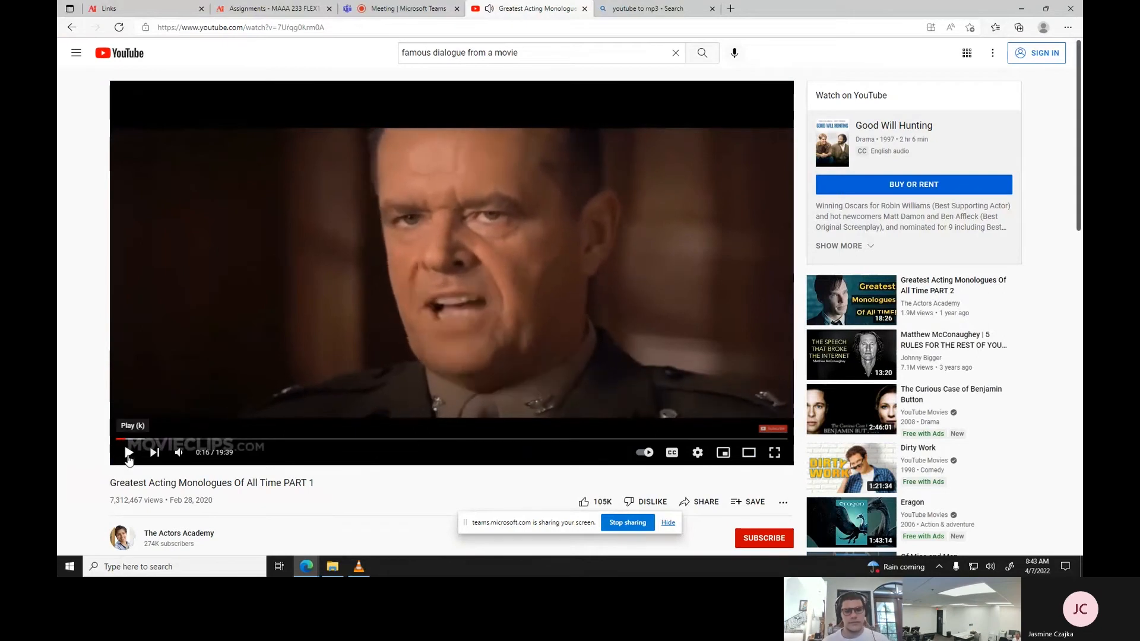
Pause the YouTube monologues video, copy its URL, and switch to the open "youtube to mp3" search results.
left_click(130, 454)
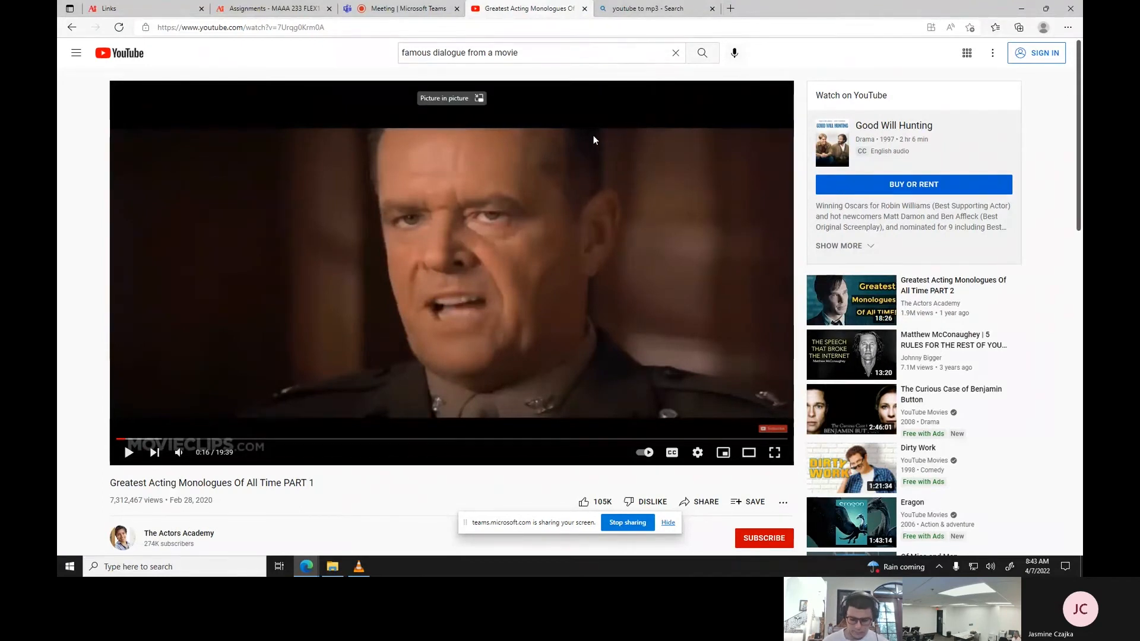
left_click(320, 27)
key("ctrl+c")
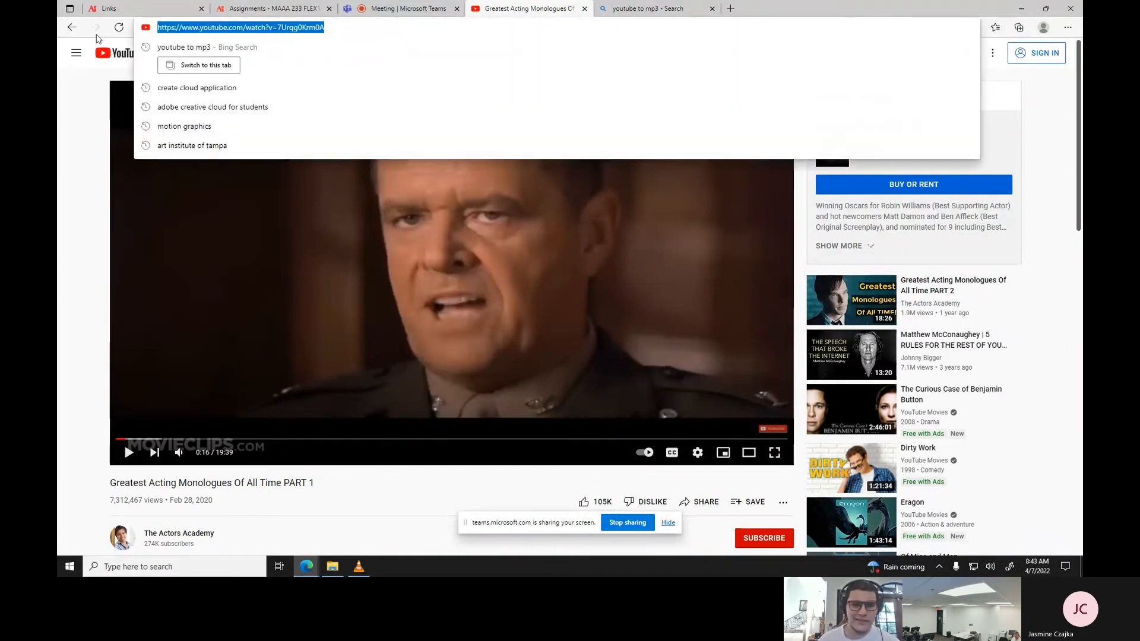
left_click(199, 65)
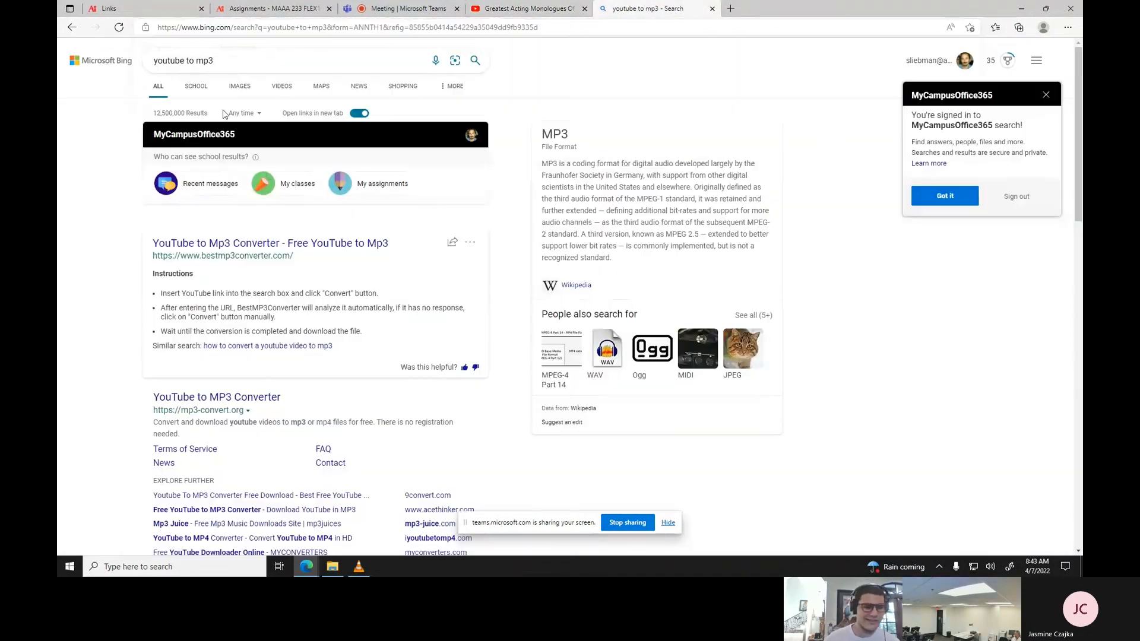
Try to download the video as an MP3 through bestmp3converter.com using the copied URL, and close the resulting pages.
left_click(264, 244)
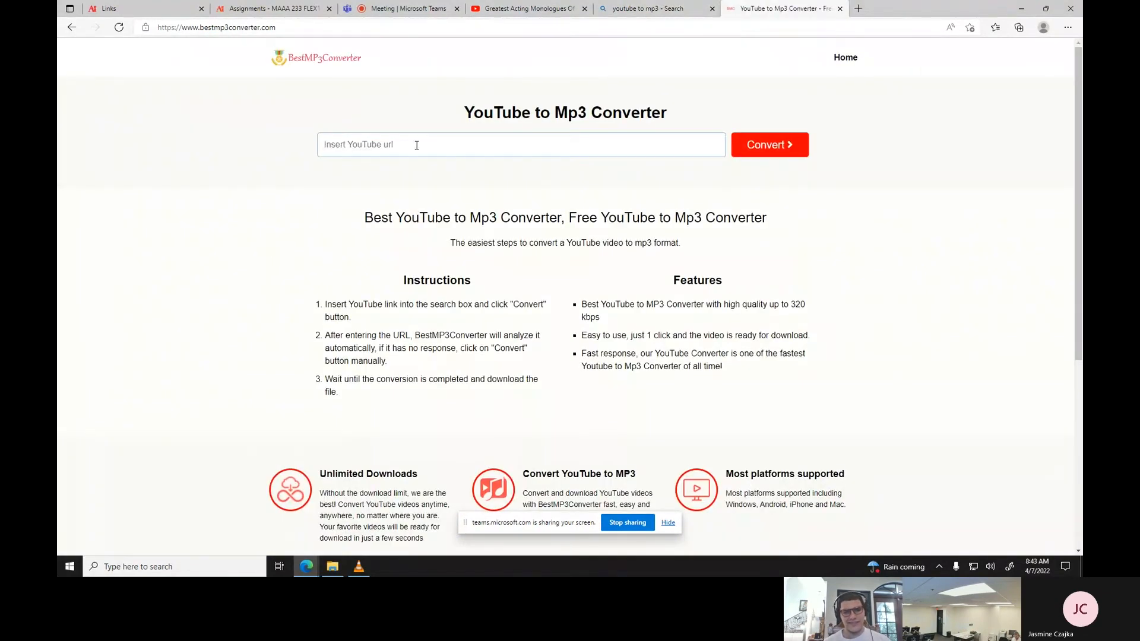
key("ctrl+v")
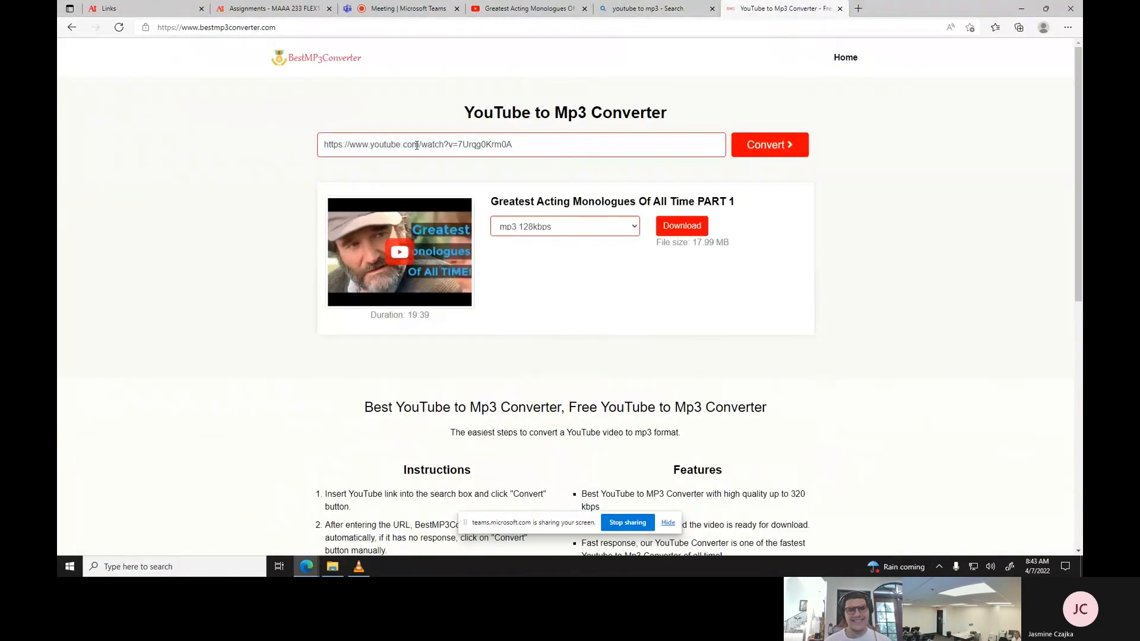
left_click(687, 230)
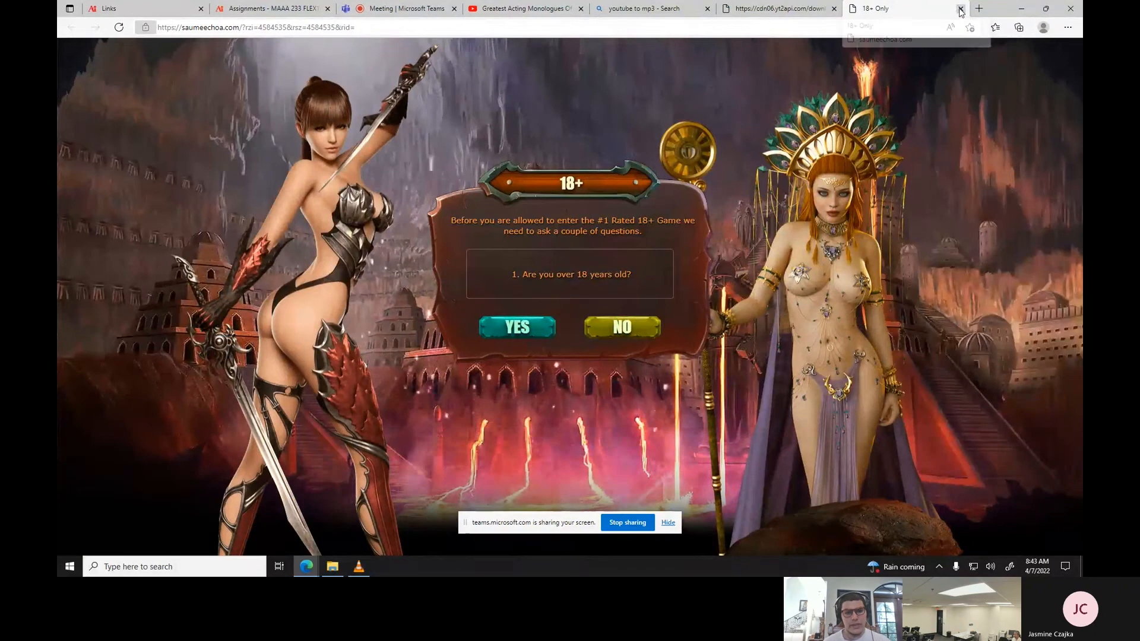
left_click(960, 10)
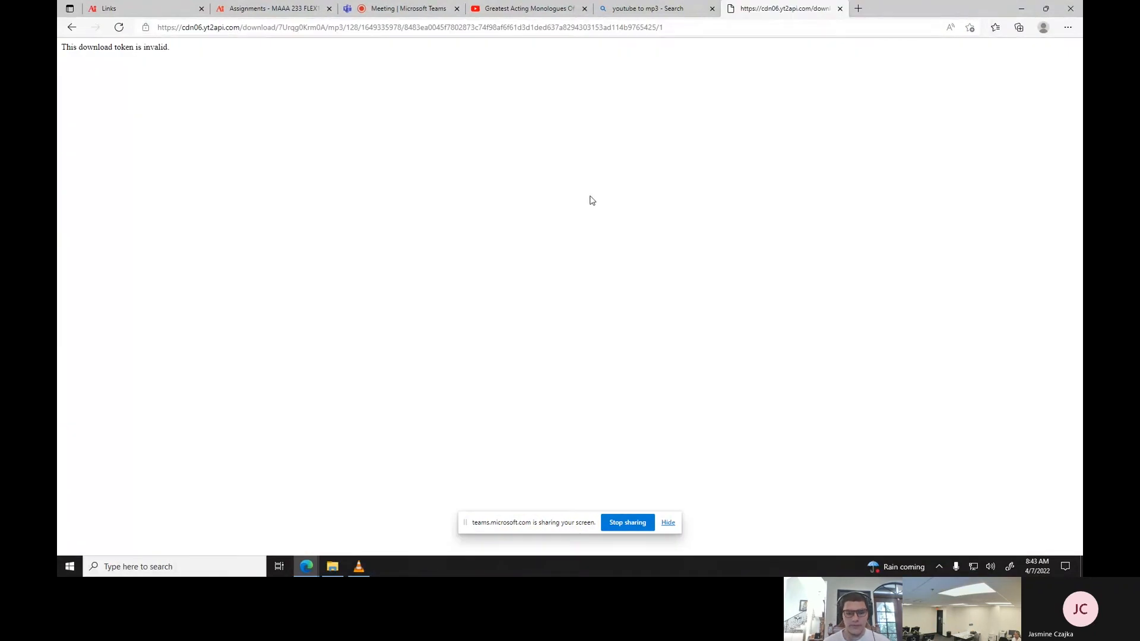
left_click(840, 9)
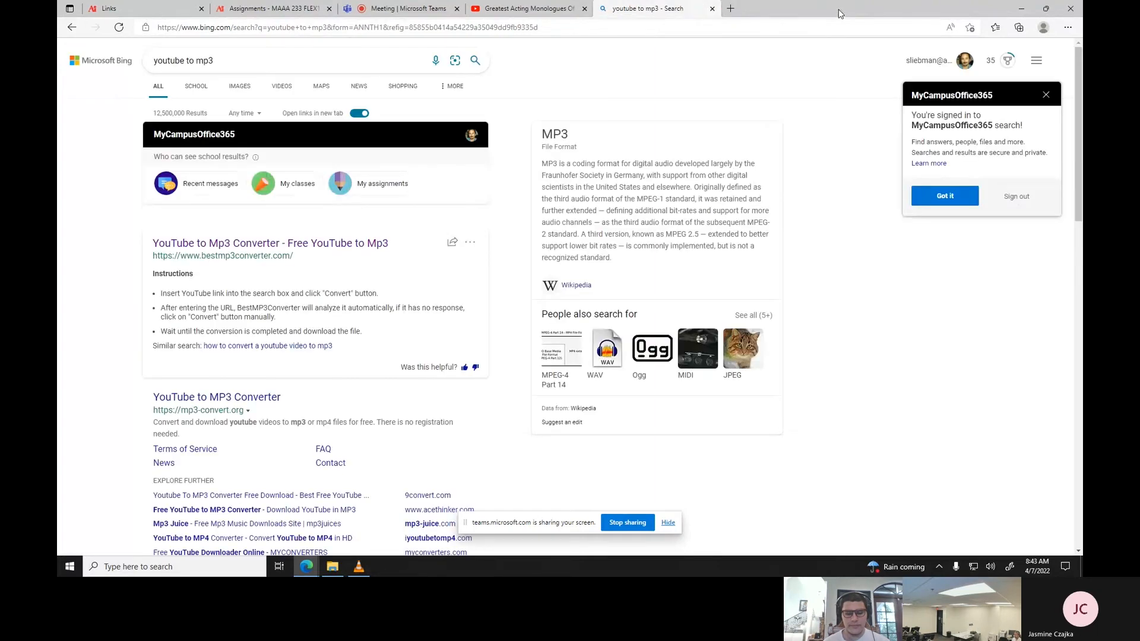
Open mp3-convert.org from the search results and convert the video using the copied YouTube URL.
left_click(1046, 95)
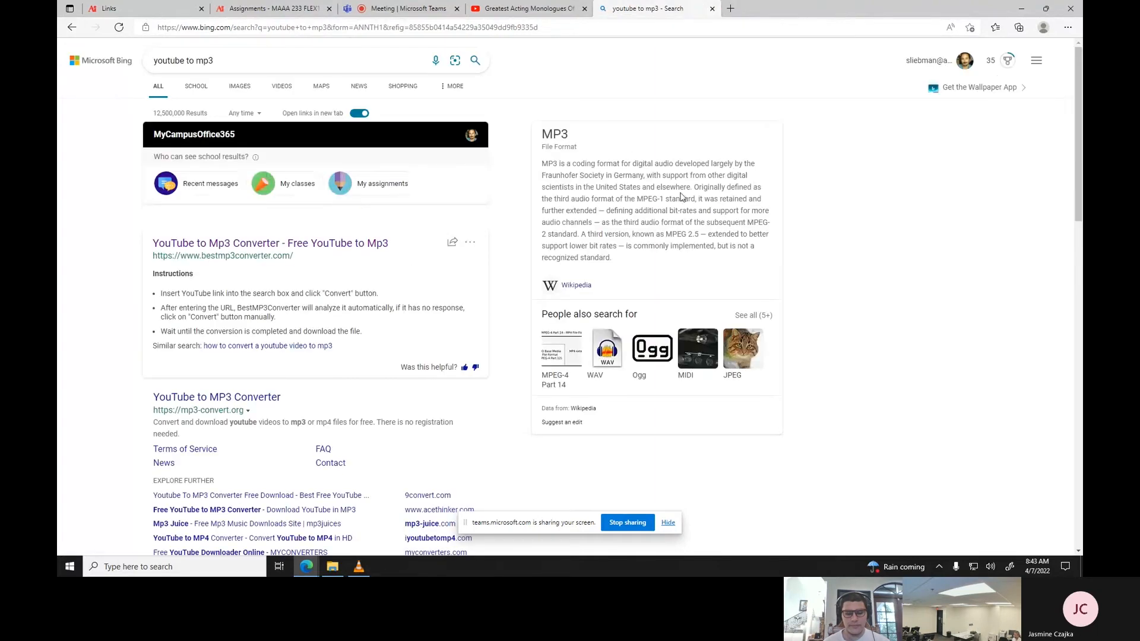
left_click(213, 397)
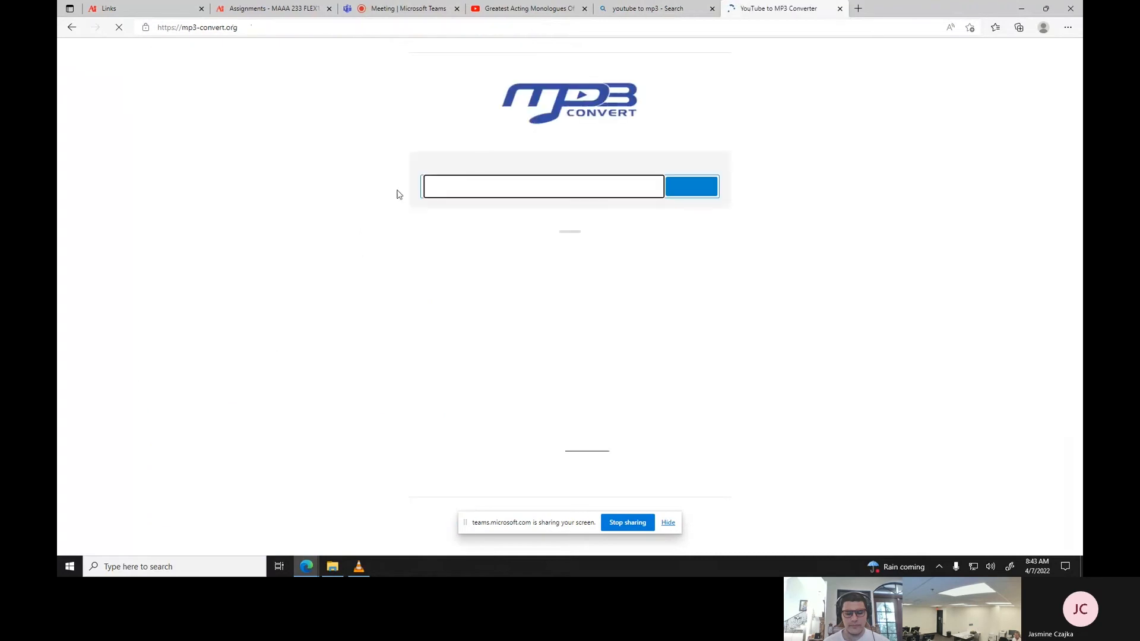
key("ctrl+v")
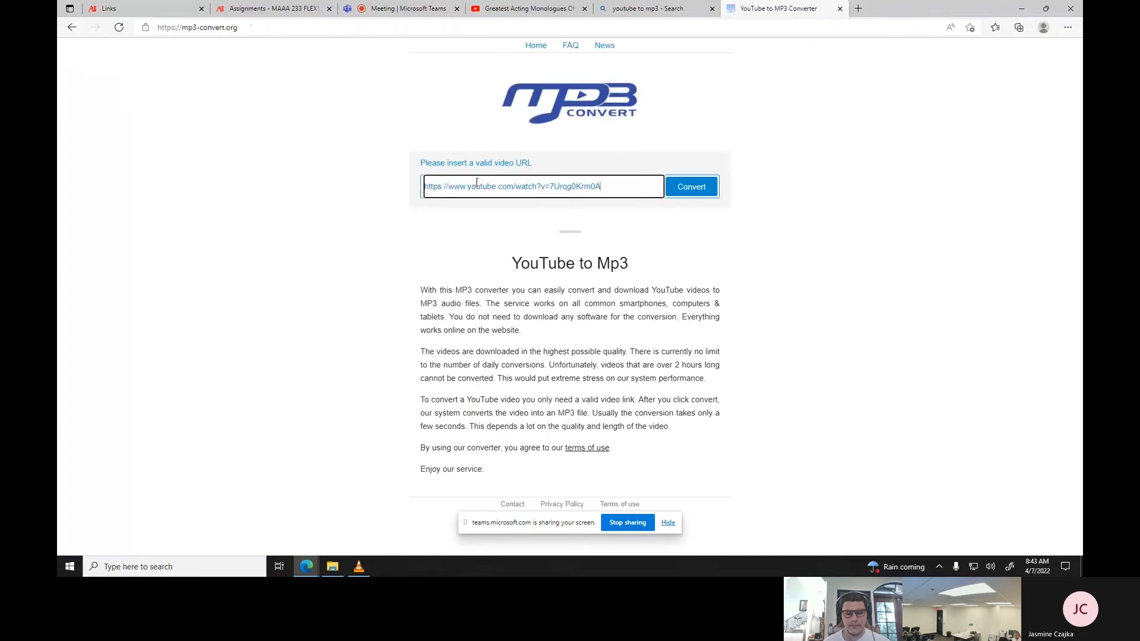
left_click(692, 191)
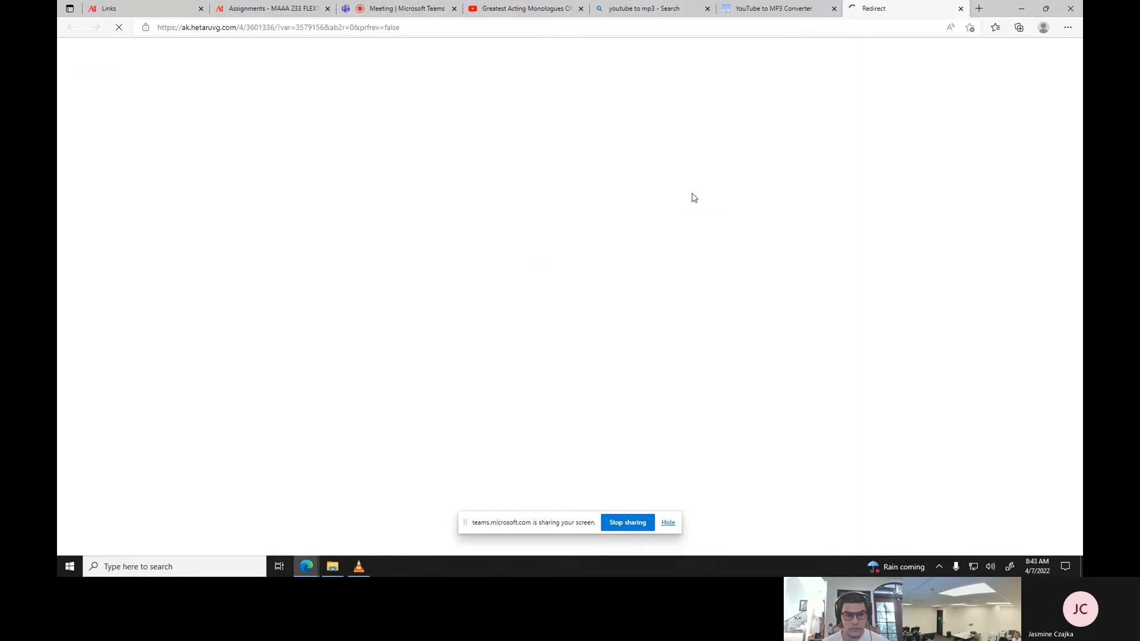
Download the converted "Greatest Acting Monologues Of All Time PART 1" MP3, blocking the converter's notifications and closing the advertising pages.
left_click(800, 8)
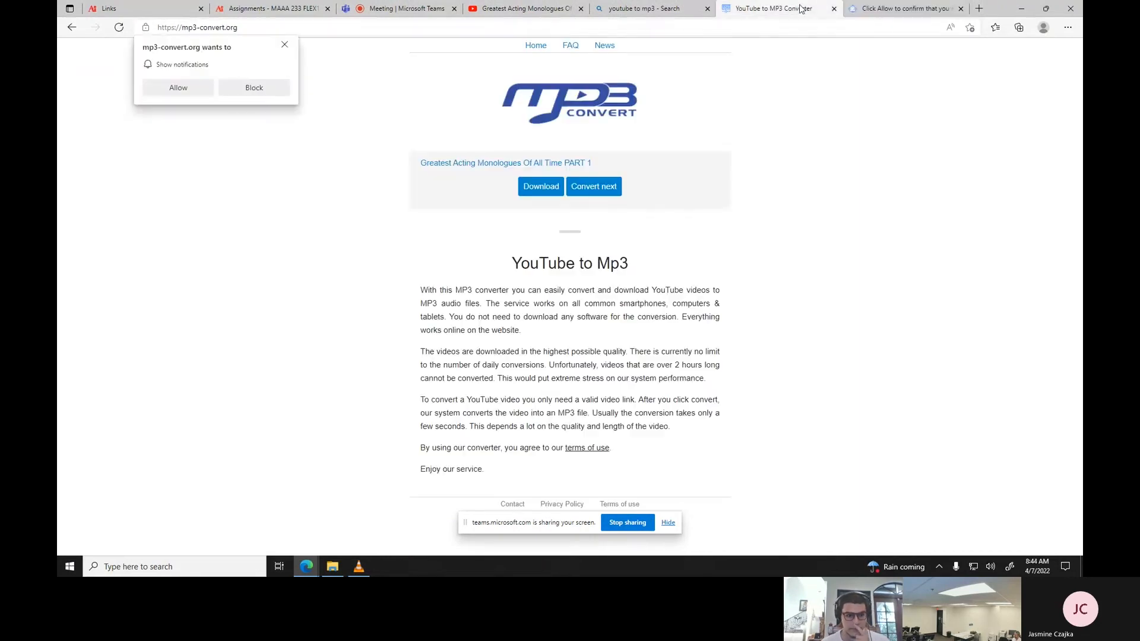
left_click(283, 94)
left_click(536, 187)
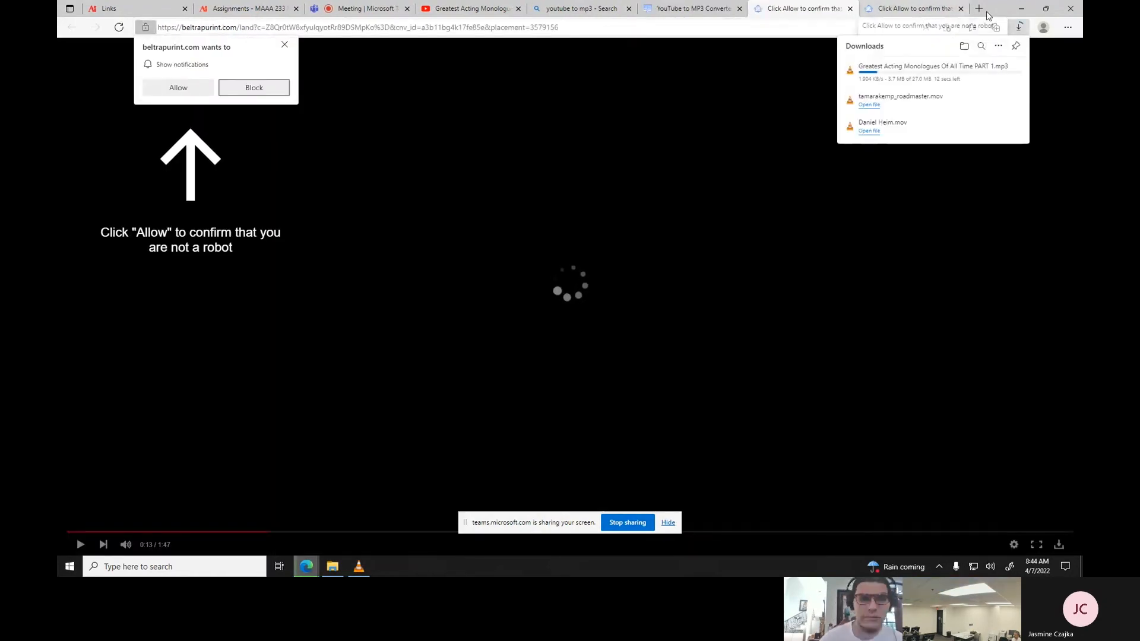
left_click(962, 8)
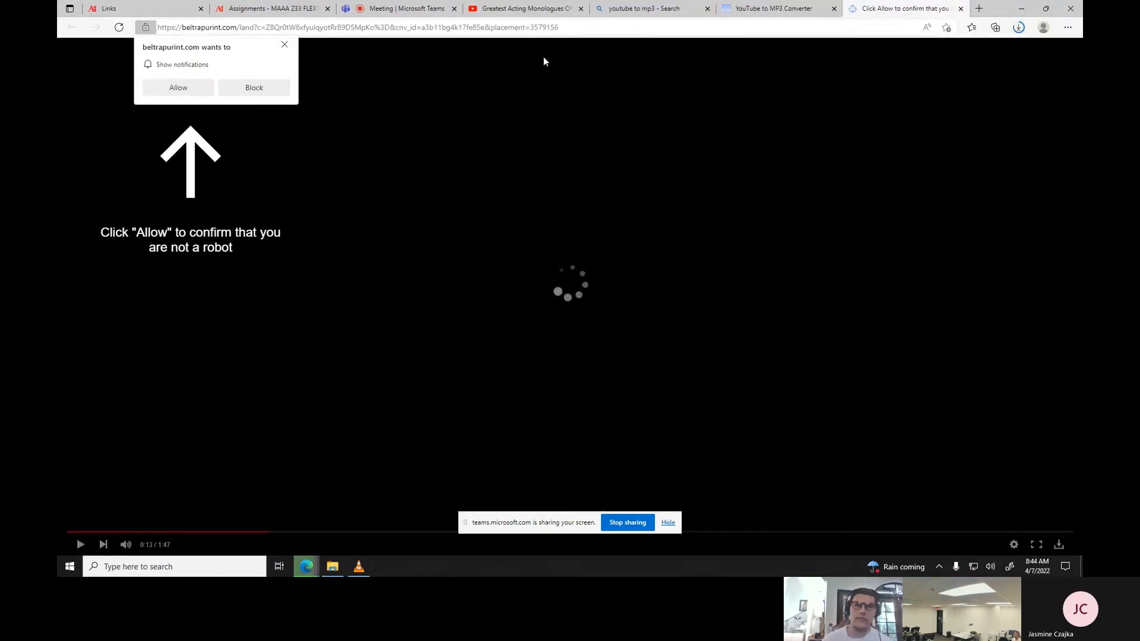
left_click(284, 45)
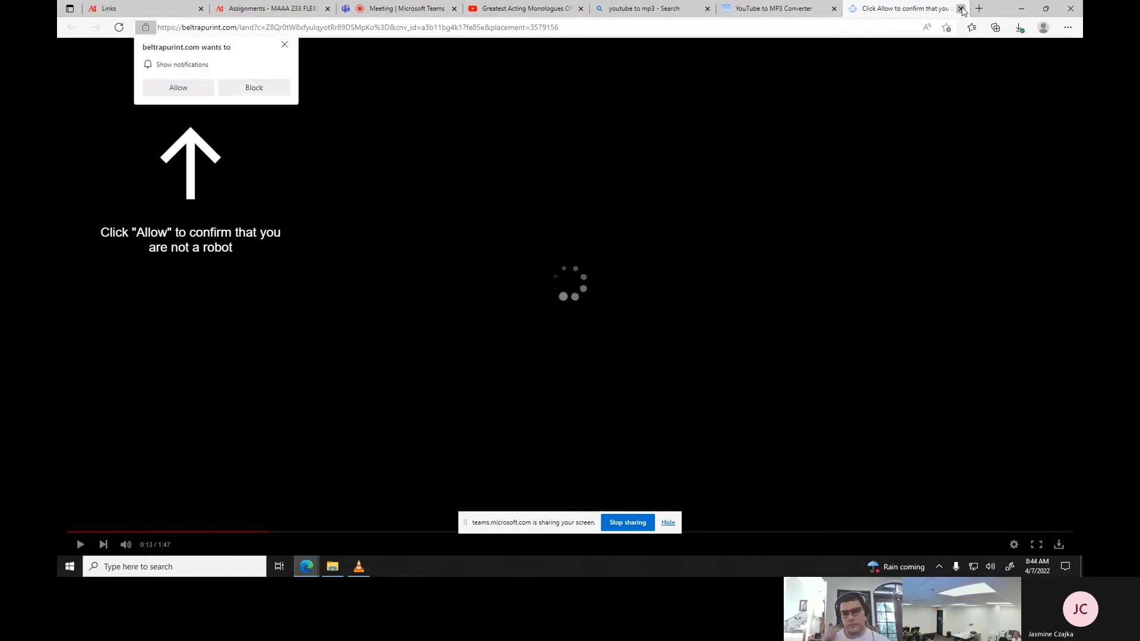
left_click(960, 9)
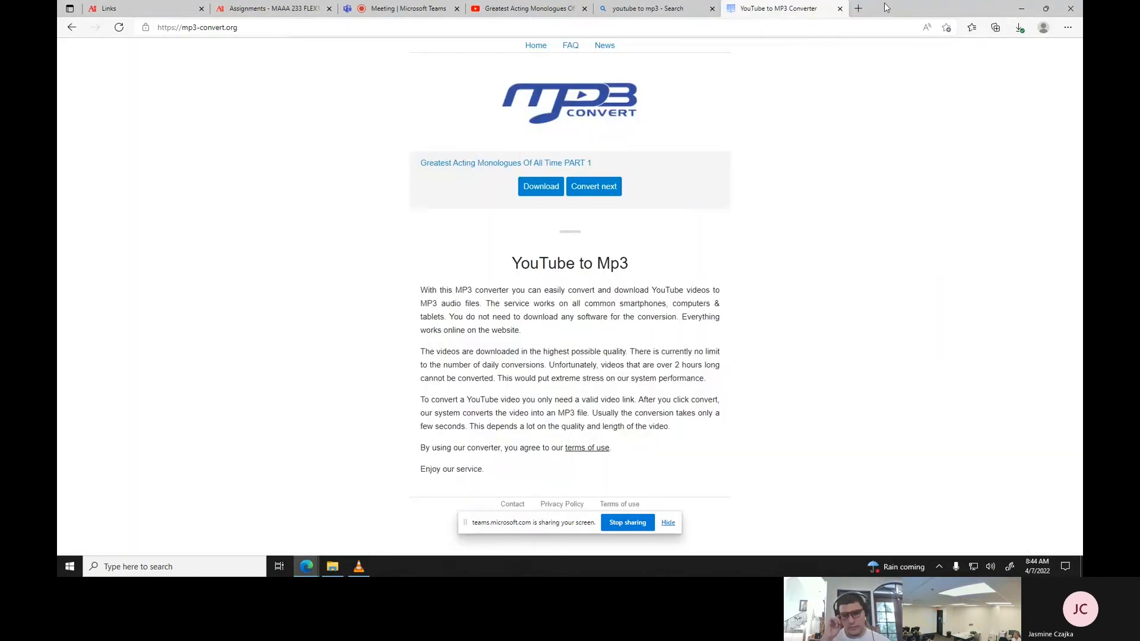
Copy the downloaded monologues MP3 from the Downloads folder into the Assignment1_Kinetic Type folder.
left_click(333, 567)
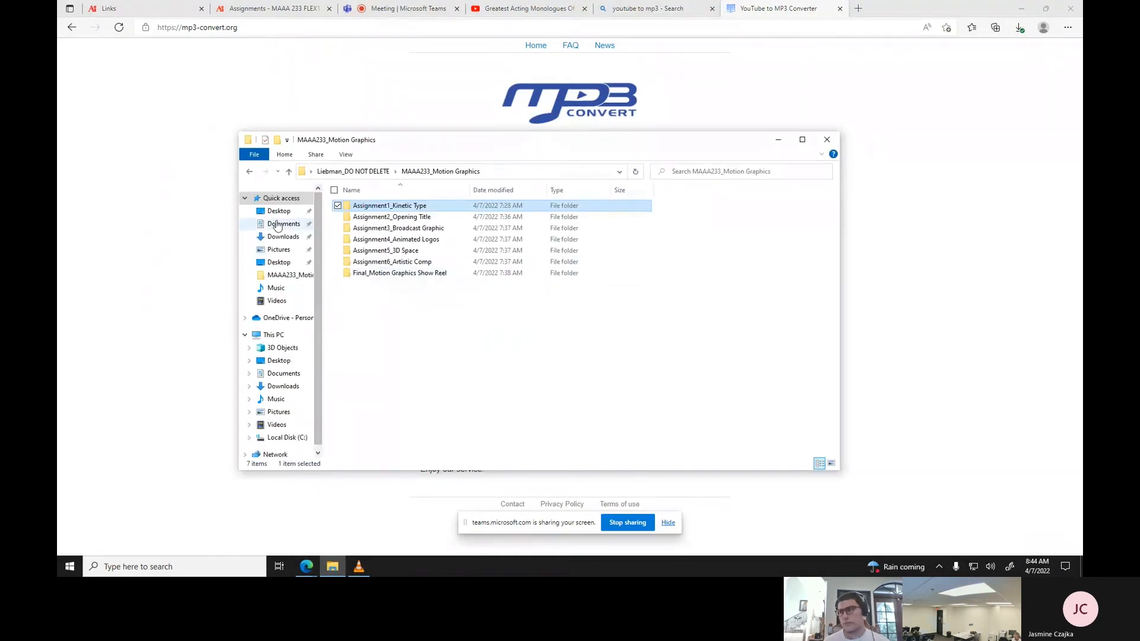
left_click(276, 237)
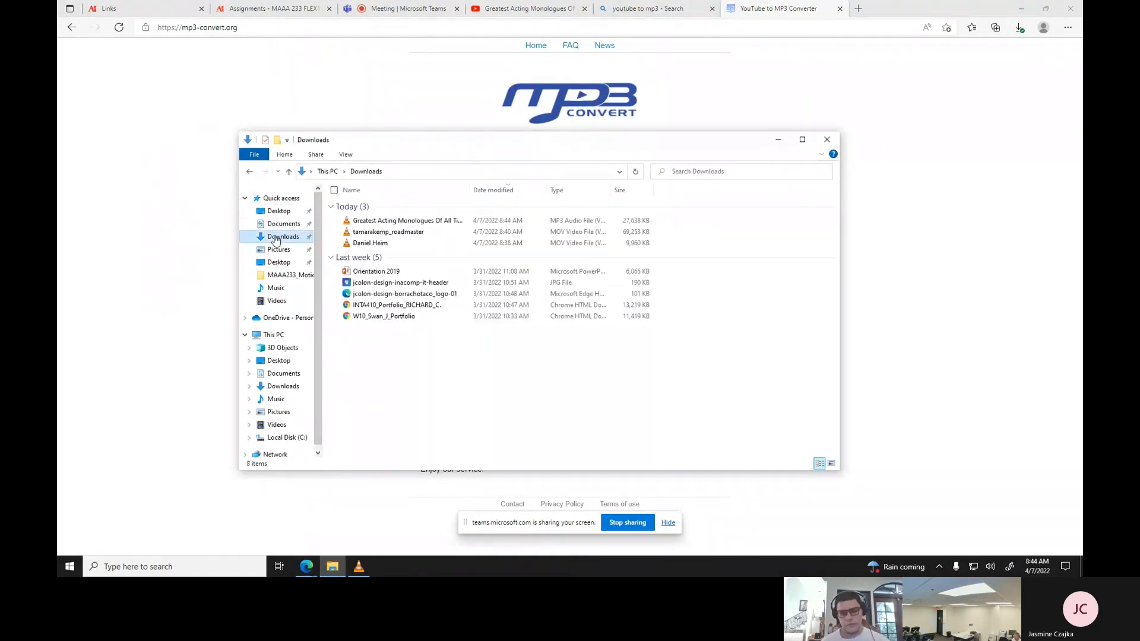
left_click(427, 225)
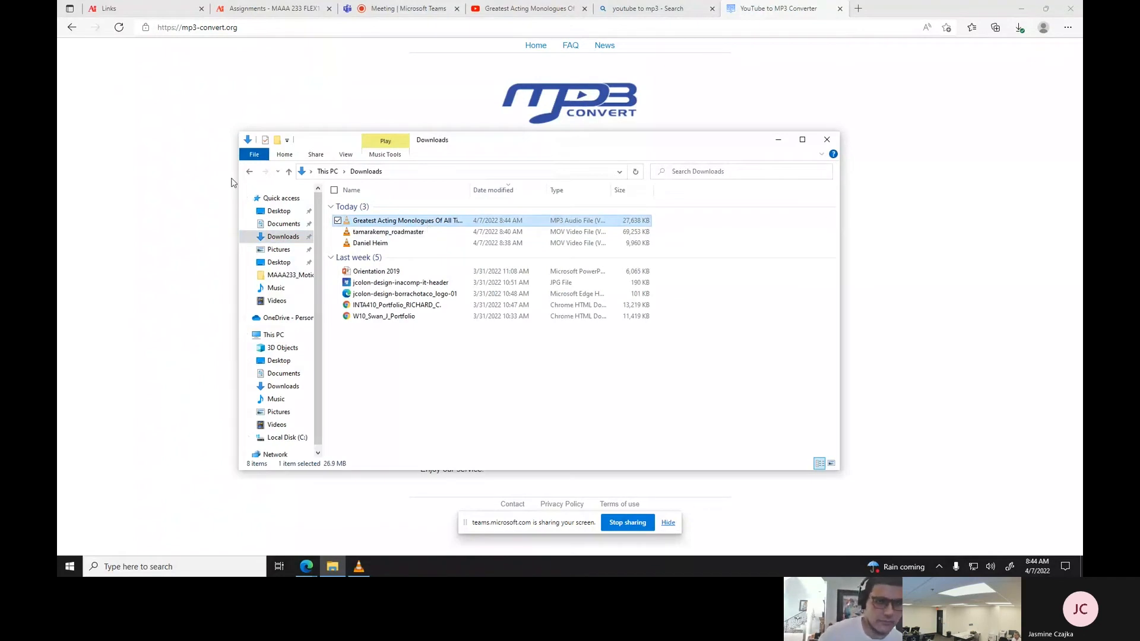
left_click(250, 172)
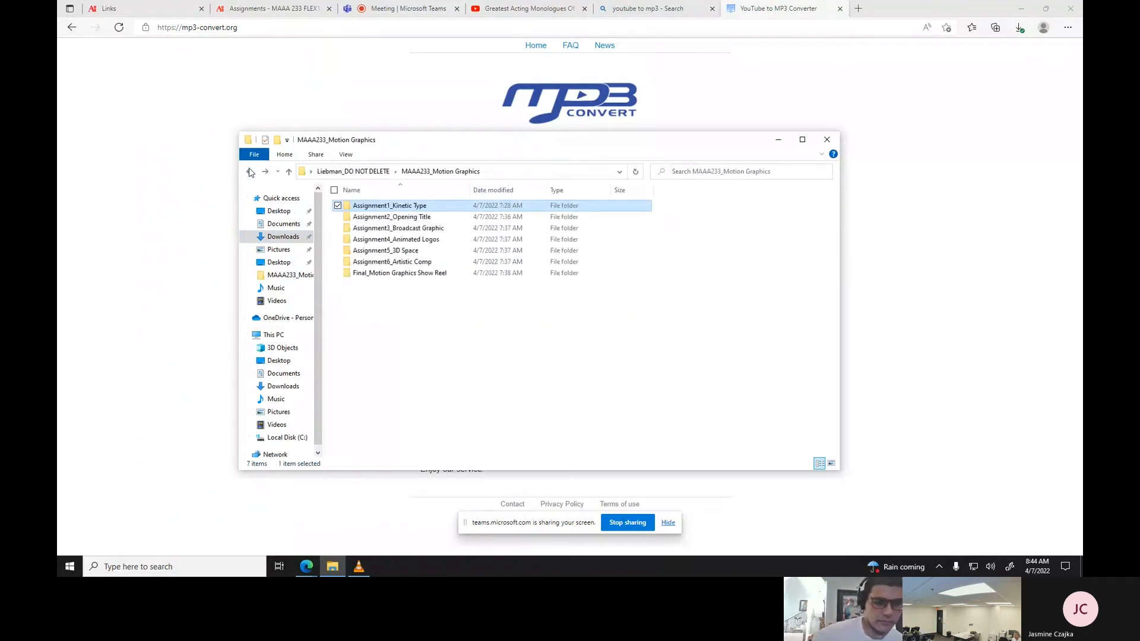
double_click(389, 205)
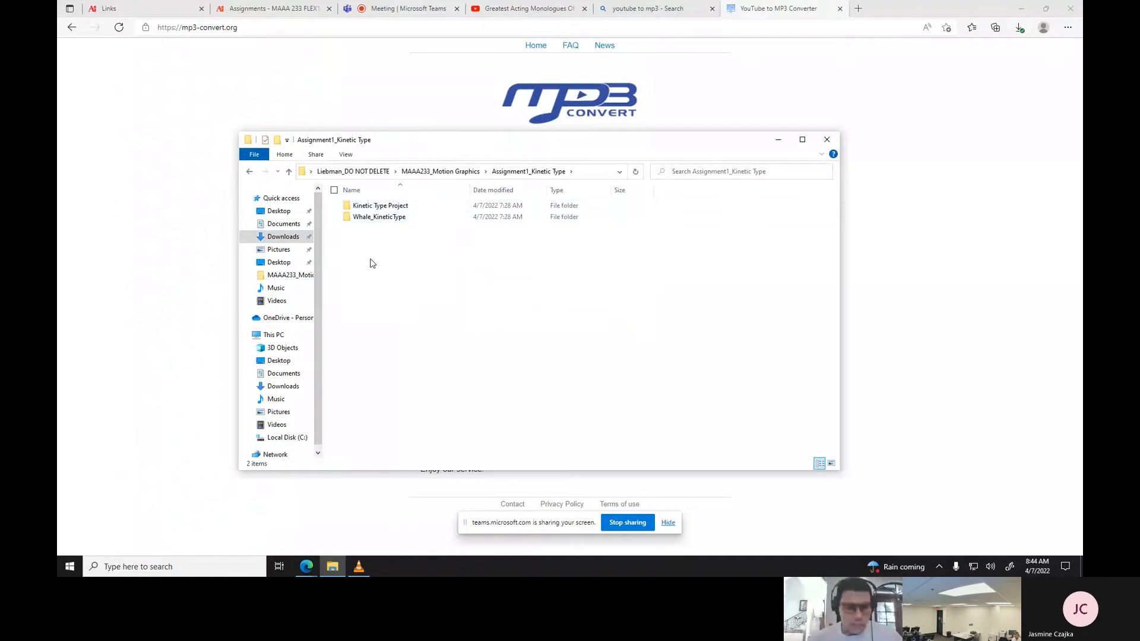
key("ctrl+v")
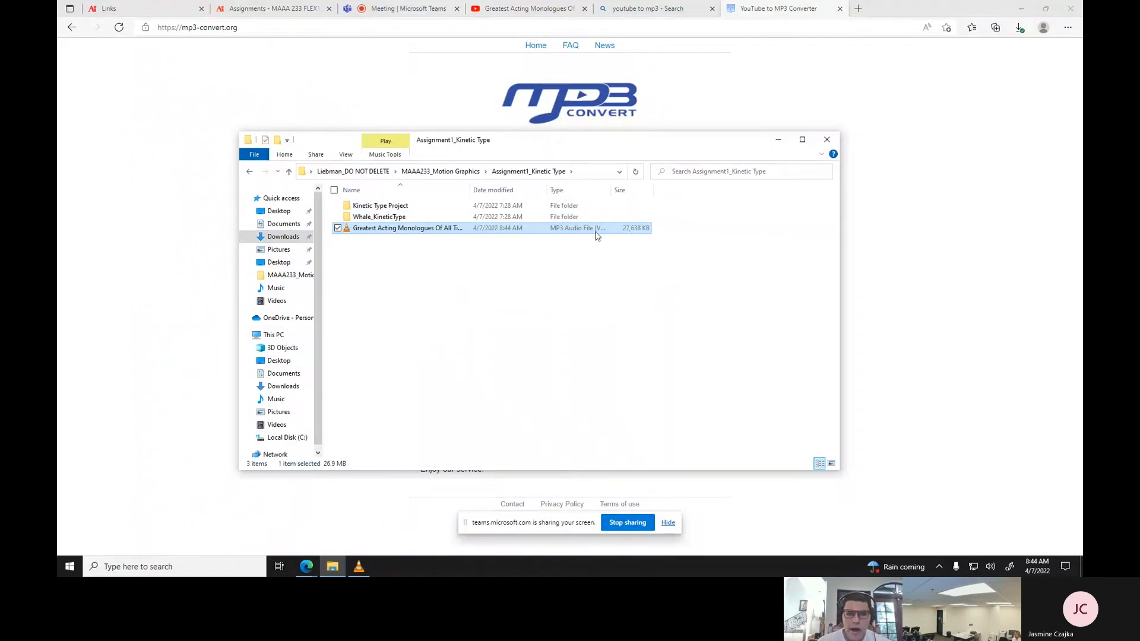
Close the converter, search and YouTube pages and the VLC media player, returning to the course Assignments page.
left_click(839, 8)
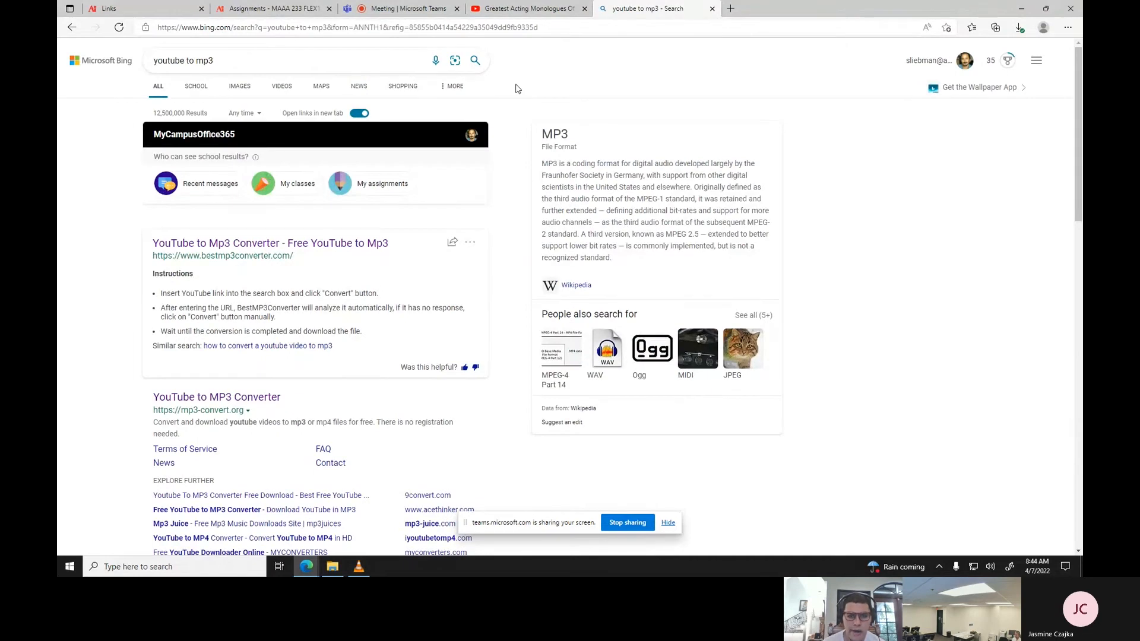
left_click(713, 9)
left_click(584, 9)
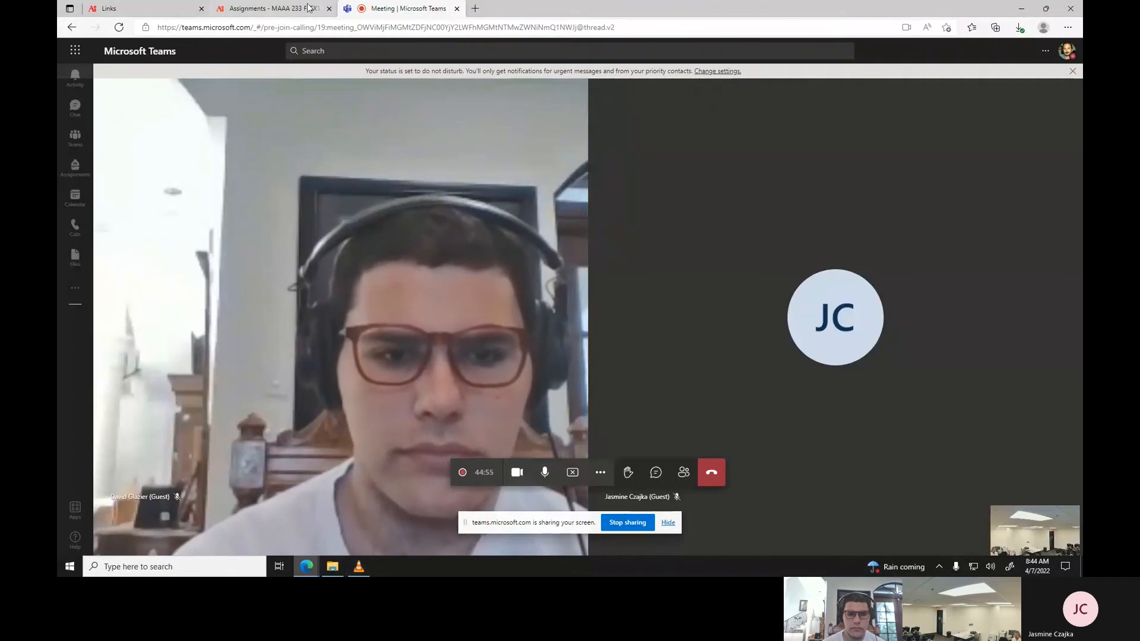
left_click(326, 6)
left_click(359, 566)
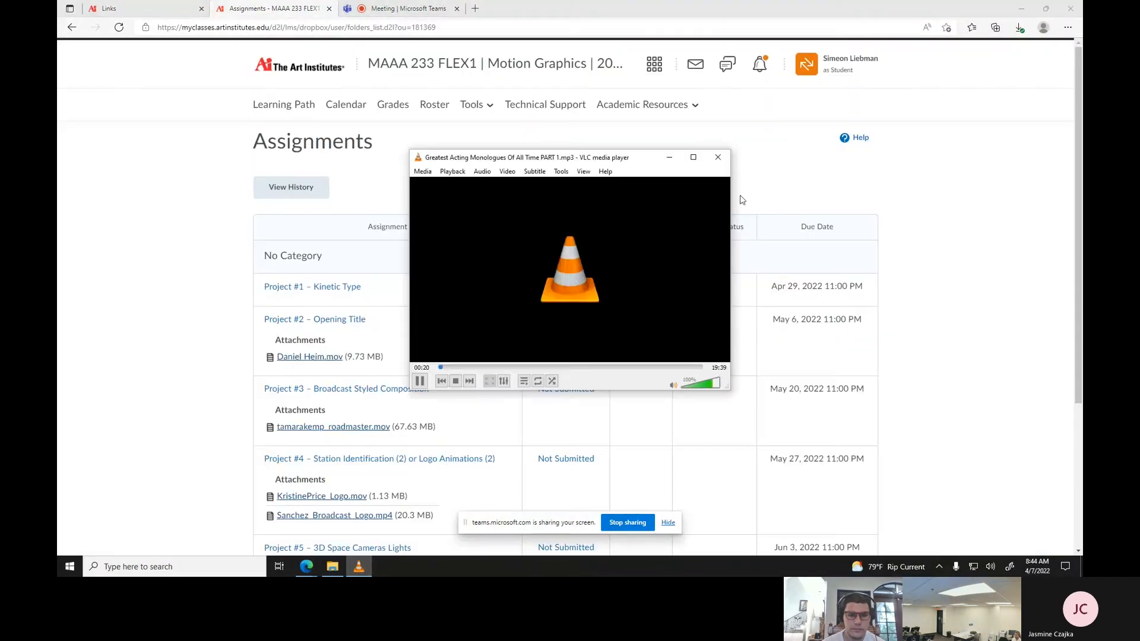
left_click(718, 157)
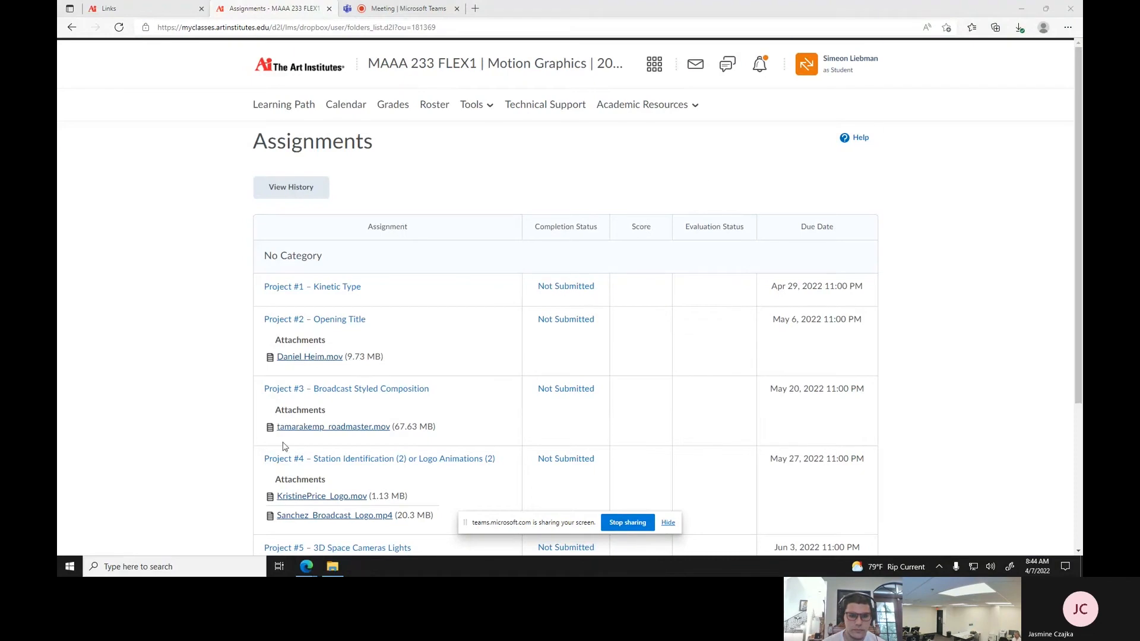
Search Windows for "after" and launch Adobe After Effects 2021.
left_click(140, 568)
type("a")
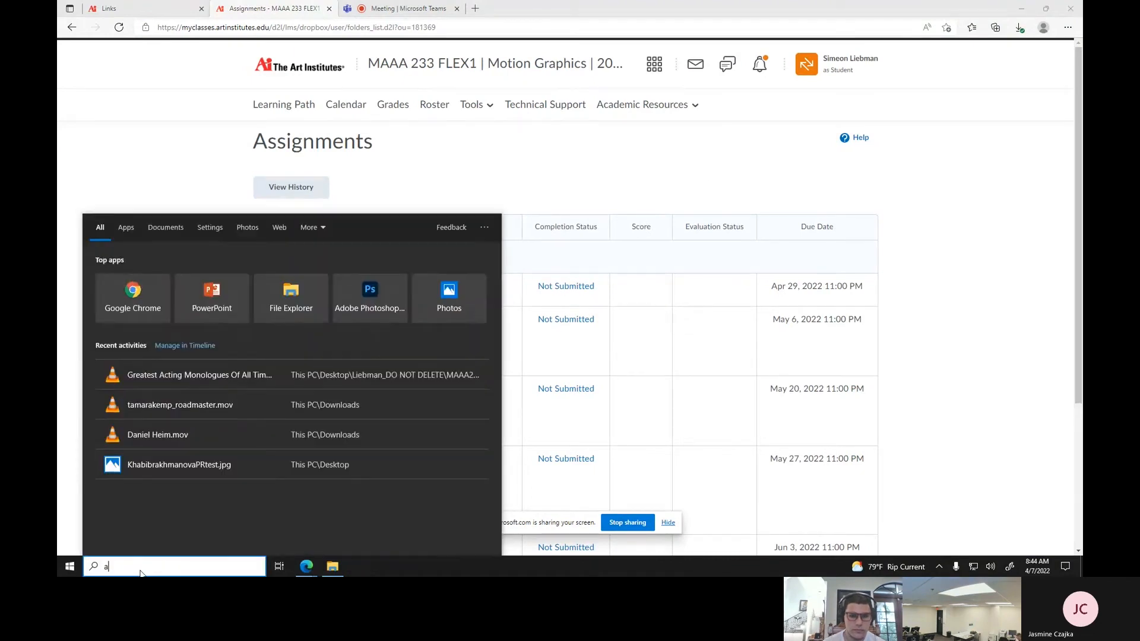
type("fter")
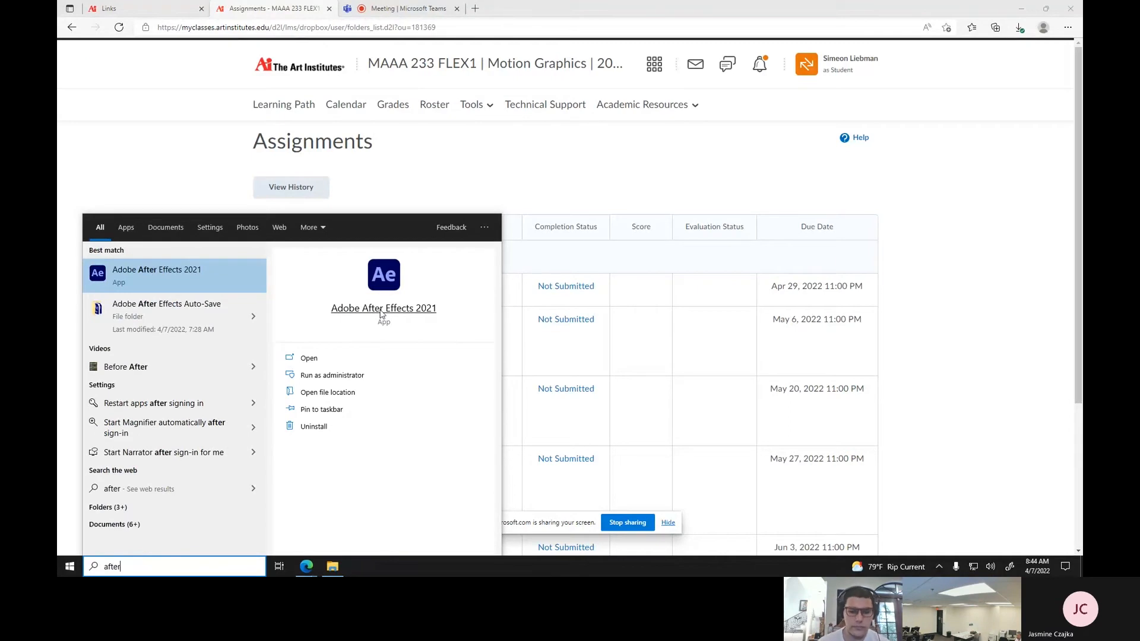
left_click(381, 309)
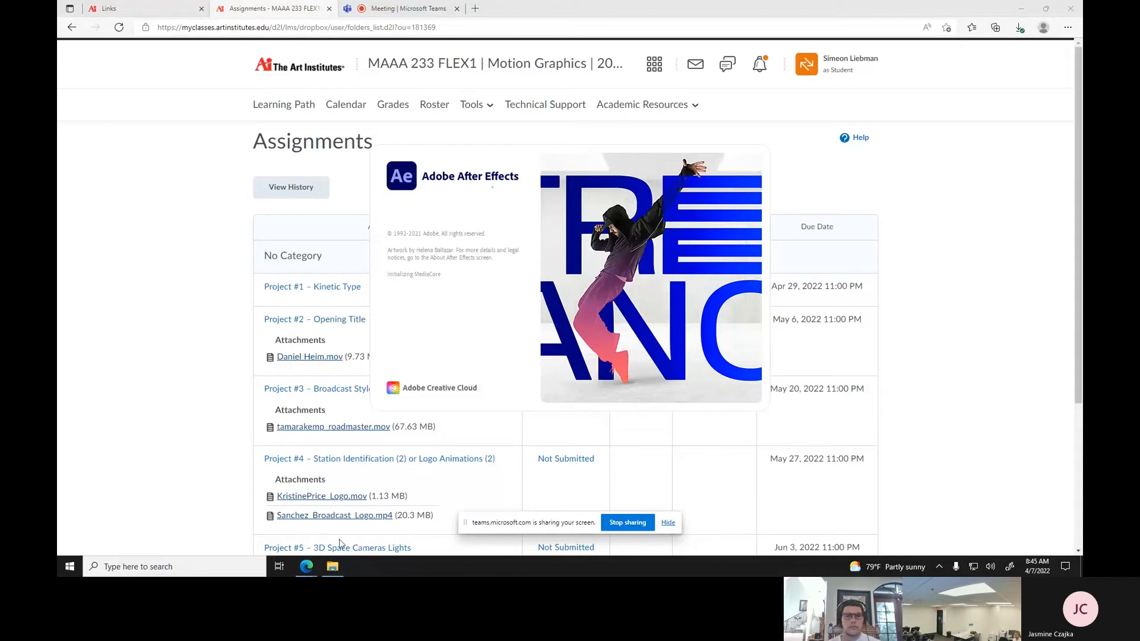
Create a folder named Audio inside Assignment1_Kinetic Type and move the monologues MP3 into it.
left_click(333, 567)
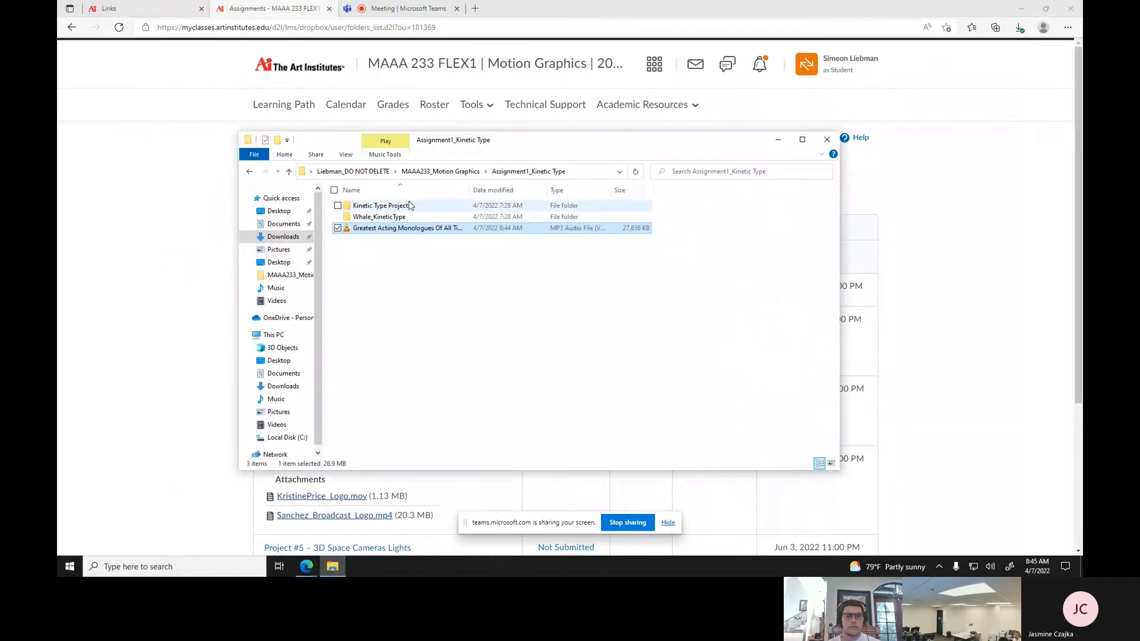
left_click(375, 297)
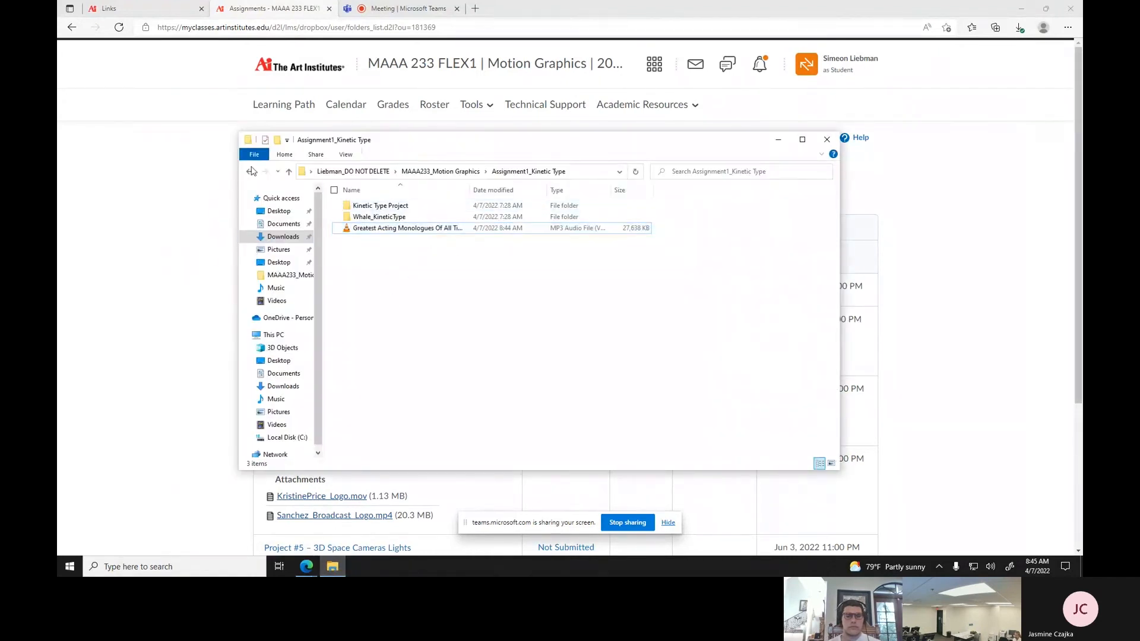
left_click(279, 143)
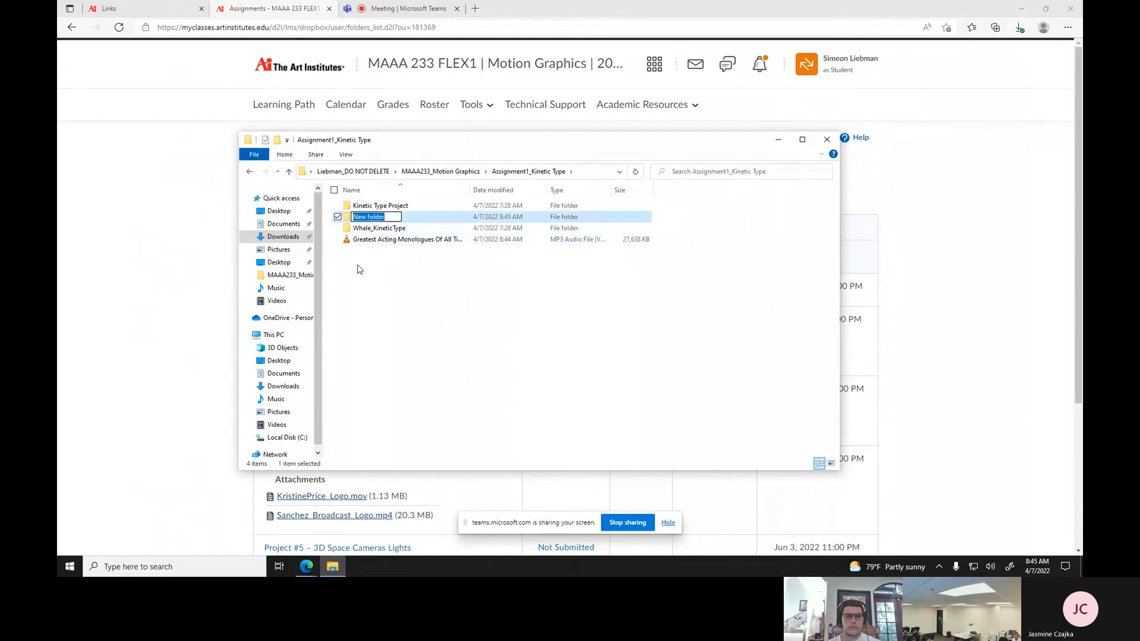
type("Au")
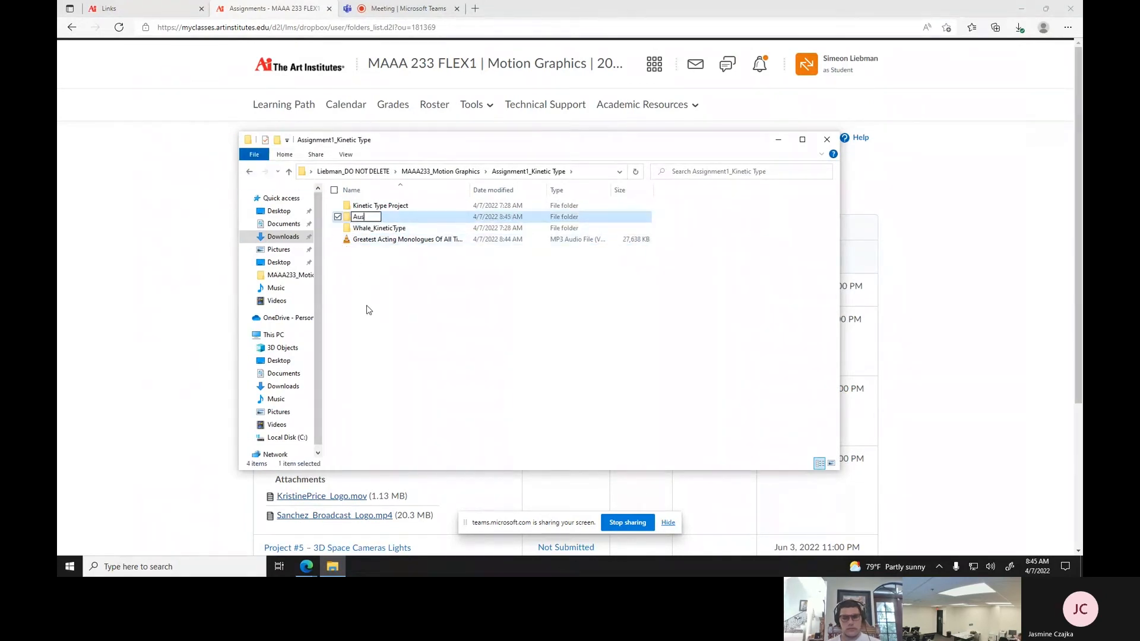
type("dioi")
key("BackSpace")
key("Return")
left_click_drag(370, 244, 368, 205)
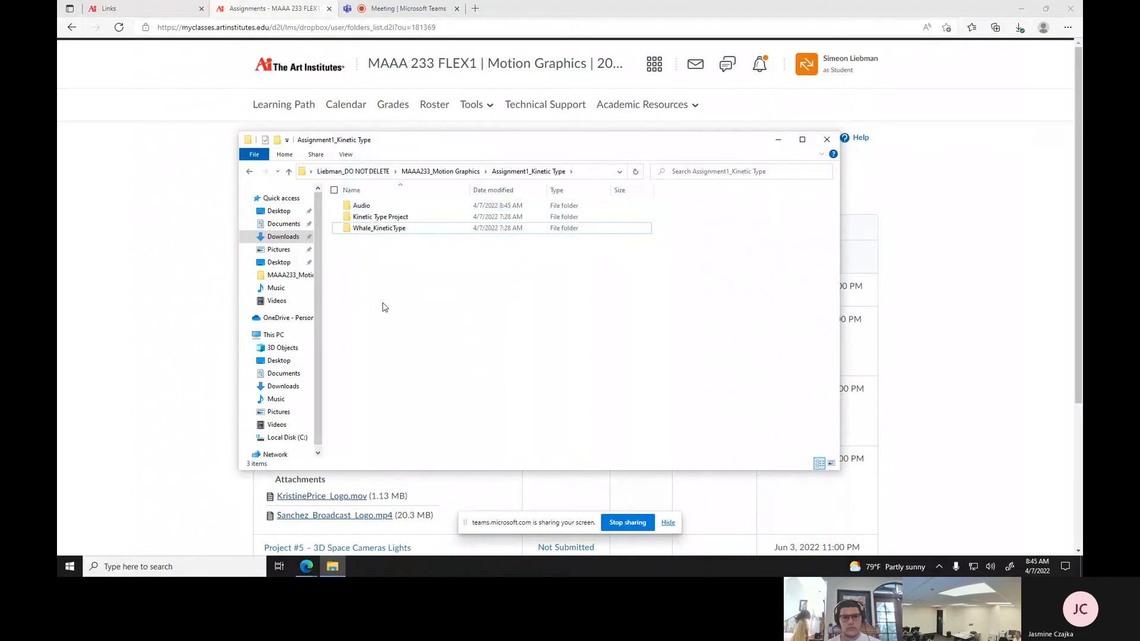
Open the Audio folder inside Assignment1_Kinetic Type to check the MP3, and minimize the File Explorer window.
key("Up")
key("Up")
key("Return")
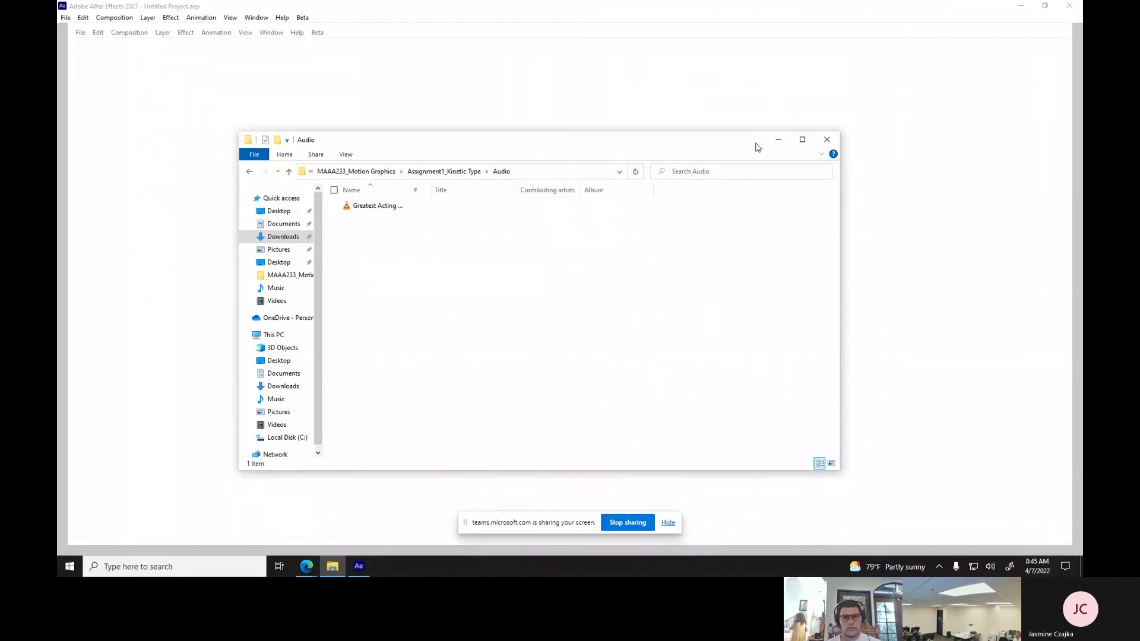
left_click(777, 140)
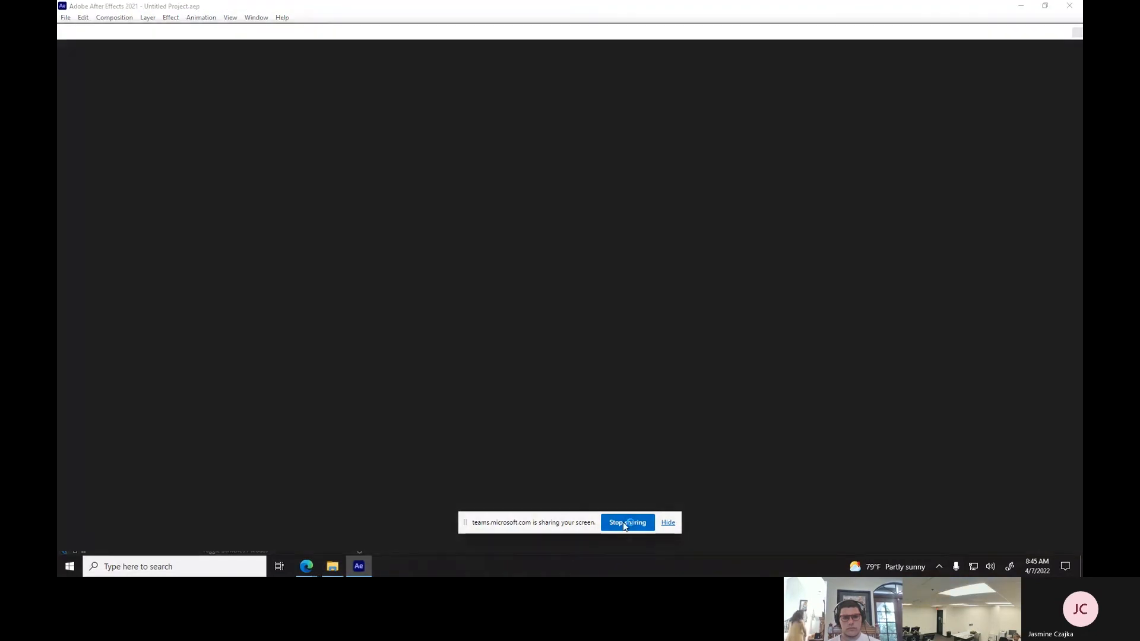
Switch to Adobe After Effects and dismiss the "Get more out of After Effects" introduction.
left_click(625, 523)
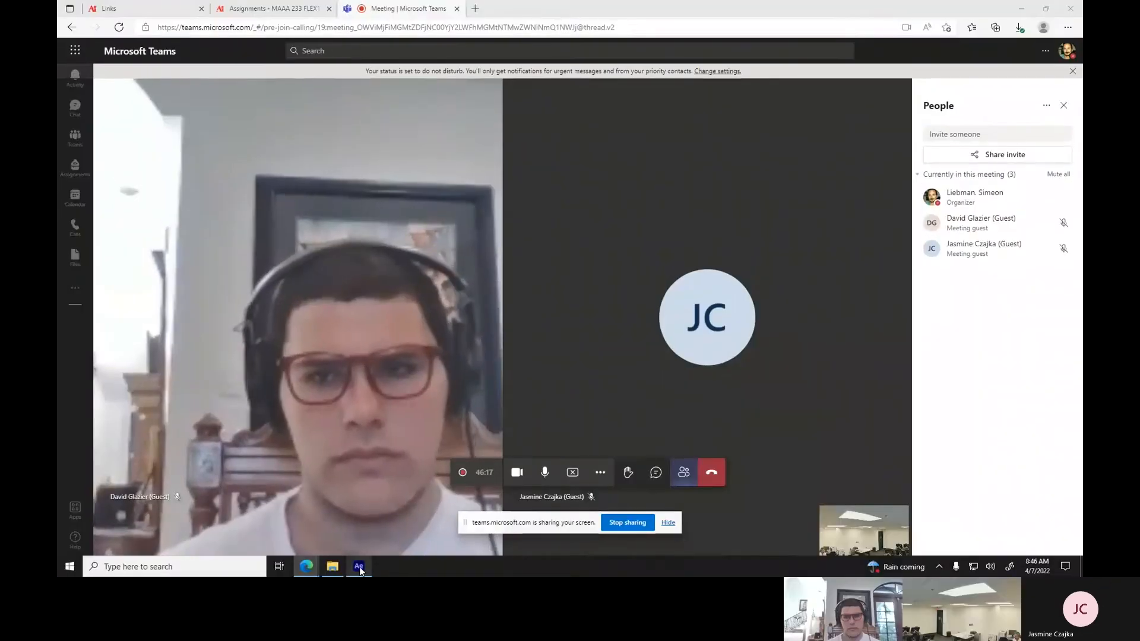
left_click(359, 566)
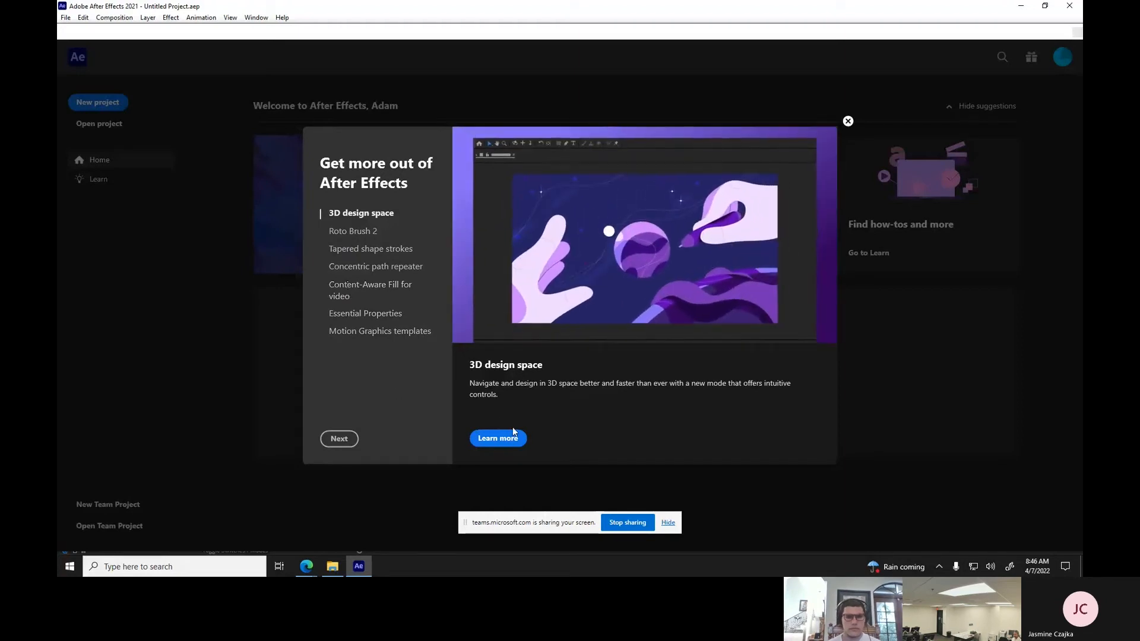
left_click(848, 121)
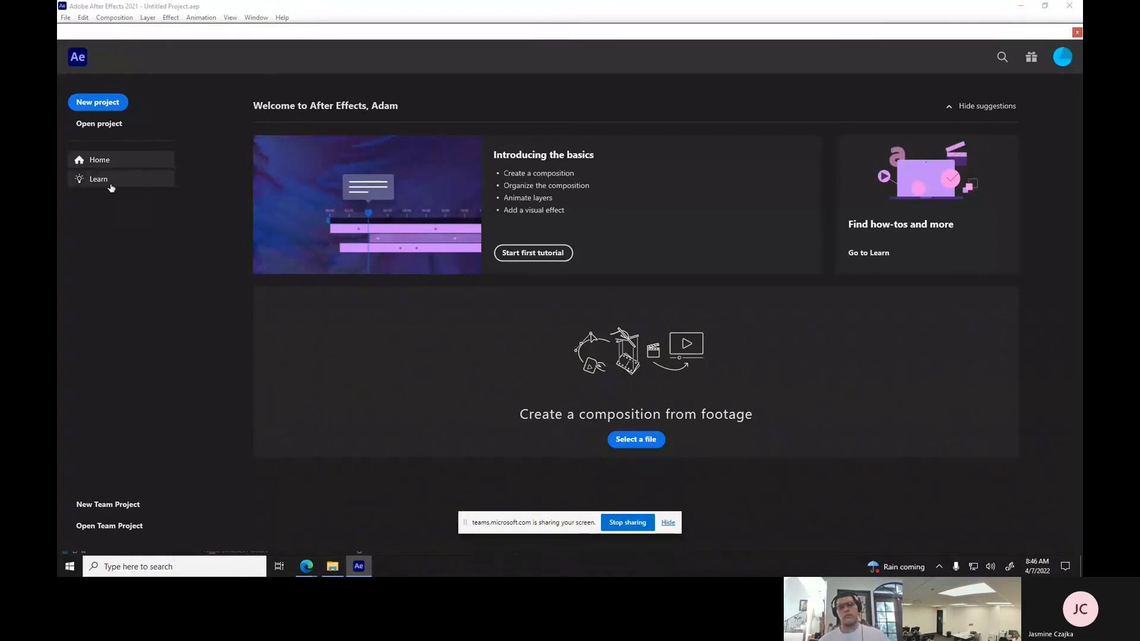
Look through the hands-on and web tutorials on the Learn page and return to the Home screen.
left_click(95, 180)
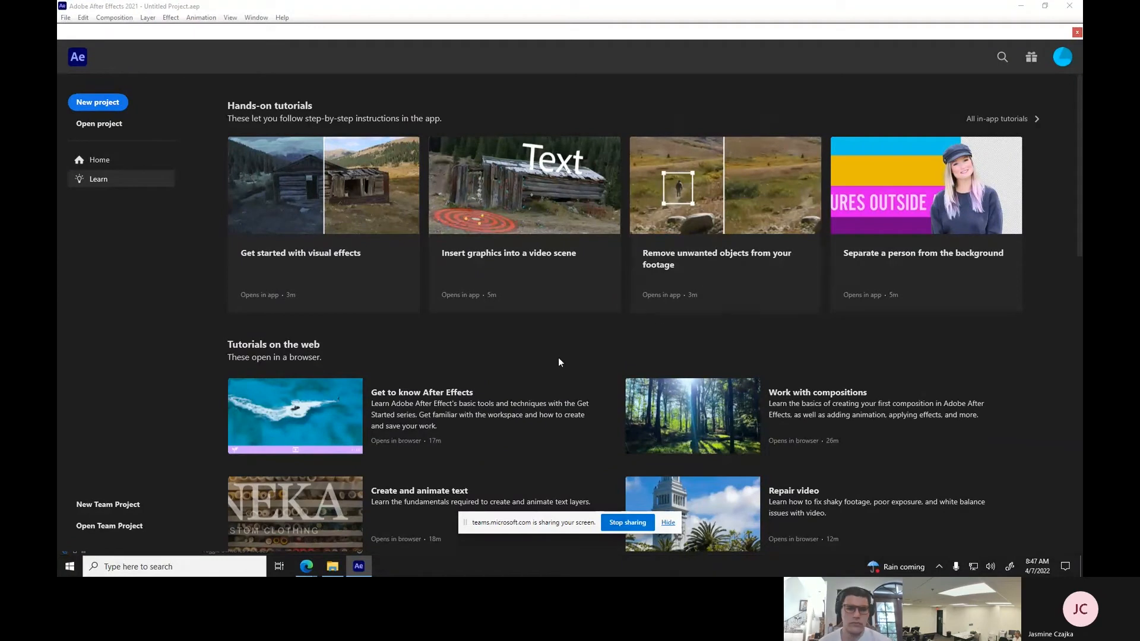
scroll(558, 360, "down", 5)
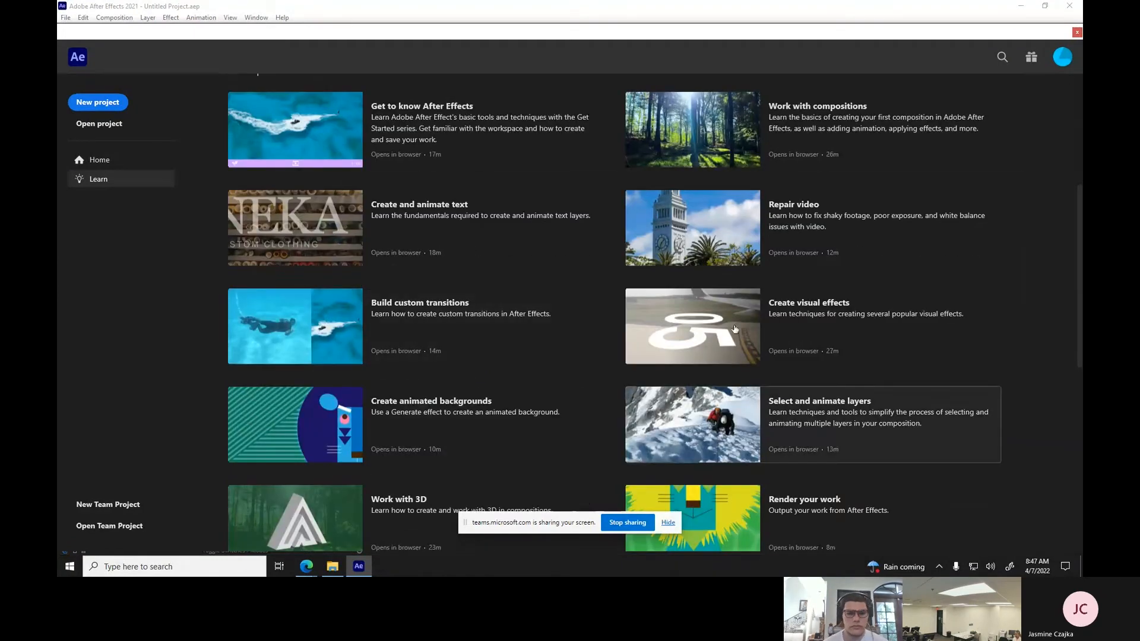
scroll(593, 361, "down", 5)
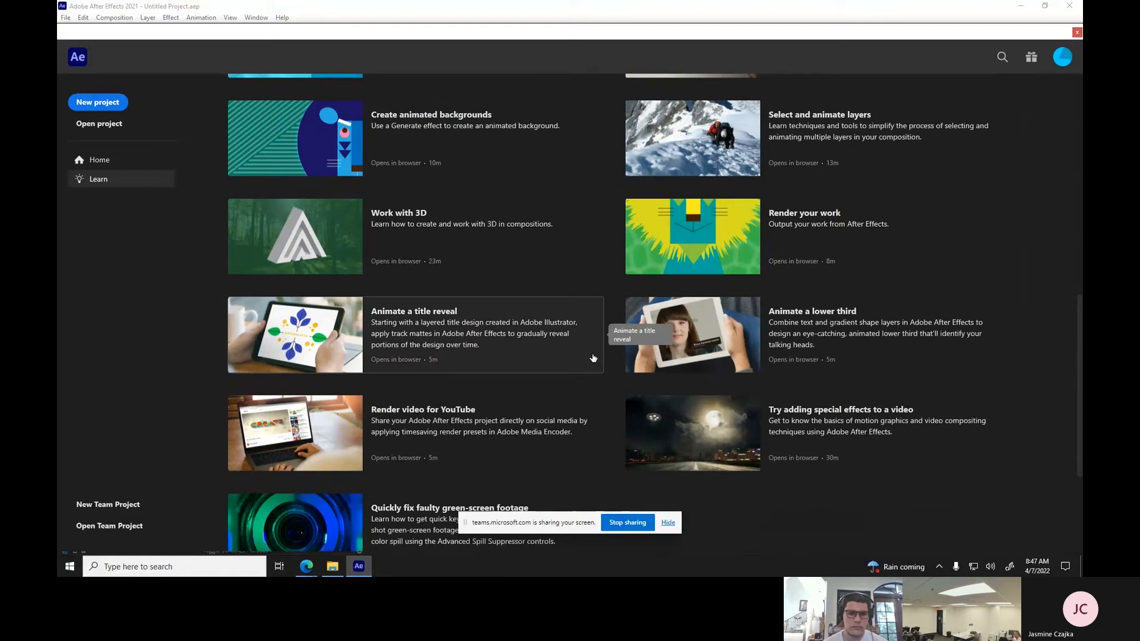
scroll(589, 355, "up", 3)
scroll(589, 355, "up", 8)
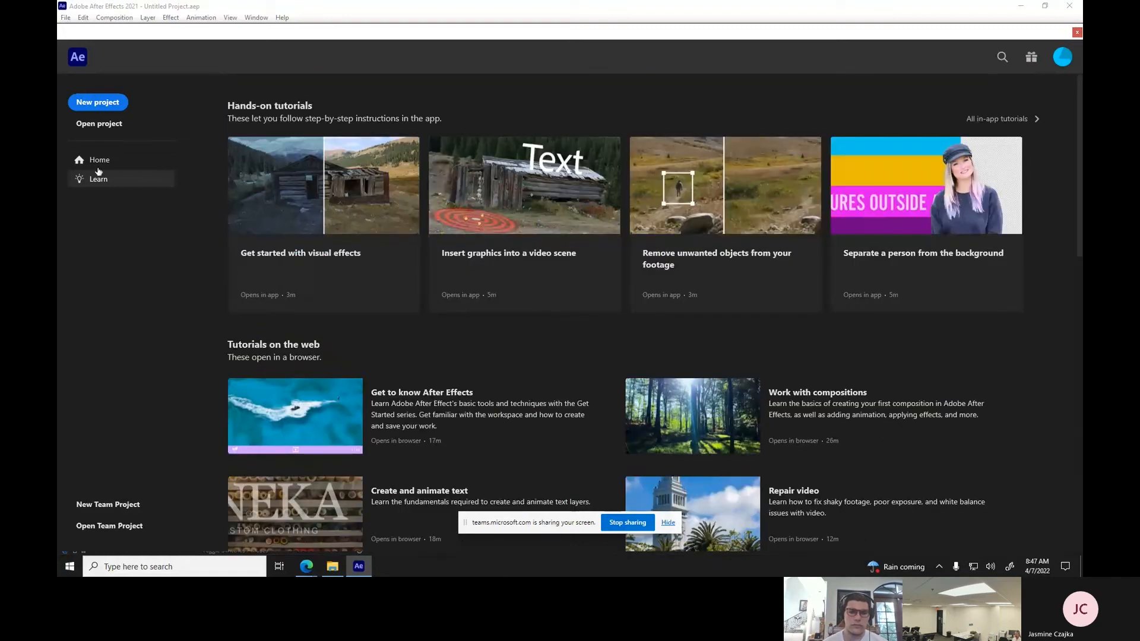
left_click(99, 160)
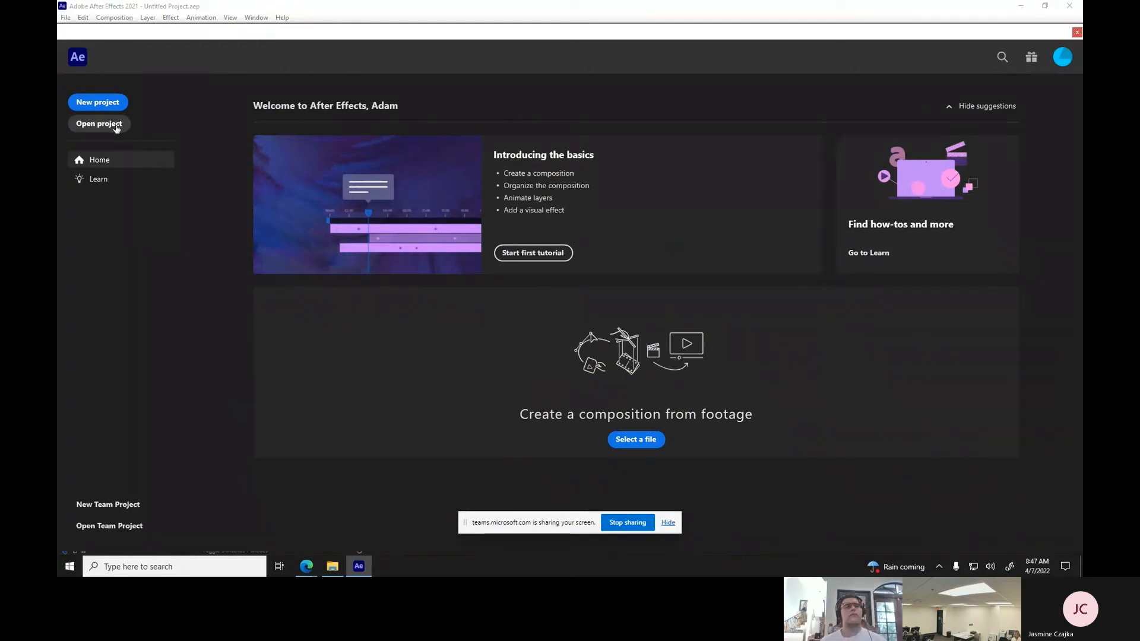
Start a new project and look over the list of available workspace panels.
left_click(96, 103)
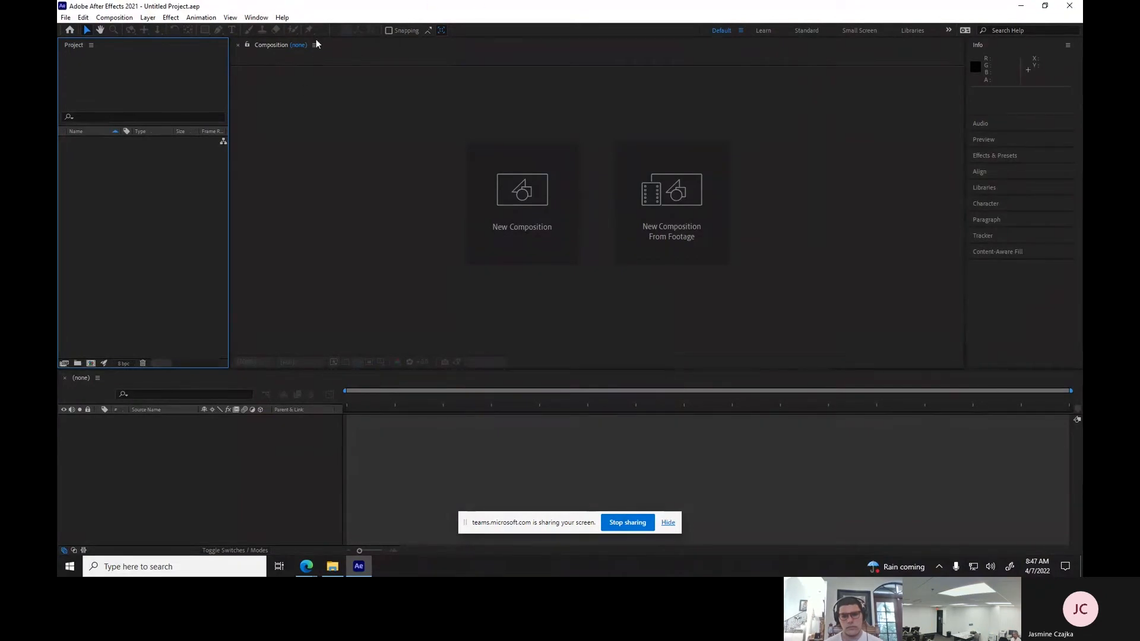
left_click(257, 18)
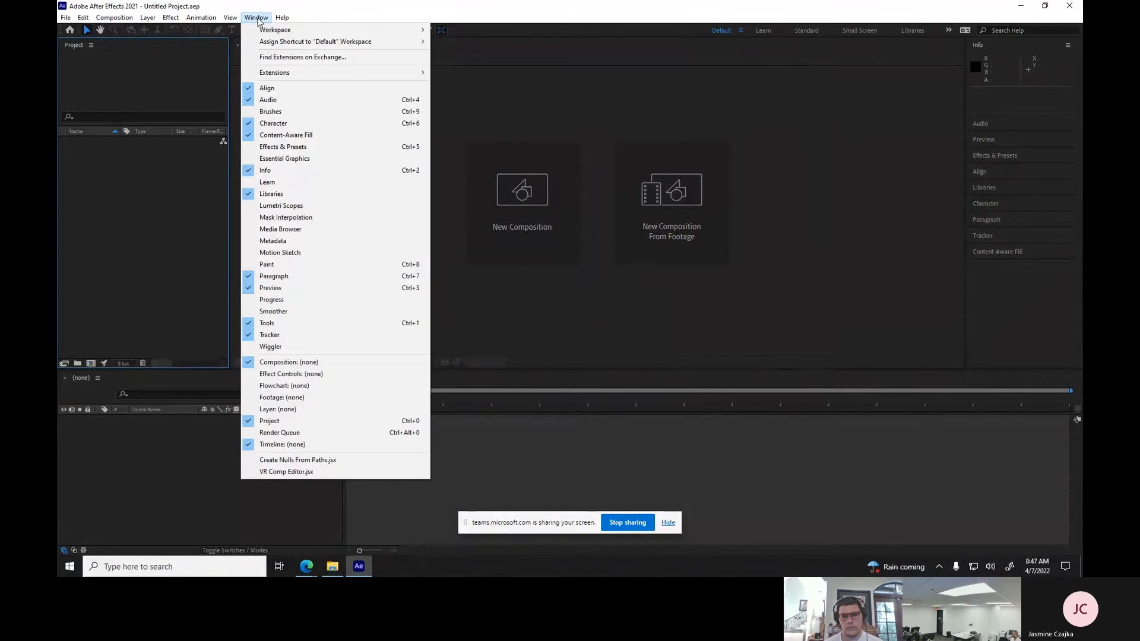
mouse_move(424, 31)
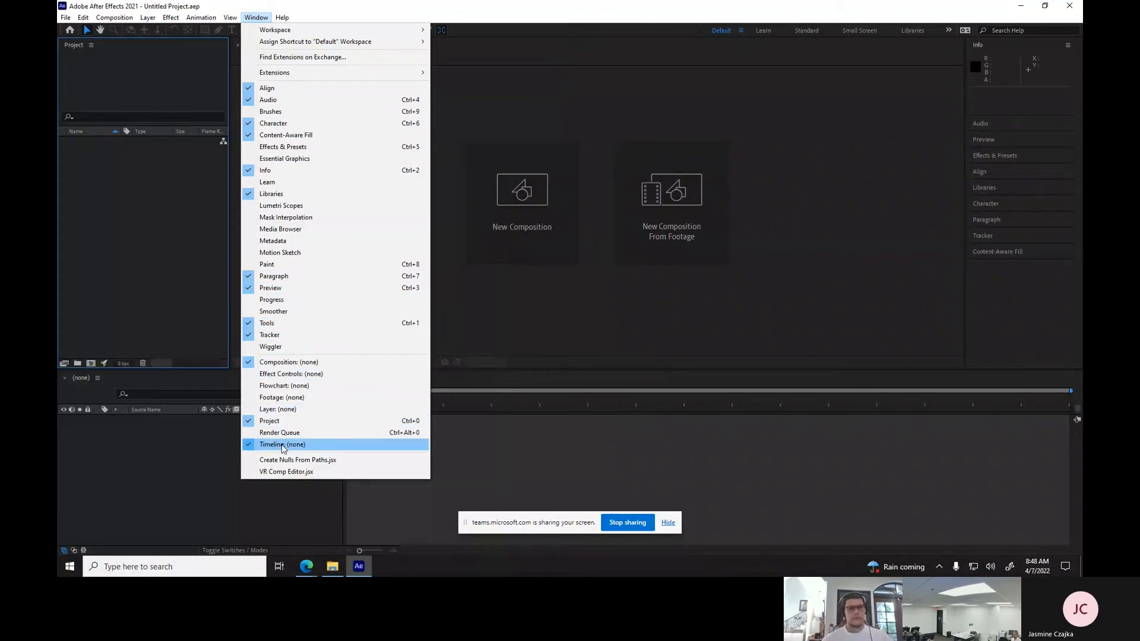
left_click(494, 337)
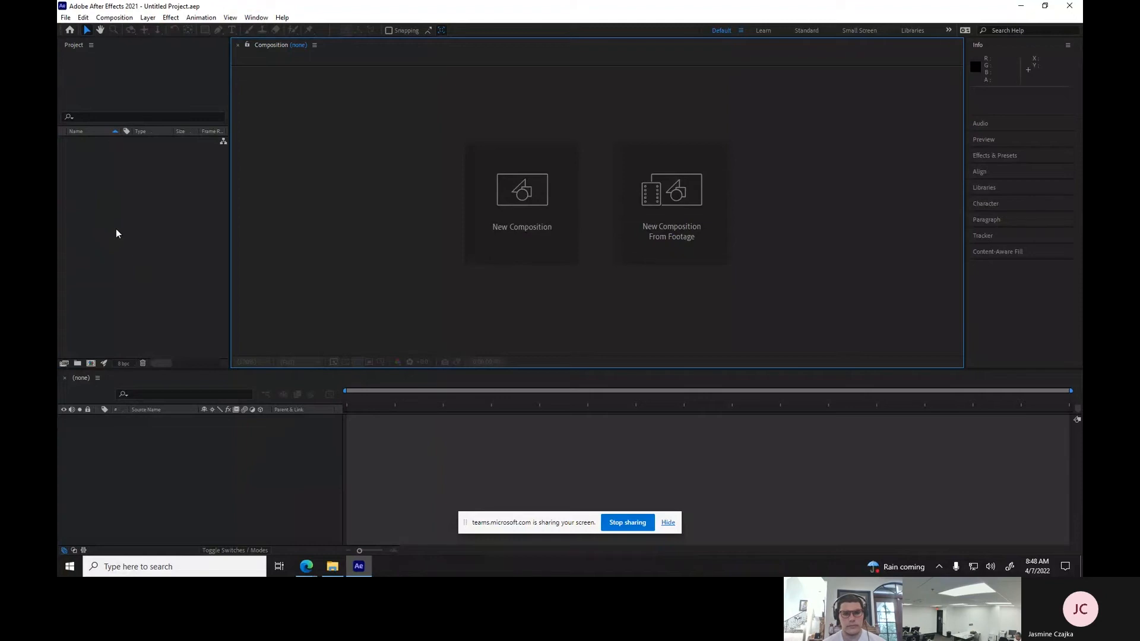
Import "Greatest Acting Monologues Of All Time PART 1" as footage from the assignment's Audio folder.
left_click(66, 17)
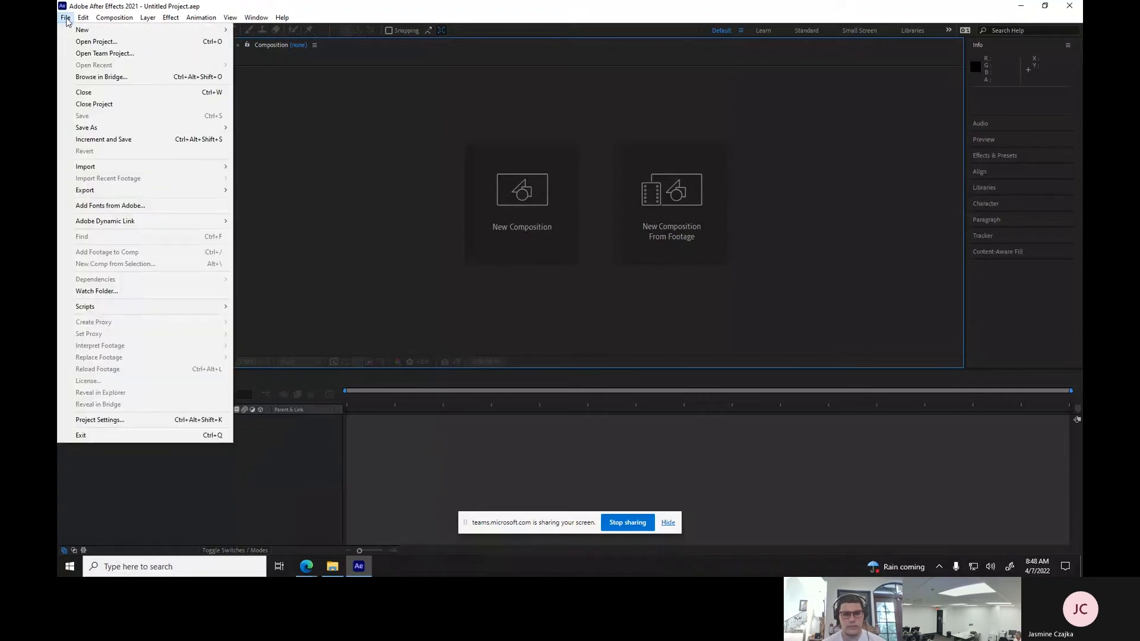
mouse_move(83, 166)
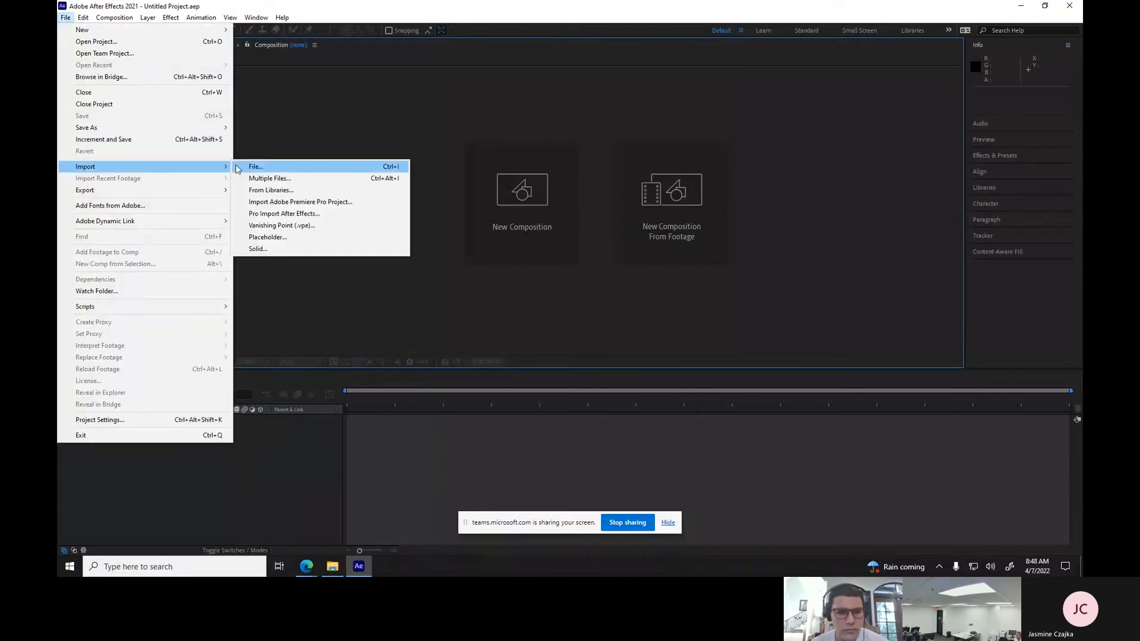
left_click(266, 168)
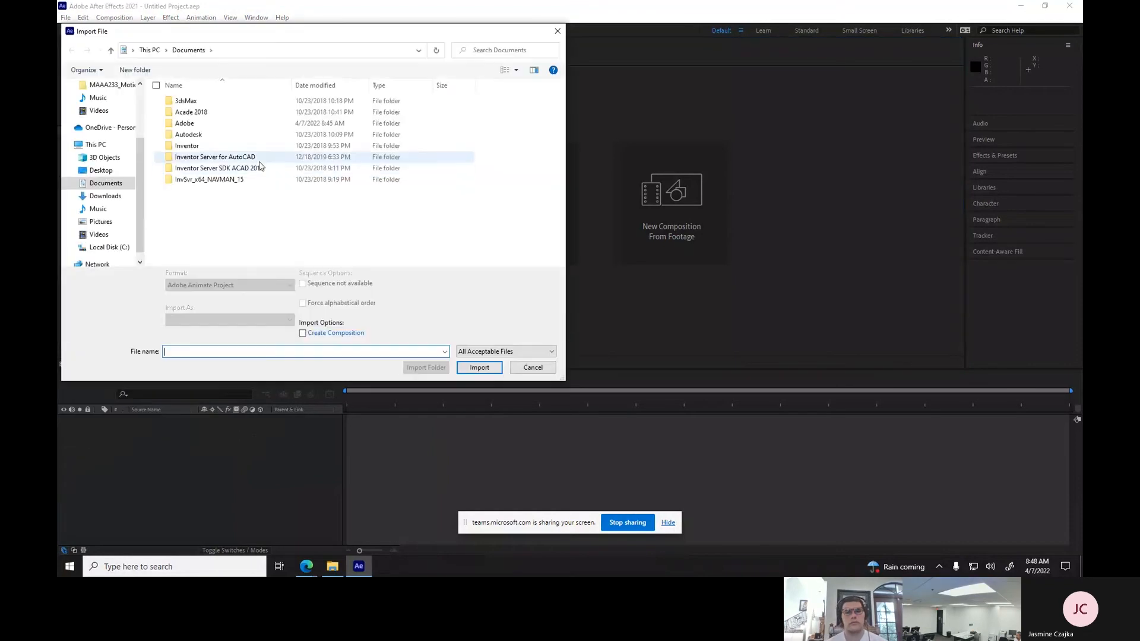
left_click(119, 169)
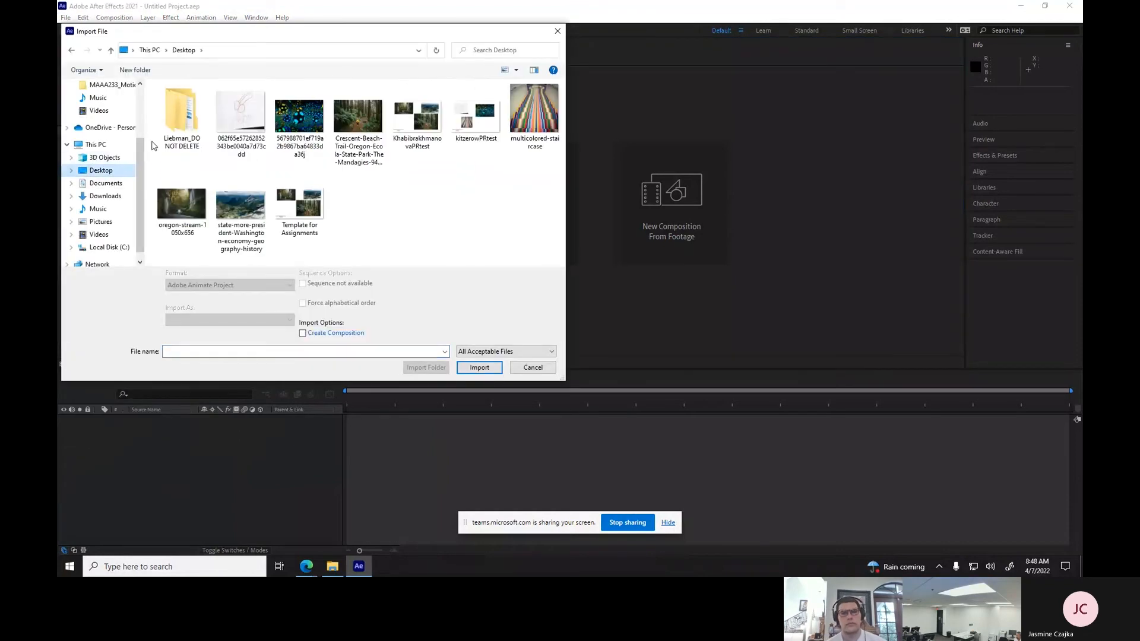
double_click(167, 135)
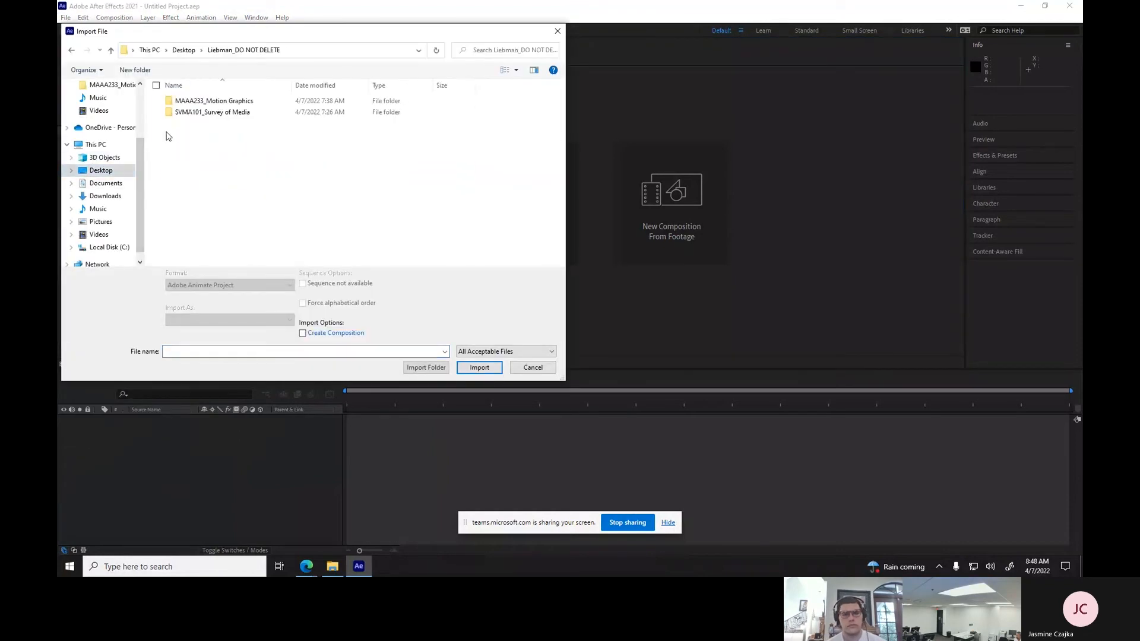
double_click(191, 104)
double_click(191, 102)
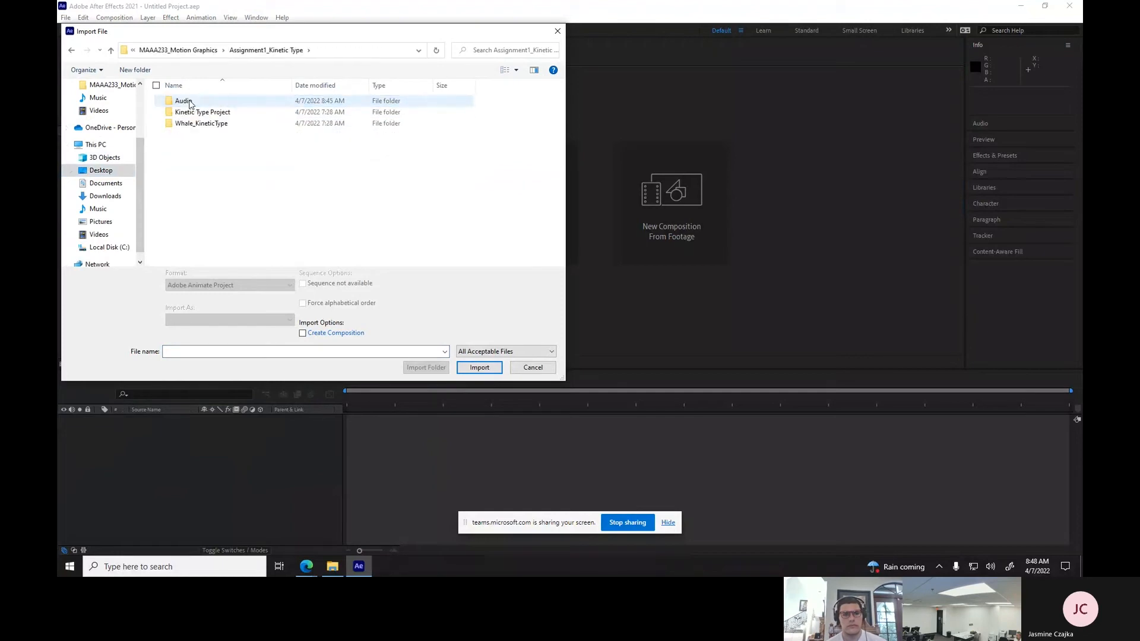
double_click(191, 102)
left_click(191, 103)
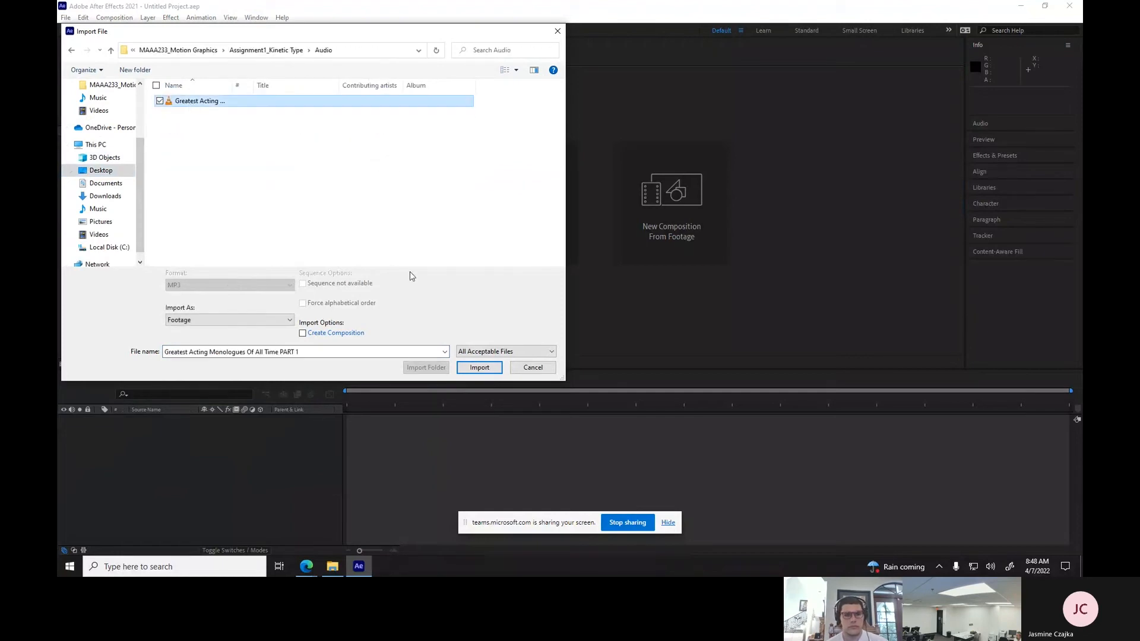
left_click(221, 325)
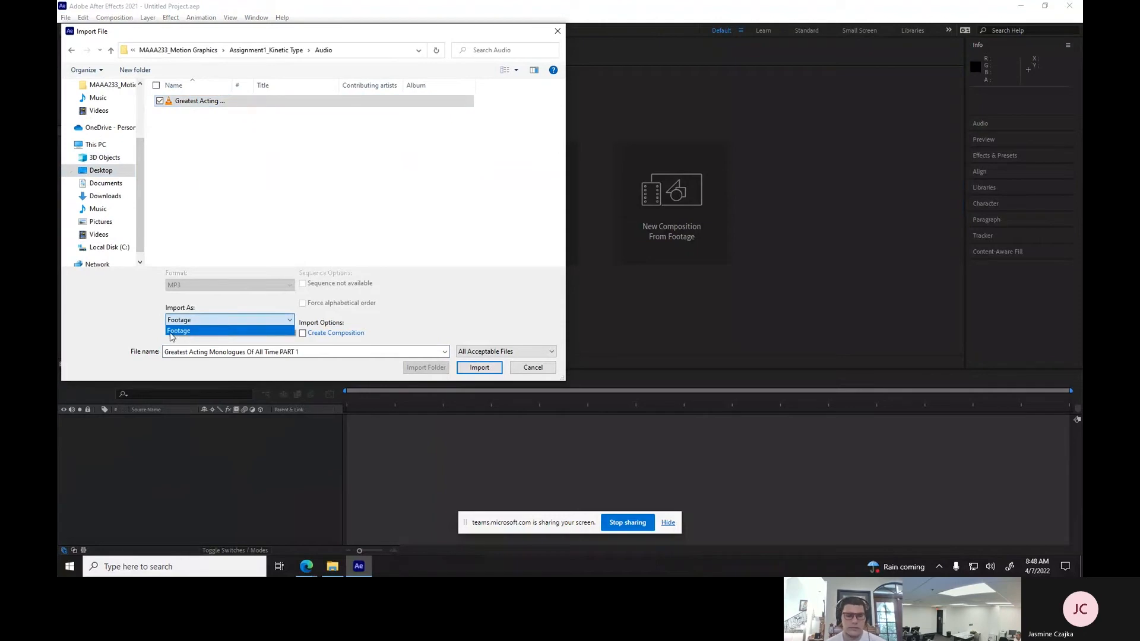
left_click(207, 330)
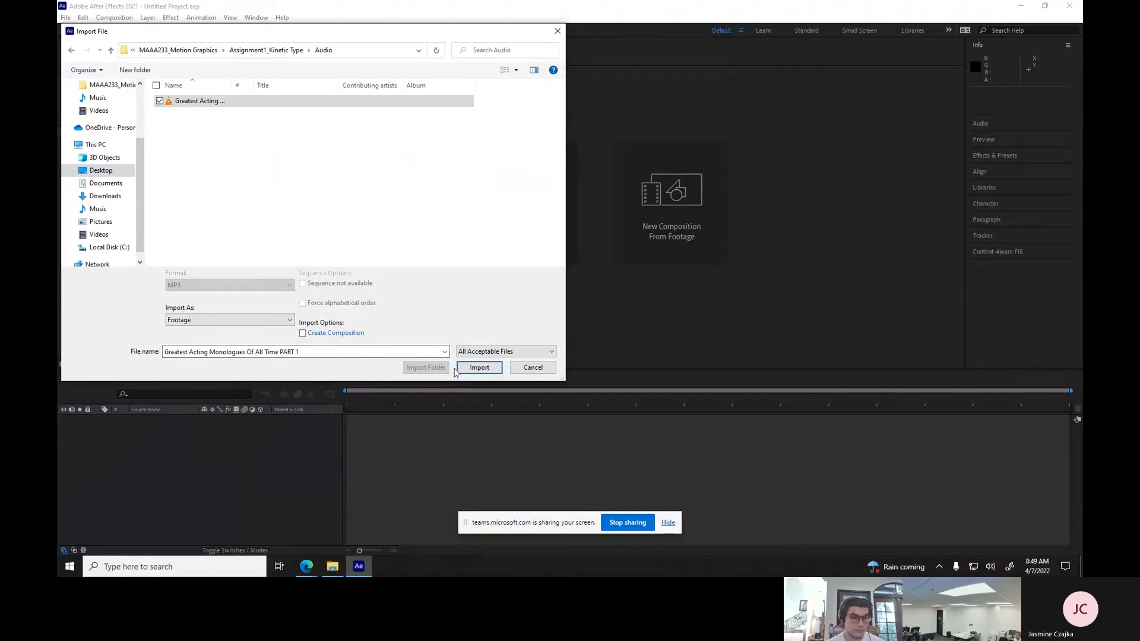
left_click(487, 370)
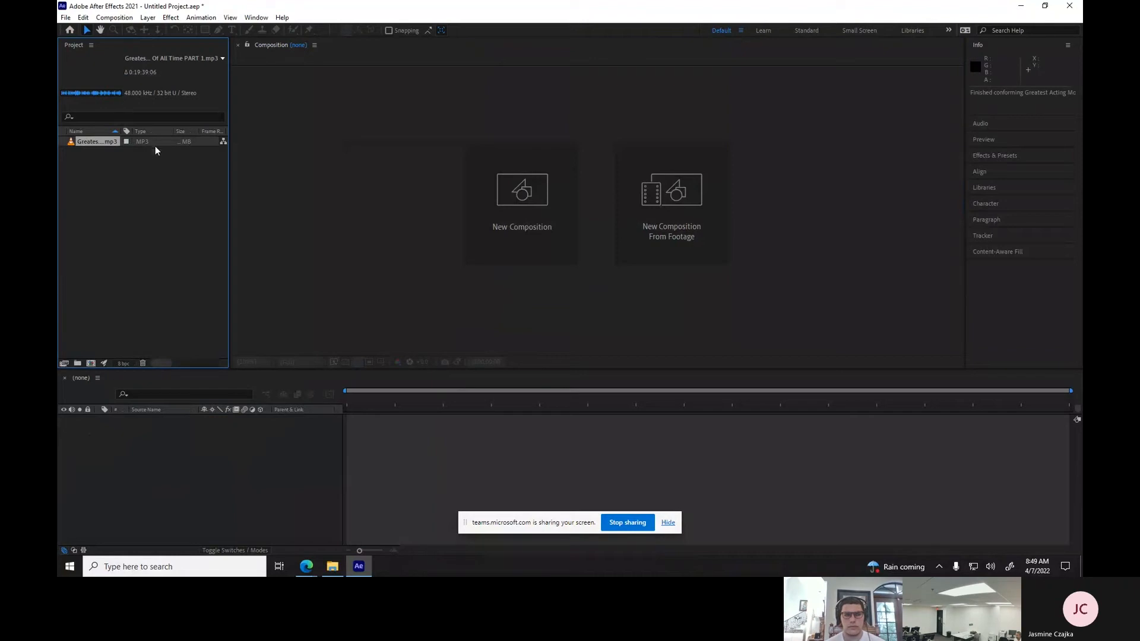
View the Project panel's import options and delete the imported monologues MP3 from the project.
right_click(132, 198)
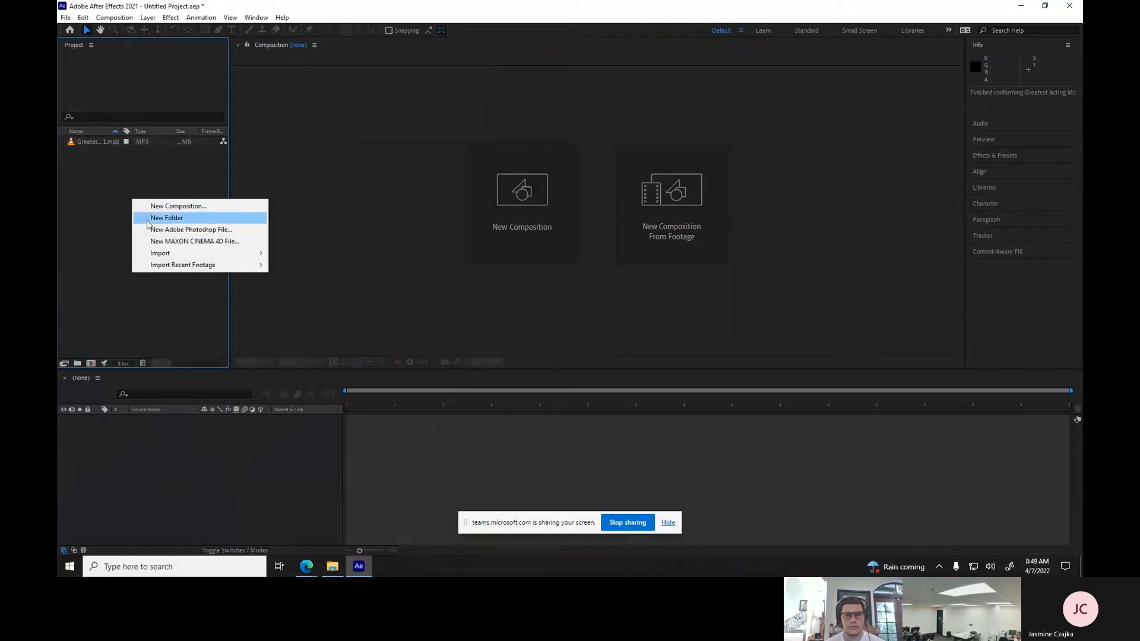
mouse_move(172, 254)
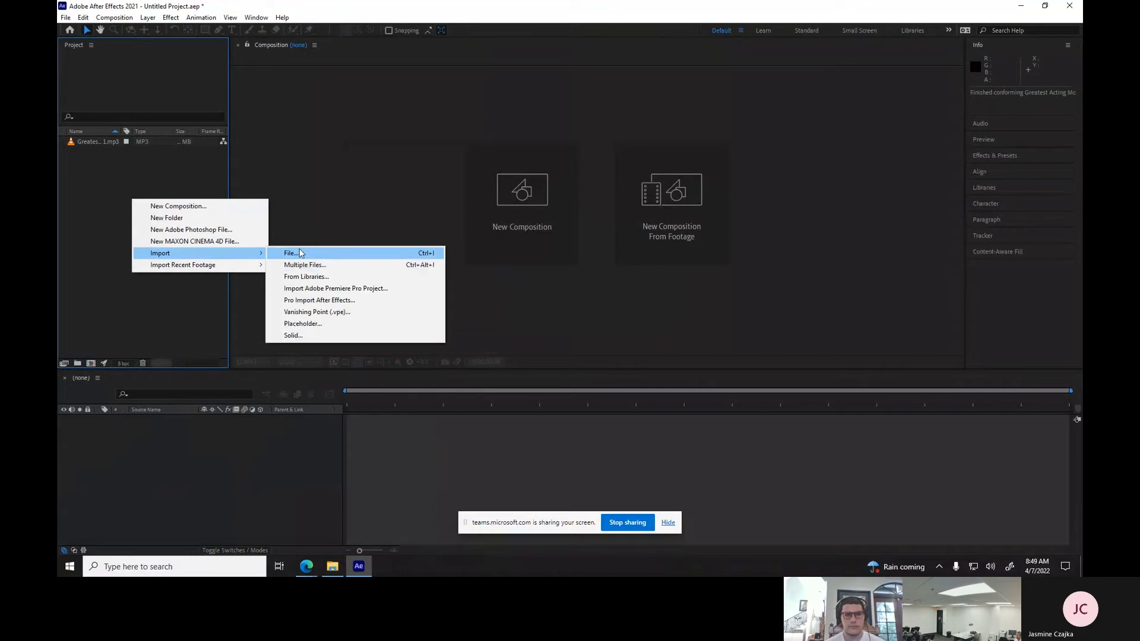
left_click(82, 144)
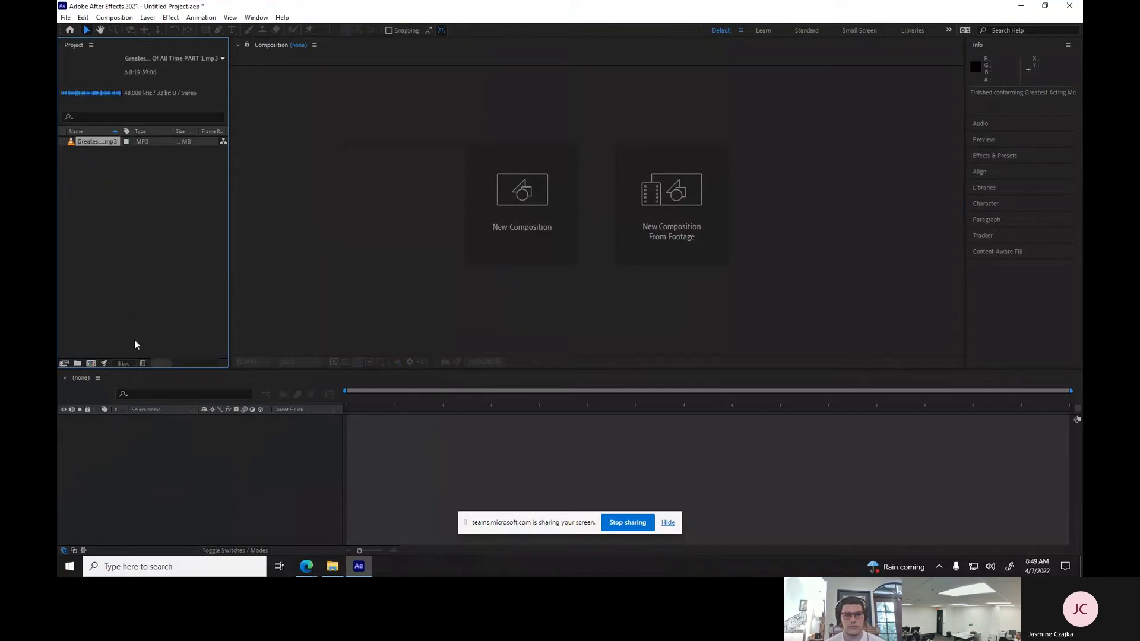
left_click(142, 364)
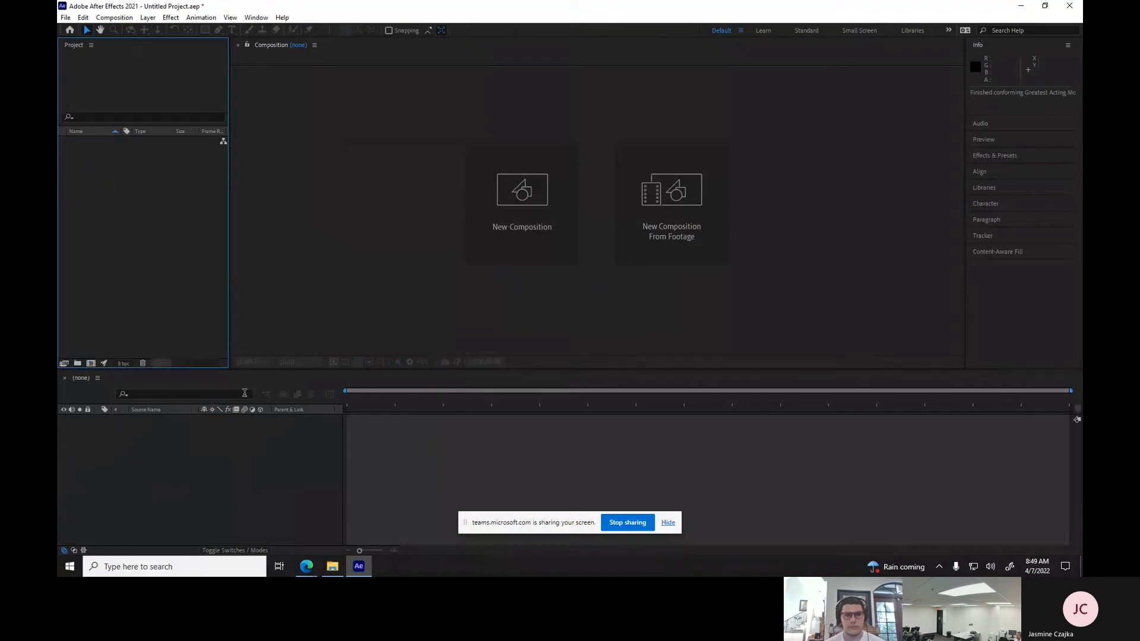
Bring the monologues MP3 into the project directly from the Audio folder in File Explorer.
left_click(333, 567)
left_click(356, 209)
left_click_drag(357, 209, 167, 193)
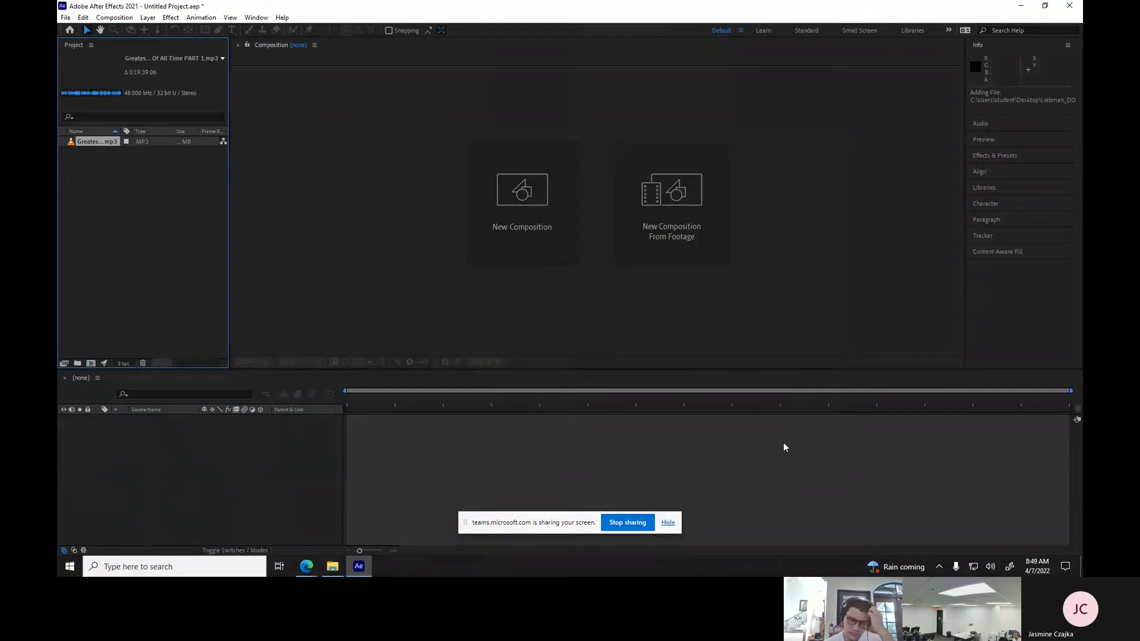
Create a composition from the monologues MP3 in the timeline and reveal the layer's audio waveform.
left_click_drag(91, 140, 116, 456)
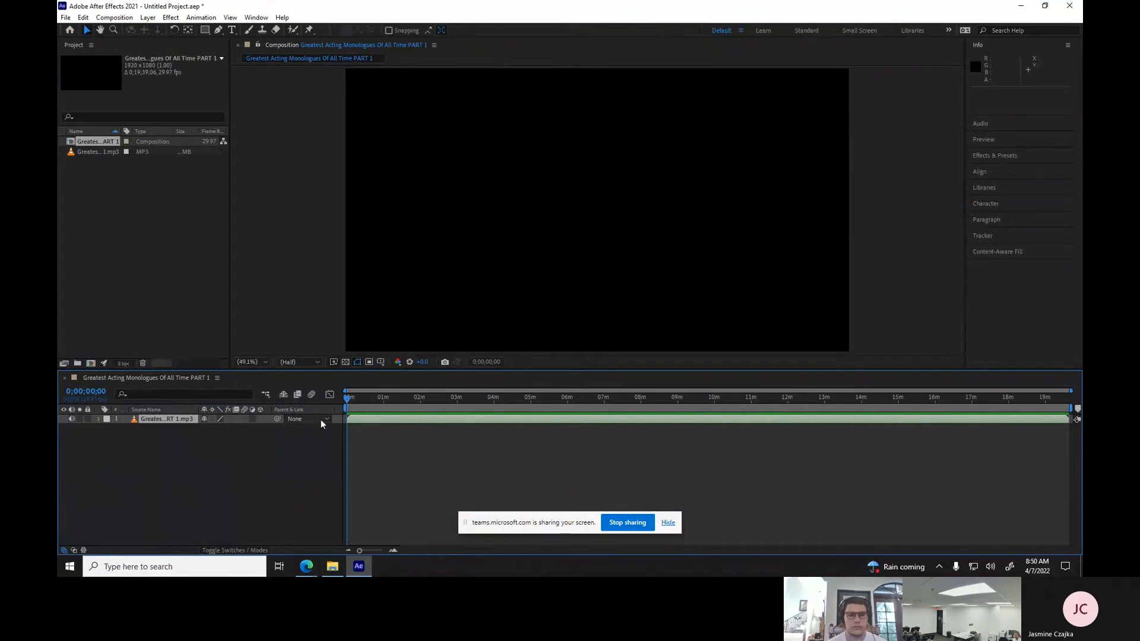
left_click_drag(346, 397, 332, 325)
left_click(108, 429)
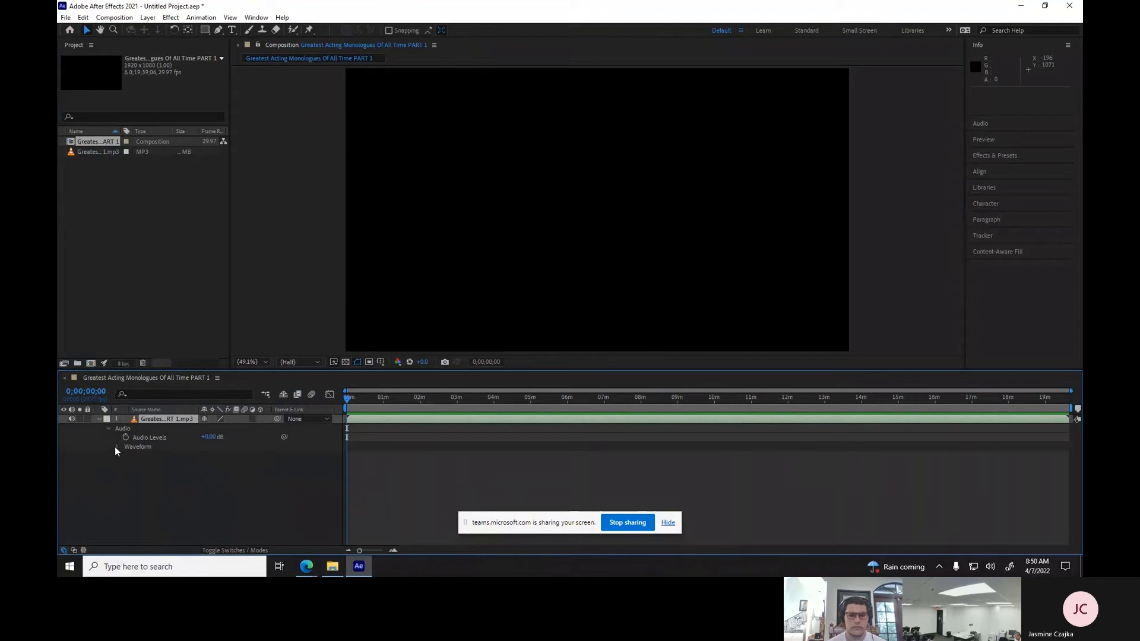
left_click(117, 447)
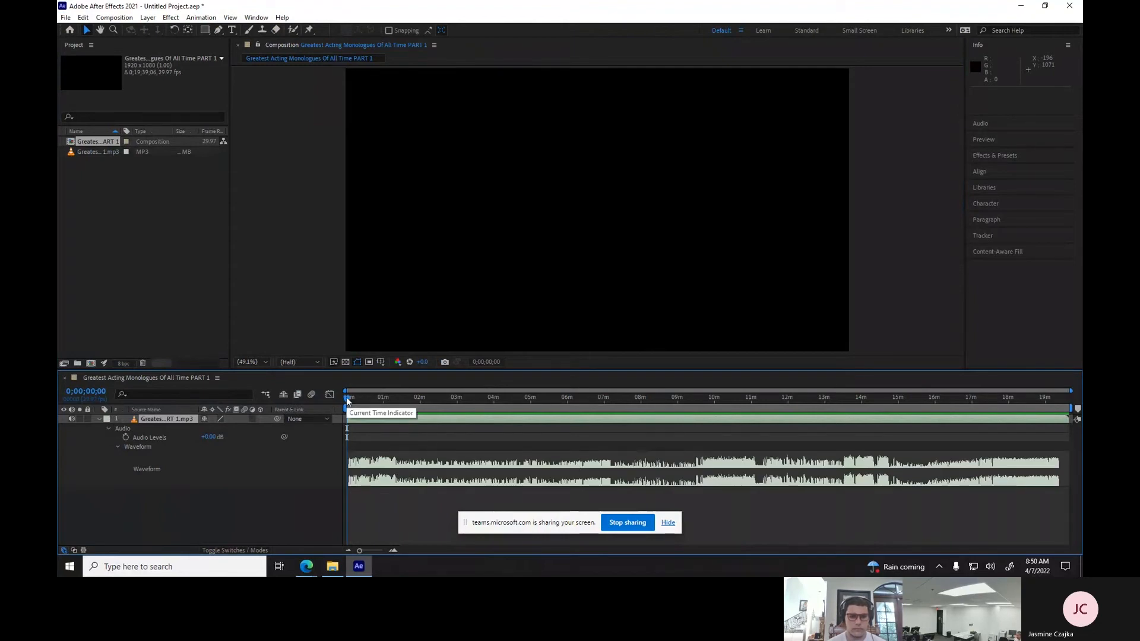
Play the composition from the start, stop at 0;00;37;06, and trim the audio layer's end to that time.
key("space")
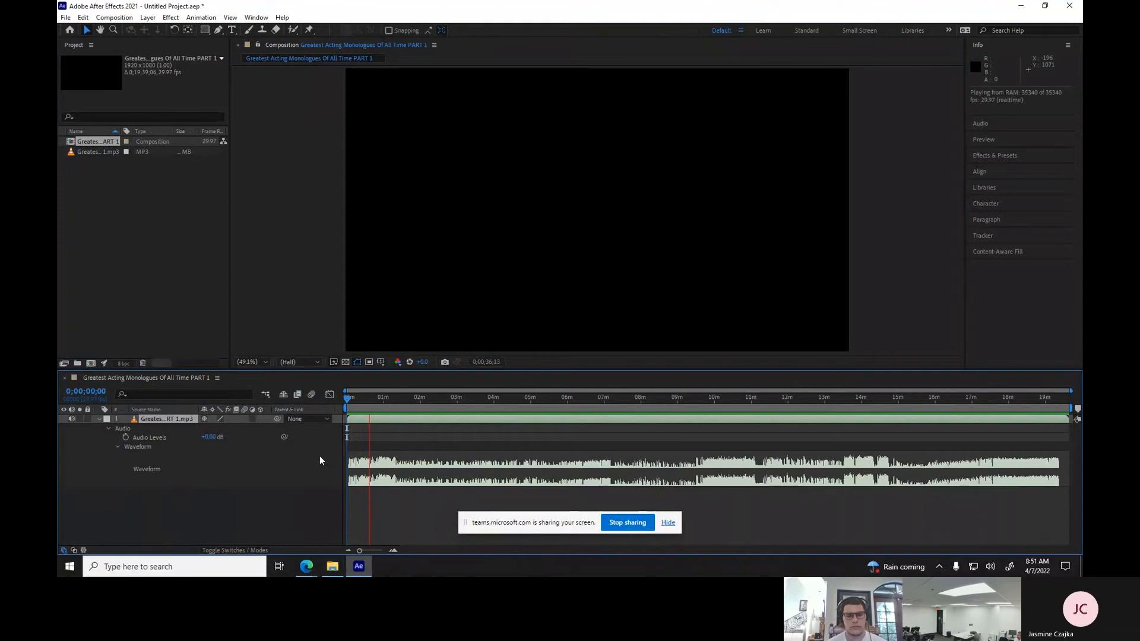
key("space")
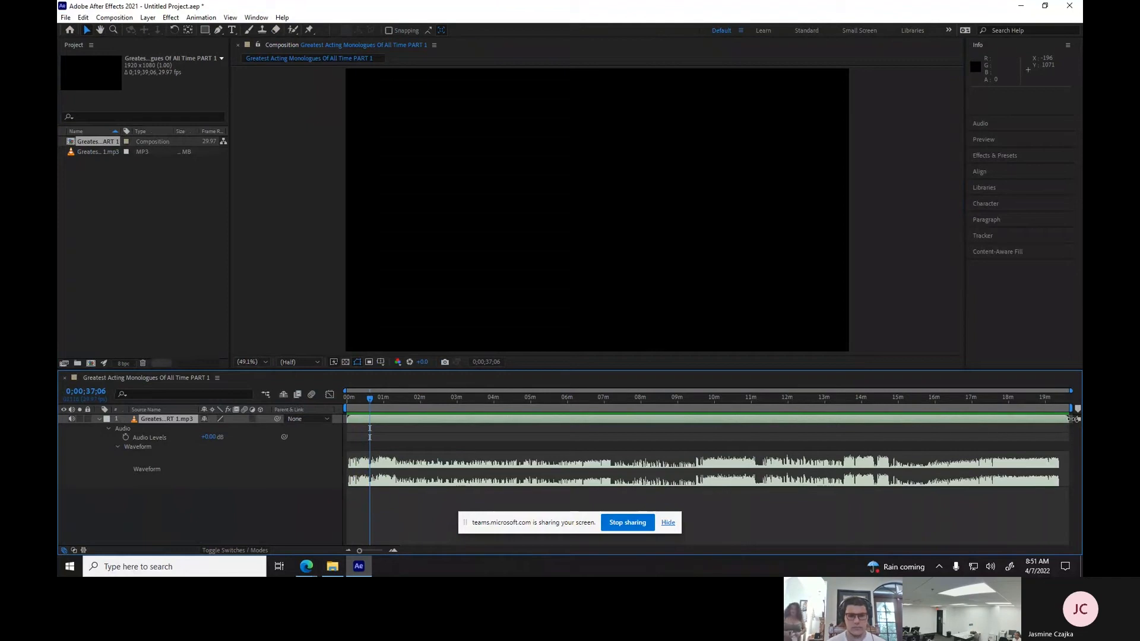
left_click_drag(1068, 420, 368, 427)
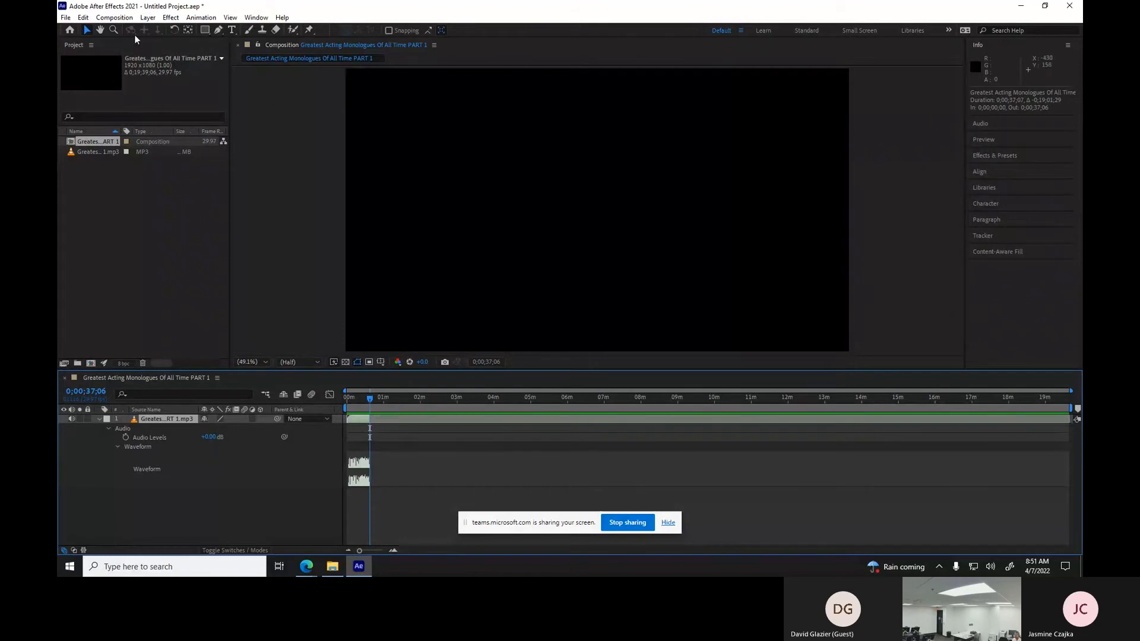
Set the composition's duration to 0;00;37;06 with the HDTV 1080 29.97 preset, and shift the audio layer to start at -0;00;01;07.
left_click(123, 20)
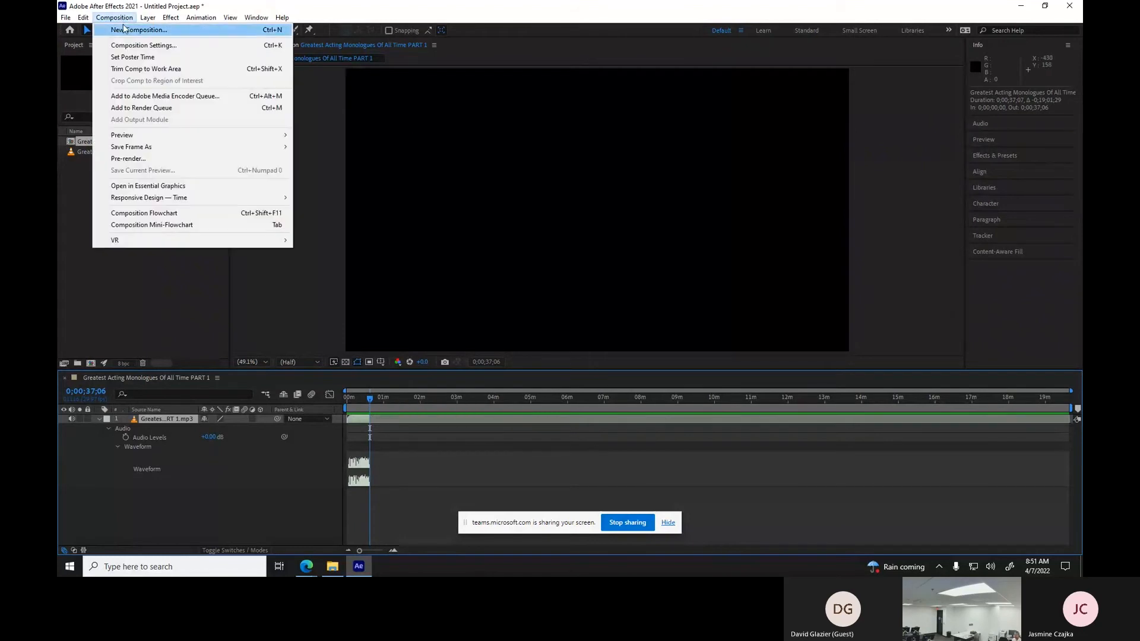
left_click(131, 48)
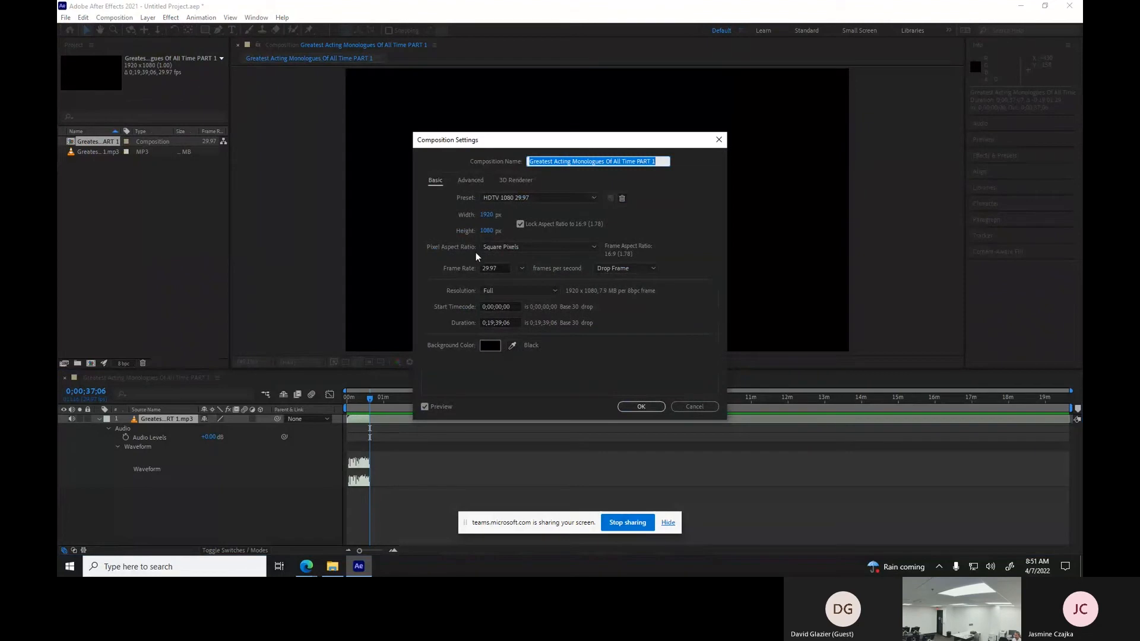
left_click(493, 322)
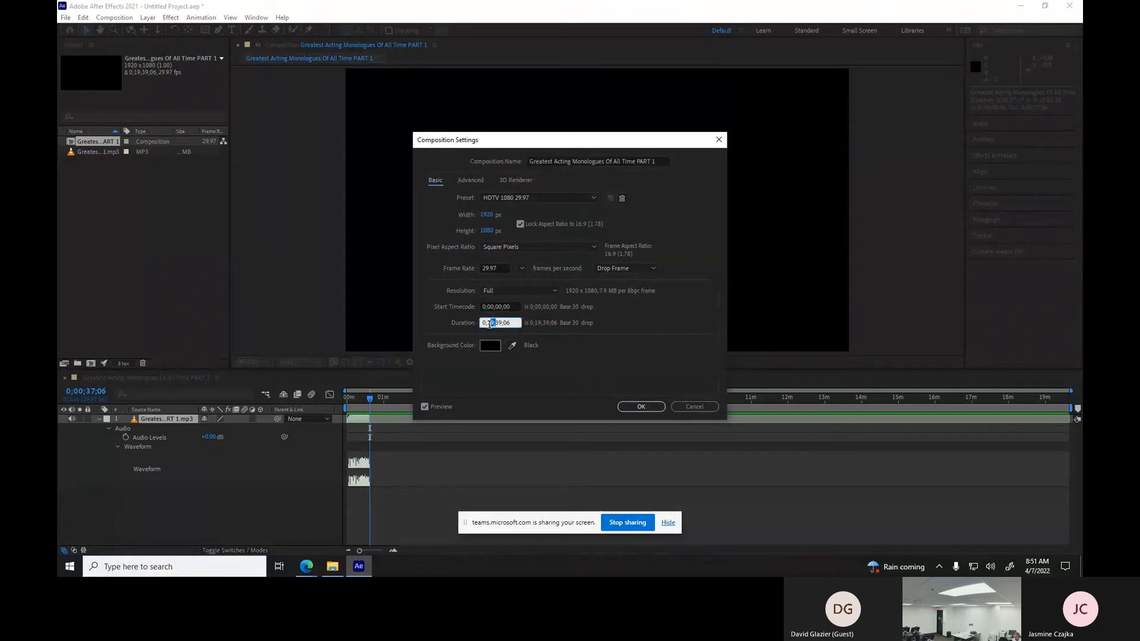
left_click_drag(494, 322, 488, 322)
type("00")
left_click(553, 197)
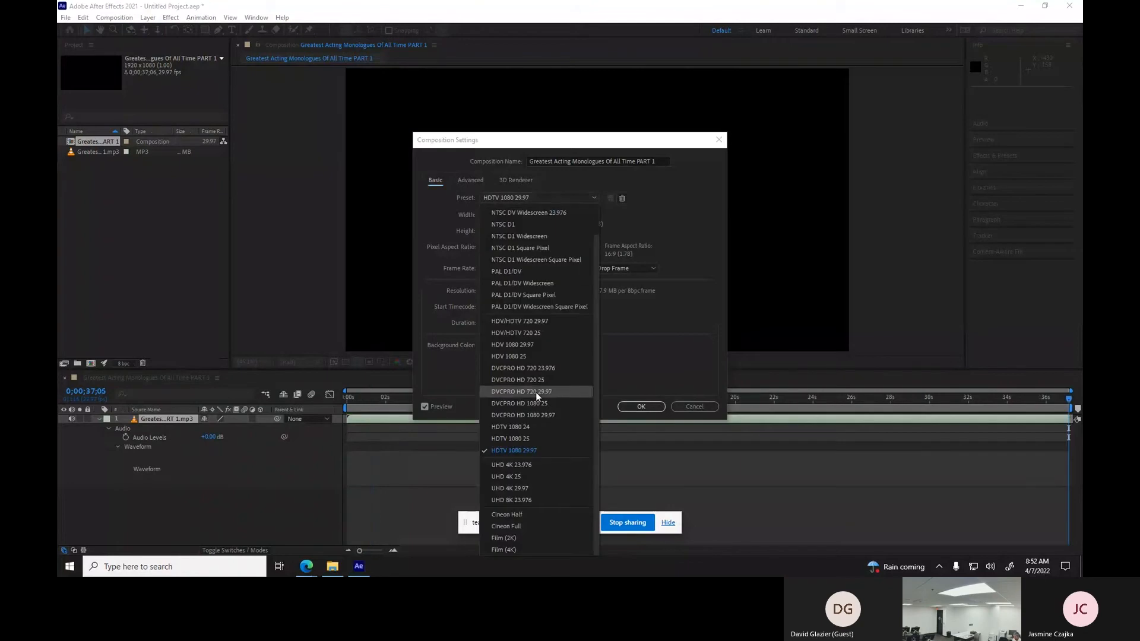
left_click(519, 451)
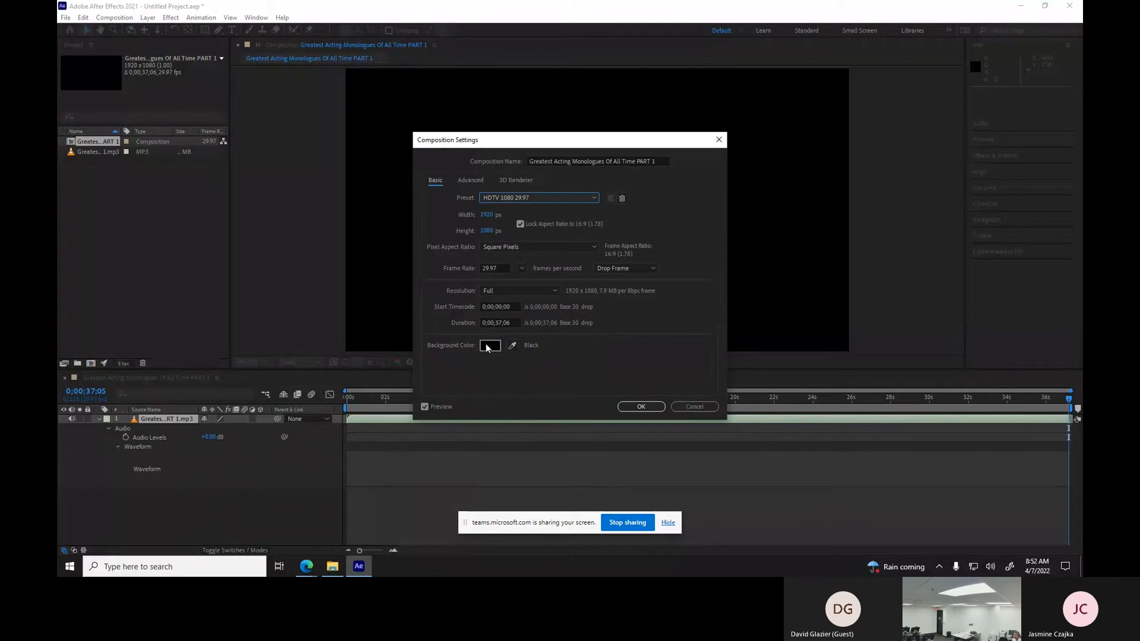
left_click(640, 407)
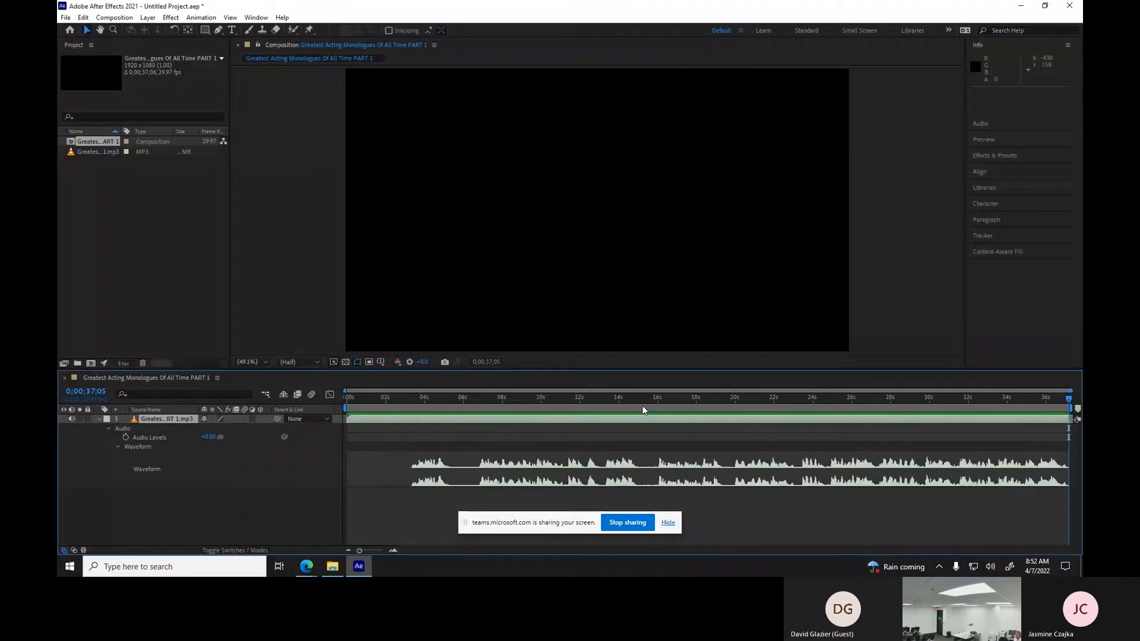
left_click_drag(630, 419, 598, 415)
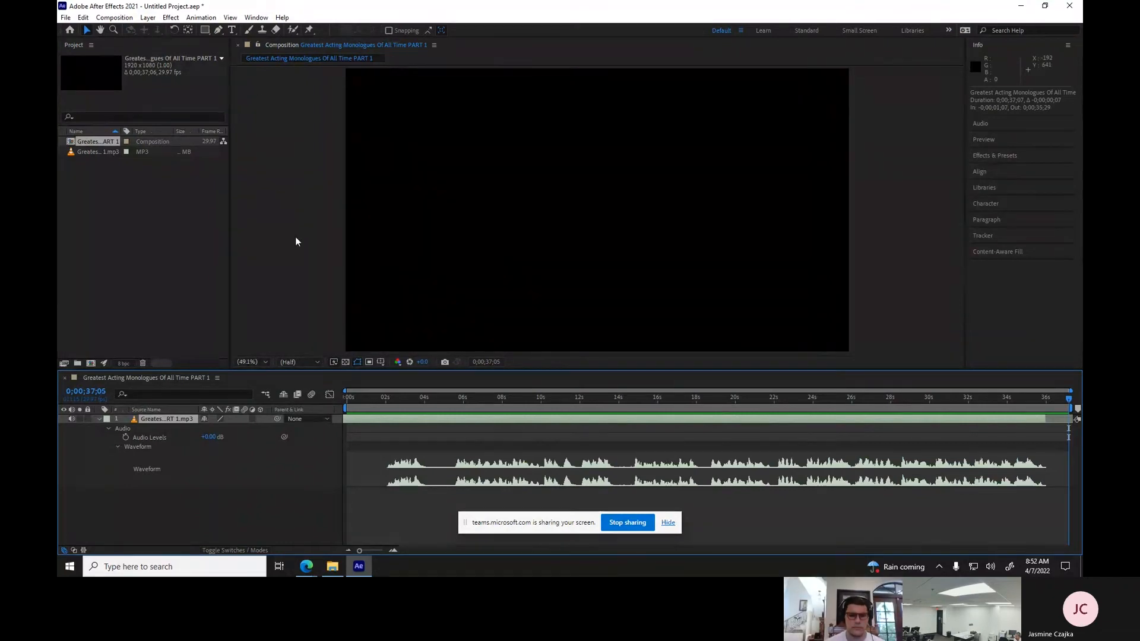
Set the composition view's magnification to 33.3% and its preview resolution to Full.
left_click(264, 362)
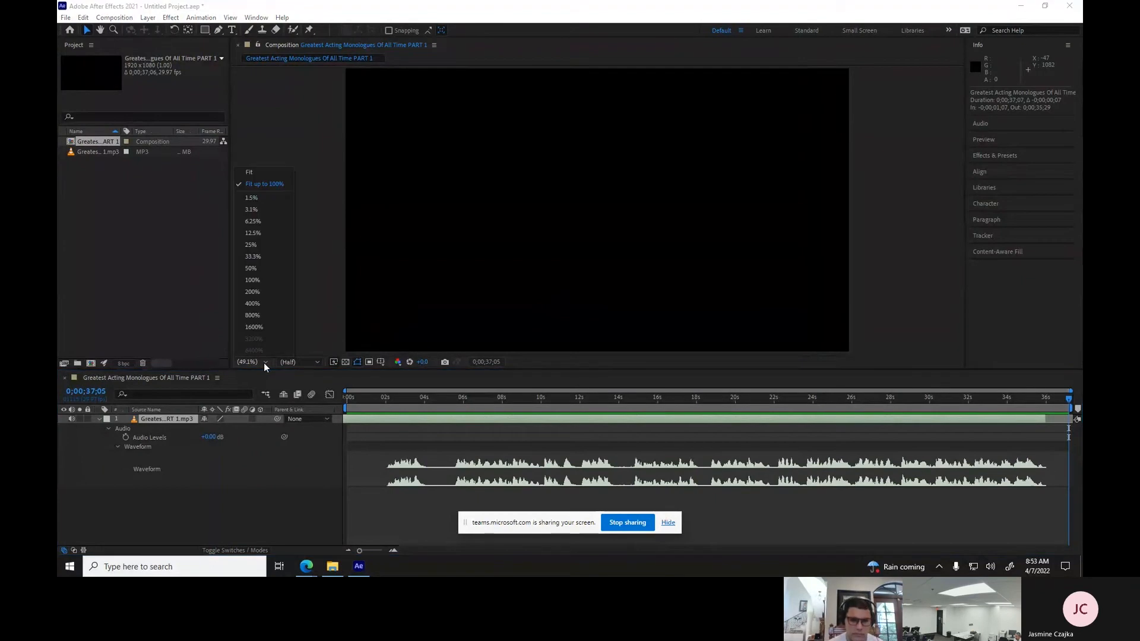
left_click(257, 174)
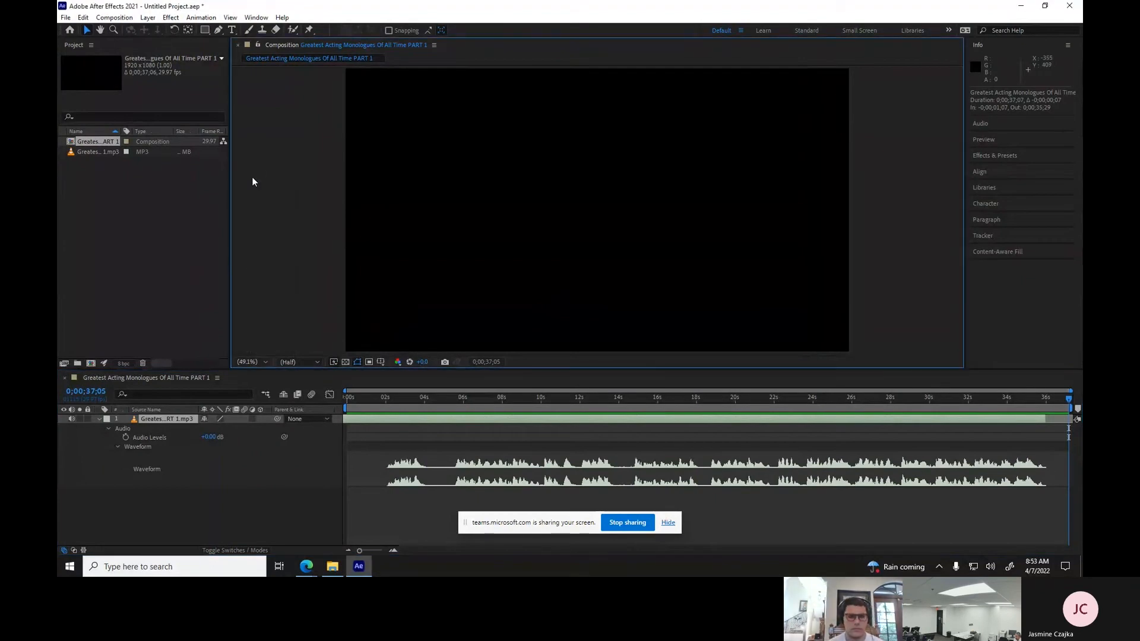
left_click(259, 362)
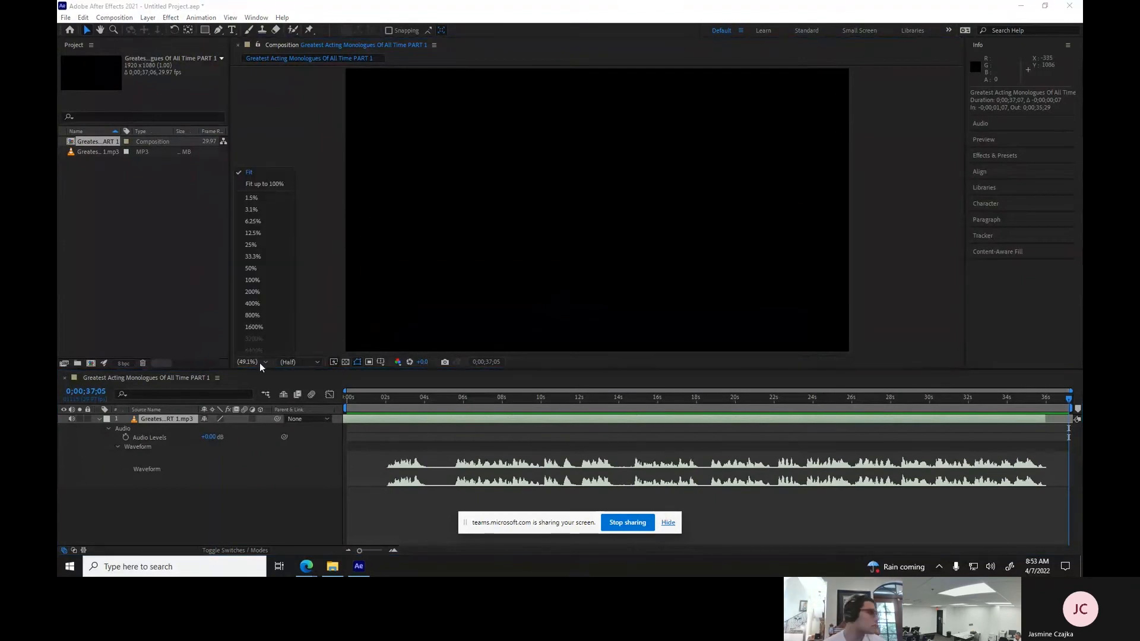
left_click(253, 257)
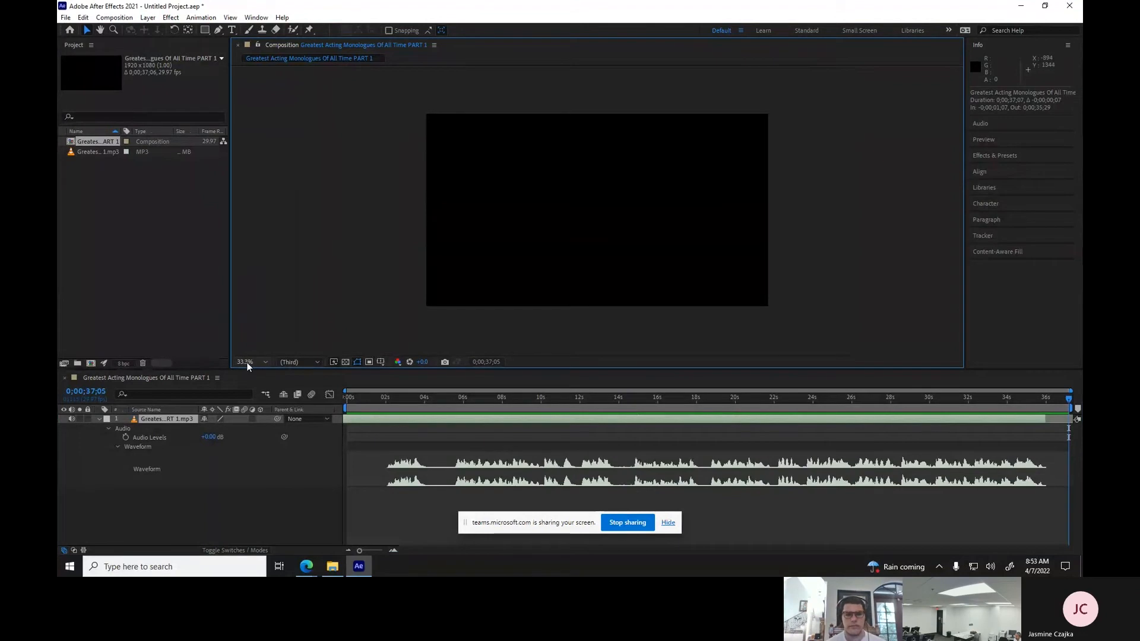
left_click(294, 361)
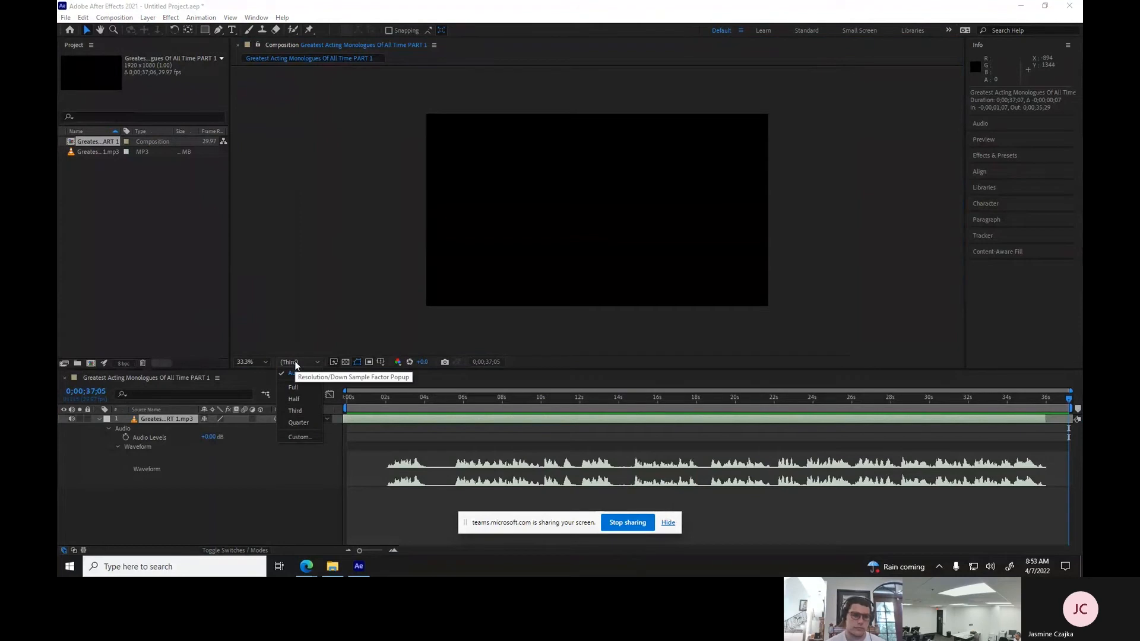
left_click(293, 390)
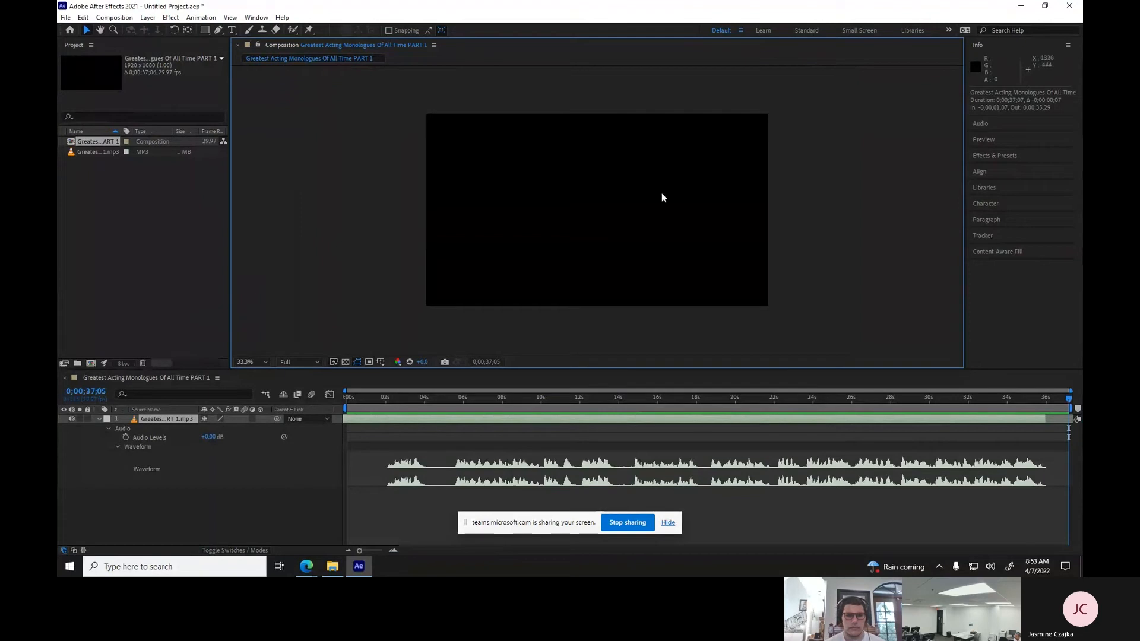
Toggle the transparency grid on and off, and show the Title/Action Safe guides in the composition view.
left_click(347, 364)
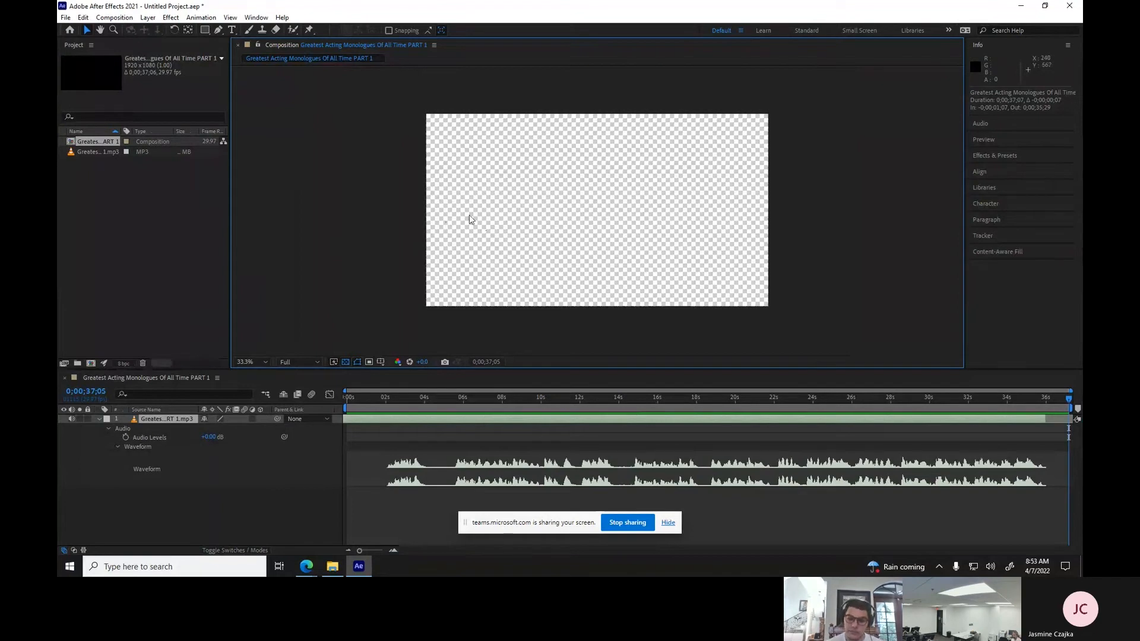
left_click(346, 362)
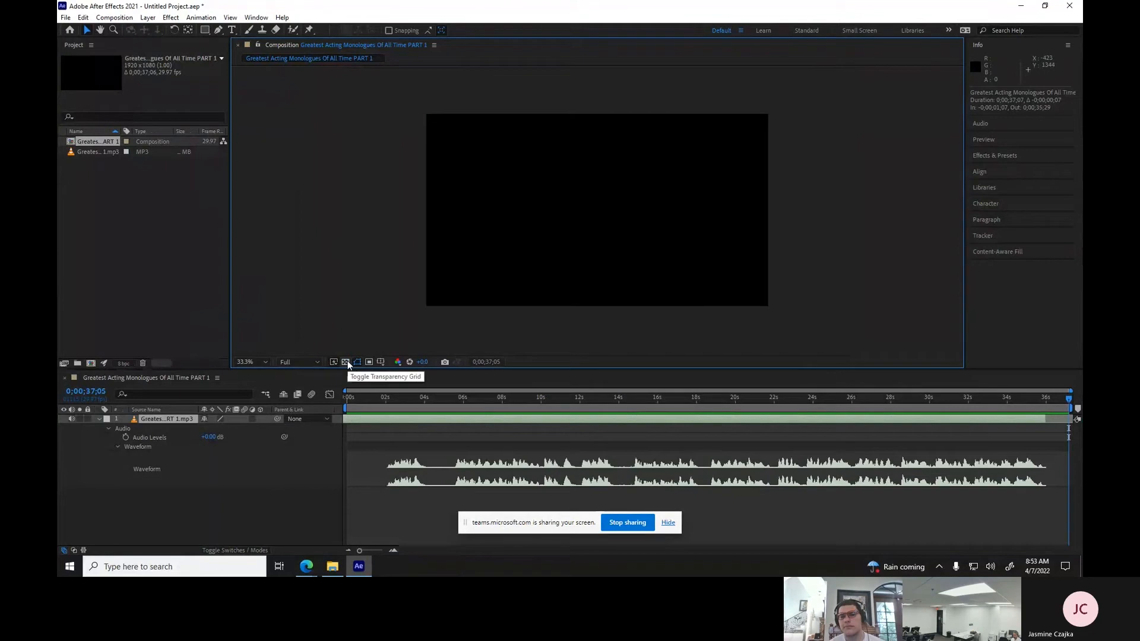
left_click(380, 362)
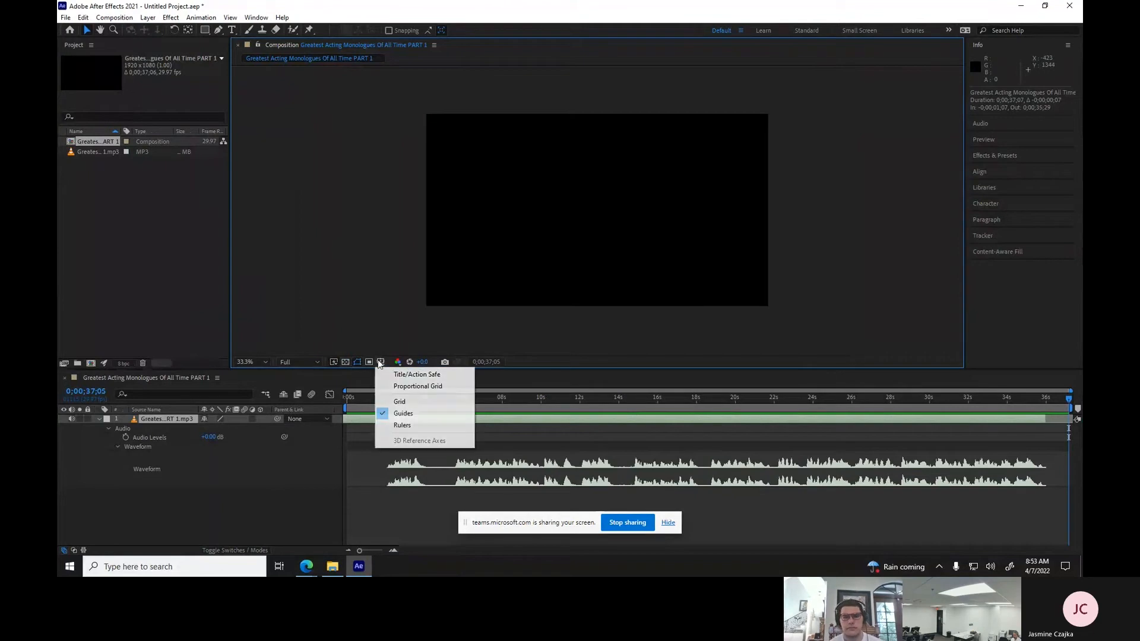
left_click(405, 374)
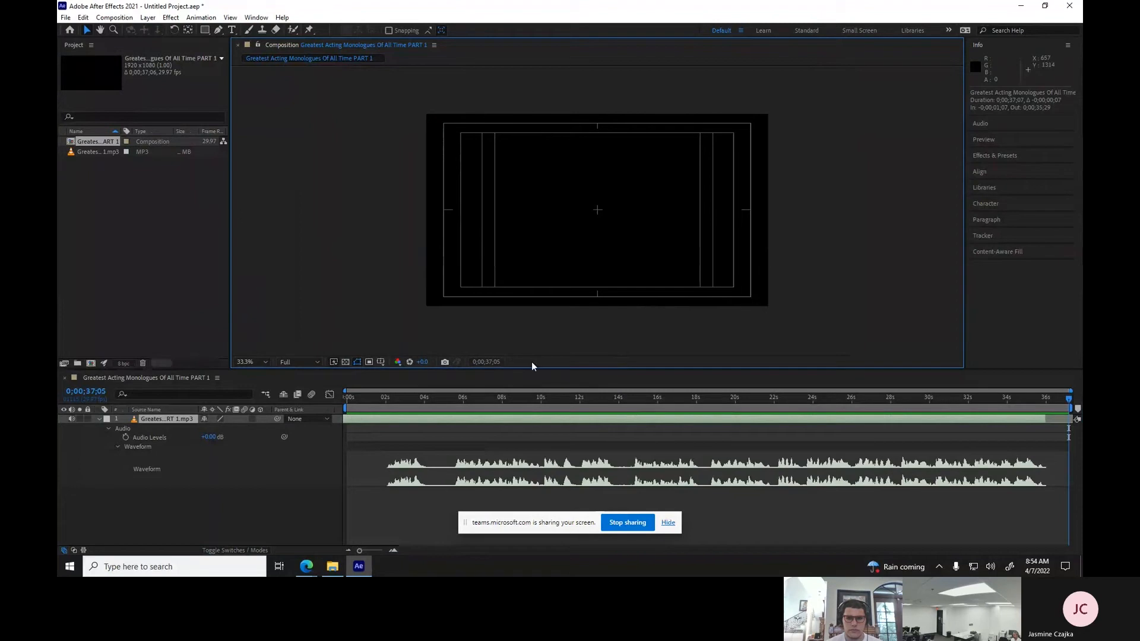
Scrub through the monologue audio, then play its first line from 0;00;01;17 and stop at 0;00;04;07.
left_click_drag(355, 397, 464, 409)
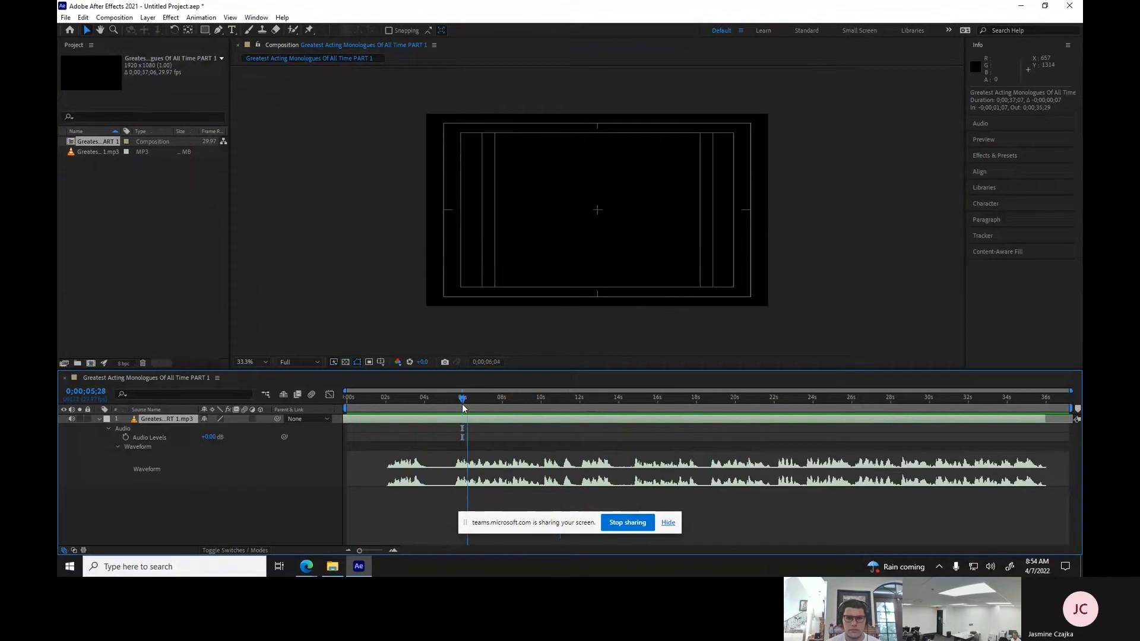
left_click_drag(463, 407, 542, 401)
key("space")
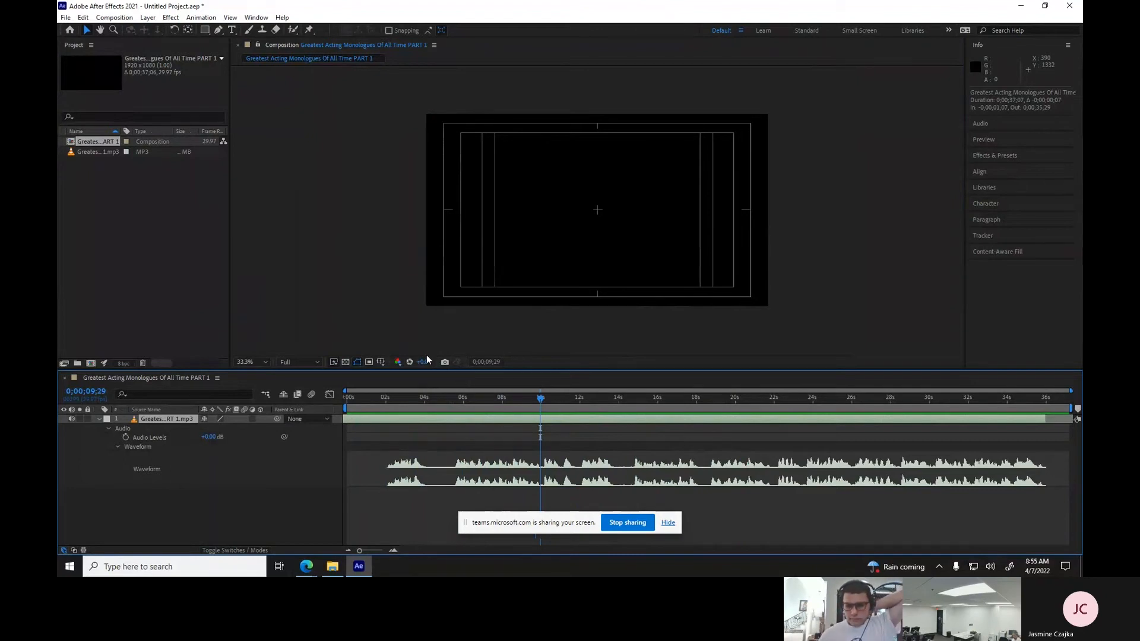
left_click(377, 398)
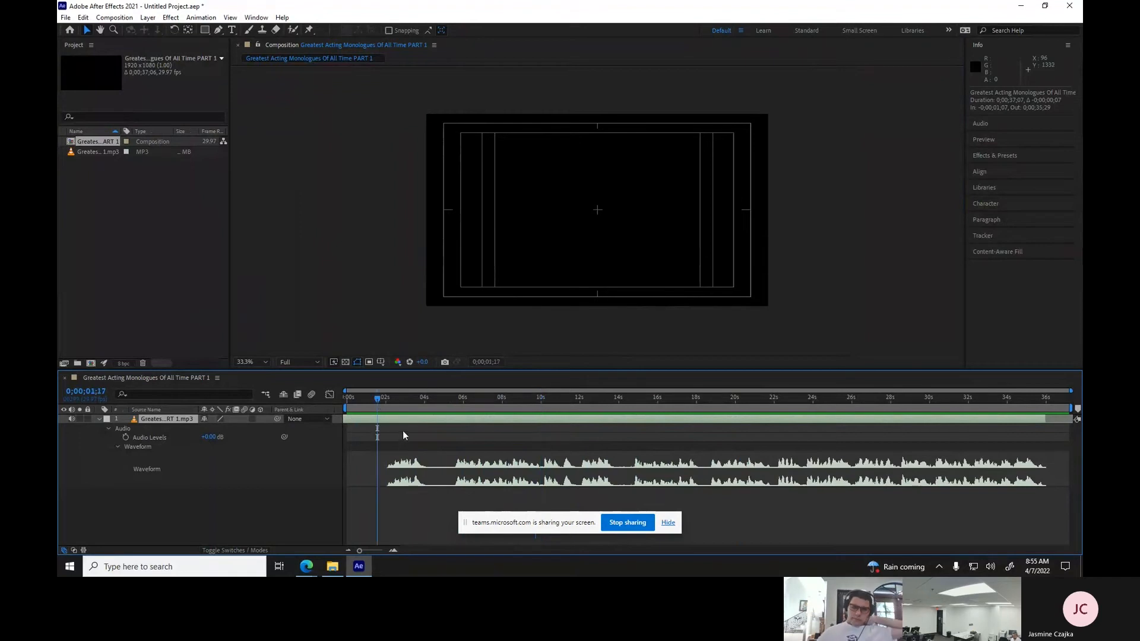
key("space")
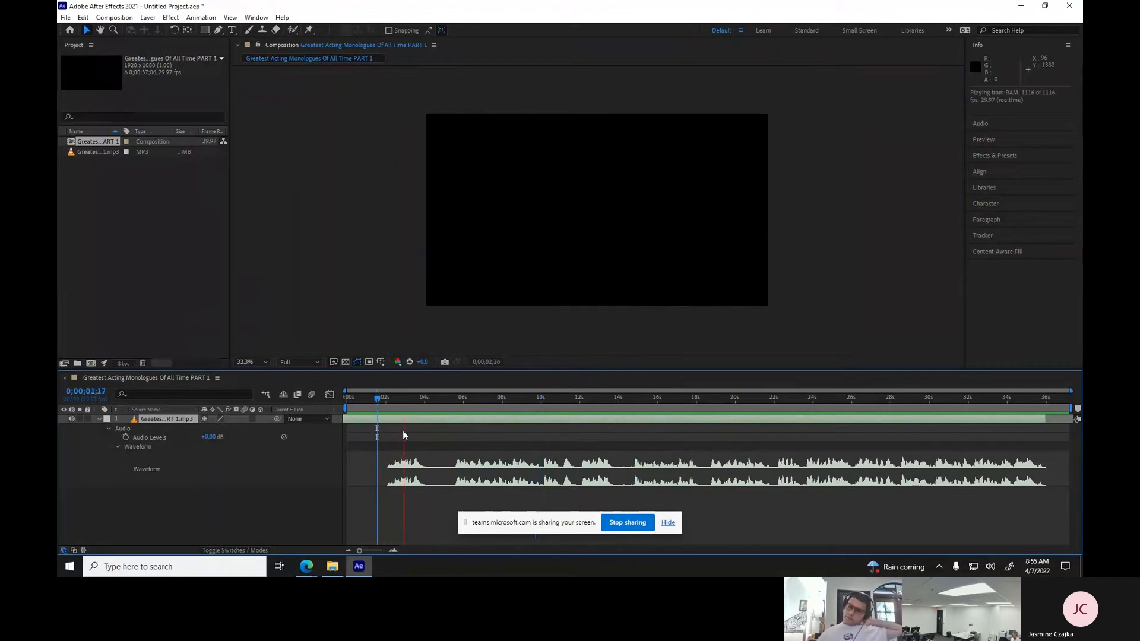
key("space")
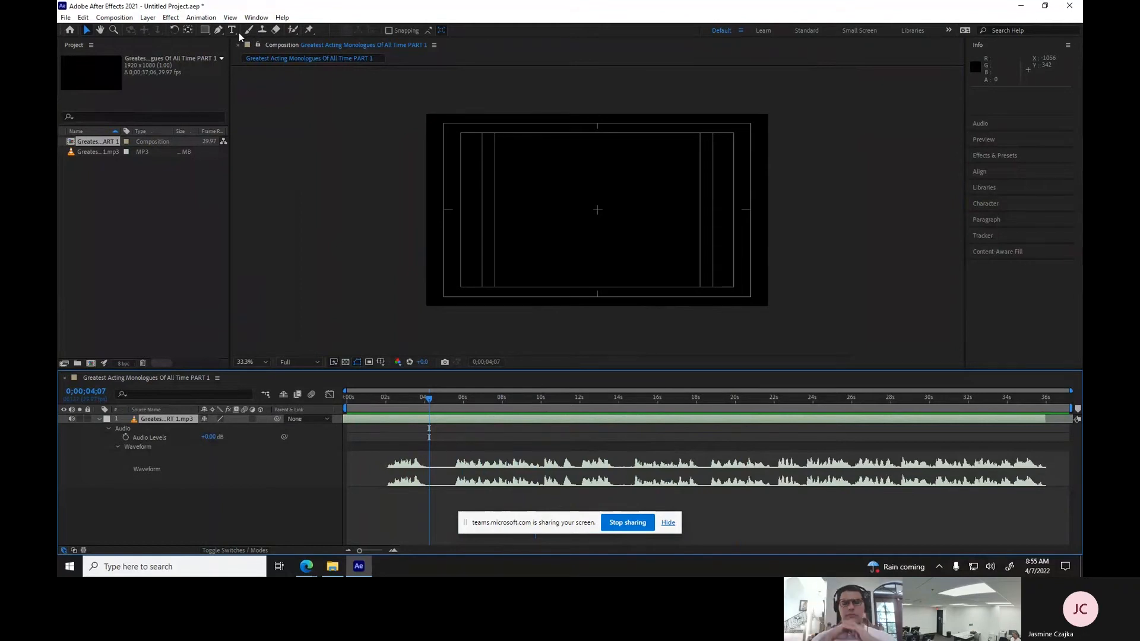
Browse the animation presets to the Text category to view its preset folders.
left_click(979, 155)
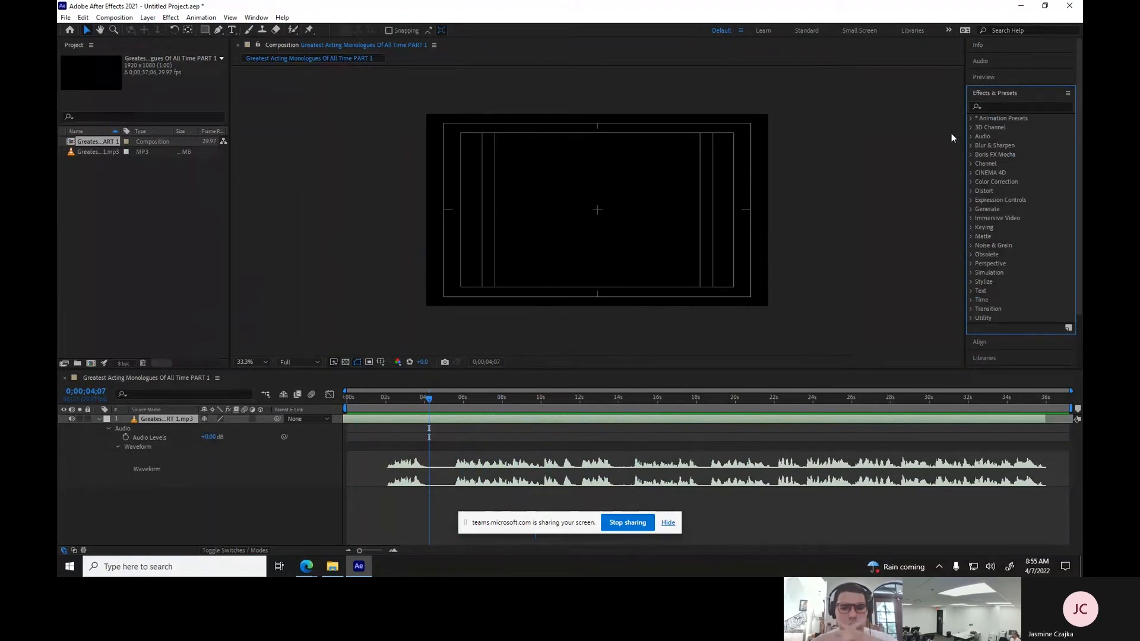
left_click(970, 119)
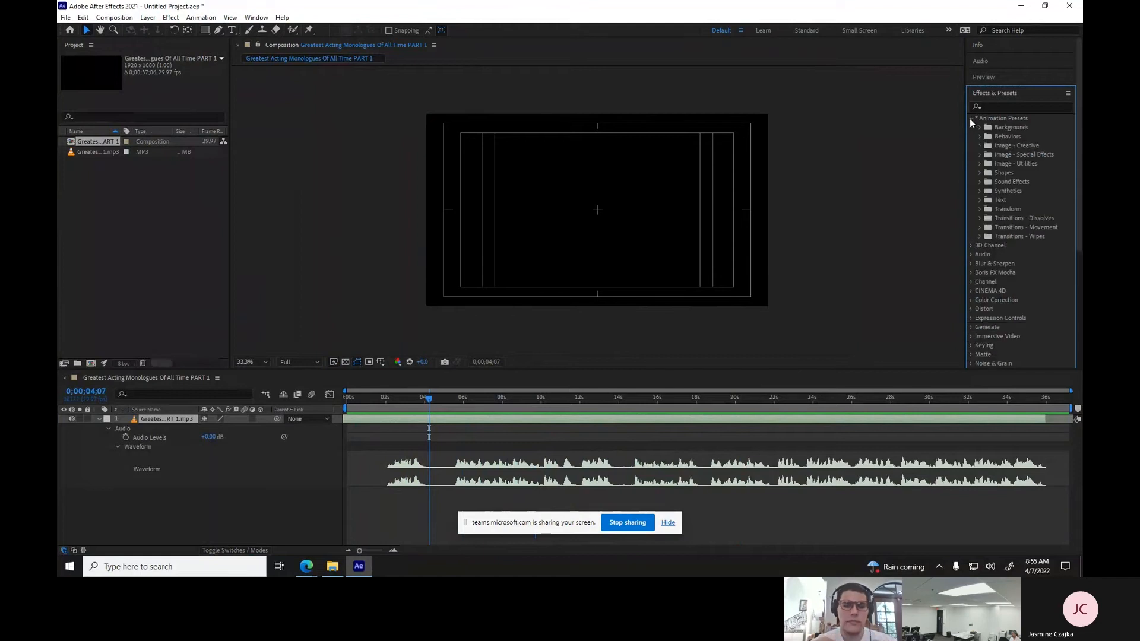
left_click(980, 201)
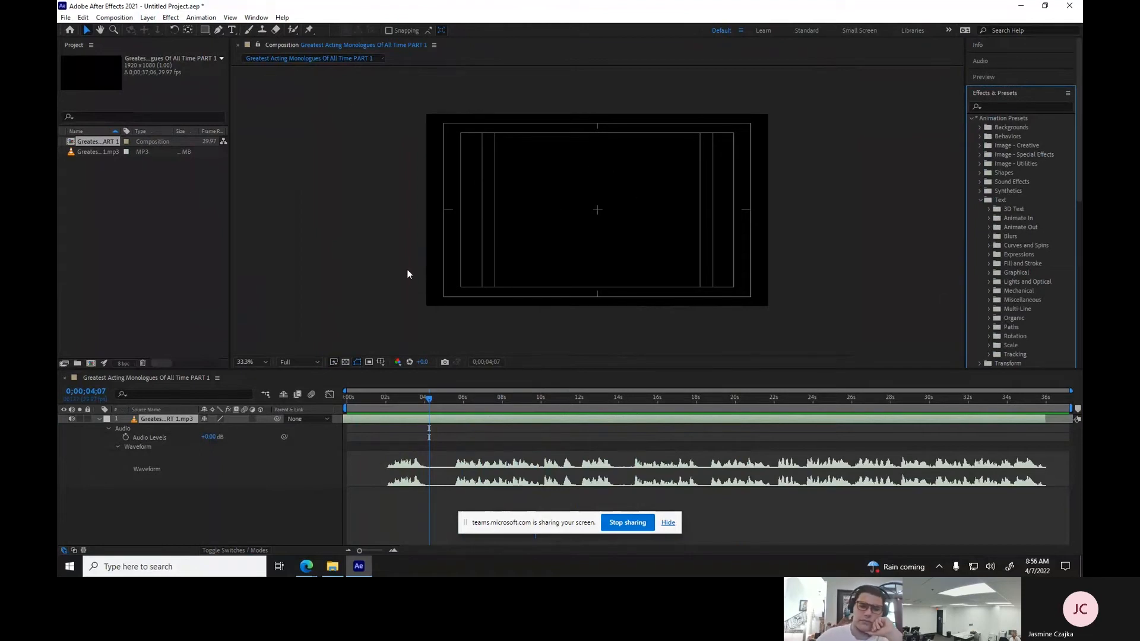
Launch Adobe Photoshop 2021 through the Windows search and maximize its window.
left_click(127, 565)
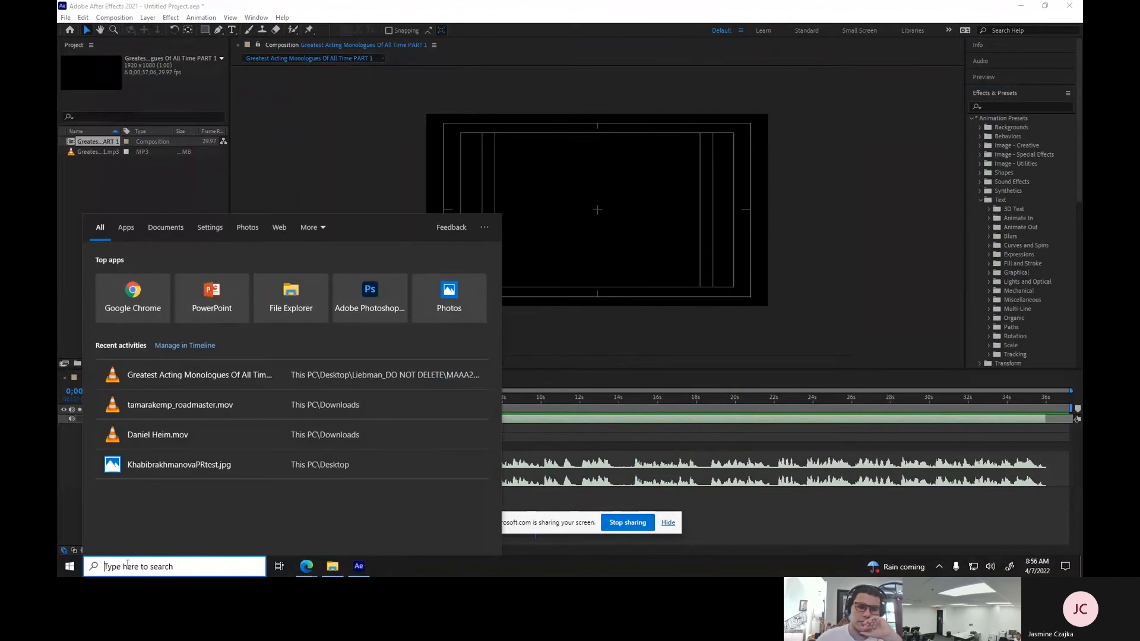
type("photos")
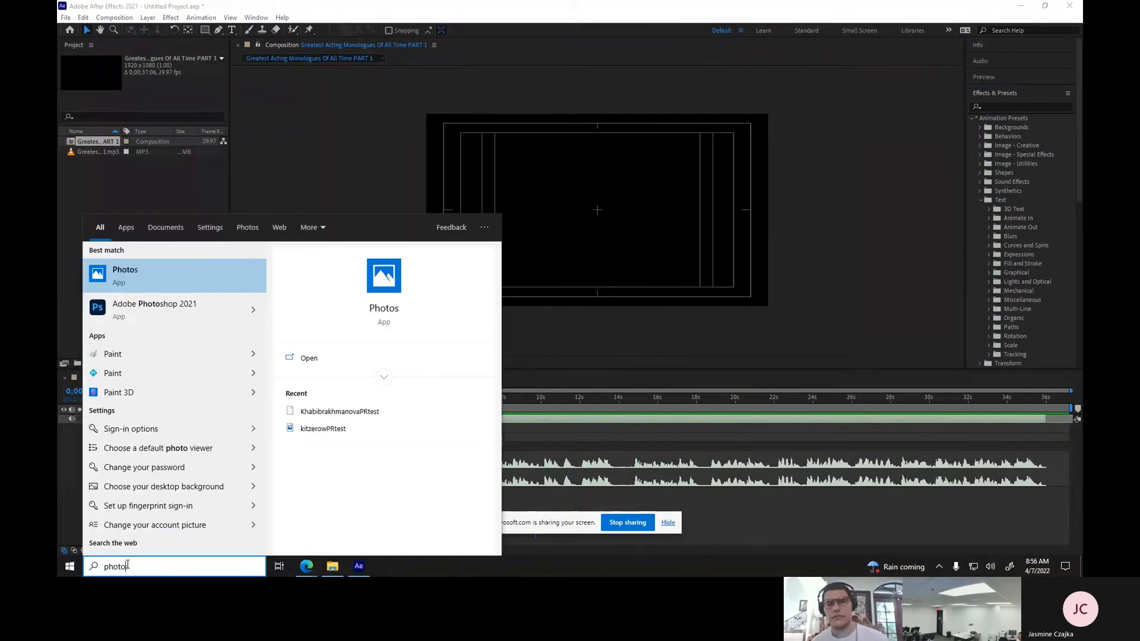
left_click(187, 304)
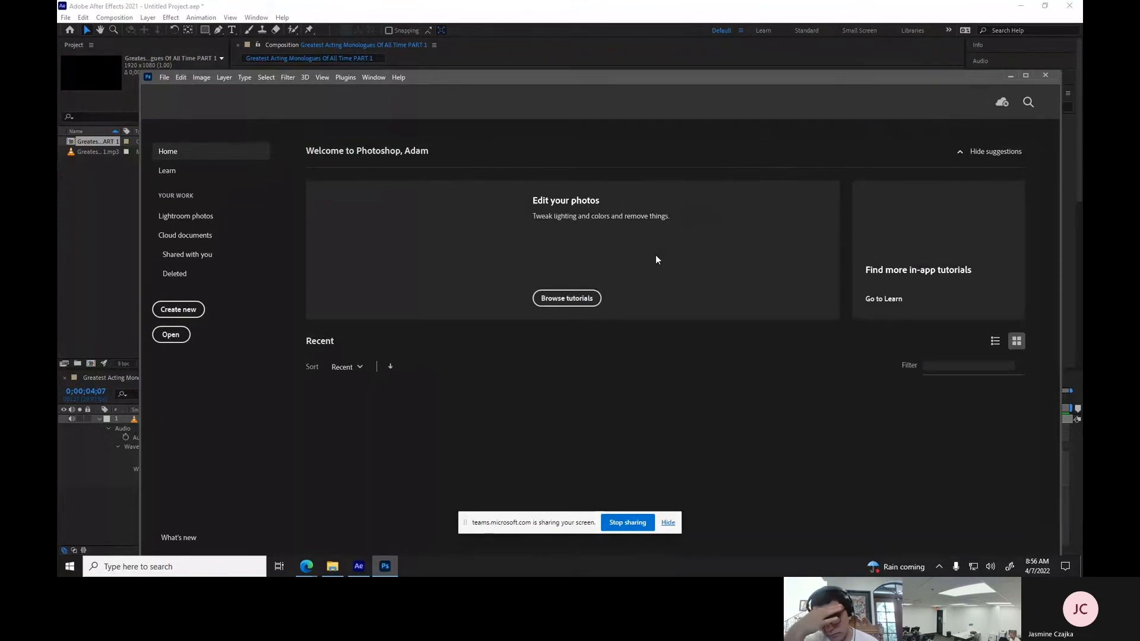
double_click(487, 76)
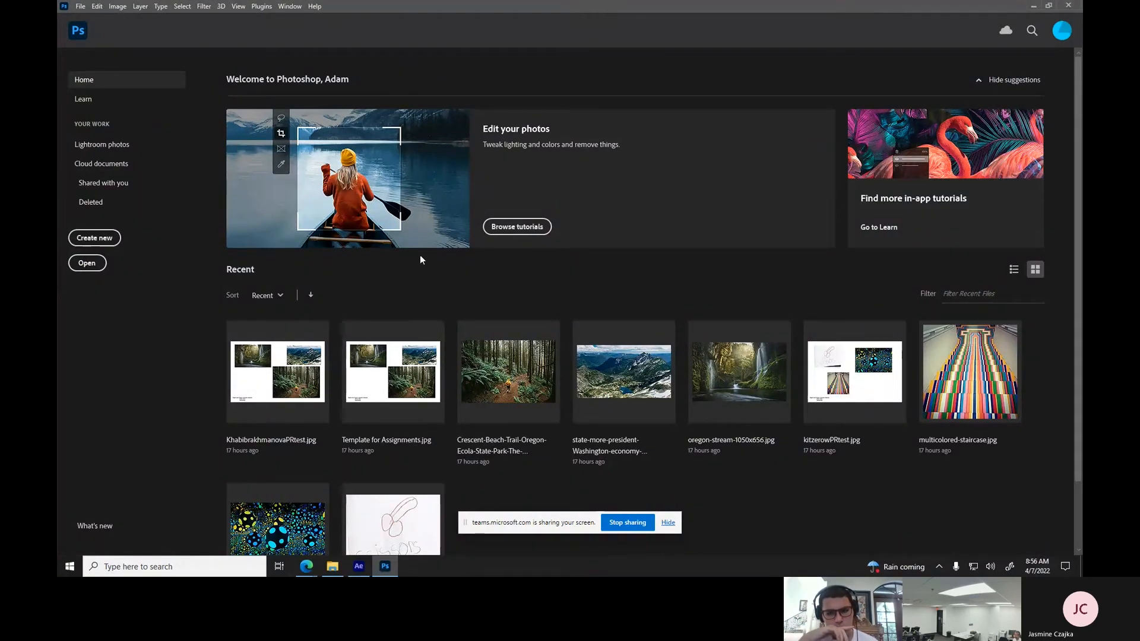
Create a Film & Video document from the HDTV 1080p preset, 1920 x 1080 px at 72 ppi, with a black background.
left_click(86, 238)
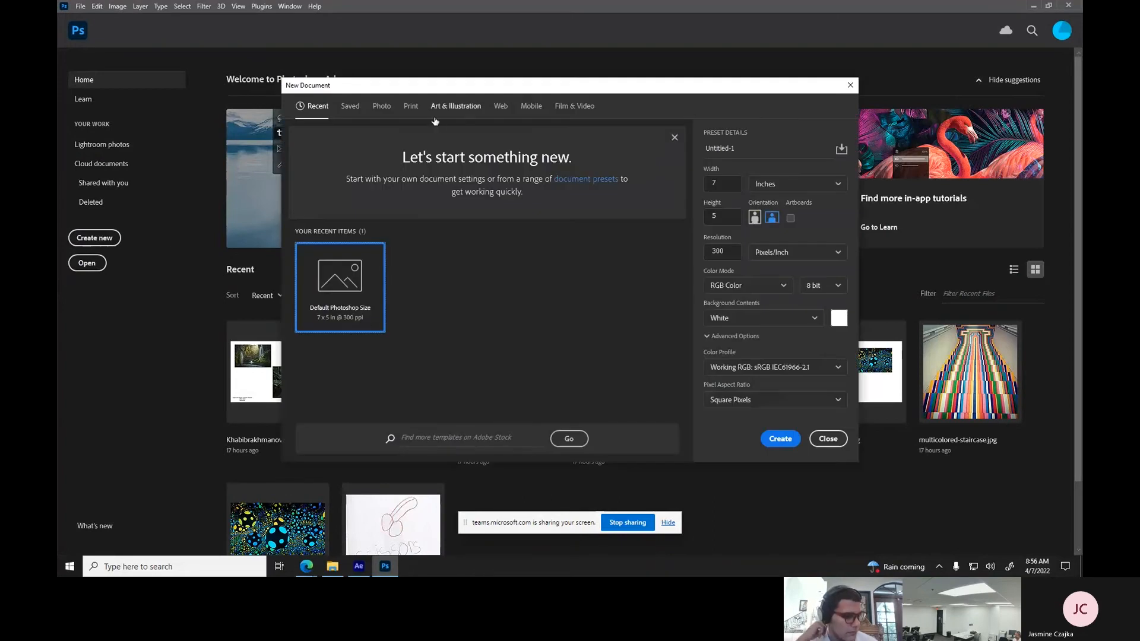
left_click(570, 109)
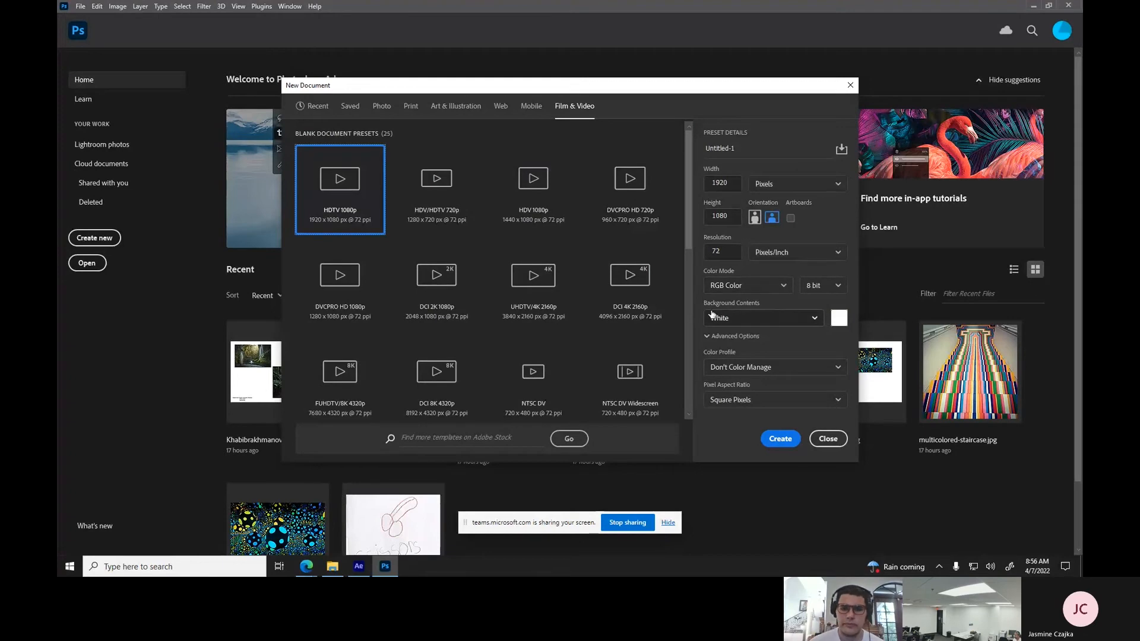
left_click(736, 320)
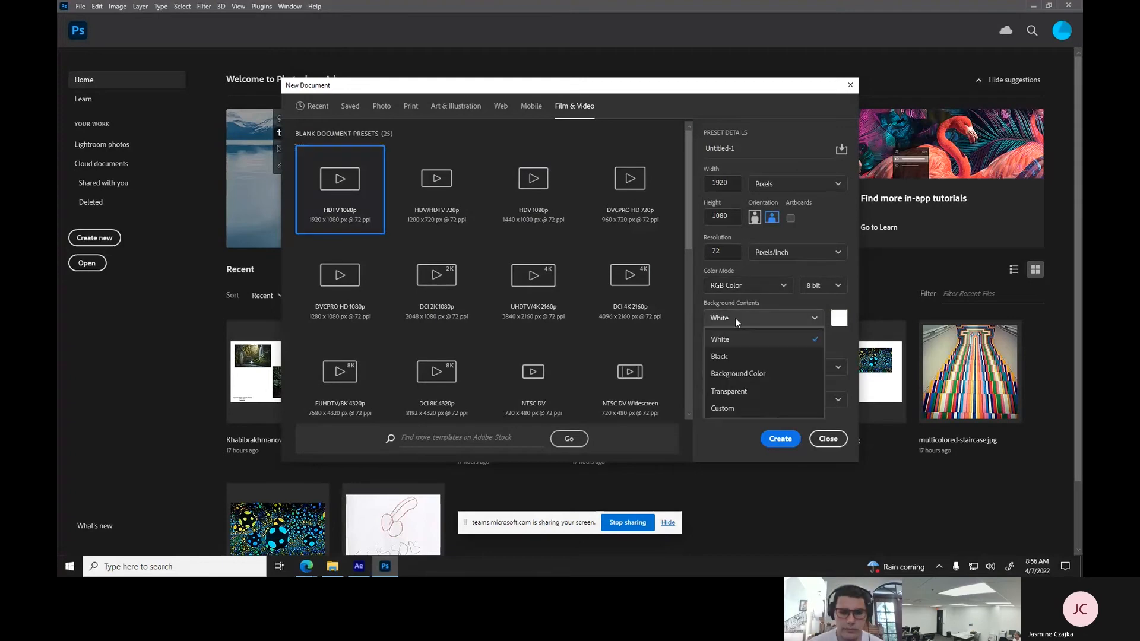
left_click(725, 358)
left_click(779, 440)
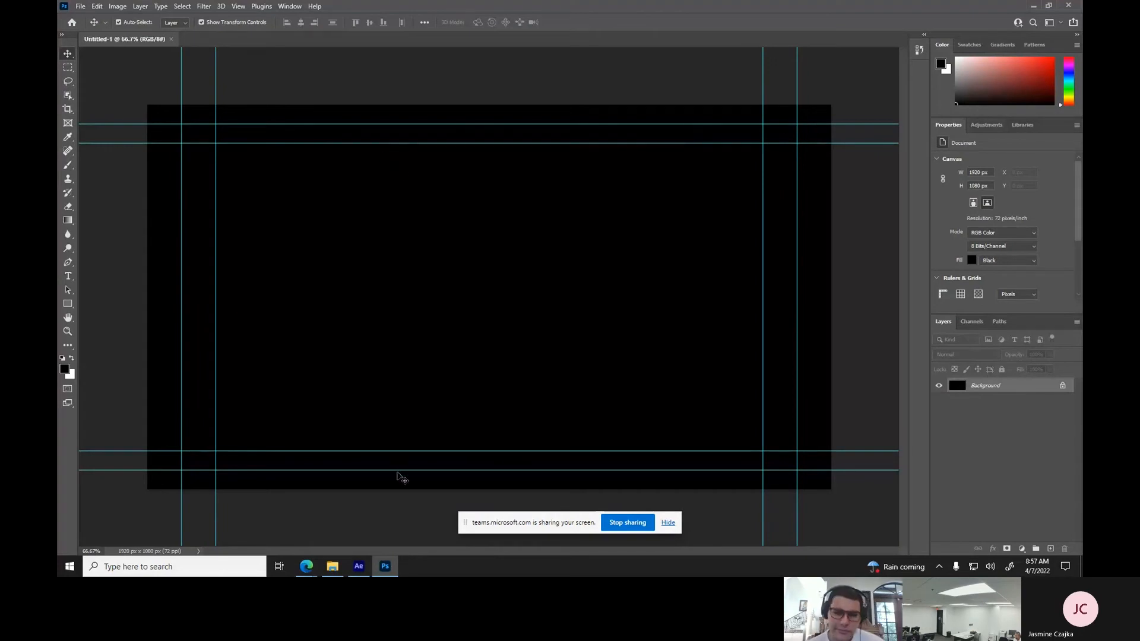
Switch to After Effects and replay the monologue's first line from 0;00;01;25, stopping at 0;00;04;09.
left_click(358, 568)
left_click(382, 397)
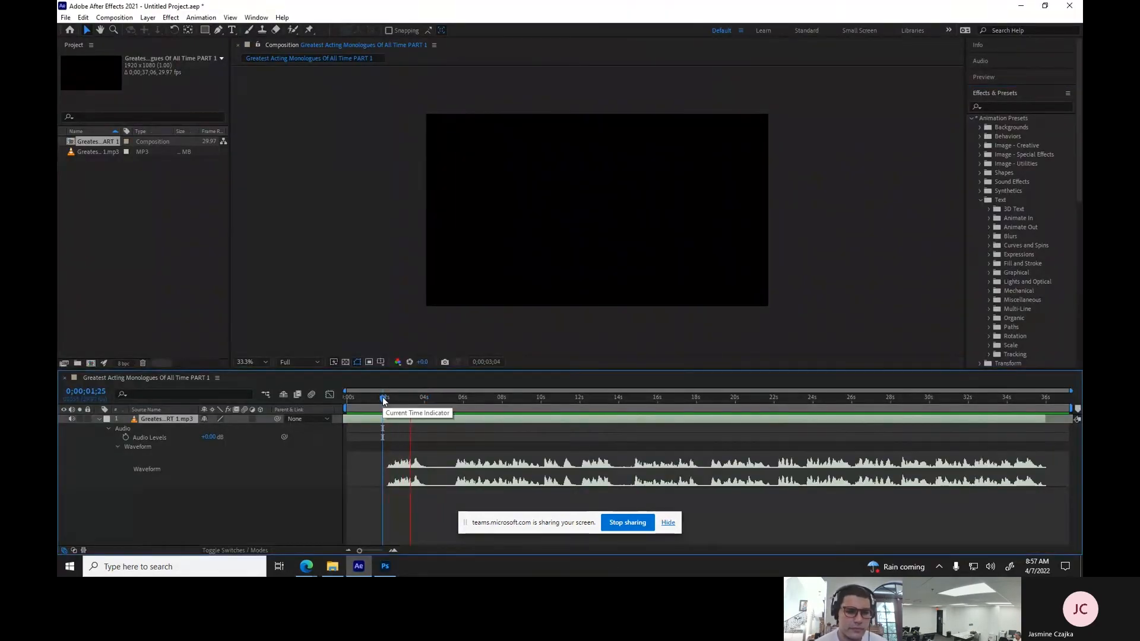
key("space")
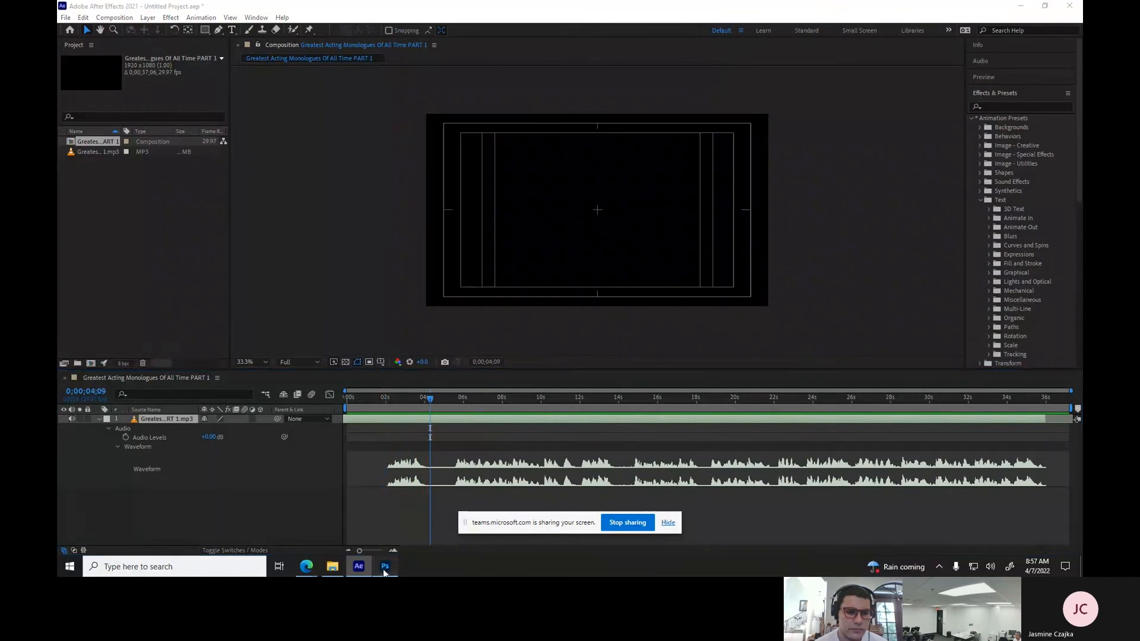
Switch to Photoshop and set the Horizontal Type tool's text color to white.
left_click(385, 566)
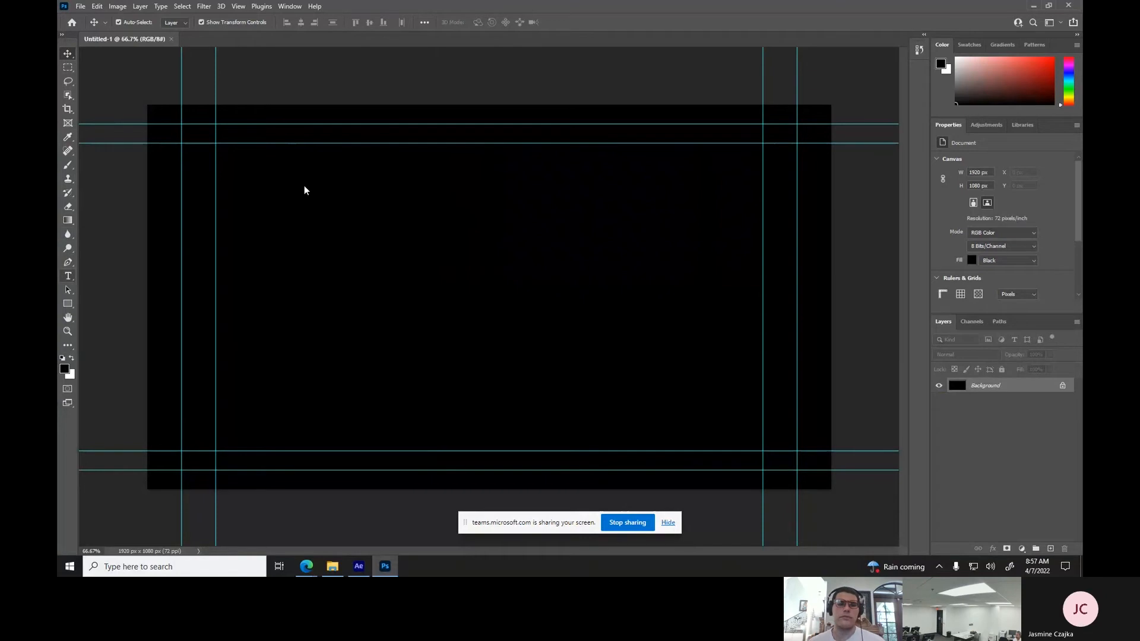
left_click(67, 276)
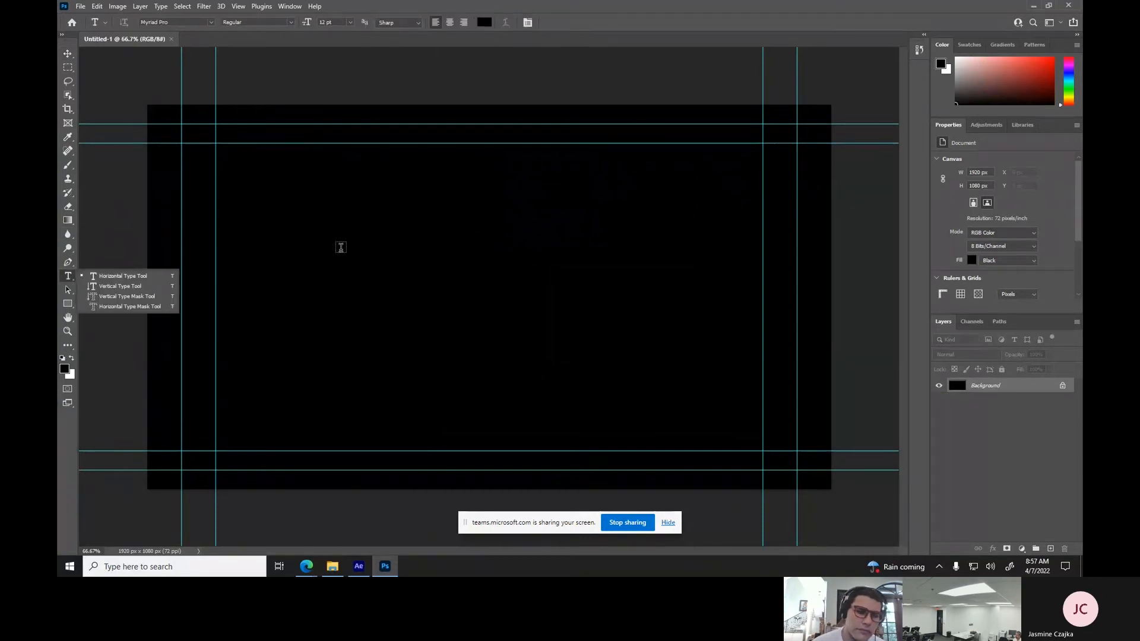
left_click(484, 22)
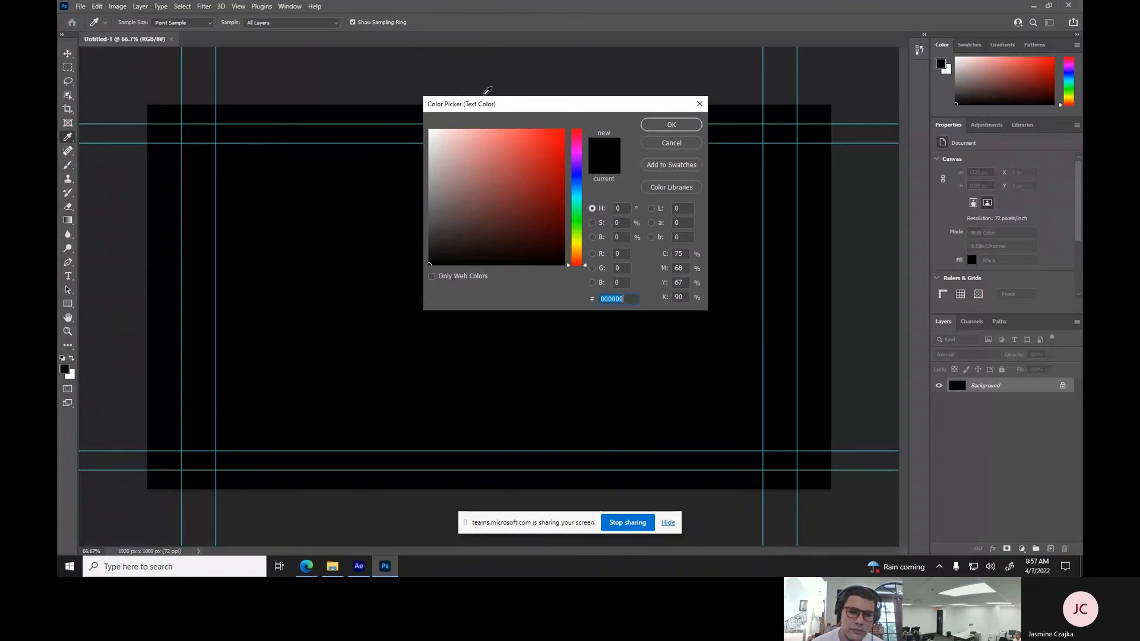
left_click(429, 130)
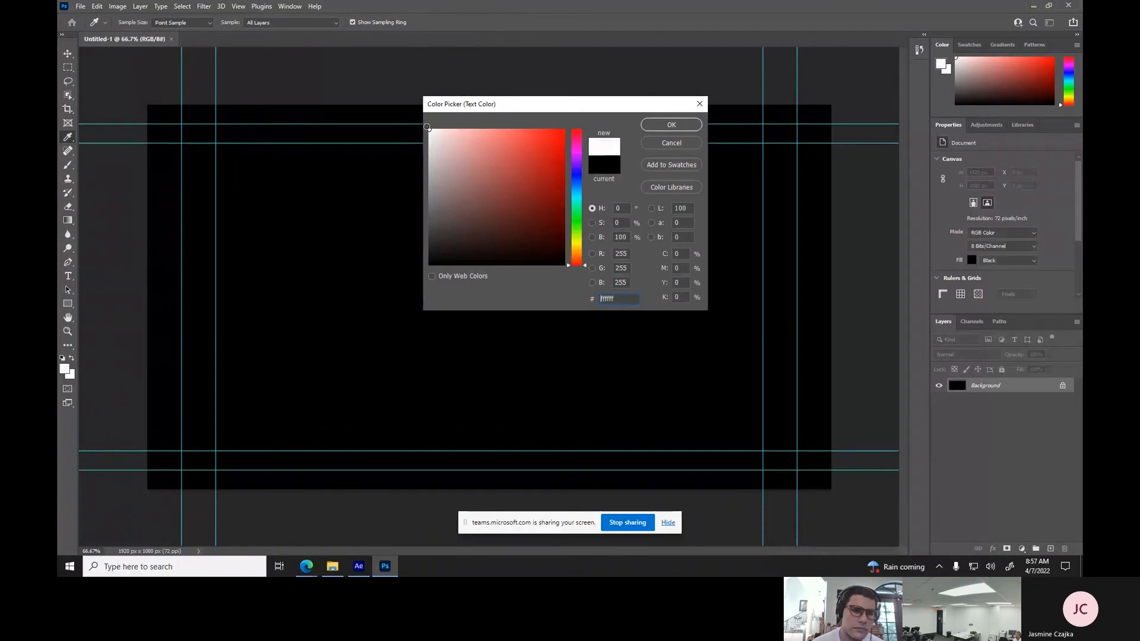
left_click(655, 125)
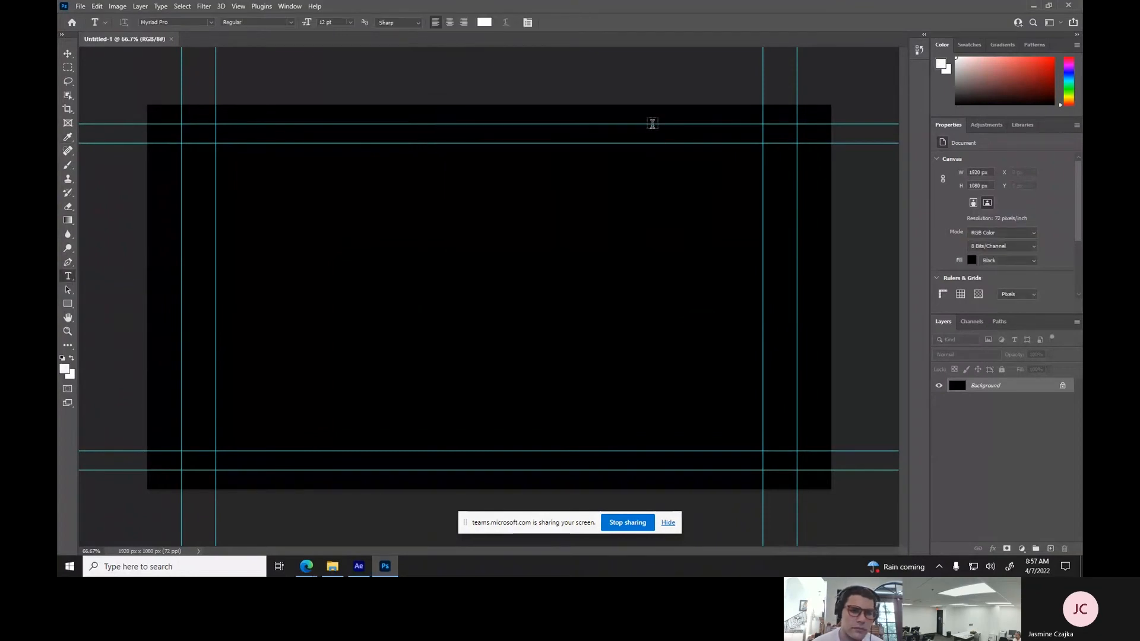
Choose Stencil as the font for the Horizontal Type tool.
left_click(210, 22)
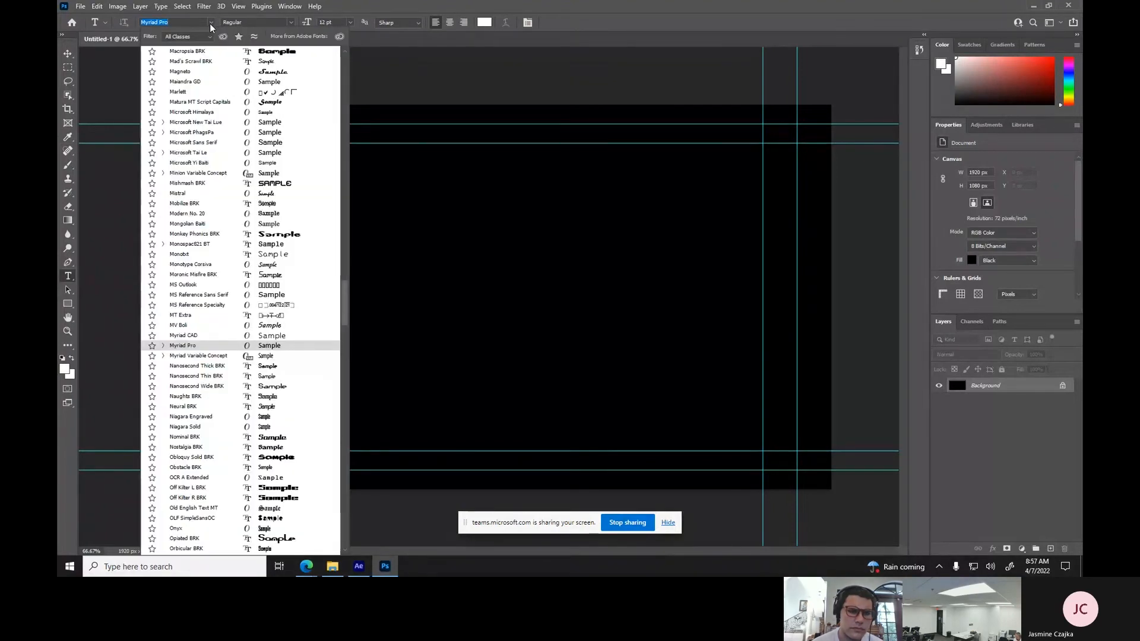
scroll(193, 149, "down", 6)
scroll(186, 248, "down", 3)
scroll(187, 351, "down", 6)
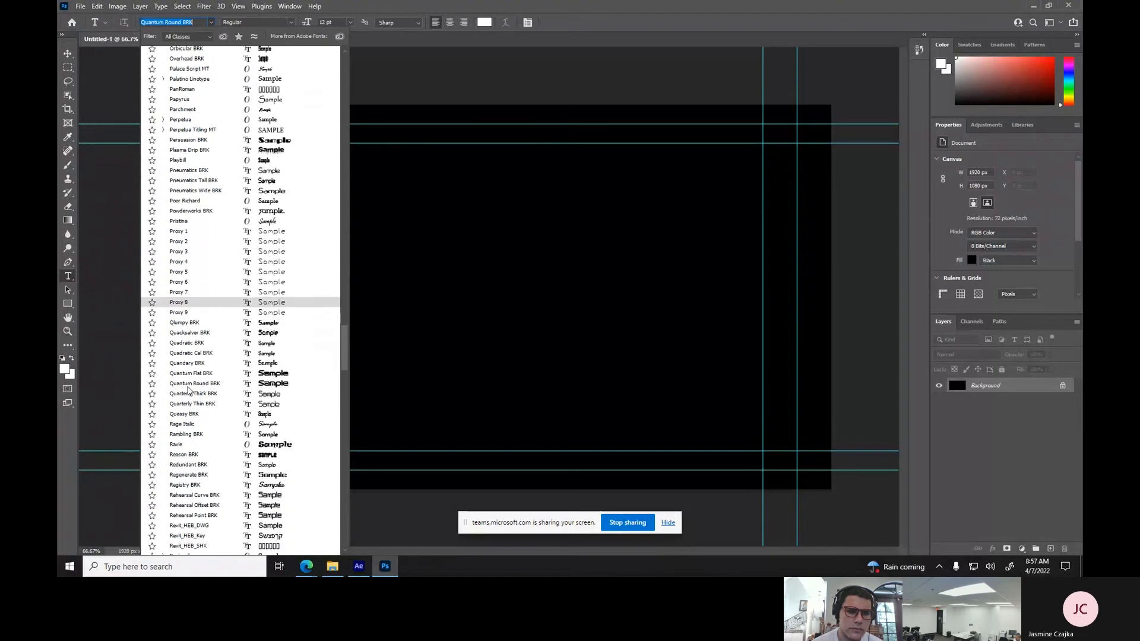
scroll(186, 396, "down", 3)
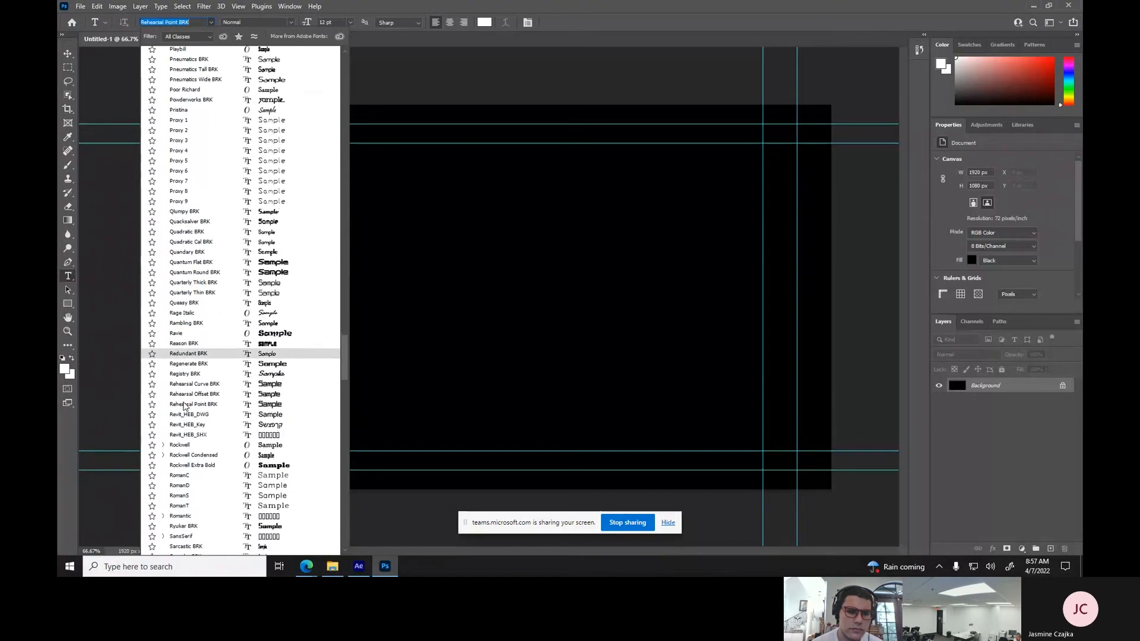
scroll(185, 406, "down", 1)
scroll(185, 406, "down", 2)
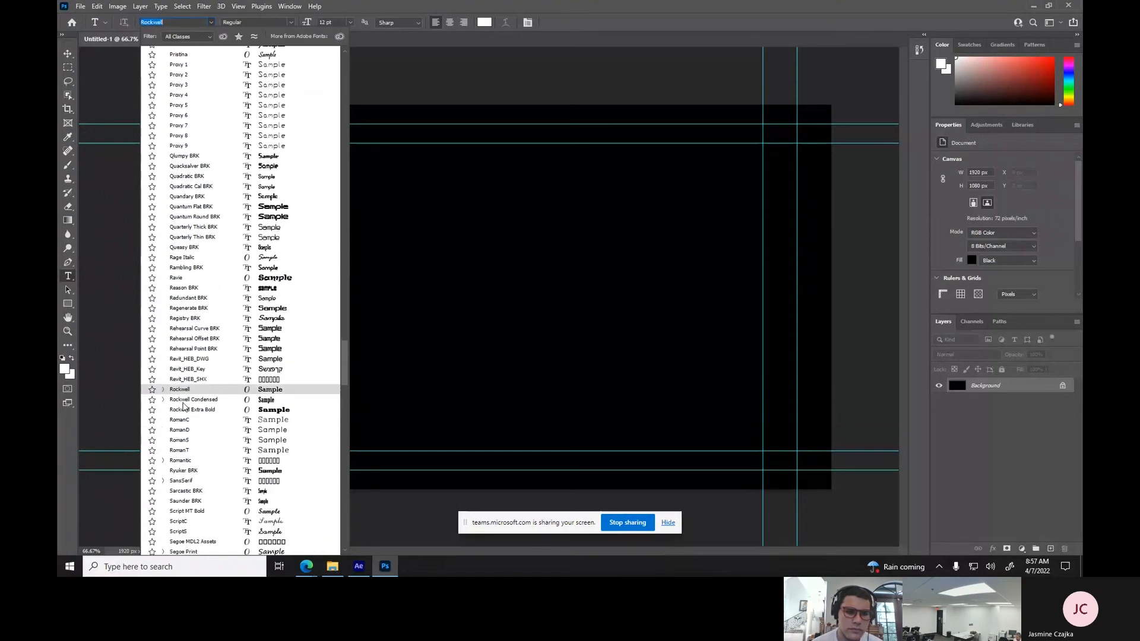
scroll(183, 407, "down", 2)
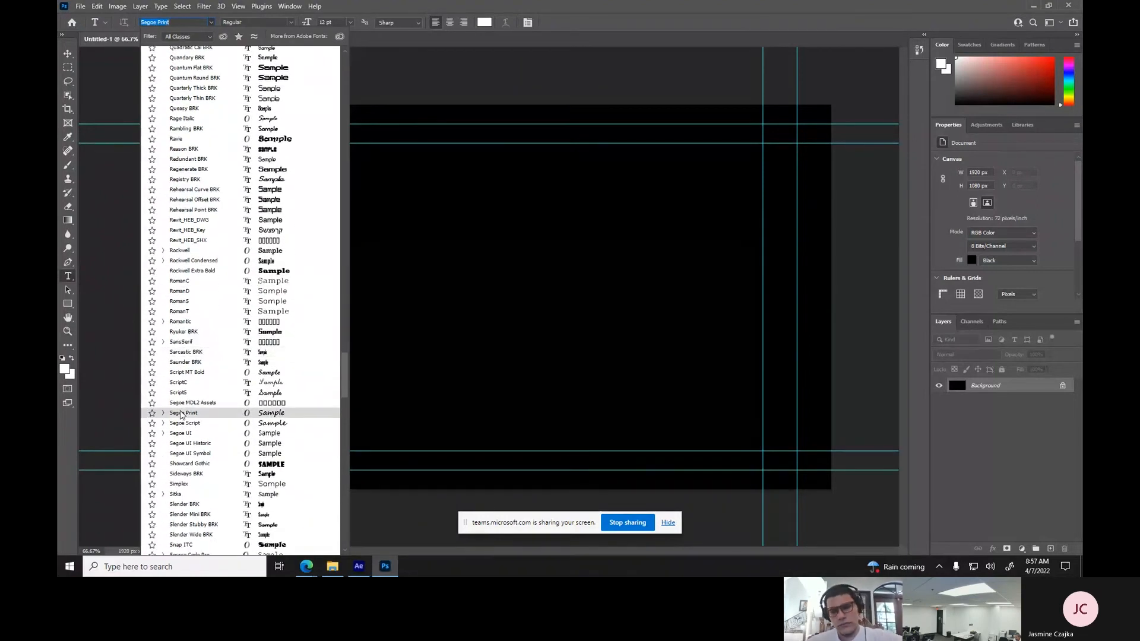
scroll(183, 489, "down", 3)
scroll(183, 490, "down", 1)
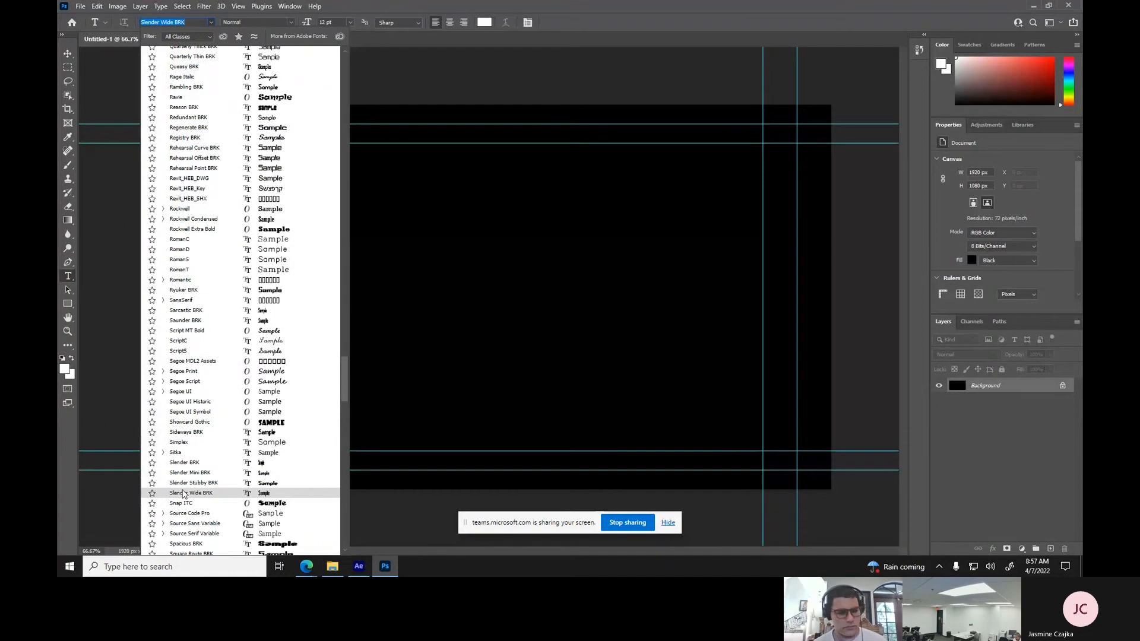
scroll(181, 498, "down", 2)
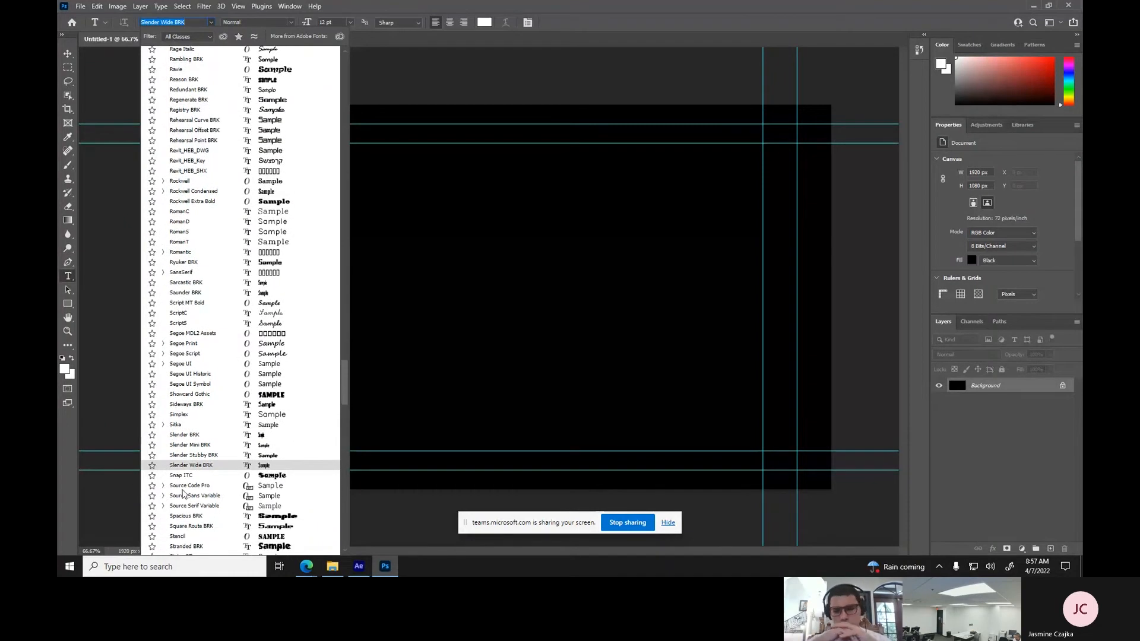
left_click(178, 522)
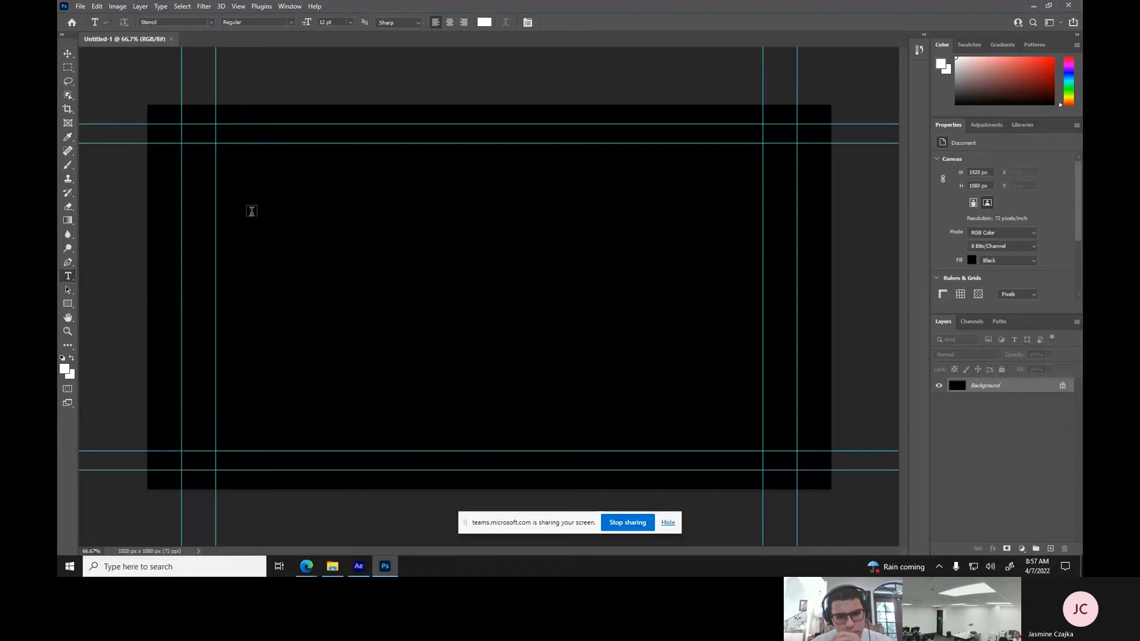
Place the text YOU in the upper-left area of the canvas and select the whole word.
left_click(242, 175)
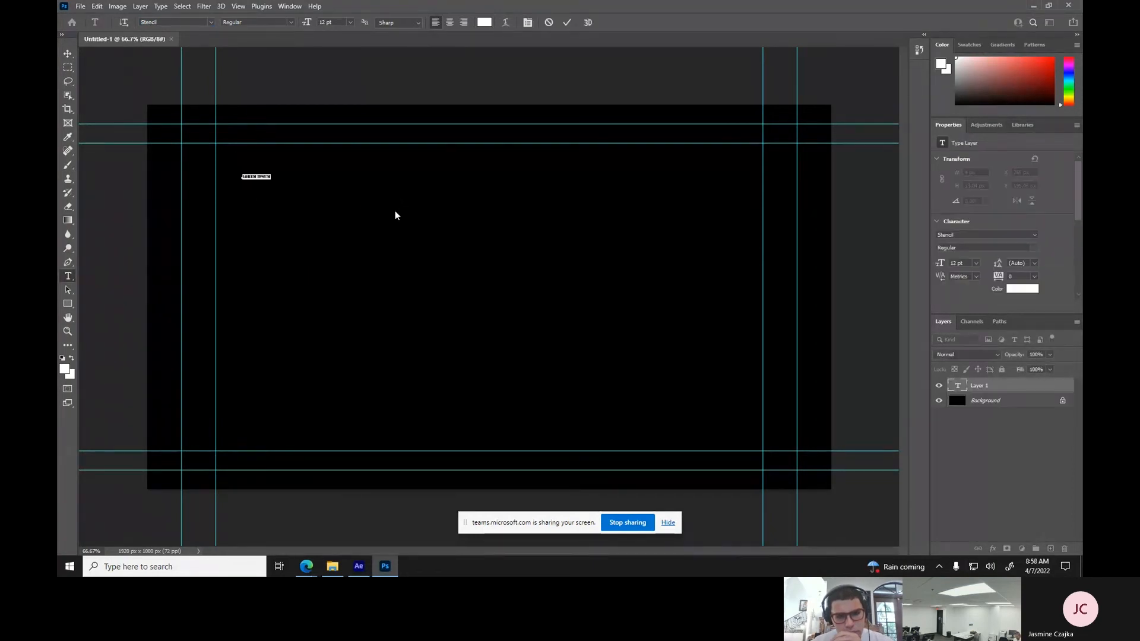
type("John")
left_click_drag(255, 176, 218, 175)
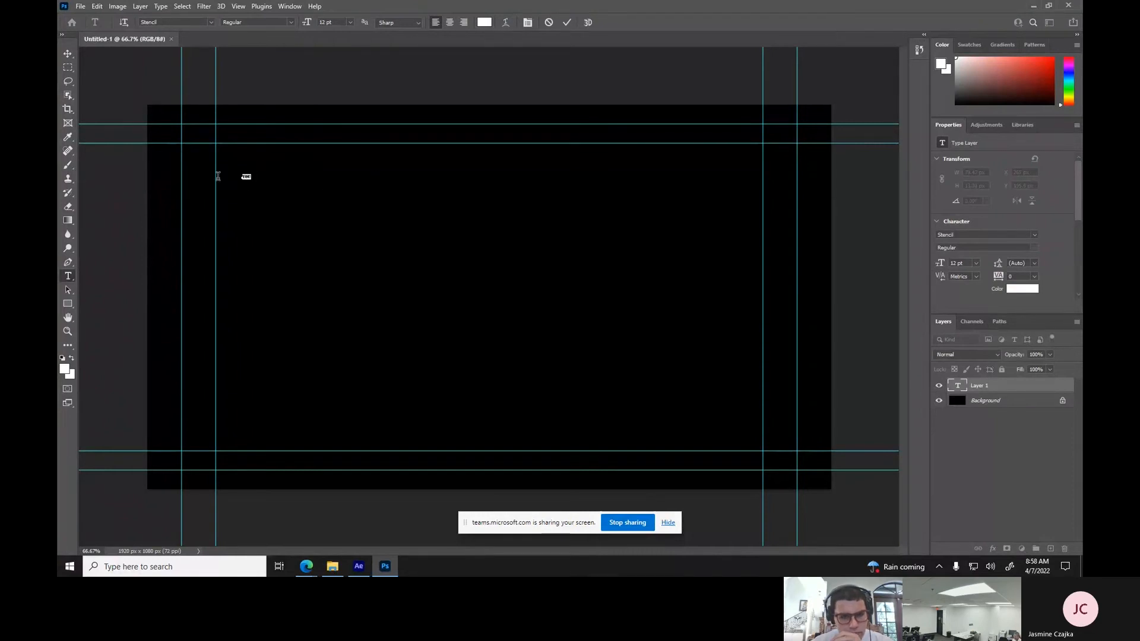
Set the word YOU to 200 pt and move it to the top centre of the canvas, just inside the guides.
left_click(351, 22)
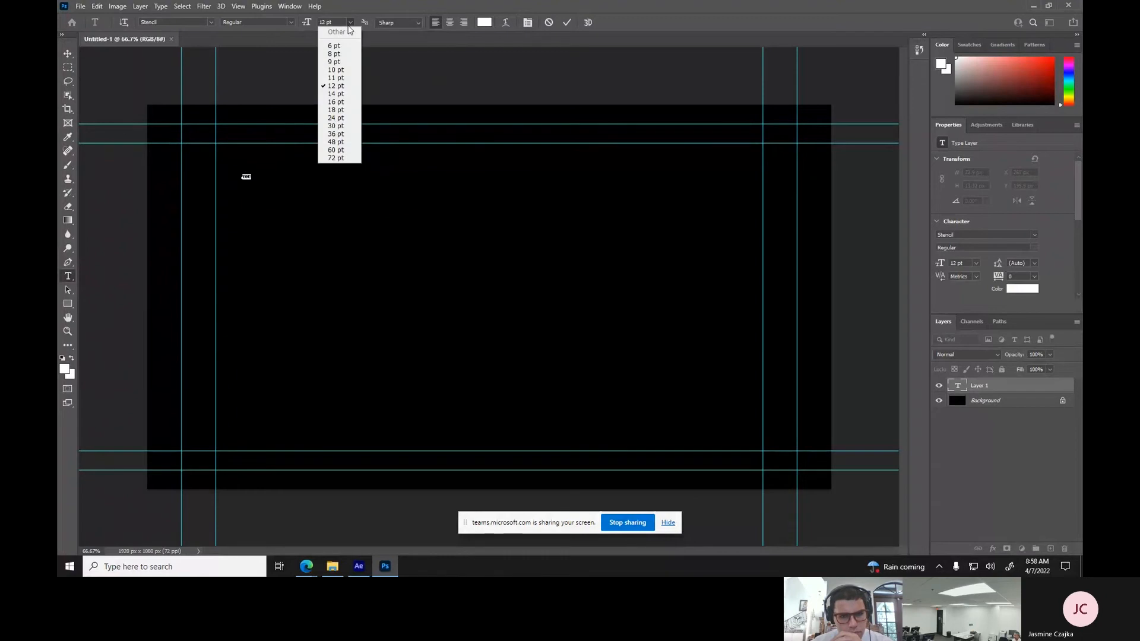
left_click(338, 150)
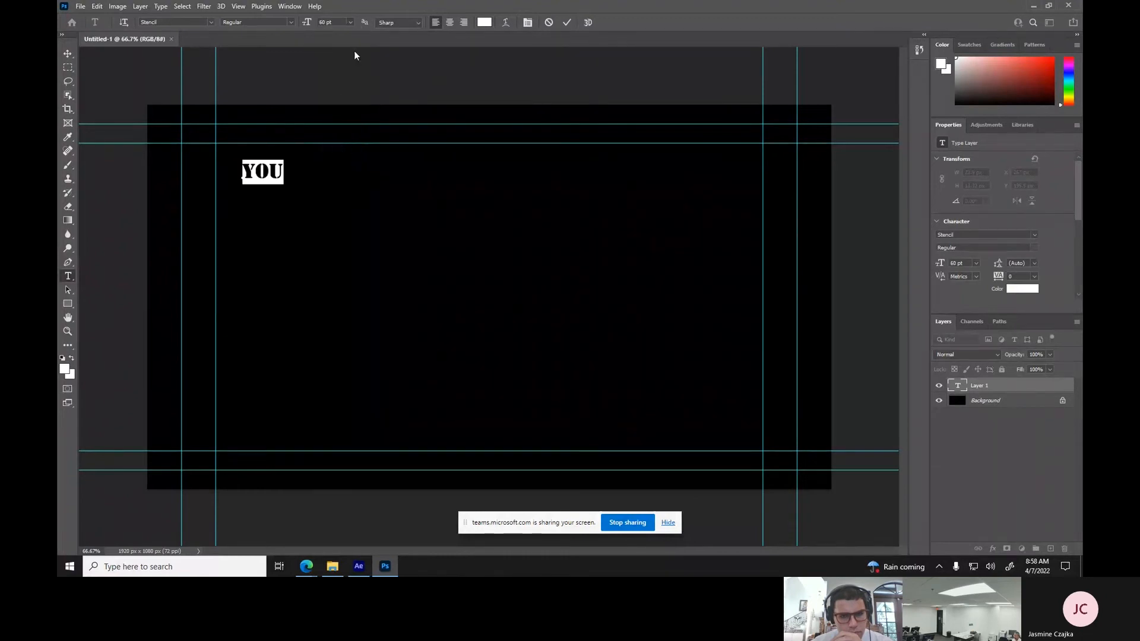
left_click(351, 23)
left_click(342, 159)
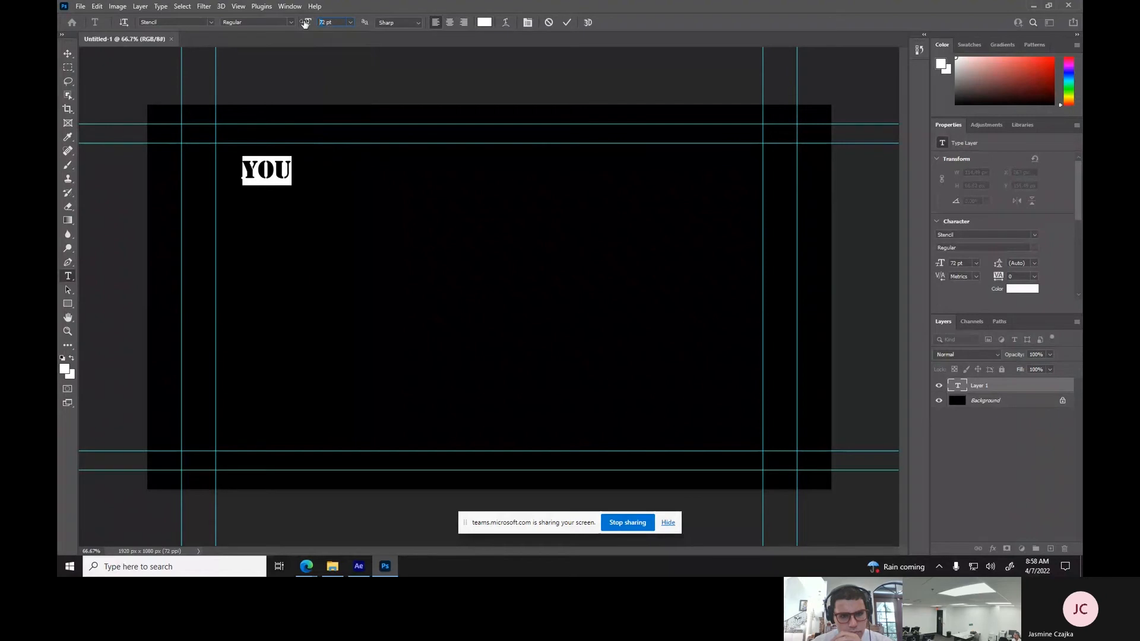
key("BackSpace")
type("120")
left_click_drag(329, 22, 307, 23)
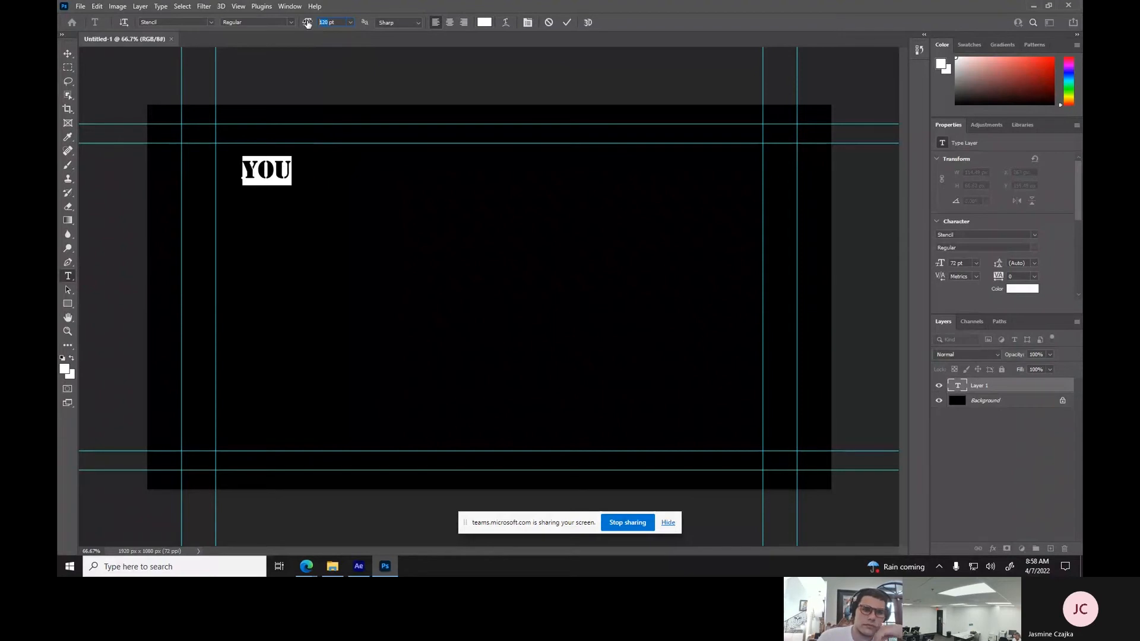
type("200")
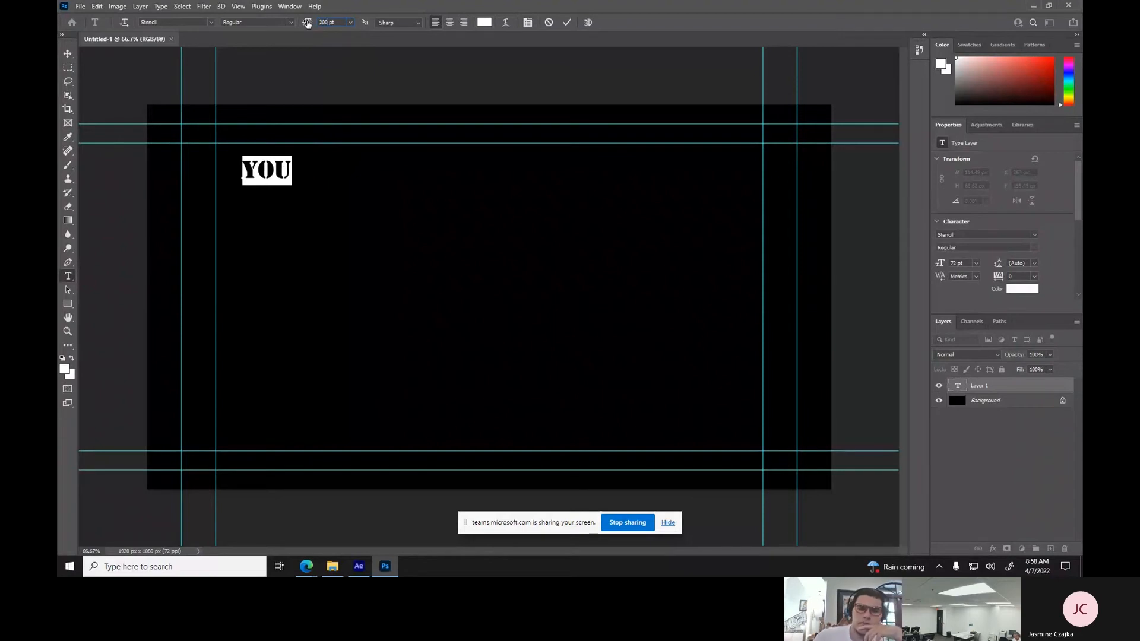
key("Return")
left_click(68, 54)
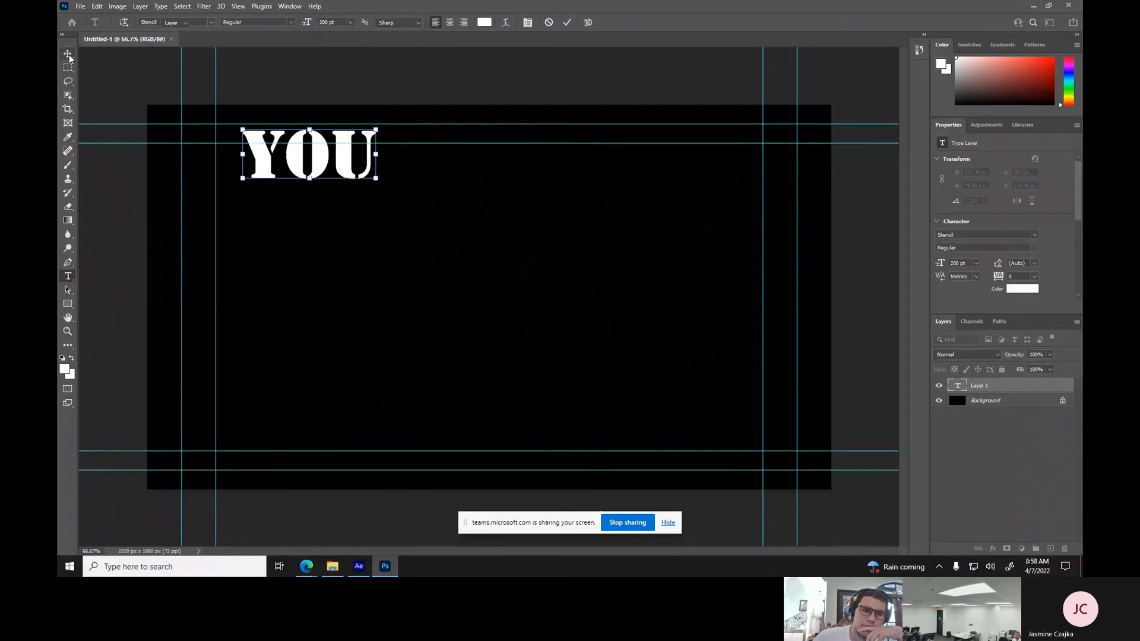
left_click_drag(297, 155, 473, 184)
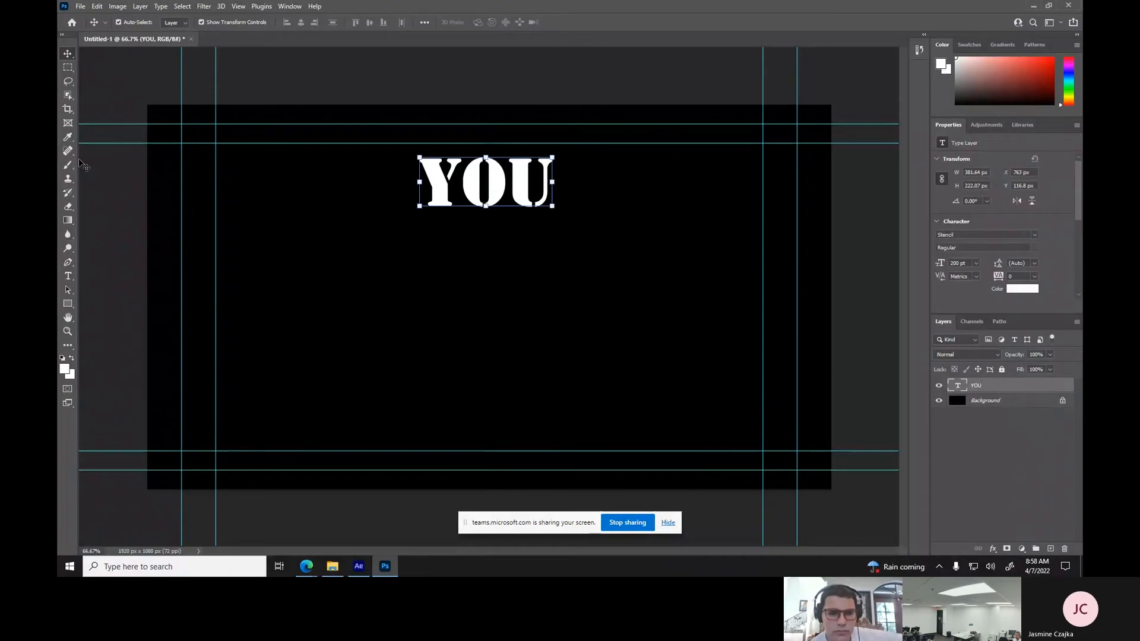
Add the word CAN'T as a separate text layer and place it below YOU, toward the left guides.
left_click(68, 277)
left_click(394, 298)
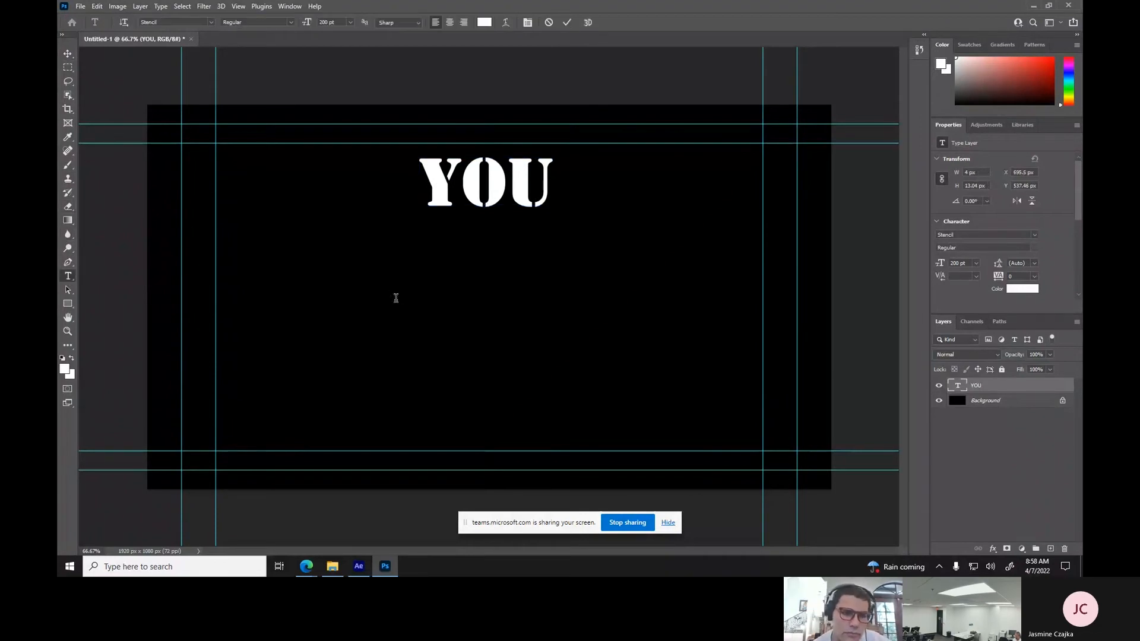
type("CAN'T")
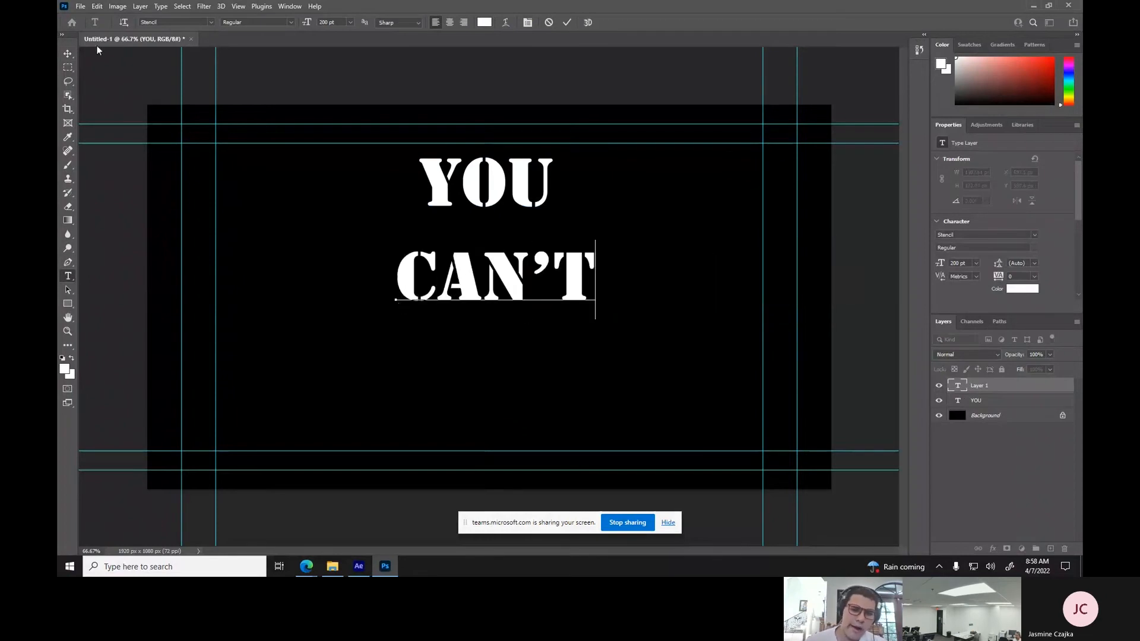
left_click(68, 54)
left_click_drag(500, 270, 369, 237)
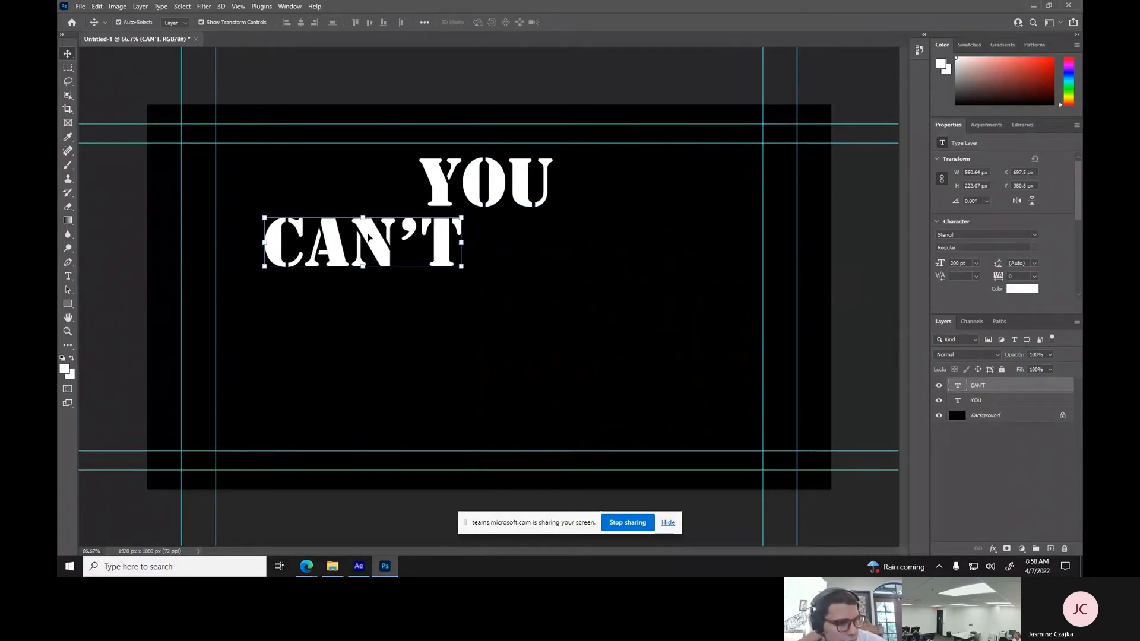
Add a separate HANDLE text layer and align it on the same line to the right of CAN'T, shifting CAN'T slightly left.
left_click(67, 276)
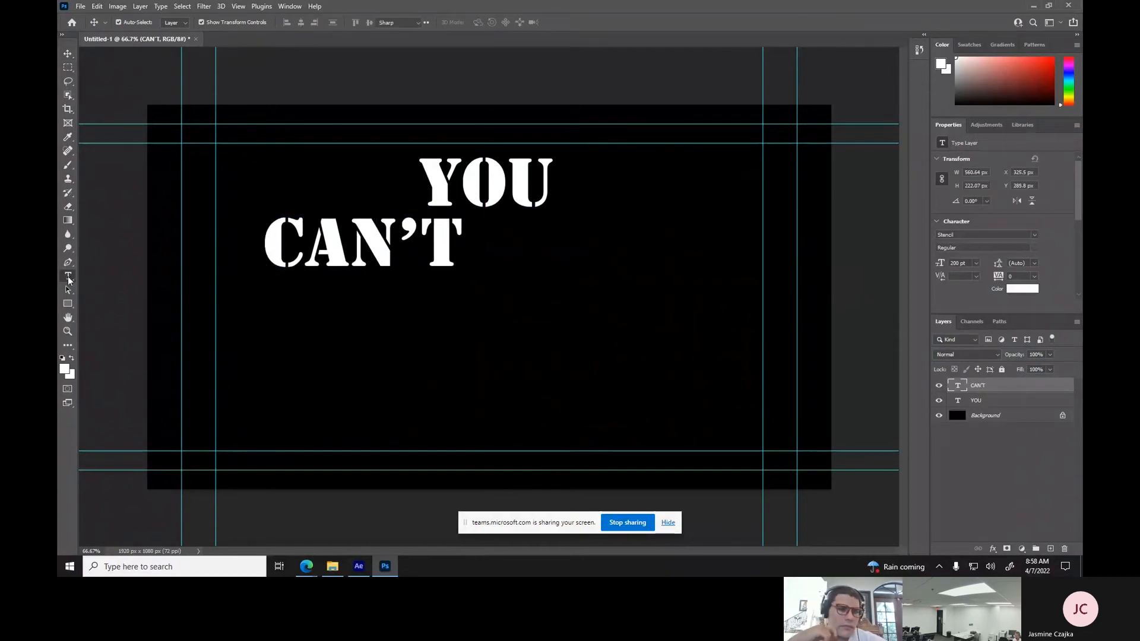
left_click(431, 351)
type("HANDLE")
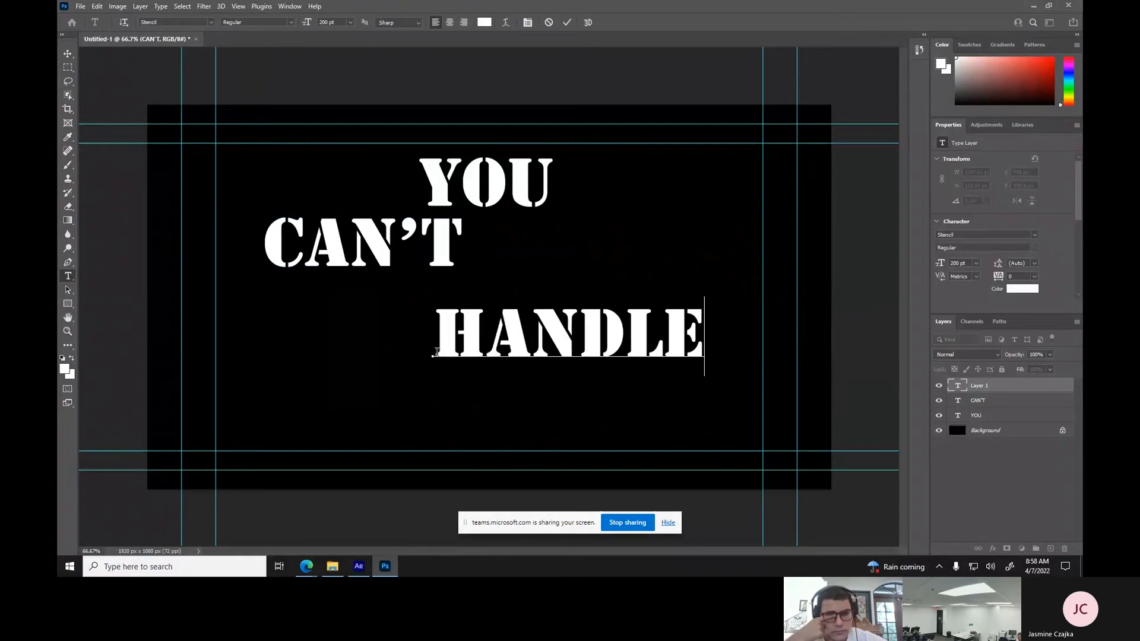
left_click(68, 53)
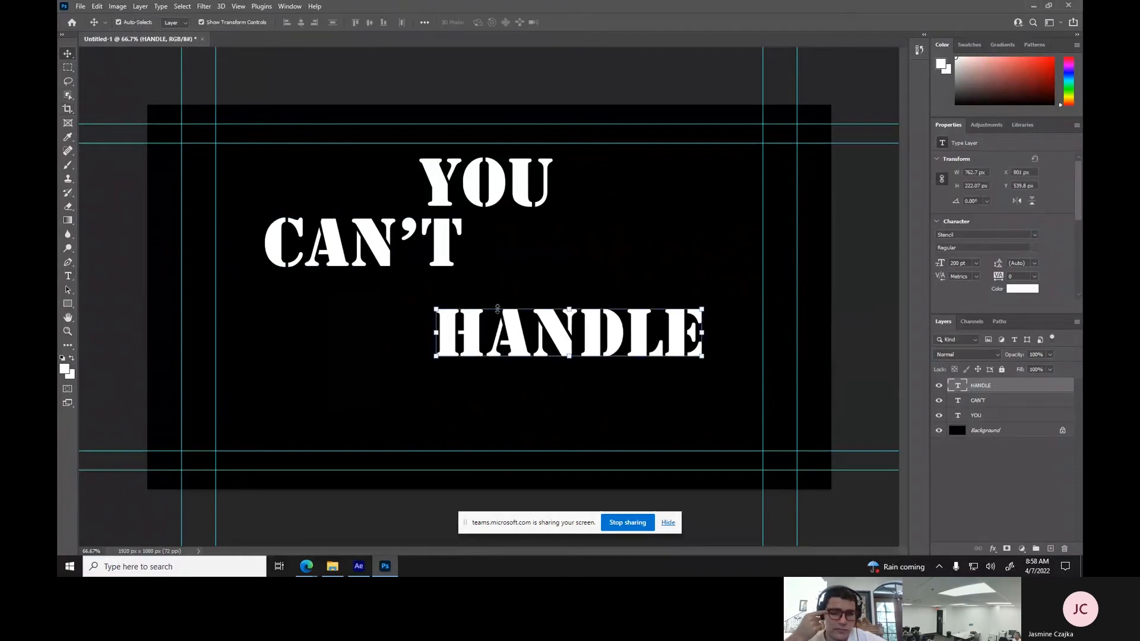
left_click_drag(518, 339, 570, 244)
left_click_drag(450, 251, 419, 252)
left_click_drag(500, 251, 490, 251)
Add the word THE as a separate text layer and centre it below the CAN'T HANDLE line.
left_click(67, 276)
left_click(477, 334)
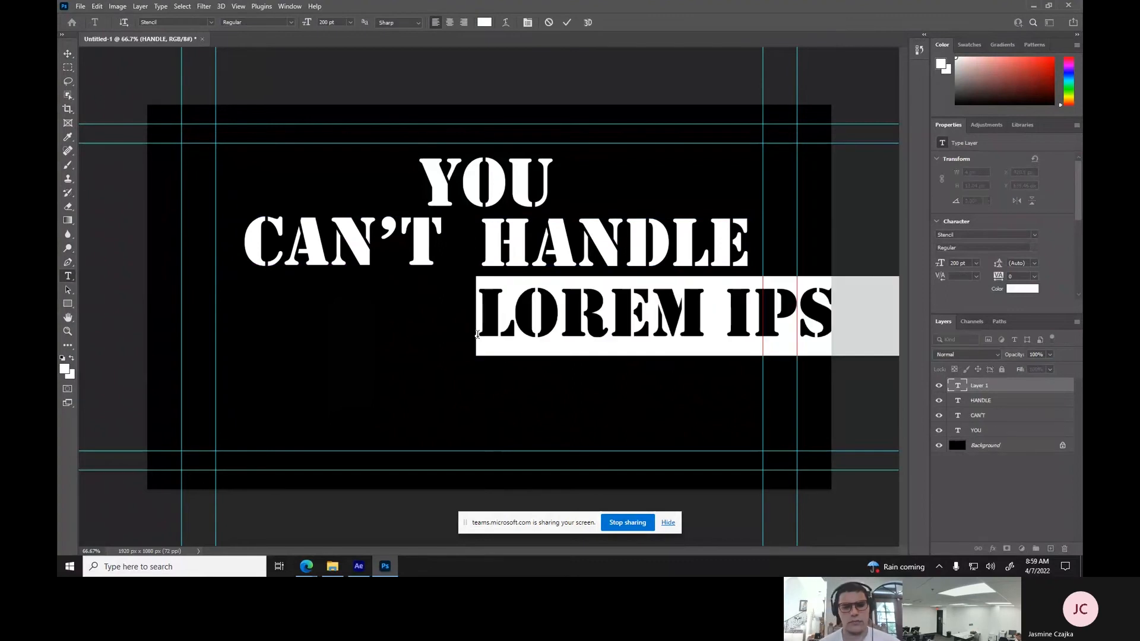
type("THE")
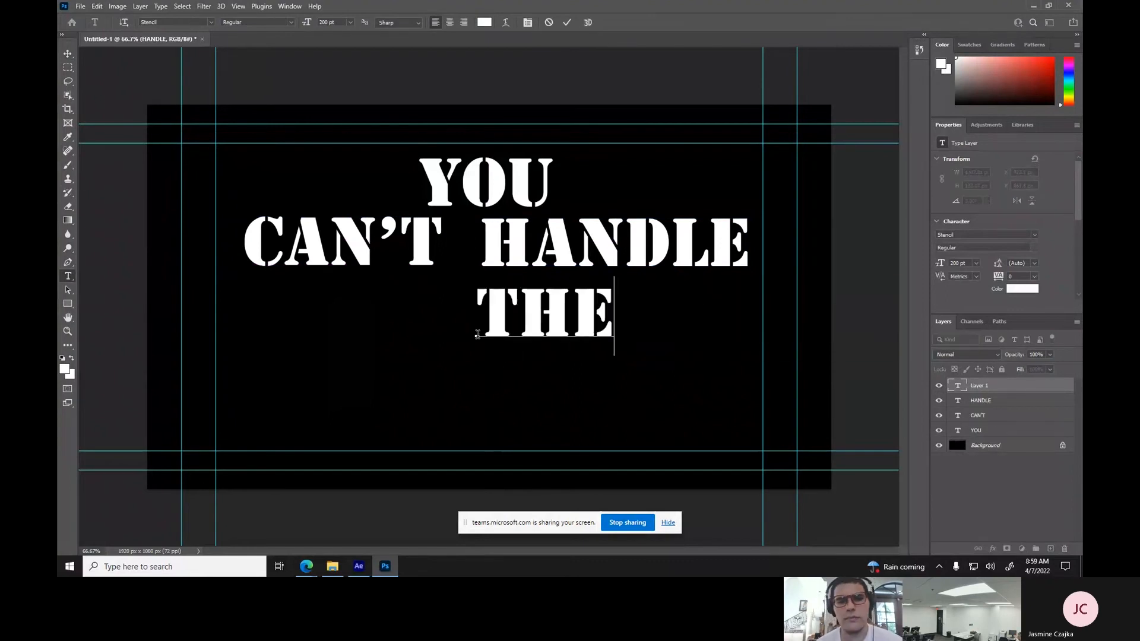
left_click(67, 54)
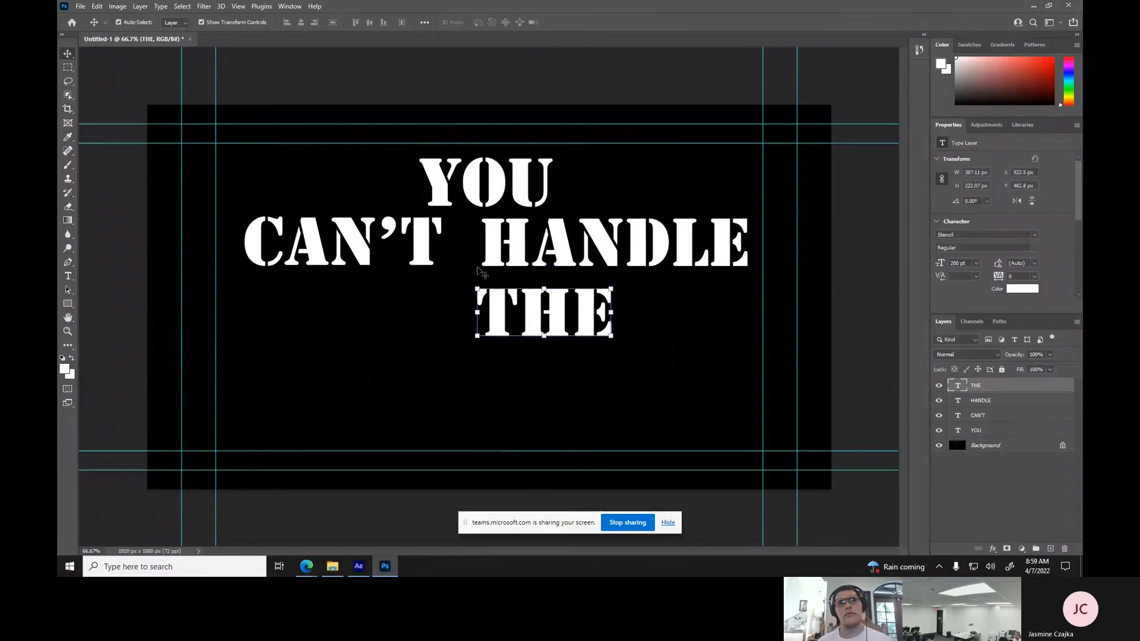
left_click_drag(535, 319, 472, 319)
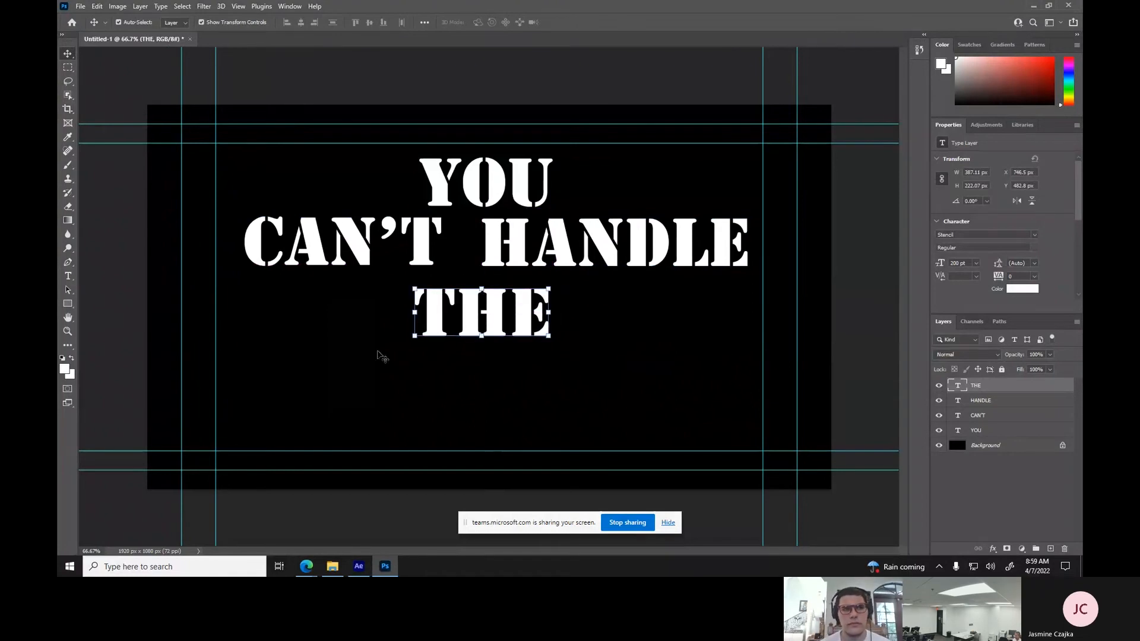
Add TRUTH!!! as a separate text layer and move it directly below the word THE.
left_click(67, 276)
left_click(484, 418)
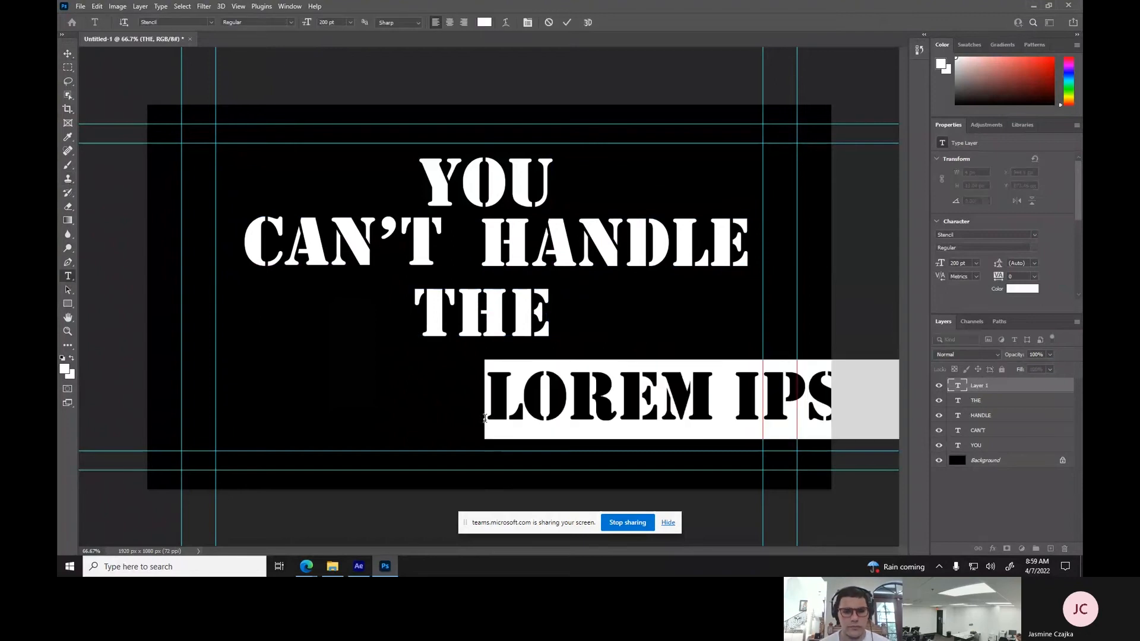
type("TRUTH")
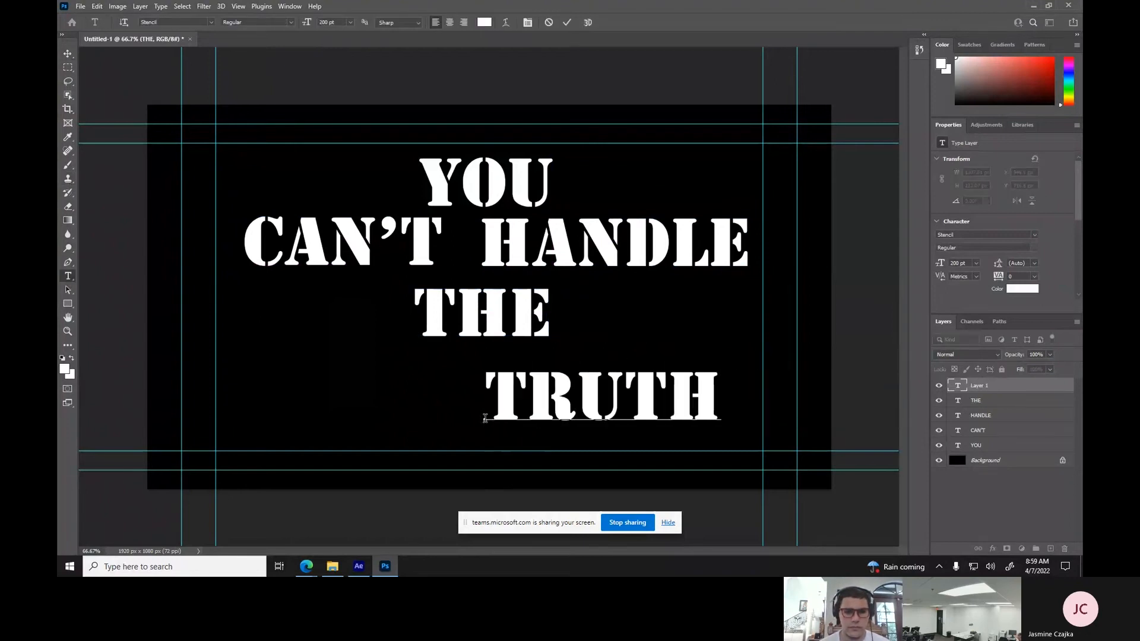
type("!!!")
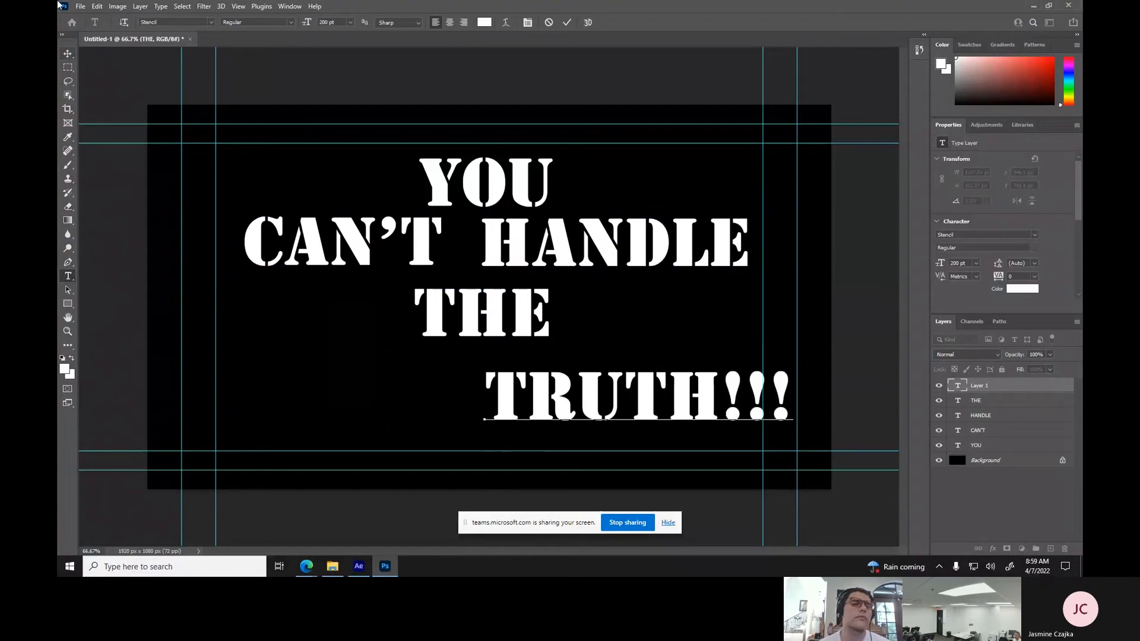
key("Escape")
left_click(66, 58)
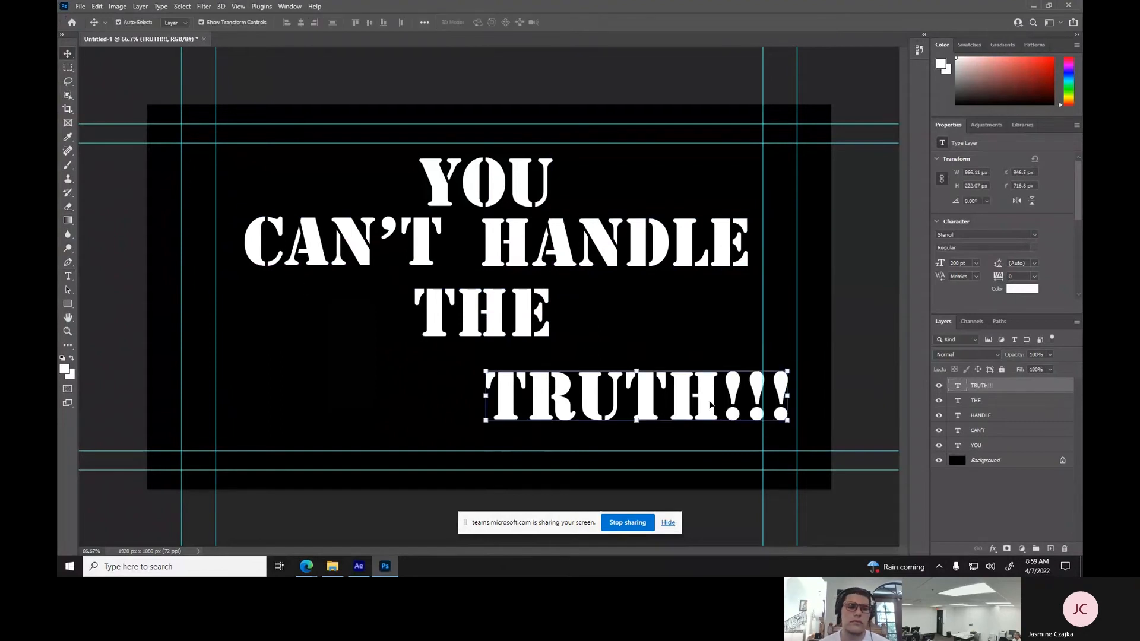
left_click_drag(673, 399, 541, 380)
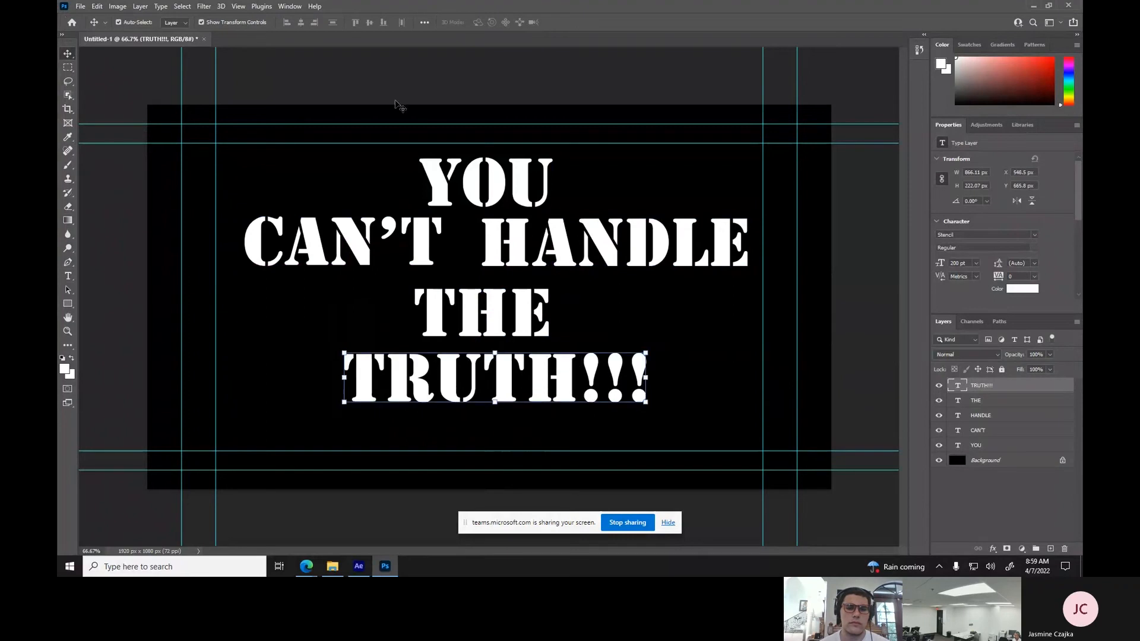
Set TRUTH!!! to 300 pt and move it down and left so it sits centred below THE, above the lower guides.
left_click(967, 264)
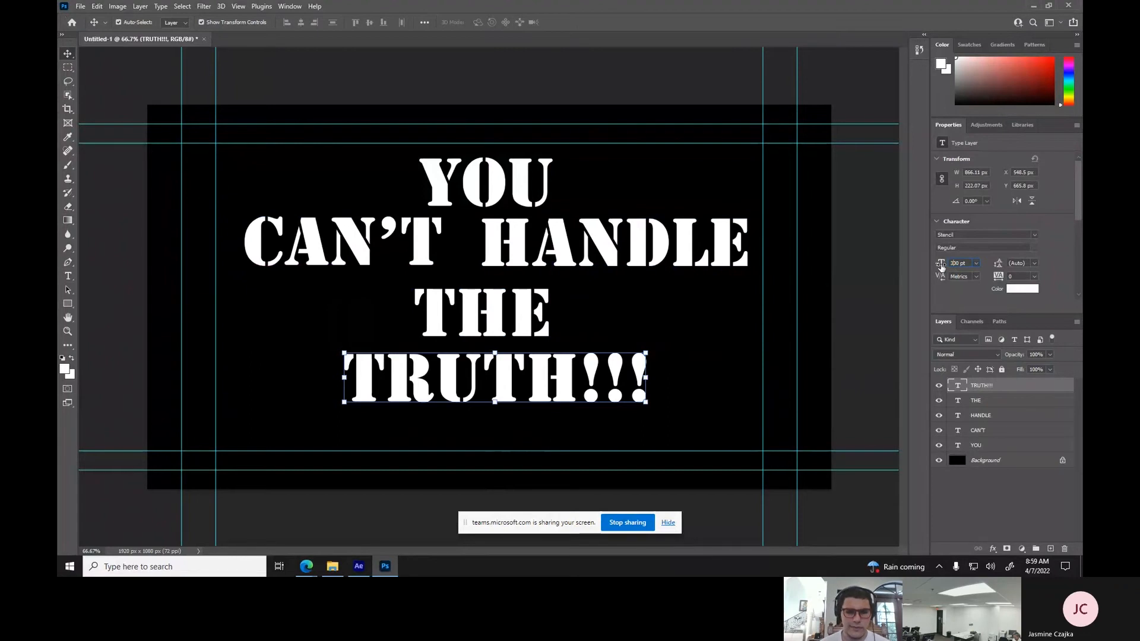
type("300")
key("Return")
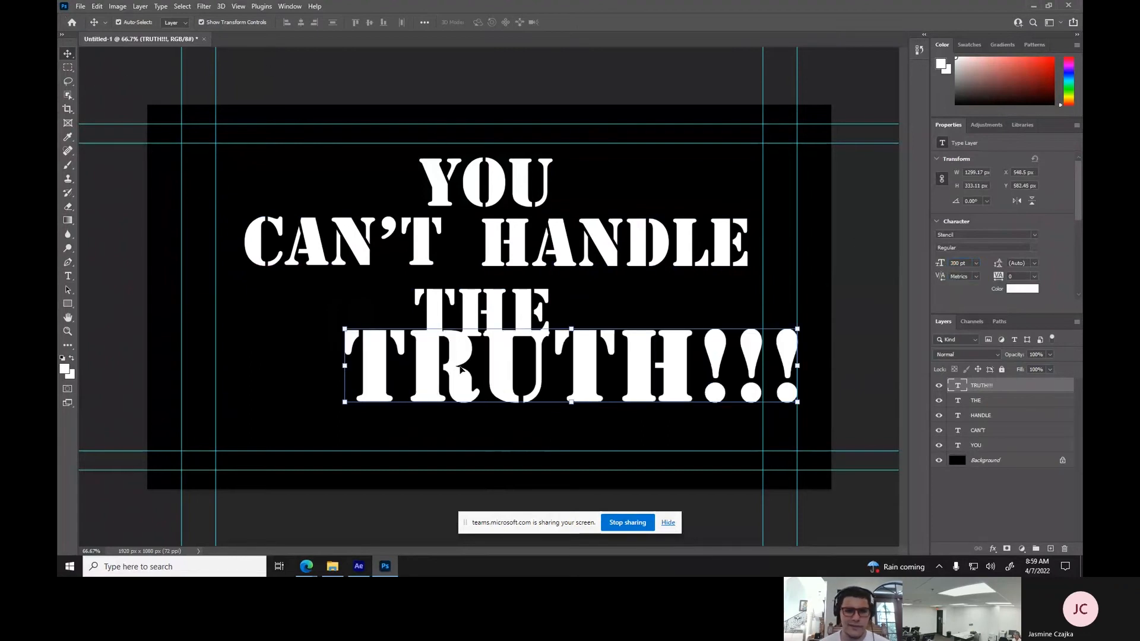
left_click_drag(492, 365, 417, 394)
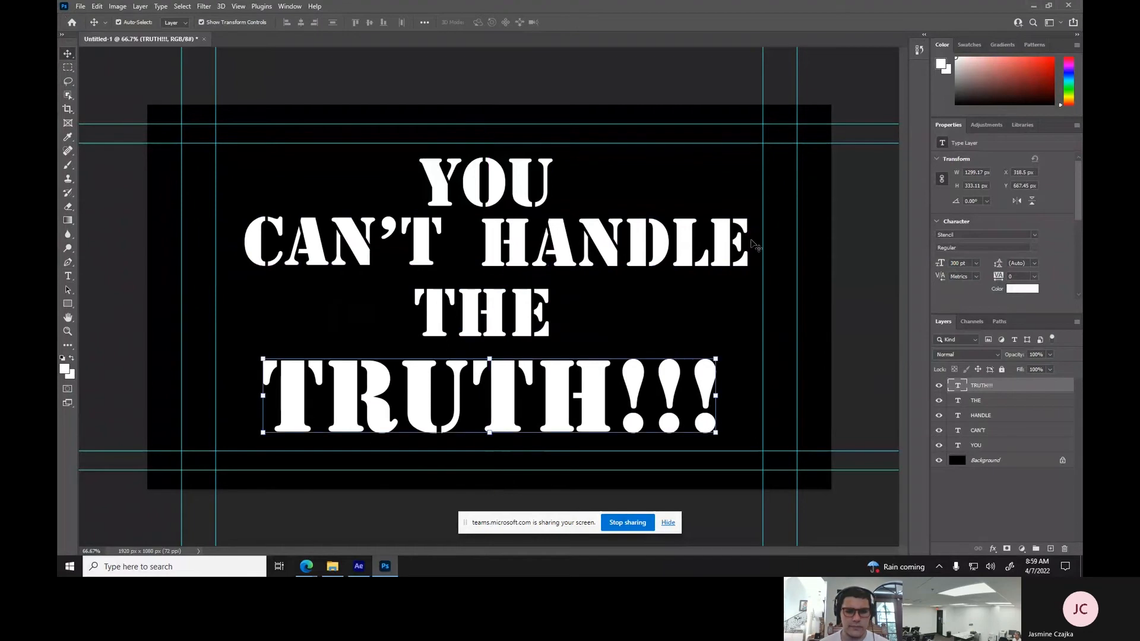
Fine-tune the layout by nudging CAN'T slightly left, THE slightly up, and the outer left vertical guide slightly left.
left_click_drag(299, 248, 302, 250)
left_click_drag(488, 313, 490, 307)
left_click(572, 400)
left_click_drag(182, 89, 180, 77)
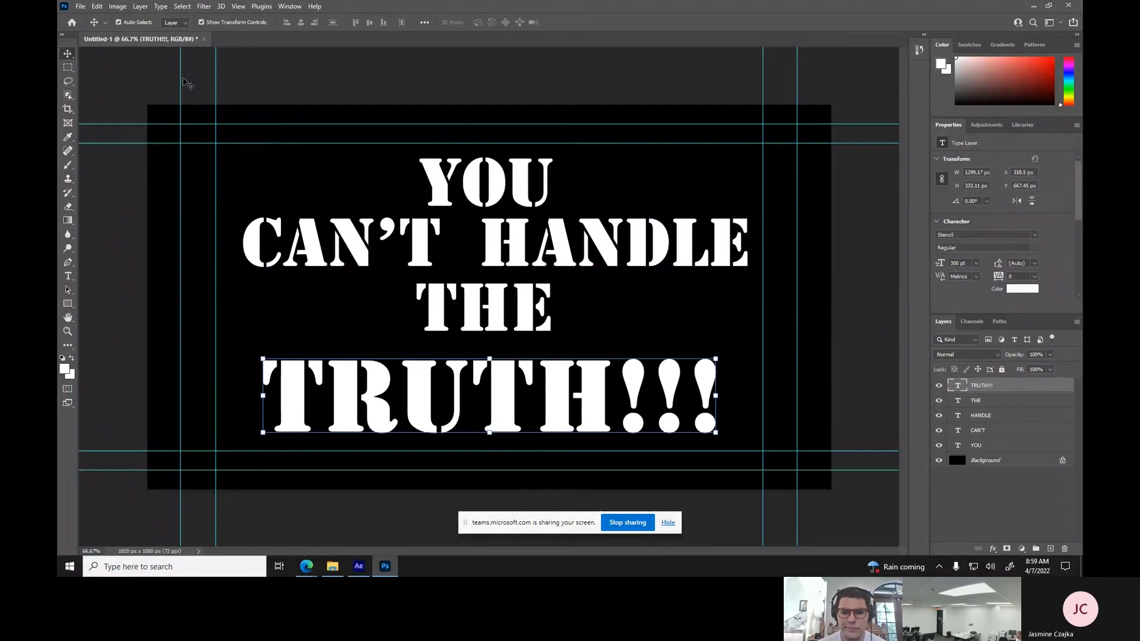
Start saving the document as a new file on the computer and browse to the Assignment1_Kinetic Type folder in MAAA233_Motion Graphics.
left_click(80, 6)
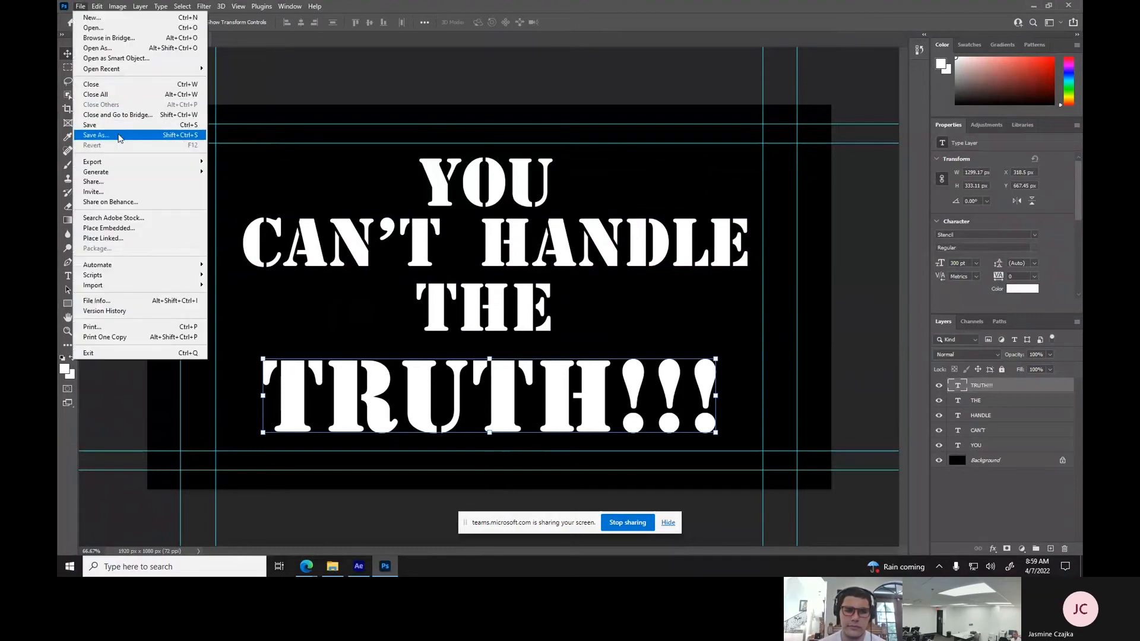
left_click(121, 136)
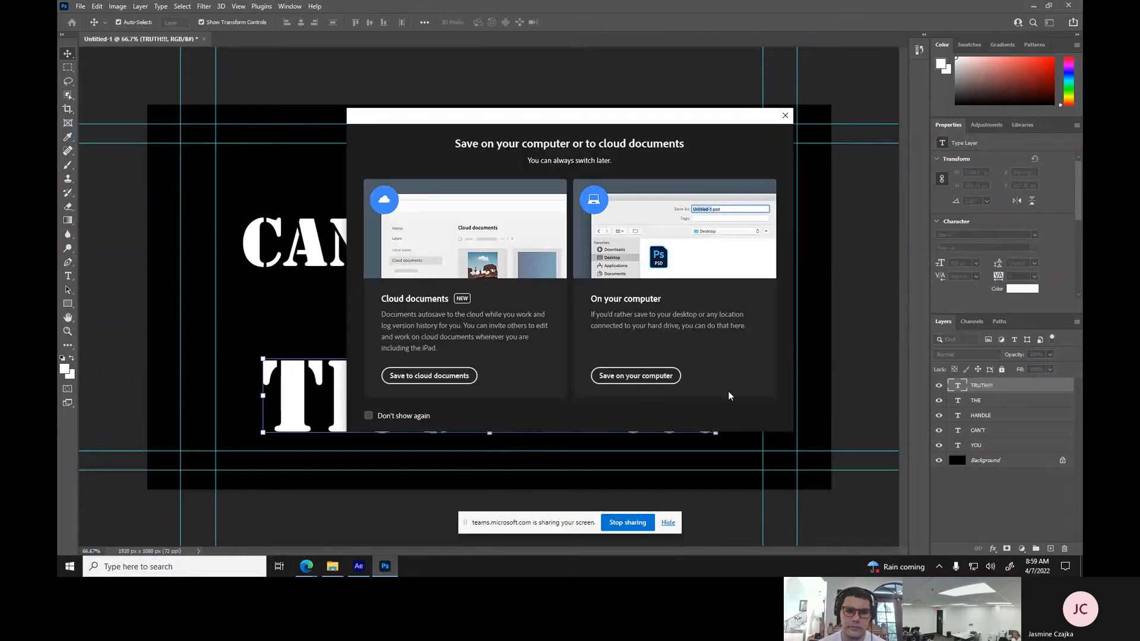
left_click(635, 375)
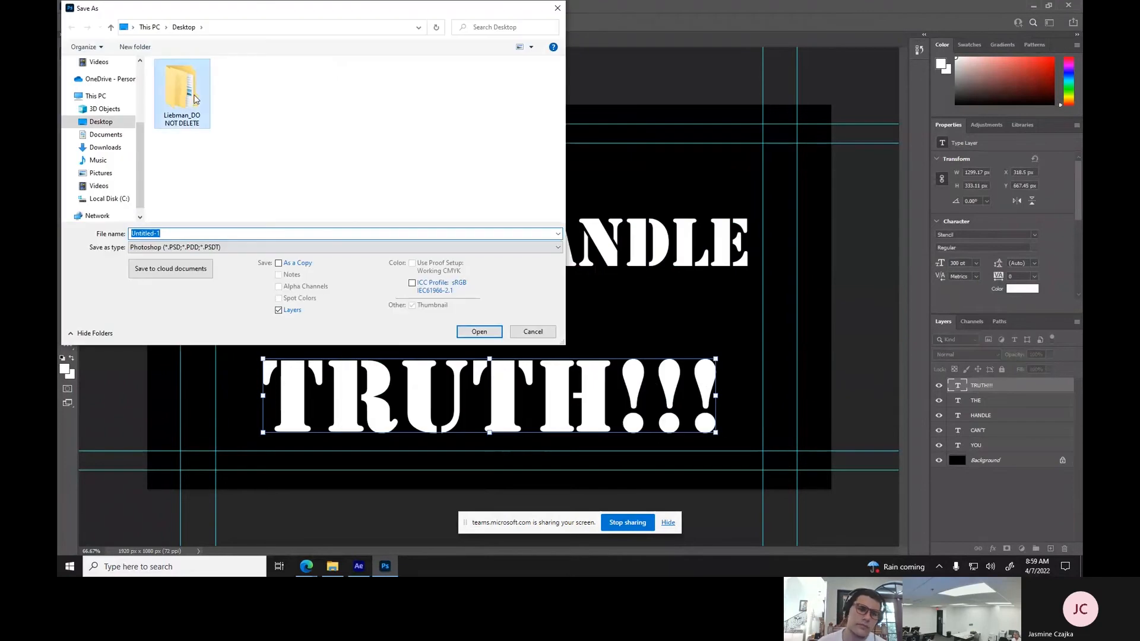
double_click(196, 99)
double_click(195, 79)
double_click(195, 79)
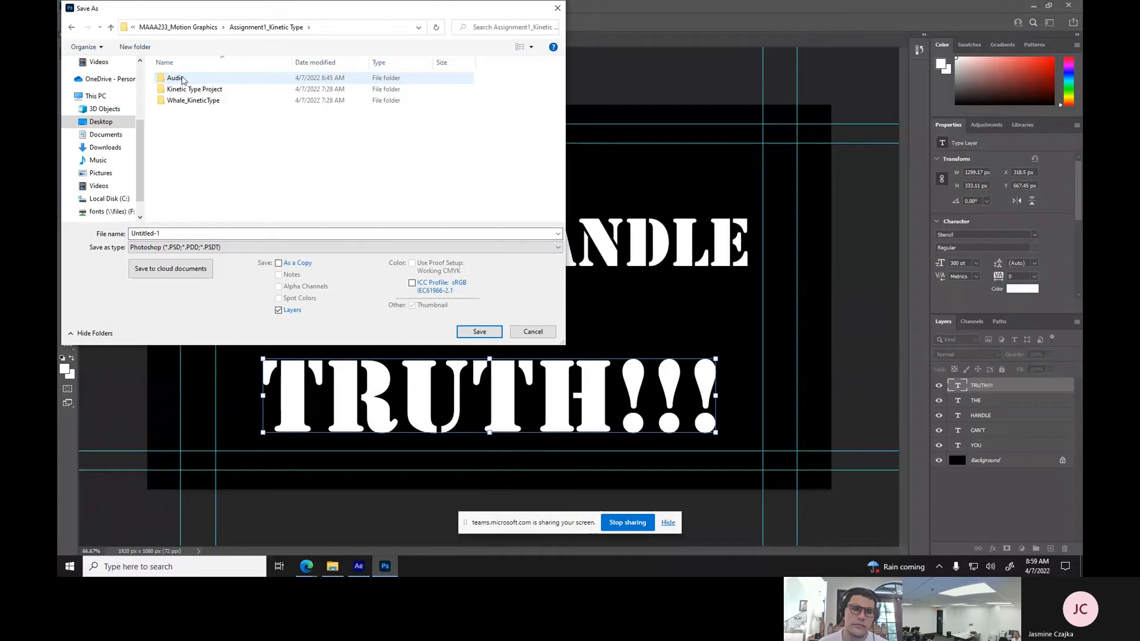
Create a folder named PSD COmps inside Assignment1_Kinetic Type and open it as the save location.
left_click(126, 47)
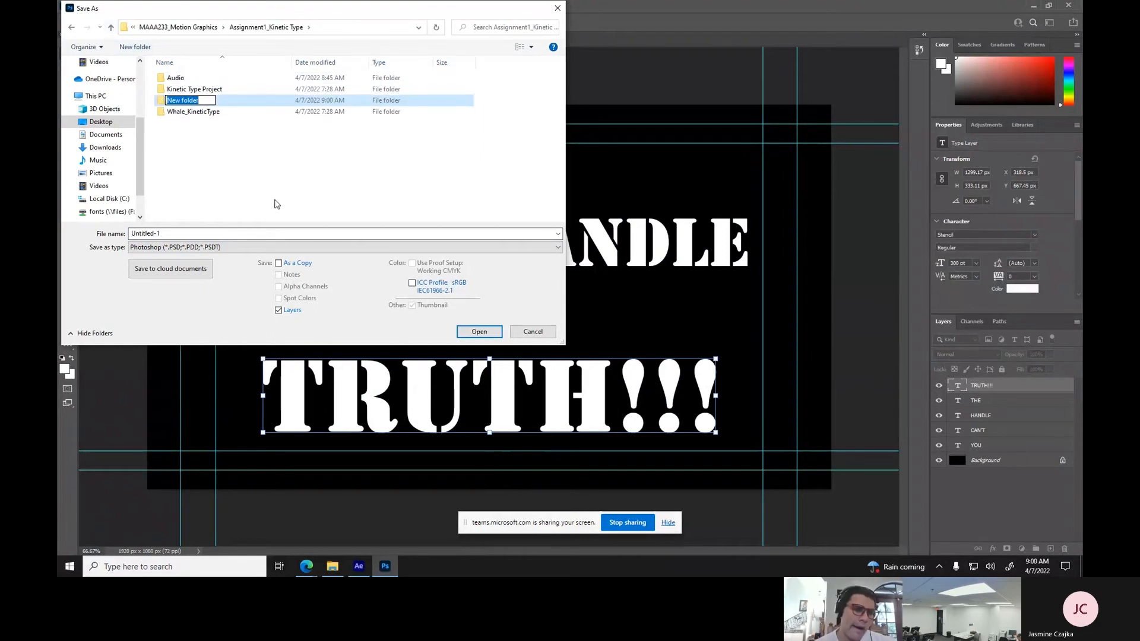
type("PSD COmps")
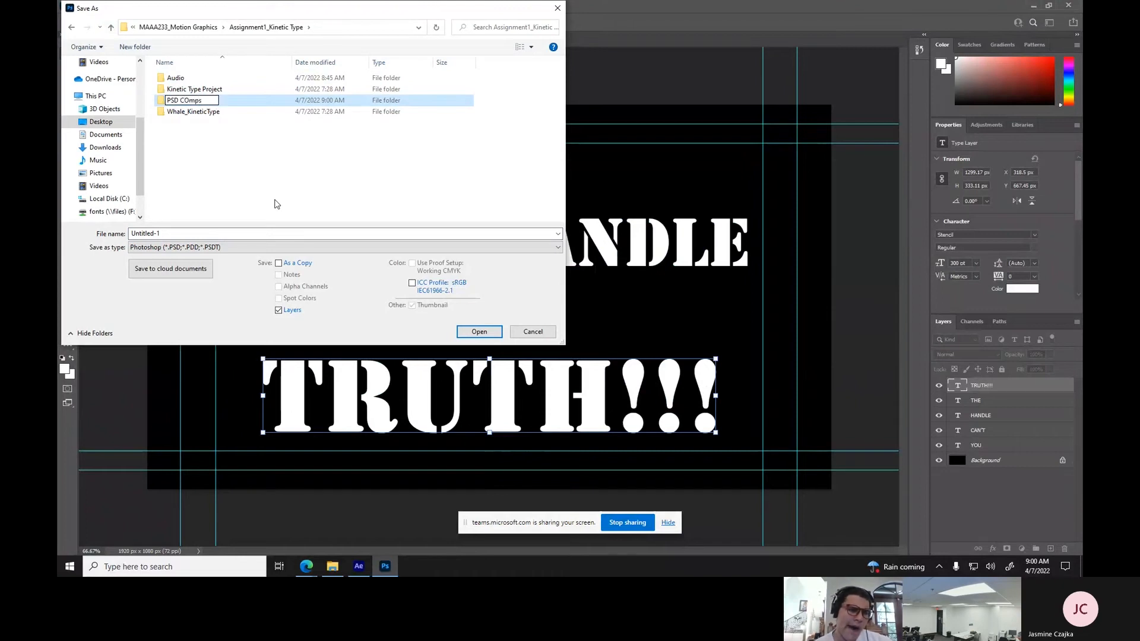
key("Return")
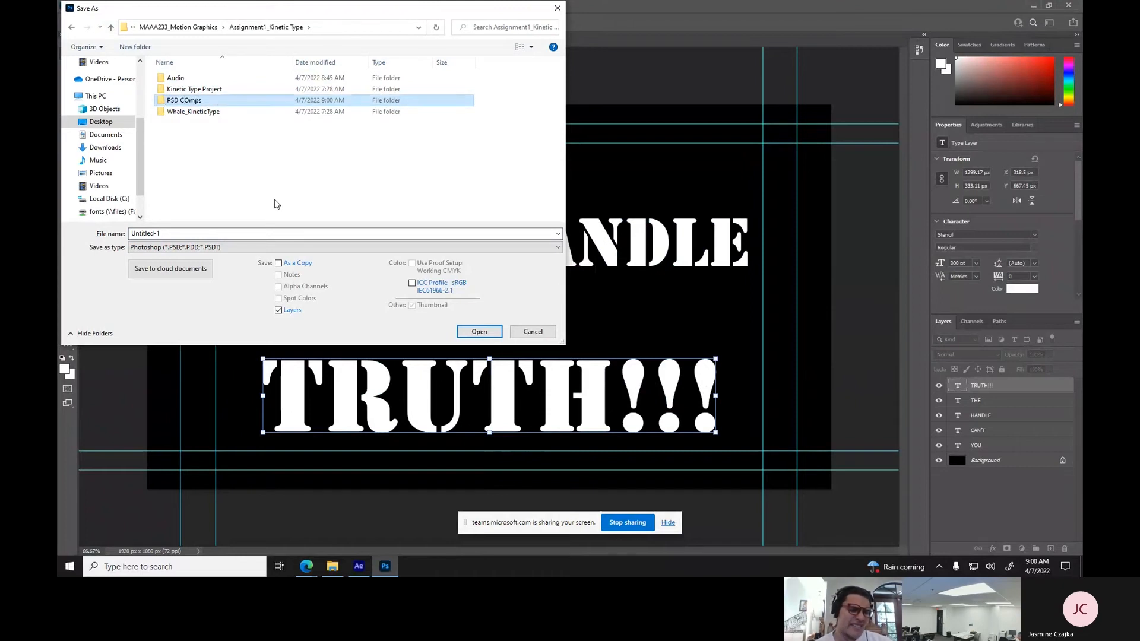
key("Return")
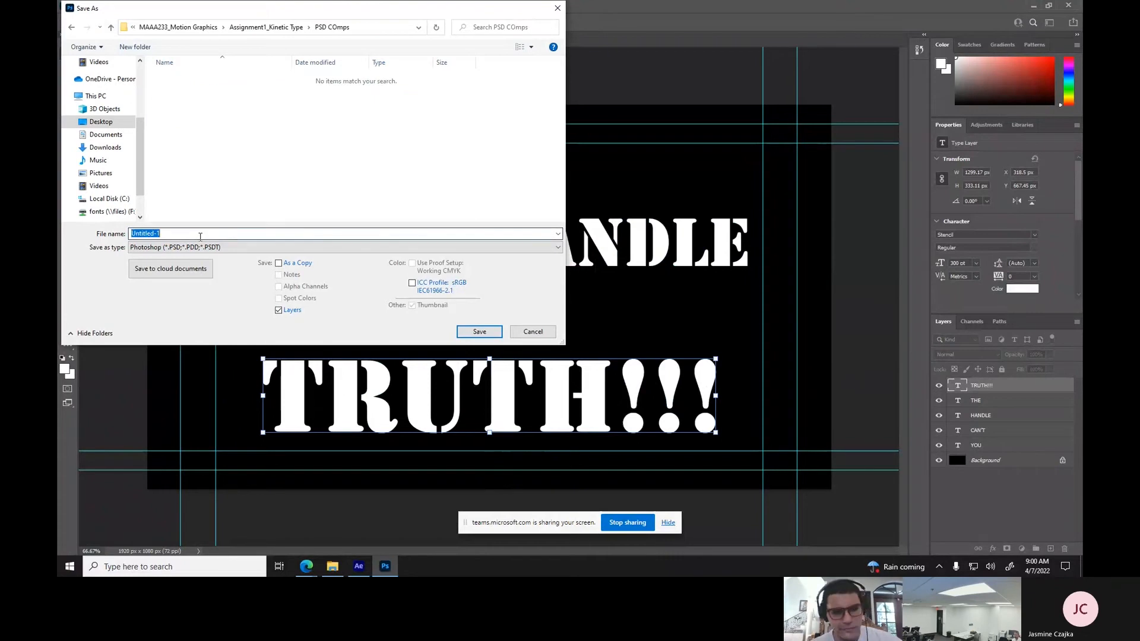
Name the file "phrase 01" and save it in Photoshop format with layers, accepting the format options.
type("Comp 01")
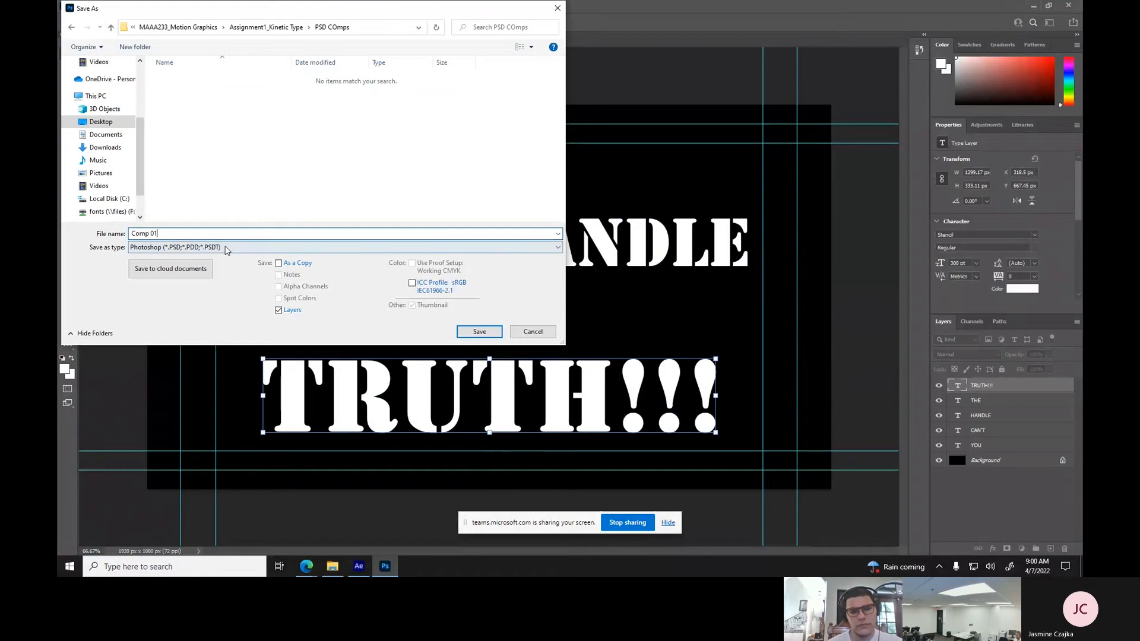
left_click_drag(147, 234, 116, 232)
key("Delete")
key("Delete")
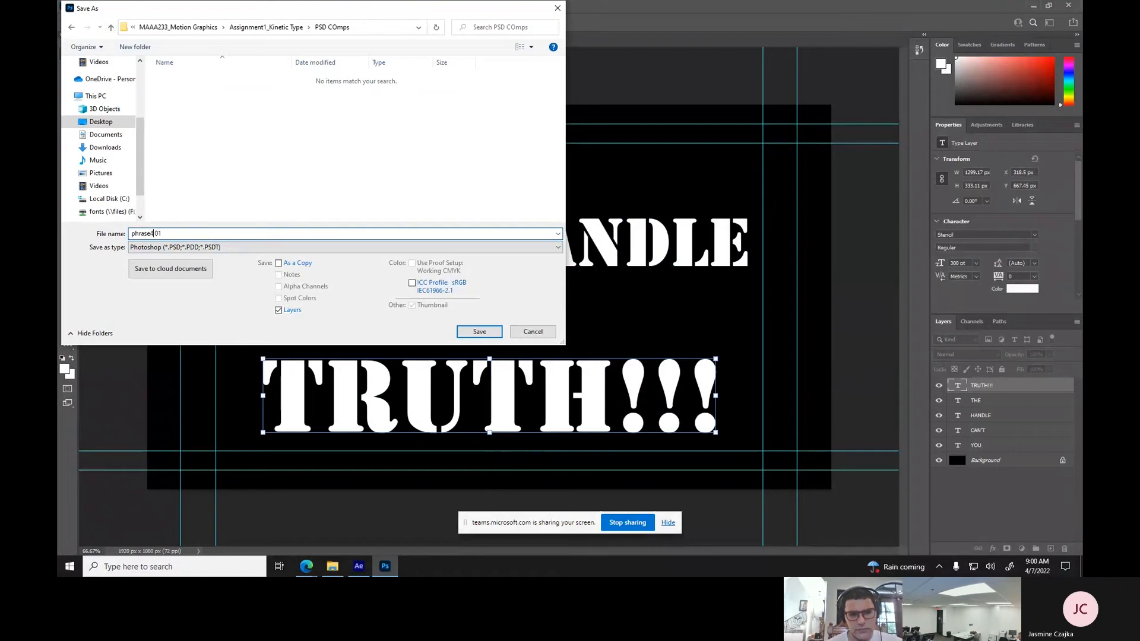
type("phrase4")
key("BackSpace")
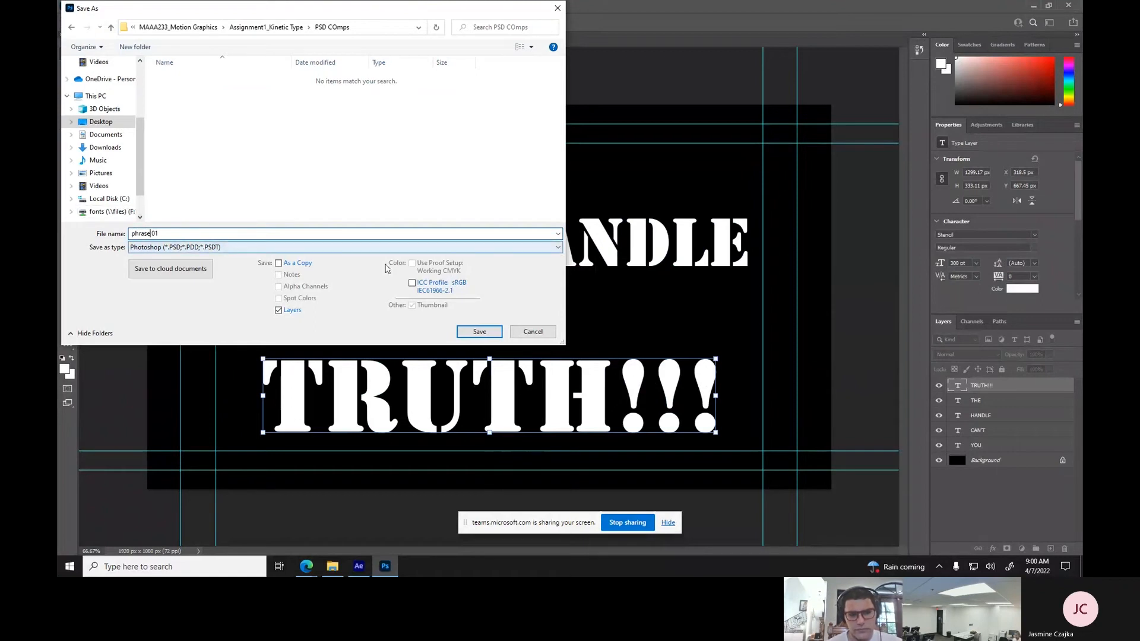
left_click(490, 333)
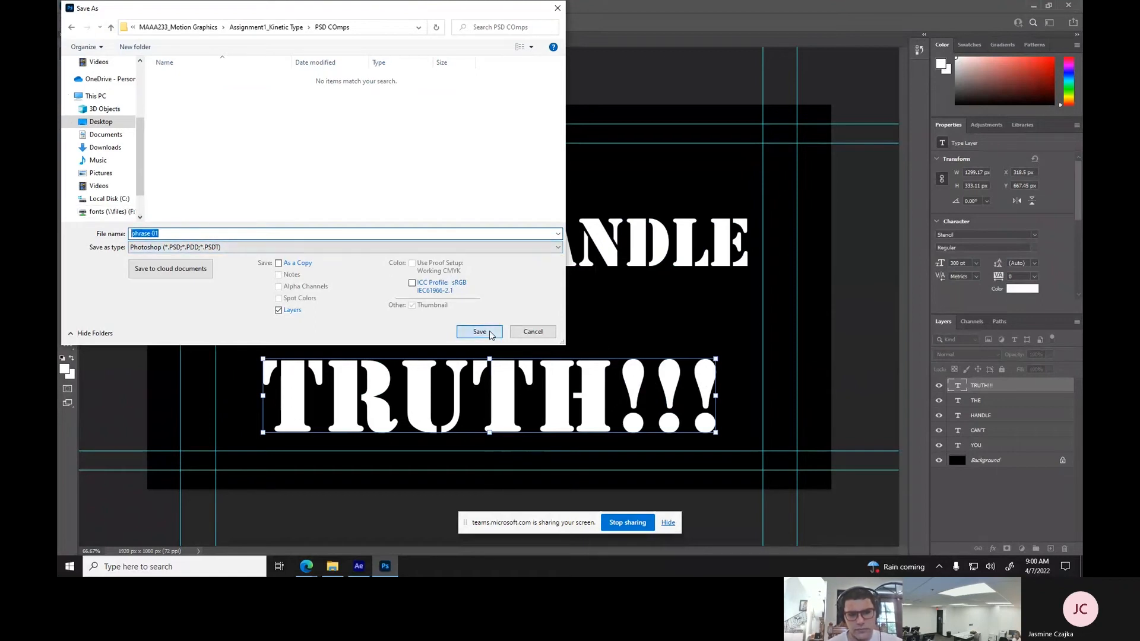
left_click(692, 159)
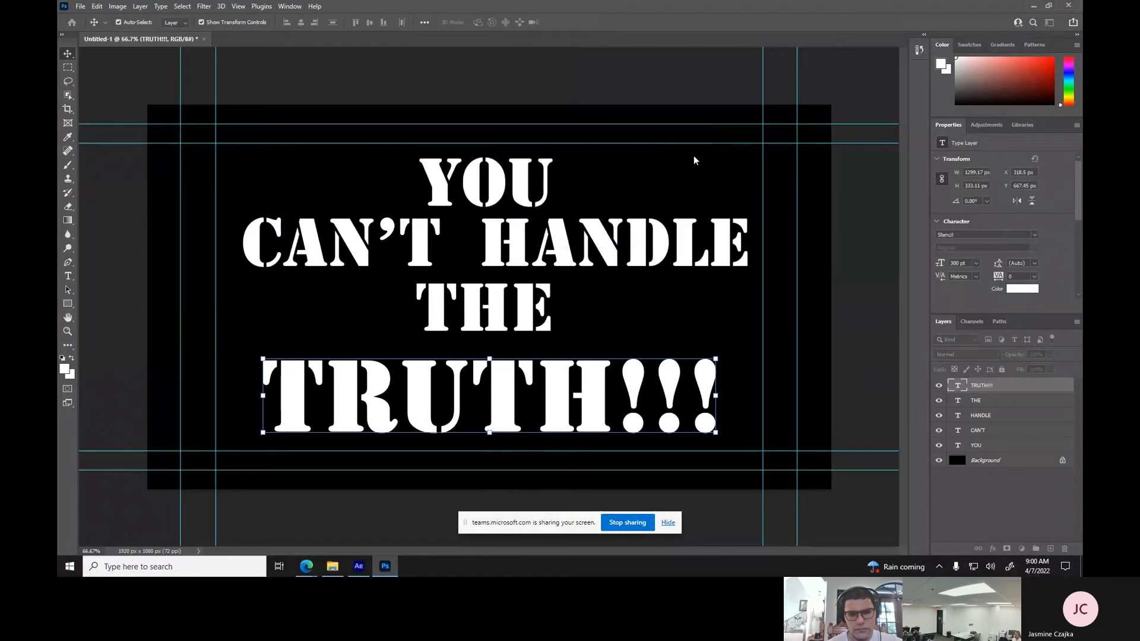
Switch to After Effects and play the monologue audio from about 0;00;05;13 to hear the next phrase.
left_click(358, 565)
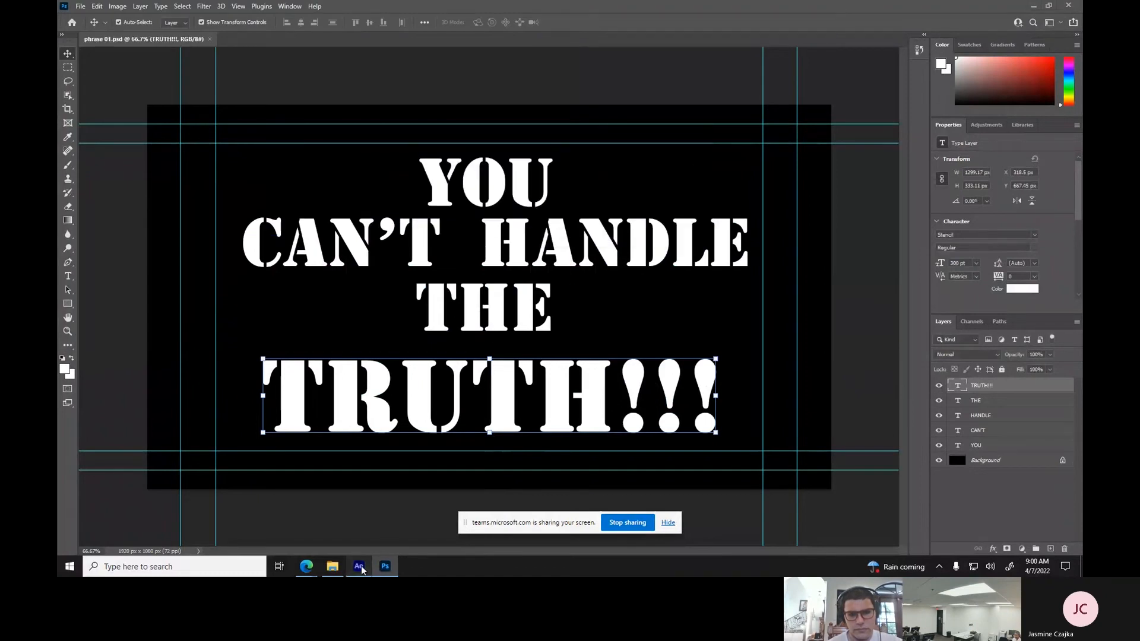
left_click_drag(431, 400, 456, 404)
key("space")
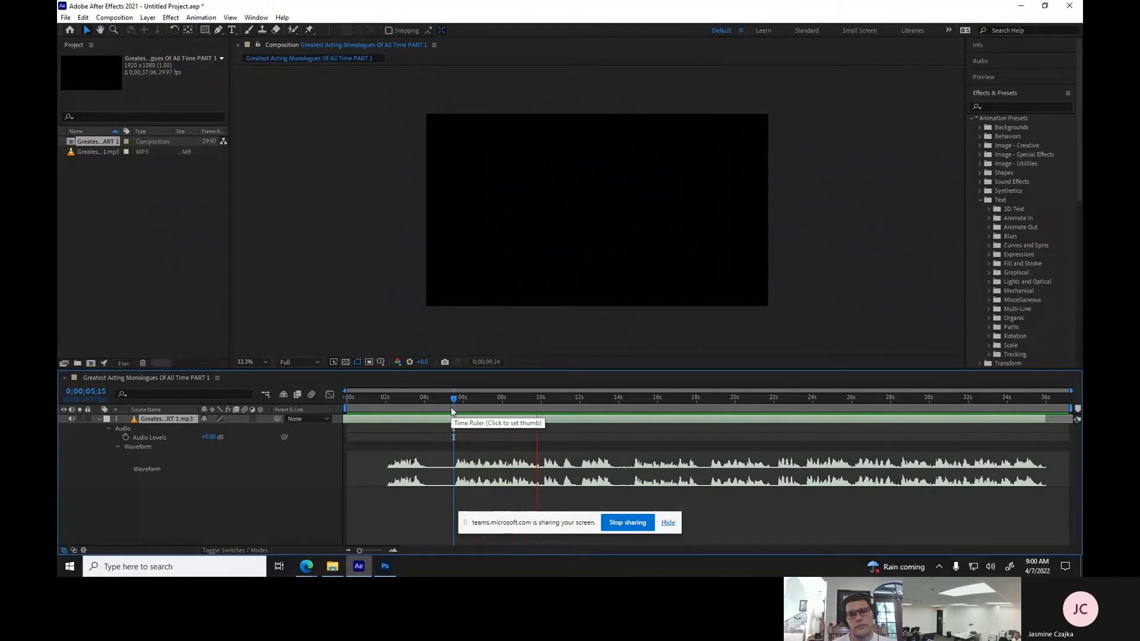
left_click(452, 400)
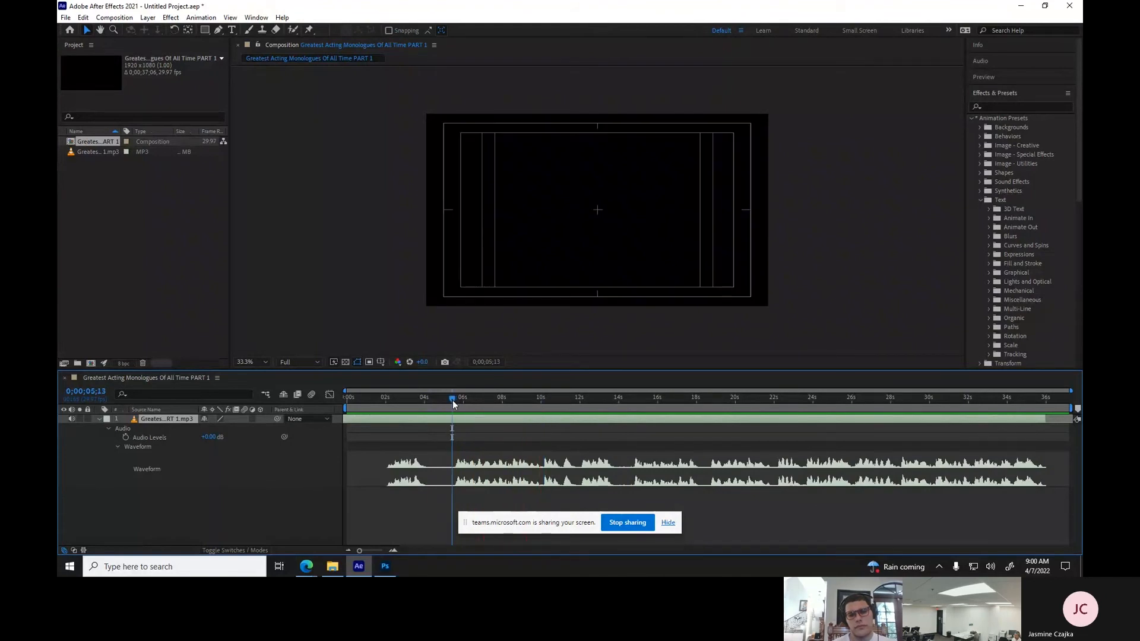
key("space")
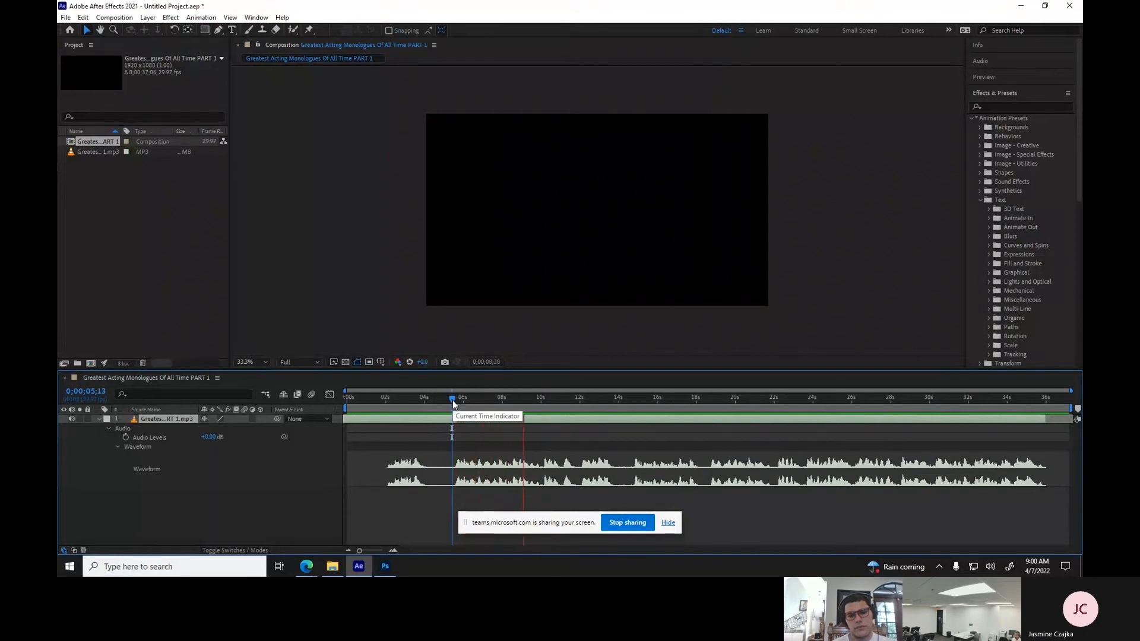
key("space")
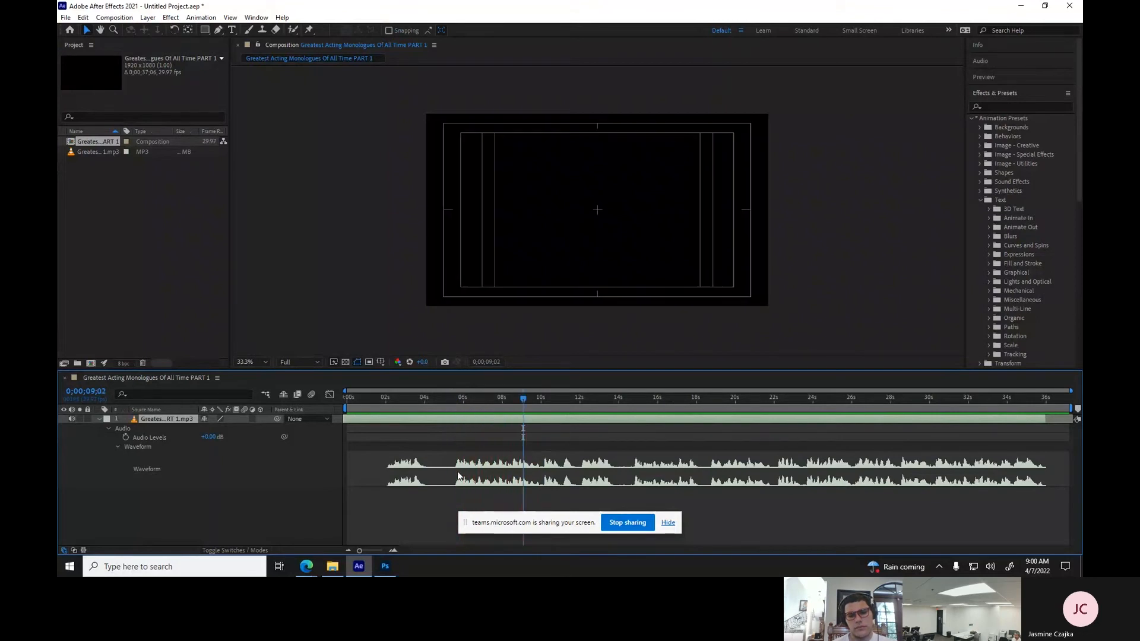
Switch back to Photoshop and replace the text YOU with SON.
left_click(386, 567)
left_click(67, 278)
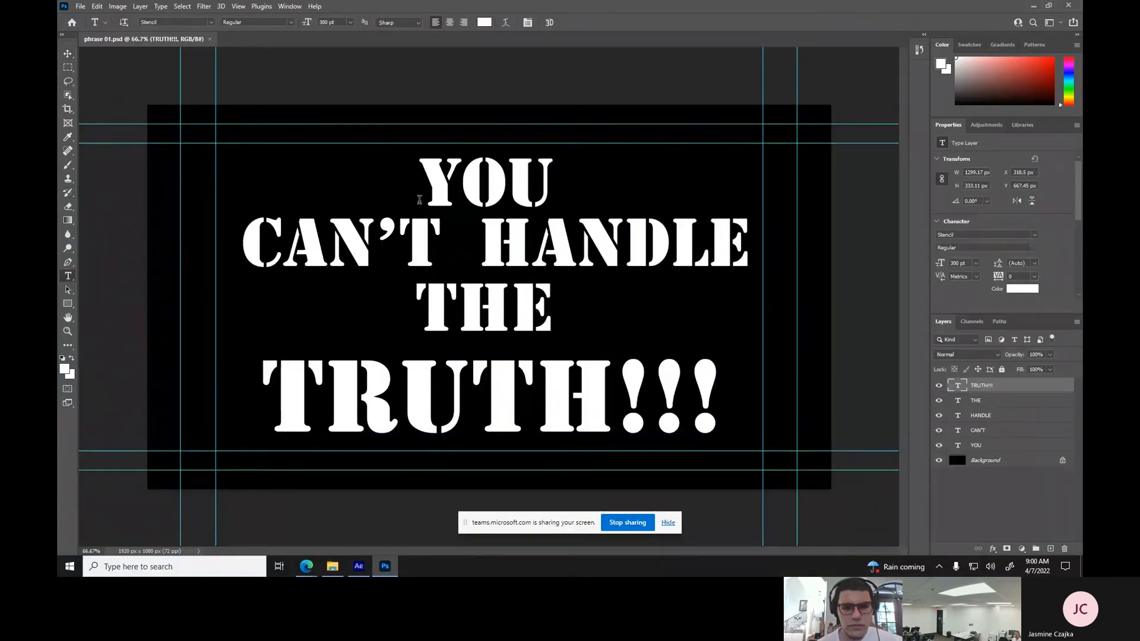
left_click_drag(419, 178, 564, 199)
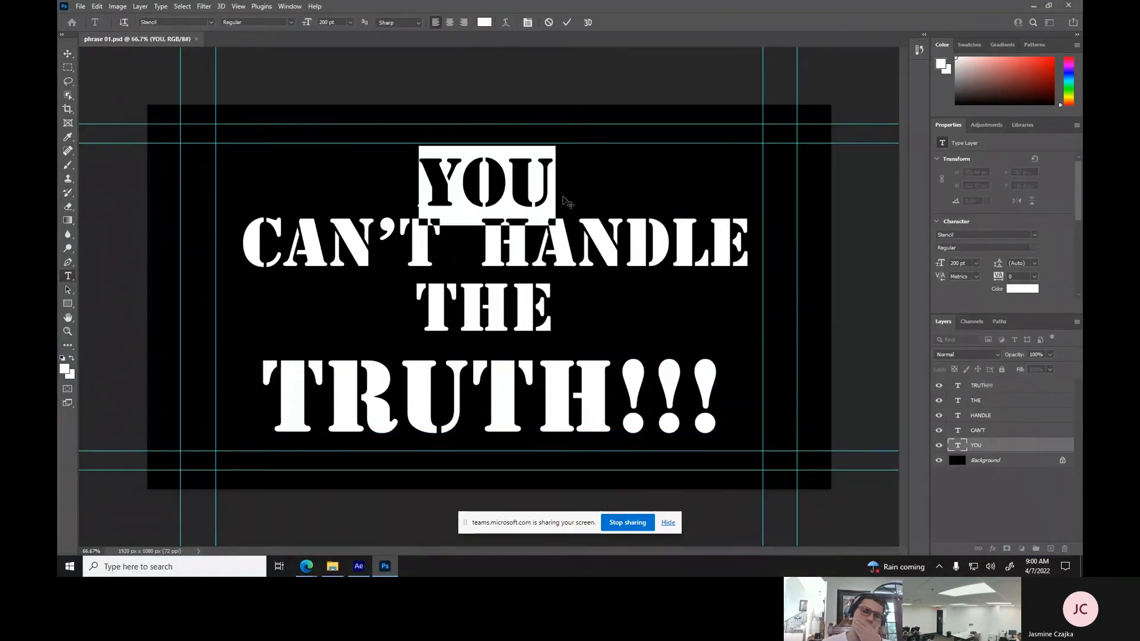
type("SON")
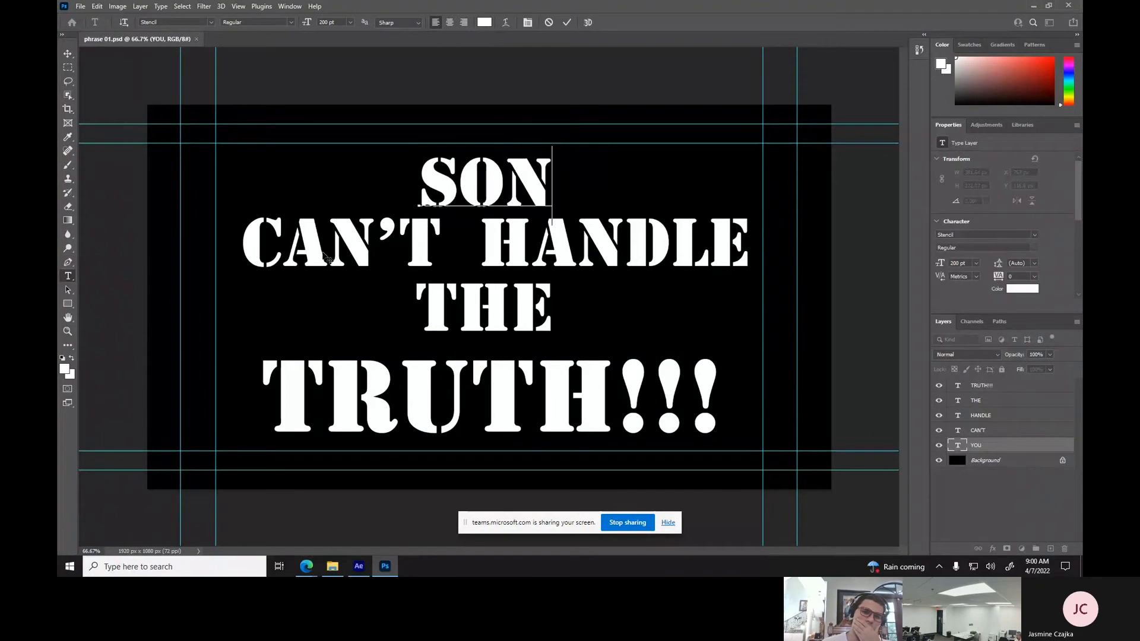
Replace the text CAN'T with WE and commit the edit.
left_click(248, 244)
left_click_drag(256, 250, 424, 250)
type("WE")
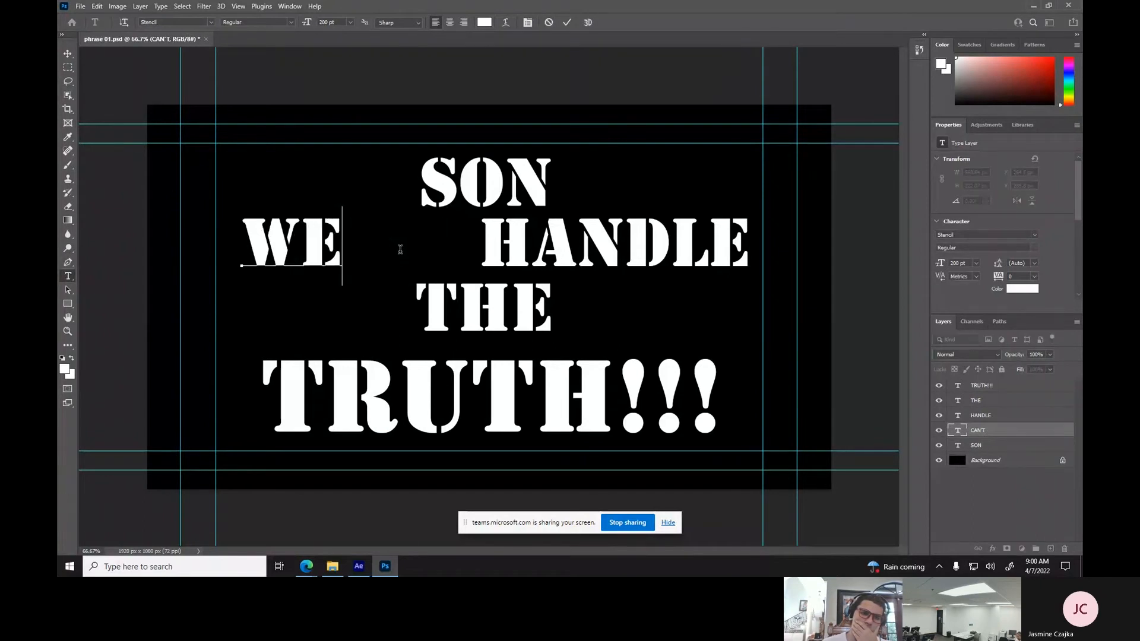
left_click(70, 58)
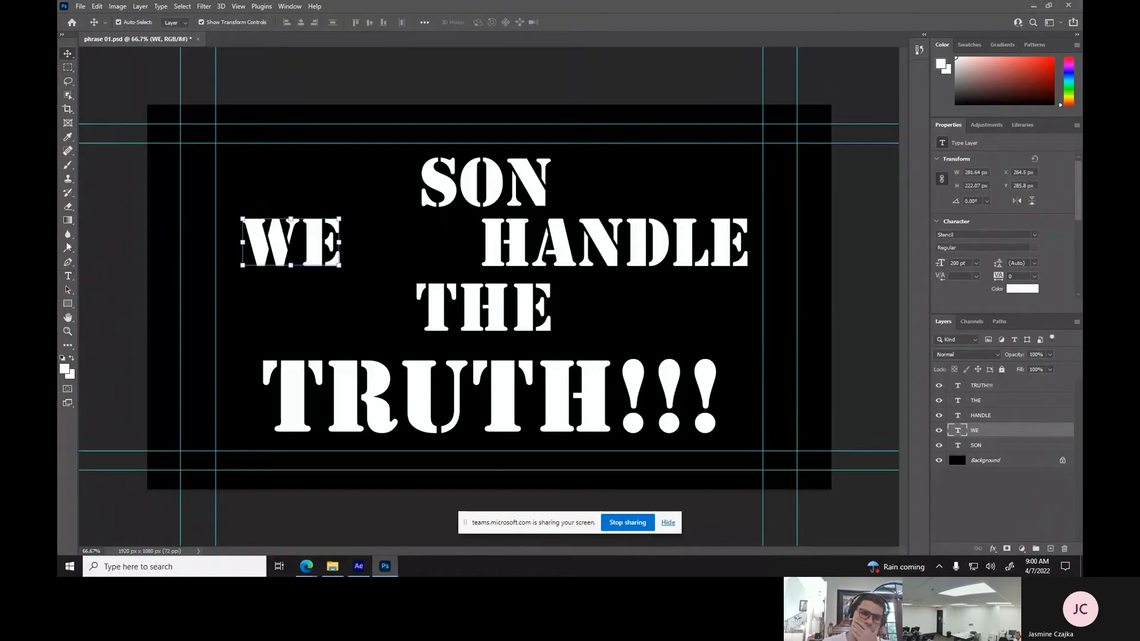
Replace the text HANDLE with LIVE and commit the edit.
left_click(68, 277)
left_click(488, 254)
left_click_drag(488, 254, 813, 251)
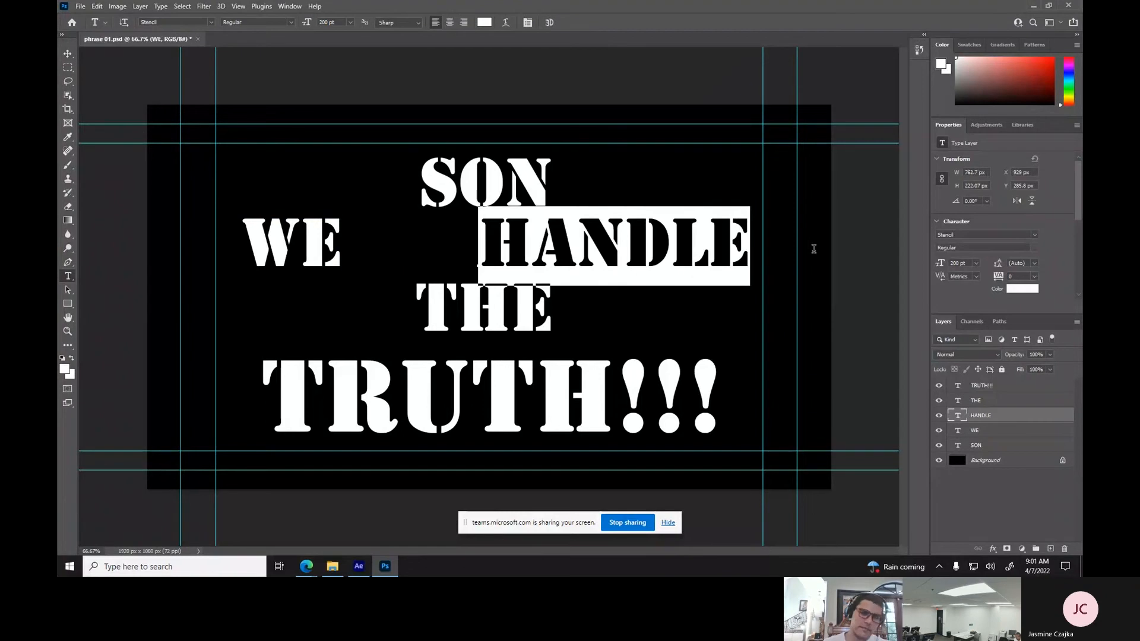
type("LIVE")
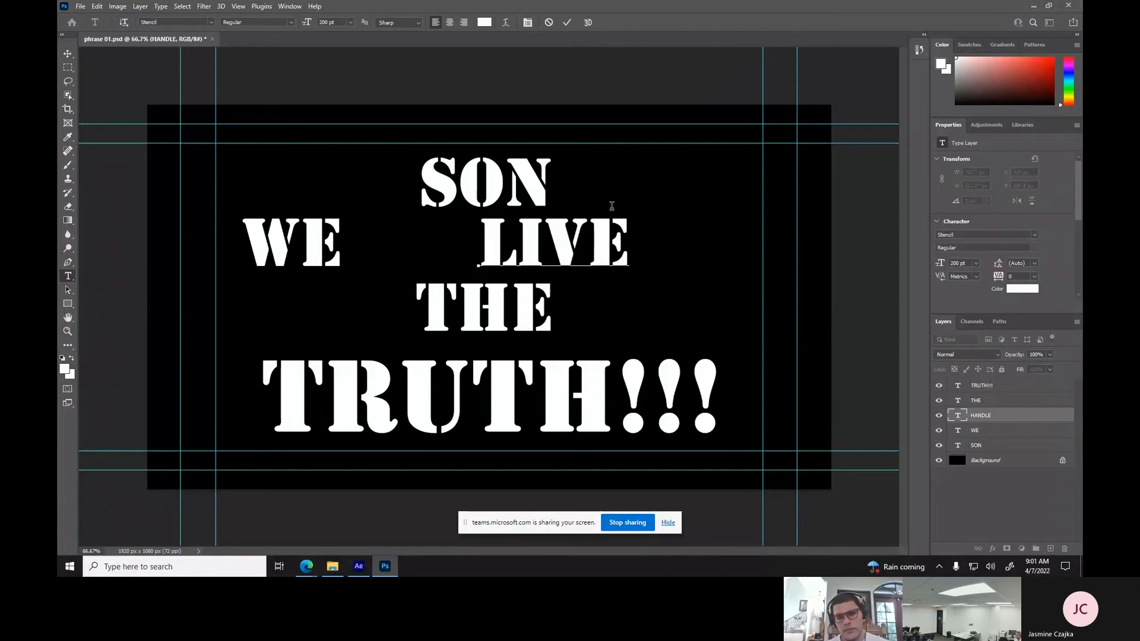
left_click(68, 54)
left_click(68, 276)
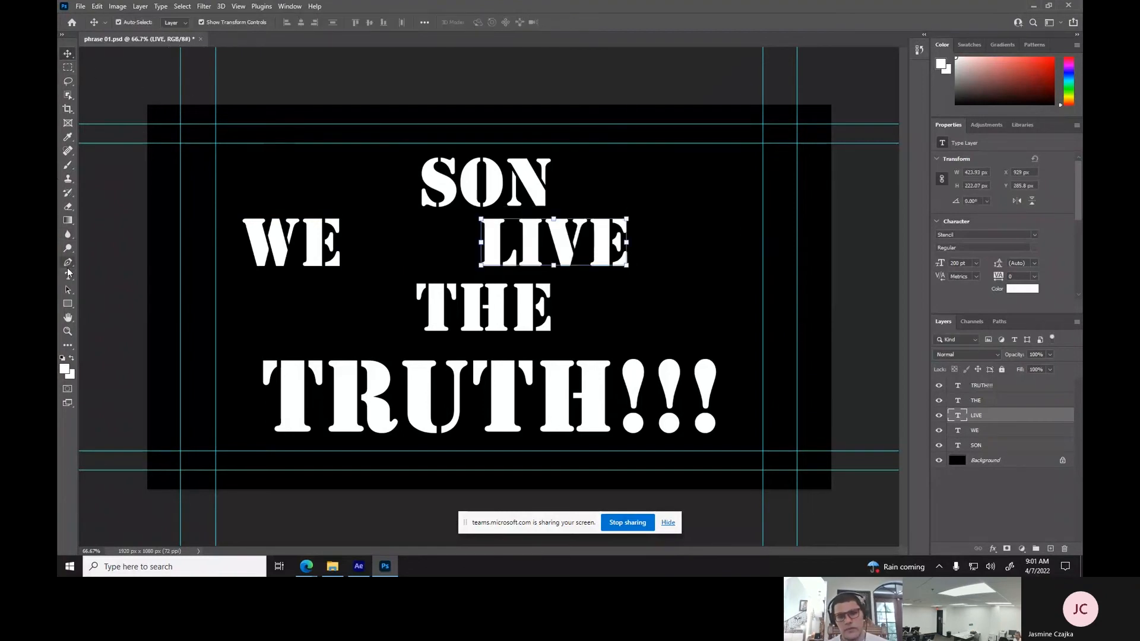
Replace the text THE with IN and delete the TRUTH!!! layer.
left_click_drag(421, 299, 552, 300)
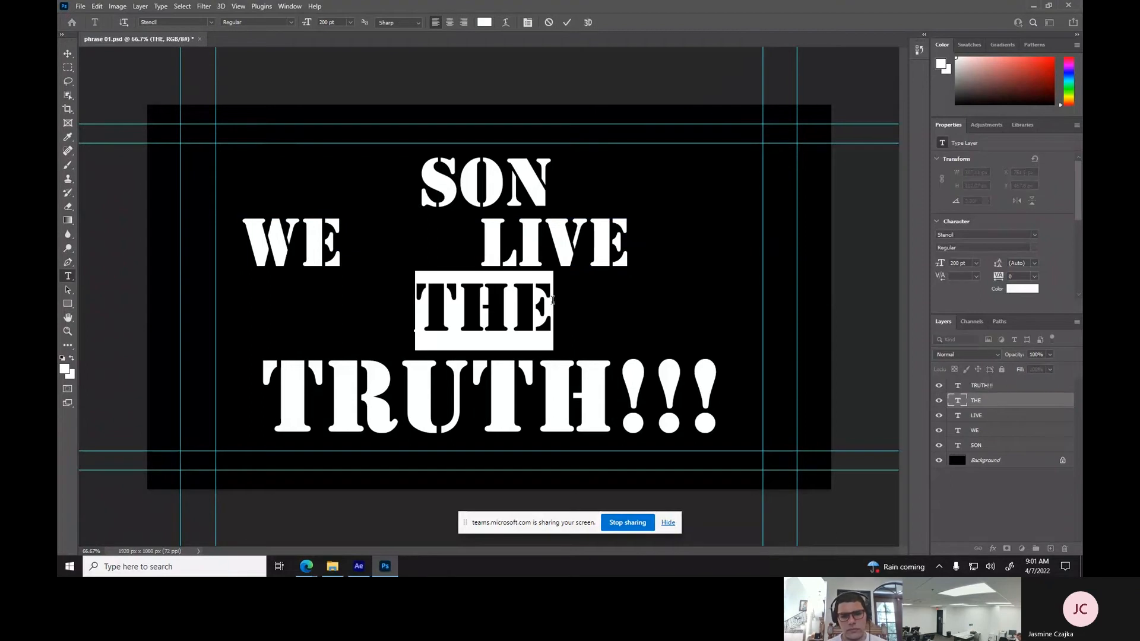
type("IN")
left_click(68, 55)
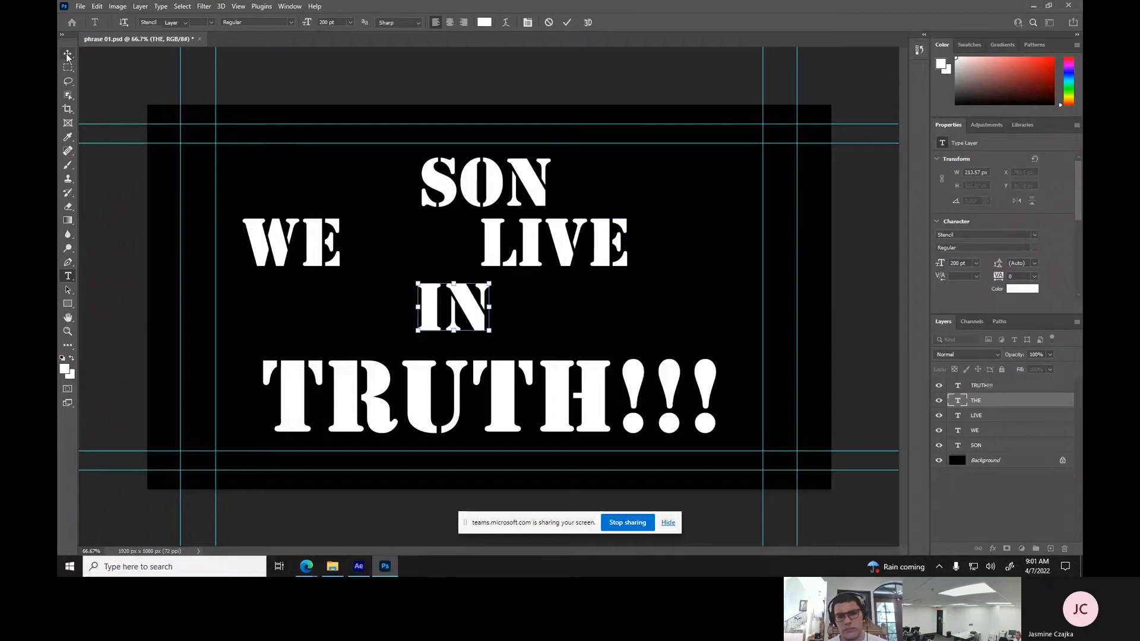
left_click(421, 387)
key("Delete")
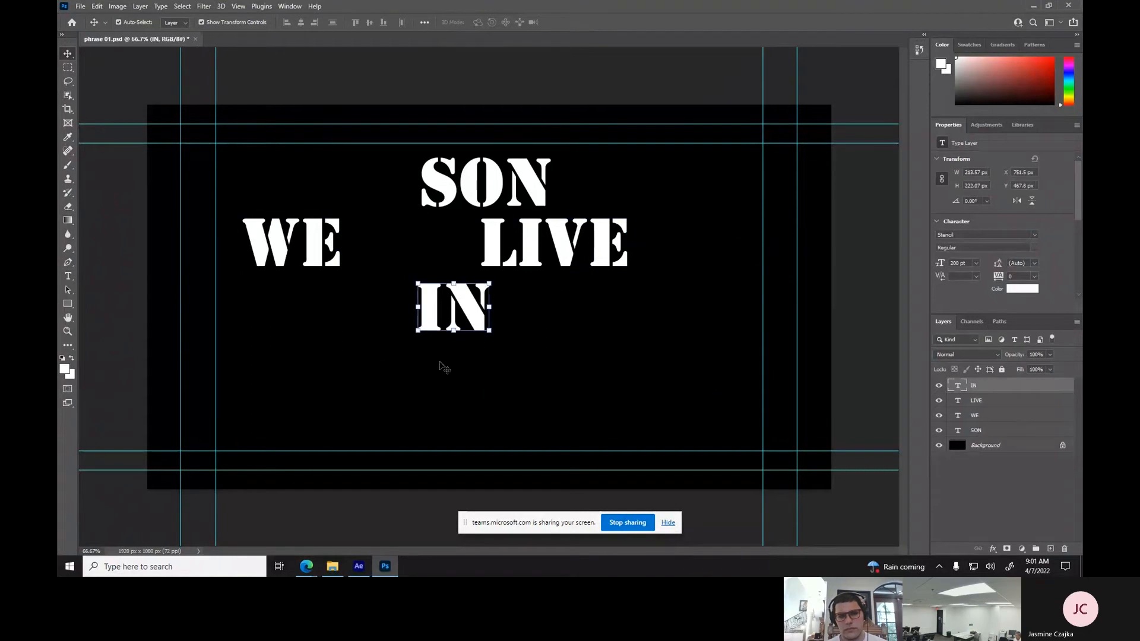
Add a separate text layer reading A on the same line as IN, to its right.
left_click(69, 278)
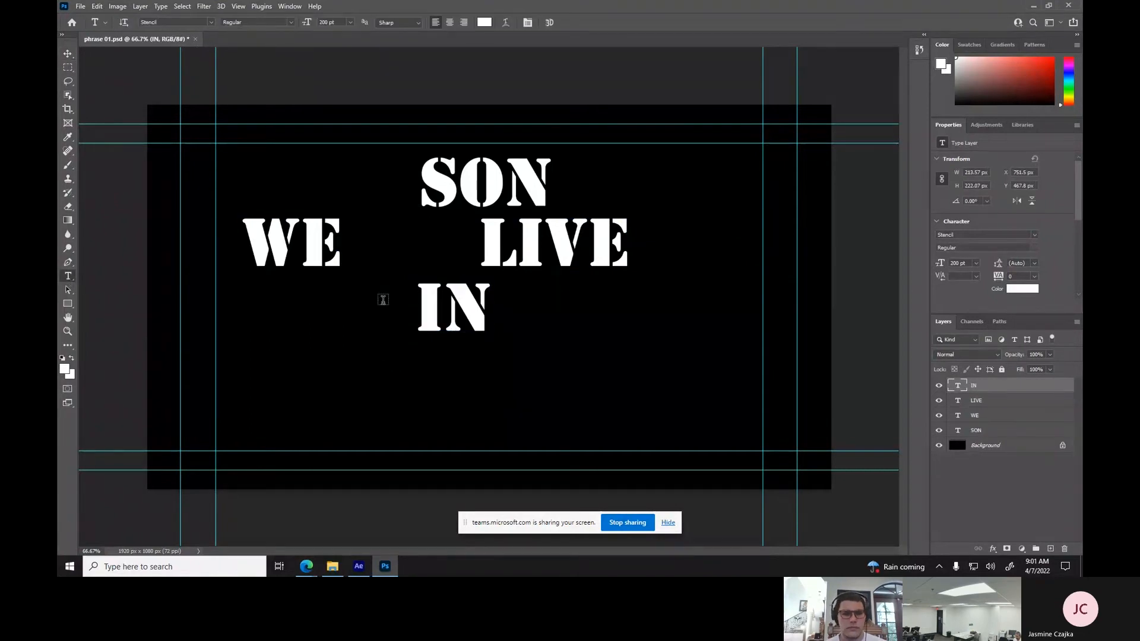
left_click(585, 327)
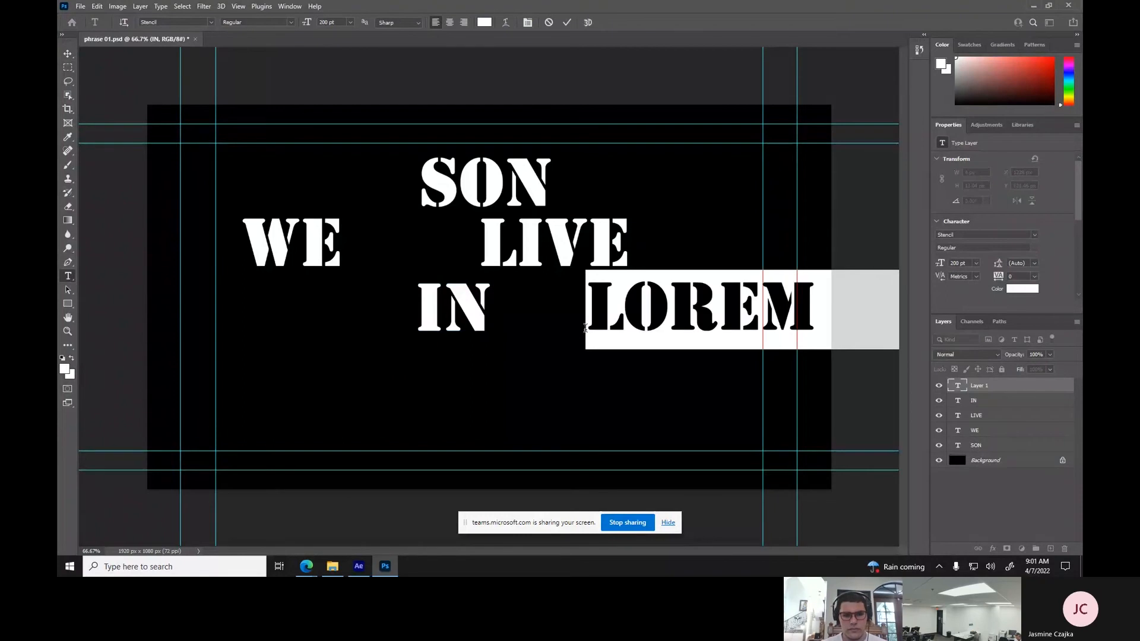
type("A")
left_click(67, 54)
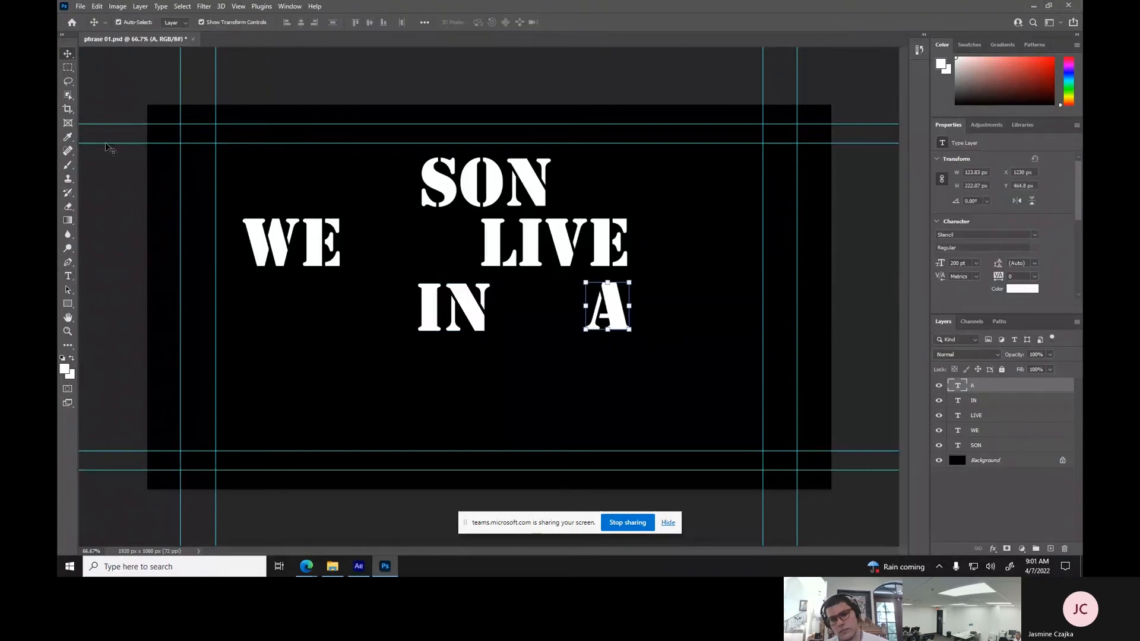
Add a separate text layer reading WORLD below the word IN and deselect it.
left_click(68, 276)
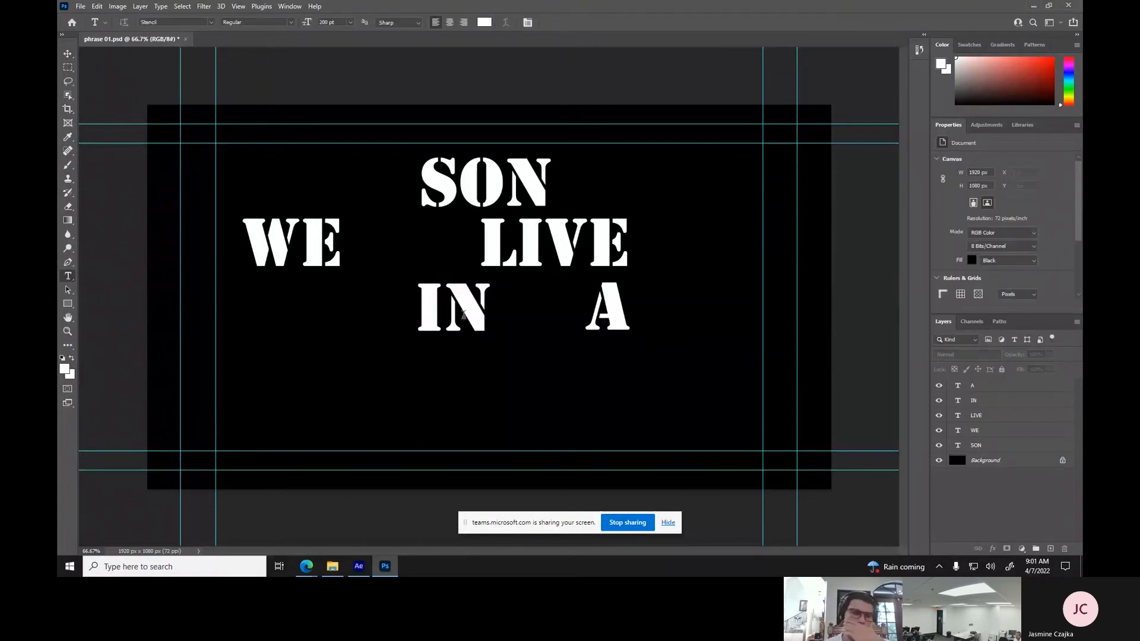
left_click(287, 384)
type("WORLD")
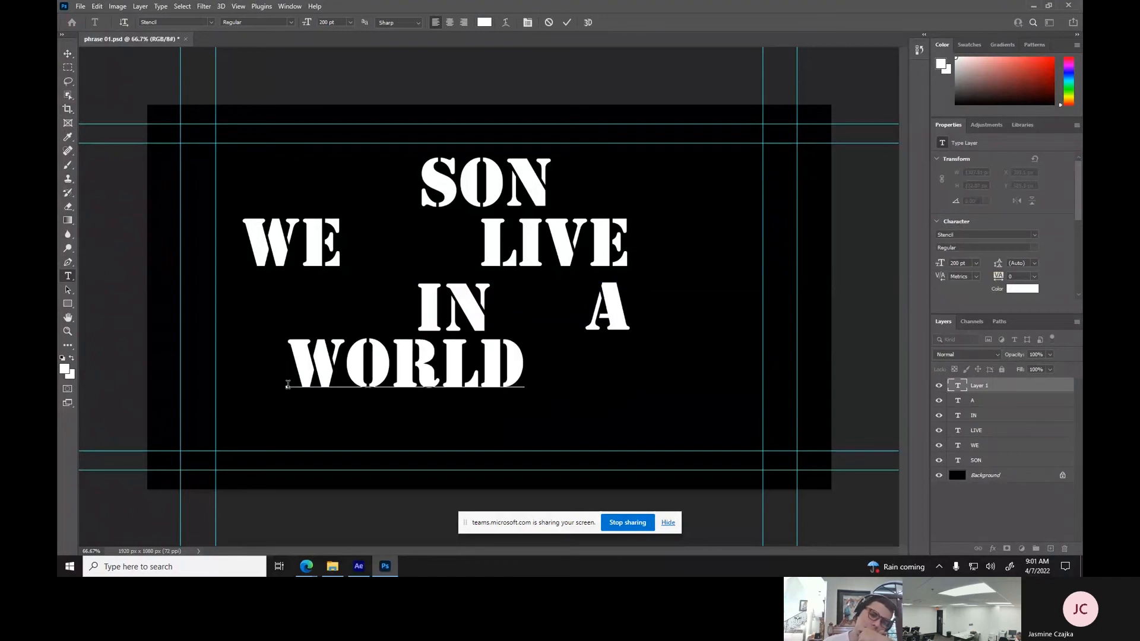
left_click(68, 53)
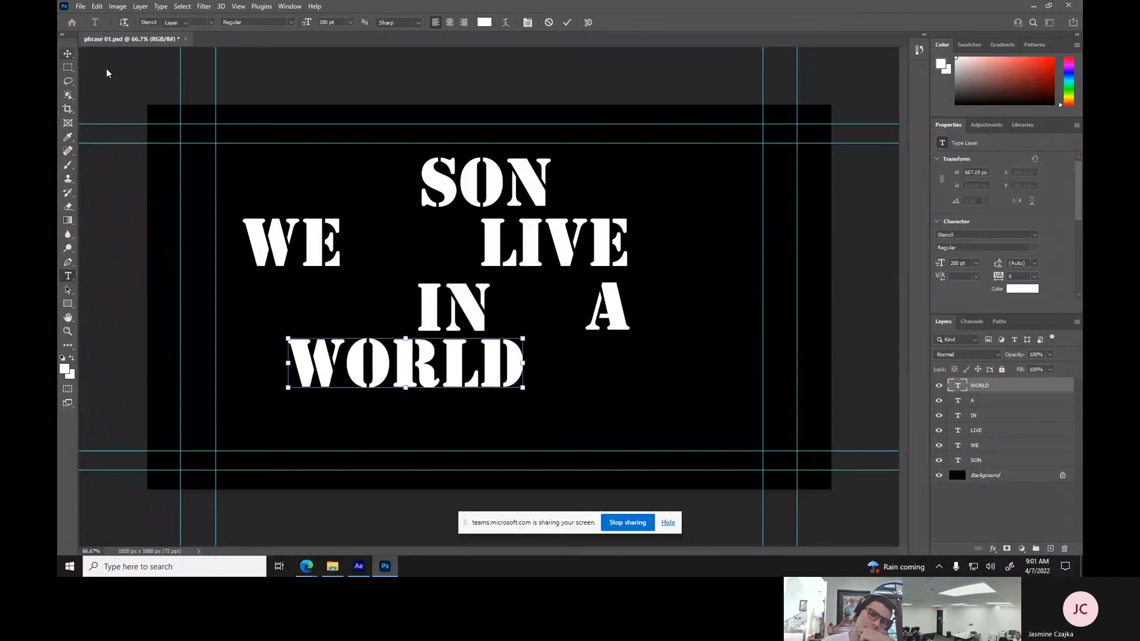
left_click(137, 77)
Arrange the words SON, WE, LIVE and IN in one row just under the upper safe-area guides.
left_click_drag(480, 195, 285, 187)
left_click_drag(315, 243, 458, 176)
left_click_drag(492, 241, 525, 173)
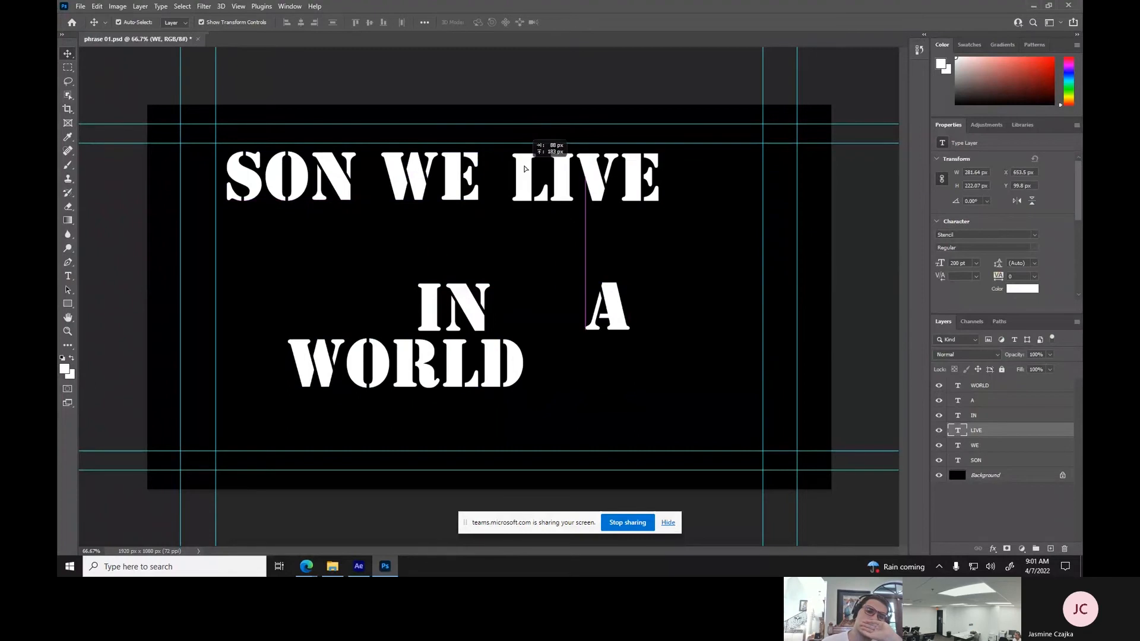
left_click(465, 296)
left_click_drag(463, 297, 696, 189)
left_click(633, 192)
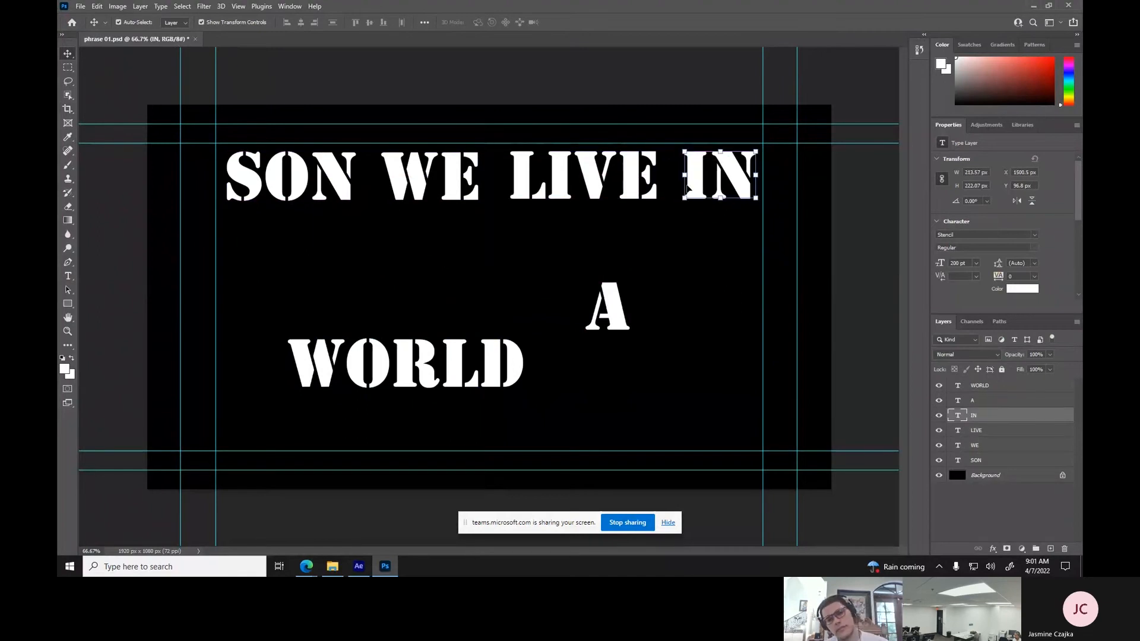
Select the SON, WE, LIVE and IN layers together and distribute them by their horizontal centers.
left_click(299, 176)
left_click_drag(278, 88, 724, 189)
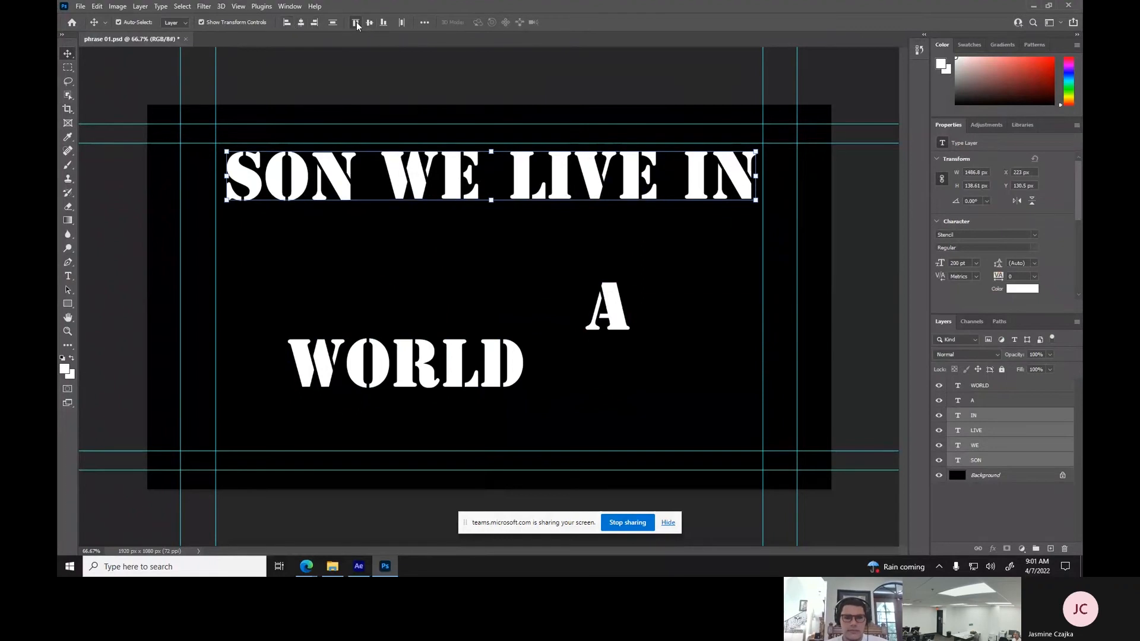
left_click(424, 23)
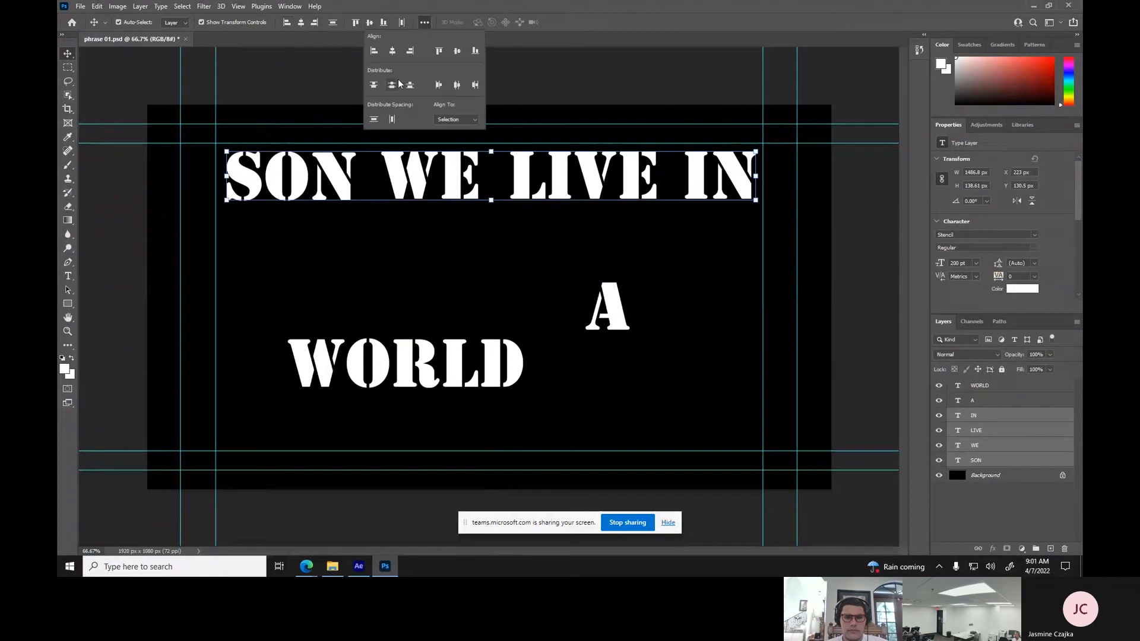
left_click(456, 85)
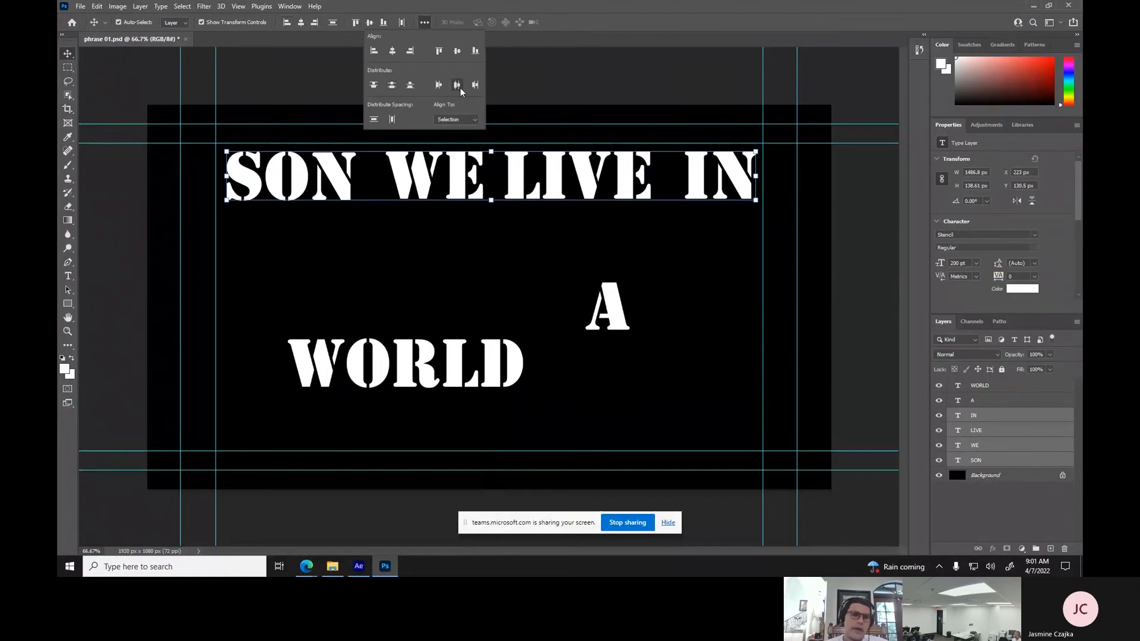
Move the words A and WORLD side by side into a second row beneath SON WE LIVE IN.
left_click(314, 84)
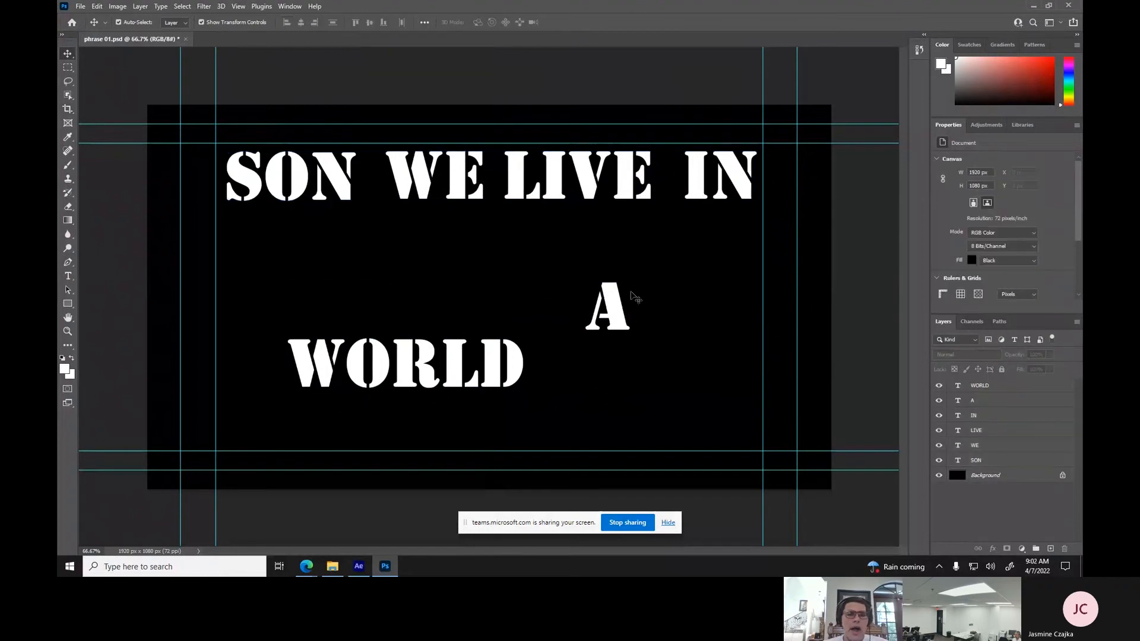
left_click_drag(614, 306, 318, 238)
left_click_drag(323, 364, 388, 236)
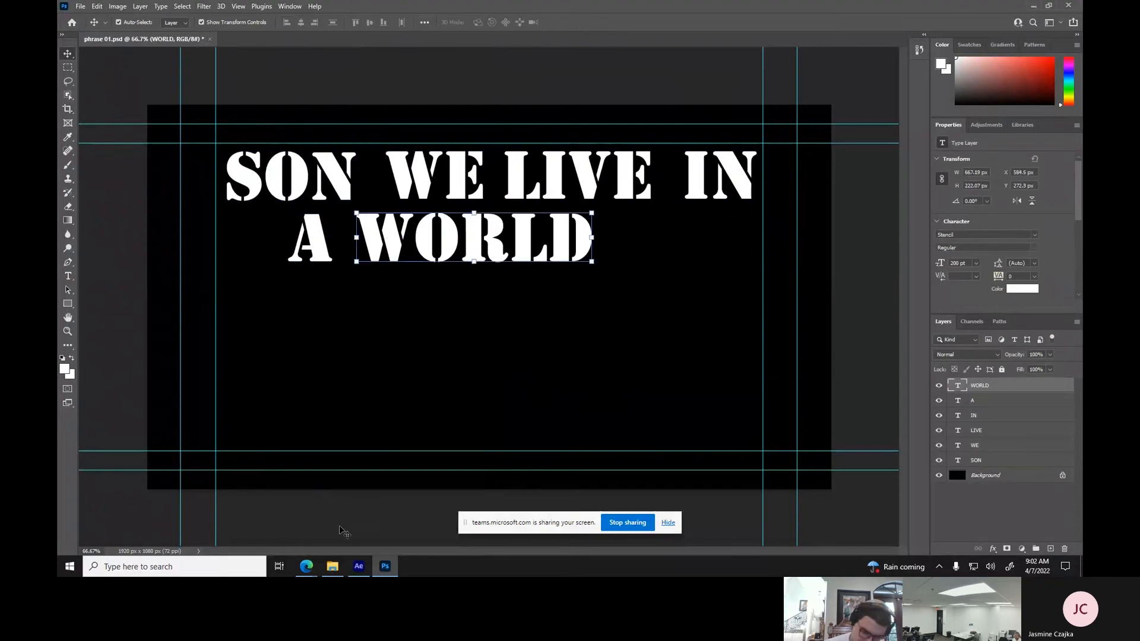
Switch to After Effects and play the monologue audio from 0;00;05;18 to hear the rest of the phrase.
left_click(358, 566)
left_click(455, 396)
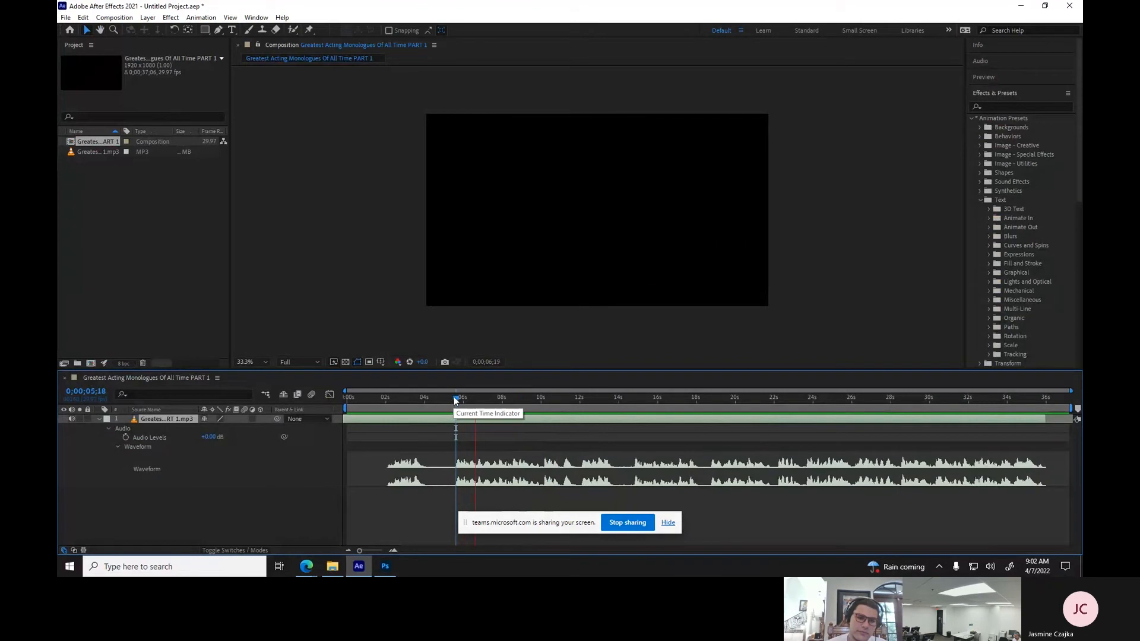
key("space")
Switch back to Photoshop, add a text layer reading THAT and place it below A WORLD, aligned with the left edge of SON.
left_click(380, 564)
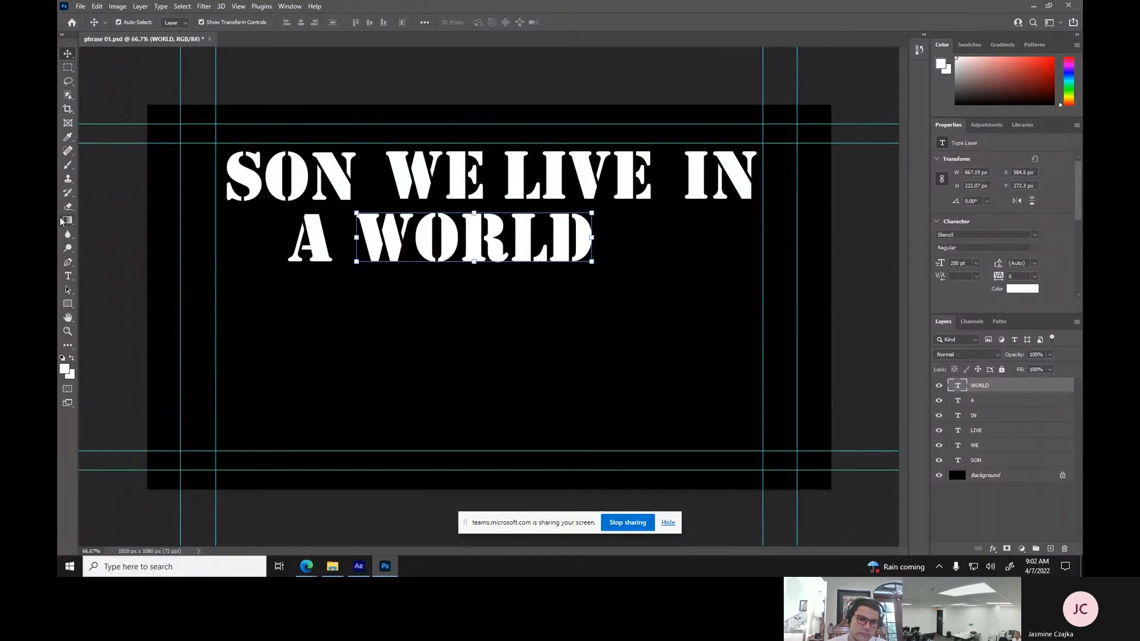
left_click(67, 276)
left_click(314, 352)
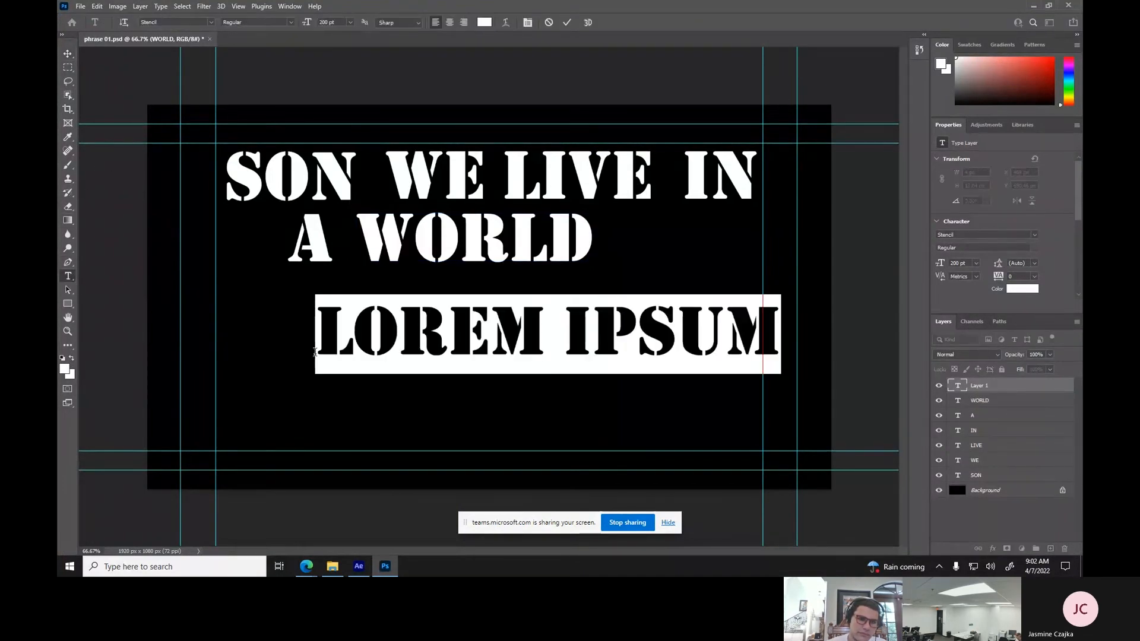
type("THAT")
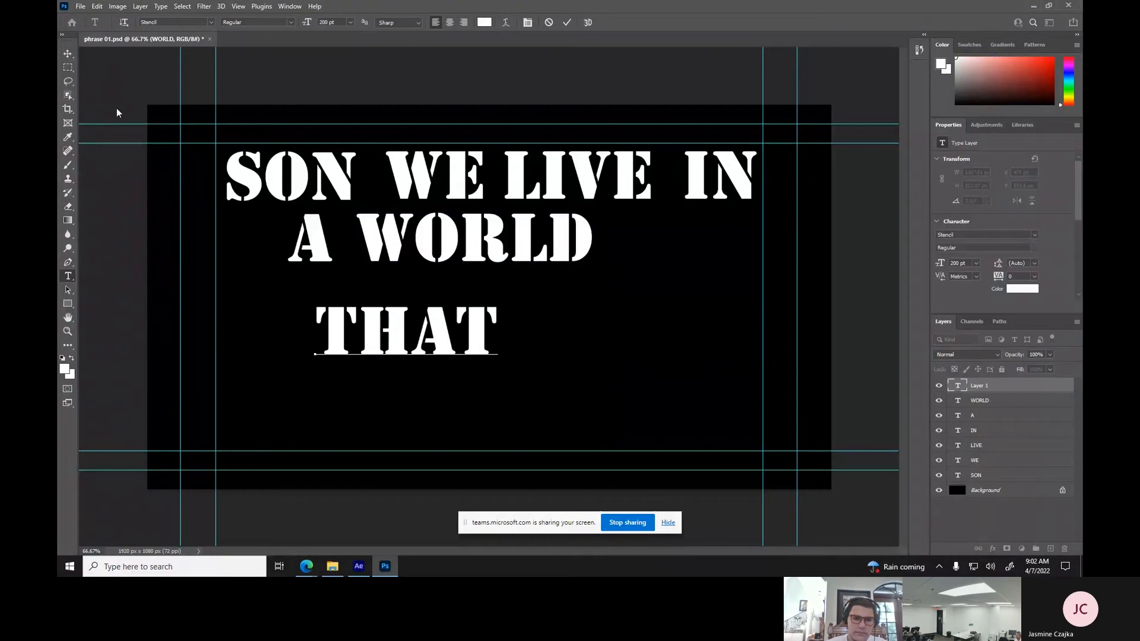
left_click(66, 57)
left_click_drag(382, 315, 308, 298)
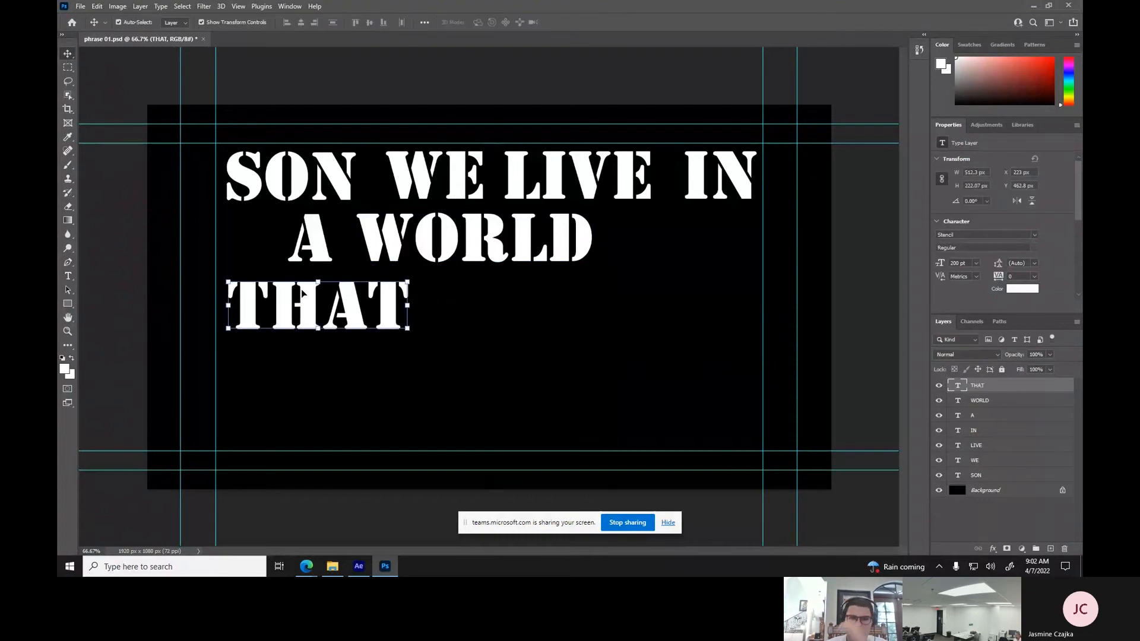
Add a text layer reading HAS and place it to the right of THAT on the third row.
left_click(69, 276)
left_click(323, 372)
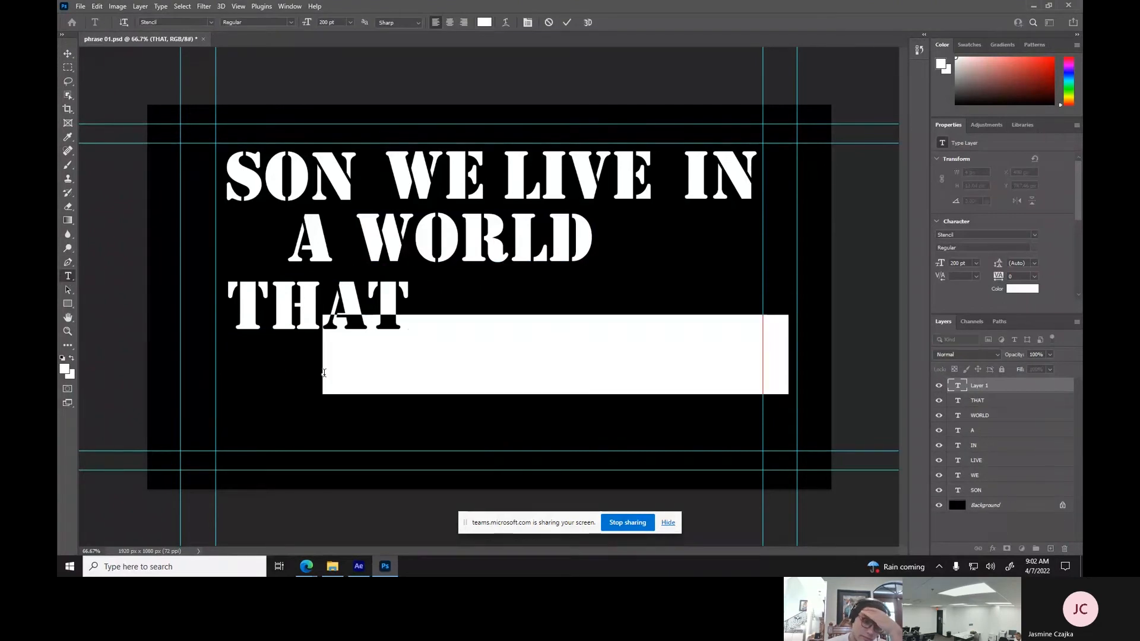
type("HAS")
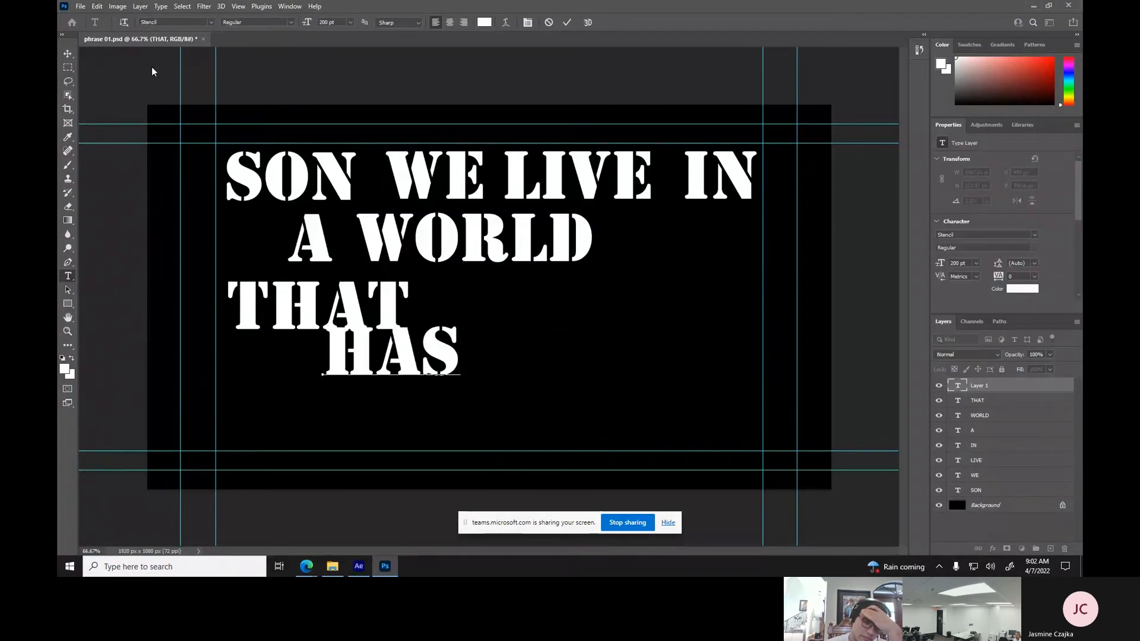
left_click(68, 54)
left_click_drag(344, 351, 444, 309)
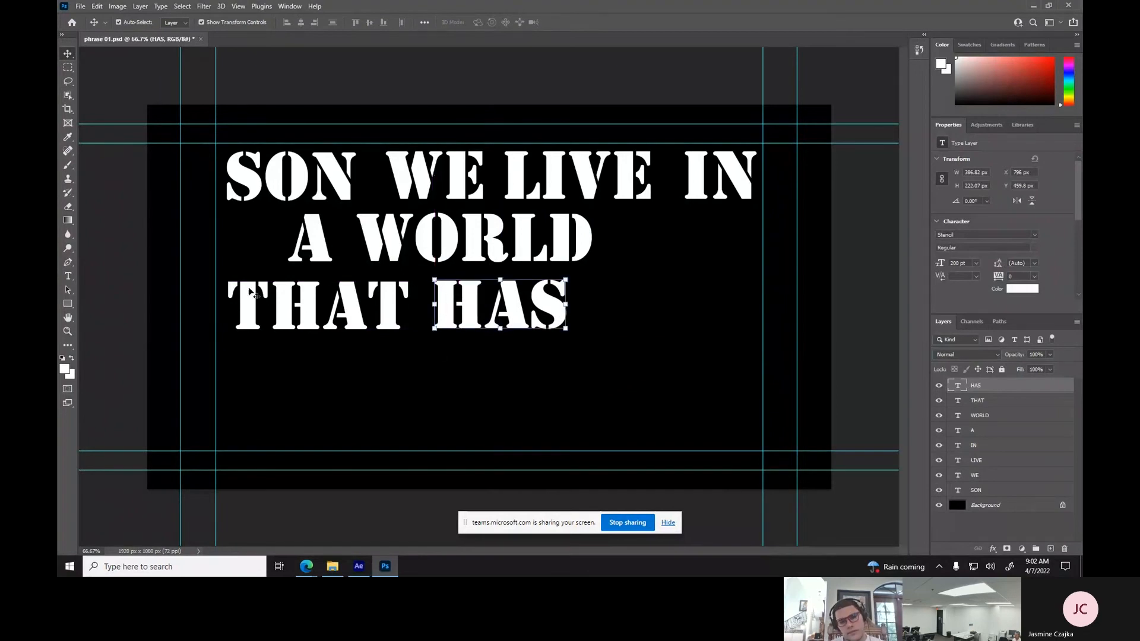
left_click_drag(456, 308, 456, 310)
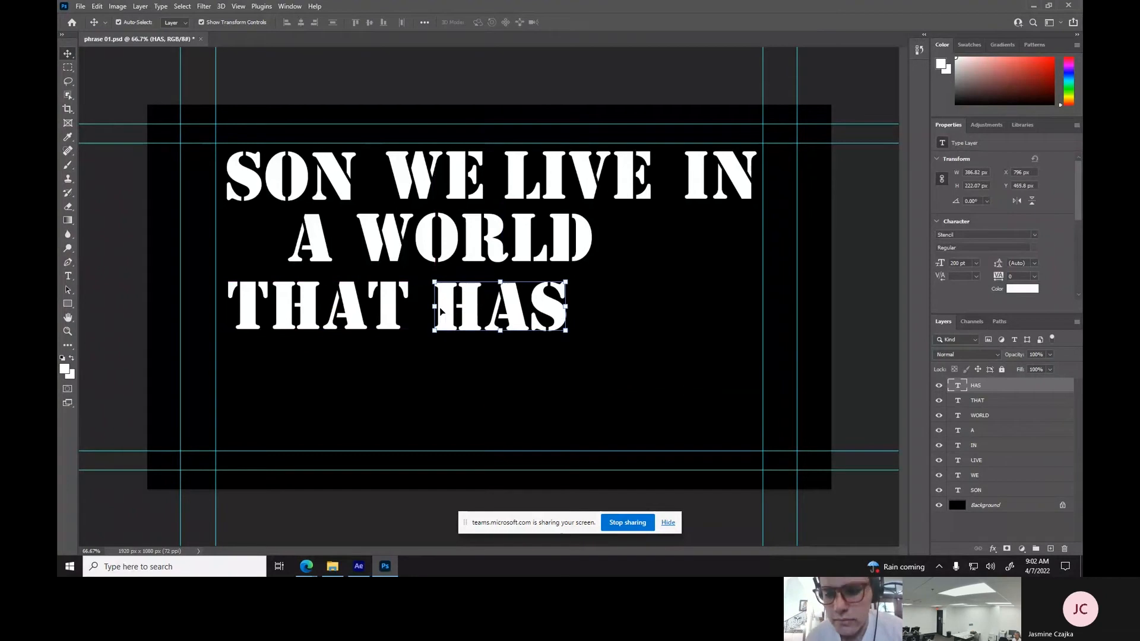
Add a text layer reading WALLS below THAT HAS and set its font size to 300 pt.
left_click(67, 276)
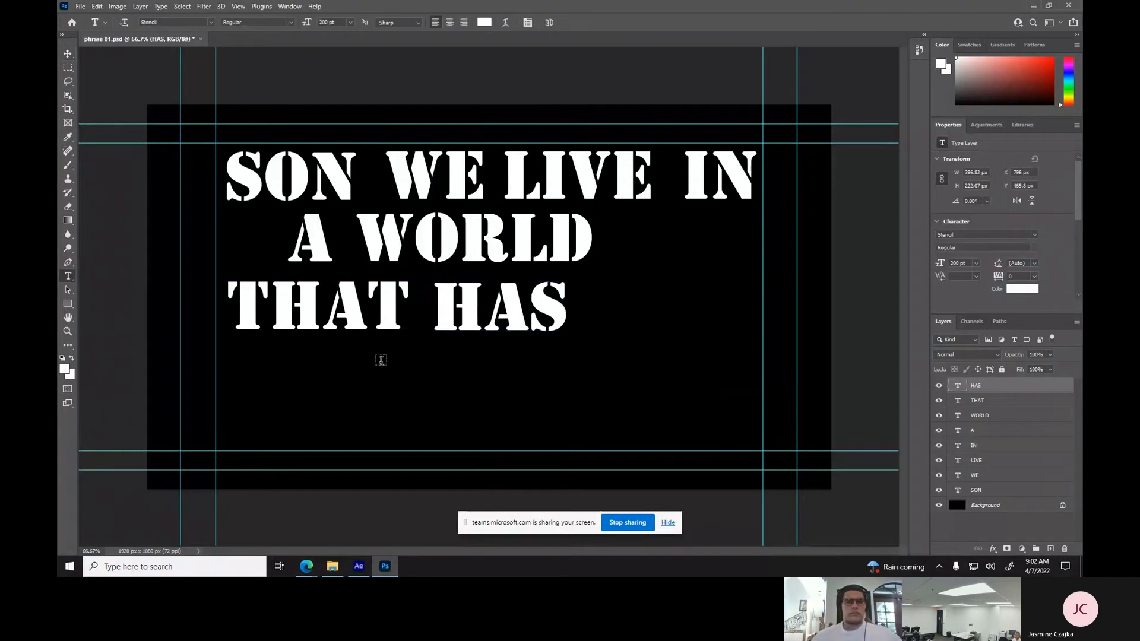
left_click(352, 403)
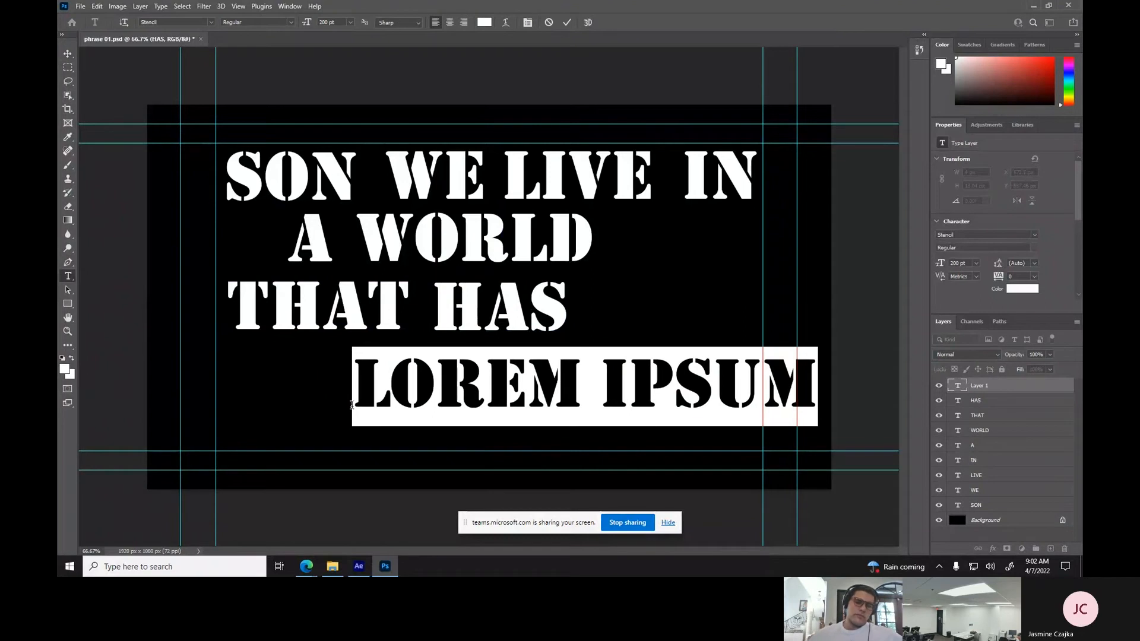
type("WALLS")
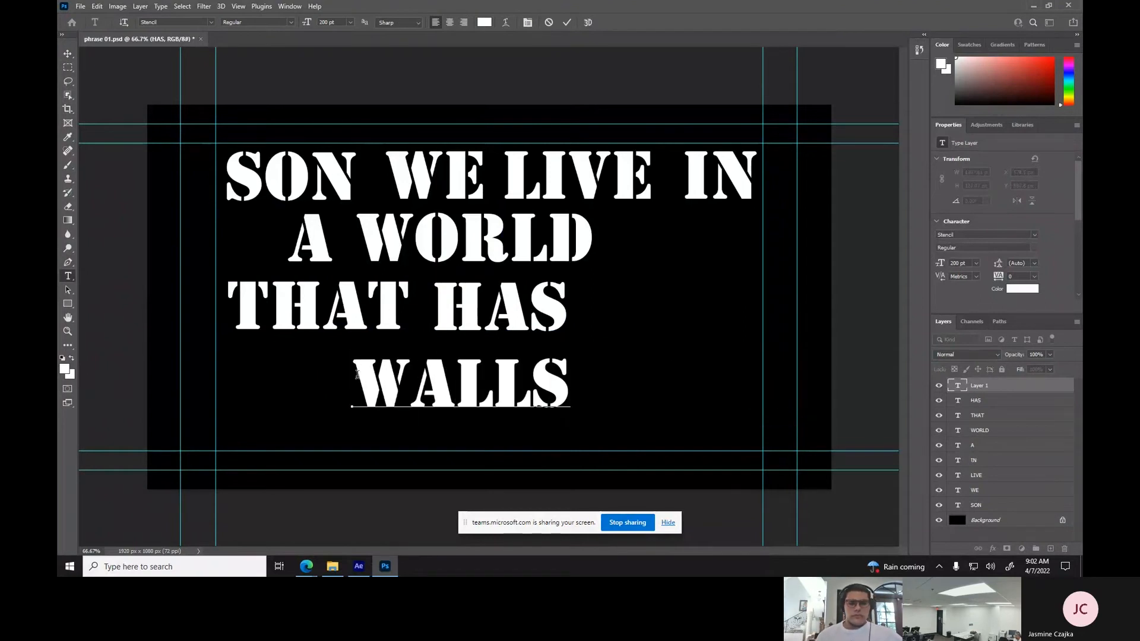
left_click_drag(356, 368, 613, 386)
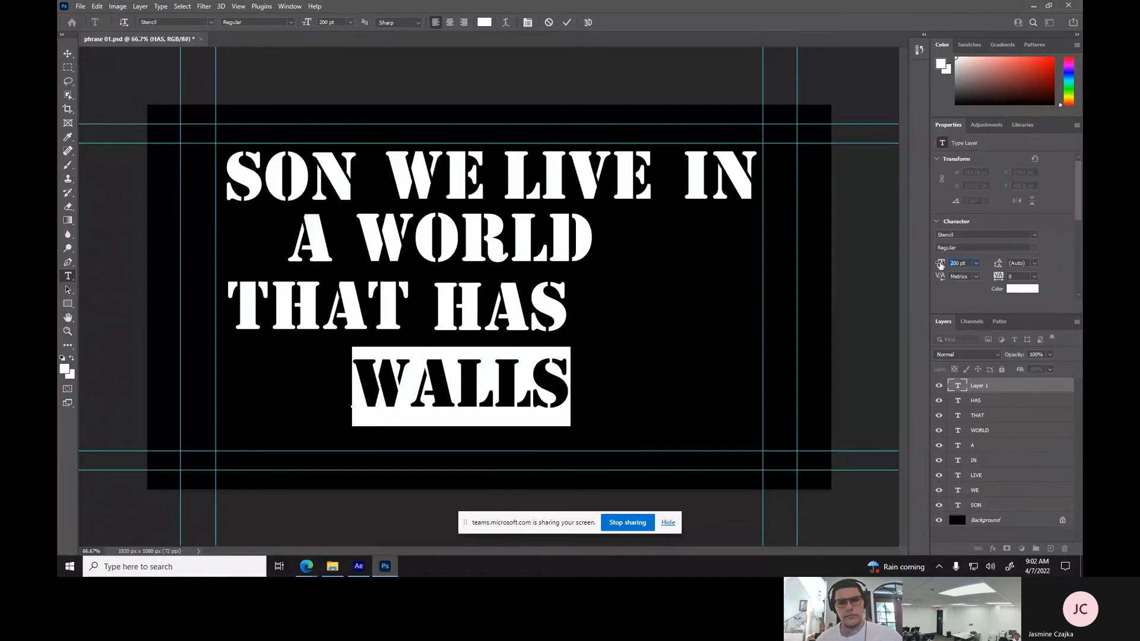
key("Return")
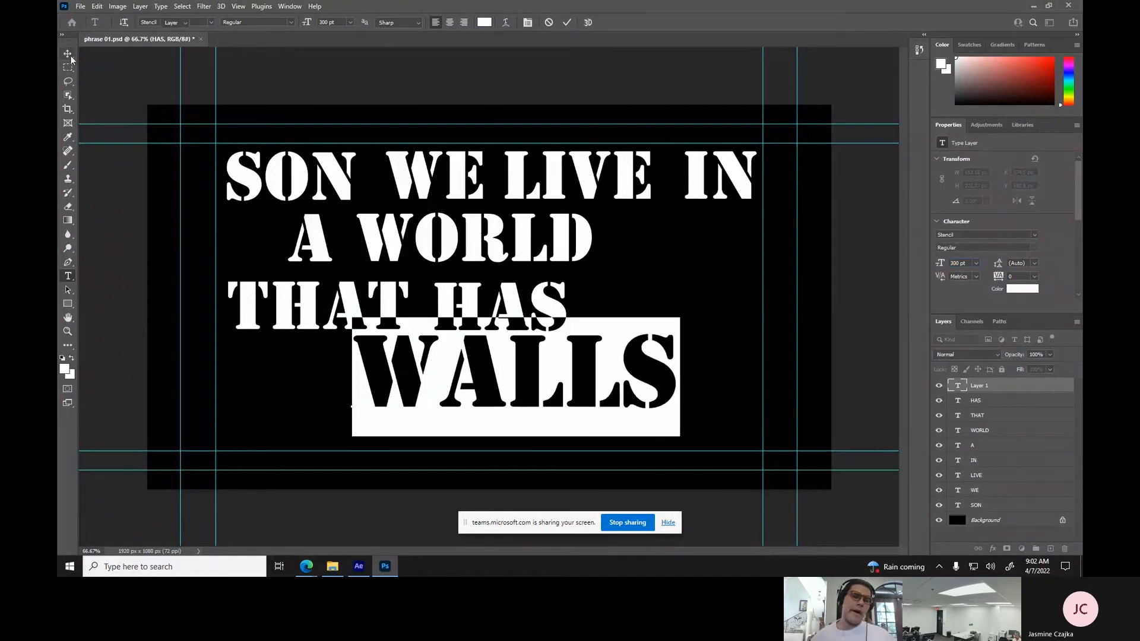
Move the word WALLS down and right into the lower right of the safe area, then deselect it.
left_click(68, 54)
left_click_drag(524, 378, 600, 402)
left_click(468, 100)
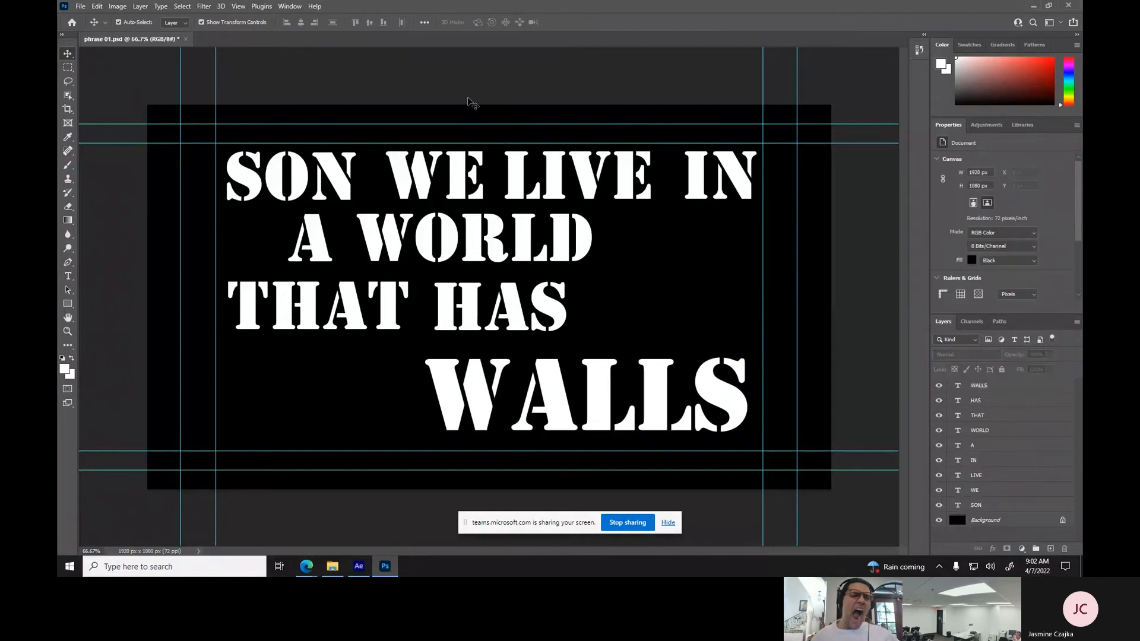
Save the document on the computer as a new Photoshop file named phrase 02 in the PSD COmps folder.
left_click(85, 9)
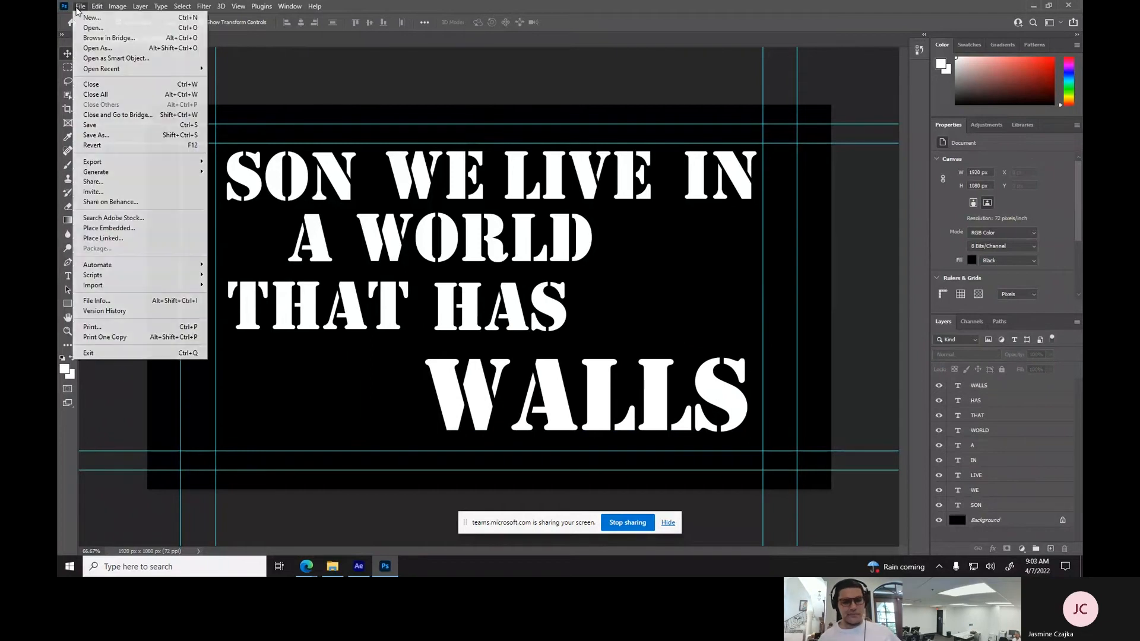
left_click(98, 135)
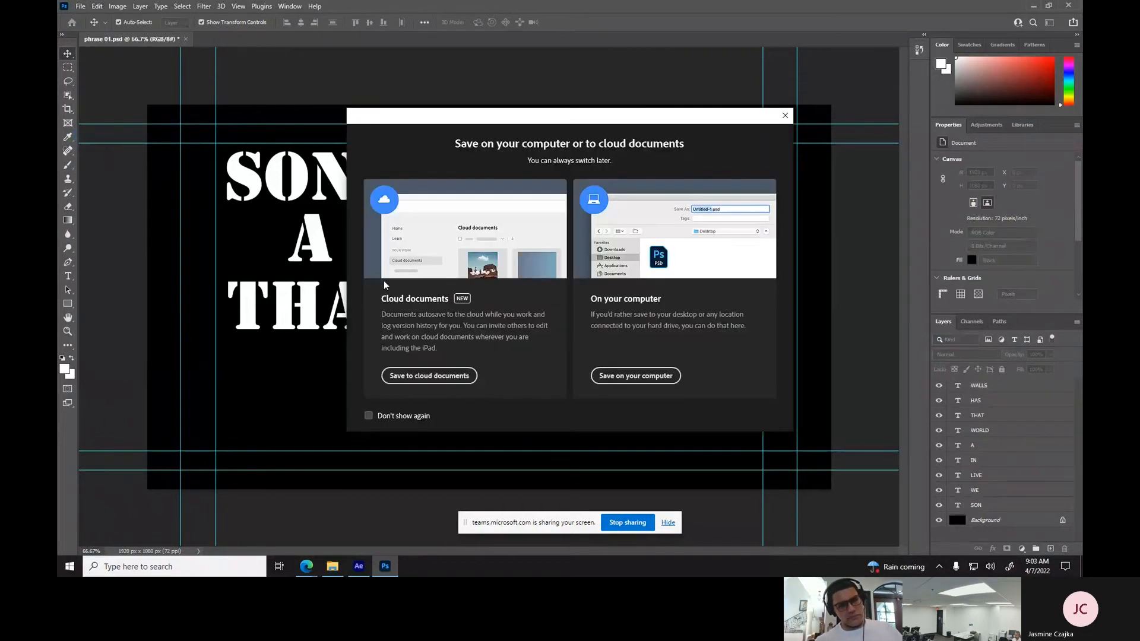
left_click(635, 375)
left_click(179, 78)
left_click(194, 233)
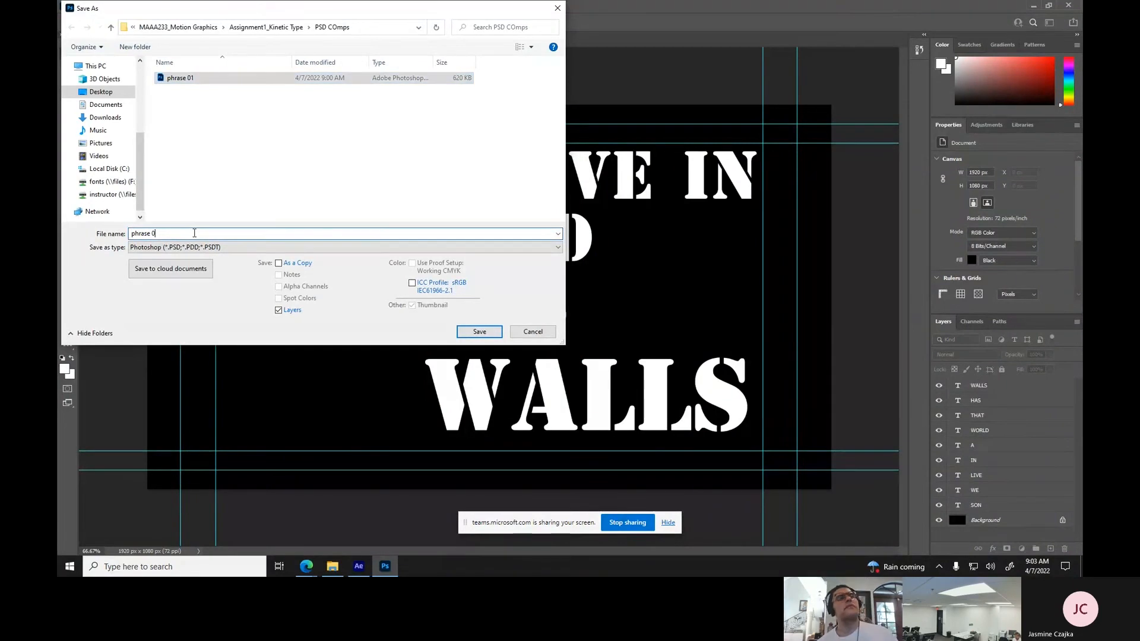
type("2")
left_click(478, 331)
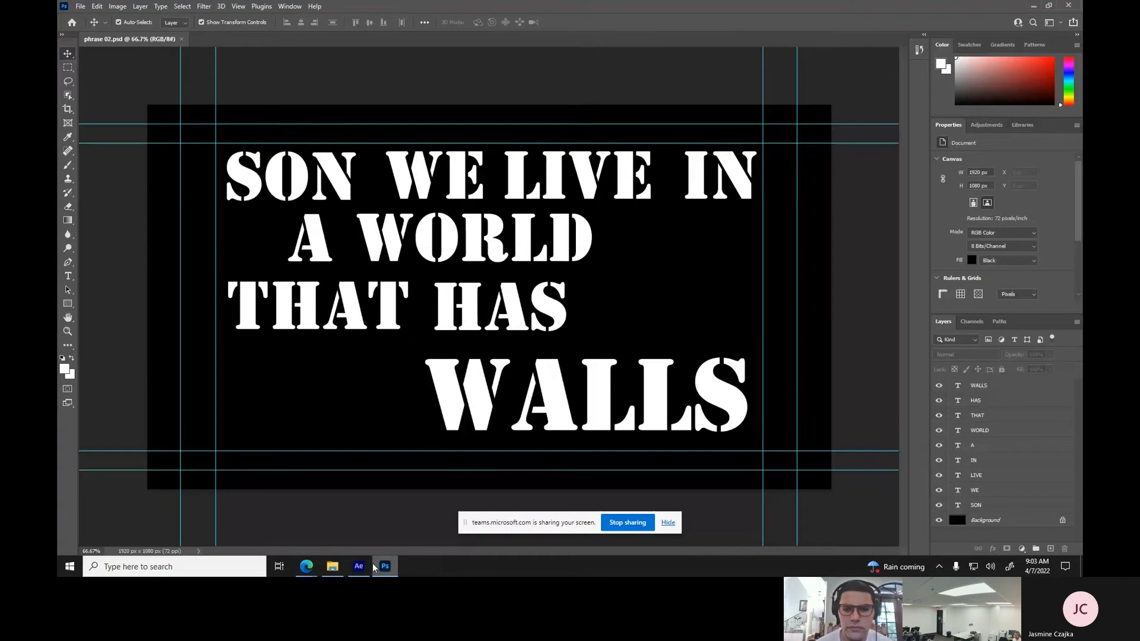
Switch to After Effects and start a file import from the PSD COmps folder inside Assignment1_Kinetic Type.
left_click(355, 568)
left_click_drag(496, 402, 379, 410)
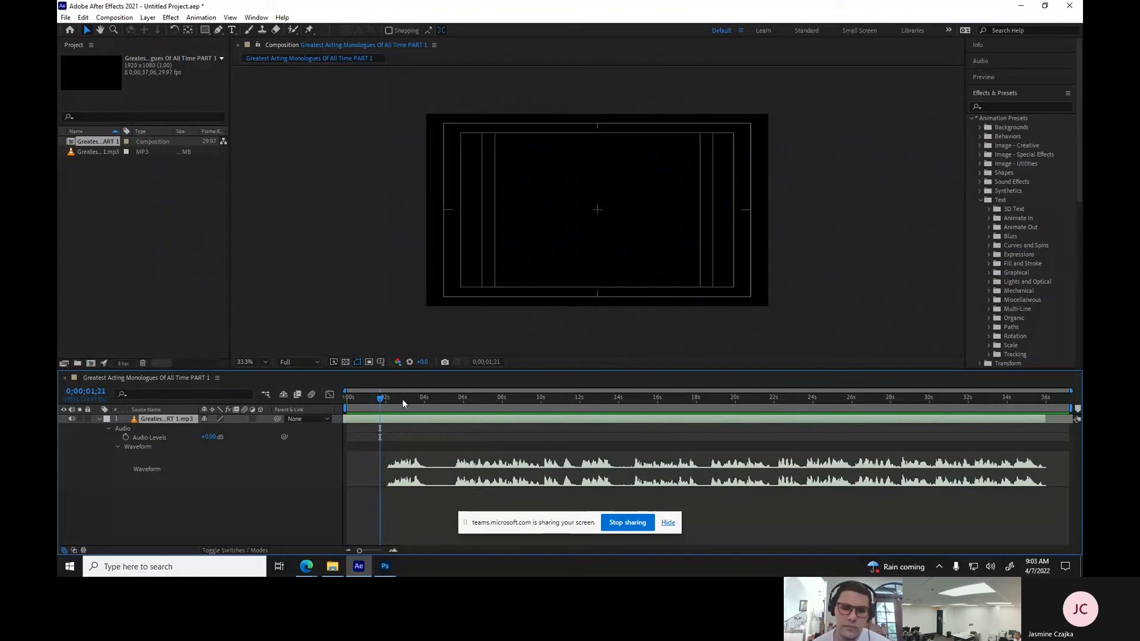
right_click(118, 216)
mouse_move(141, 271)
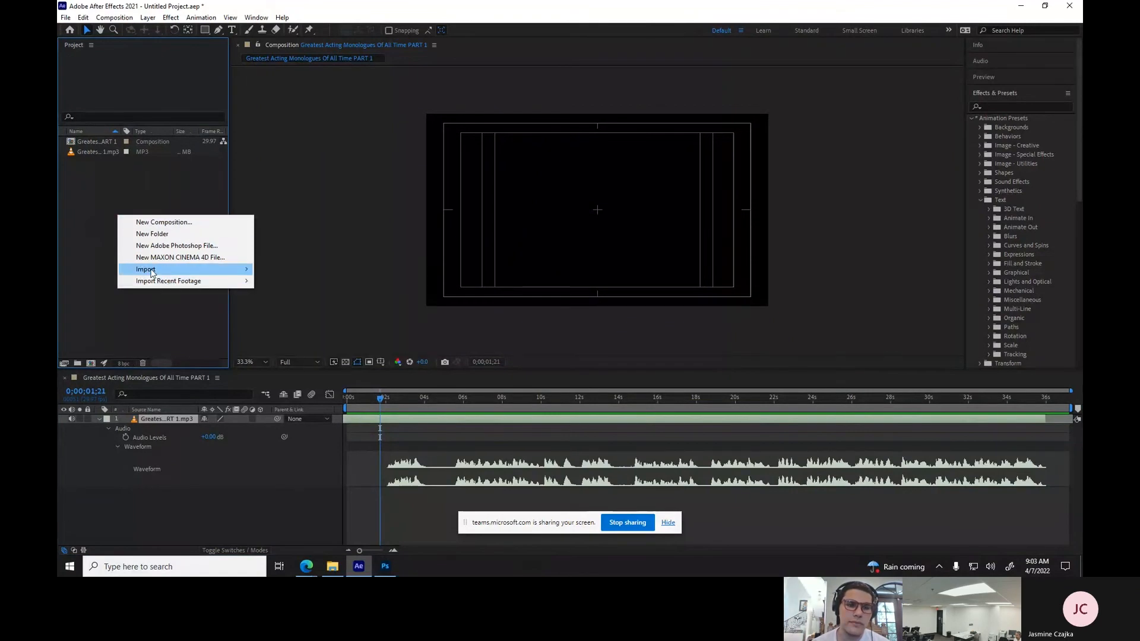
left_click(282, 266)
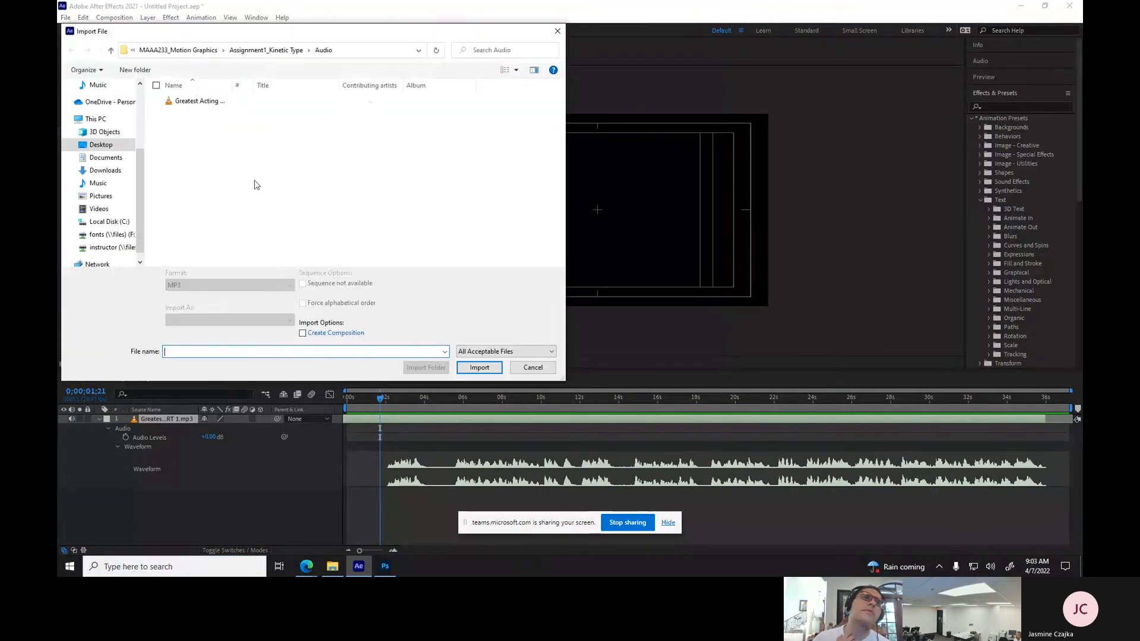
left_click(266, 50)
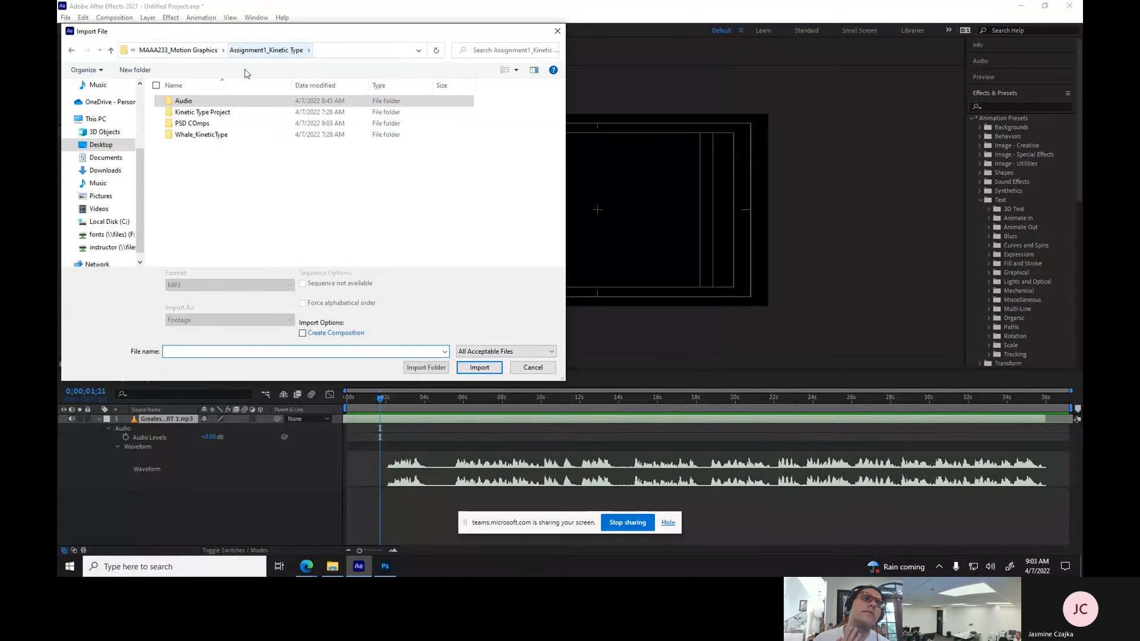
double_click(199, 123)
Import phrase 01 as Composition - Retain Layer Sizes with Photoshop Sequence turned off, accepting the layer options.
left_click(195, 102)
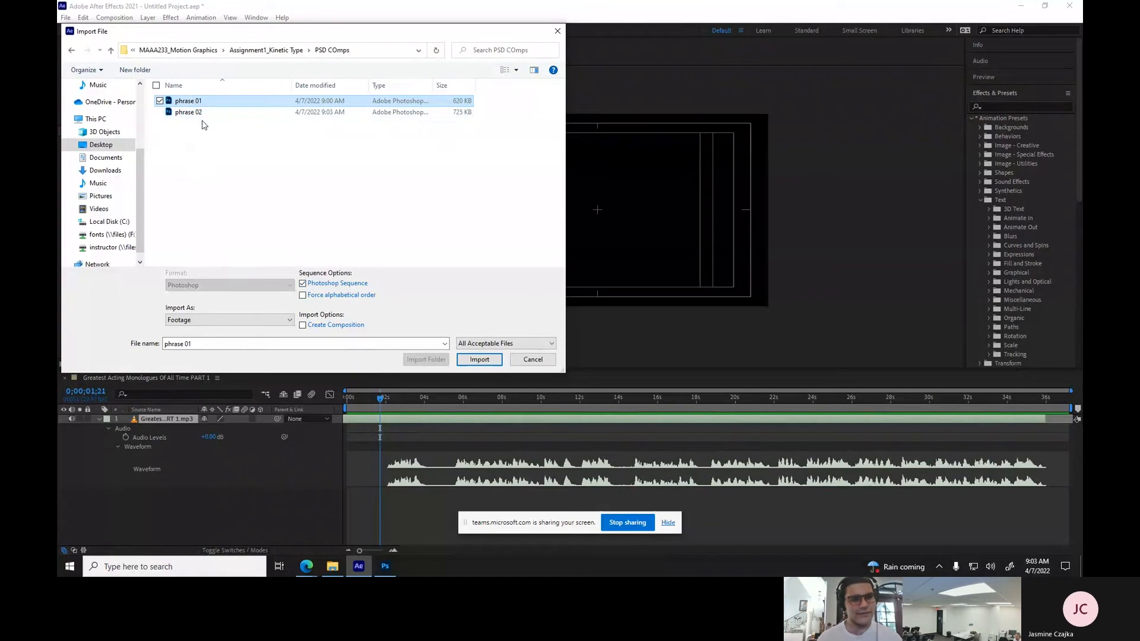
left_click(302, 286)
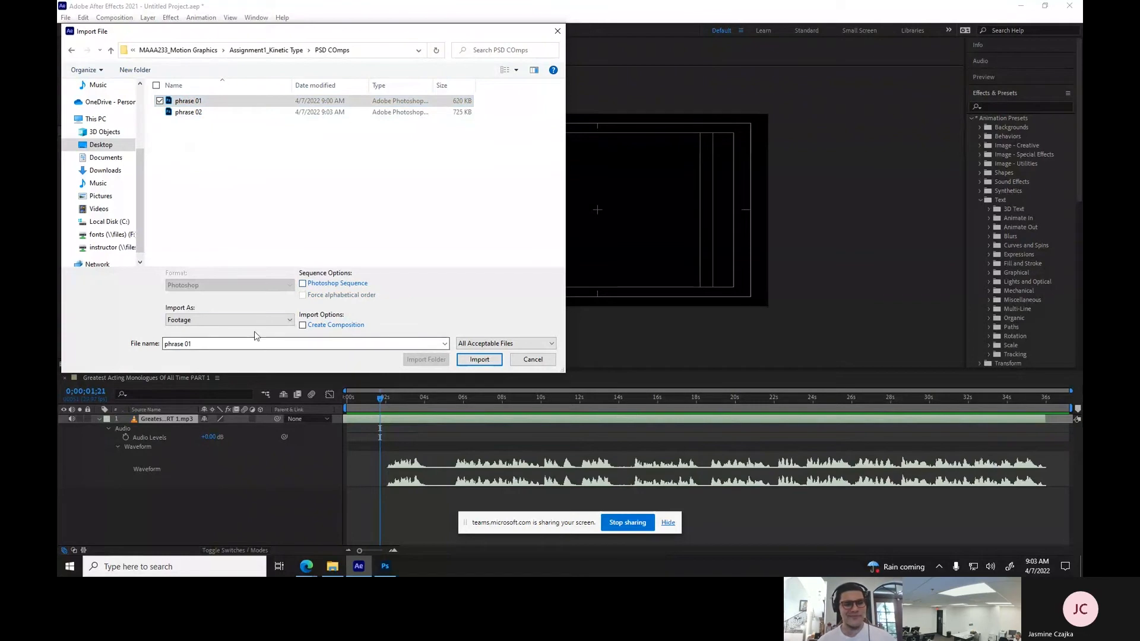
left_click(196, 319)
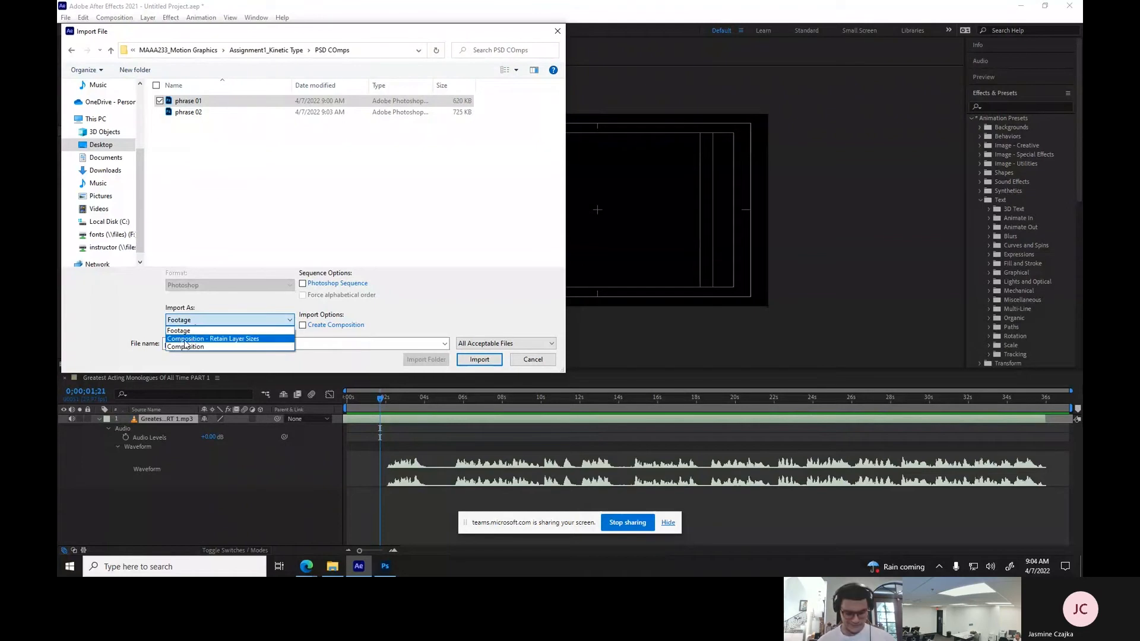
left_click(185, 340)
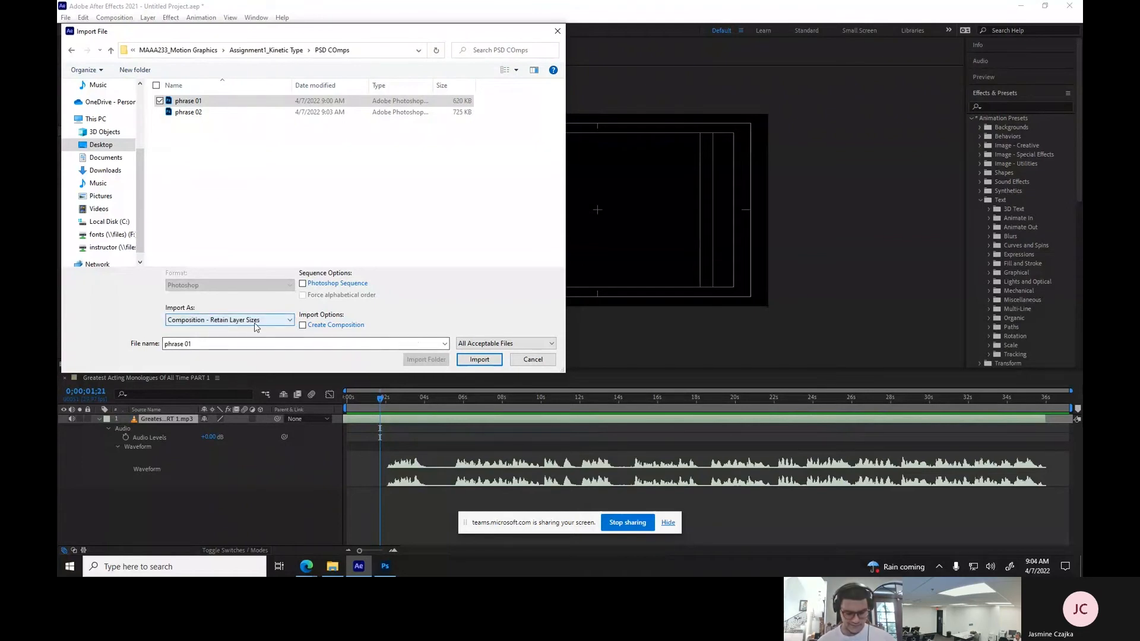
left_click(478, 359)
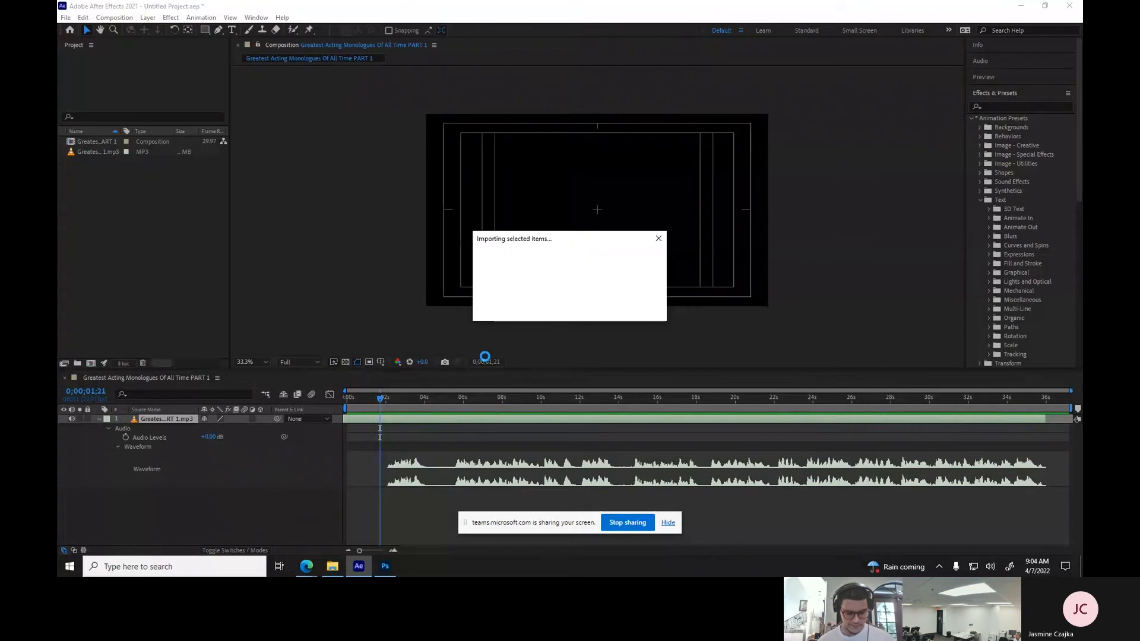
left_click(575, 344)
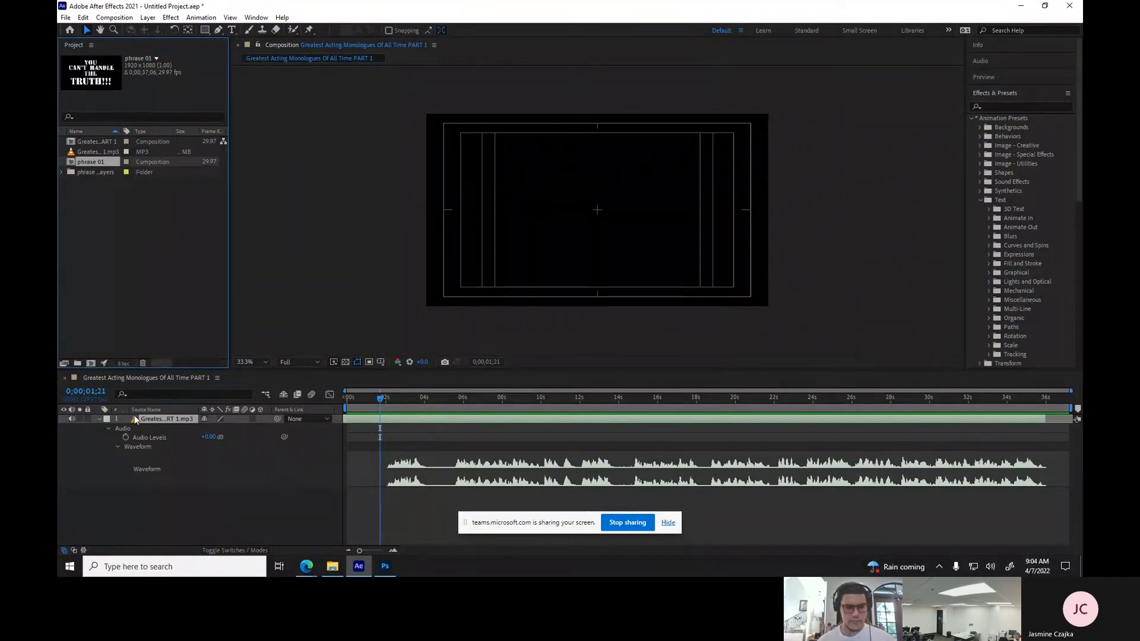
Open the phrase 01 composition and set its duration to 0;00;07;00.
double_click(89, 163)
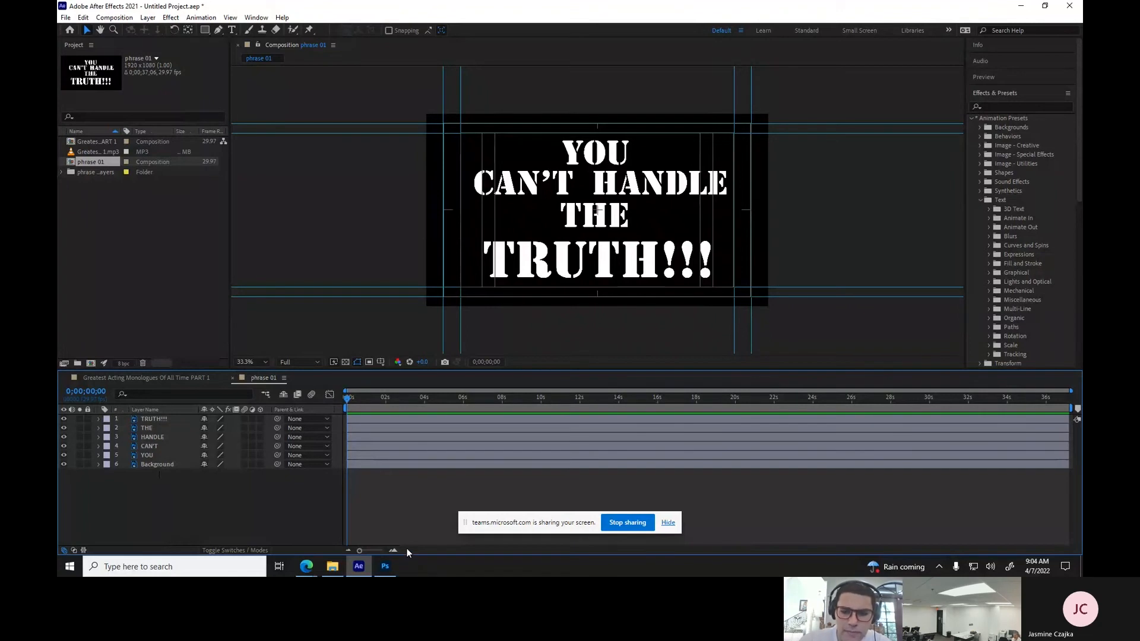
left_click(121, 20)
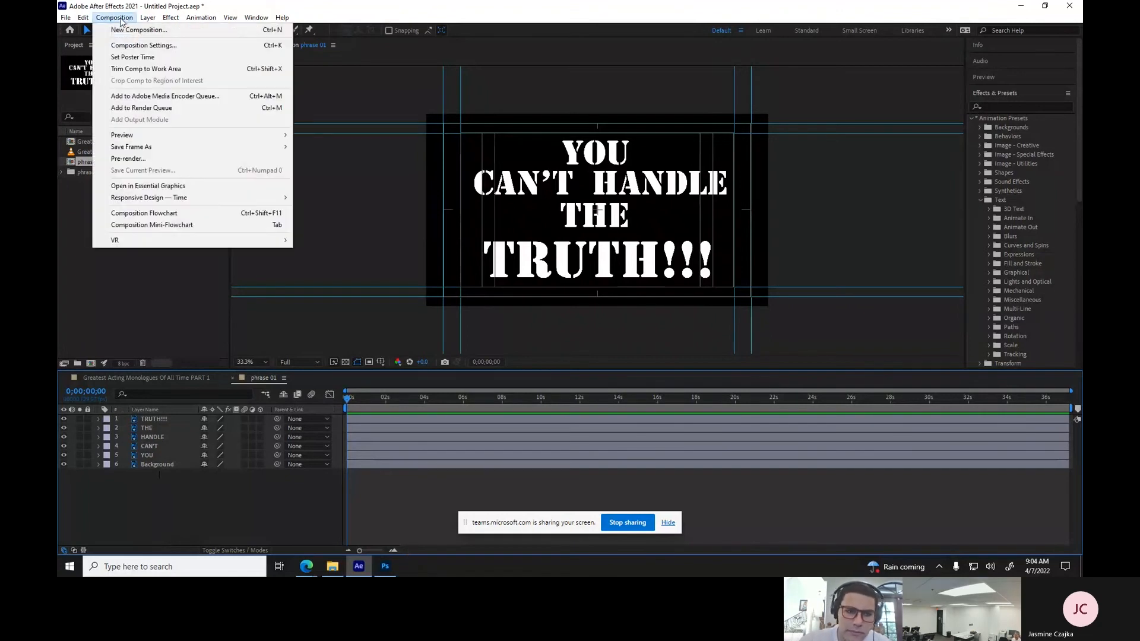
left_click(127, 45)
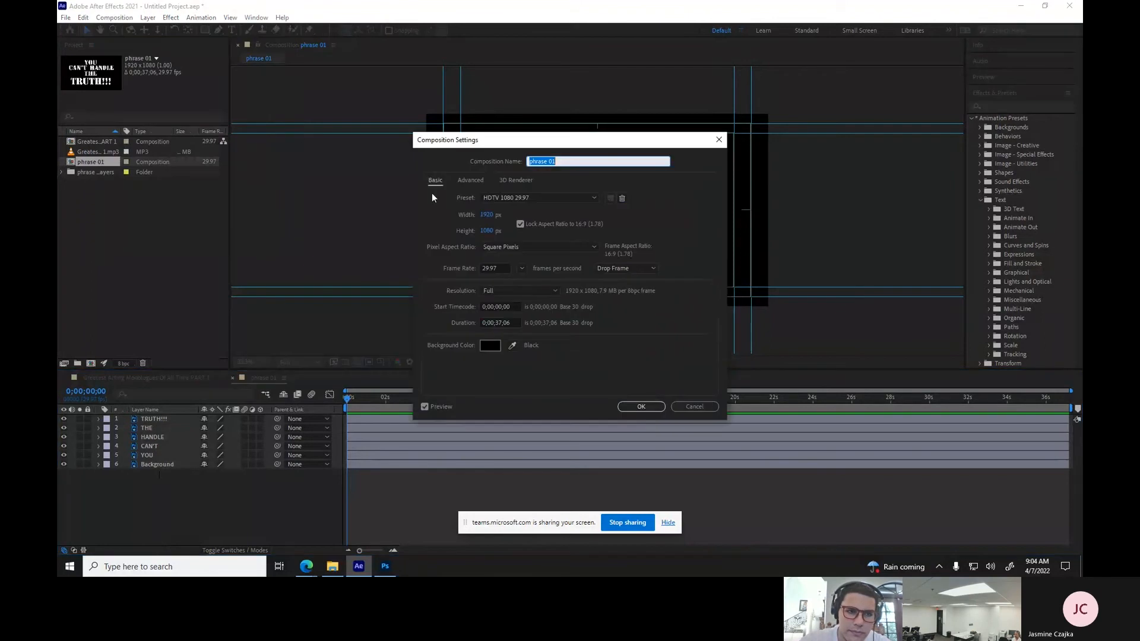
double_click(498, 323)
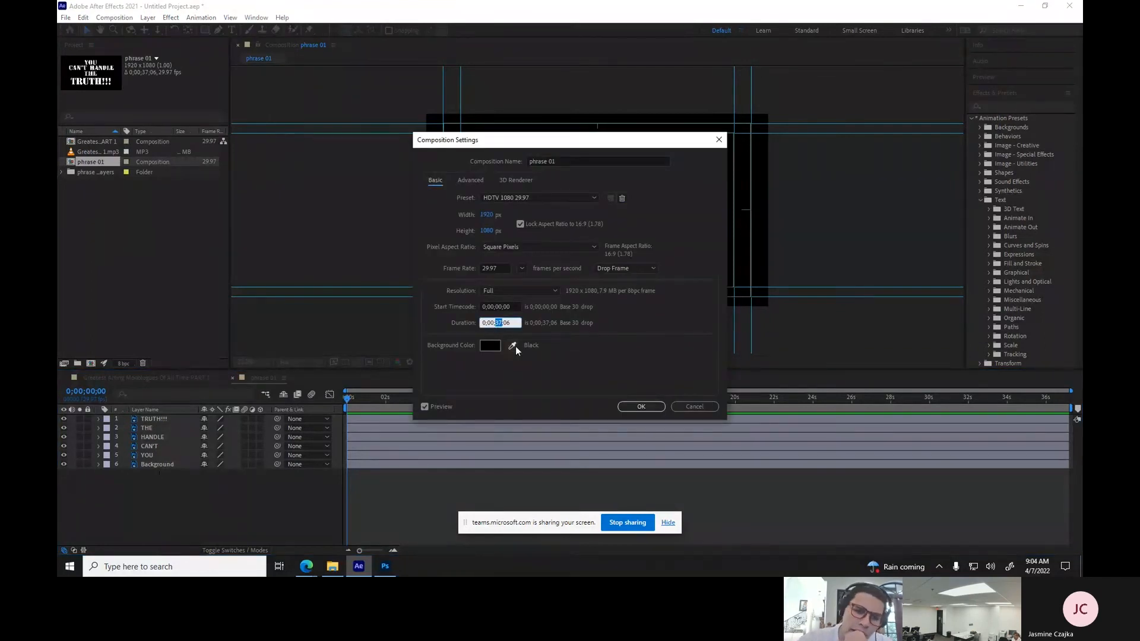
type("07")
left_click_drag(506, 323, 515, 322)
type("0")
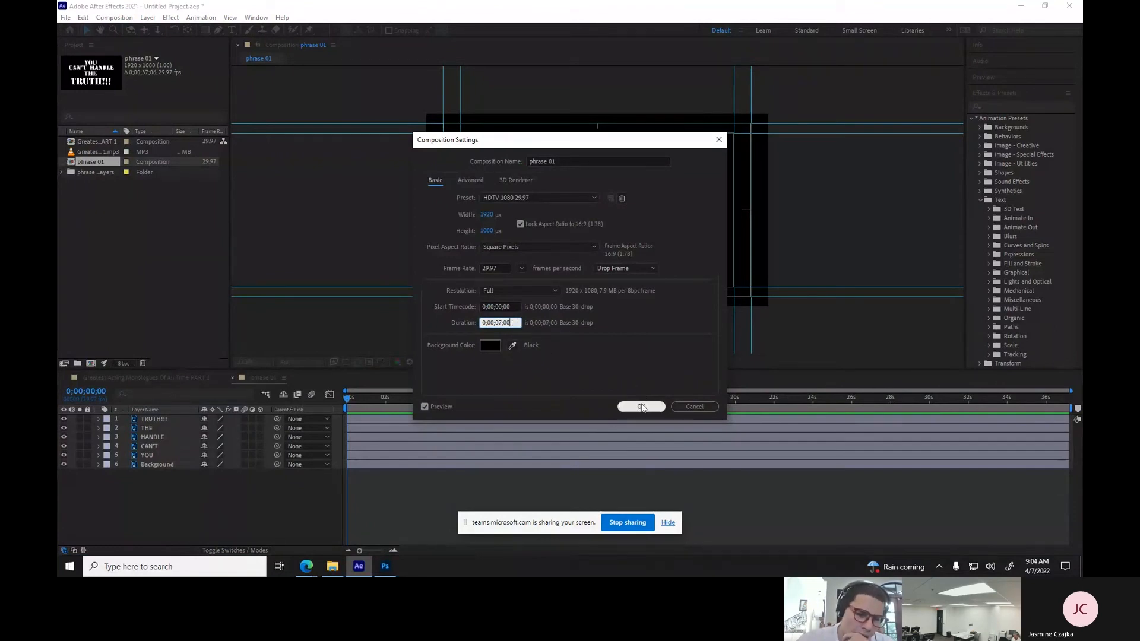
left_click(641, 406)
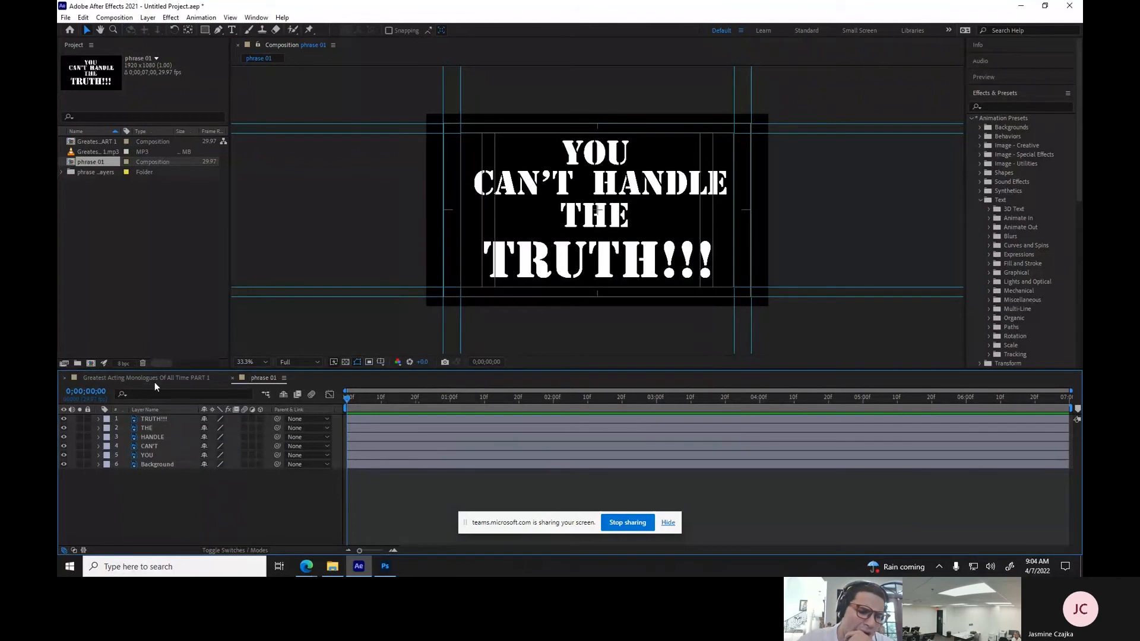
Add phrase 01 above the audio in the Greatest Acting Monologues composition and slide its layer to start at about 0;00;01;21.
left_click(135, 378)
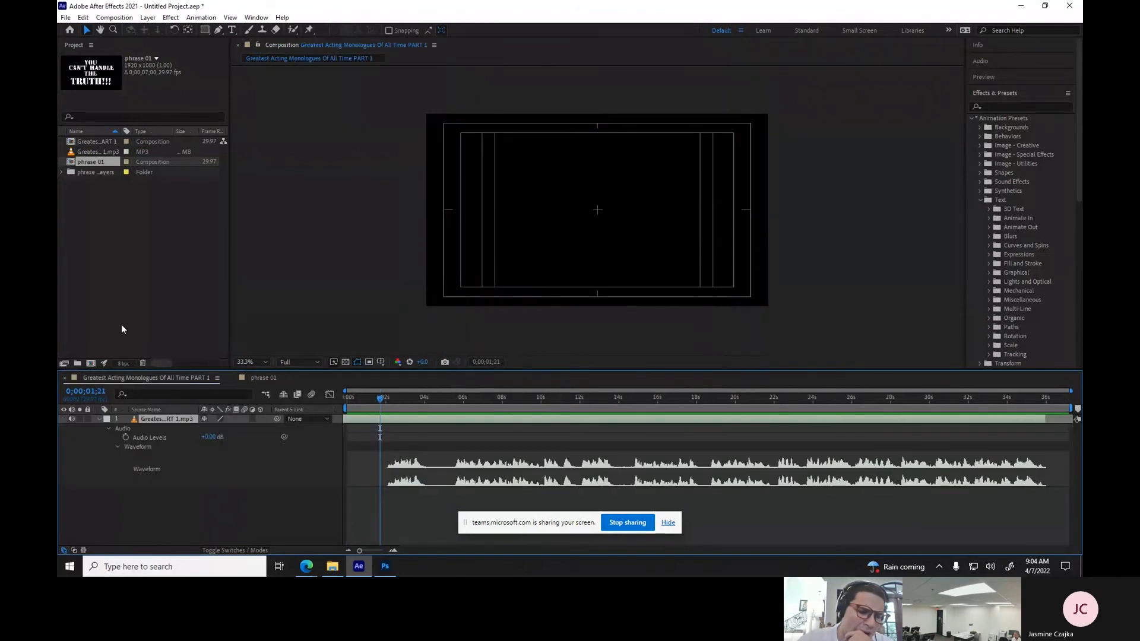
left_click_drag(86, 161, 120, 415)
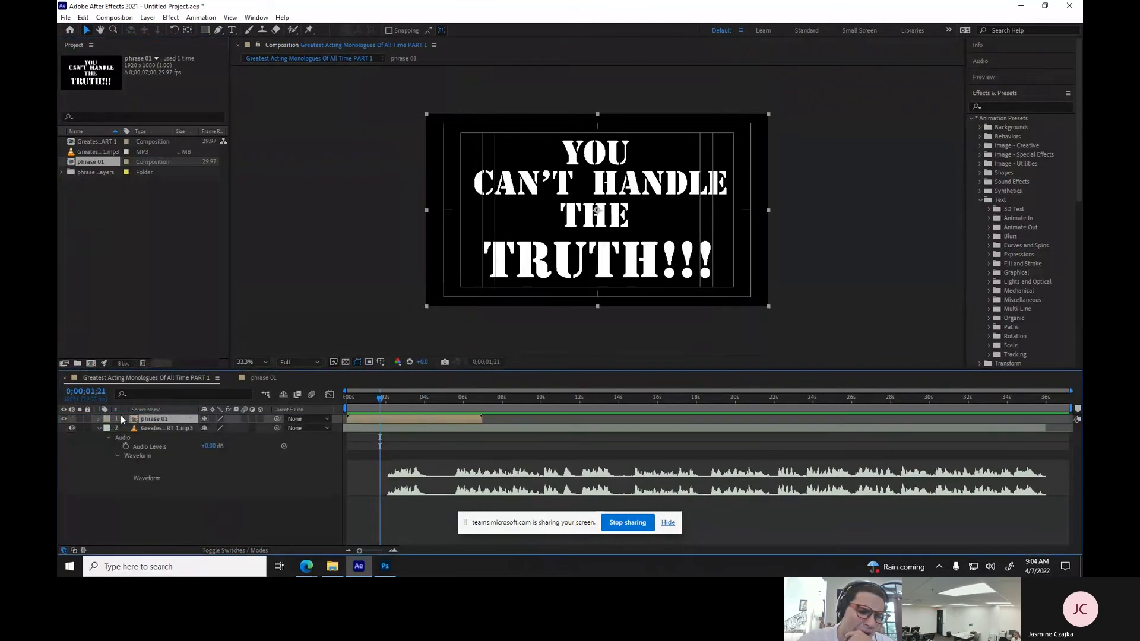
left_click_drag(410, 416, 444, 416)
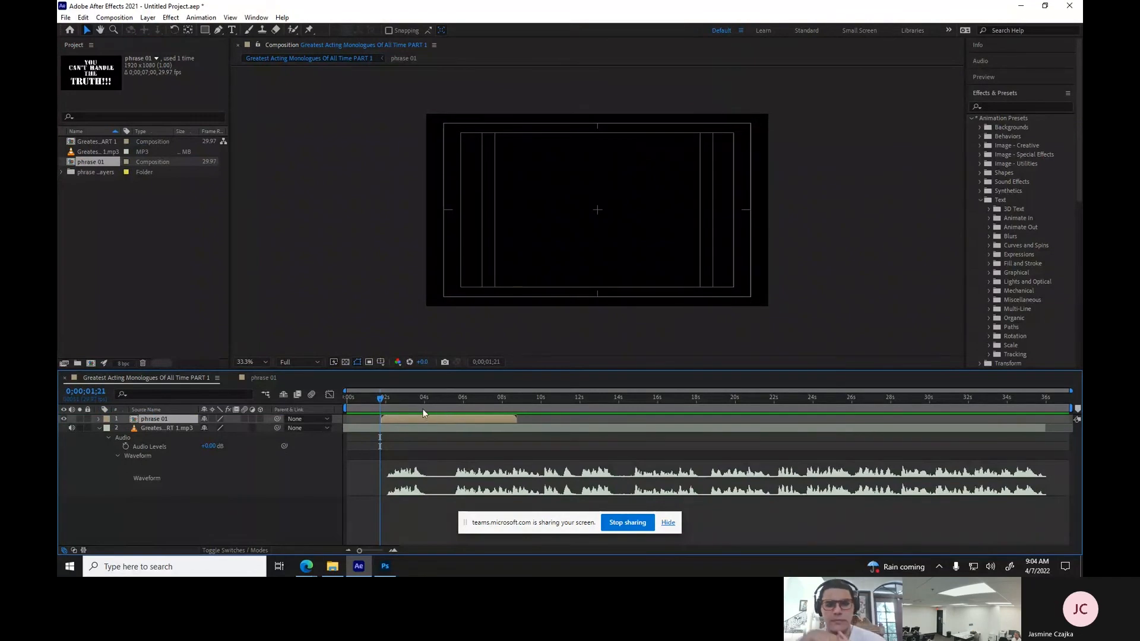
Duplicate the monologue audio layer and split the copy at 0;00;04;26, just after the first phrase.
left_click_drag(381, 398, 441, 407)
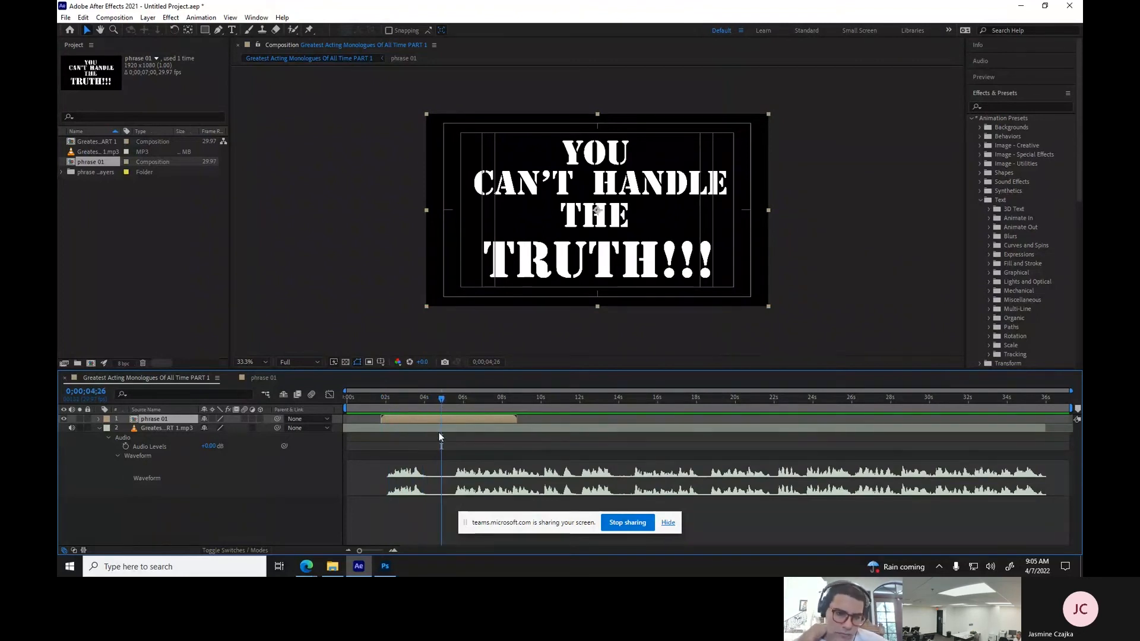
left_click(439, 429)
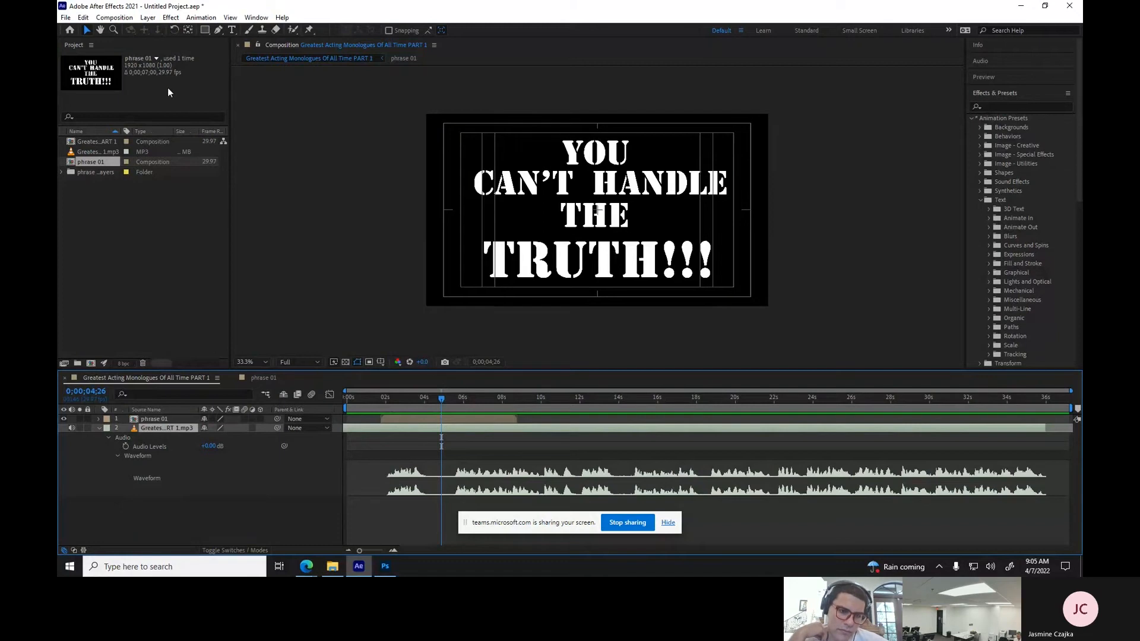
left_click(84, 18)
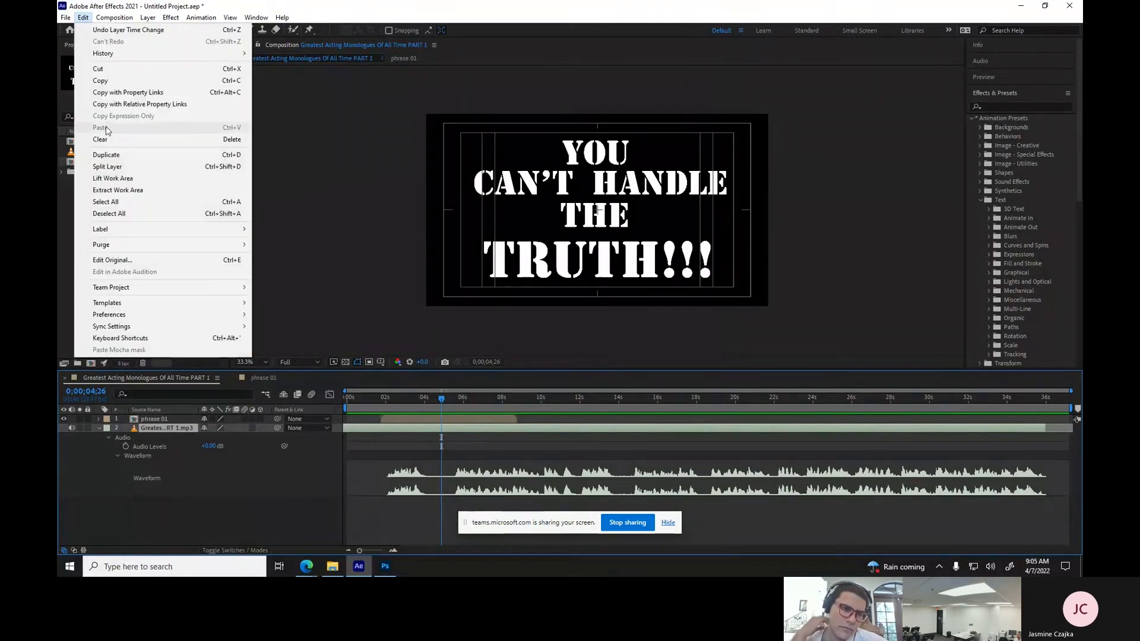
left_click(106, 155)
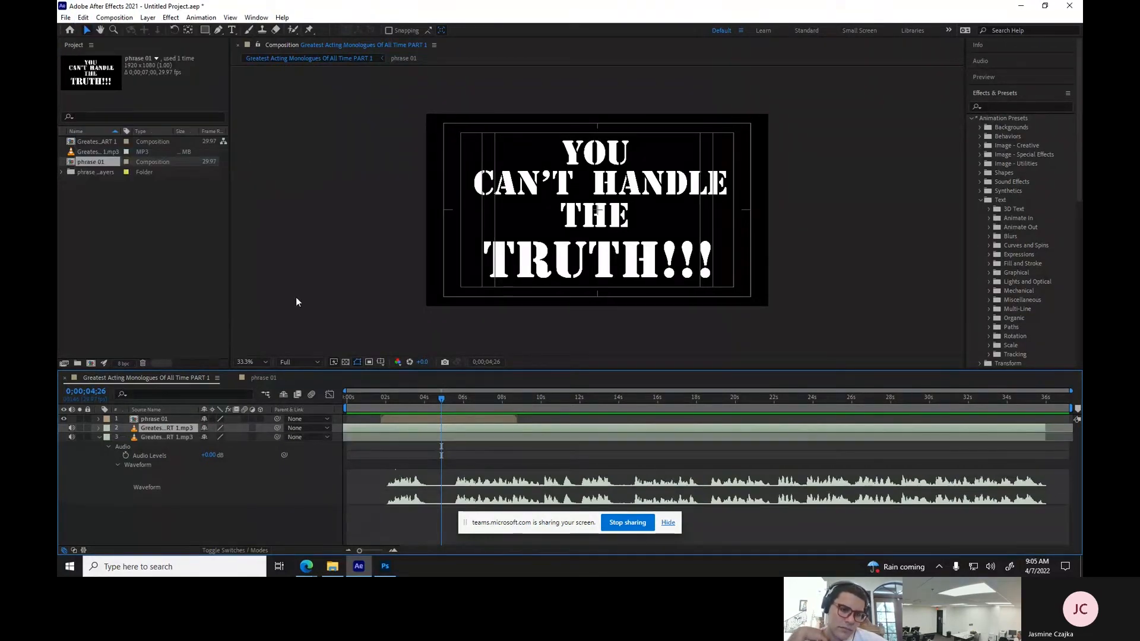
left_click(84, 17)
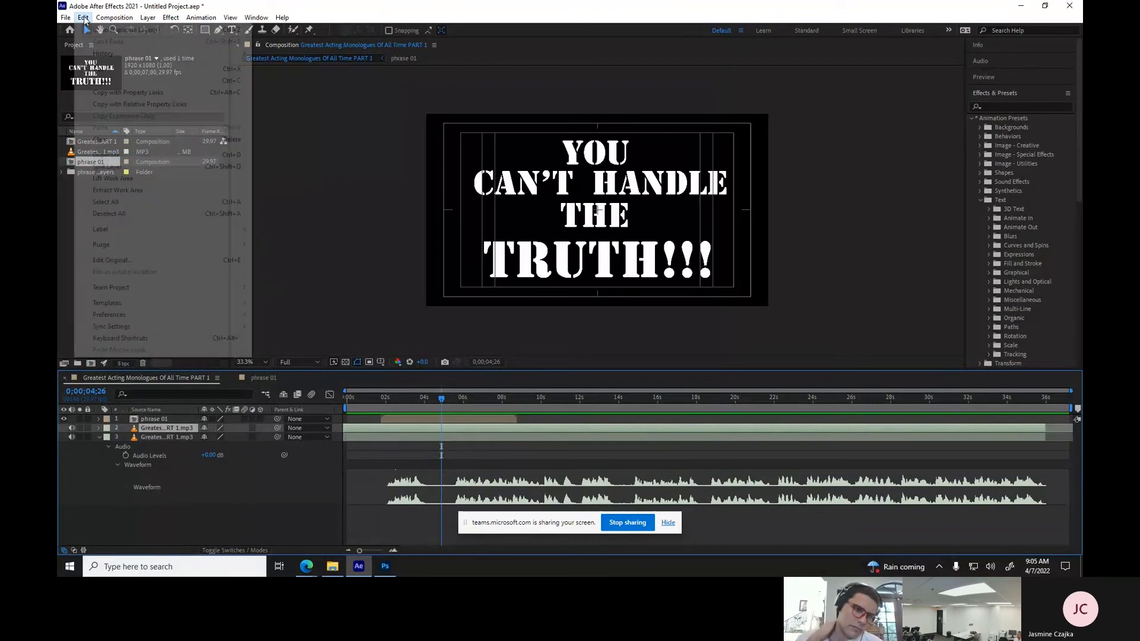
left_click(106, 155)
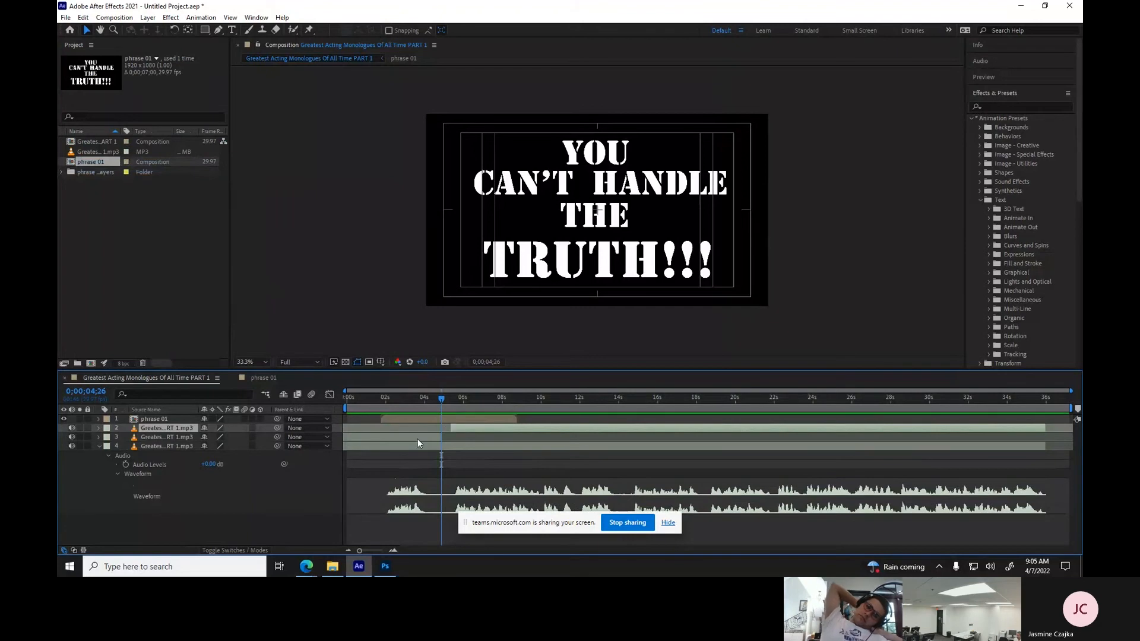
Cut the first-phrase audio segment out of the monologue composition and paste it into the phrase 01 composition.
left_click(398, 438)
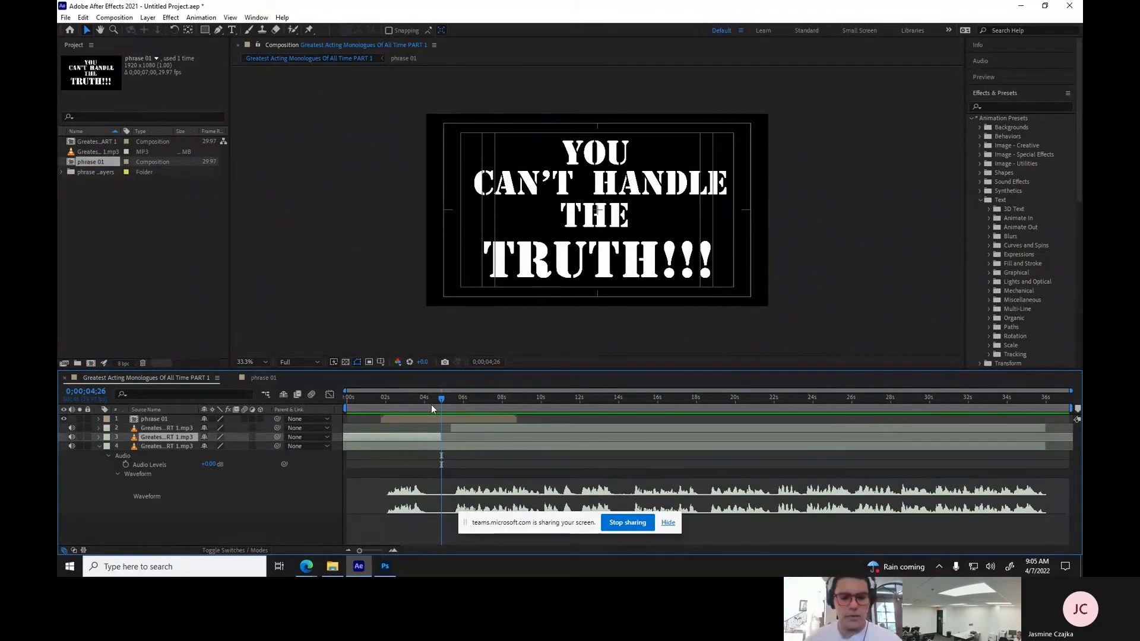
left_click_drag(439, 398, 369, 398)
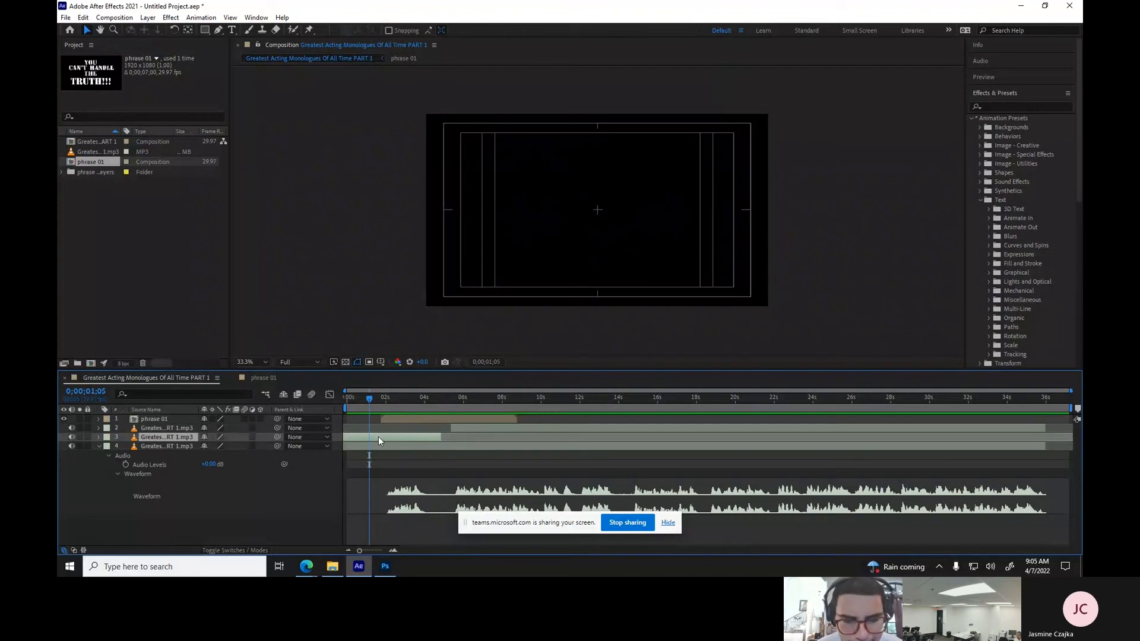
key("Delete")
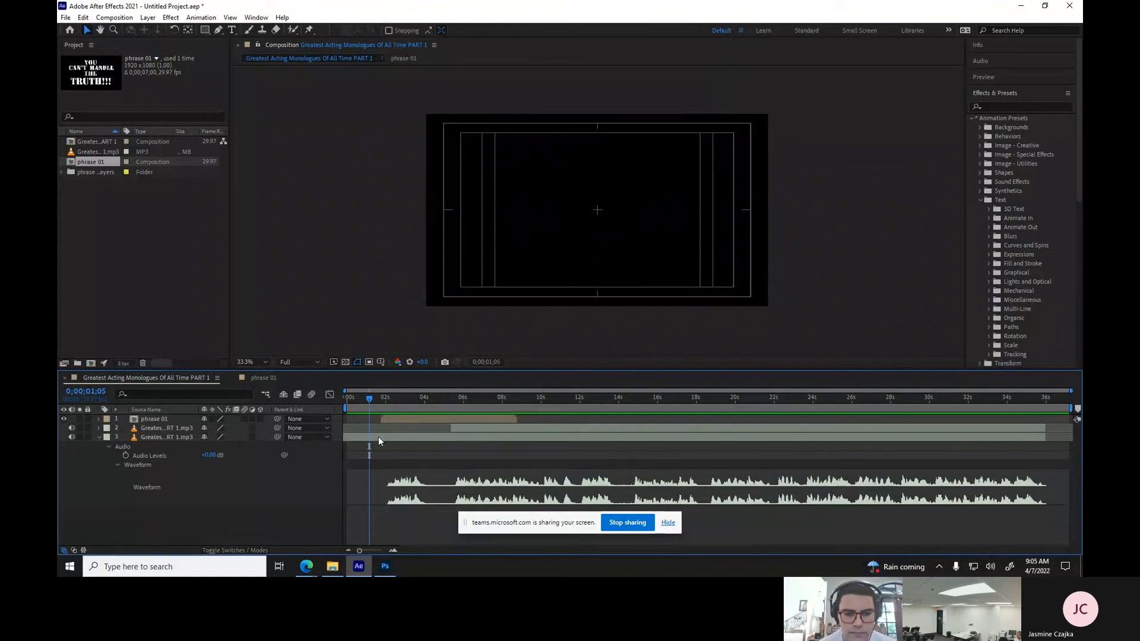
left_click(261, 379)
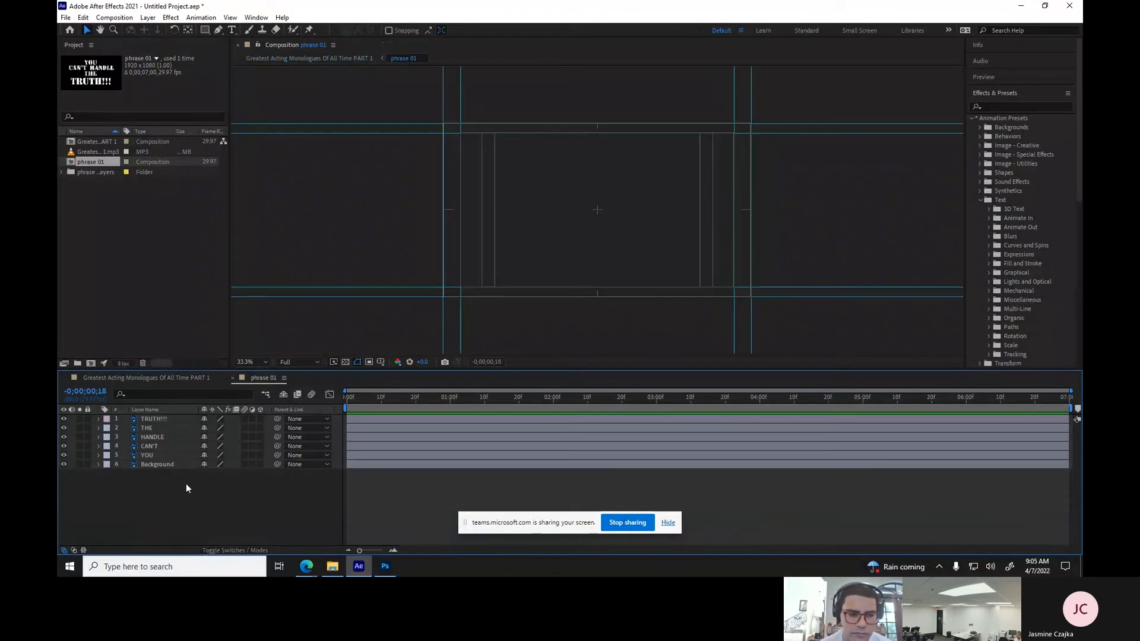
key("ctrl+v")
Reveal the pasted audio's waveform and slide the clip so its speech begins at about 0;00;00;25.
left_click_drag(351, 419, 529, 418)
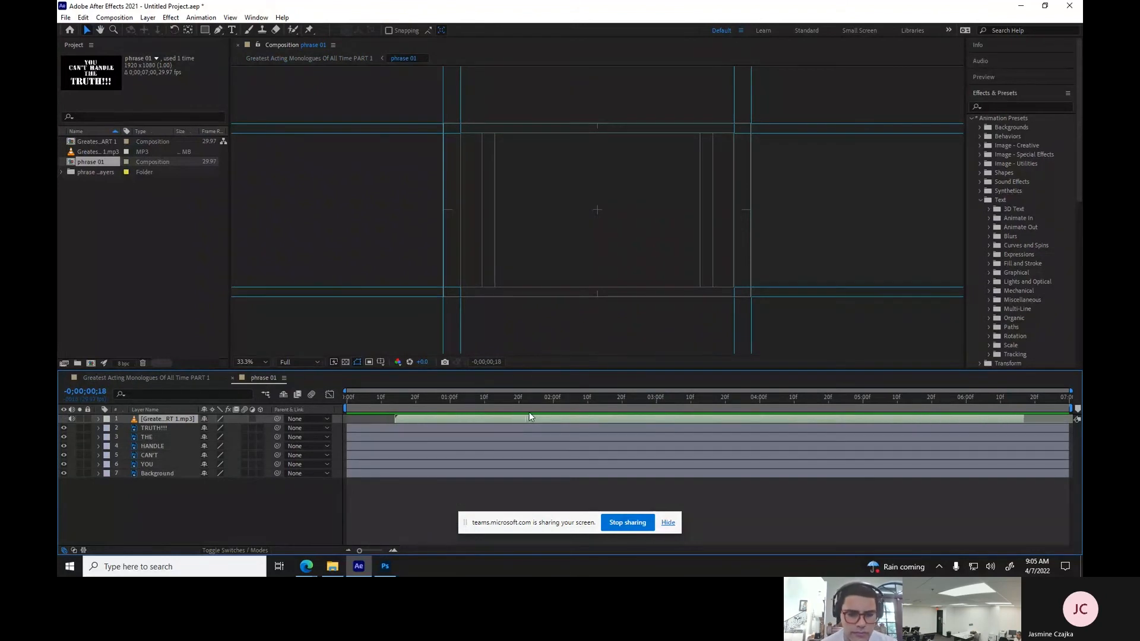
left_click(99, 418)
left_click(108, 428)
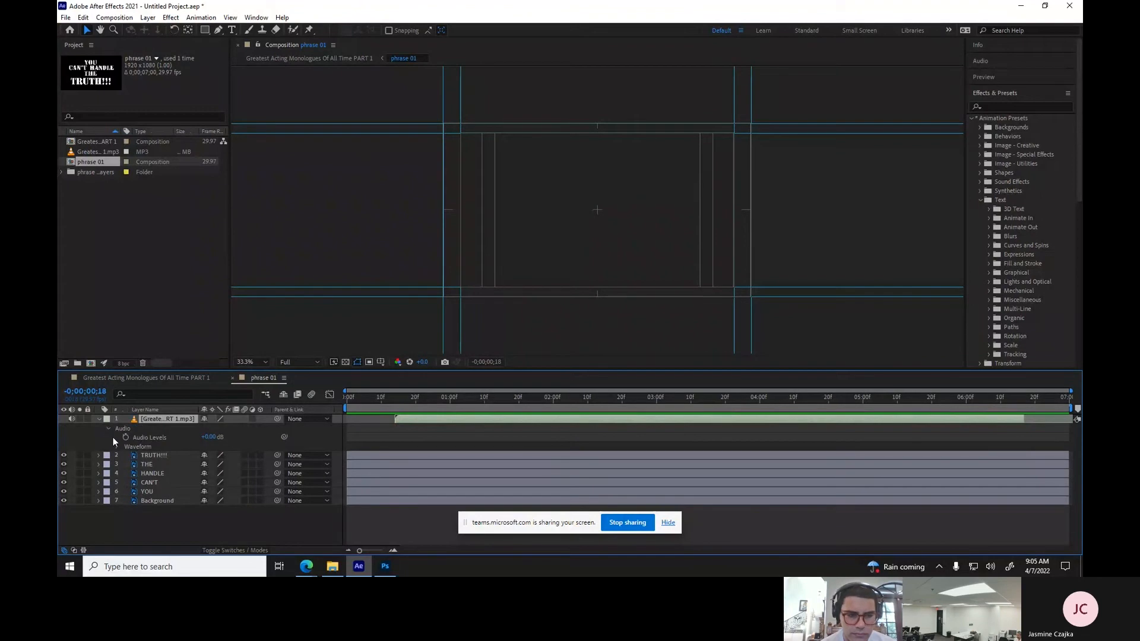
left_click(116, 447)
left_click_drag(425, 418, 120, 395)
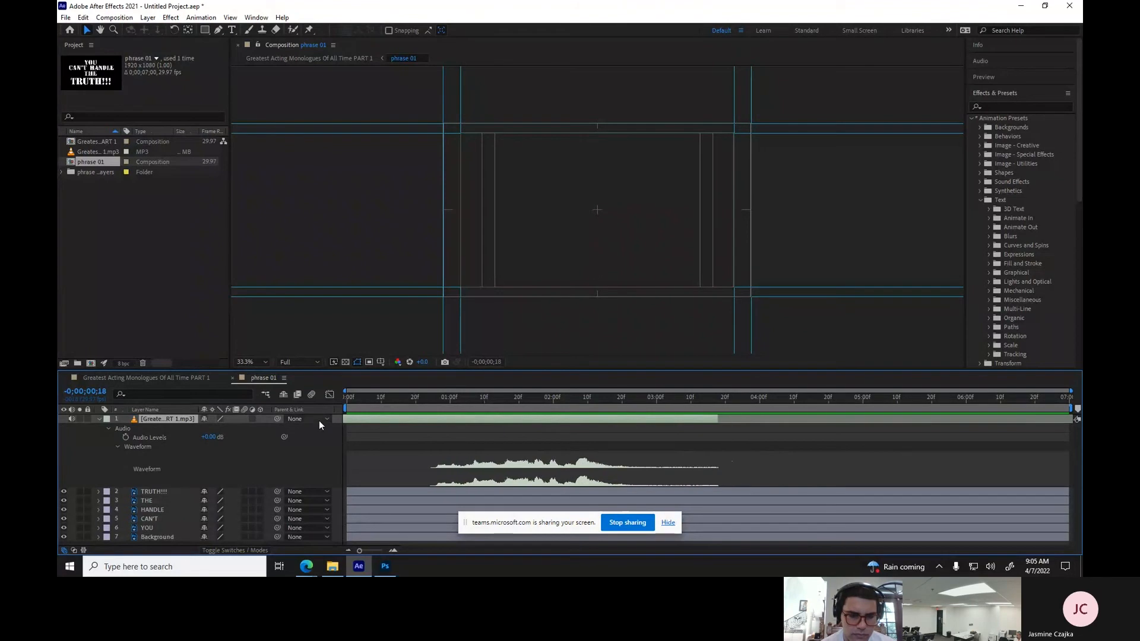
Preview the phrase 01 audio and enable keyframing for its Audio Levels at 0;00;01;17.
left_click(388, 398)
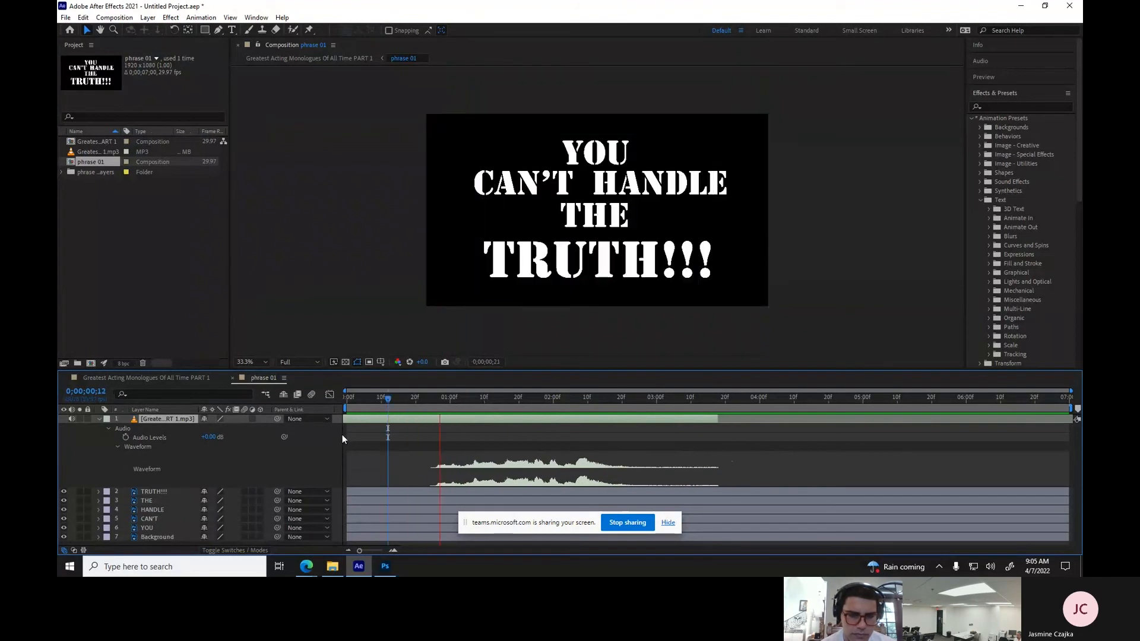
left_click_drag(419, 397, 509, 396)
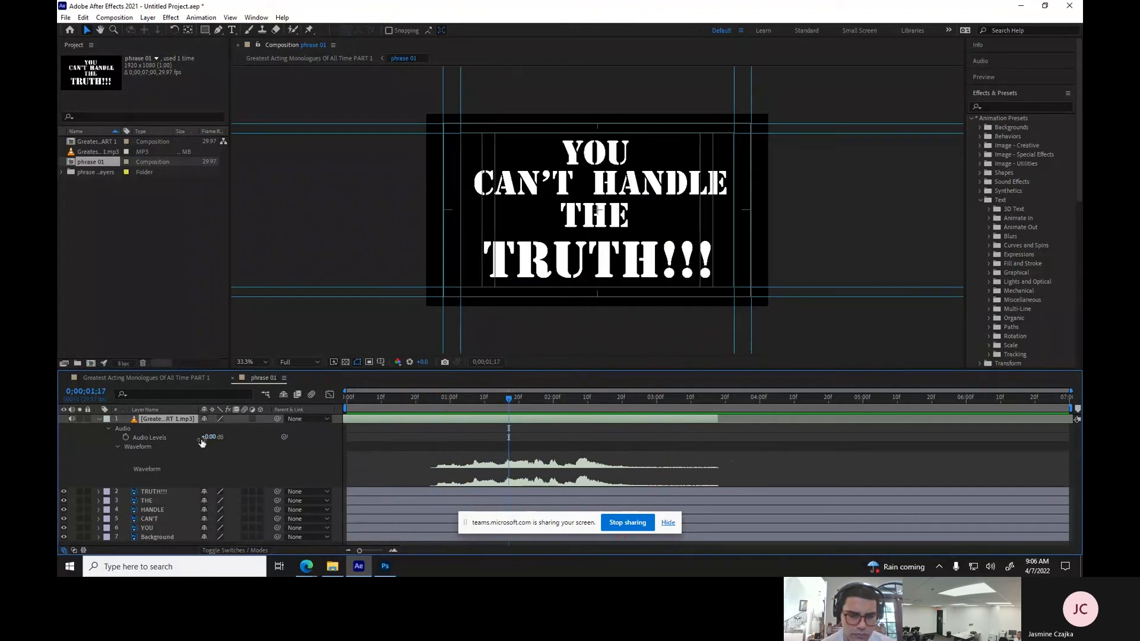
left_click(124, 437)
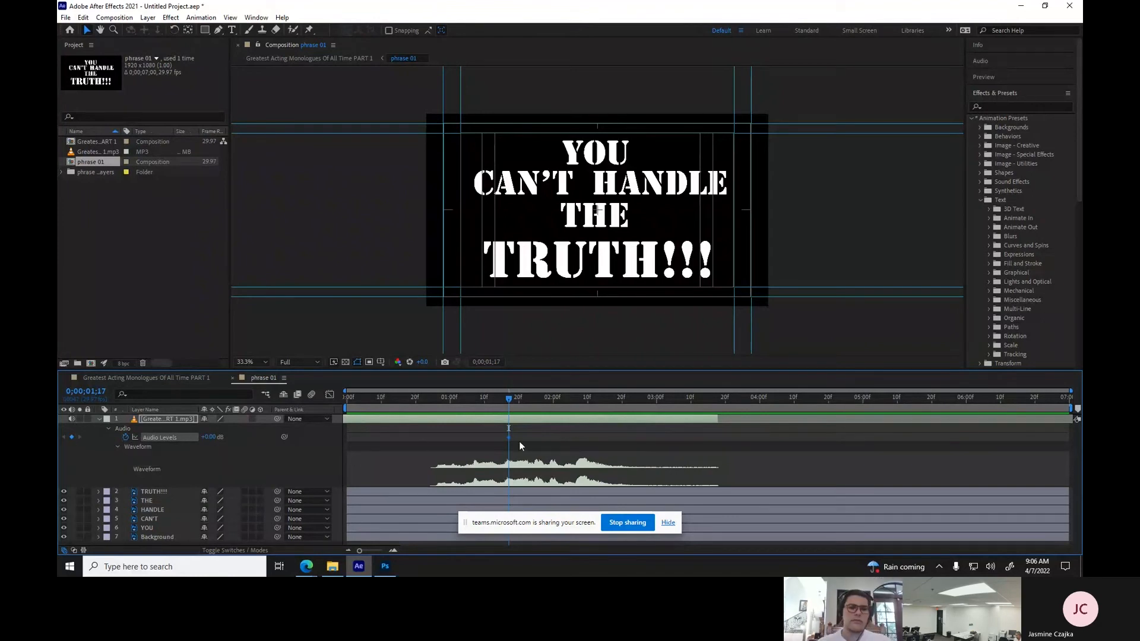
Raise the phrase 01 clip's Audio Levels to +12.00 dB at 0;00;00;26 and preview the louder opening.
left_click_drag(503, 394, 435, 403)
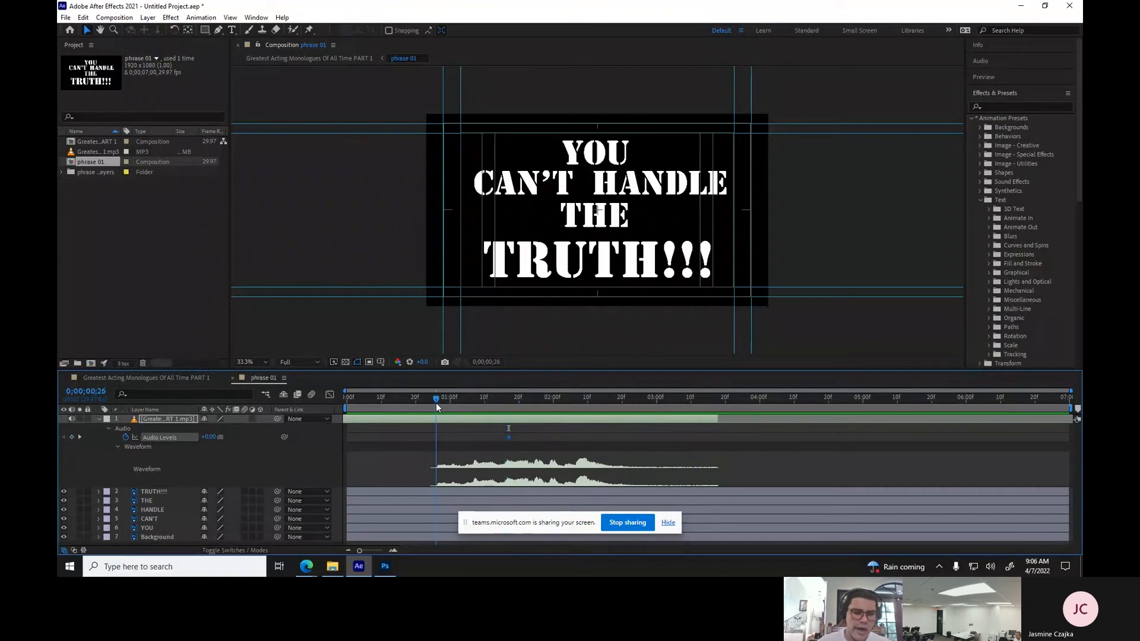
left_click_drag(211, 439, 273, 440)
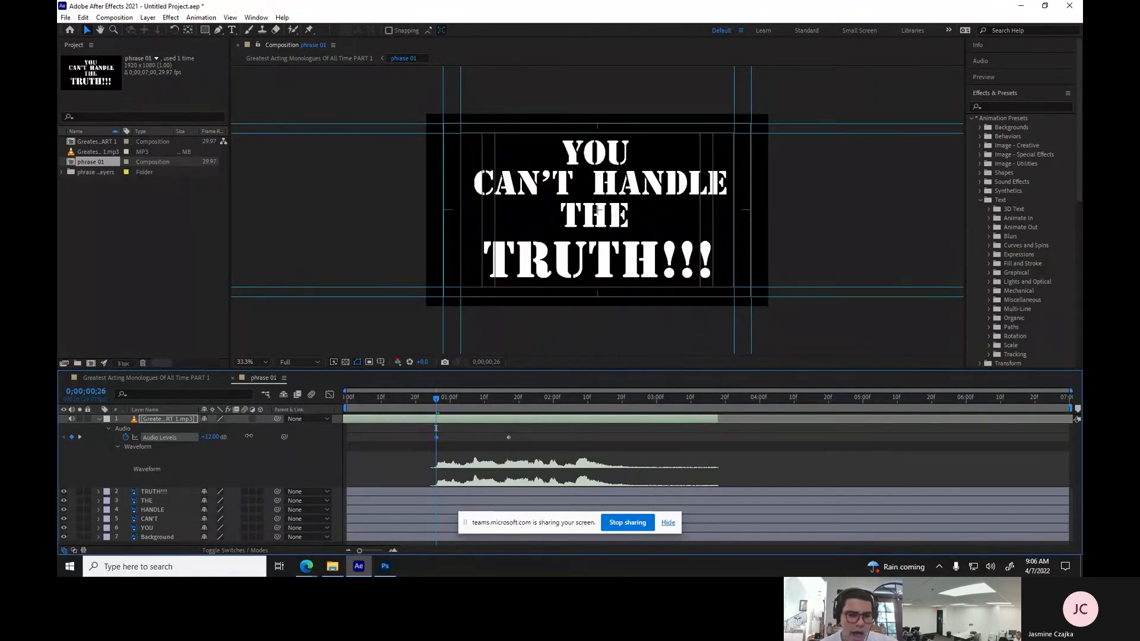
left_click(414, 401)
key("space")
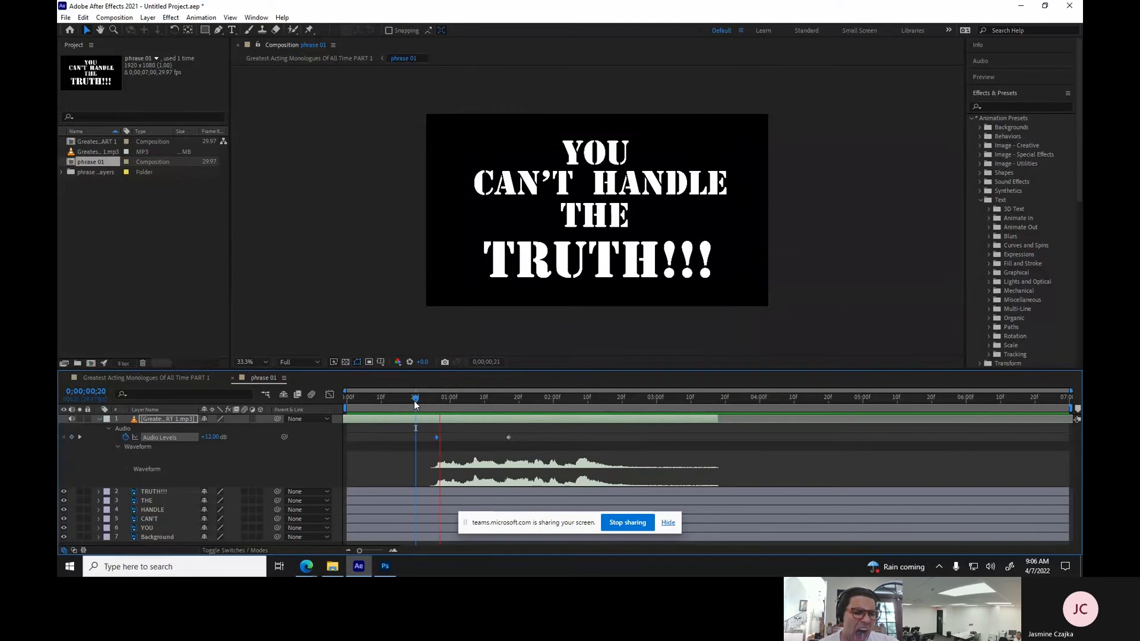
key("space")
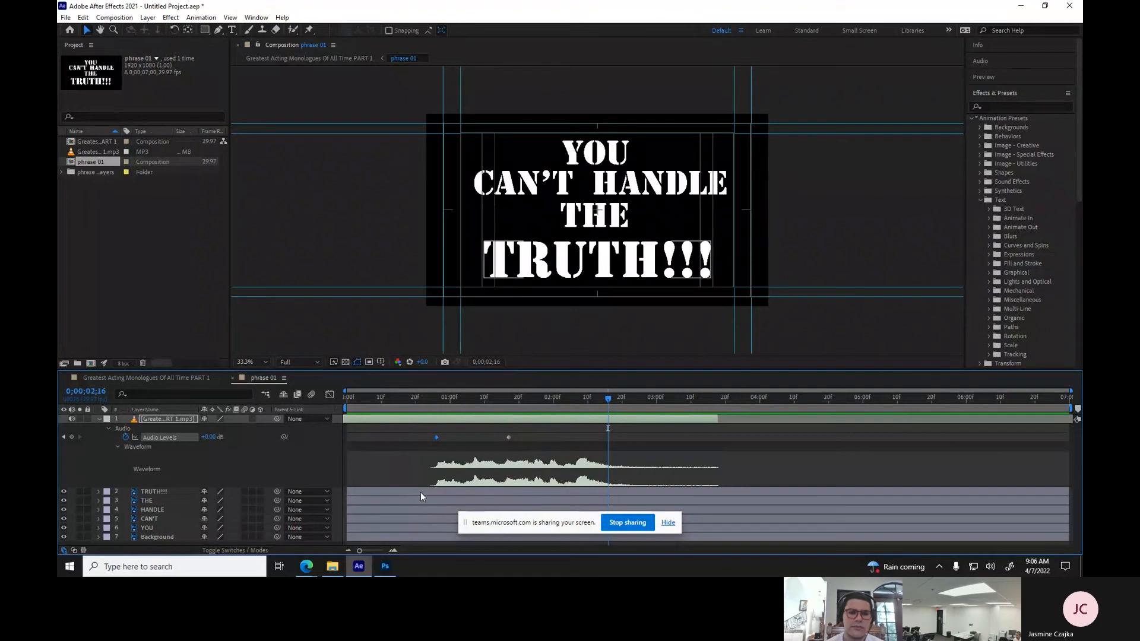
Move the YOU layer directly beneath the audio layer and enable Position keyframing for it at 0;00;00;26.
left_click_drag(436, 399, 439, 396)
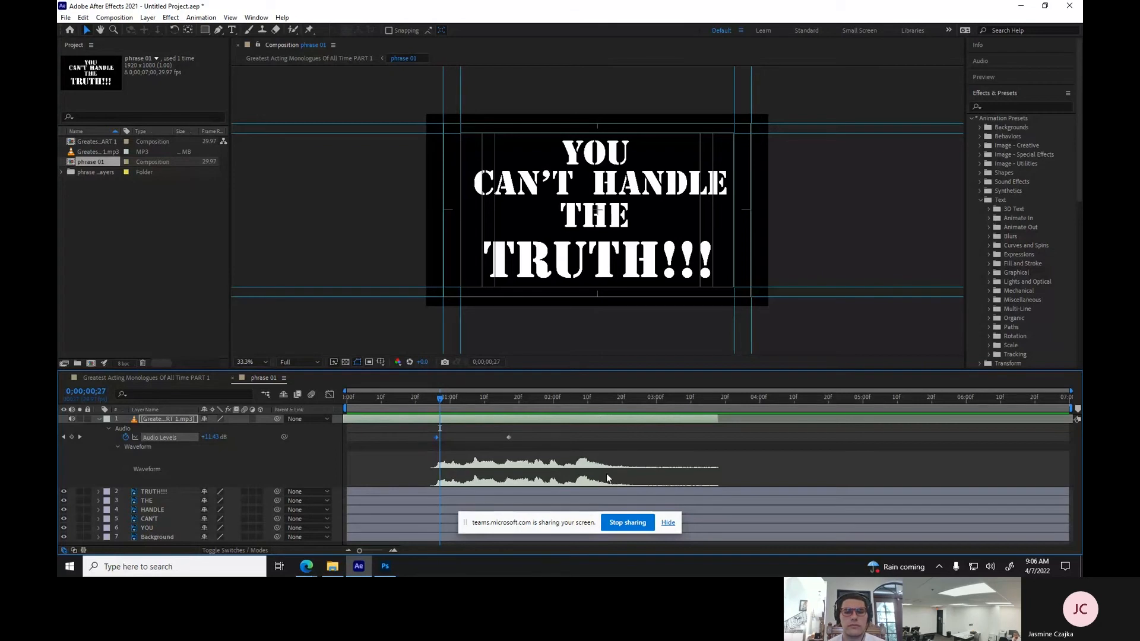
left_click(437, 398)
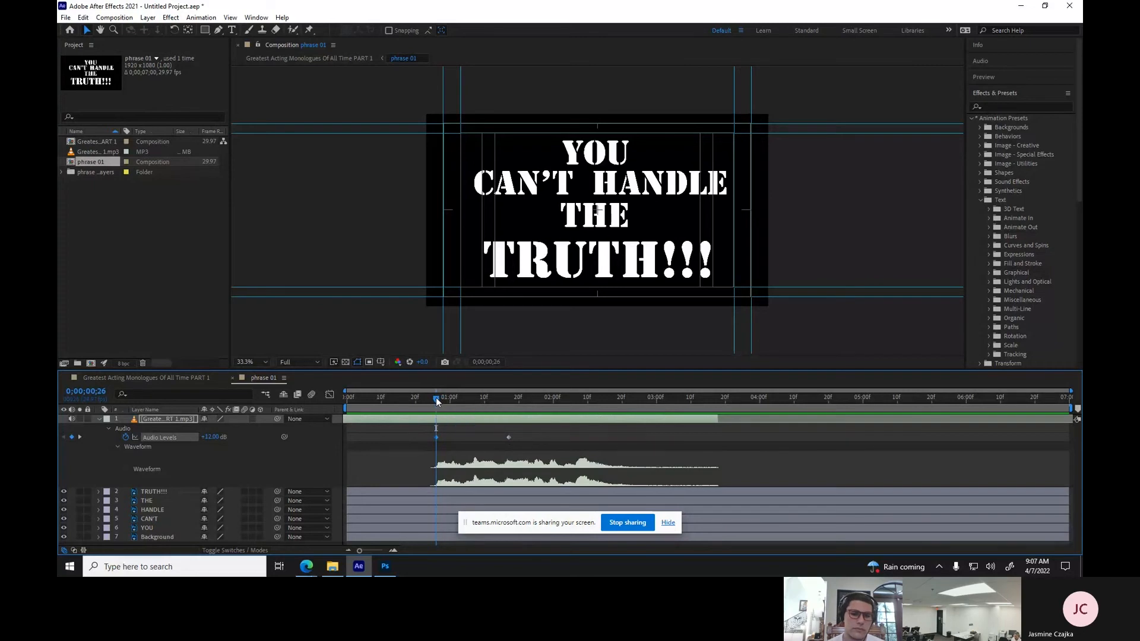
key("space")
key("space")
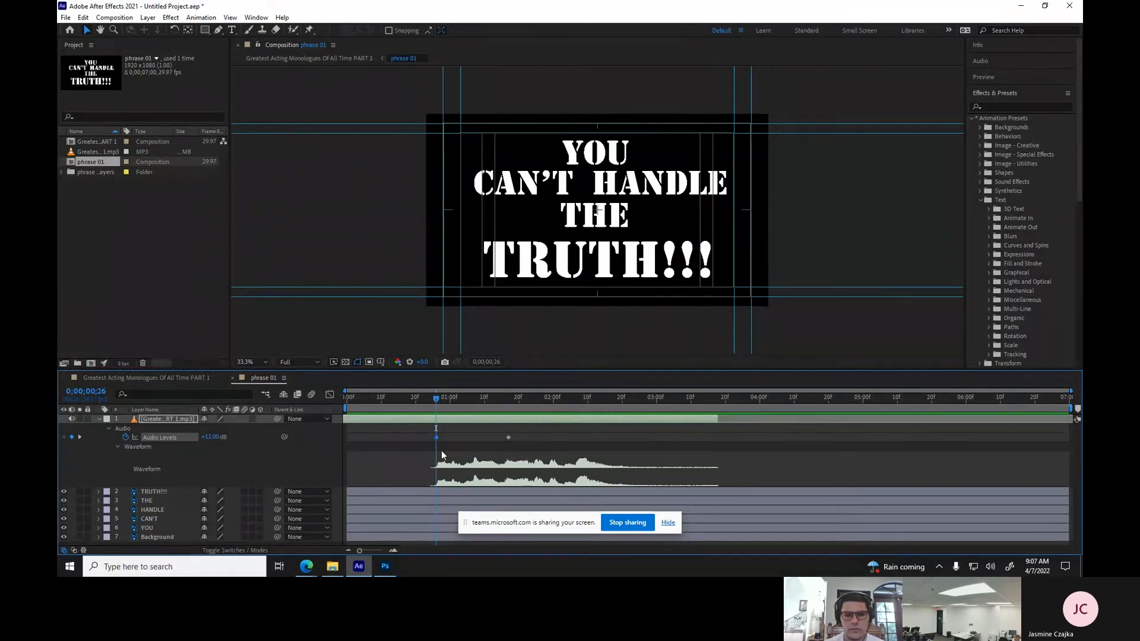
left_click(576, 155)
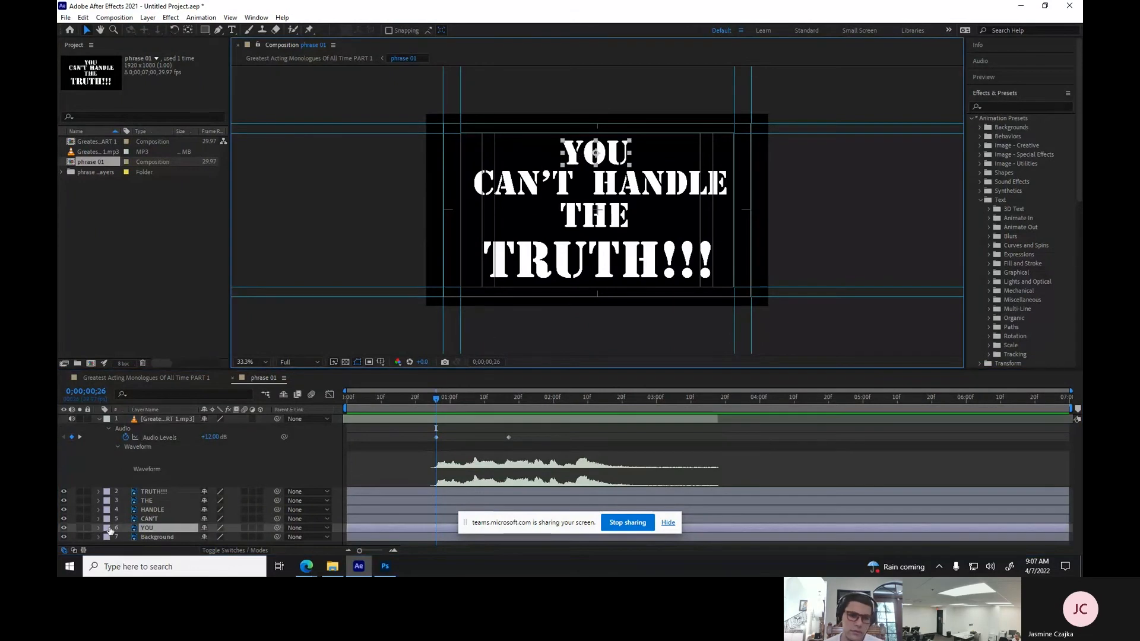
left_click_drag(142, 530, 142, 492)
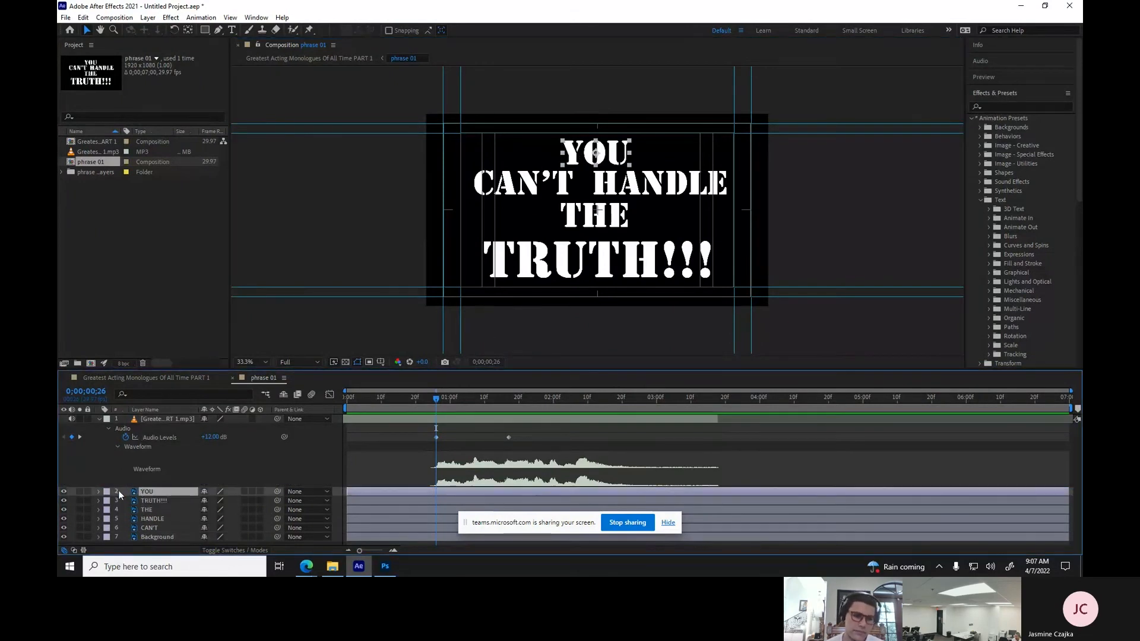
left_click(100, 492)
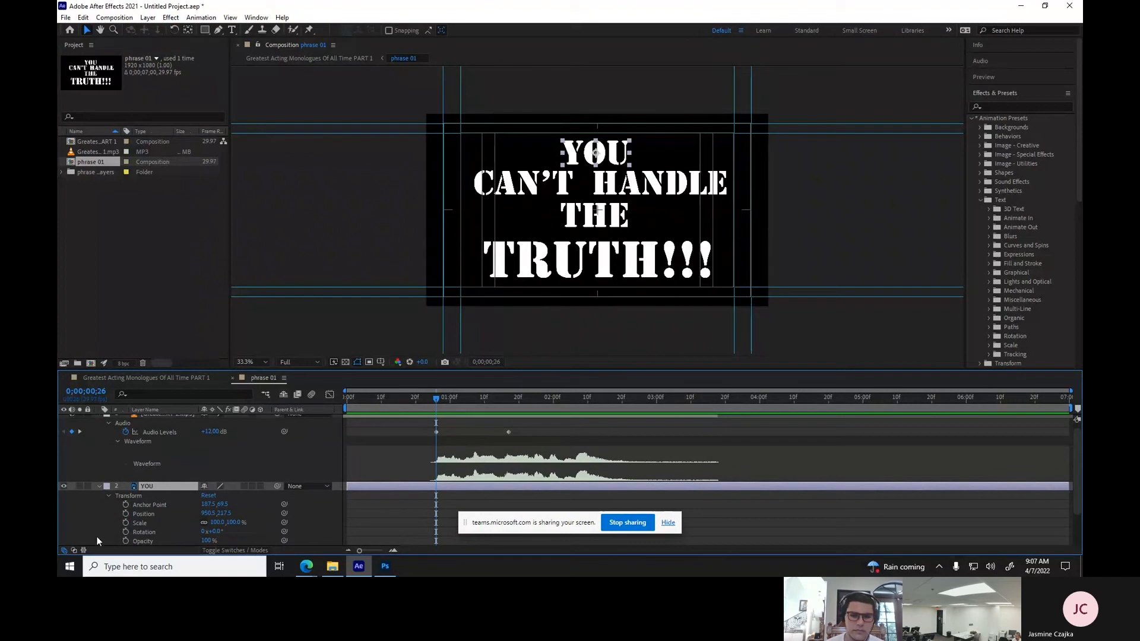
left_click(125, 514)
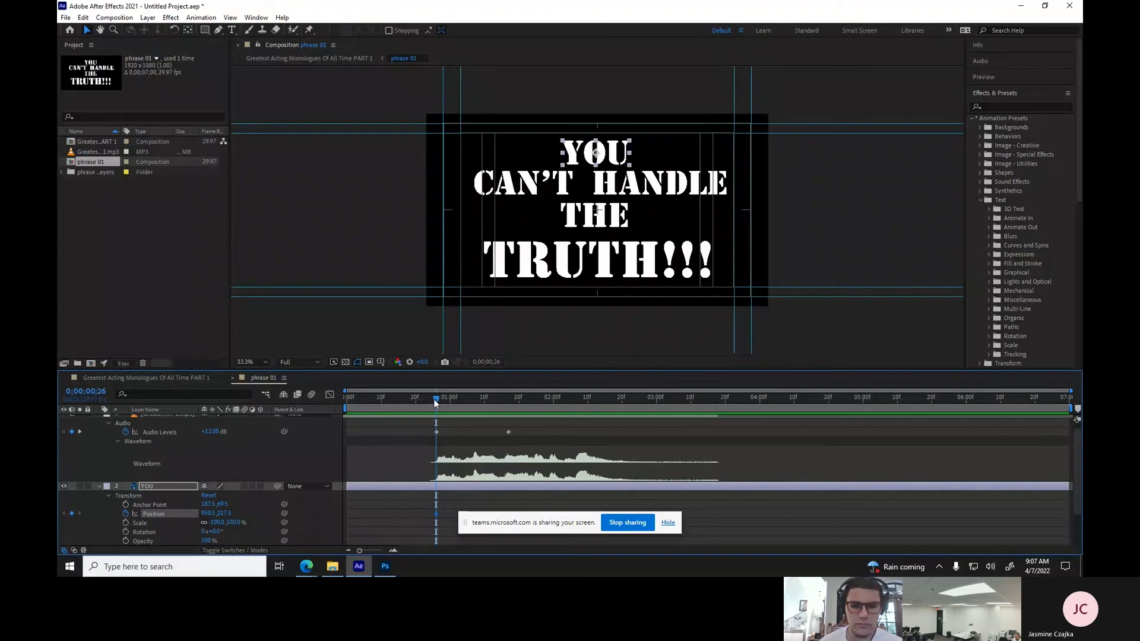
At 0;00;00;22, move YOU straight down below the frame to about 950, 1244, and preview its entrance.
left_click_drag(436, 399, 421, 398)
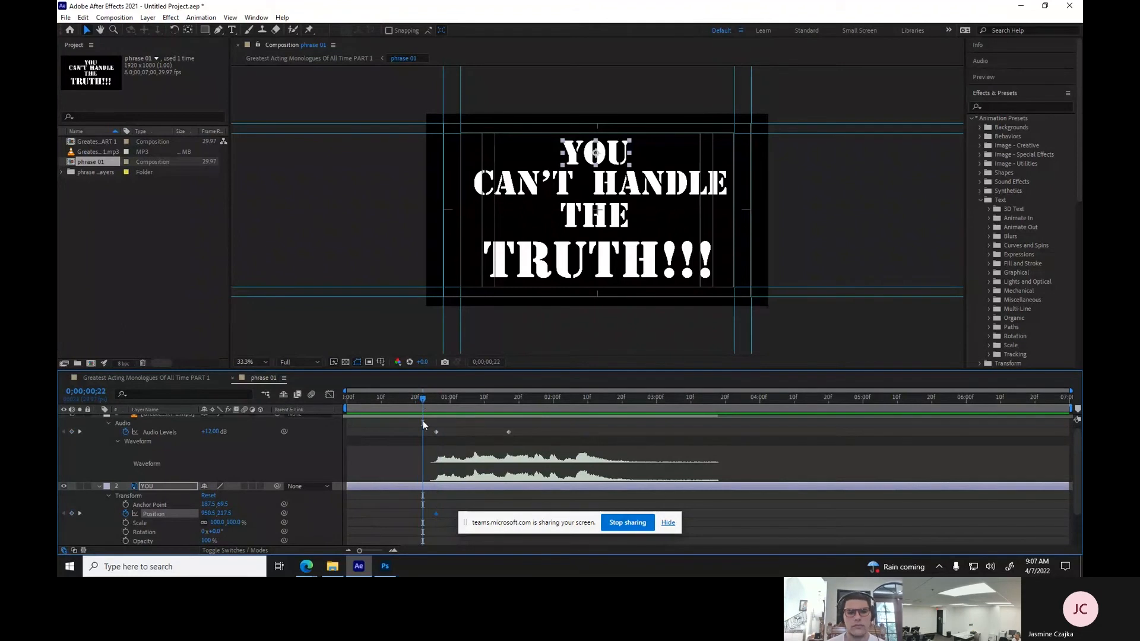
left_click(573, 156)
left_click_drag(573, 156, 573, 338)
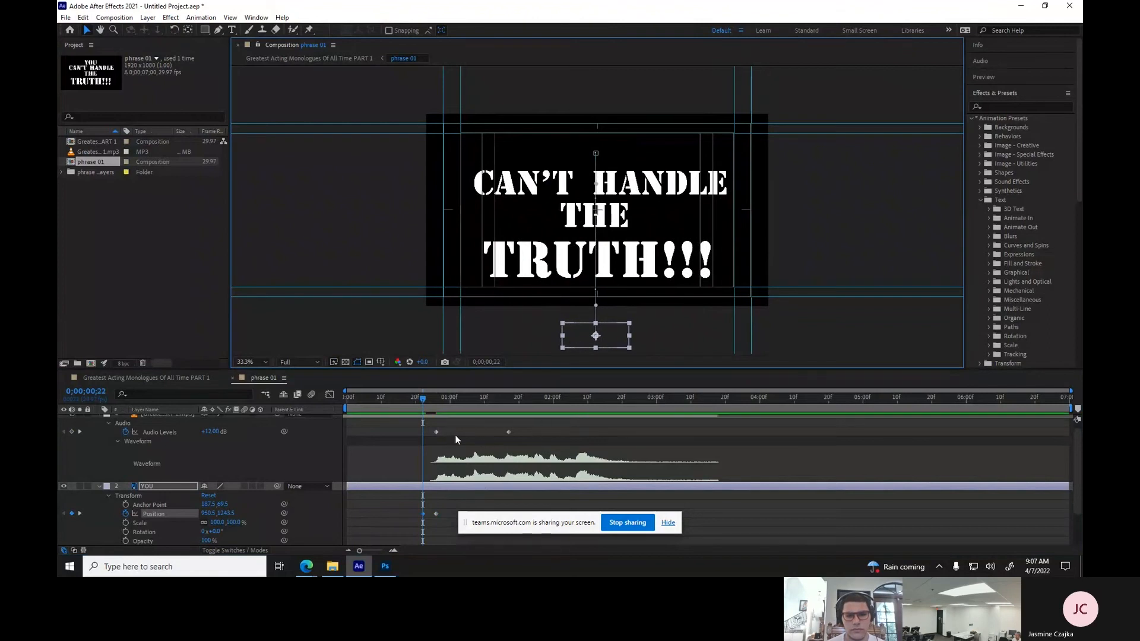
key("space")
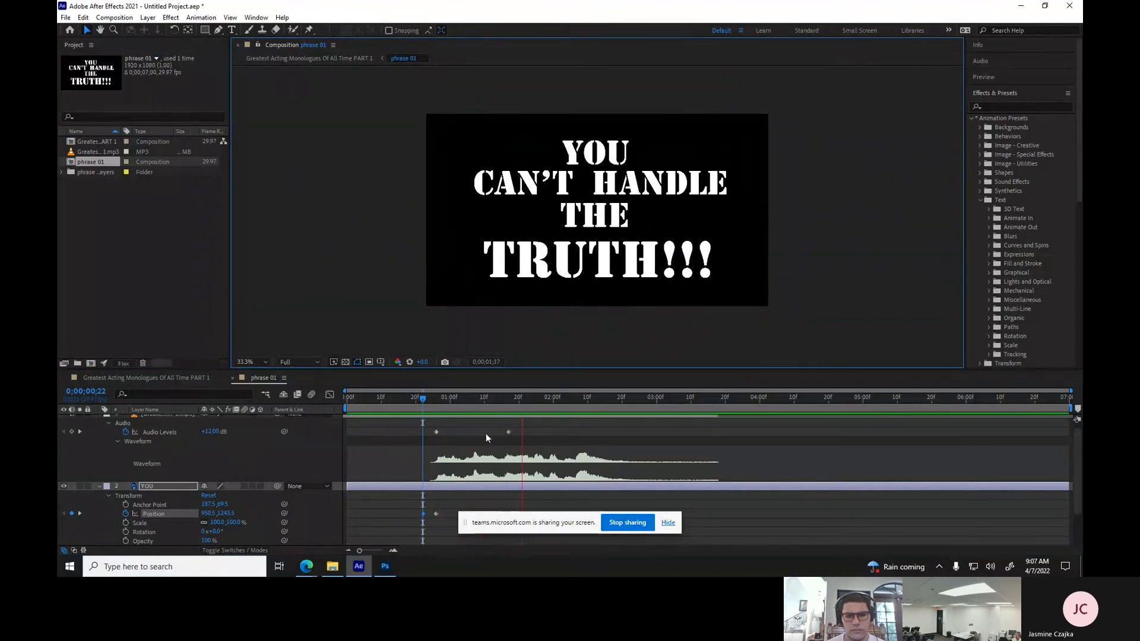
key("space")
Place the CAN'T layer directly beneath YOU and enable its Position keyframing at 0;00;01;02, where the word is spoken.
left_click_drag(421, 397, 436, 398)
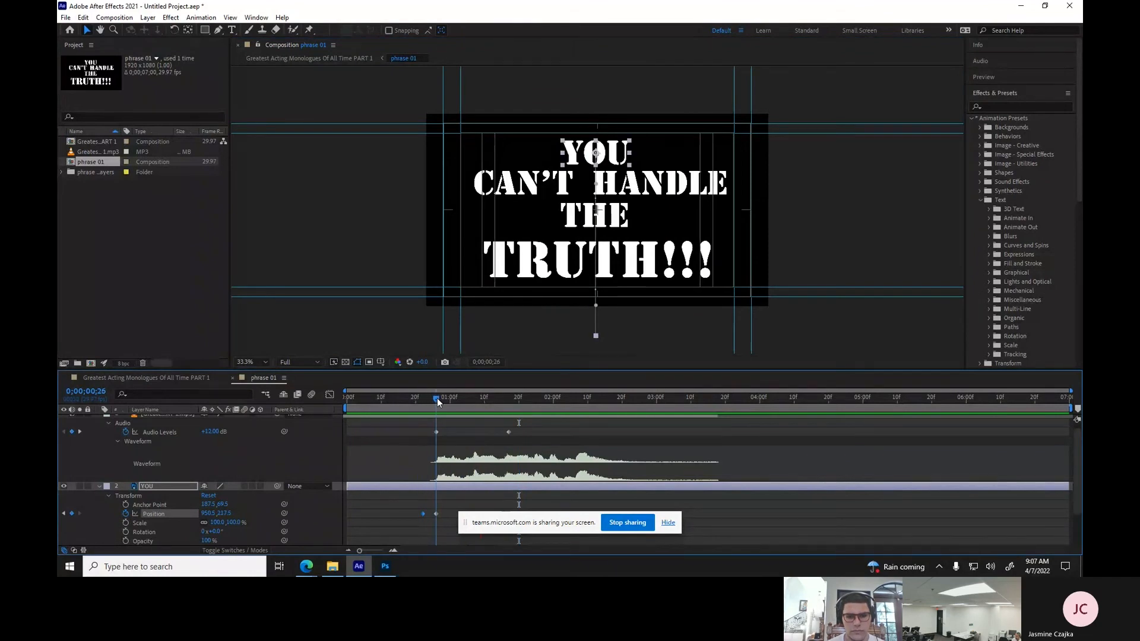
left_click_drag(437, 397, 451, 403)
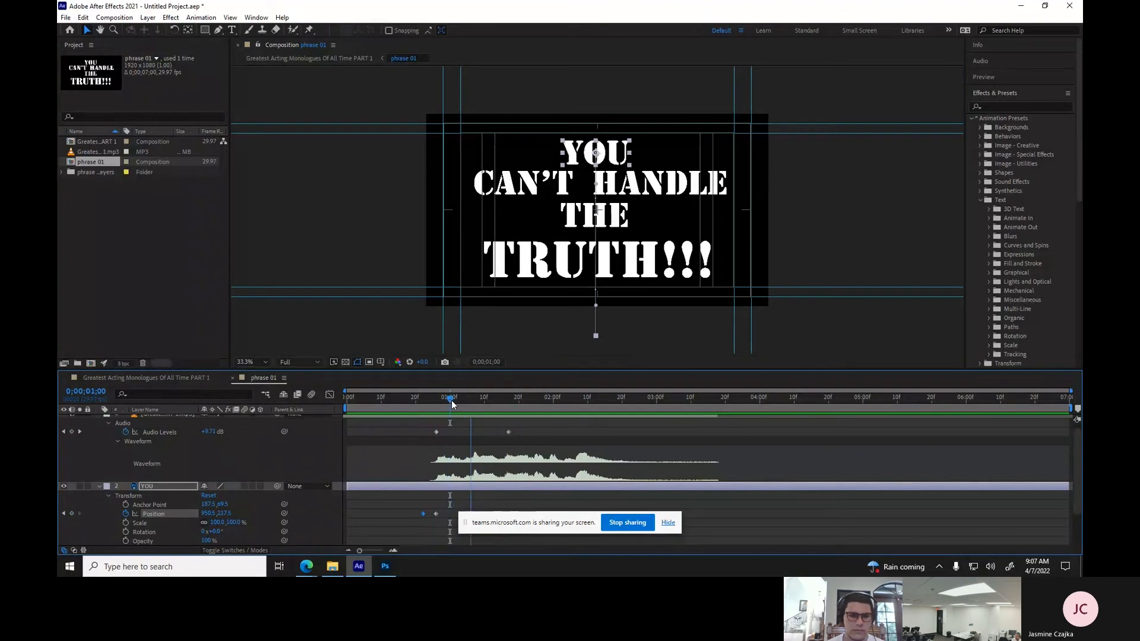
left_click_drag(452, 404, 456, 404)
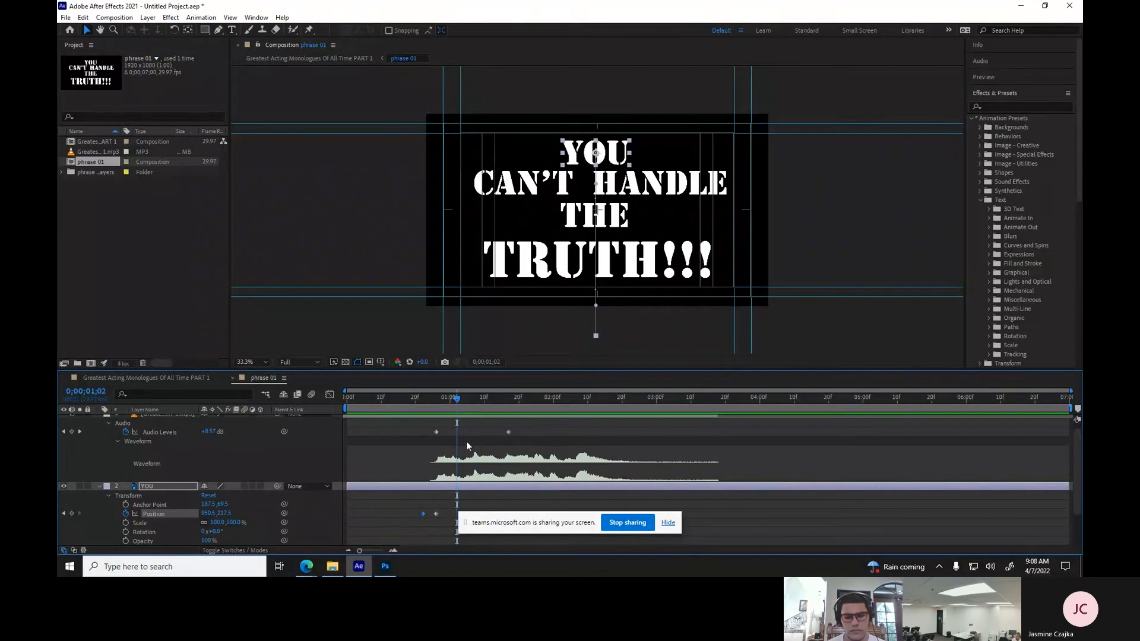
left_click(533, 190)
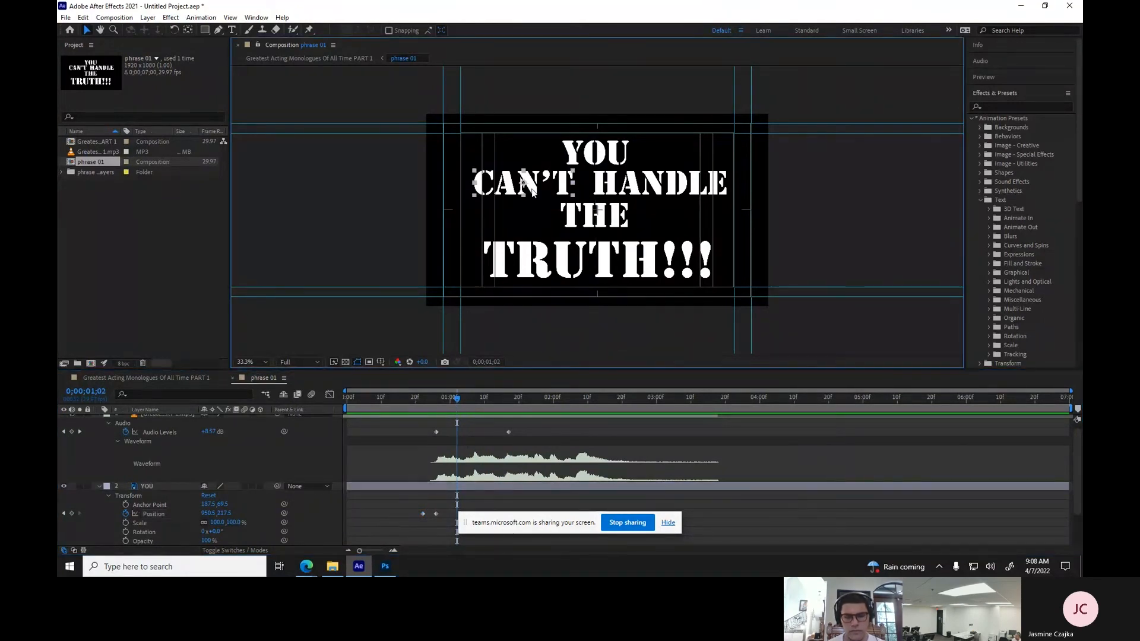
left_click(119, 488)
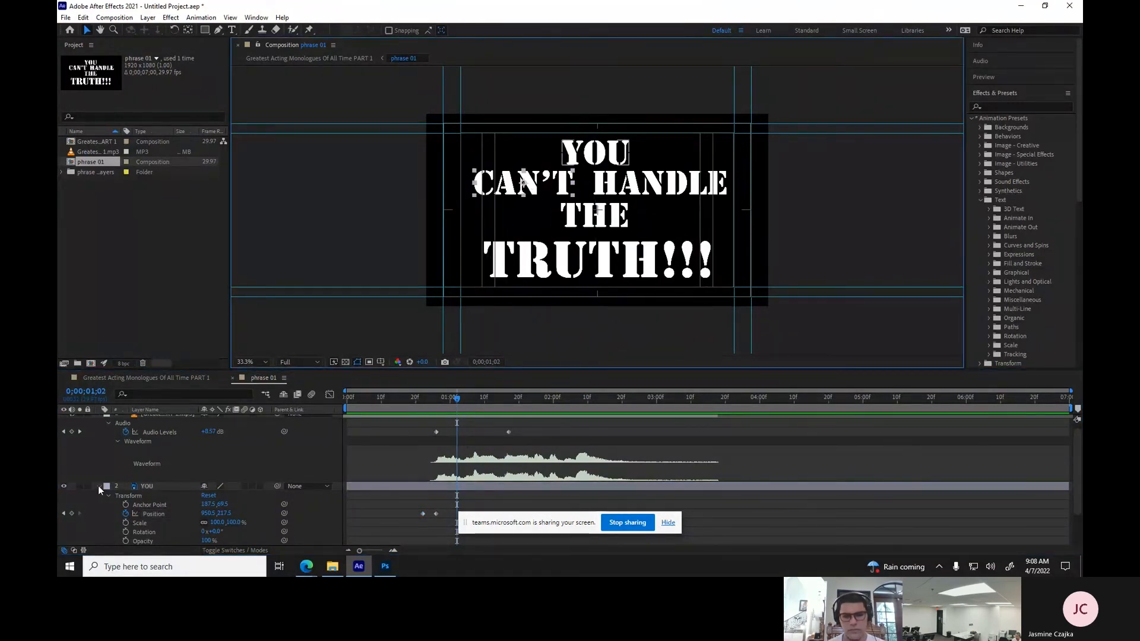
left_click(98, 486)
left_click_drag(148, 529, 149, 502)
left_click(98, 501)
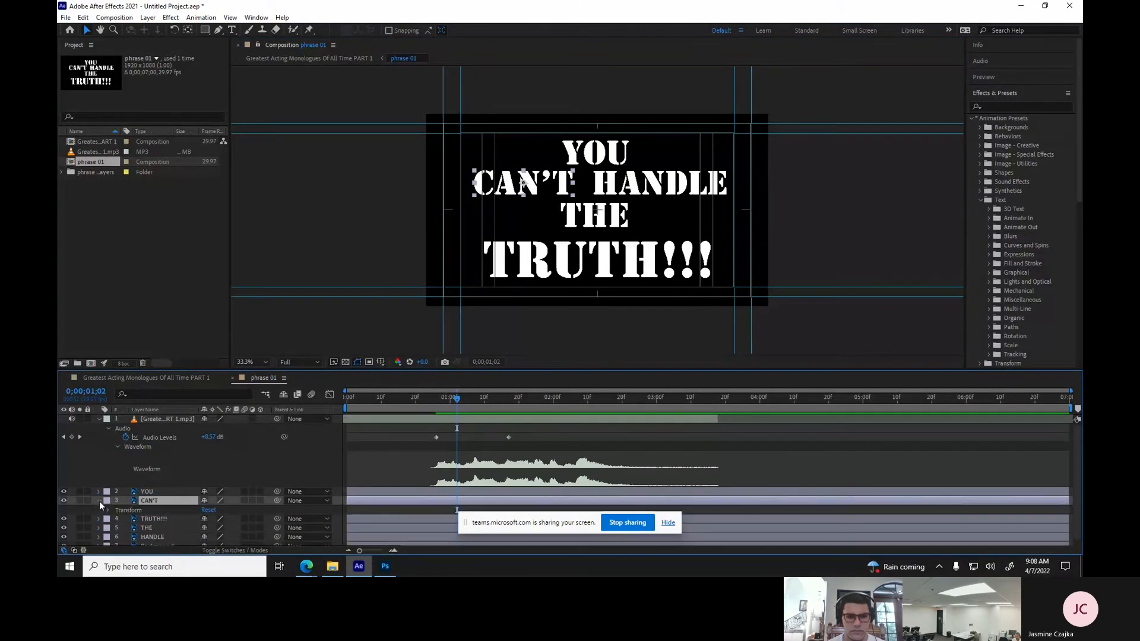
left_click(109, 508)
left_click(124, 514)
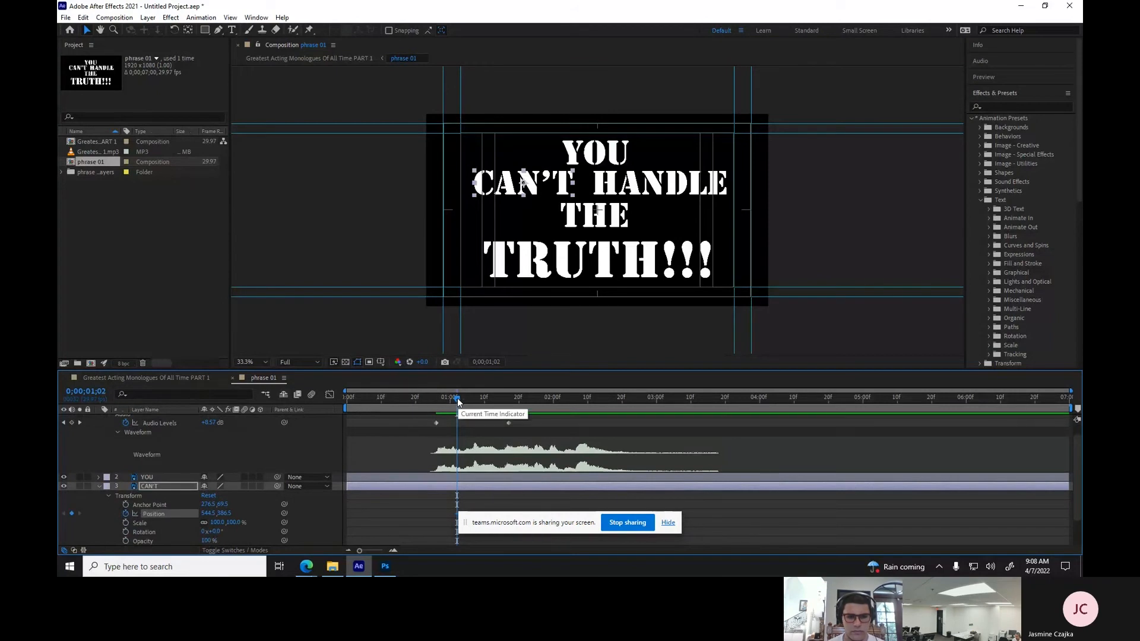
At 0;00;00;27, move CAN'T off the frame past its lower-right corner to about 1786, 1293, and collapse the layer's properties.
left_click_drag(457, 402, 441, 399)
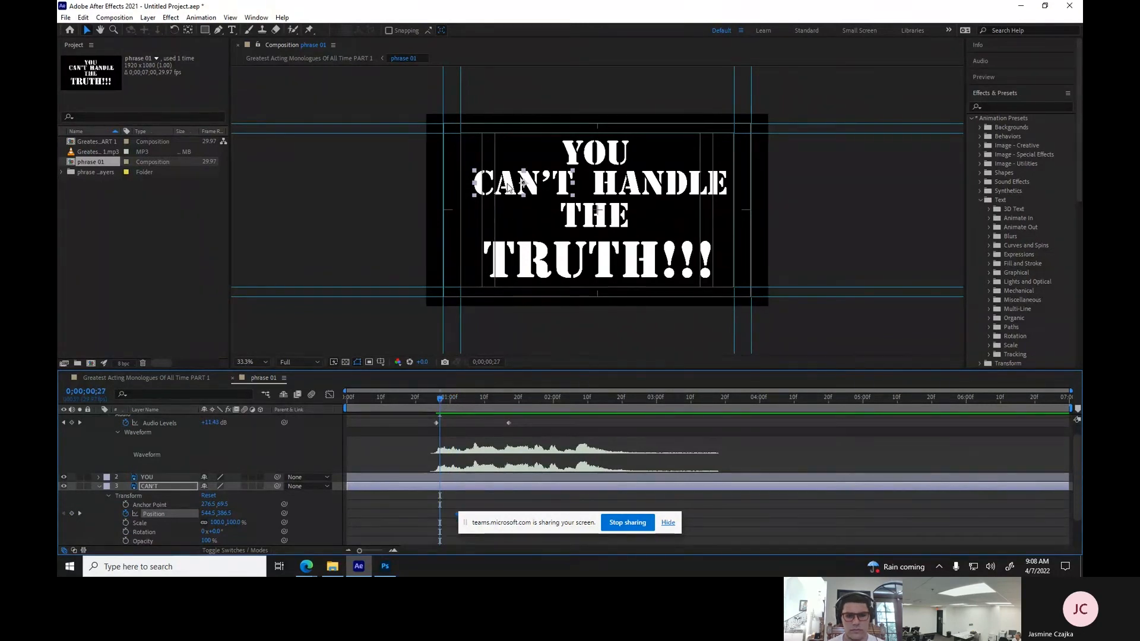
left_click_drag(508, 187, 734, 350)
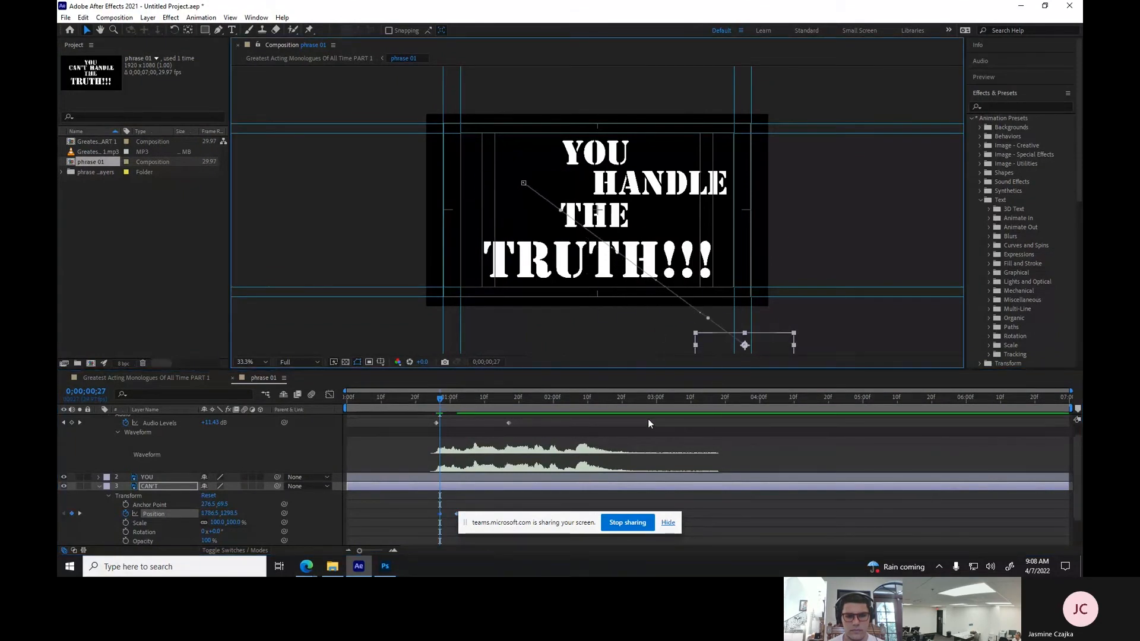
left_click(99, 487)
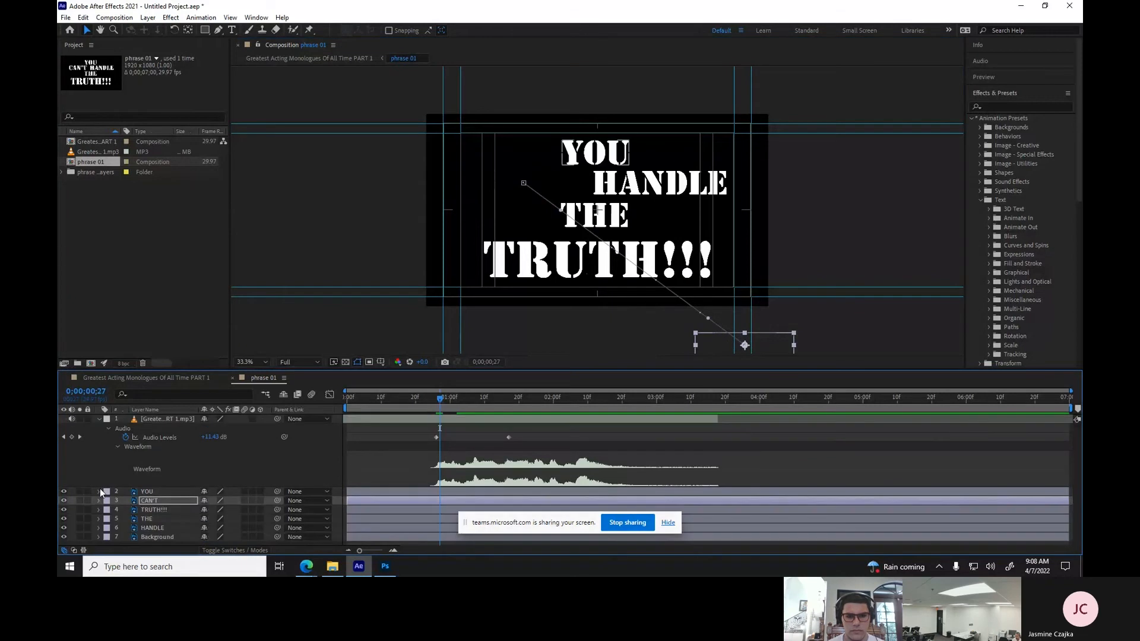
Place the HANDLE layer directly beneath CAN'T and enable its Scale and Position keyframing at 0;00;01;07.
left_click_drag(440, 400, 471, 402)
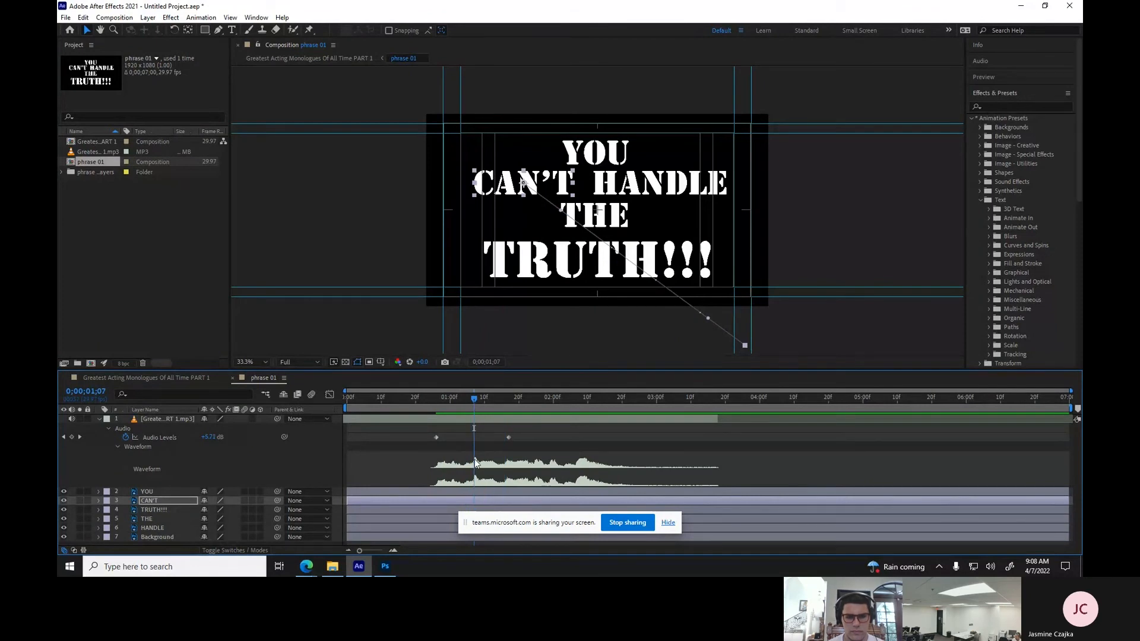
left_click(603, 192)
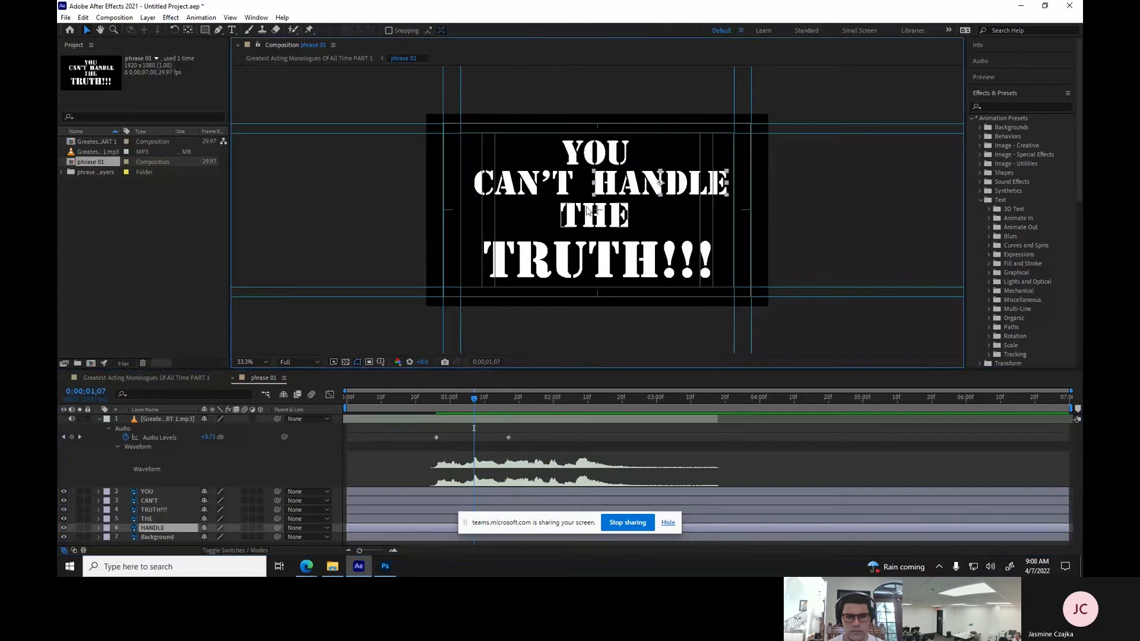
left_click_drag(613, 185, 612, 185)
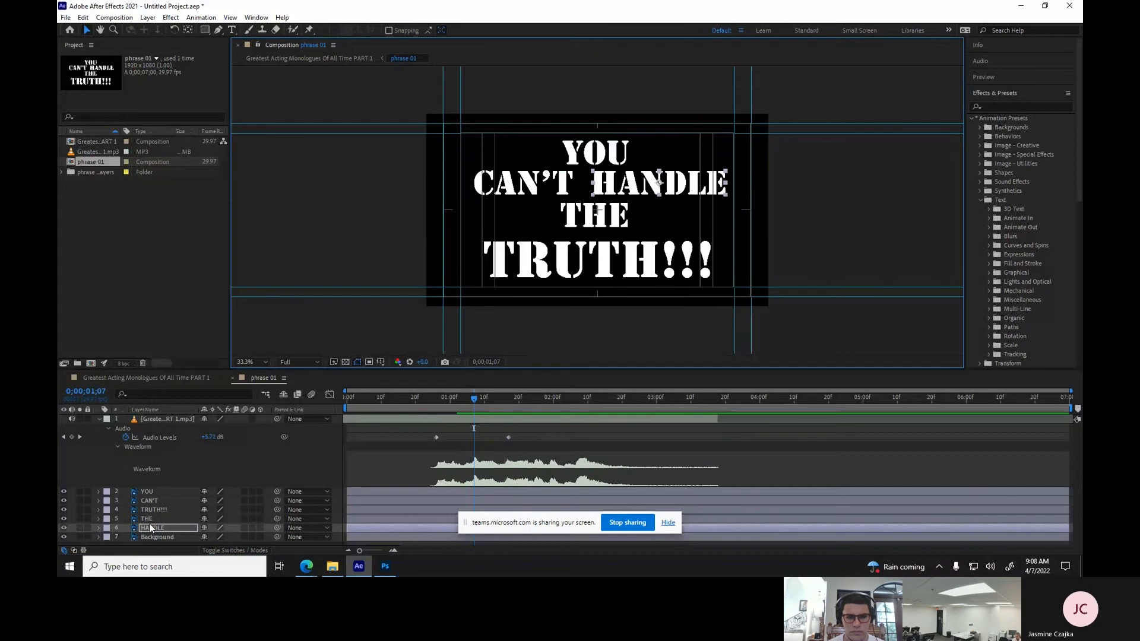
left_click_drag(149, 527, 147, 503)
left_click(98, 508)
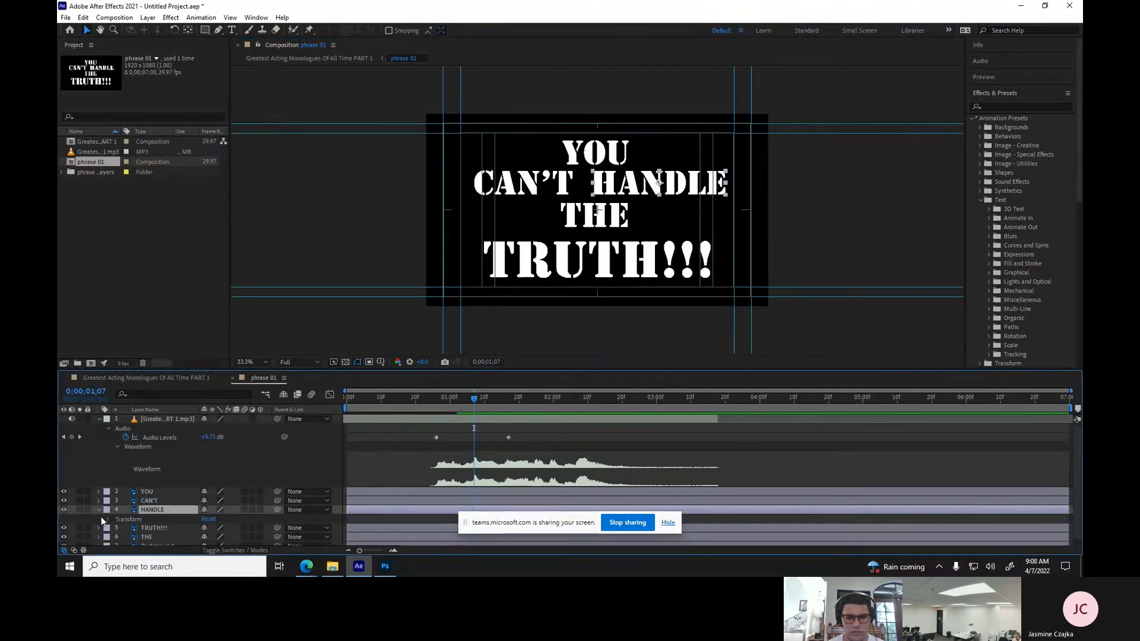
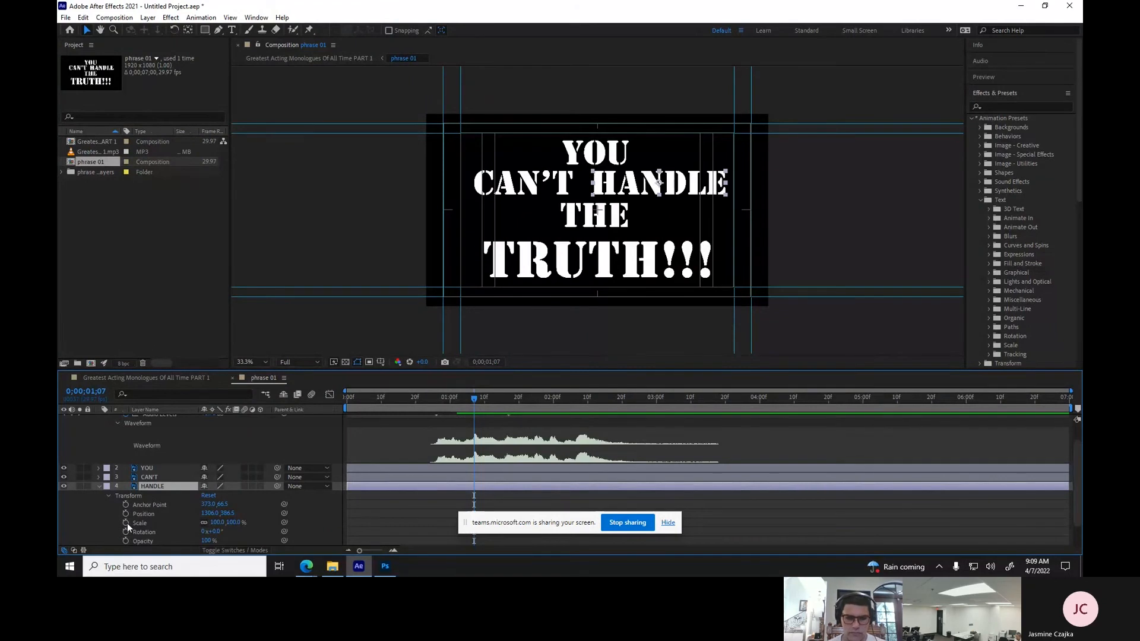
left_click(126, 523)
left_click(126, 513)
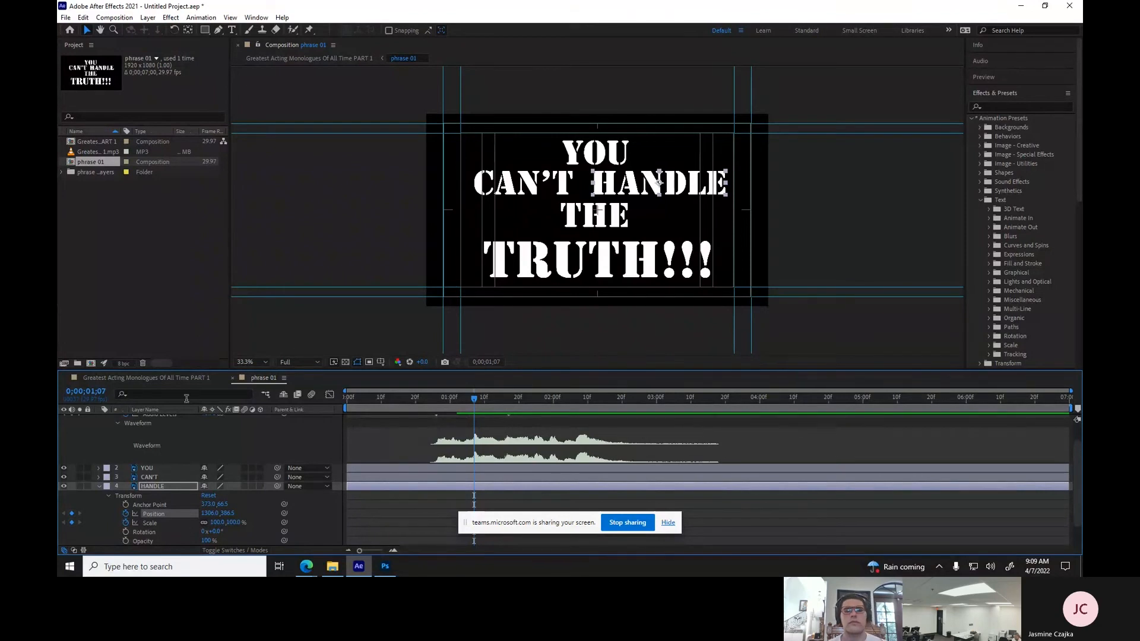
At 0;00;01;02, move HANDLE off the frame past its lower-left corner to about 192, 1268.
left_click_drag(465, 397, 456, 403)
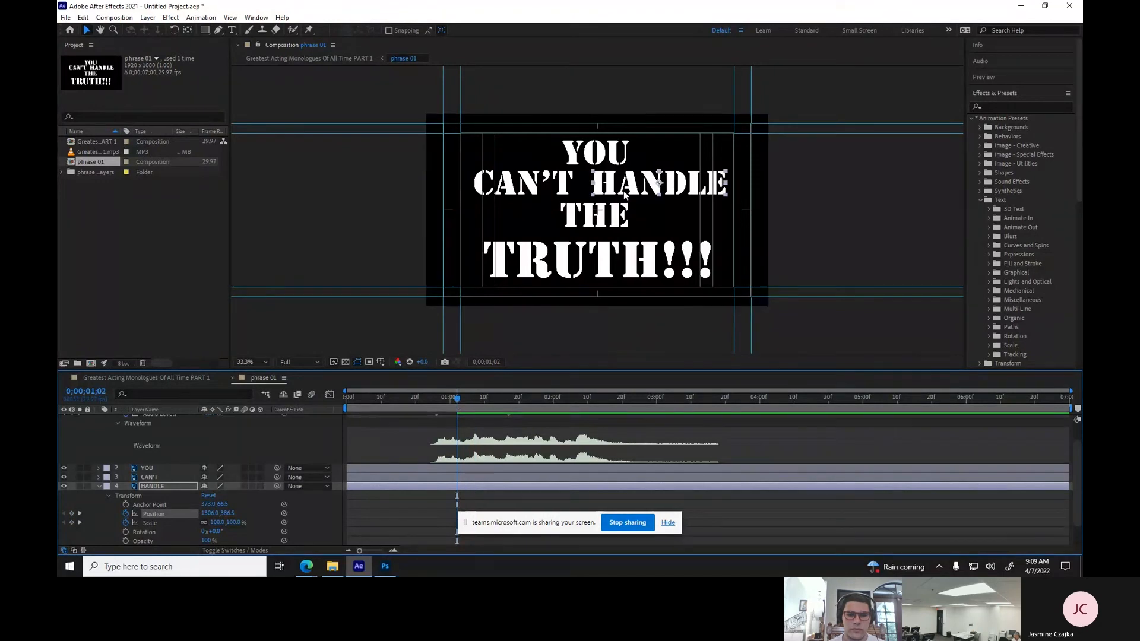
left_click_drag(632, 187, 434, 343)
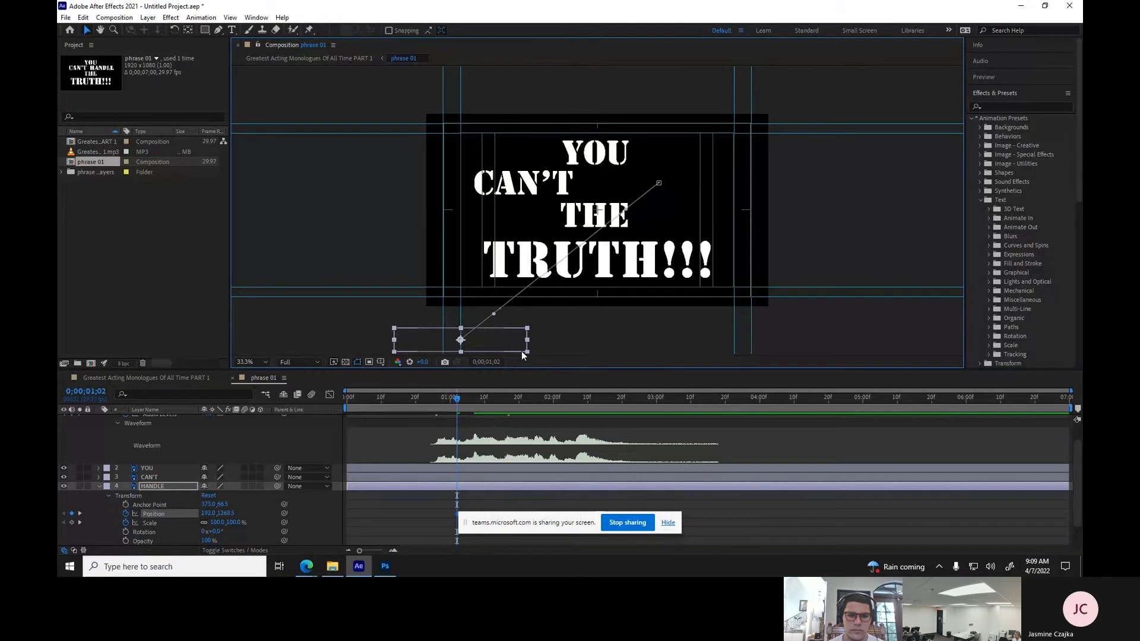
Add a Scale keyframe at 100% to the HANDLE layer at 0;00;01;25.
left_click_drag(457, 395, 472, 396)
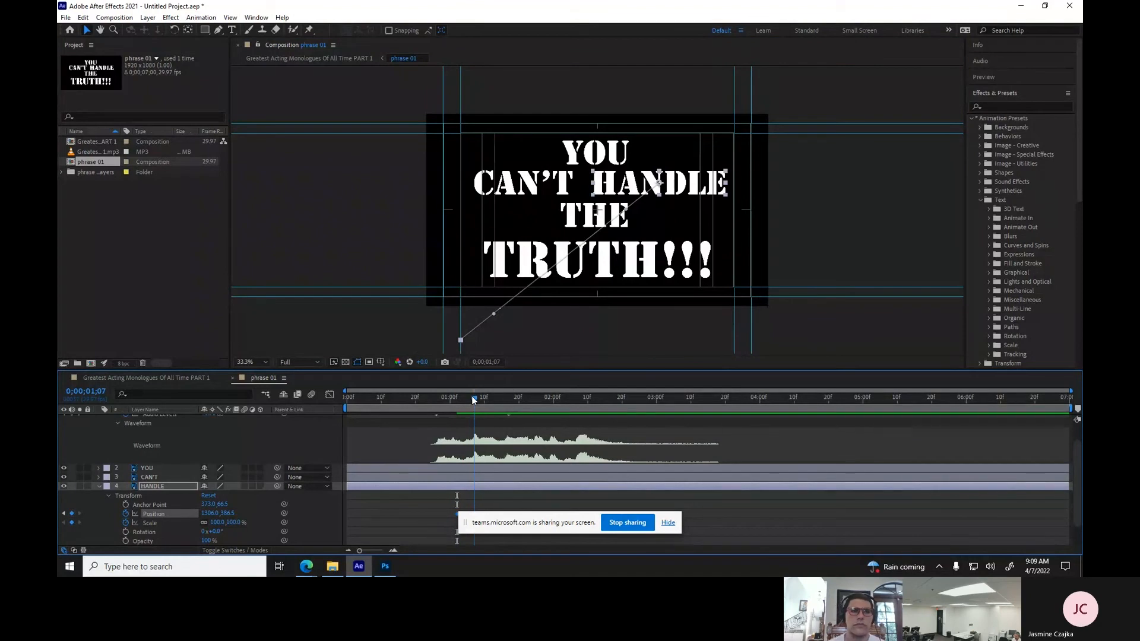
left_click_drag(471, 395, 536, 406)
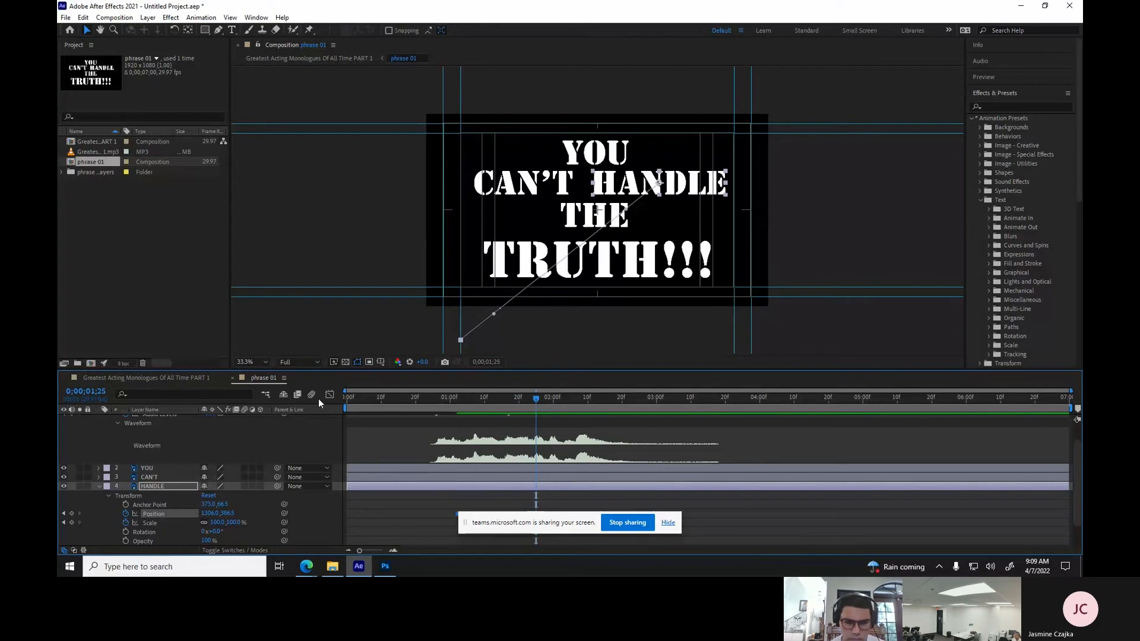
left_click(72, 522)
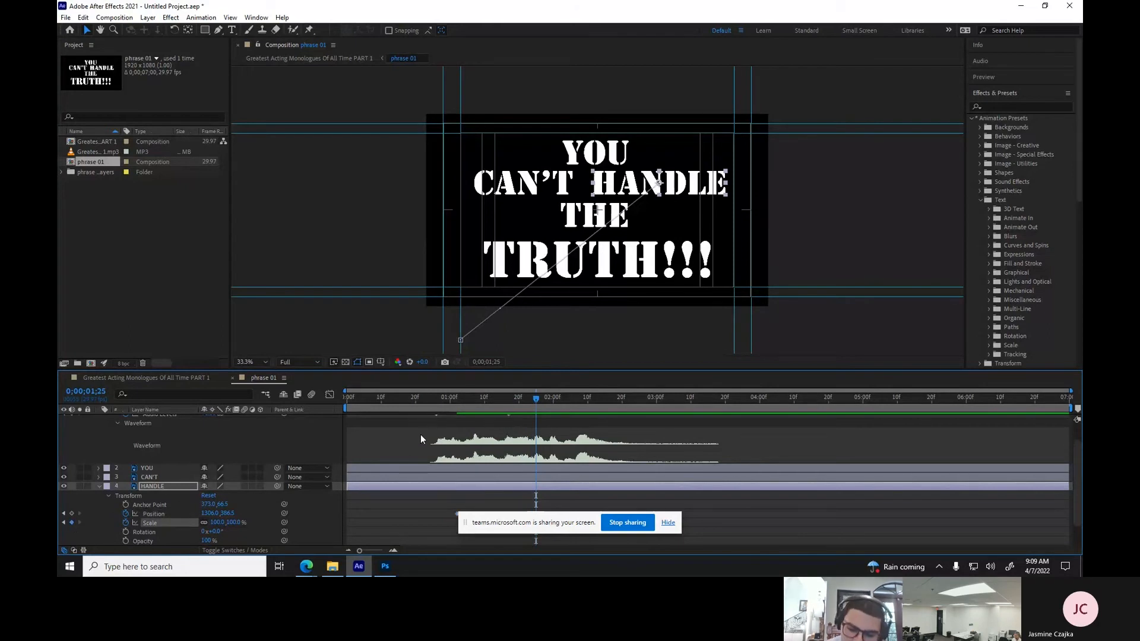
Add alternating larger and smaller Scale keyframes to HANDLE at 0;00;01;23, 0;00;01;20, 0;00;01;15 and 0;00;01;11, setting the one at 0;00;01;11 to about 80%.
left_click_drag(534, 398, 529, 398)
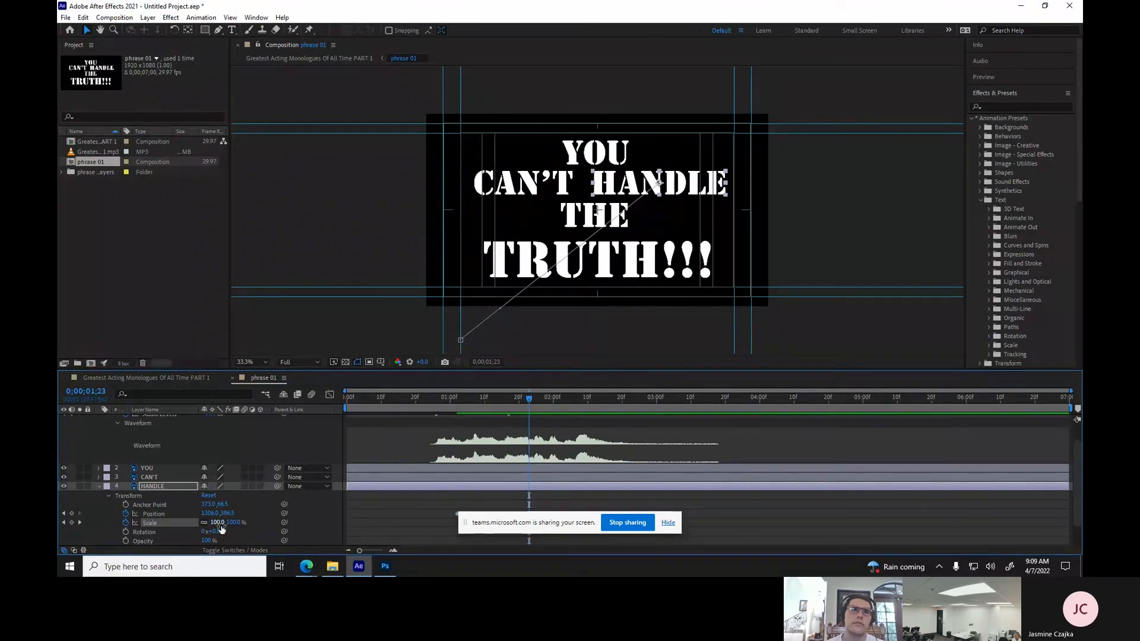
left_click_drag(215, 523, 224, 523)
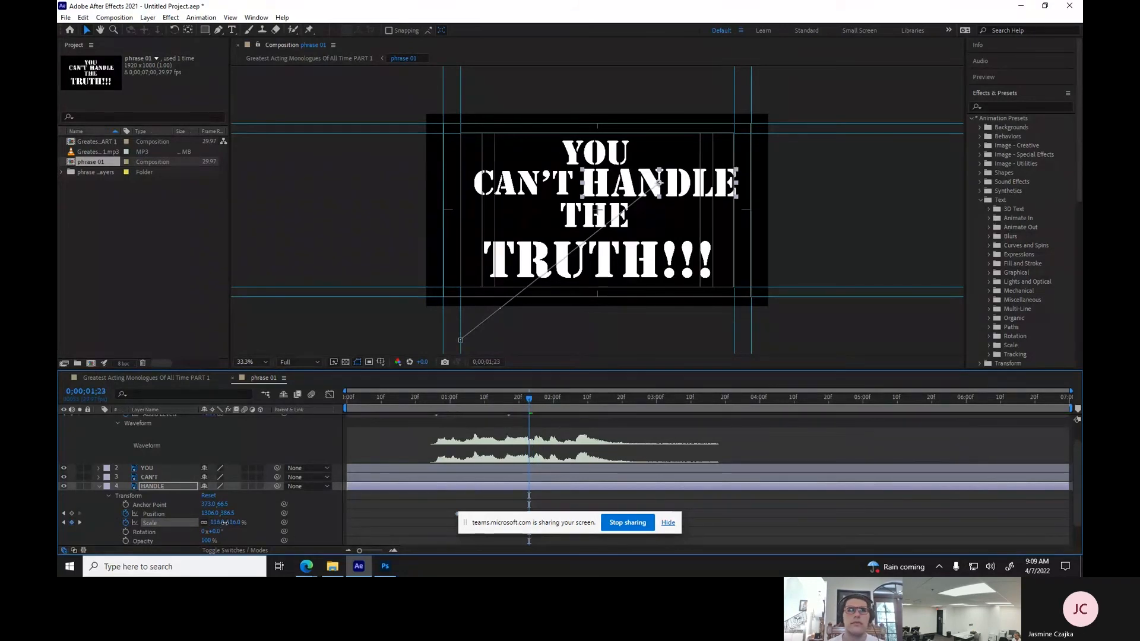
left_click_drag(527, 397, 518, 400)
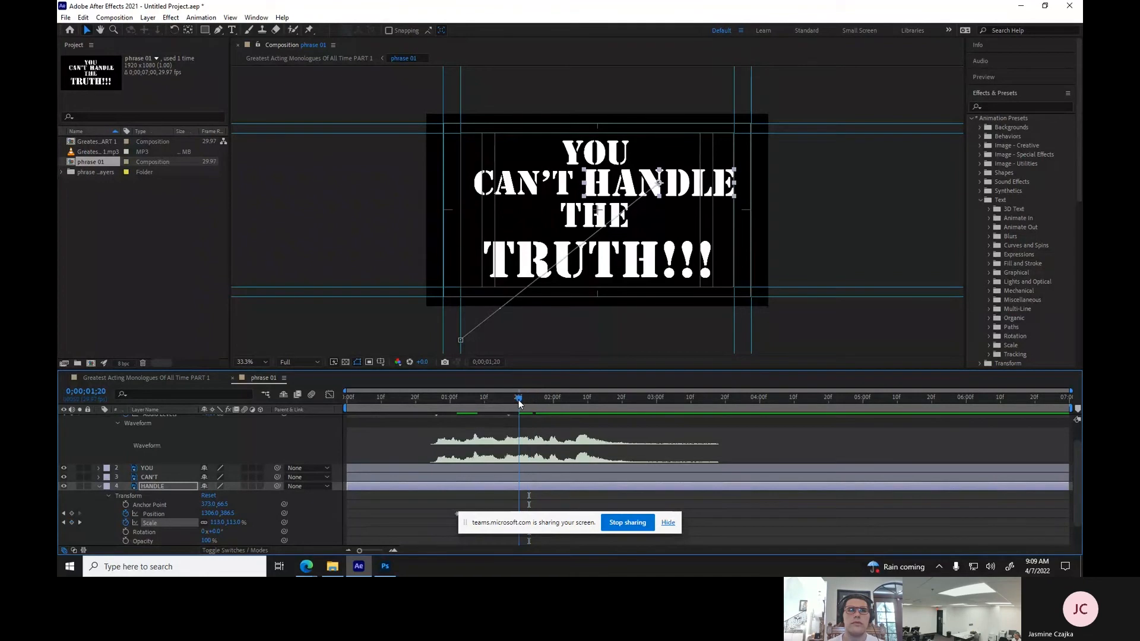
left_click_drag(225, 526, 210, 526)
left_click_drag(518, 397, 502, 400)
left_click_drag(213, 523, 225, 522)
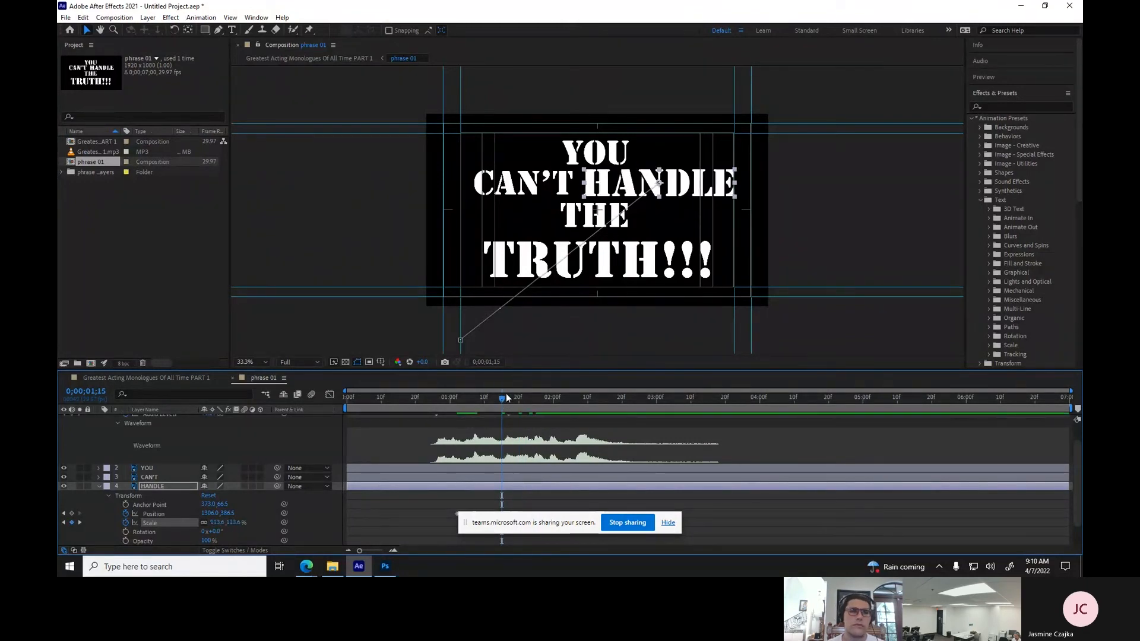
left_click_drag(503, 398, 489, 405)
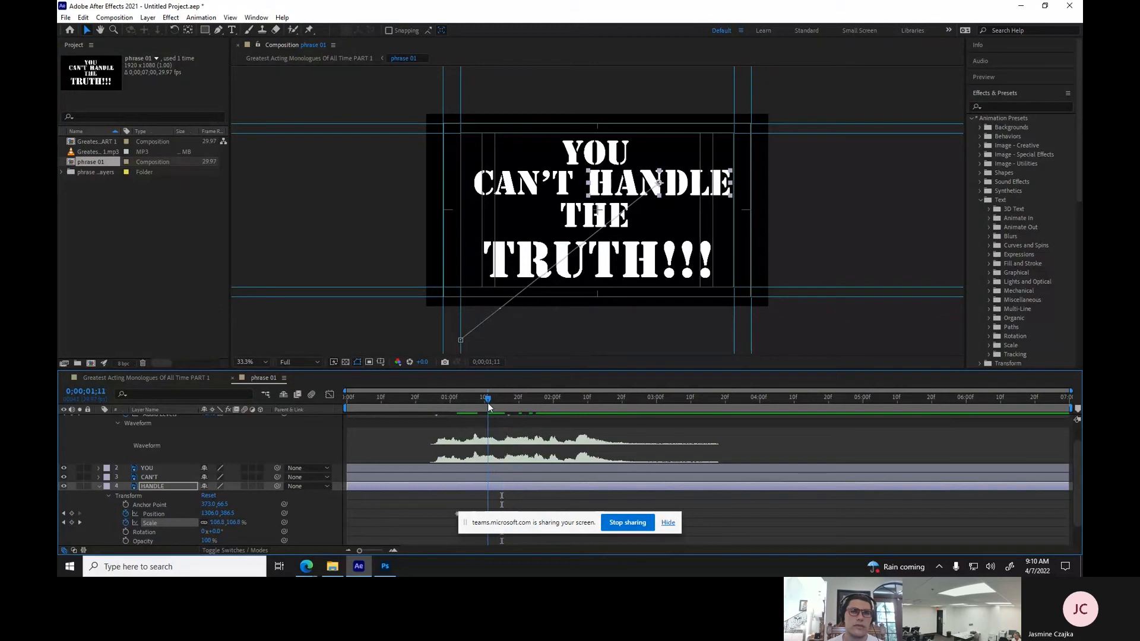
left_click_drag(215, 522, 205, 523)
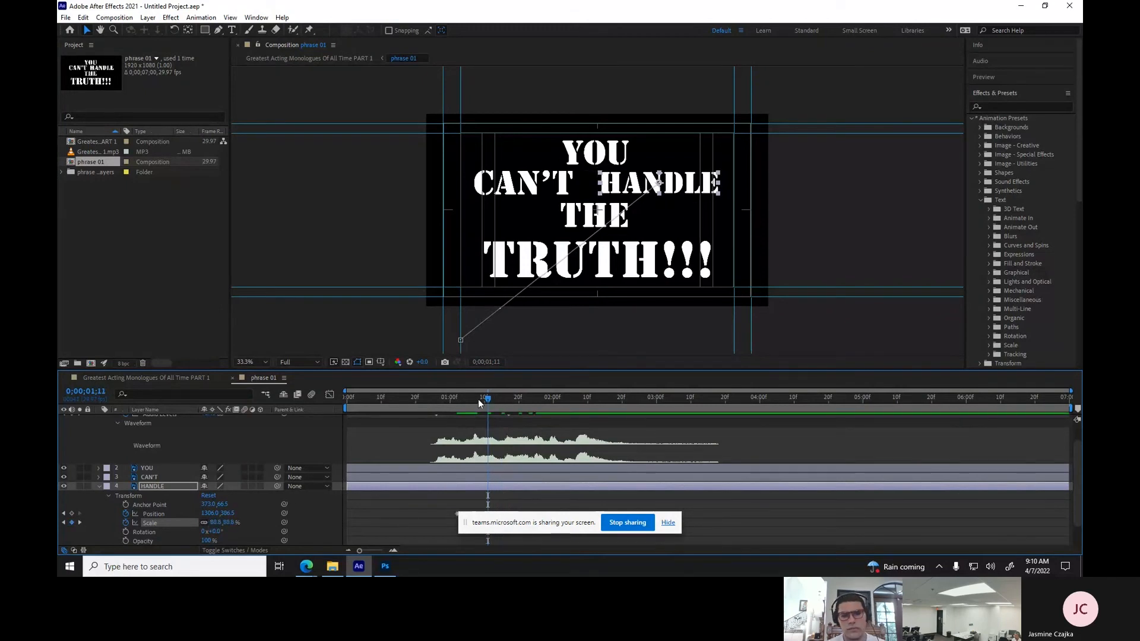
Preview the HANDLE animation with the audio from the start of the composition, and collapse the layer's properties.
key("Home")
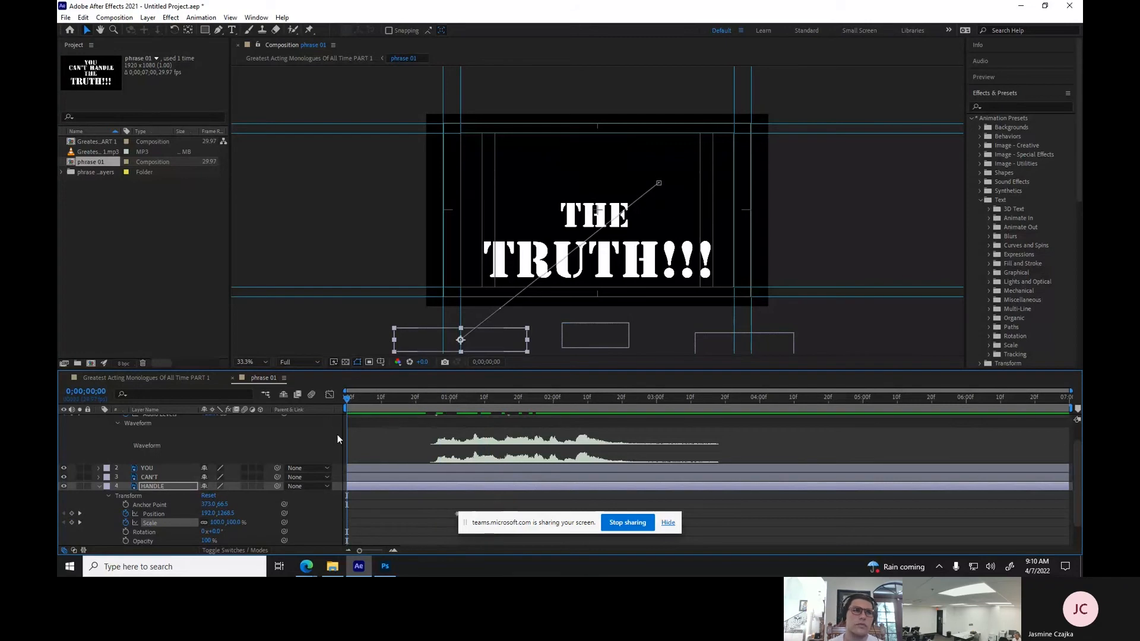
key("space")
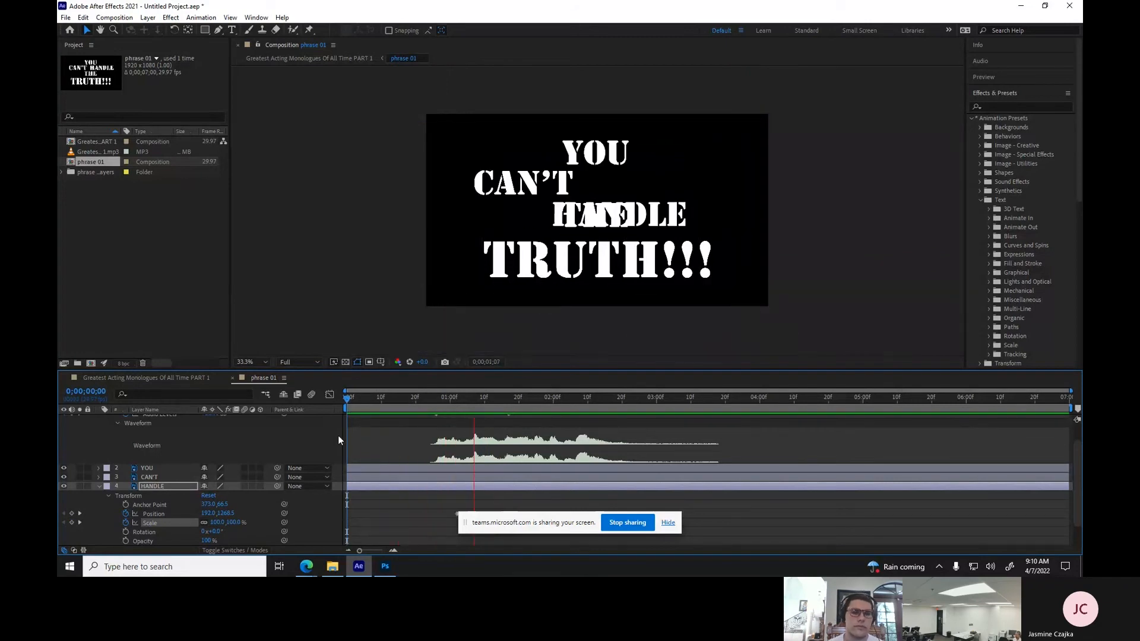
key("space")
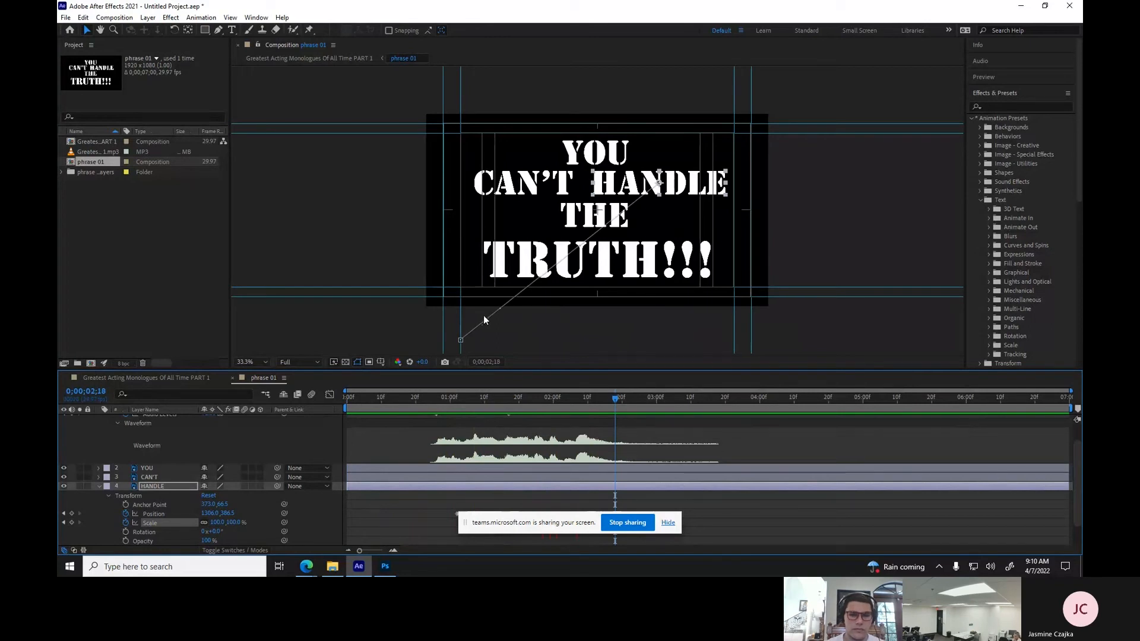
left_click(98, 486)
Cue the time to 0;00;01;29 by listening to the audio, and place the THE layer directly beneath HANDLE.
left_click_drag(497, 399, 541, 401)
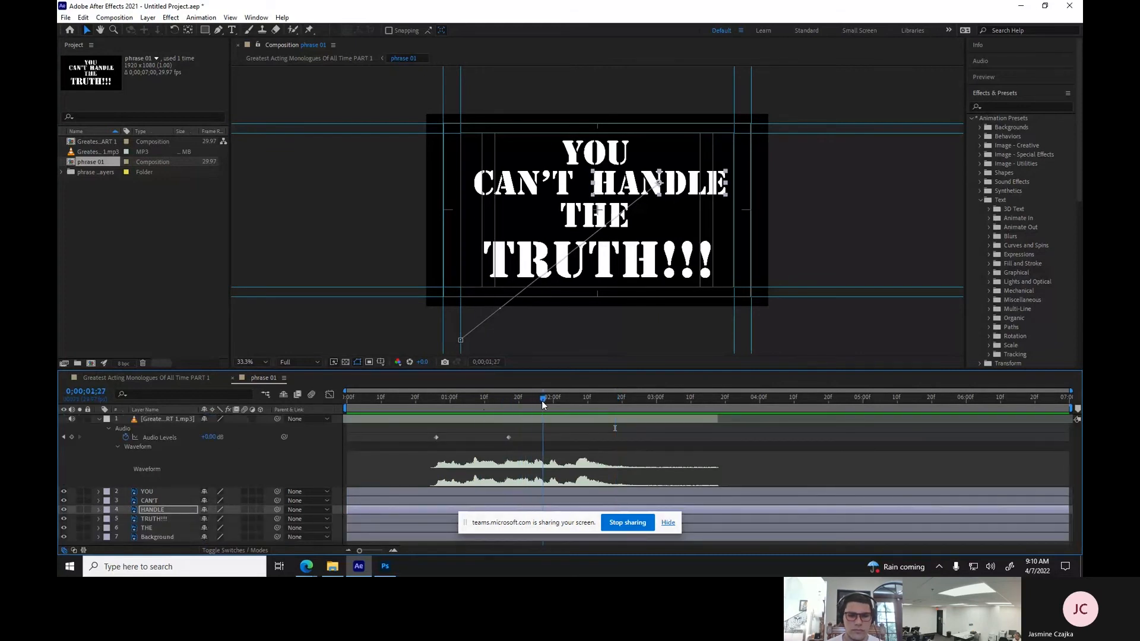
key("space")
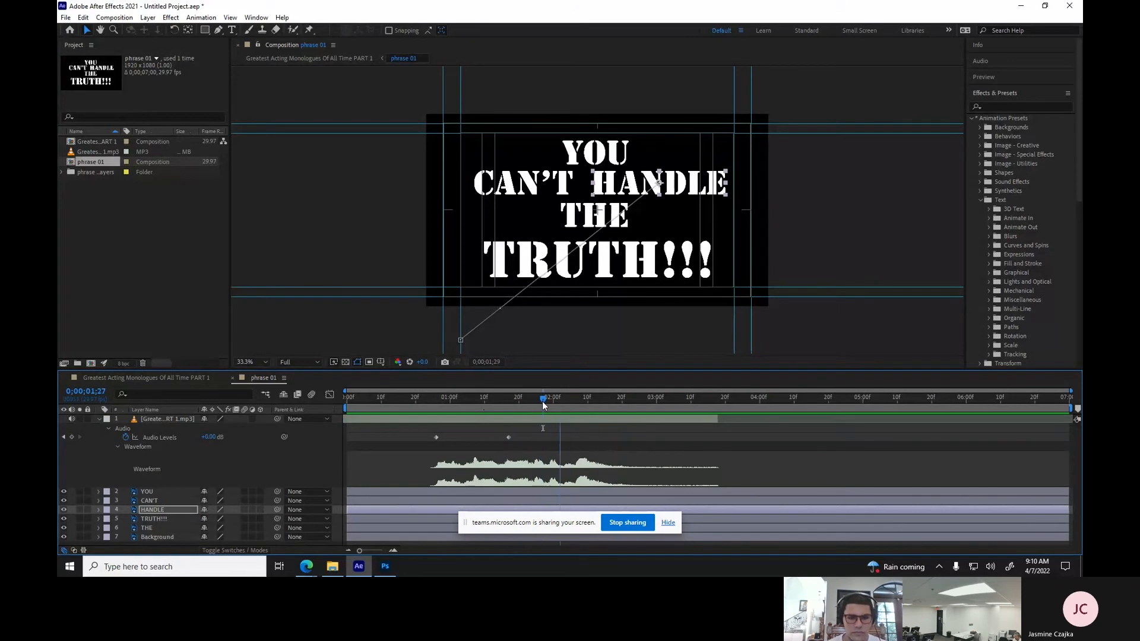
left_click_drag(542, 400, 549, 405)
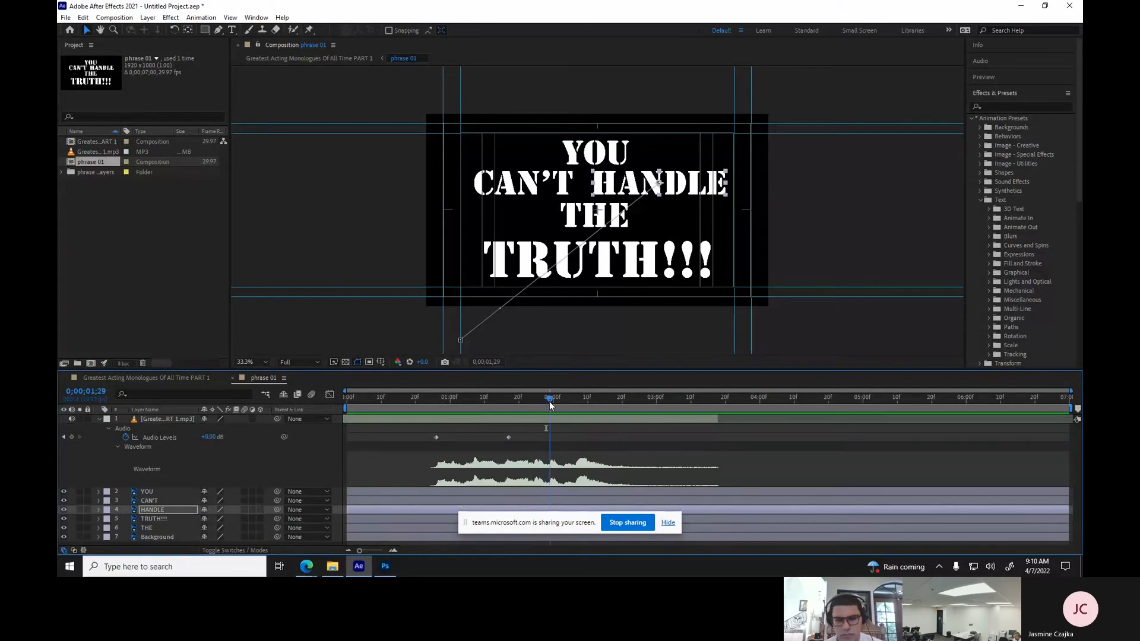
key("space")
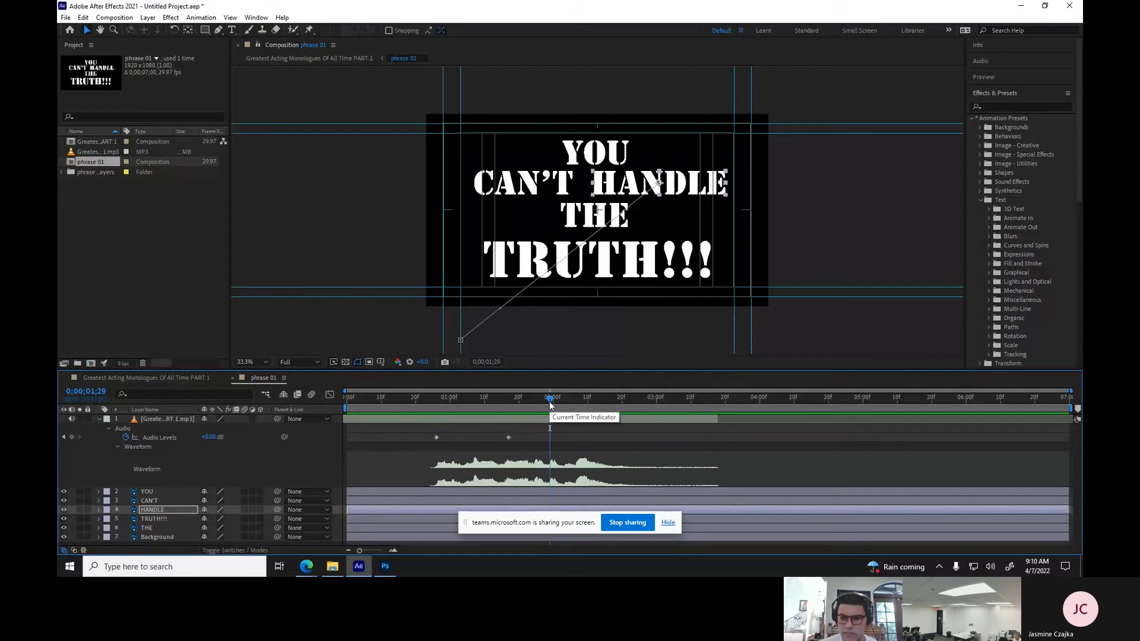
left_click_drag(145, 526, 101, 515)
left_click(97, 522)
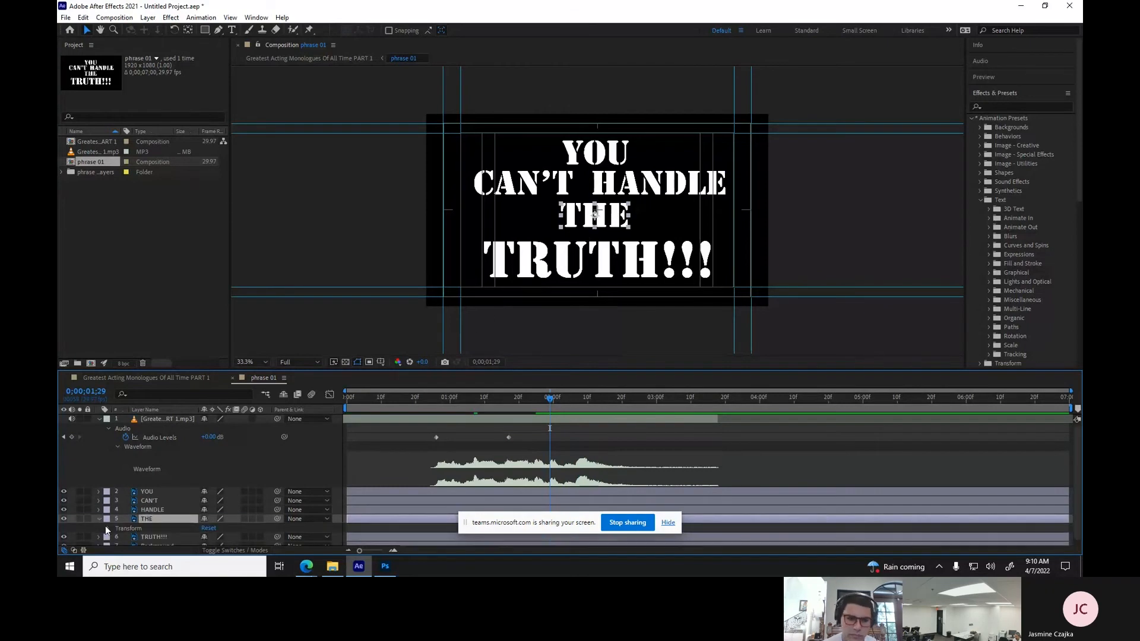
Enable Position keyframing for THE at 0;00;01;29, and at 0;00;01;24 move it horizontally off the frame past its left edge to about x -730.
left_click(107, 528)
scroll(105, 526, "down", 1)
left_click(126, 513)
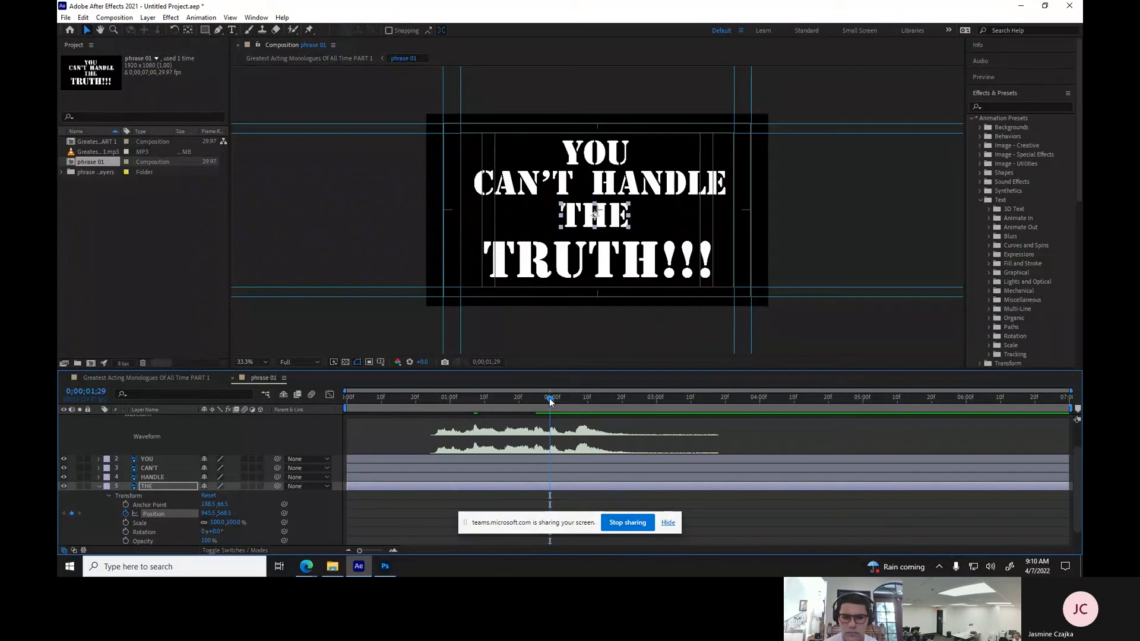
left_click_drag(550, 397, 533, 397)
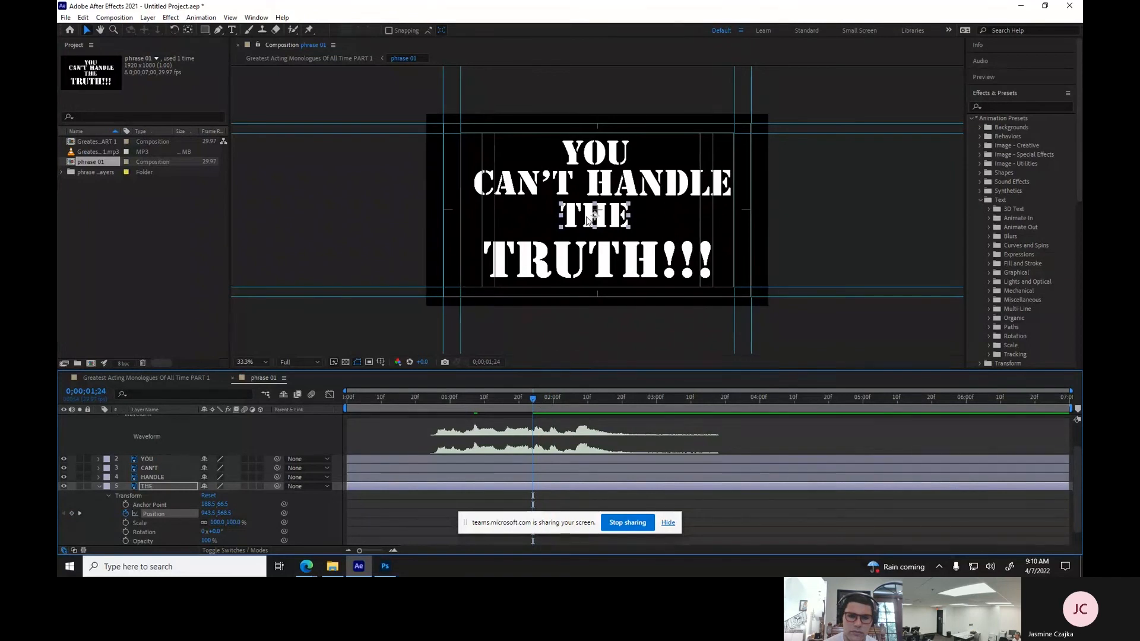
left_click_drag(587, 220, 290, 219)
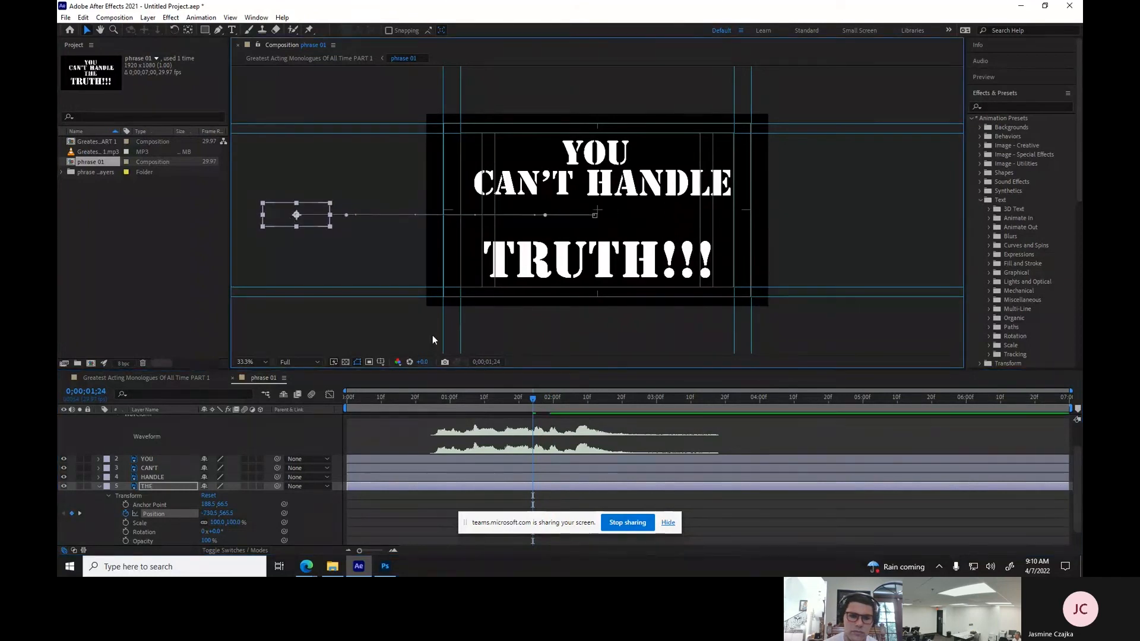
Cue the time to 0;00;02;04 by listening to the audio, and enable Position and Rotation keyframing on the TRUTH!!! layer there.
left_click_drag(536, 398, 572, 397)
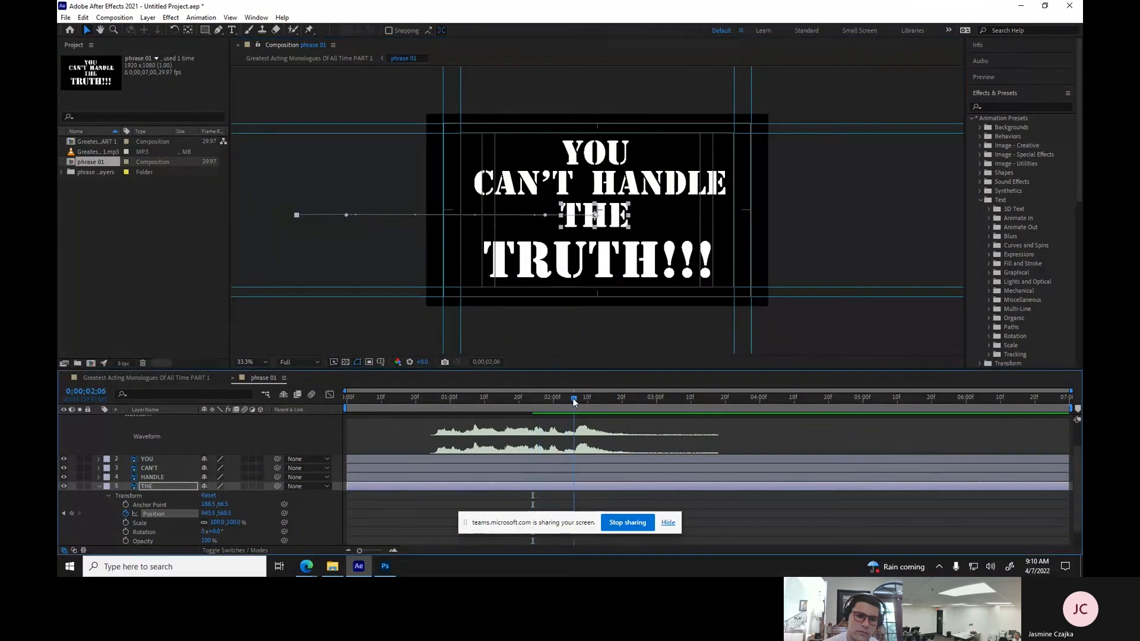
key("space")
left_click_drag(573, 398, 568, 398)
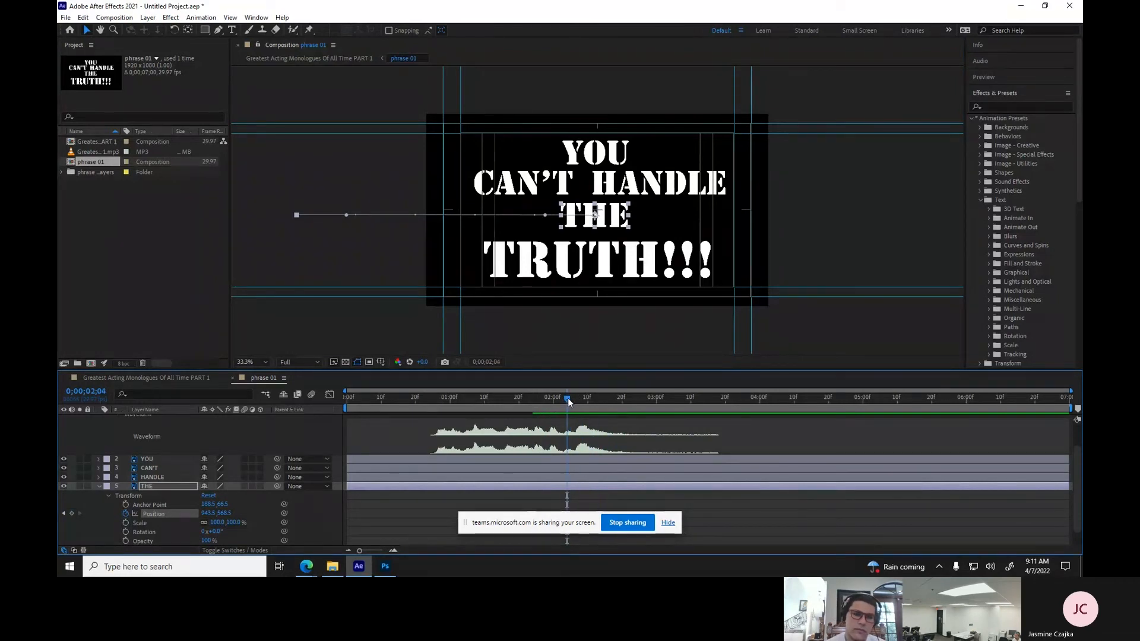
left_click(99, 487)
left_click(146, 528)
left_click(98, 528)
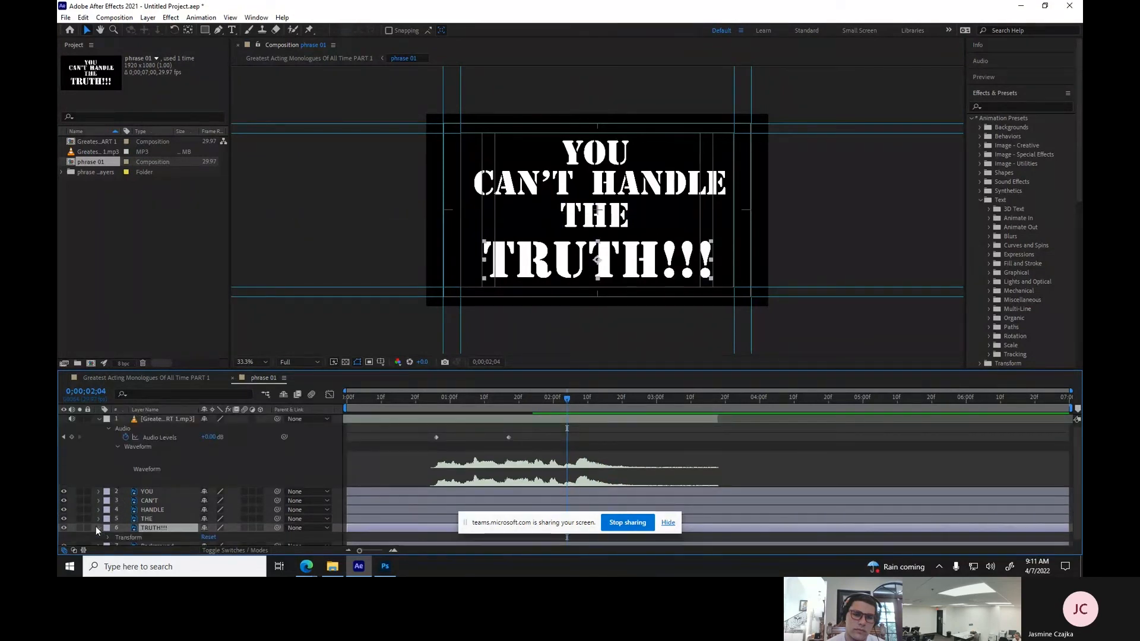
left_click(108, 536)
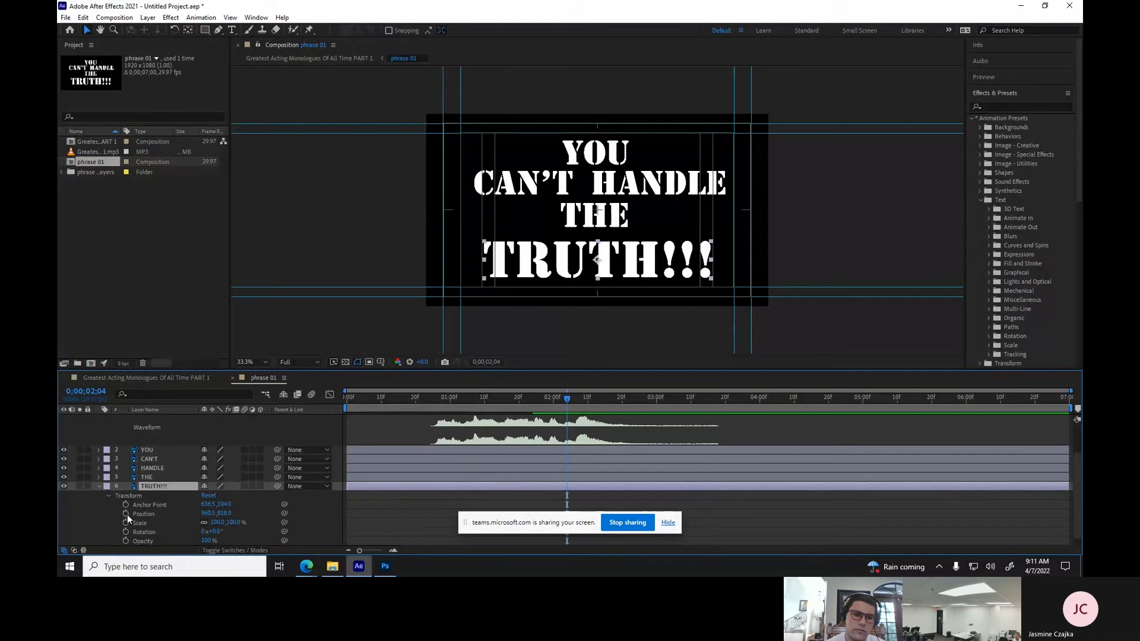
left_click(126, 514)
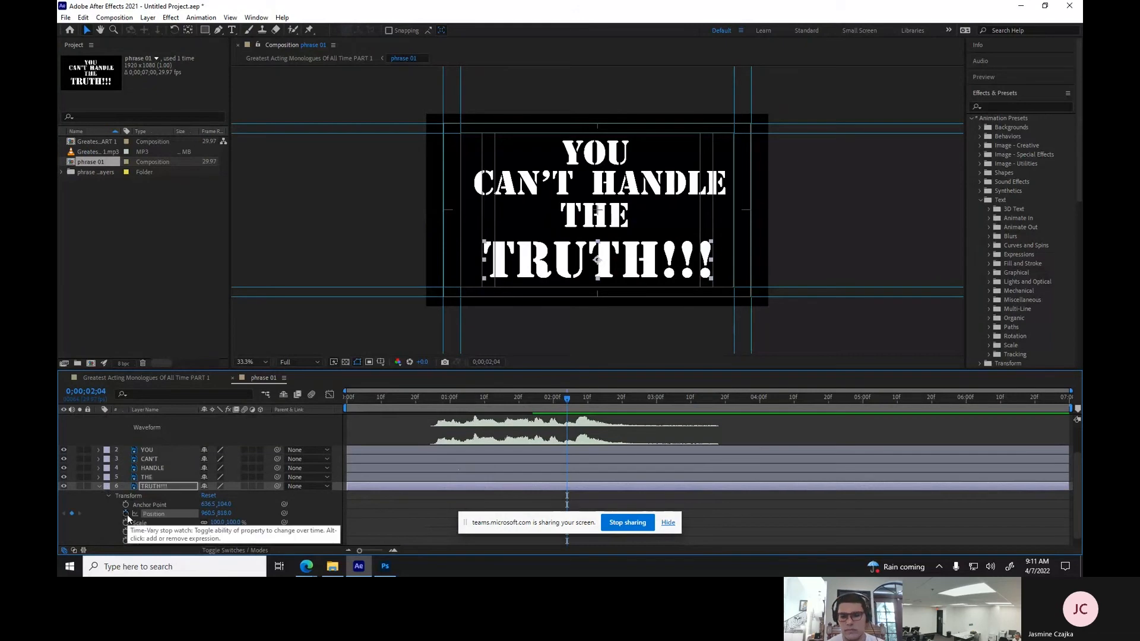
left_click(126, 532)
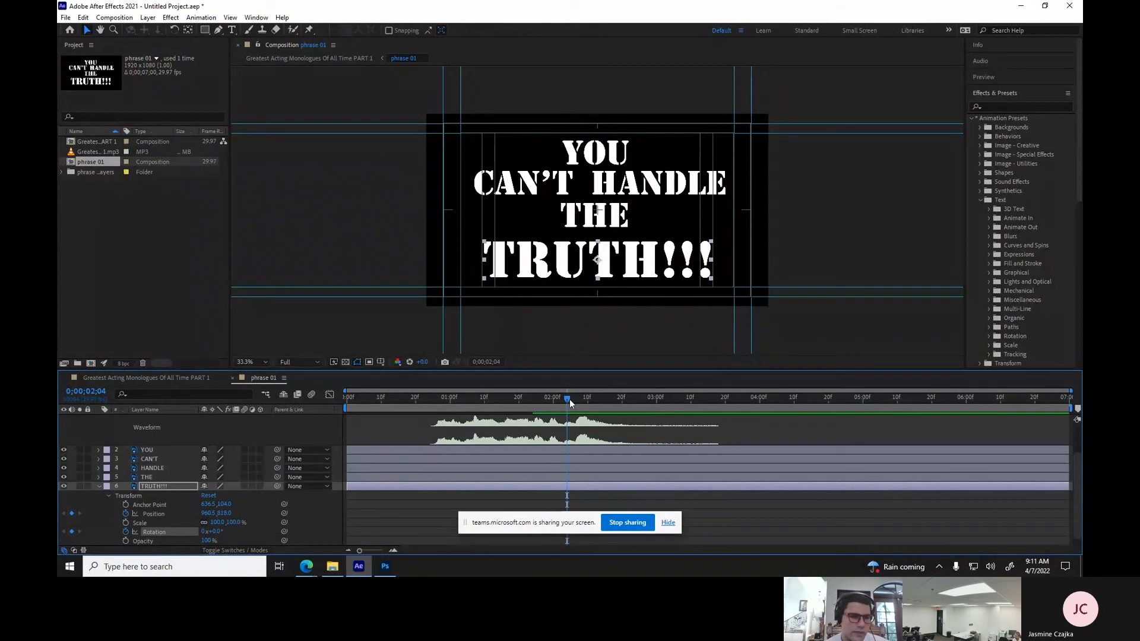
At 0;00;01;29, move TRUTH!!! straight down off the frame to about 960, 1376 and set its Rotation to 1 full revolution.
left_click_drag(566, 400, 550, 402)
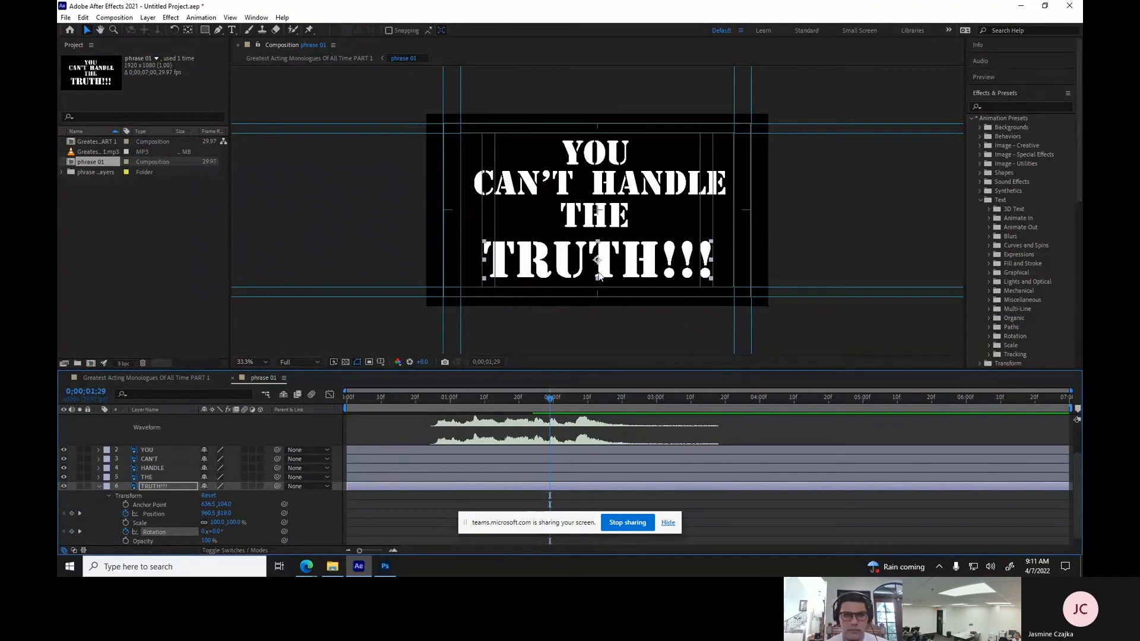
left_click_drag(605, 249, 605, 360)
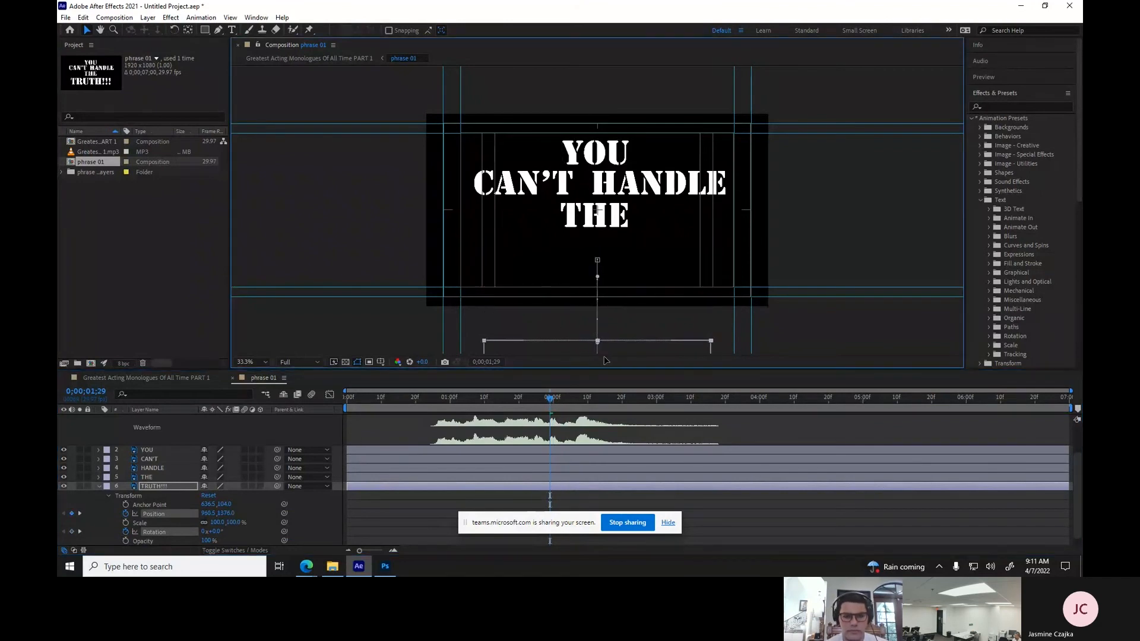
left_click(203, 532)
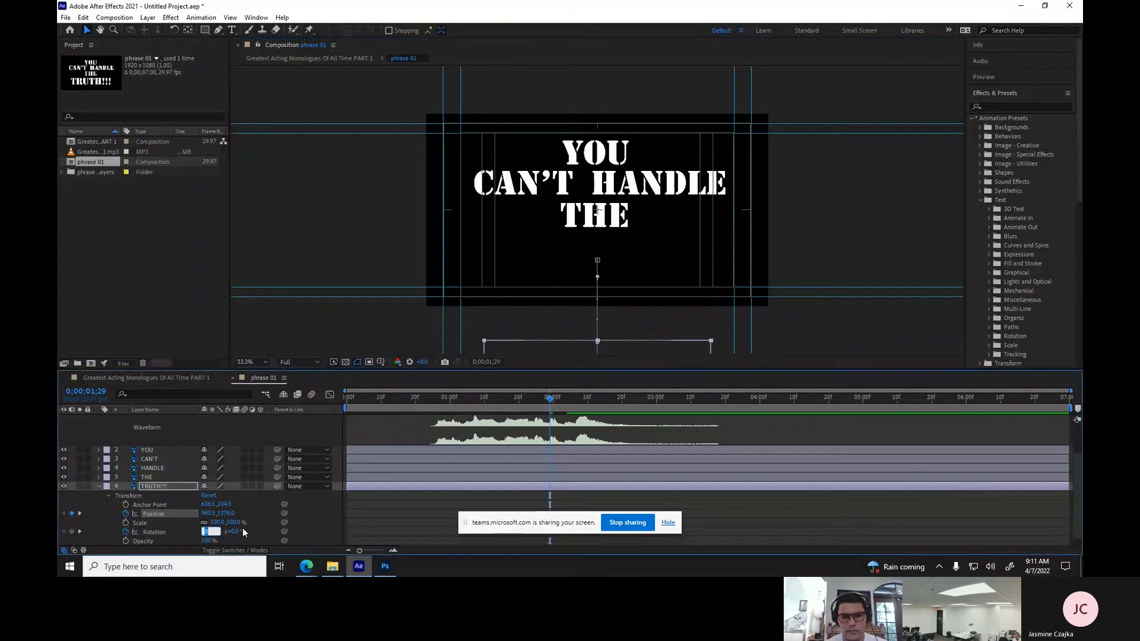
type("1")
key("Return")
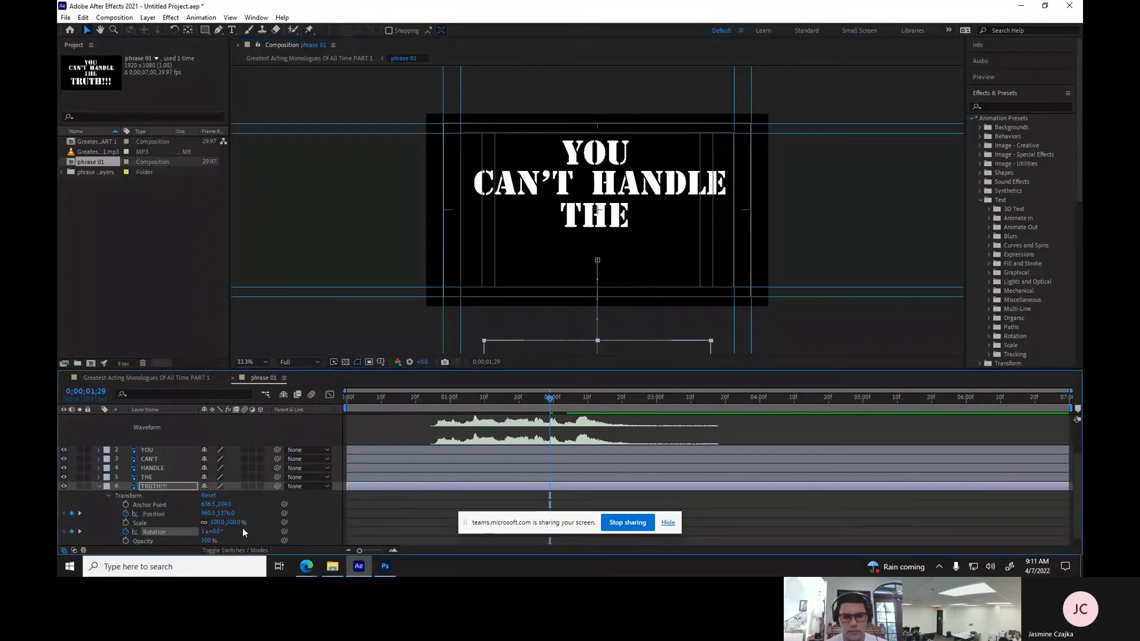
Preview the full phrase animation with its audio from 0;00;00;00.
left_click_drag(549, 400, 330, 408)
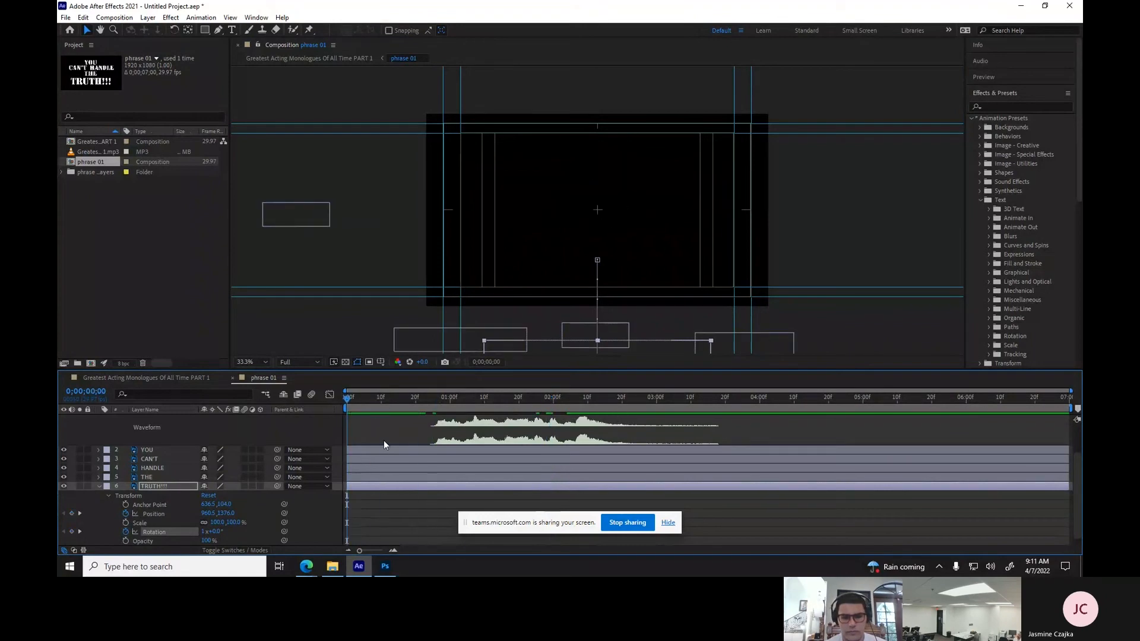
key("space")
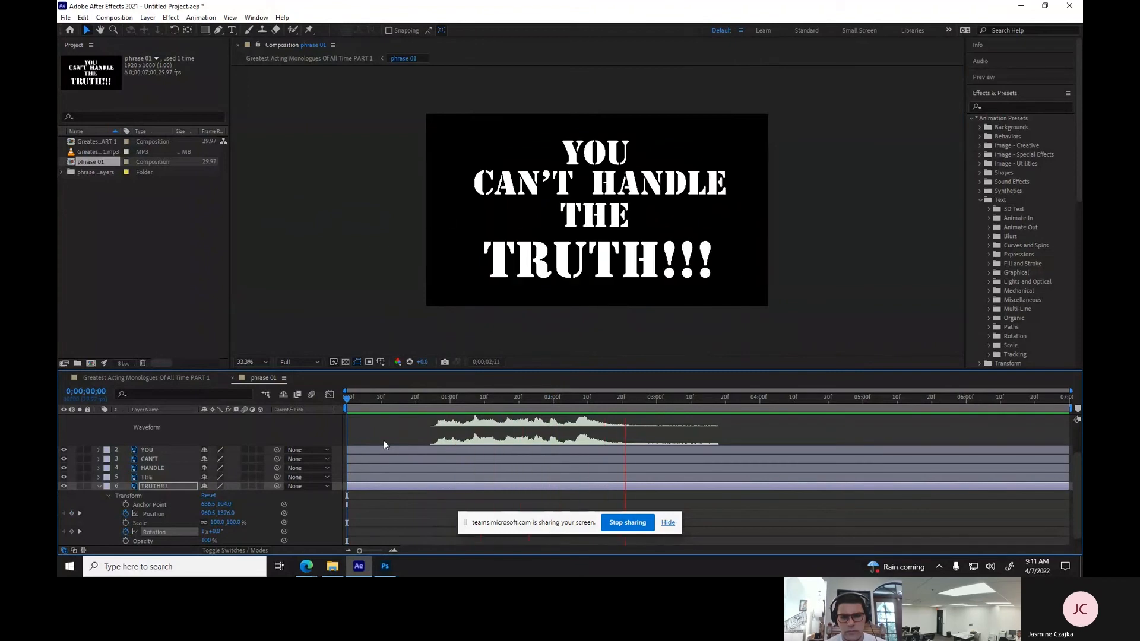
key("space")
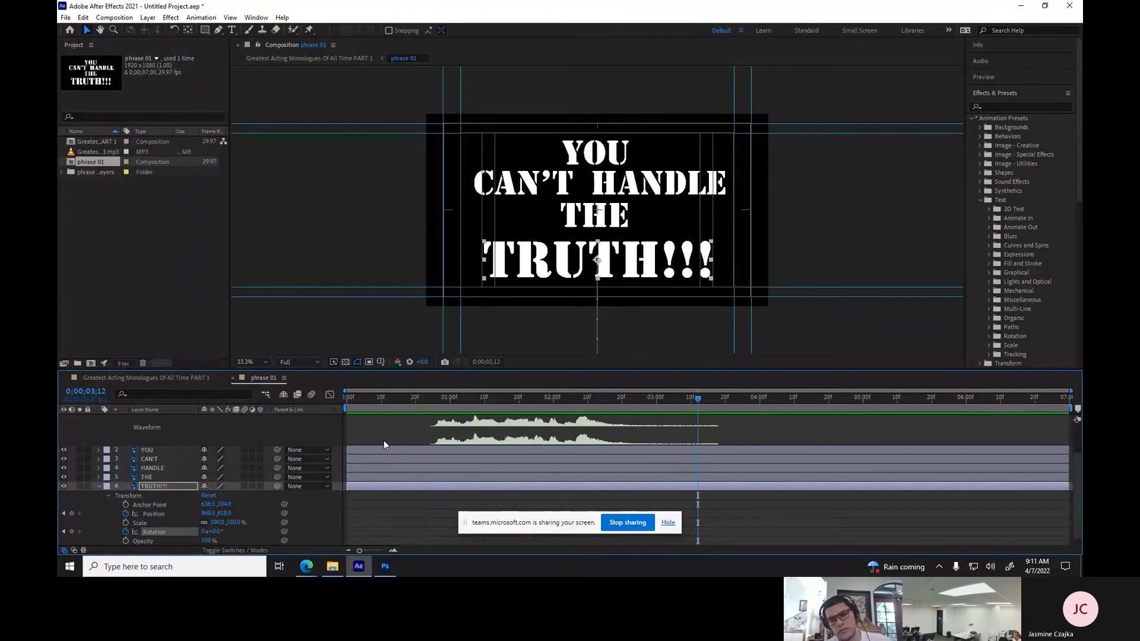
Collapse the TRUTH!!! and audio layers' properties, and enable motion blur for the composition and its five word layers.
left_click(98, 486)
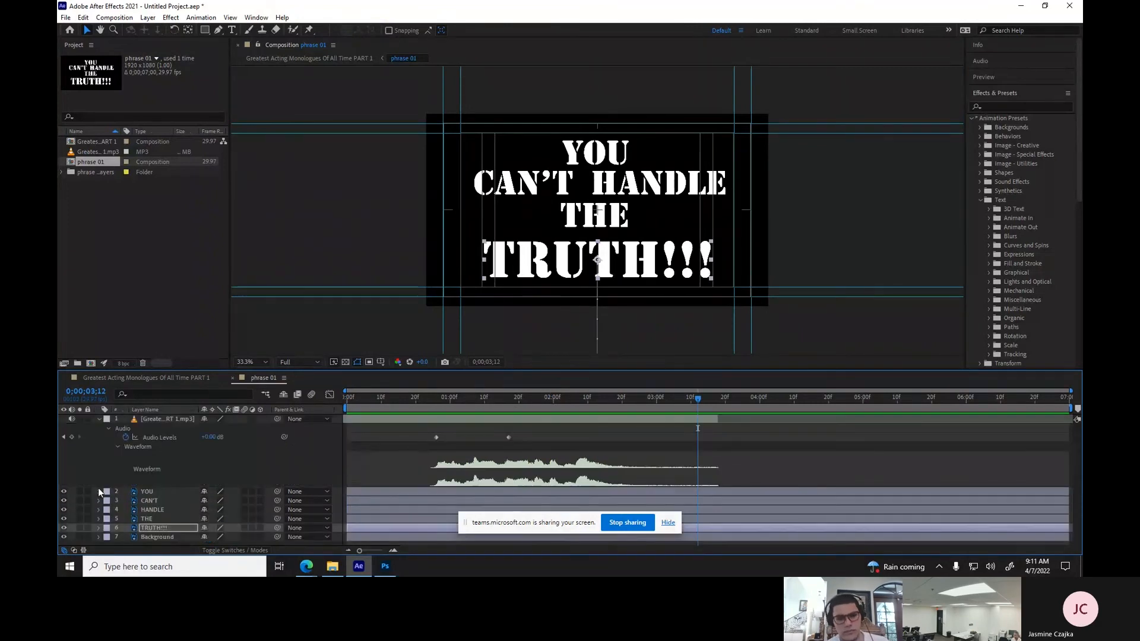
left_click(99, 419)
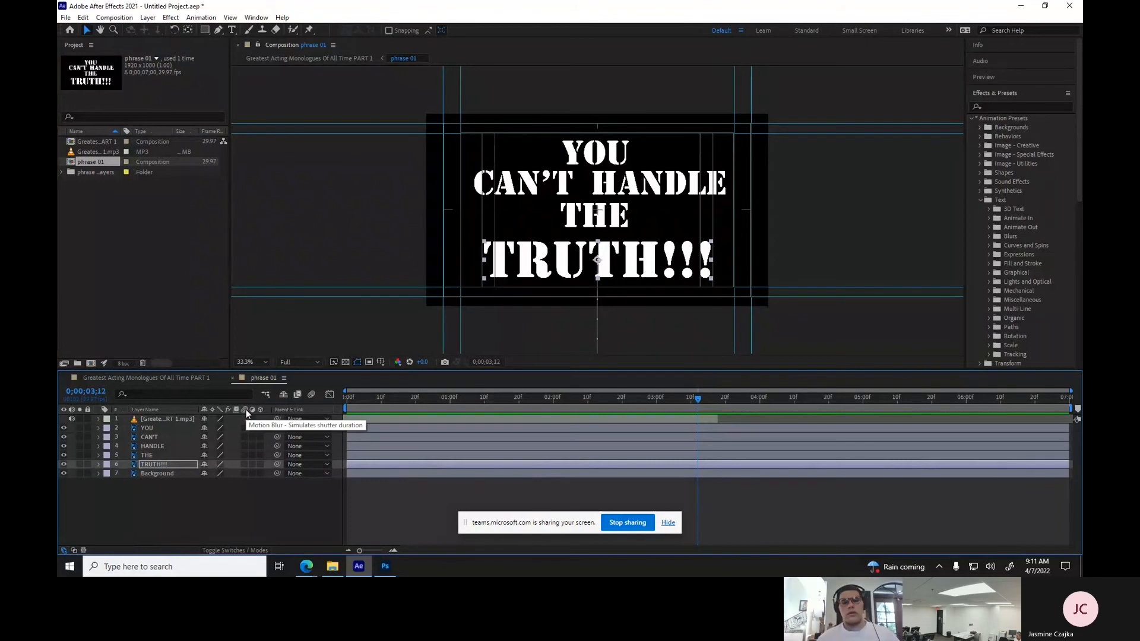
left_click_drag(244, 427, 246, 448)
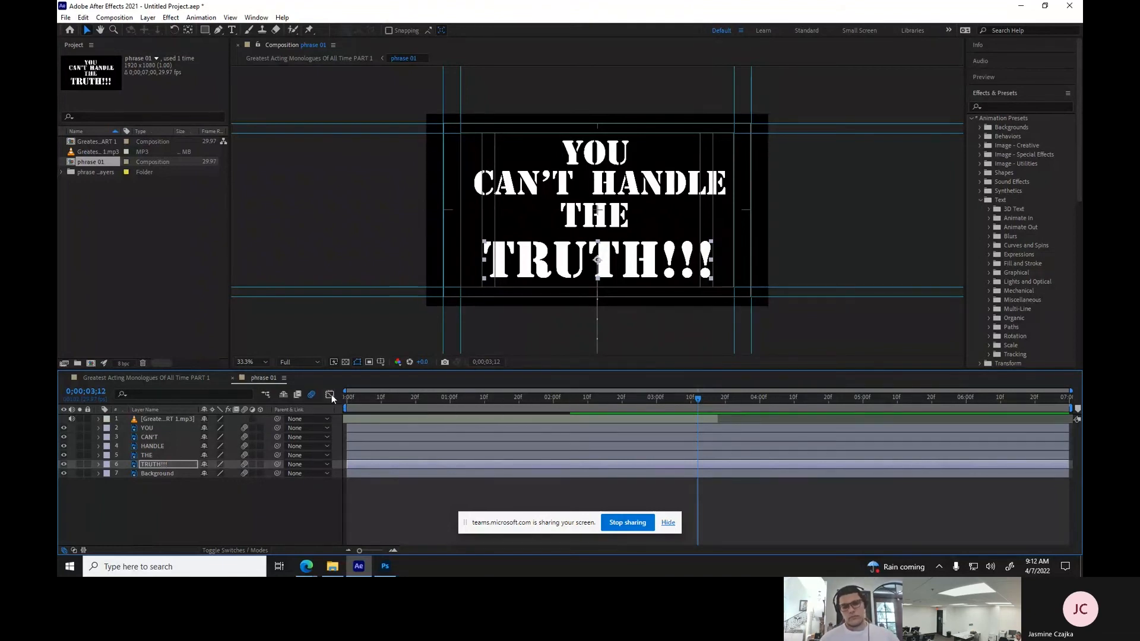
Preview the motion-blurred phrase animation starting from 0;00;00;18.
left_click(408, 402)
key("space")
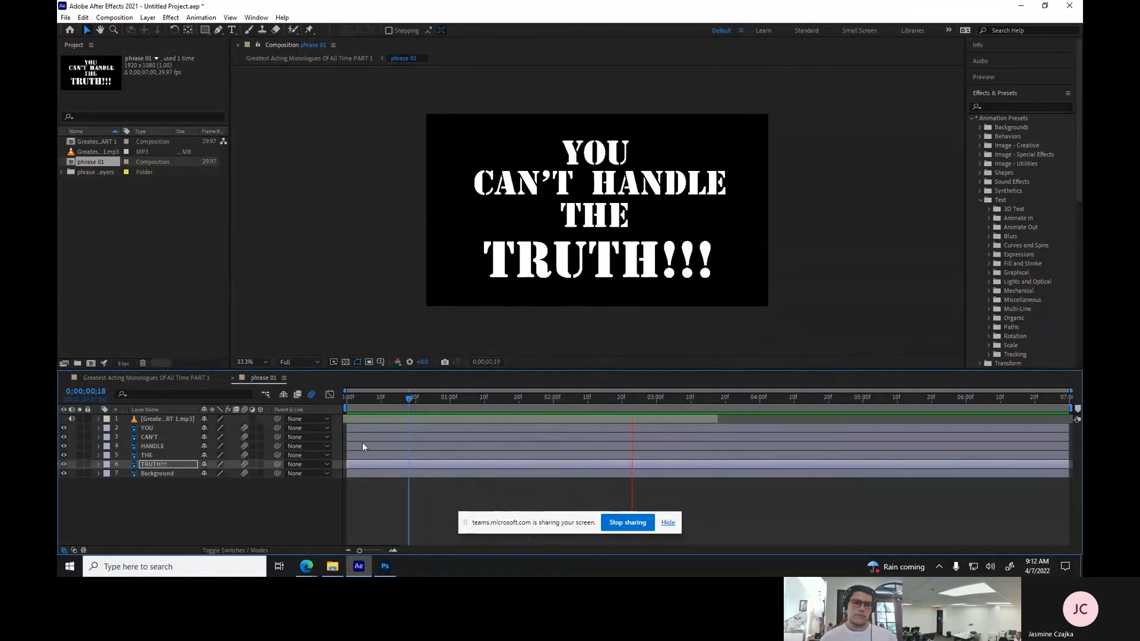
key("space")
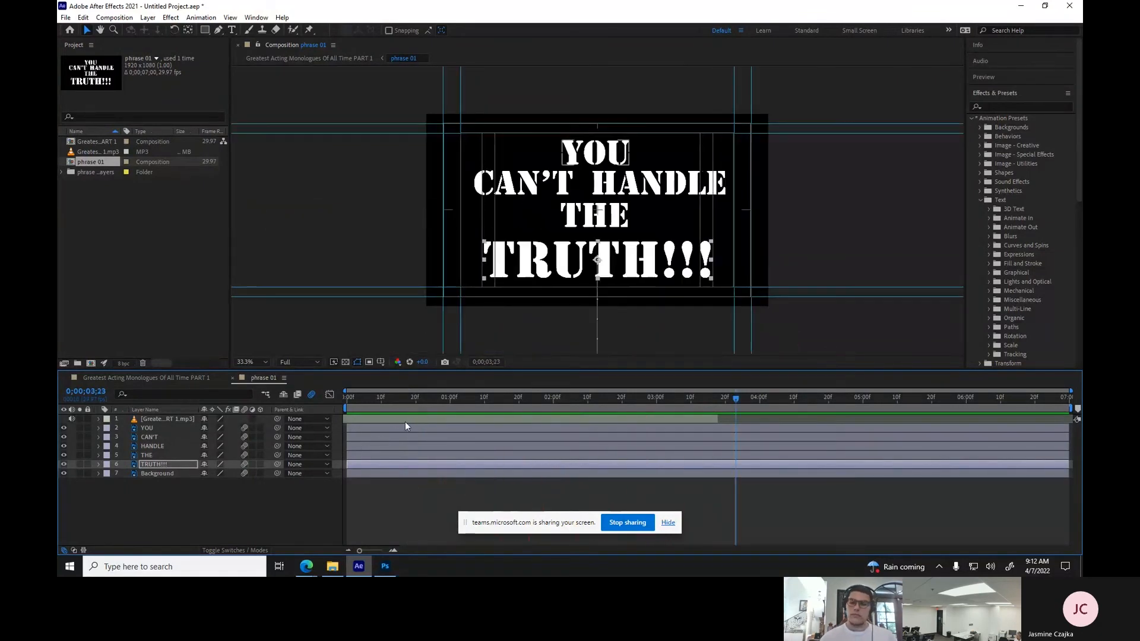
Scrub the phrase from 0;00;01;04 to 0;00;02;14 to examine the motion blur on the moving words.
left_click(463, 396)
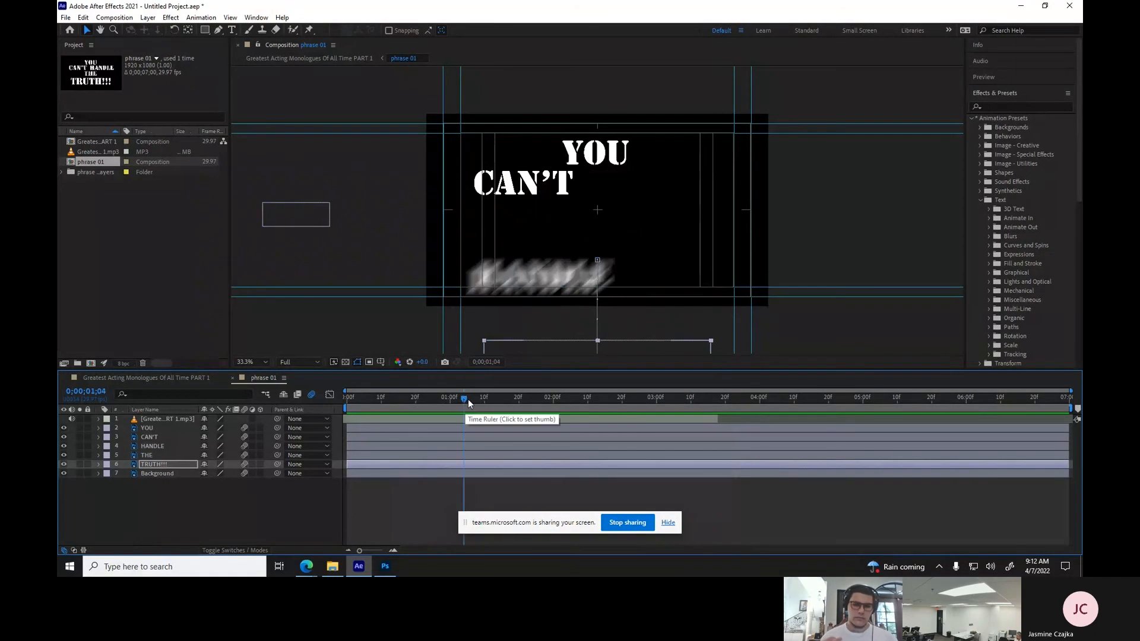
left_click(486, 397)
left_click_drag(488, 397, 599, 385)
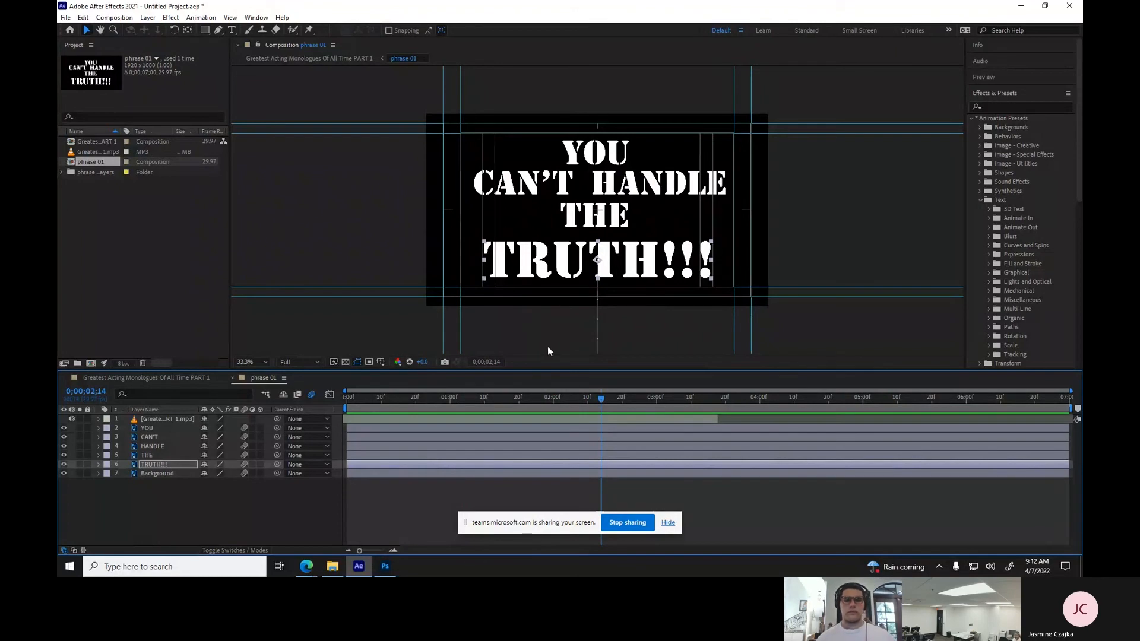
Show the YOU layer's Position curve in the Graph Editor, apply Easy Ease to all its keyframes, and collapse the layer.
left_click(153, 429)
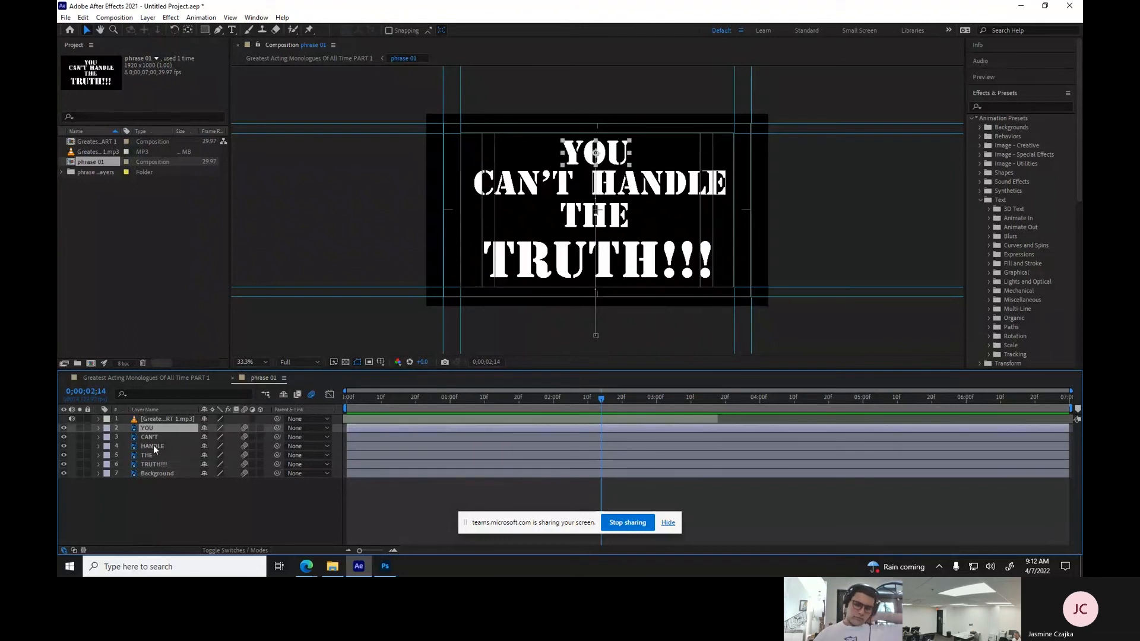
left_click(98, 428)
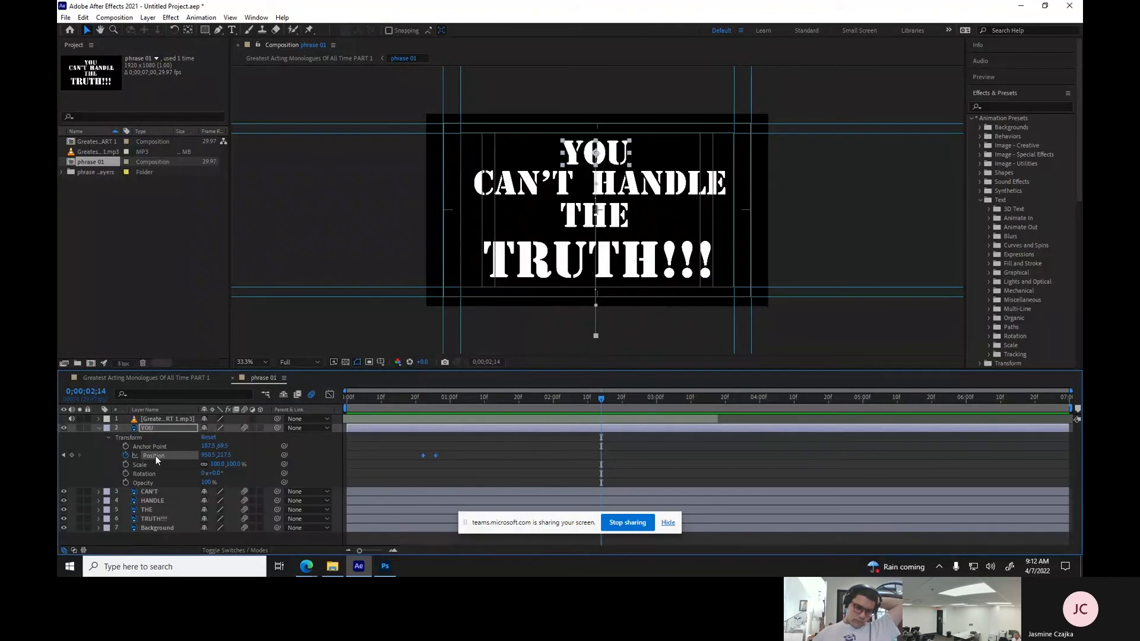
left_click(330, 395)
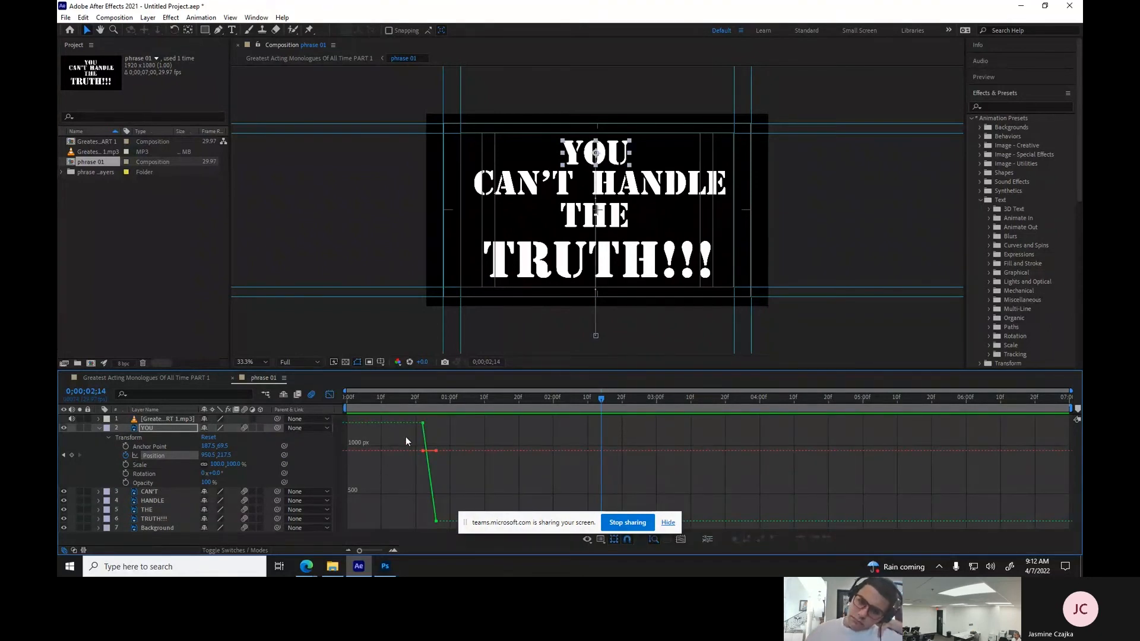
left_click_drag(404, 417, 752, 542)
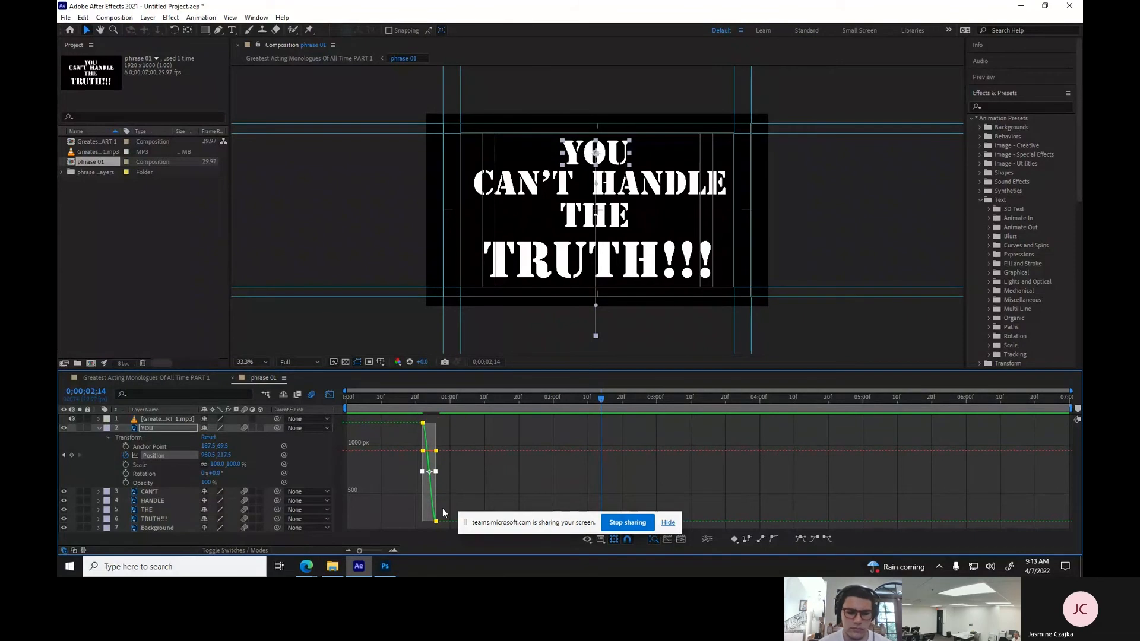
left_click(98, 428)
Apply Easy Ease to all Position keyframes of the CAN'T layer and collapse its properties.
left_click(98, 436)
left_click(152, 465)
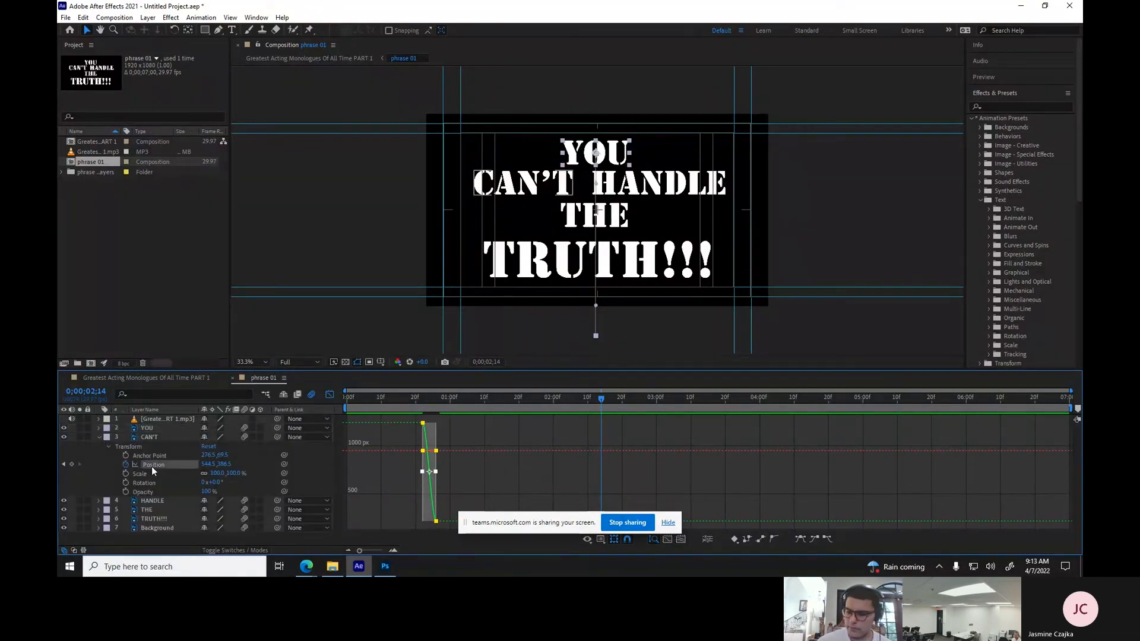
left_click_drag(415, 418, 469, 525)
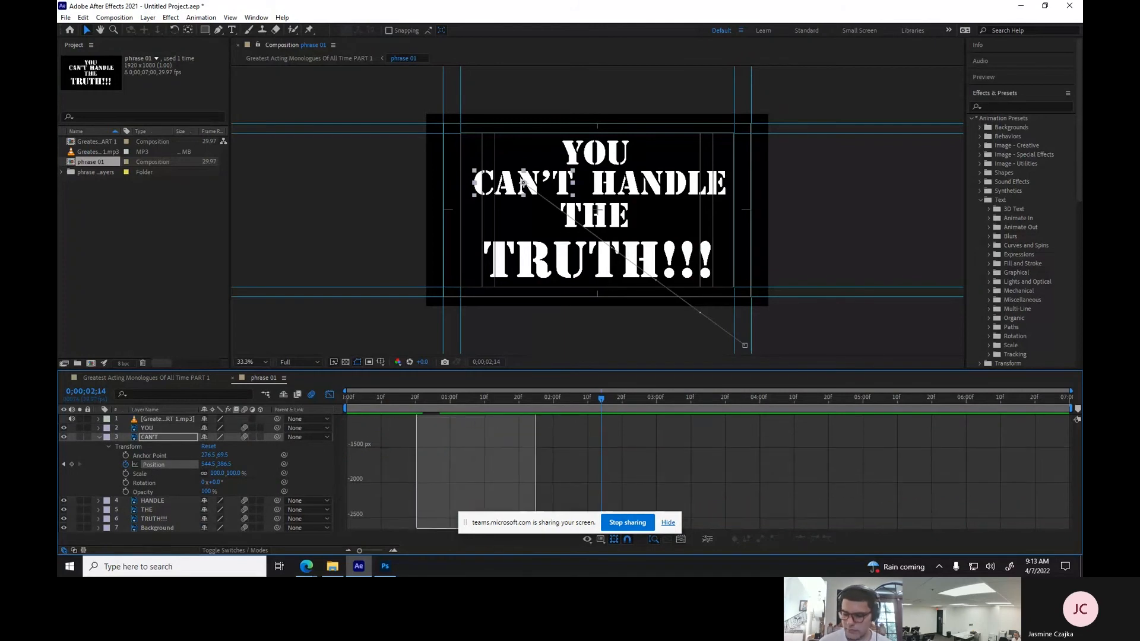
left_click(799, 540)
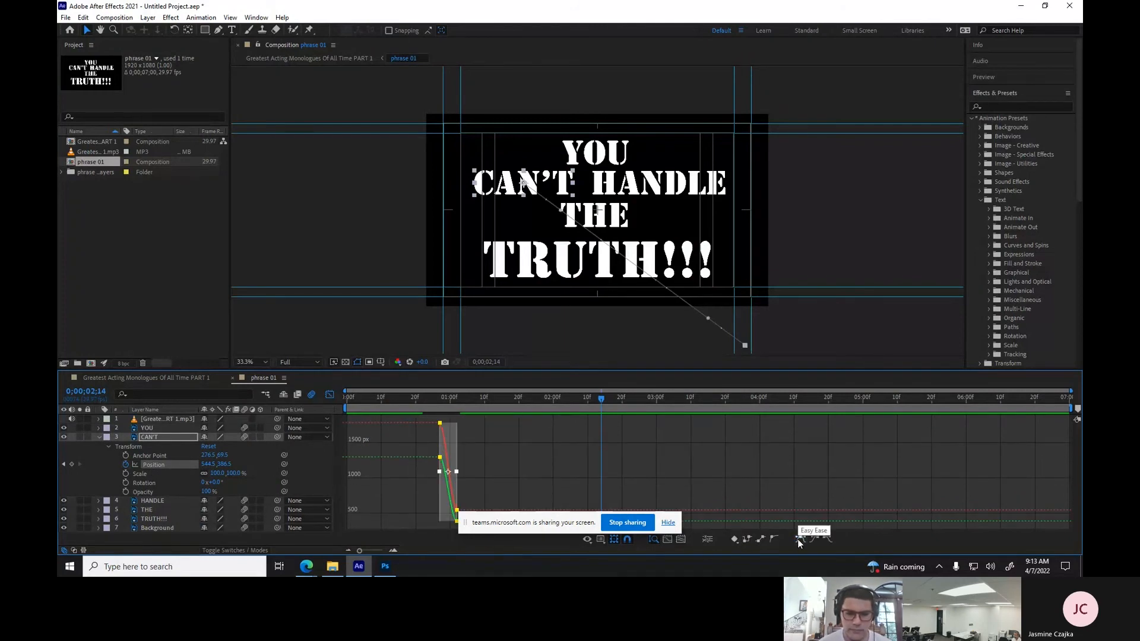
left_click(98, 437)
Apply Easy Ease to the HANDLE layer's Position and Scale keyframes together and collapse its properties.
left_click(98, 447)
left_click(151, 474)
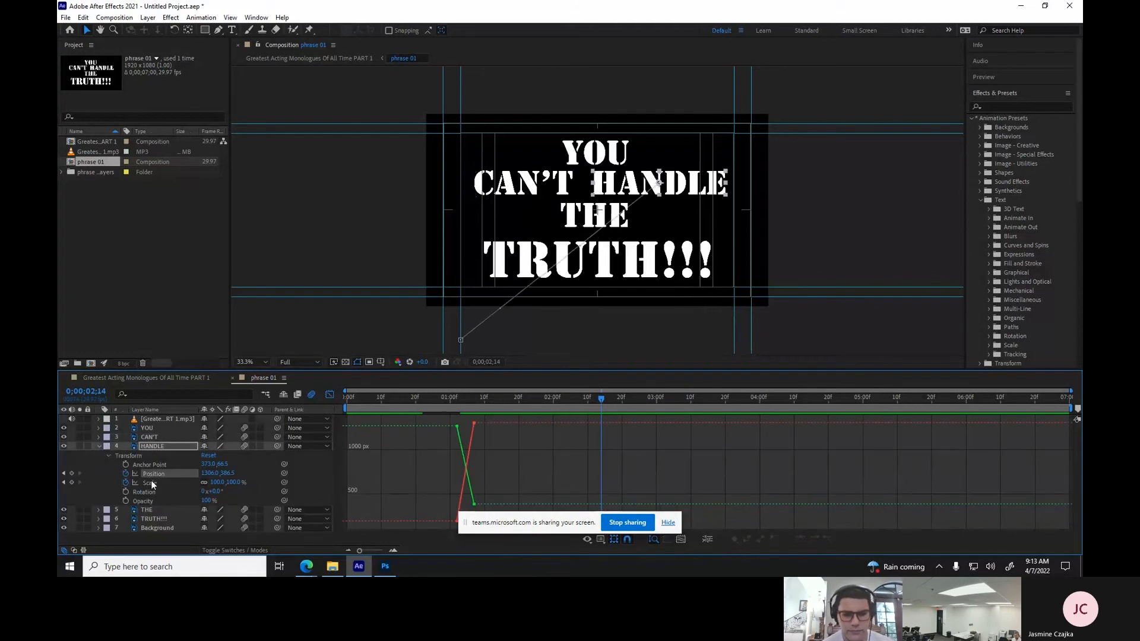
left_click(152, 485, "shift")
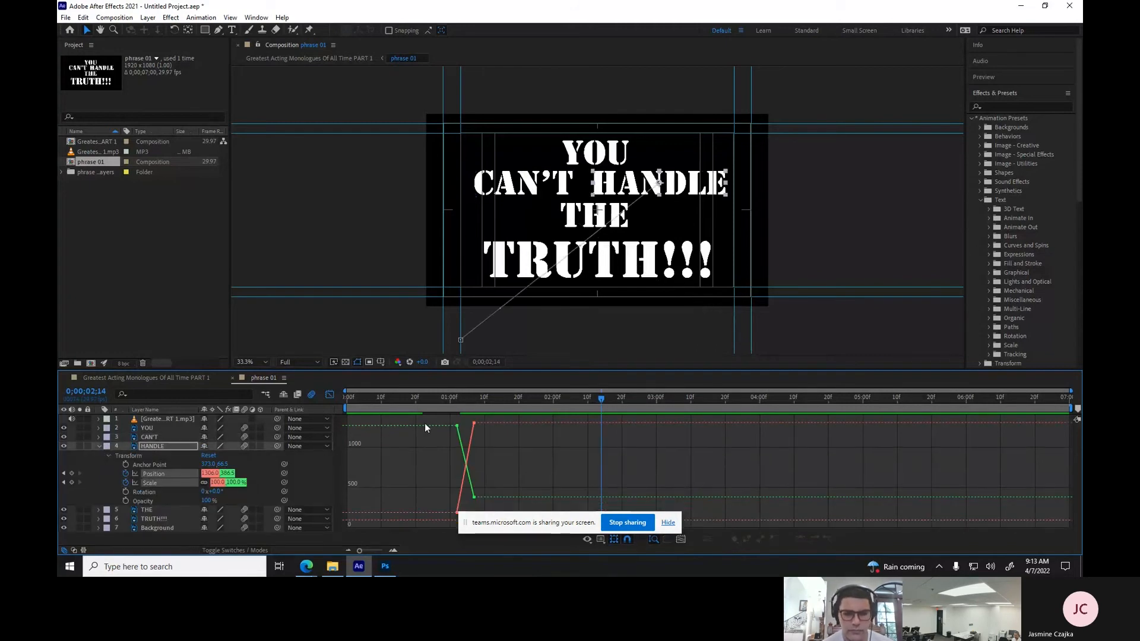
left_click_drag(425, 423, 531, 532)
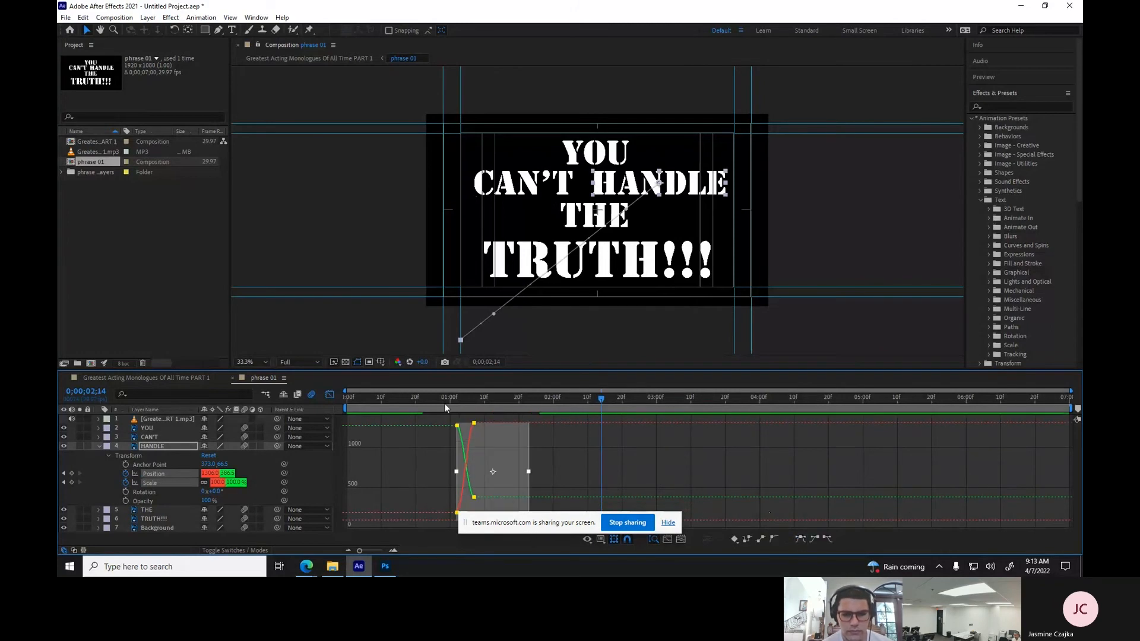
left_click(98, 446)
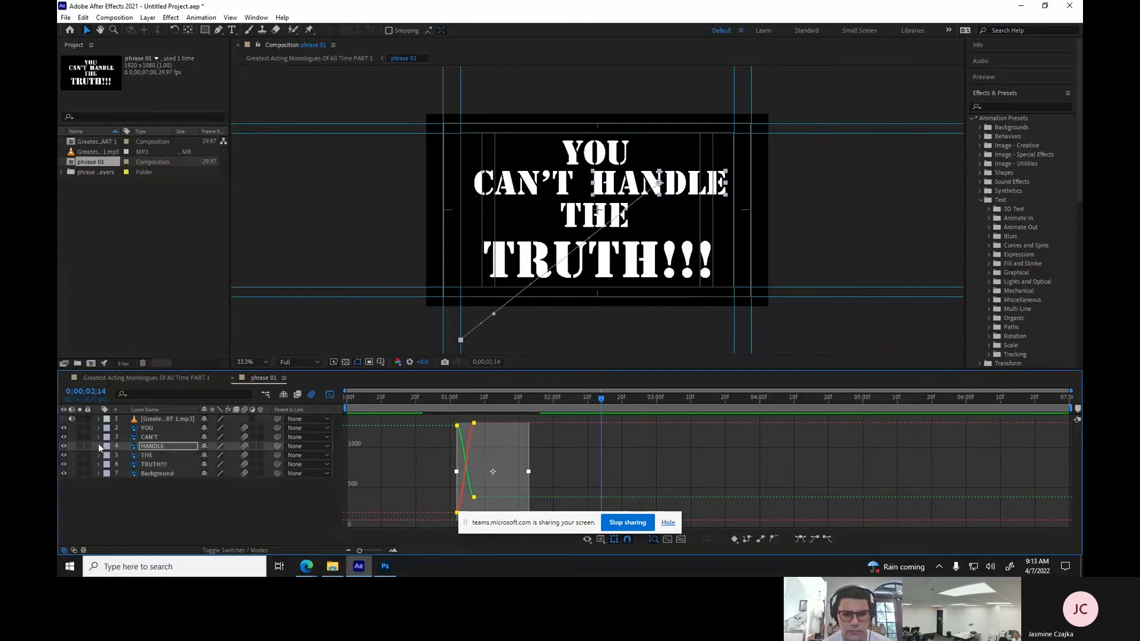
Apply Easy Ease to all Position keyframes of the THE layer and collapse its properties.
left_click(148, 455)
left_click(98, 456)
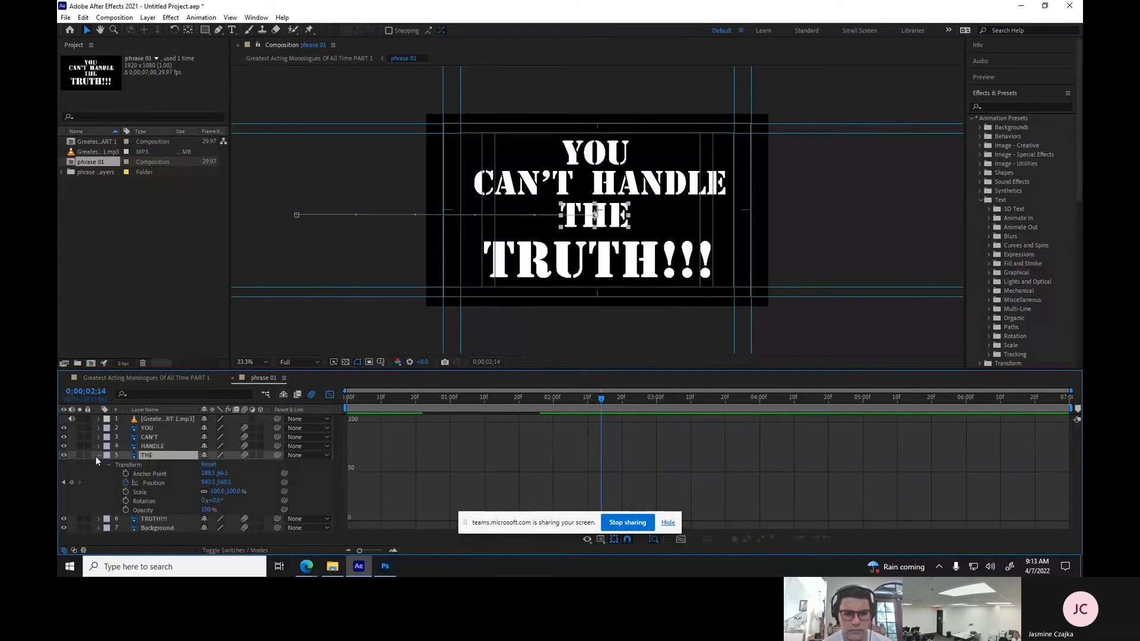
left_click(151, 482)
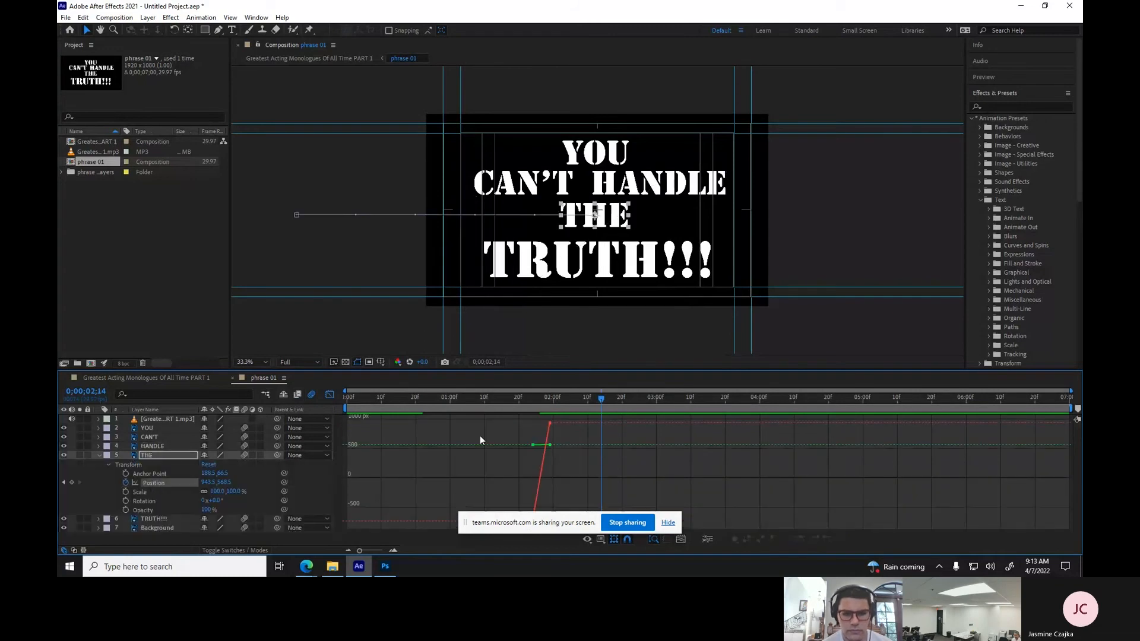
left_click_drag(488, 422, 674, 518)
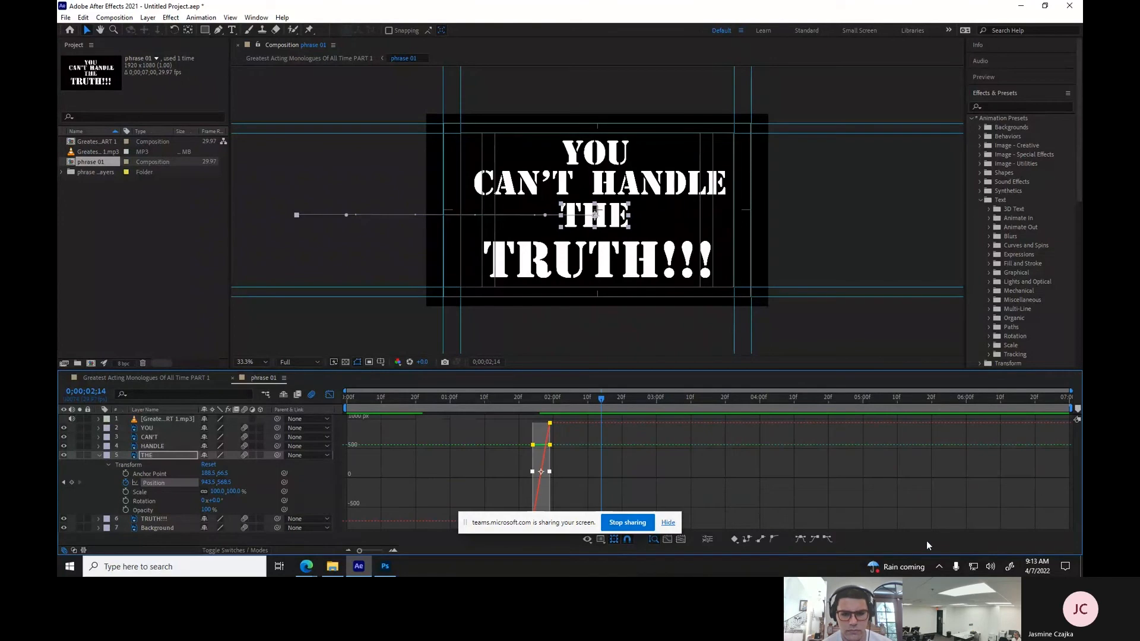
left_click(802, 539)
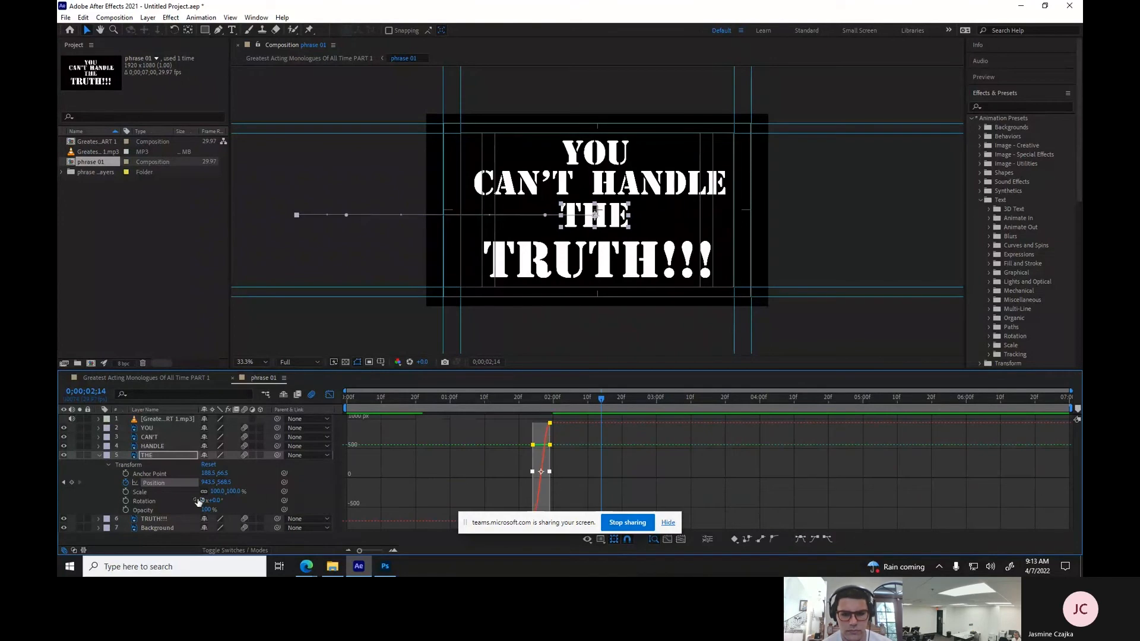
left_click(100, 454)
Apply Easy Ease to the TRUTH!!! layer's Position and Rotation keyframes, collapse the layer, and leave the Graph Editor.
left_click(99, 465)
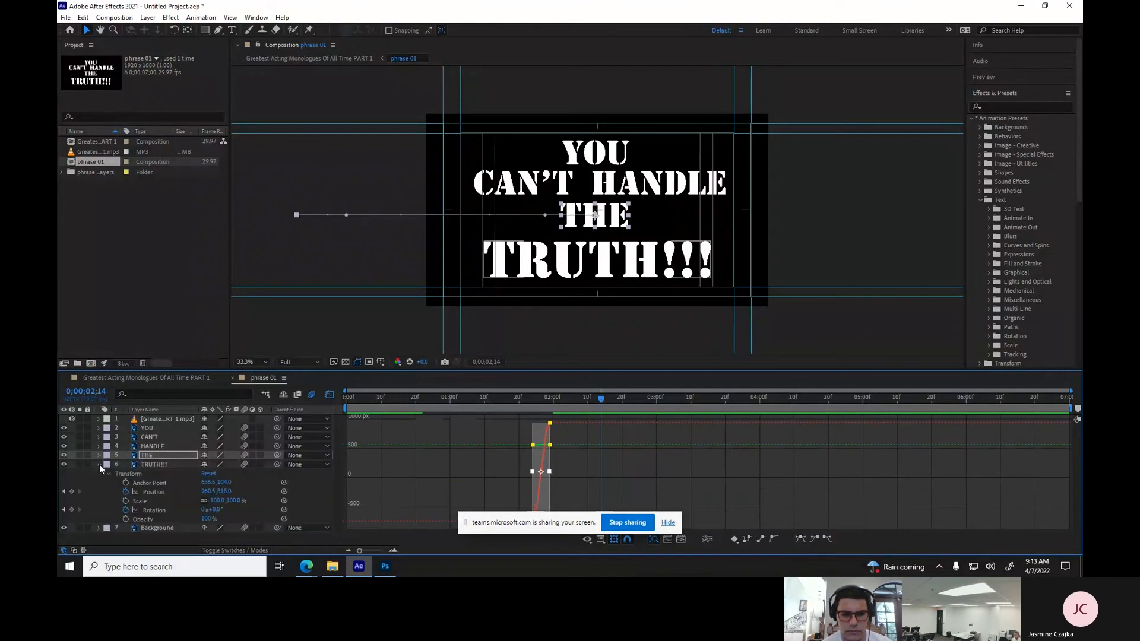
left_click(155, 492)
left_click(158, 509, "shift")
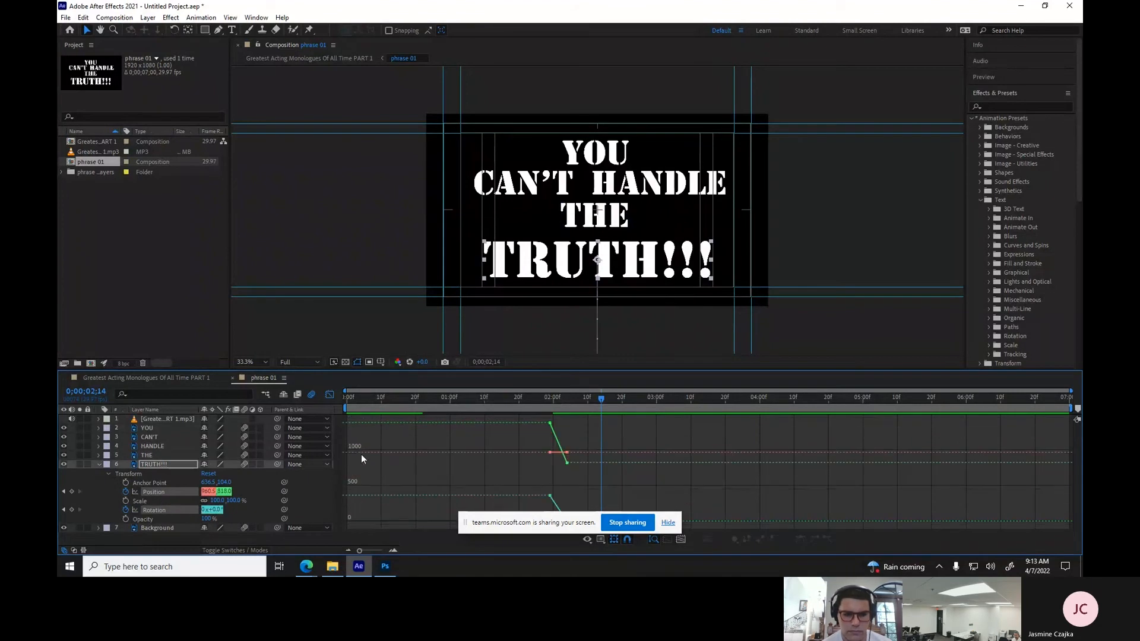
left_click_drag(521, 415, 575, 492)
left_click(800, 539)
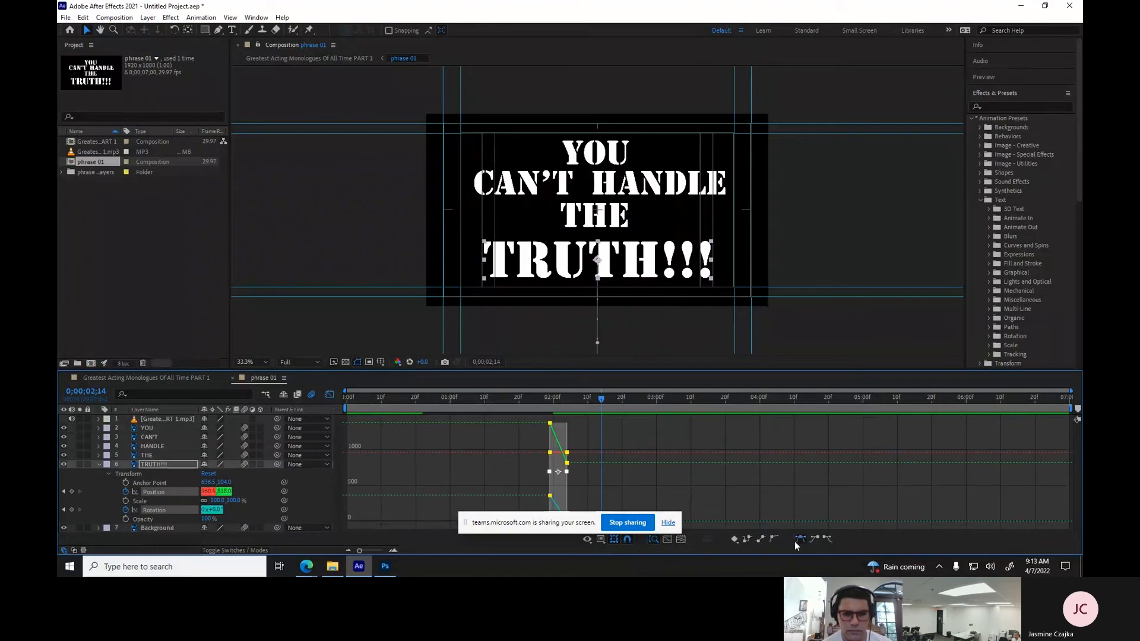
left_click(98, 464)
left_click(148, 473)
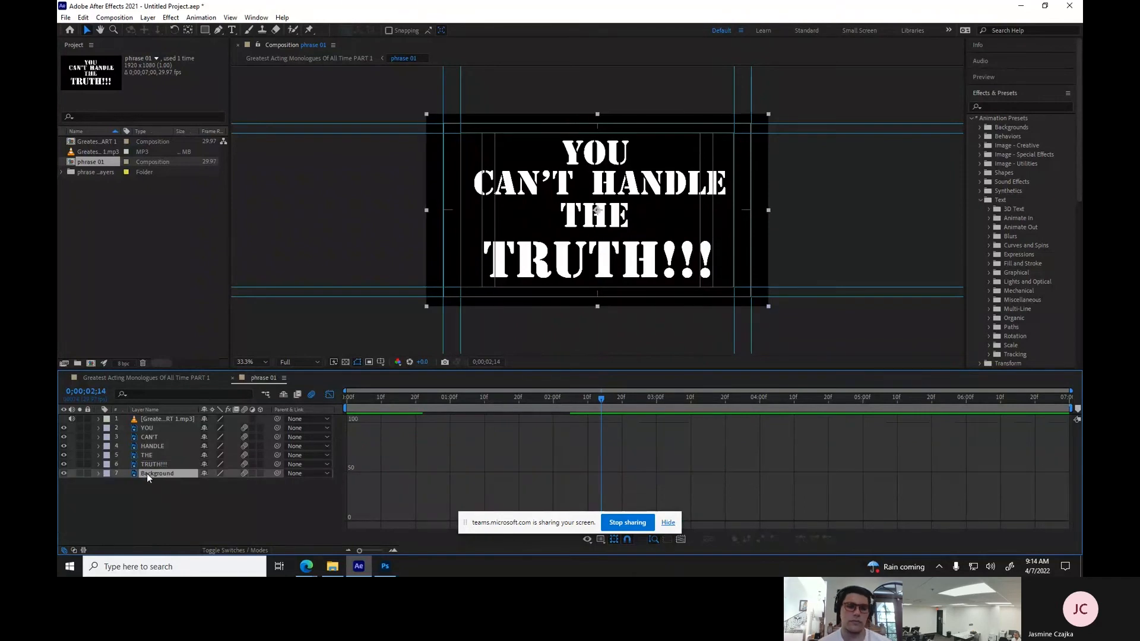
left_click(329, 394)
Preview the eased phrase animation starting from 0;00;00;11.
left_click_drag(498, 409, 386, 405)
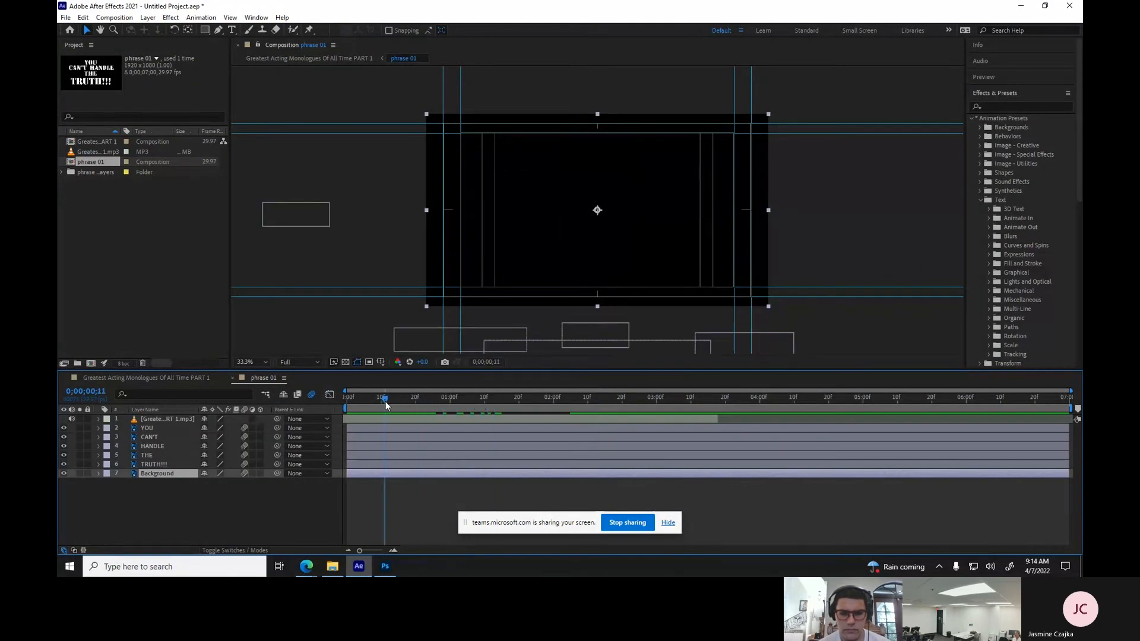
key("space")
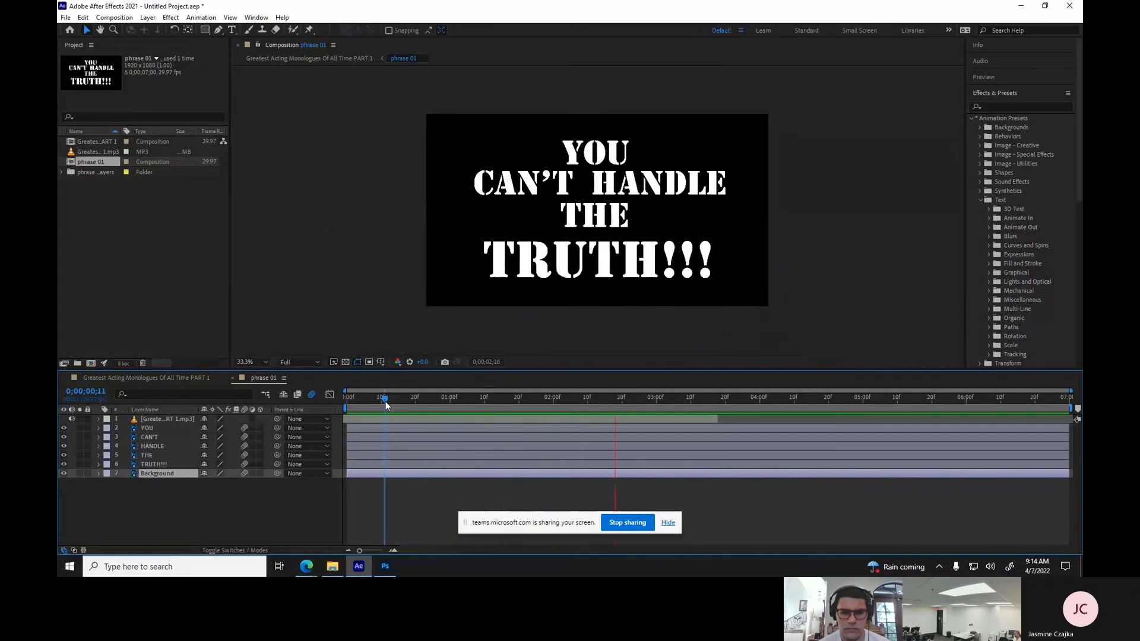
key("space")
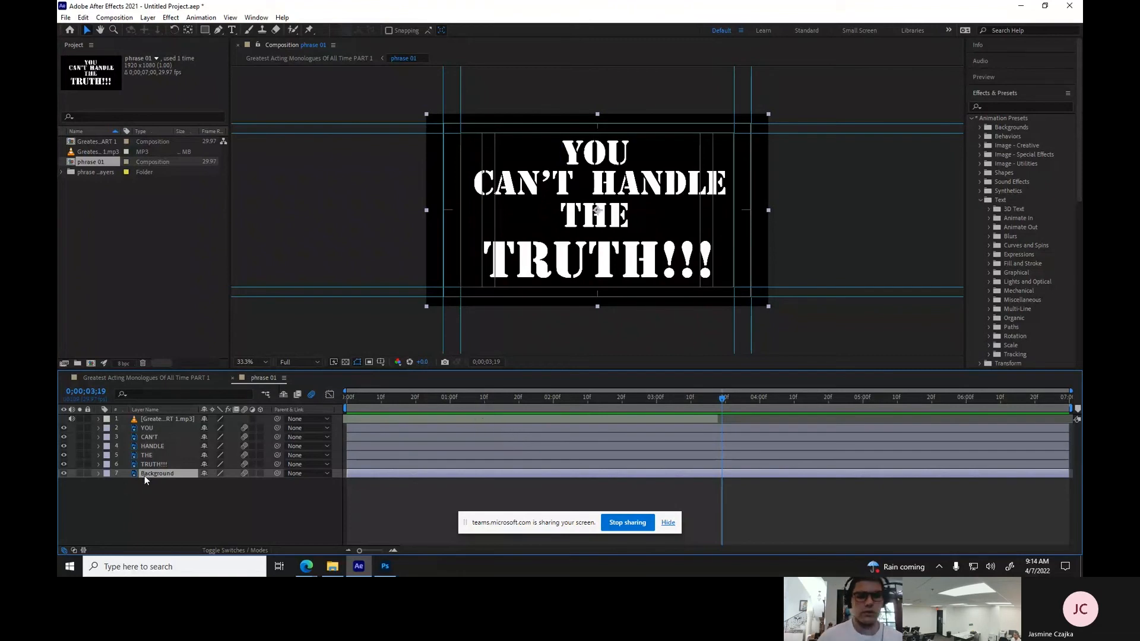
Hide the Background layer and check the composition's transparency with the transparency grid, leaving the grid off.
left_click(63, 473)
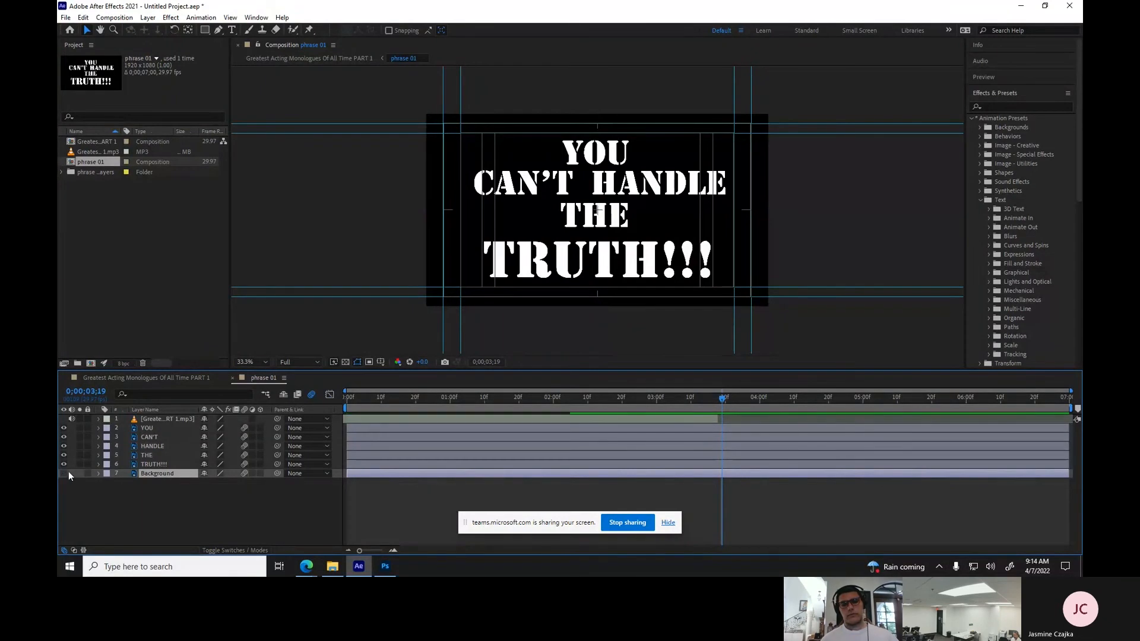
left_click(341, 362)
left_click(341, 362)
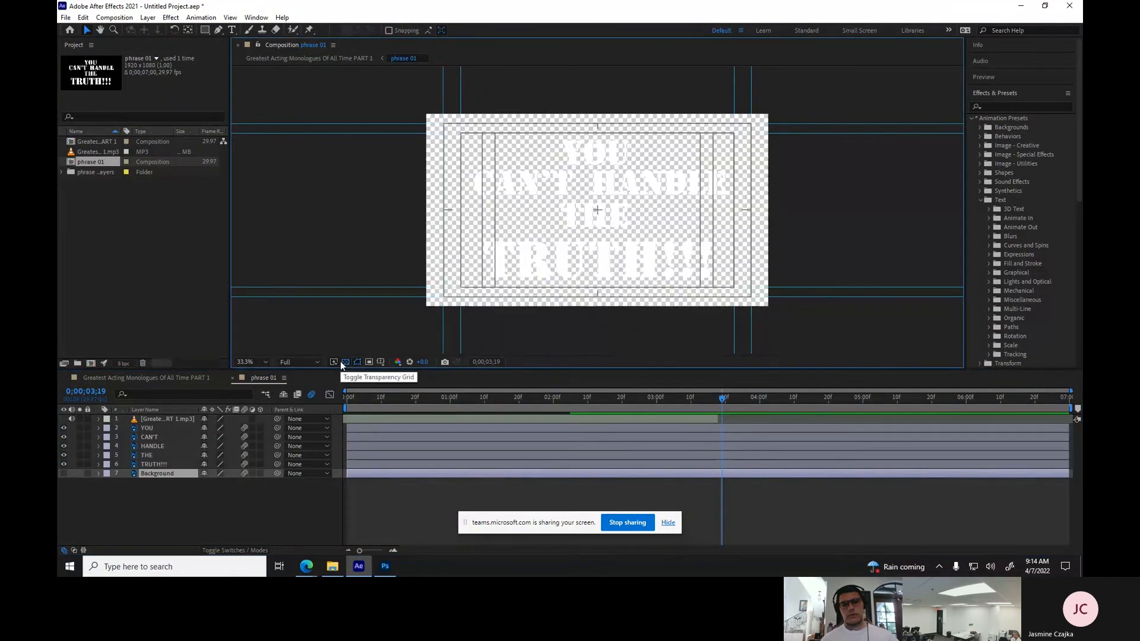
left_click(344, 362)
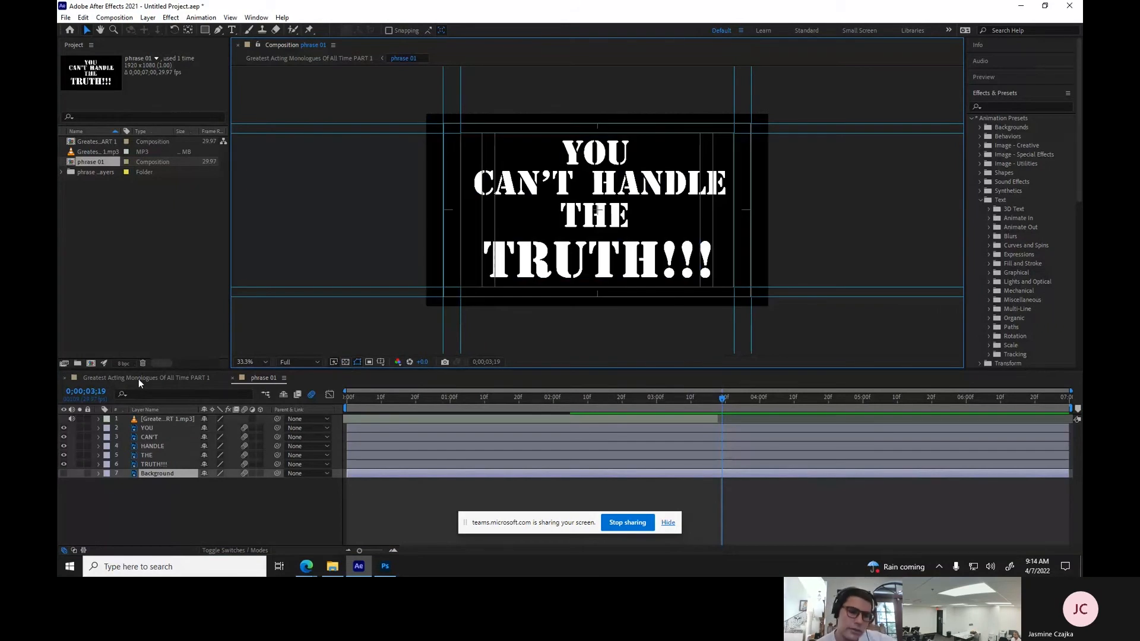
Switch to the main monologue composition and rename it Master COmp in the project.
left_click(98, 378)
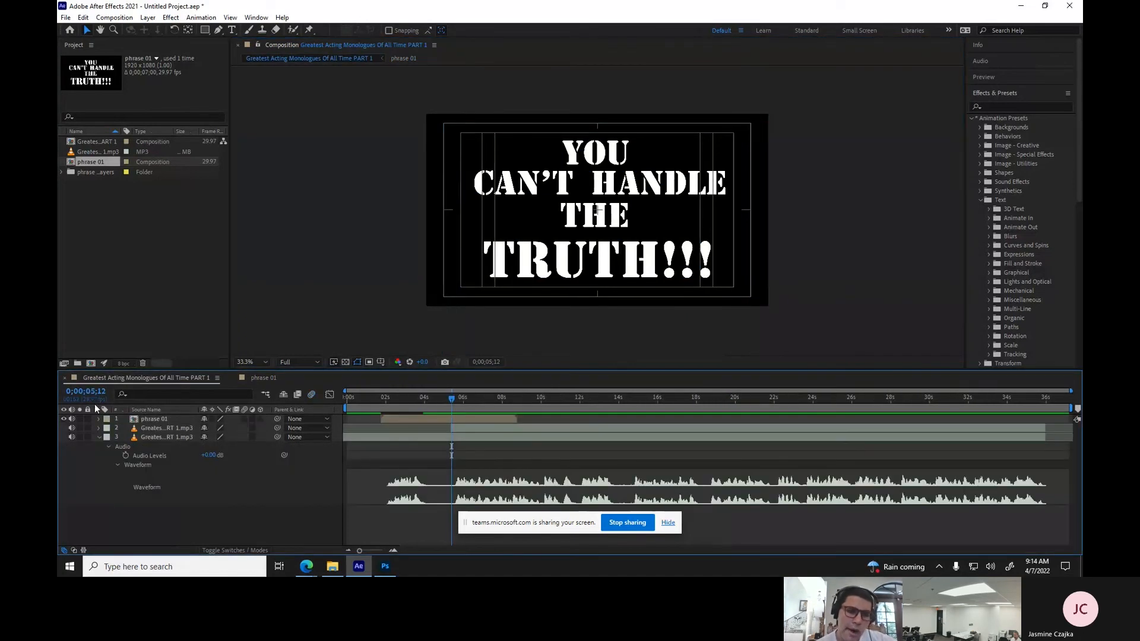
right_click(99, 141)
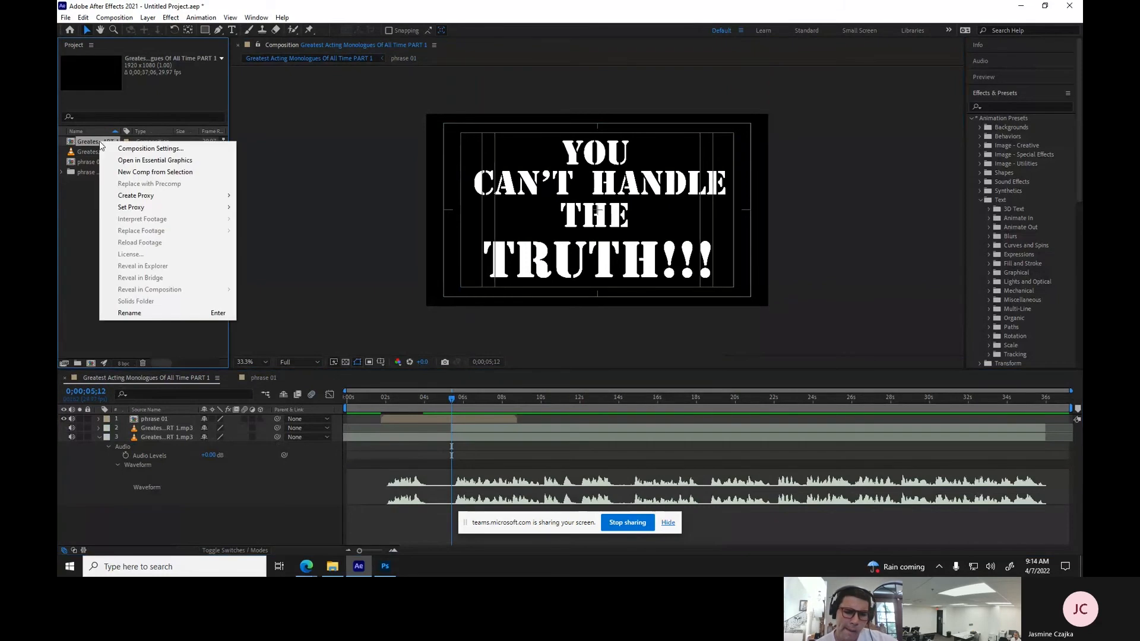
left_click(132, 312)
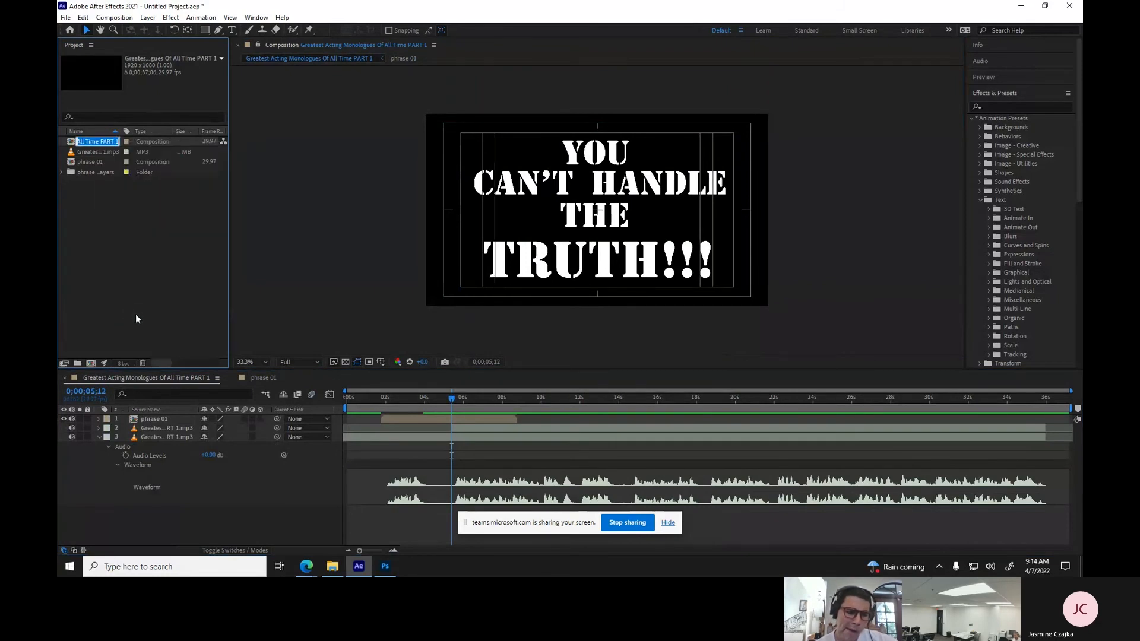
type("Master")
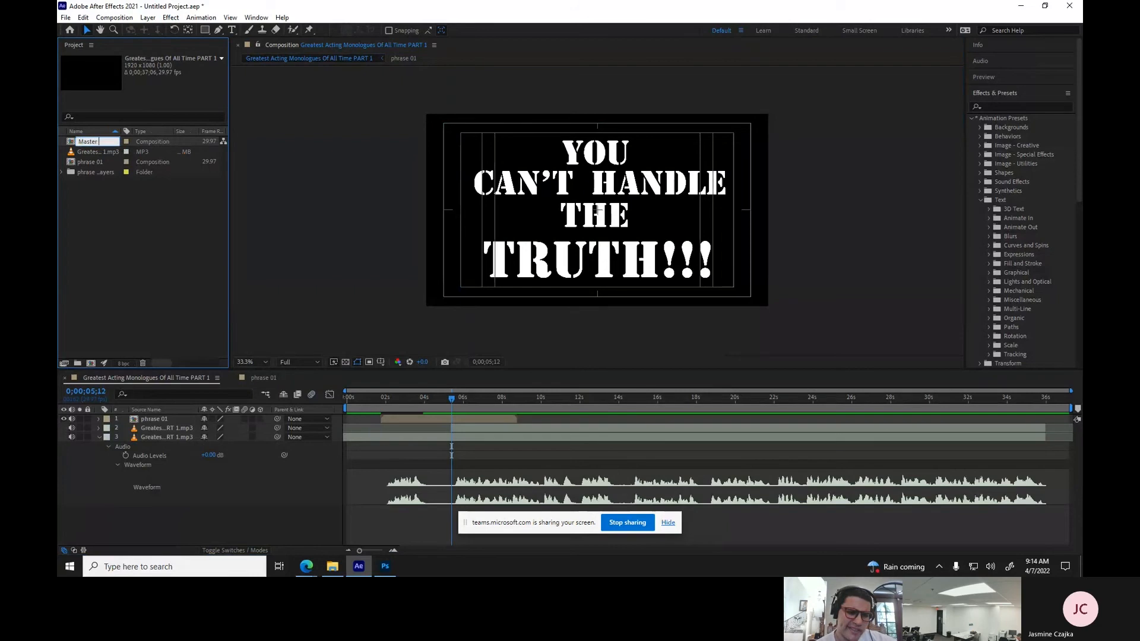
type(" COmp")
key("Return")
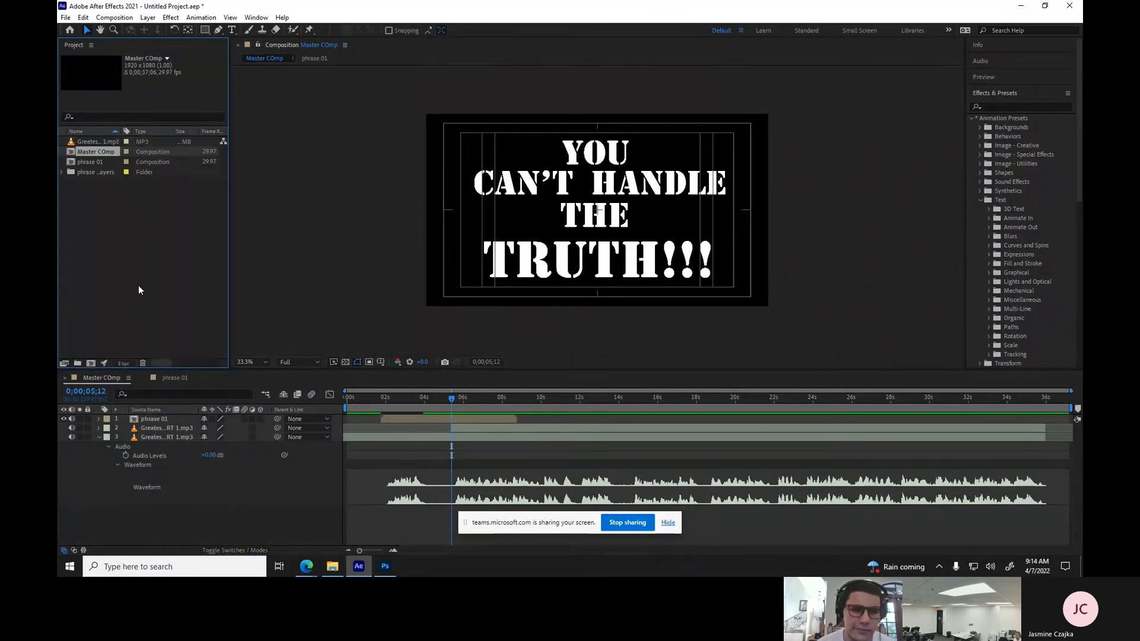
Examine the phrase 01 layer's transform properties and its timing against the audio waveform in the Master COmp timeline.
left_click(102, 380)
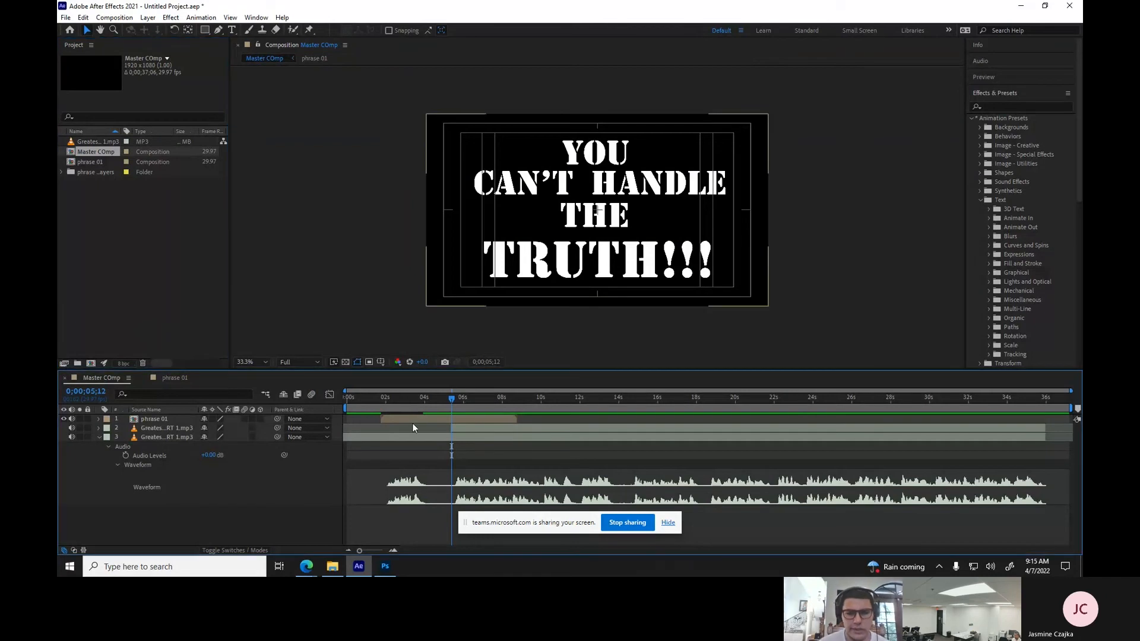
left_click(99, 419)
left_click(109, 428)
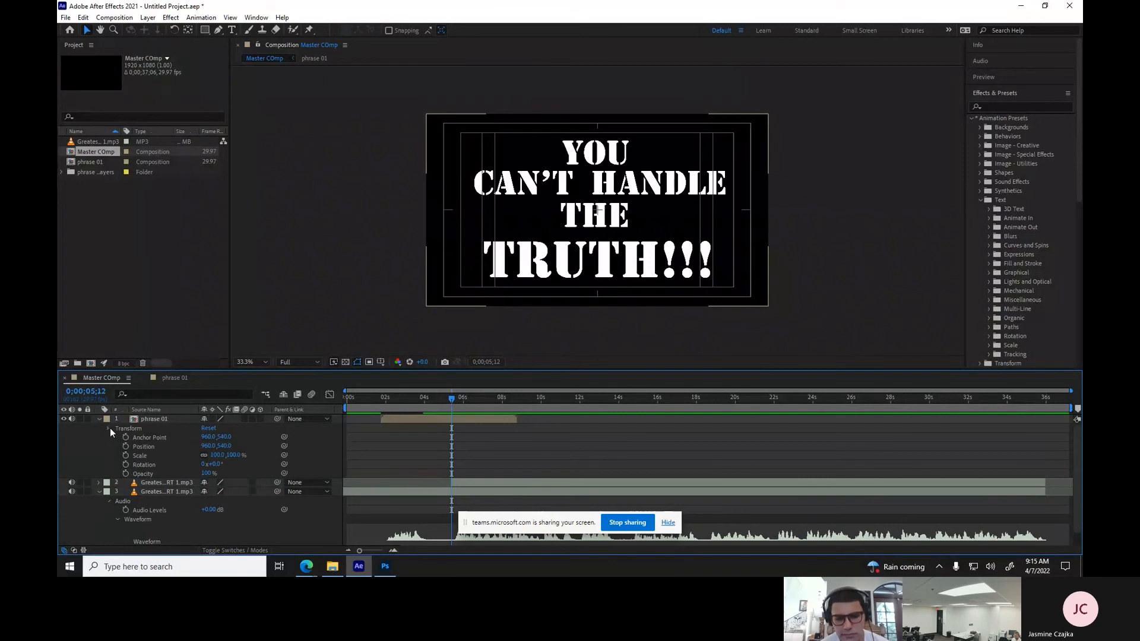
left_click(109, 429)
left_click(108, 427)
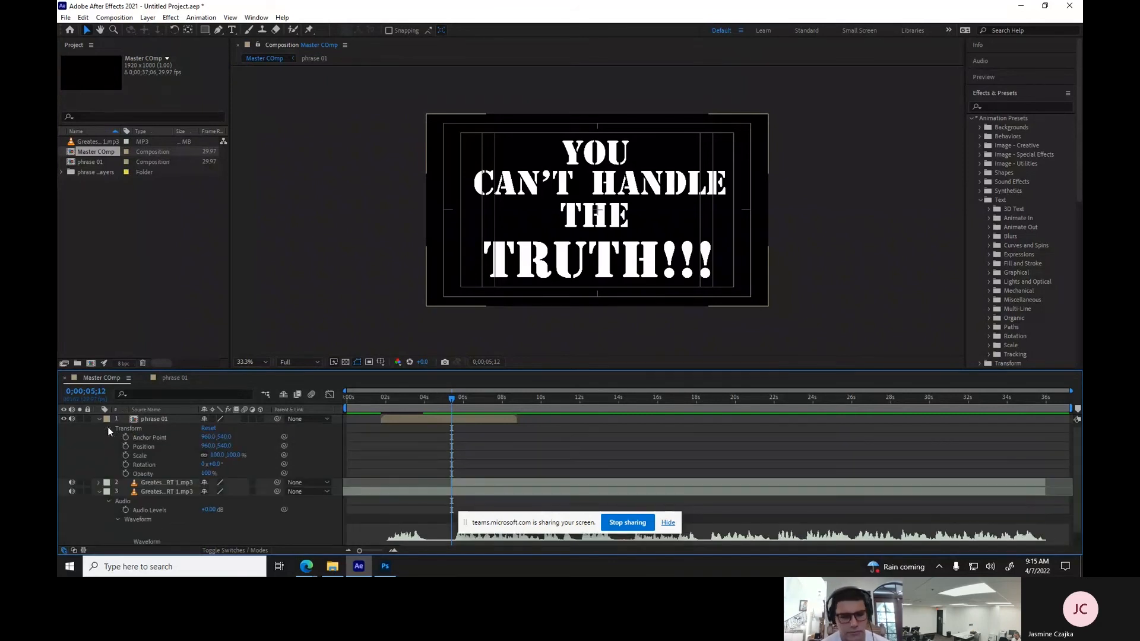
left_click(418, 423)
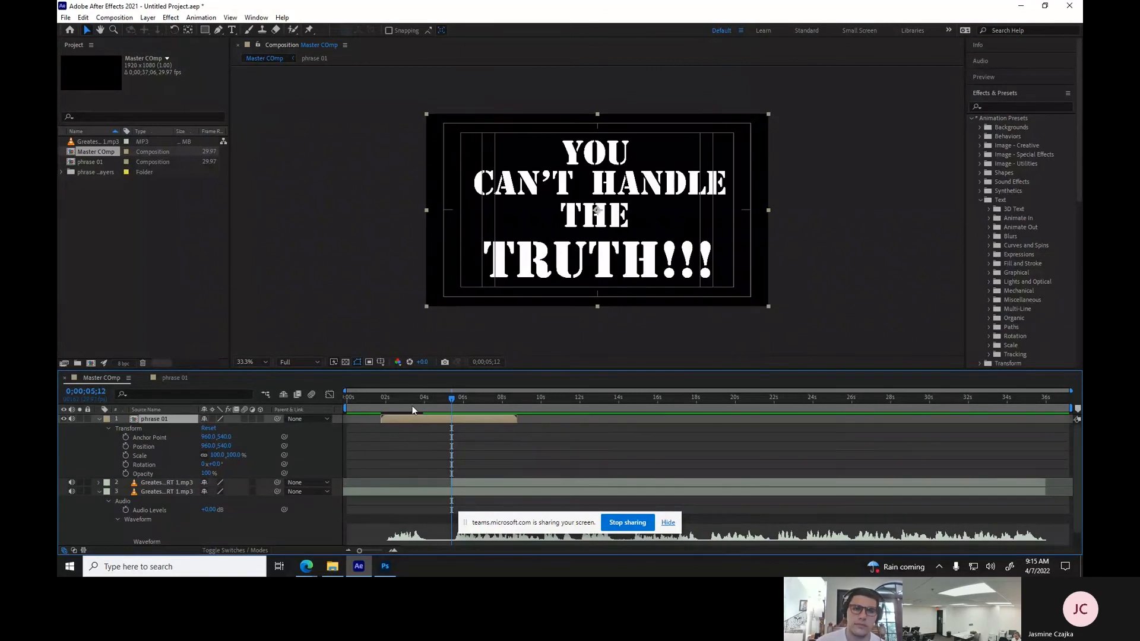
scroll(412, 407, "down", 1)
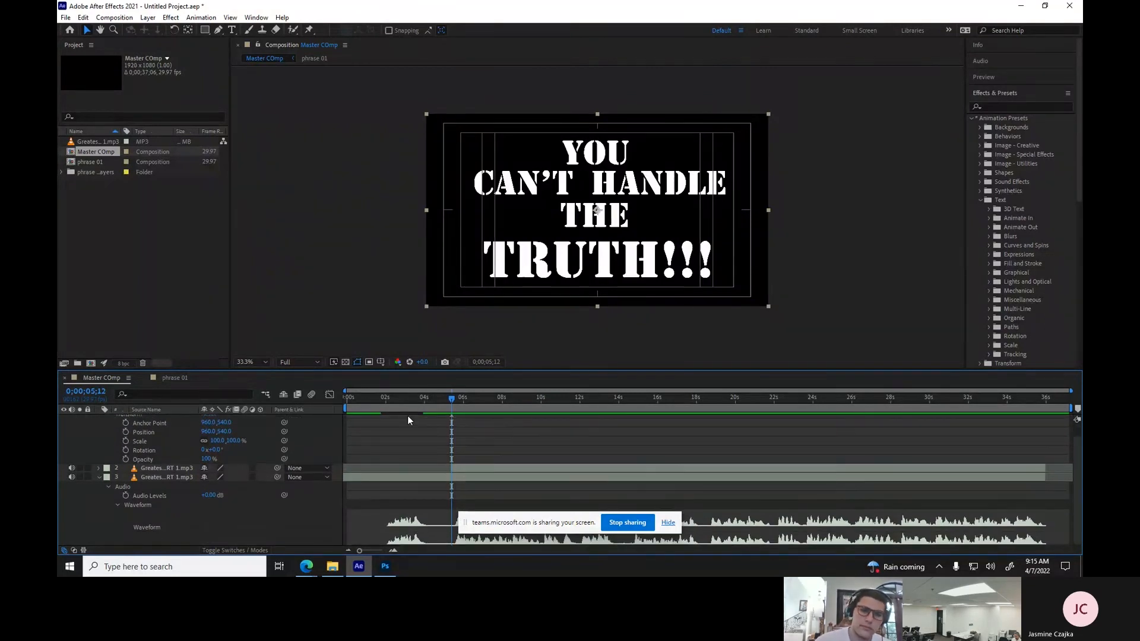
scroll(407, 415, "up", 1)
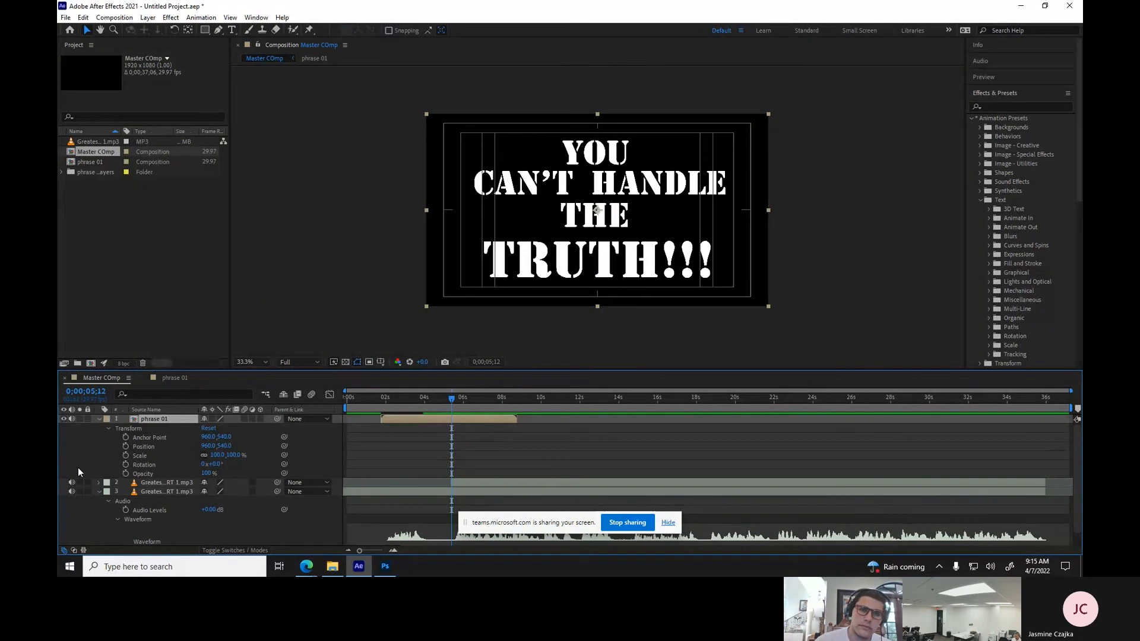
left_click(108, 428)
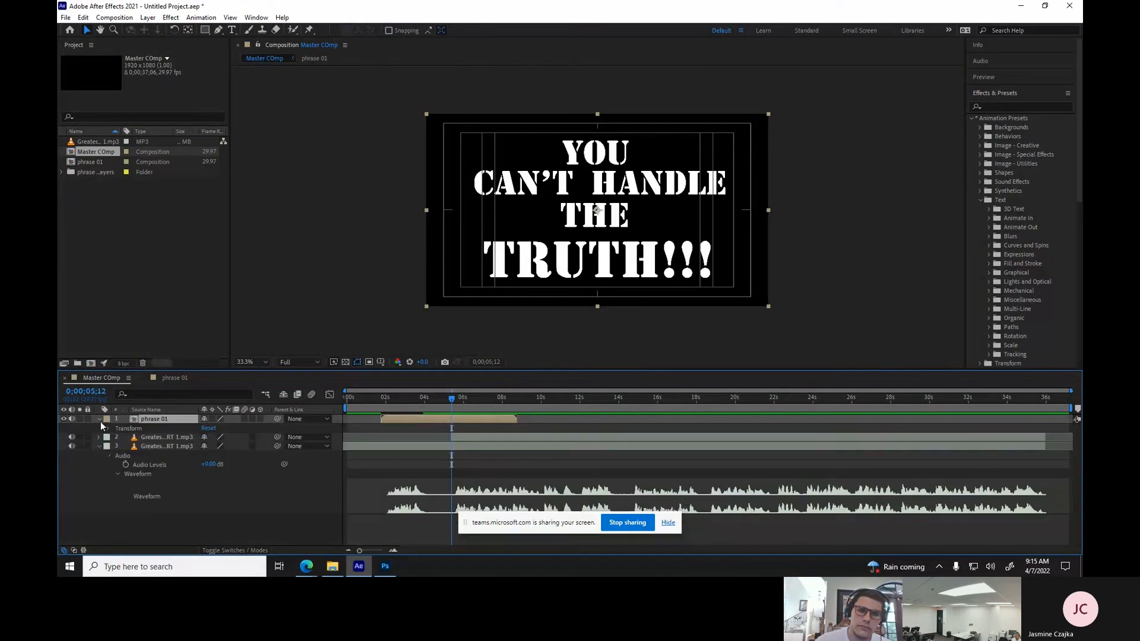
left_click(99, 419)
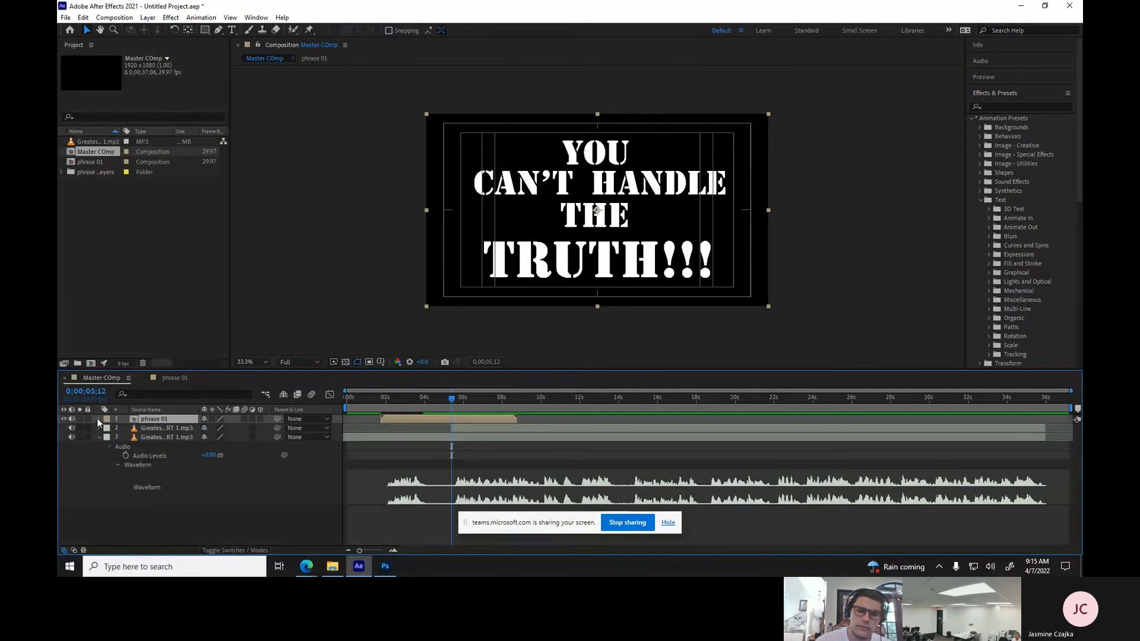
left_click(98, 419)
left_click(107, 428)
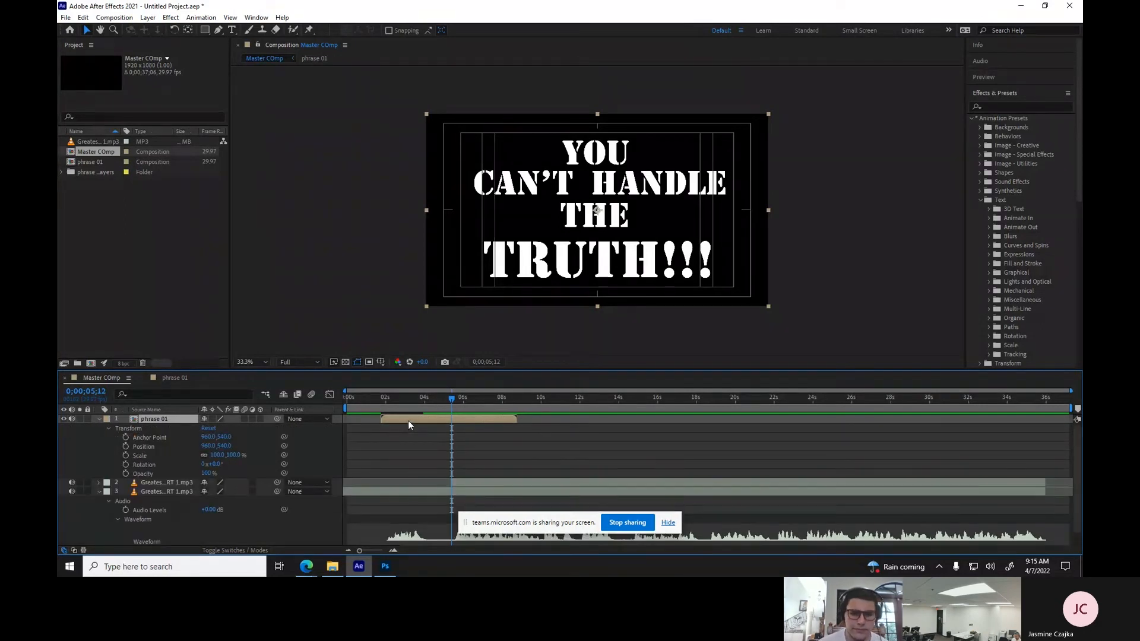
left_click_drag(415, 402, 384, 405)
Open the phrase 01 composition and preview its animation from the first frame.
left_click(172, 381)
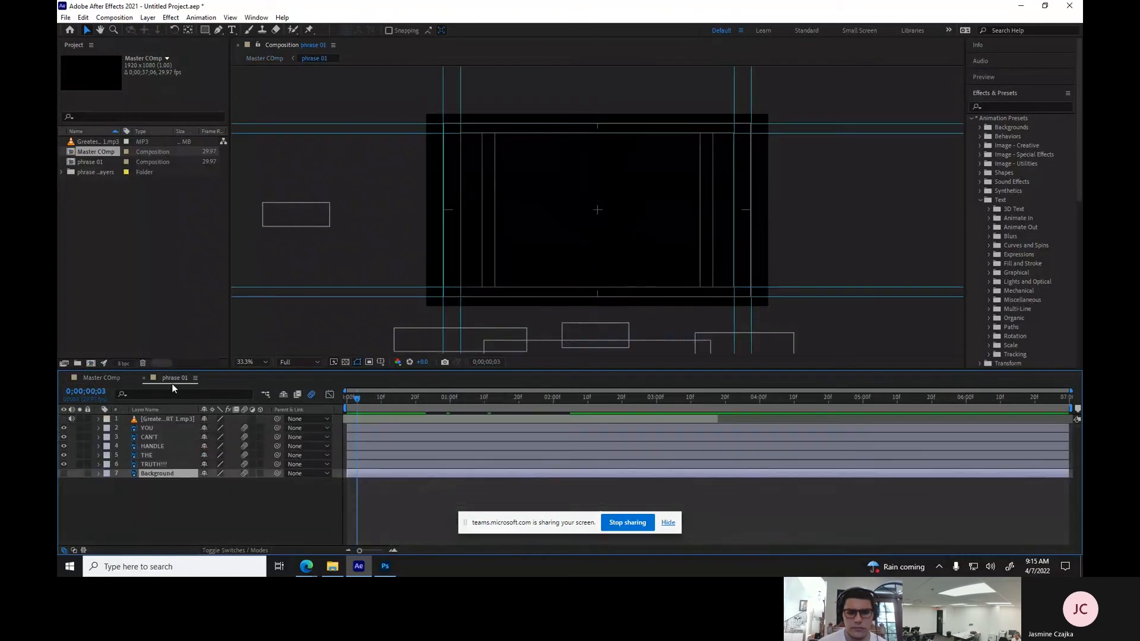
left_click(376, 418)
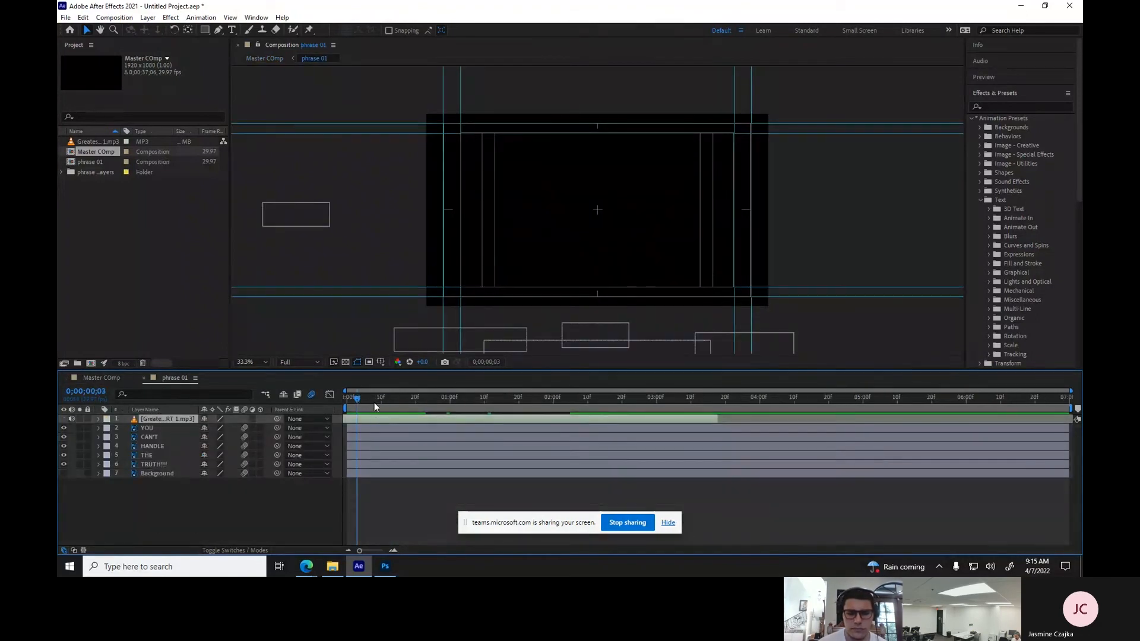
left_click(370, 399)
left_click_drag(369, 399, 339, 399)
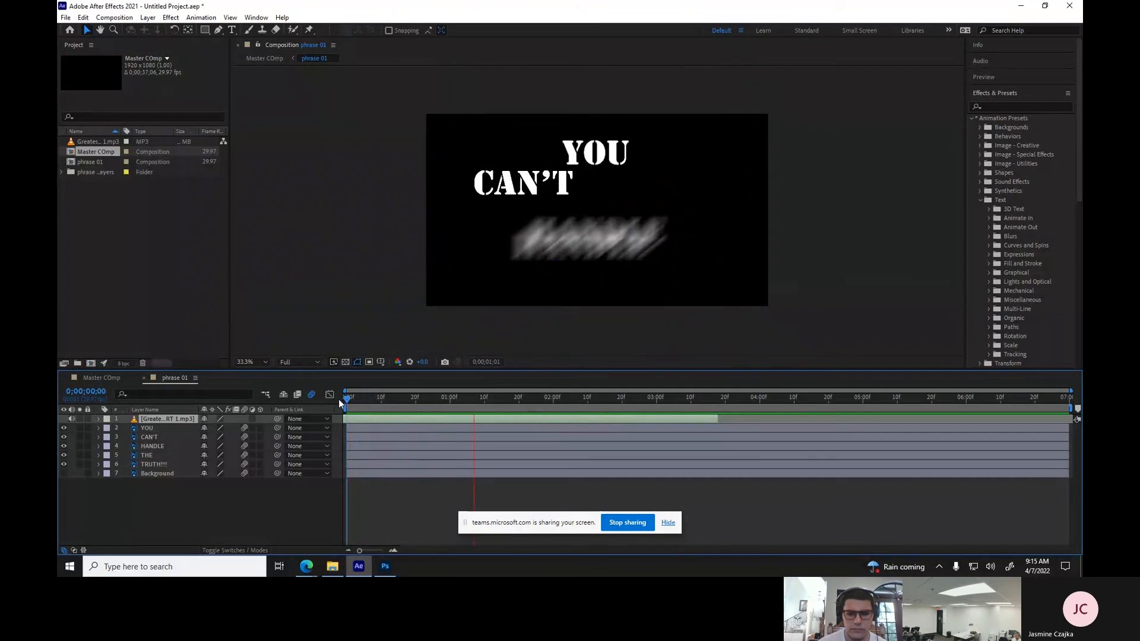
key("space")
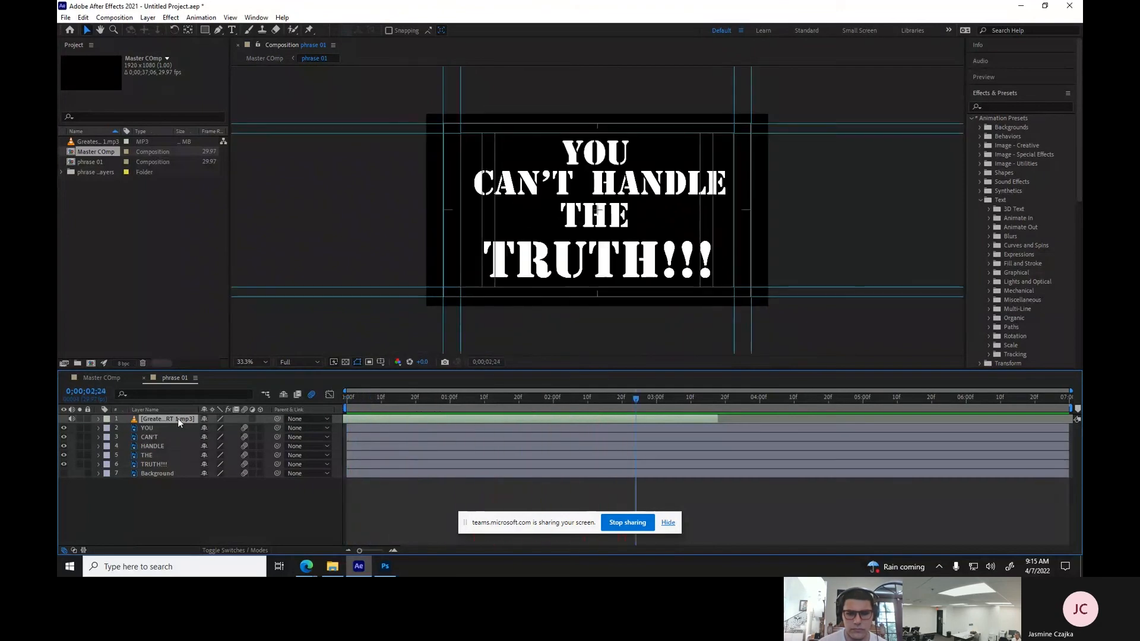
In Master COmp, shift the phrase 01 layer earlier so YOU enters as the audio begins at 0;00;02;04.
left_click(95, 379)
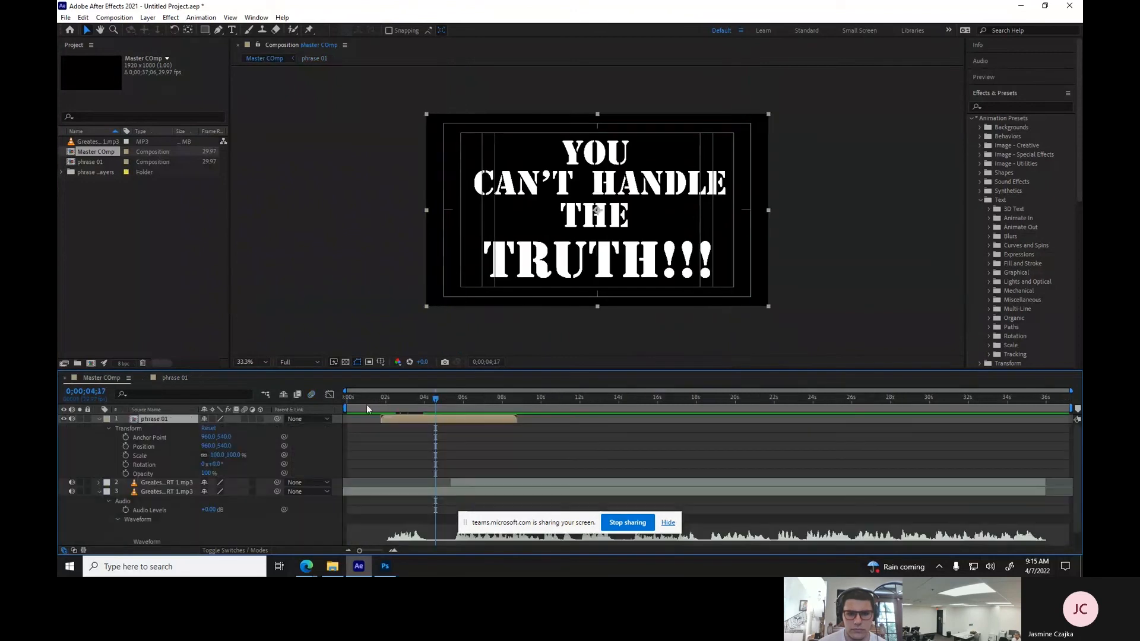
left_click_drag(435, 399, 387, 398)
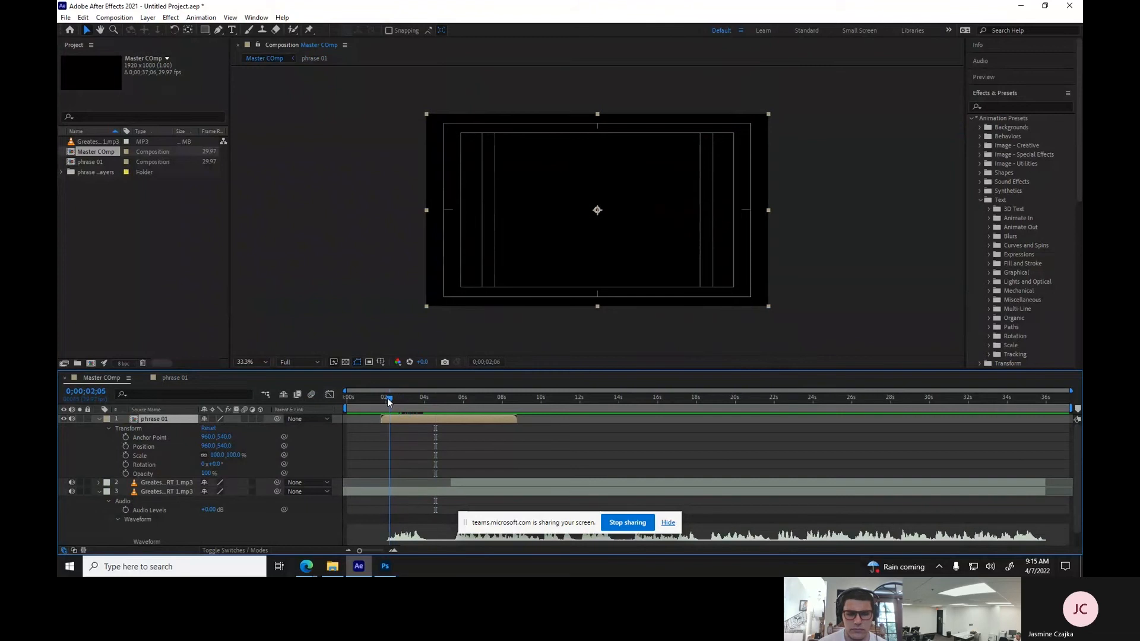
scroll(416, 419, "down", 1)
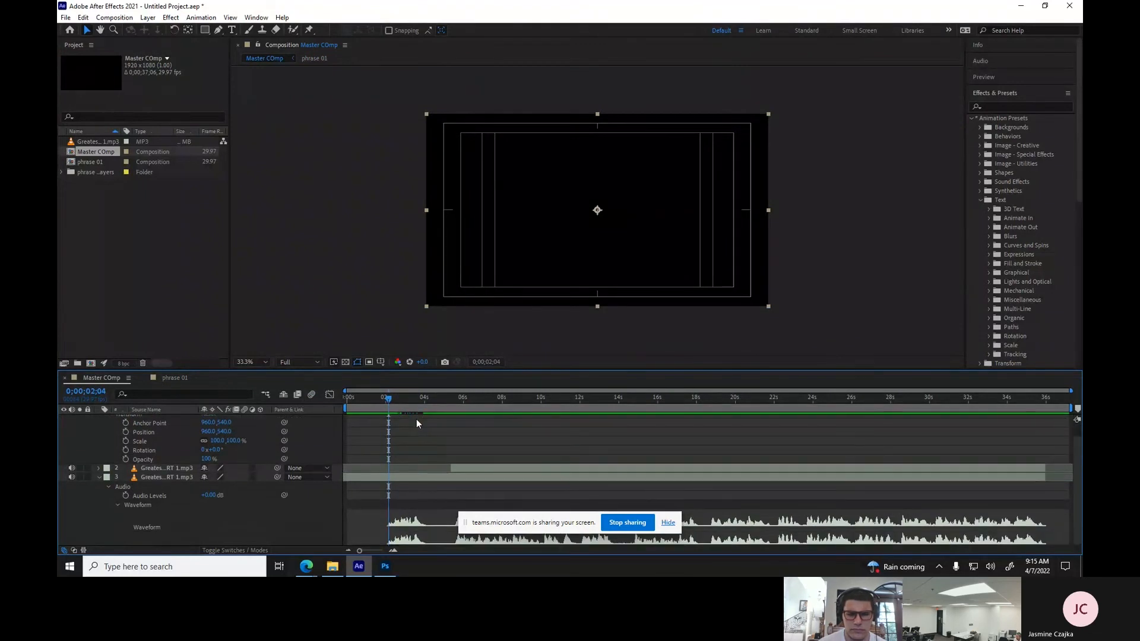
scroll(393, 432, "up", 1)
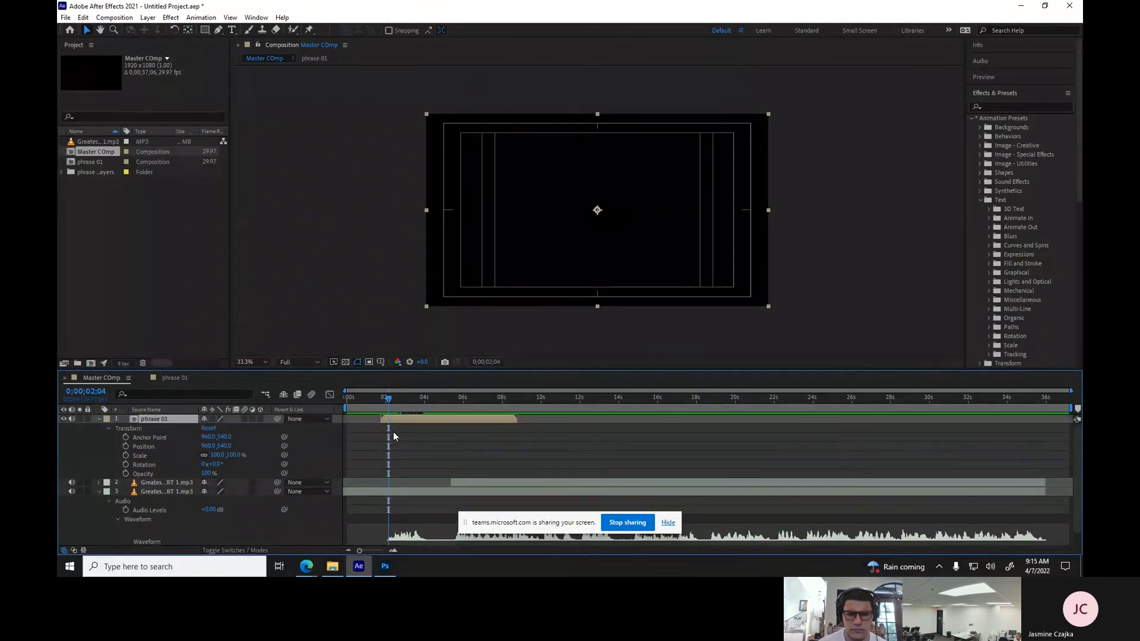
left_click_drag(399, 419, 389, 417)
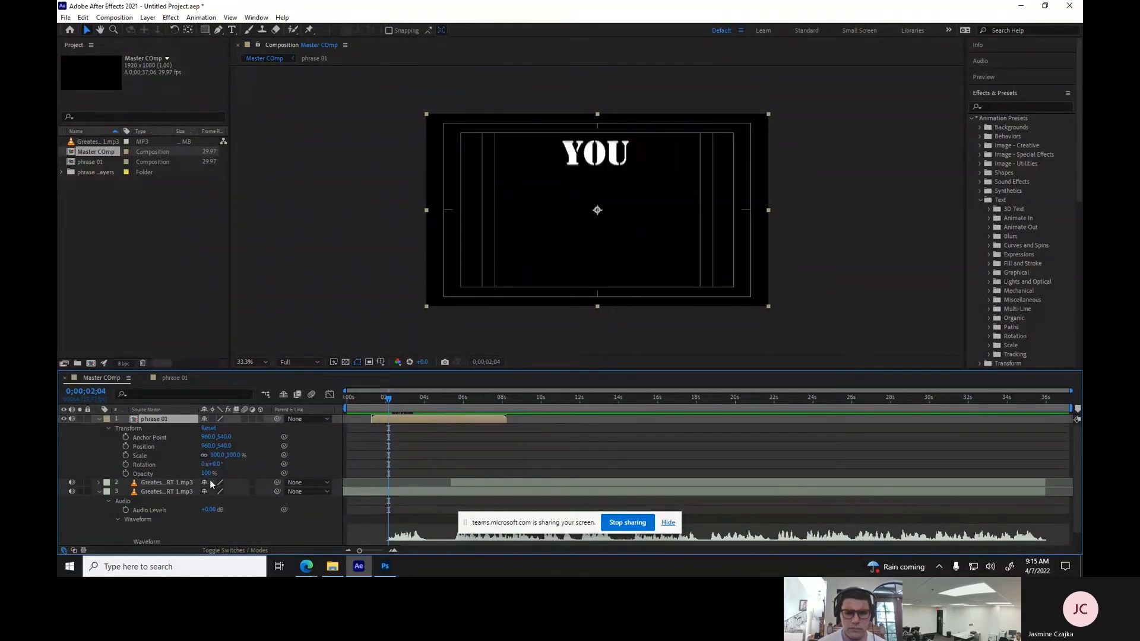
left_click_drag(396, 419, 398, 419)
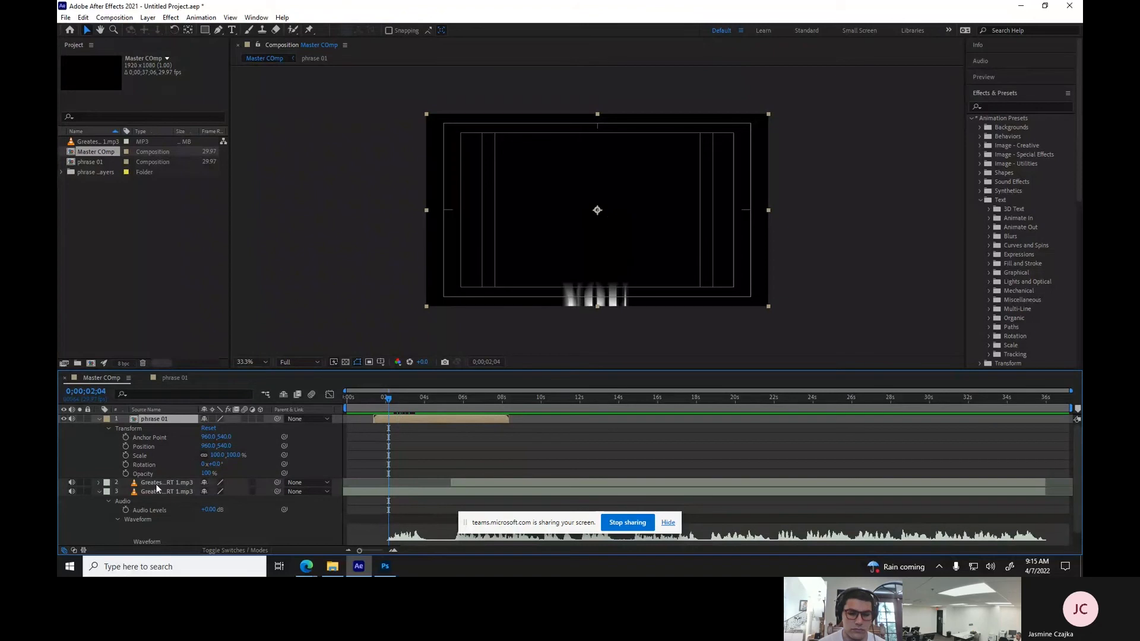
Mute the phrase 01 layer's audio, collapse the layer, and preview Master COmp from the first frame.
left_click(72, 419)
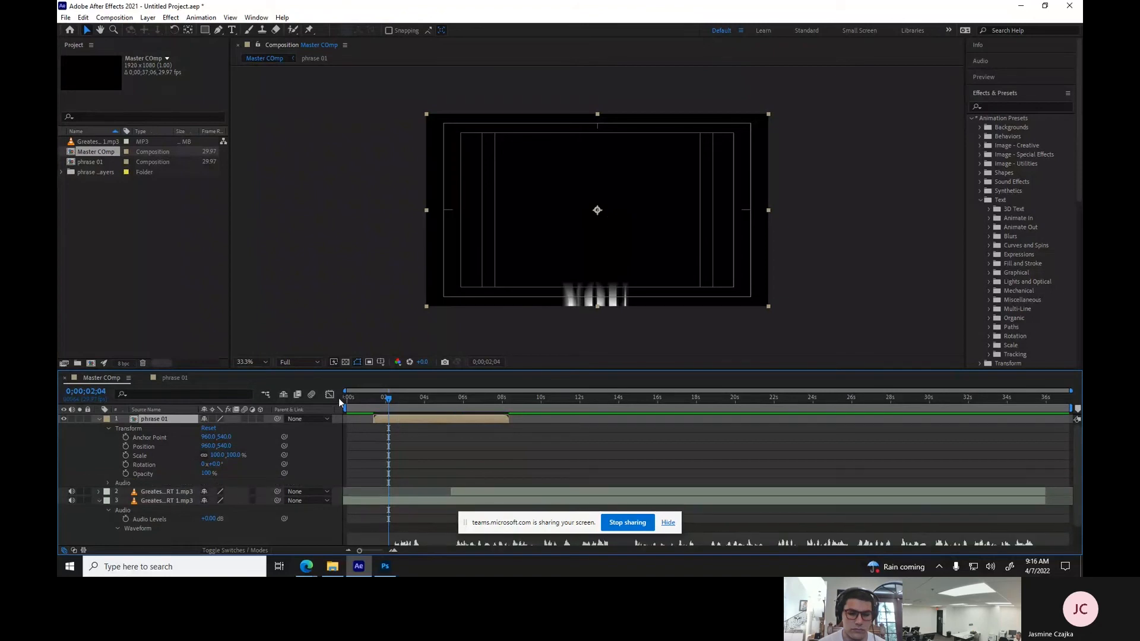
key("Home")
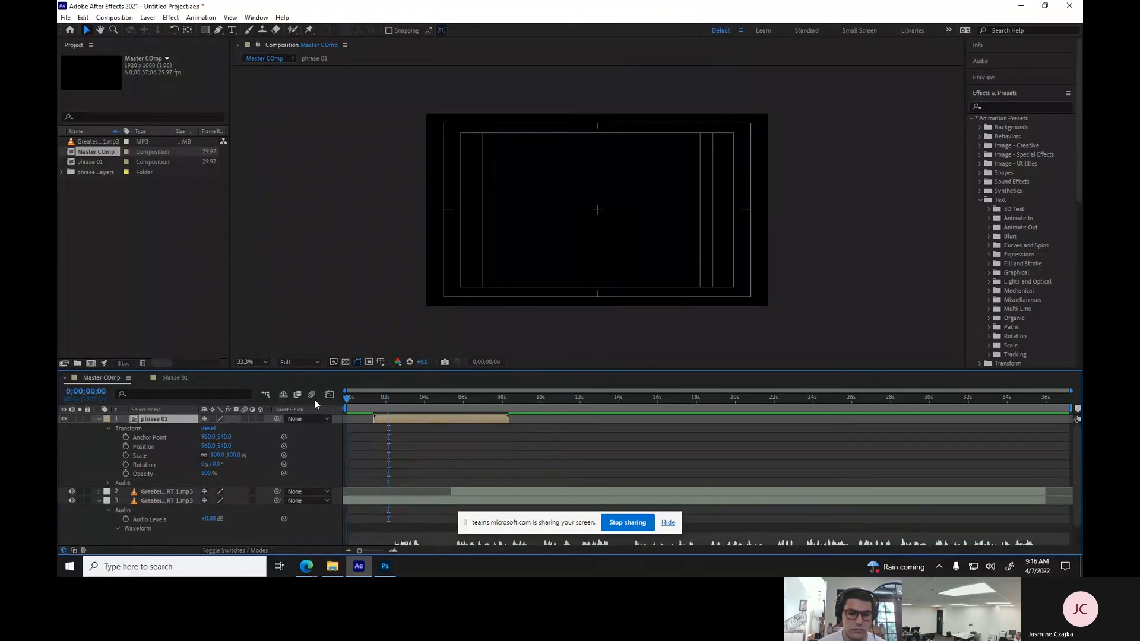
left_click(98, 419)
key("space")
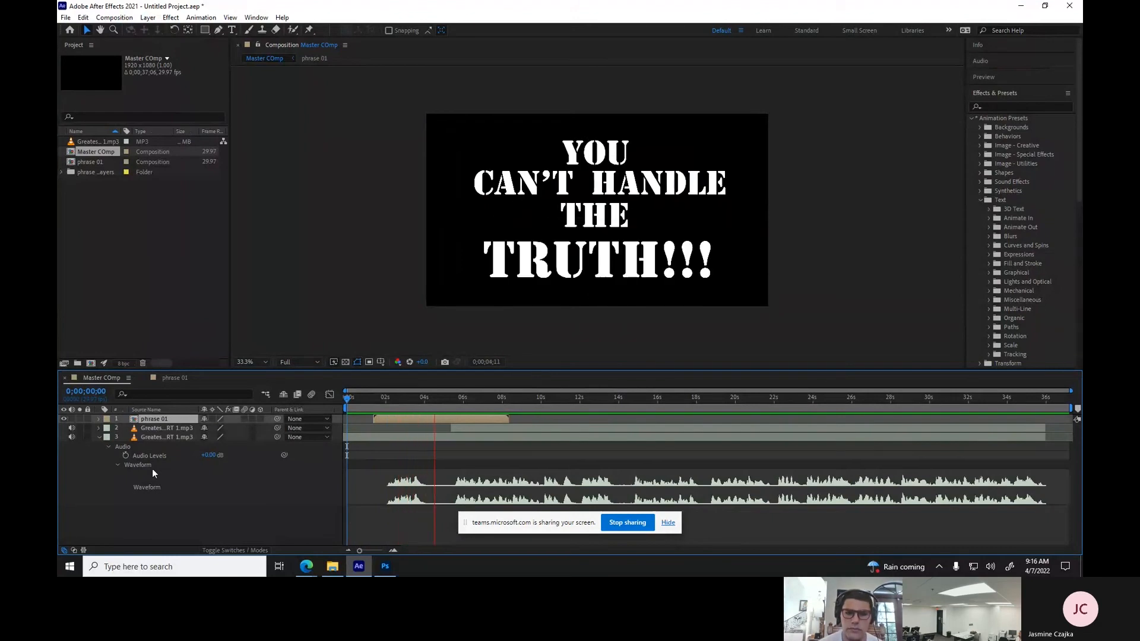
key("space")
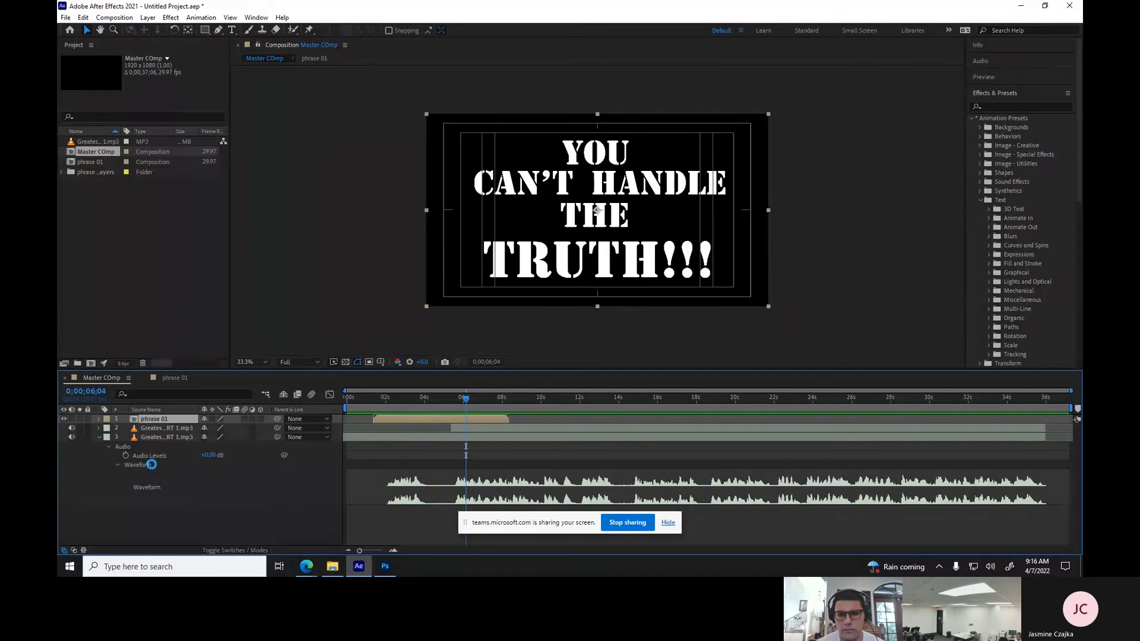
Save the project as Lastname_Kinetic in the desktop's MAAA233_Motion Graphics coursework, inside the Assignment1_Kinetic Type folder.
key("ctrl+s")
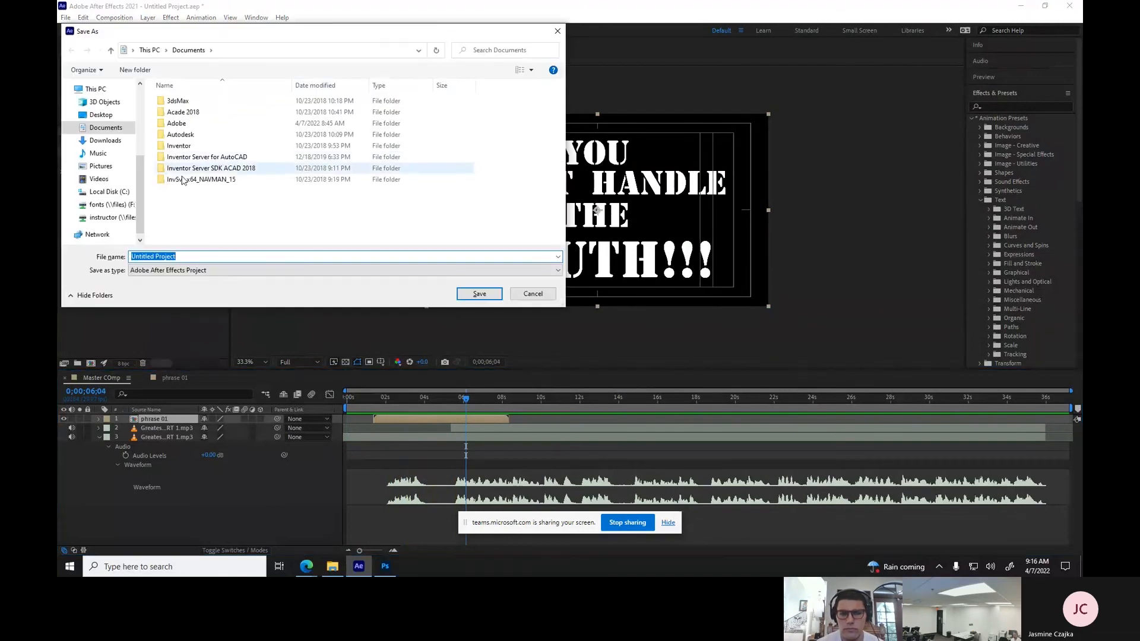
left_click(100, 115)
double_click(184, 113)
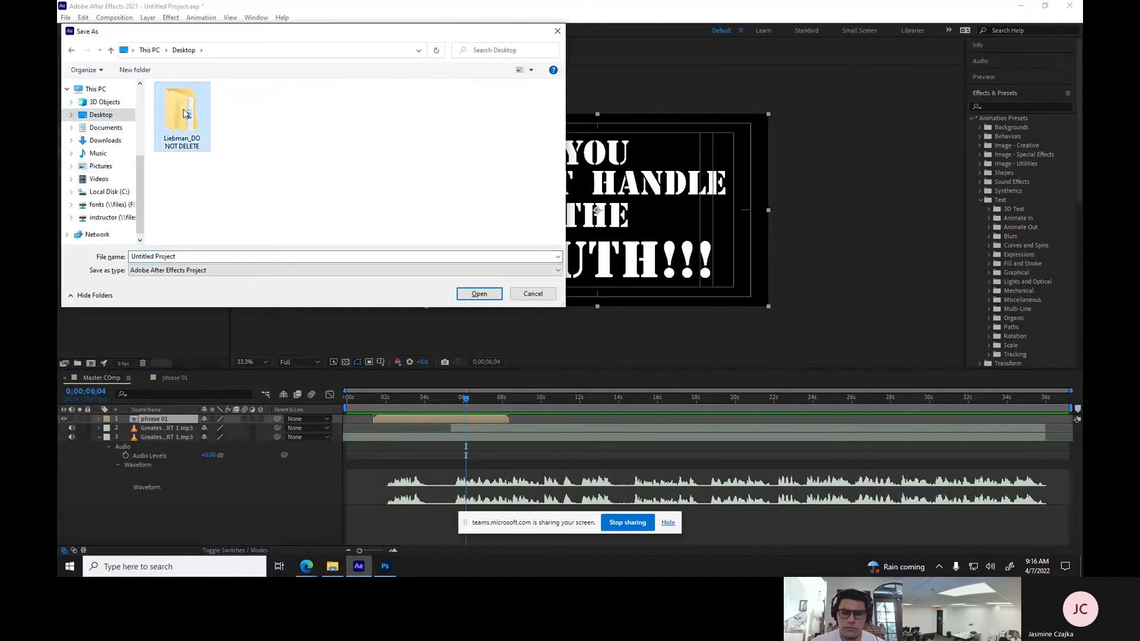
double_click(190, 106)
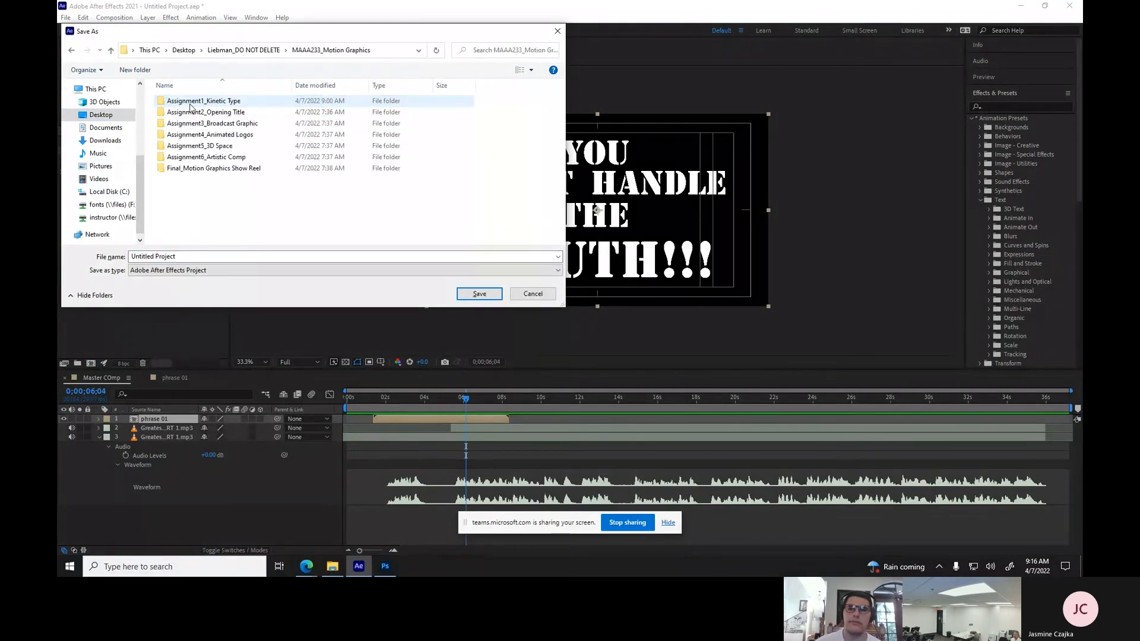
double_click(190, 106)
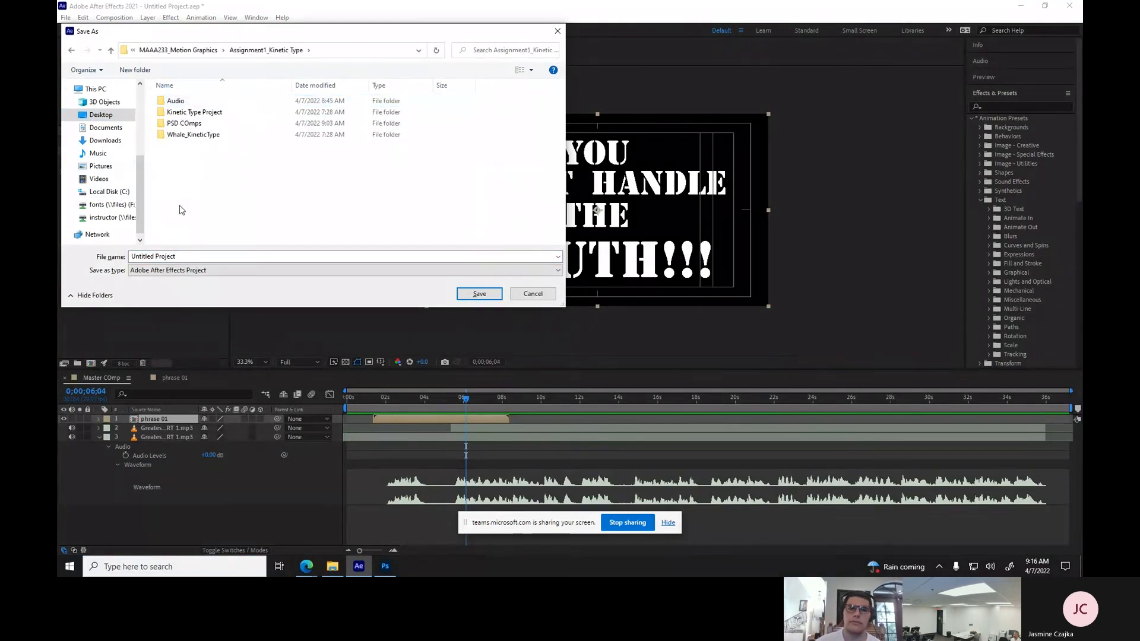
left_click(194, 256)
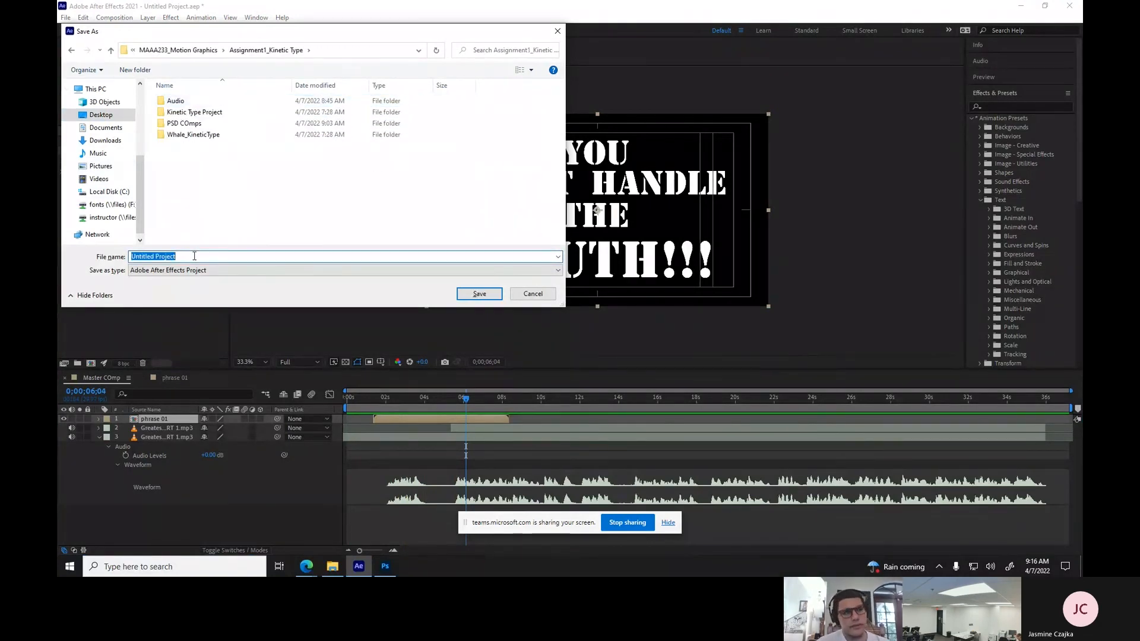
type("TR")
key("BackSpace")
key("BackSpace")
key("BackSpace")
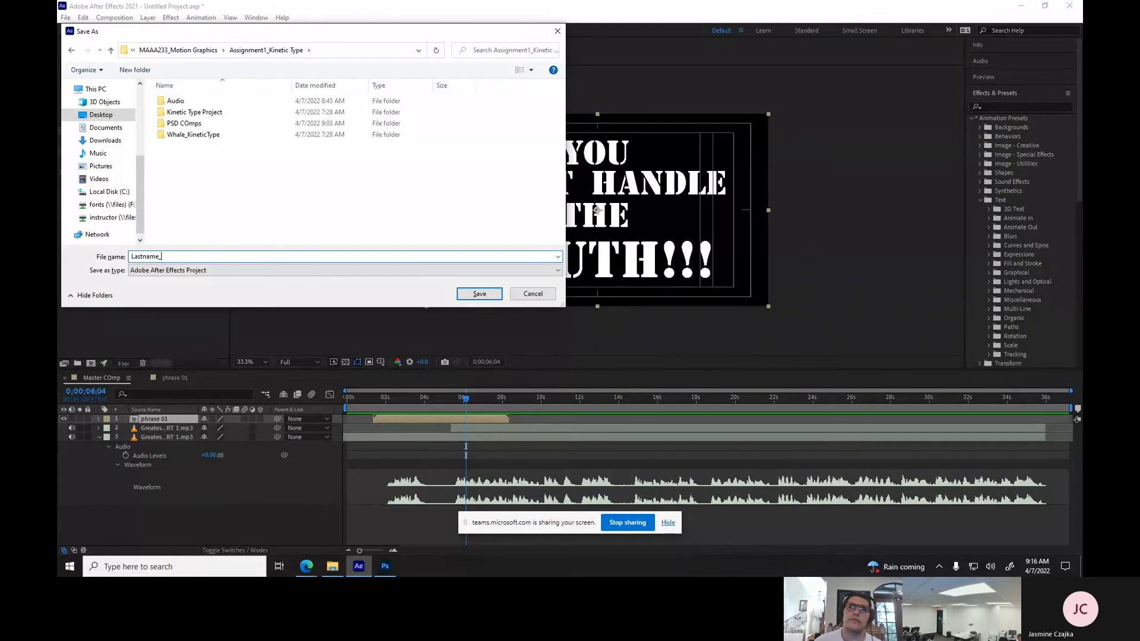
key("Return")
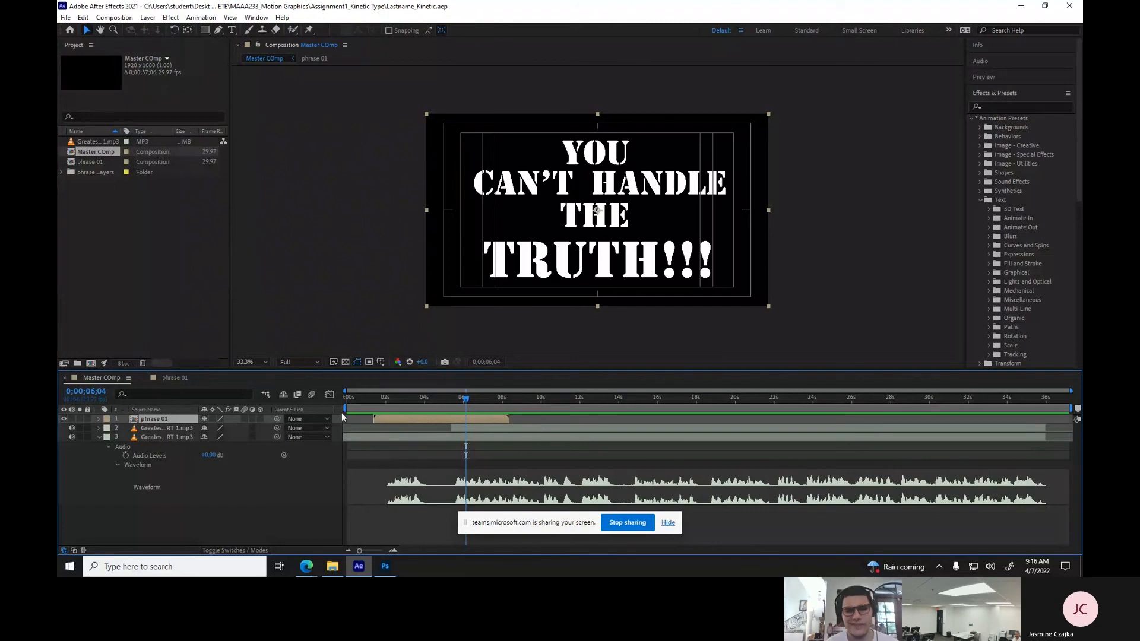
Import phrase 02 from the PSD COmps folder as Composition - Retain Layer Sizes with editable layer styles, and open the new composition.
right_click(106, 210)
mouse_move(133, 260)
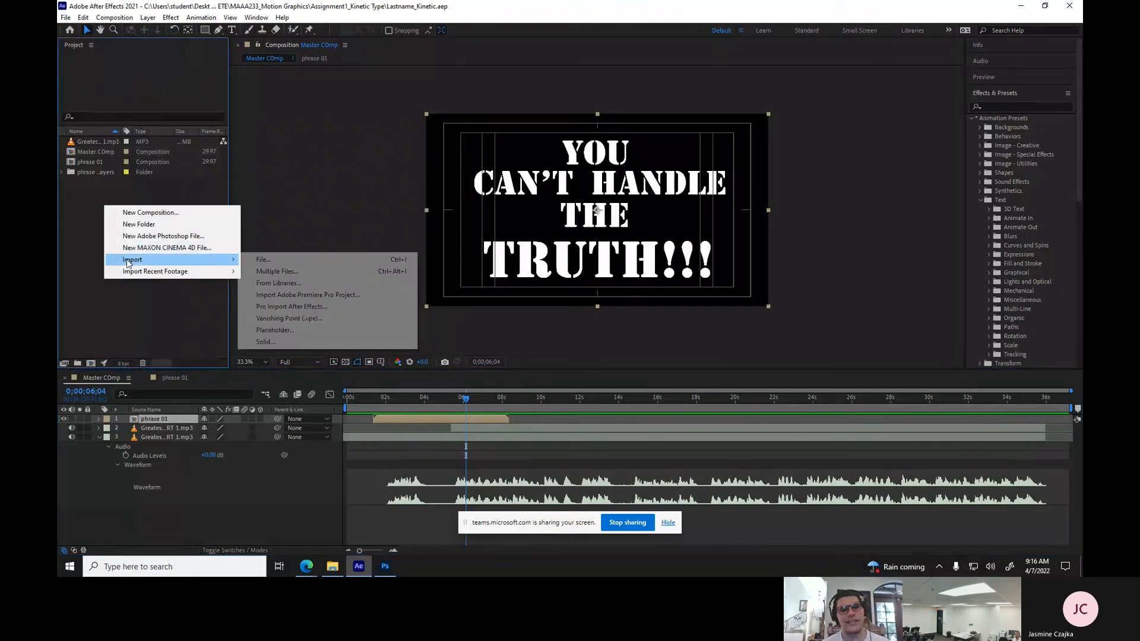
left_click(266, 259)
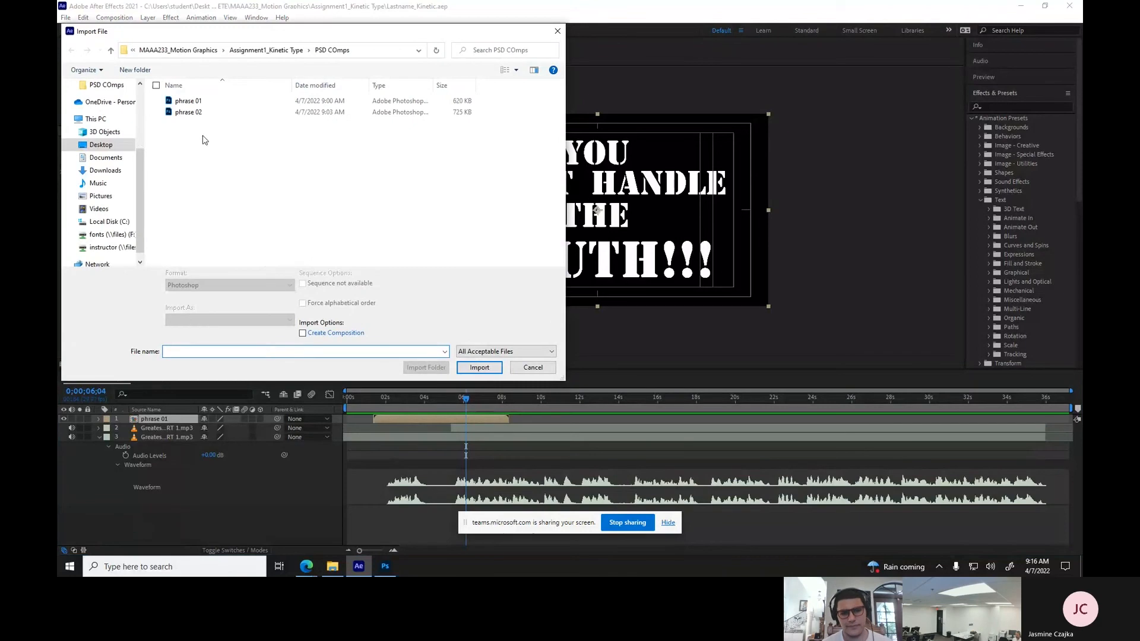
left_click(189, 112)
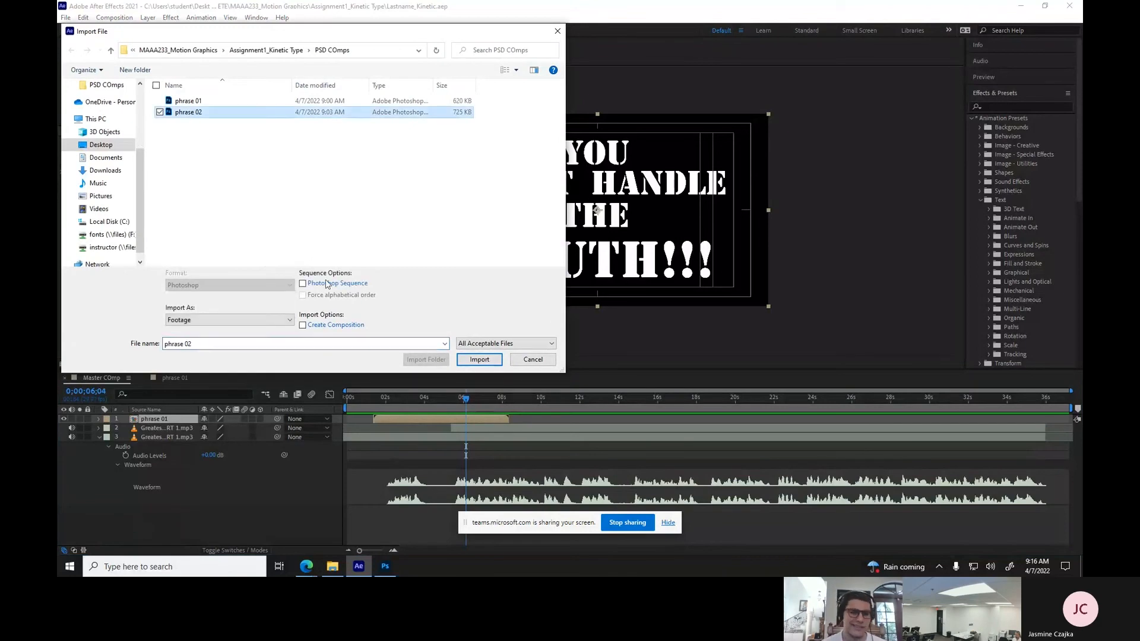
left_click(196, 320)
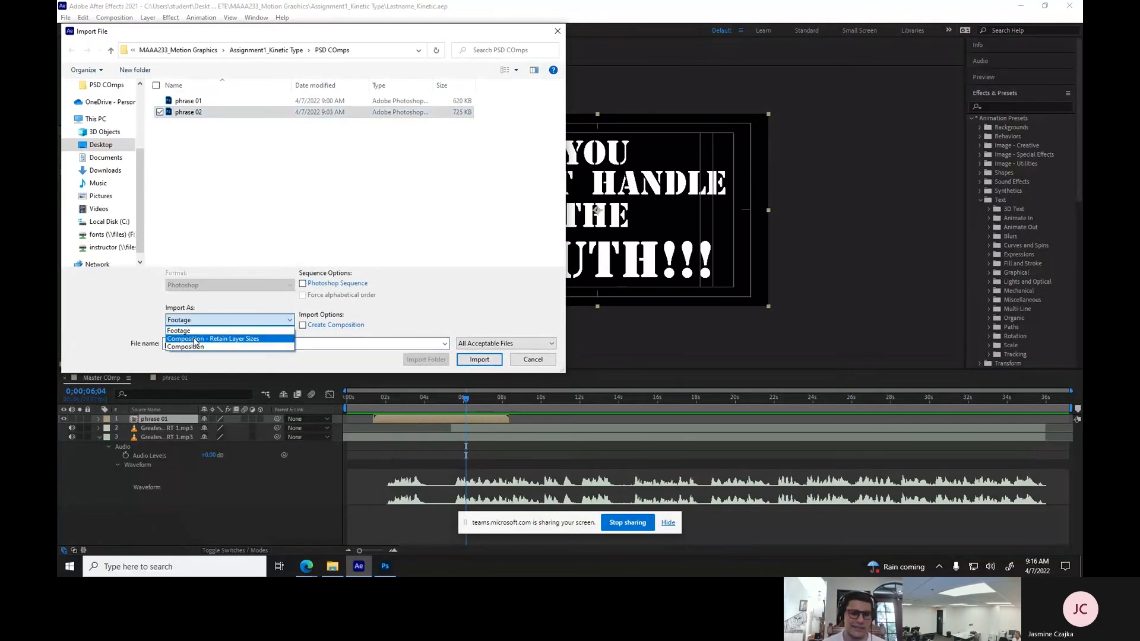
left_click(197, 339)
left_click(478, 359)
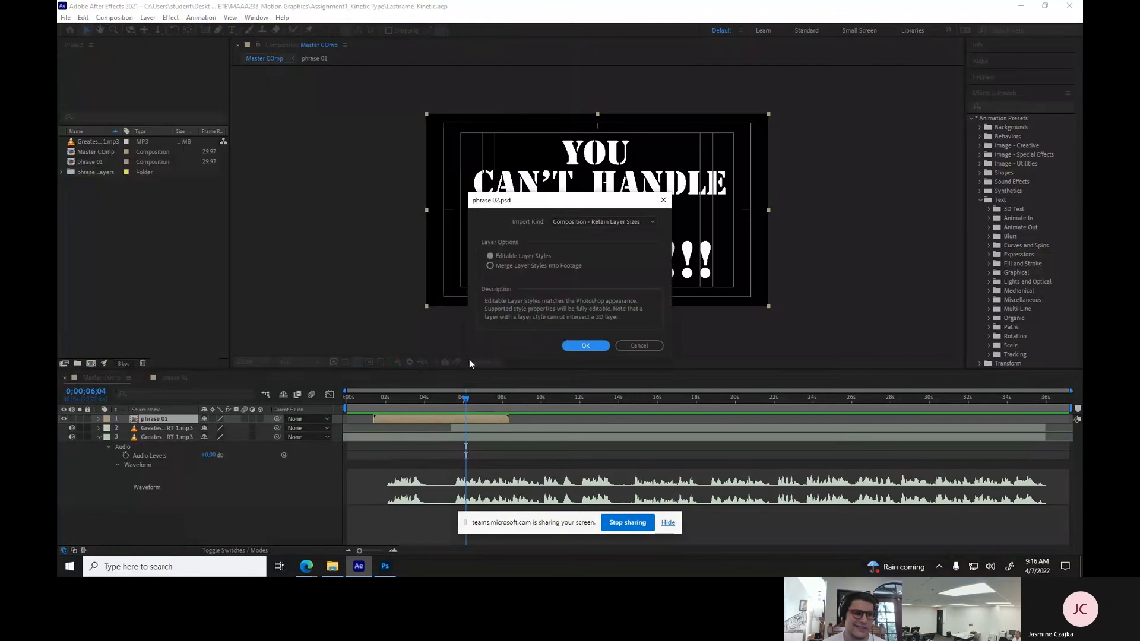
left_click(585, 346)
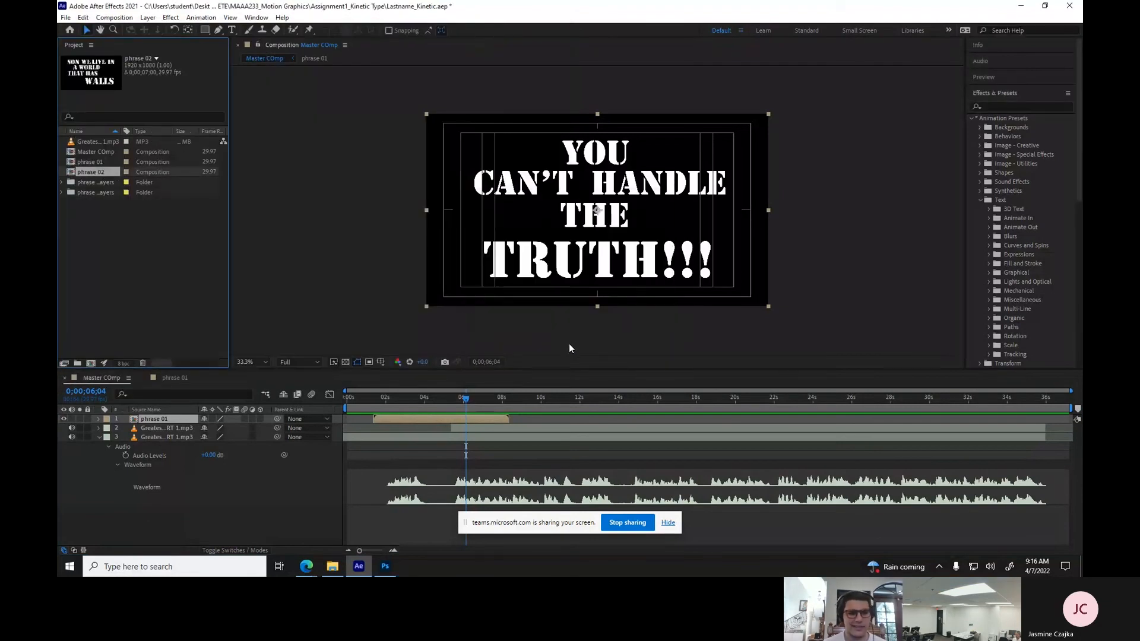
double_click(93, 173)
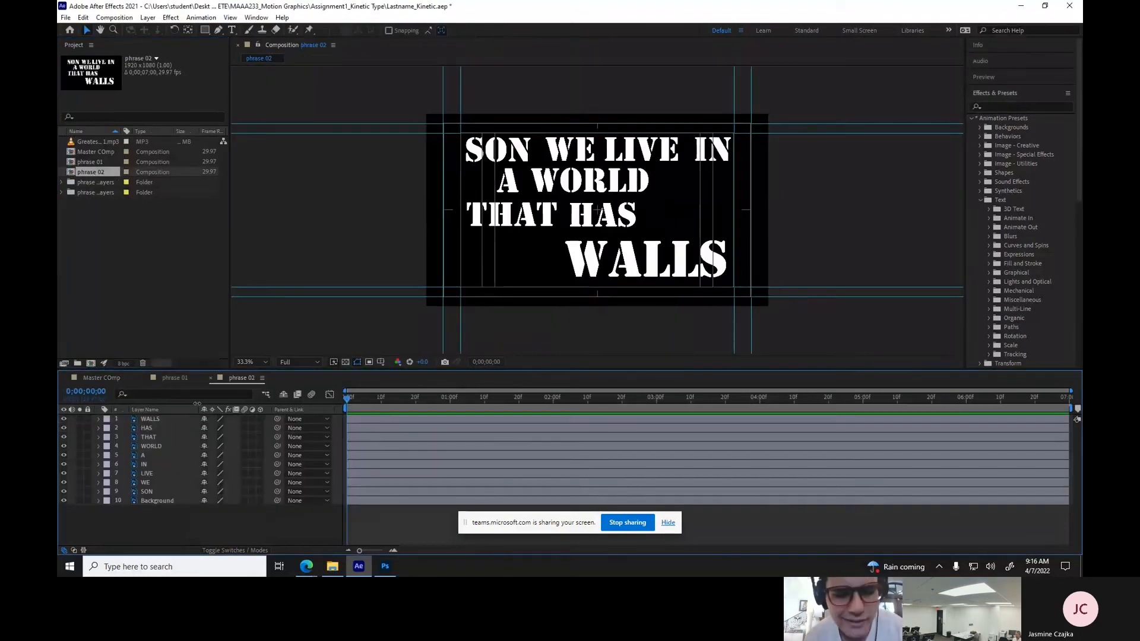
left_click(101, 377)
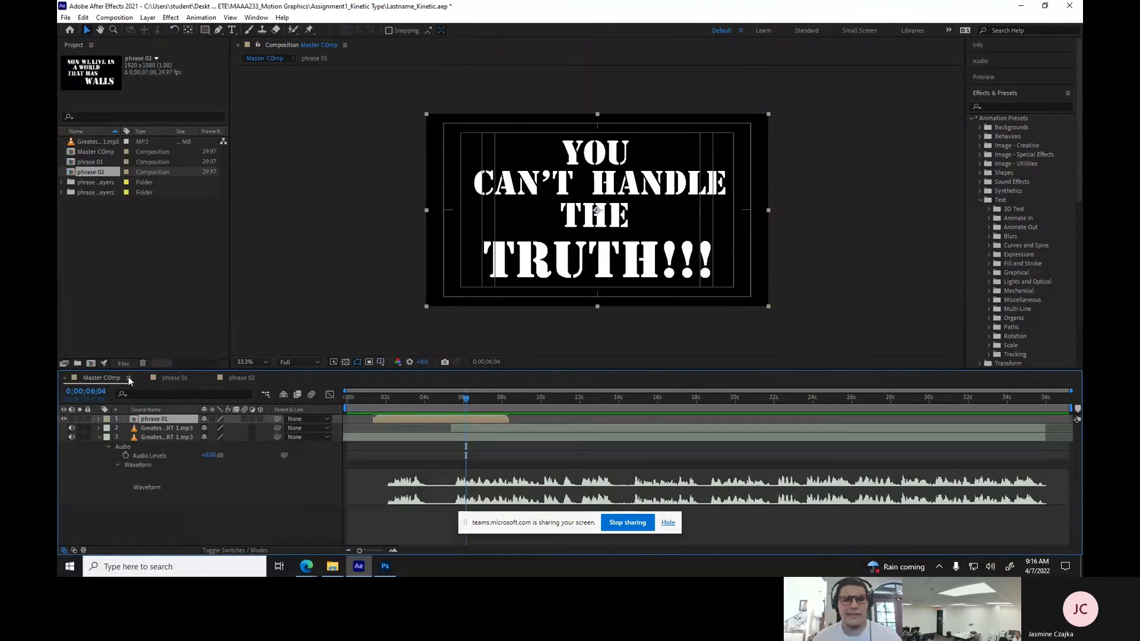
left_click(171, 377)
left_click(238, 378)
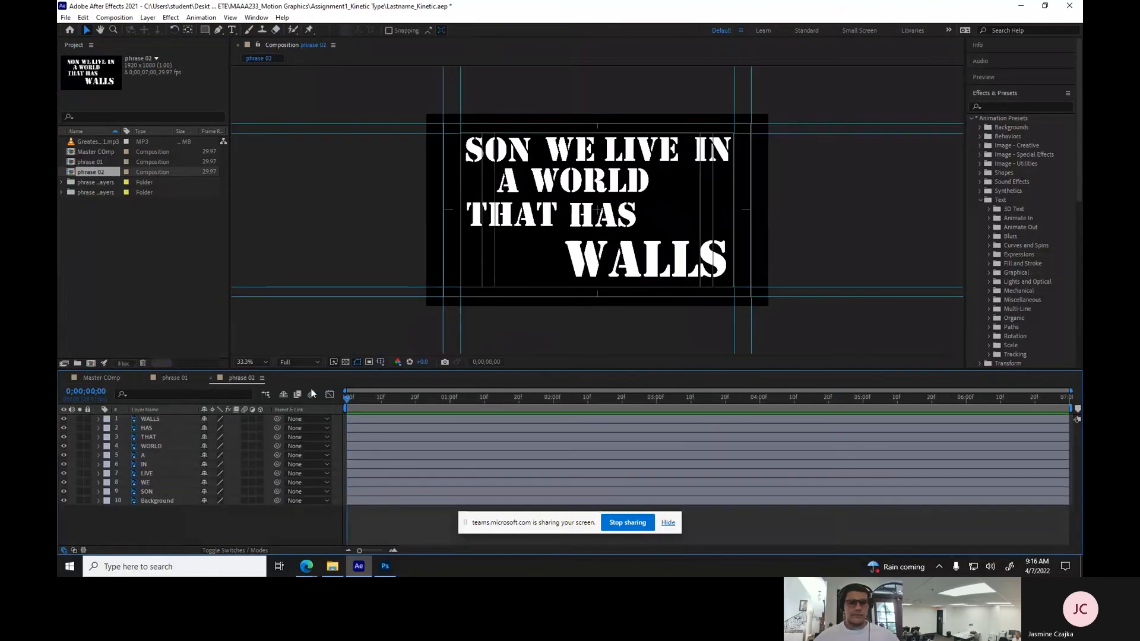
Copy the trimmed MP3 audio layer directly below phrase 01 in Master COmp and paste it into the phrase 02 composition.
left_click(97, 379)
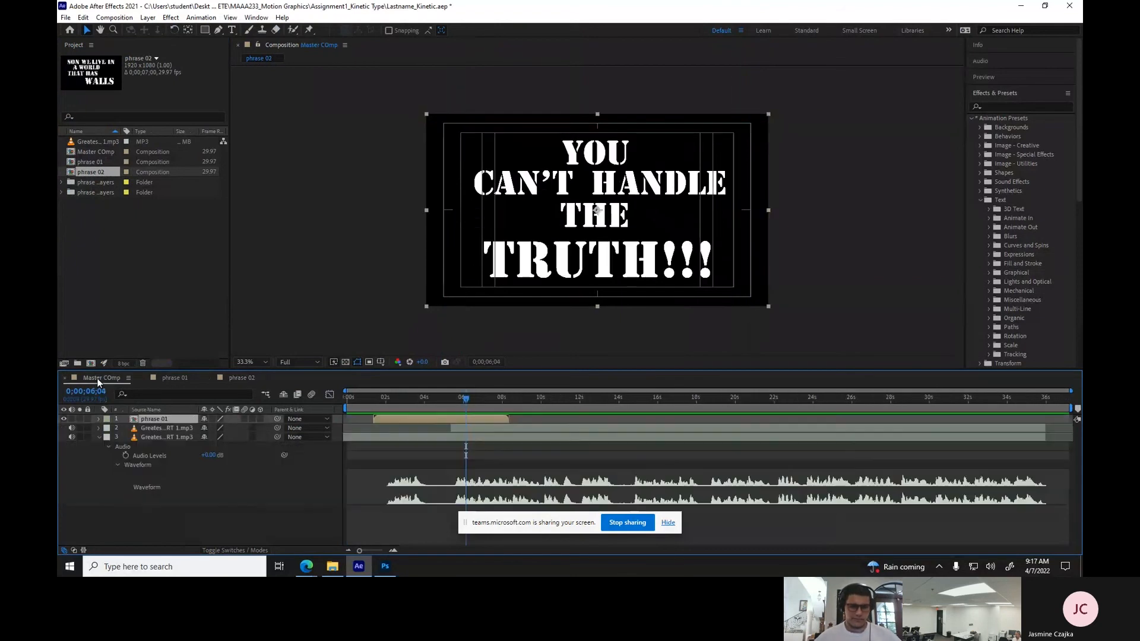
left_click(474, 428)
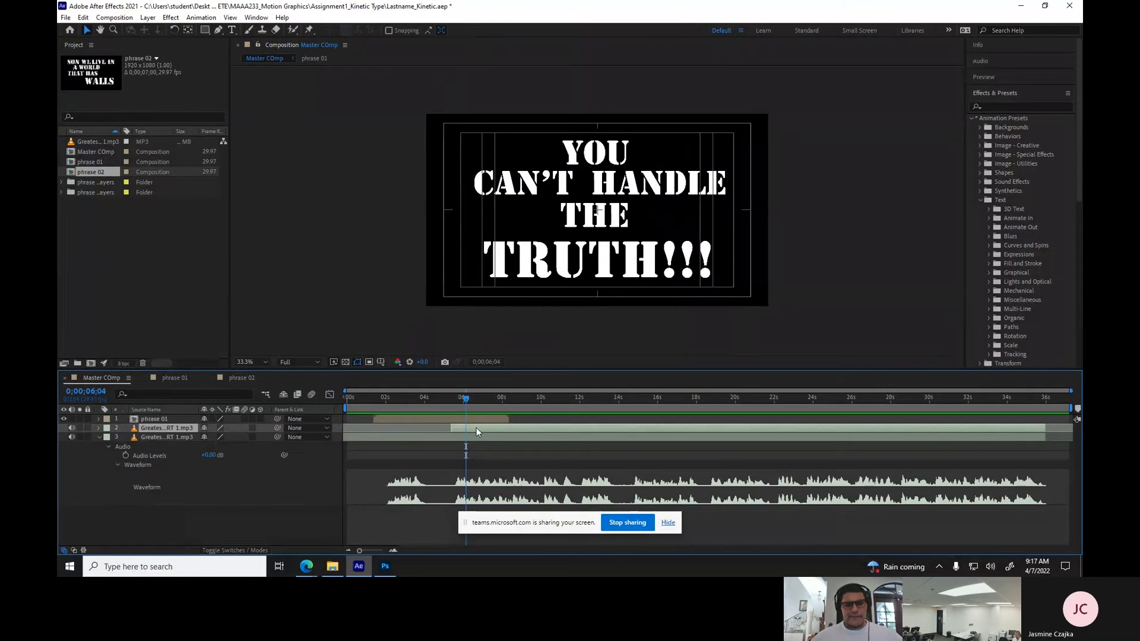
left_click(241, 378)
key("ctrl+v")
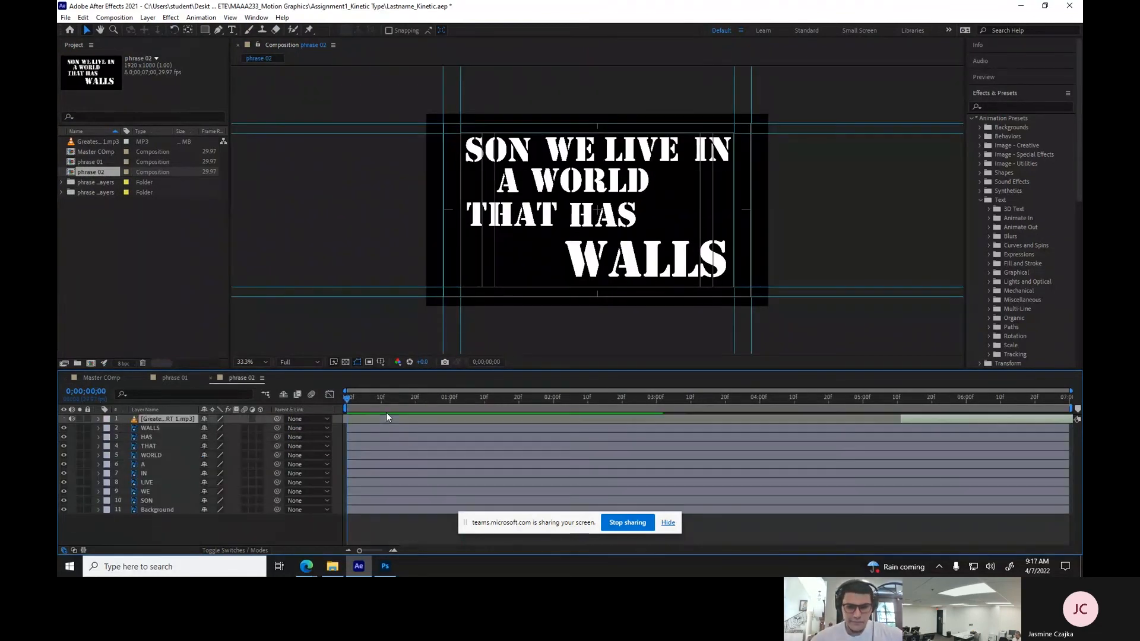
Shift the pasted audio layer to start just after the beginning of phrase 02 and expand its Audio properties.
left_click_drag(924, 418, 377, 441)
left_click(99, 419)
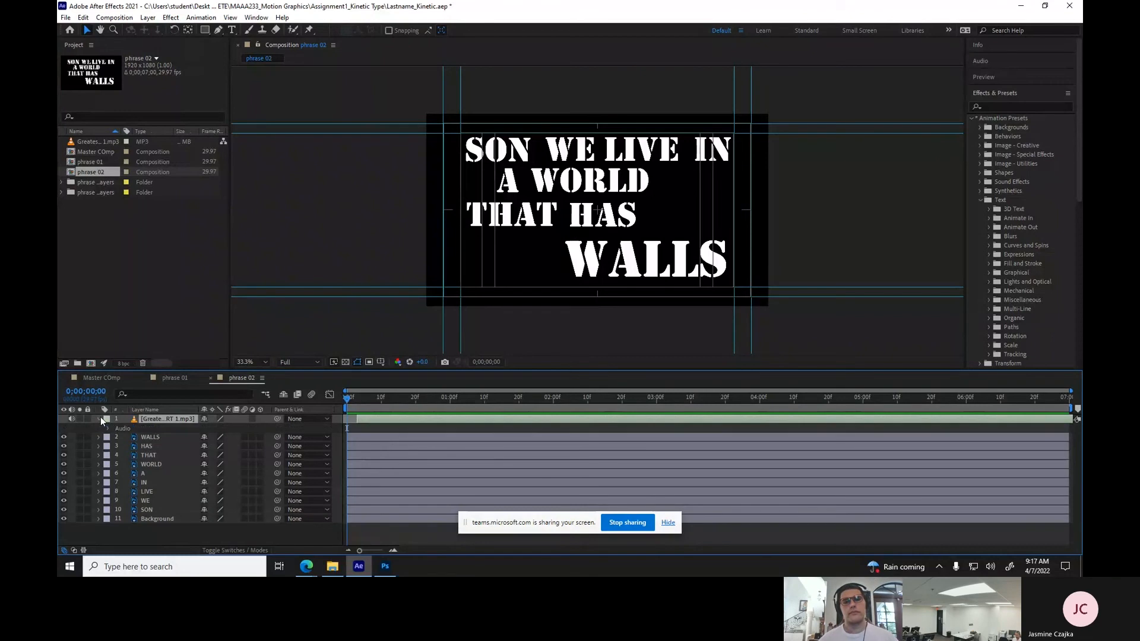
left_click(107, 428)
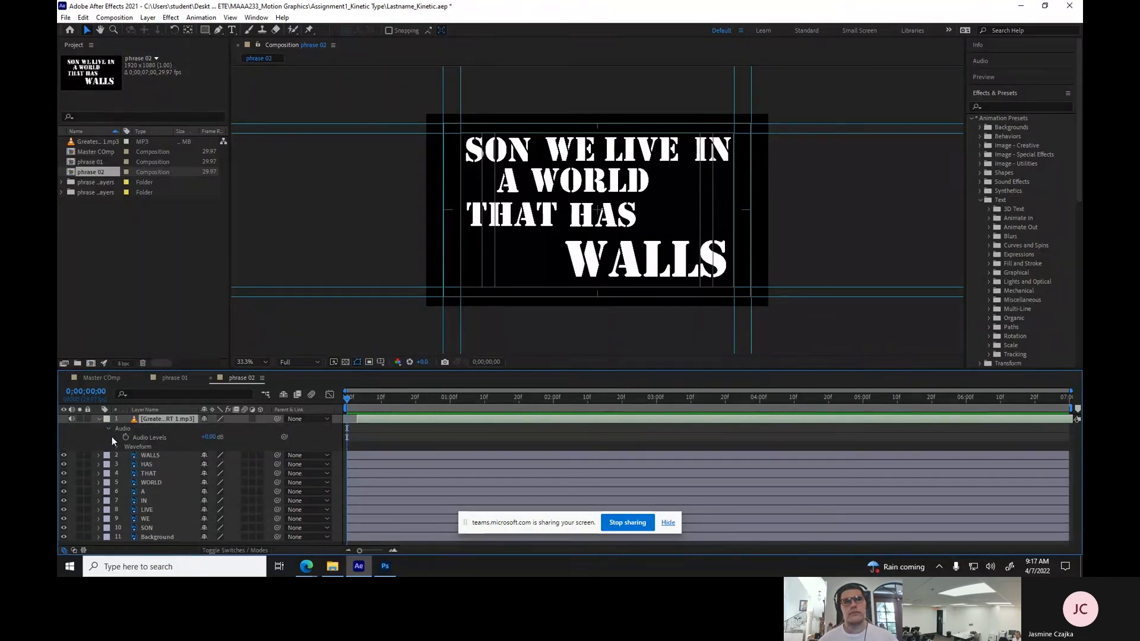
Reveal the waveform of phrase 02's audio layer, split the layer at 0;00;02;06 and delete the part after the cut.
left_click(114, 446)
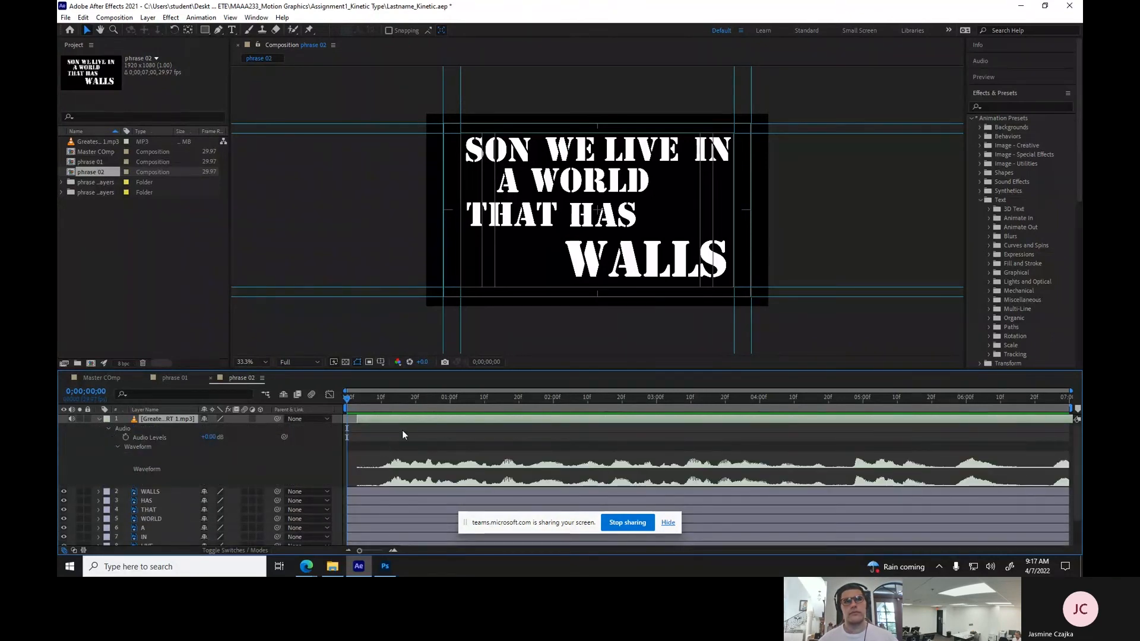
key("space")
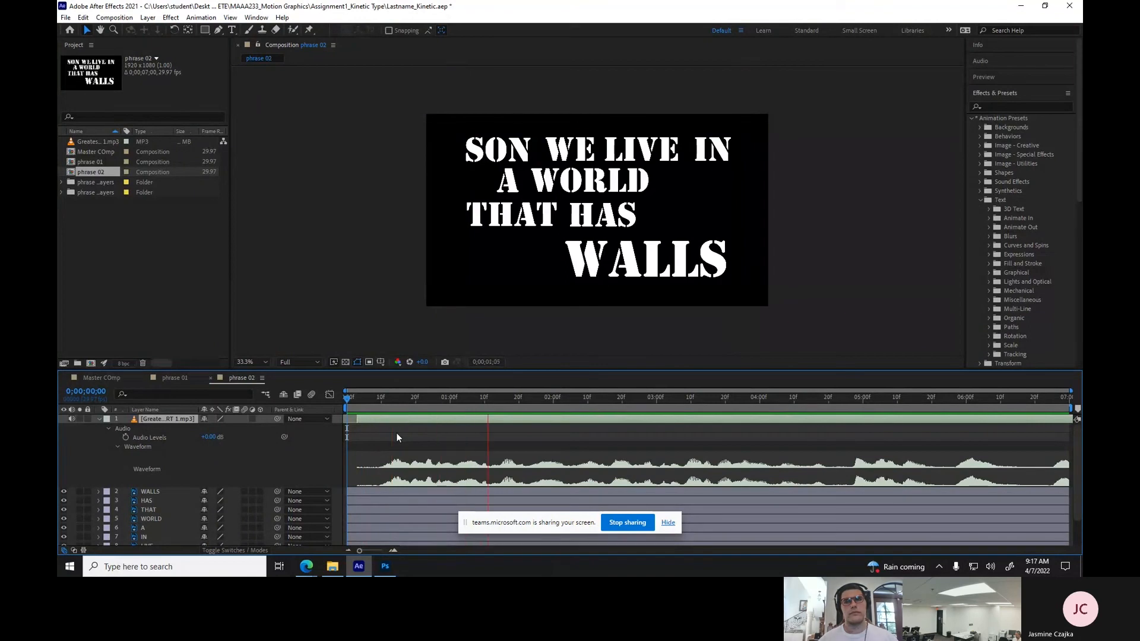
key("space")
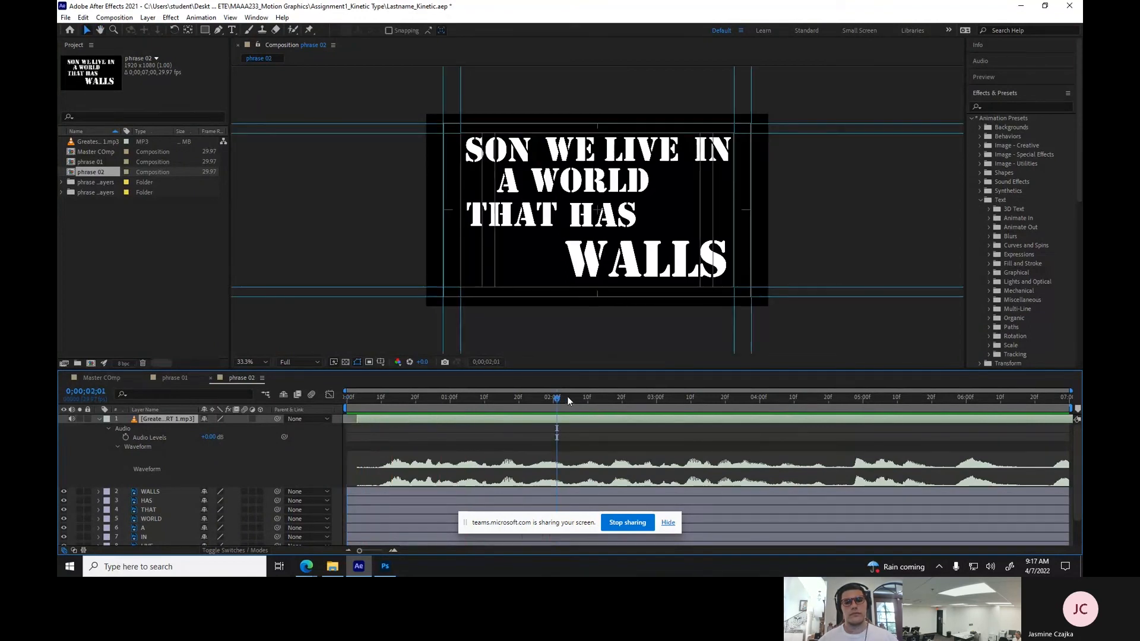
mouse_move(558, 397)
left_mouse_down()
mouse_move(534, 404)
mouse_move(576, 401)
left_mouse_up()
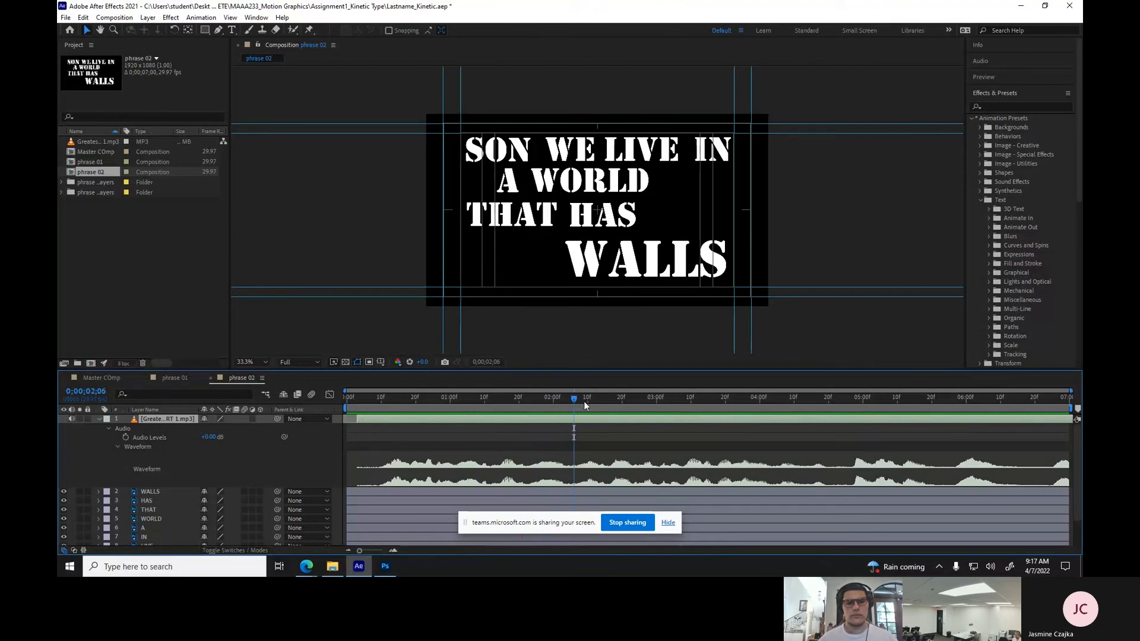
left_click(84, 18)
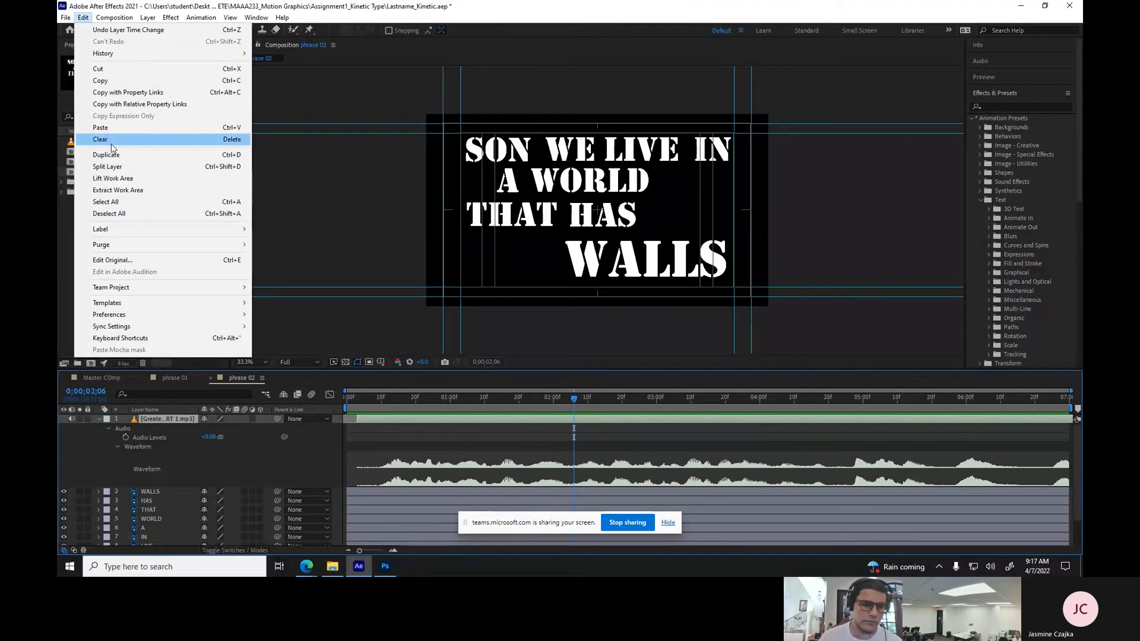
left_click(112, 166)
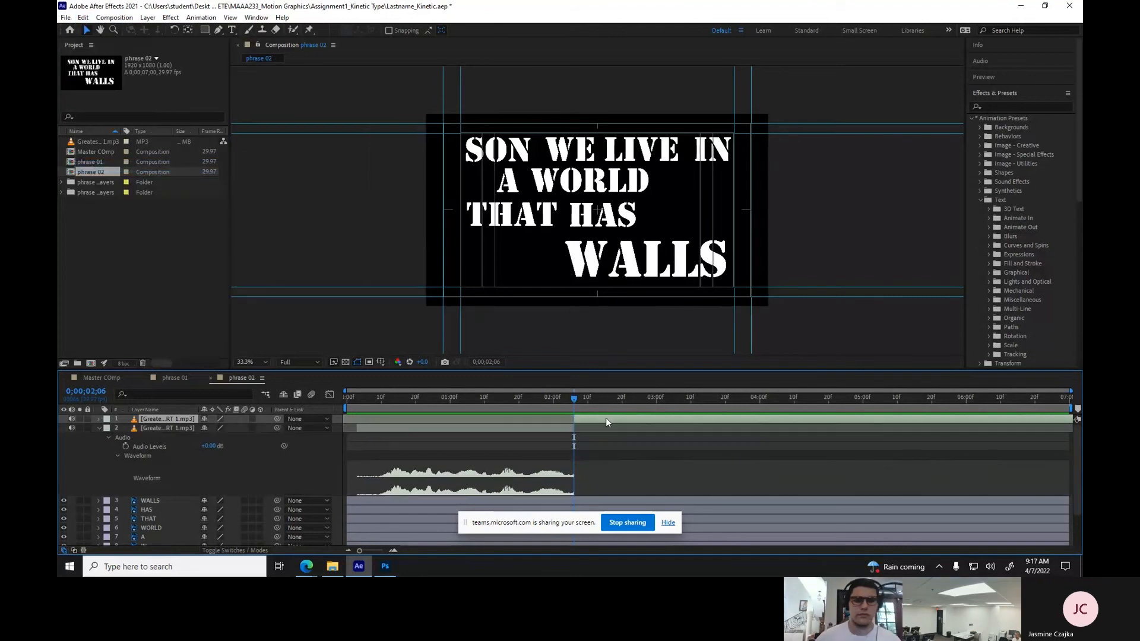
key("Delete")
Play phrase 02 from 0;00;00;06 to check the trimmed audio.
left_click_drag(574, 400, 366, 417)
key("space")
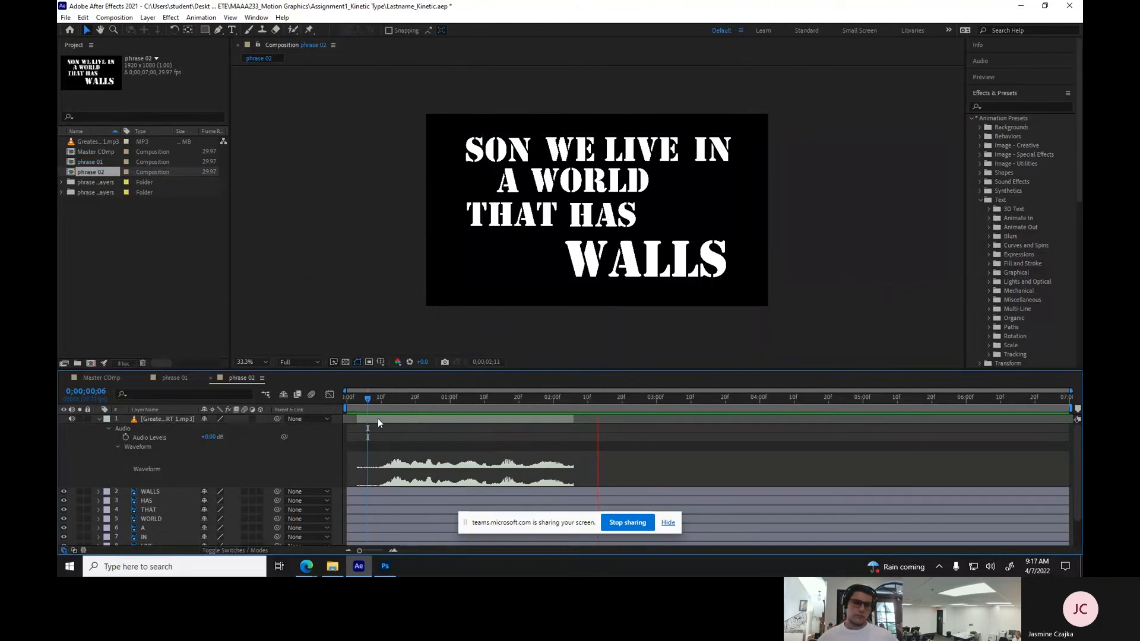
key("space")
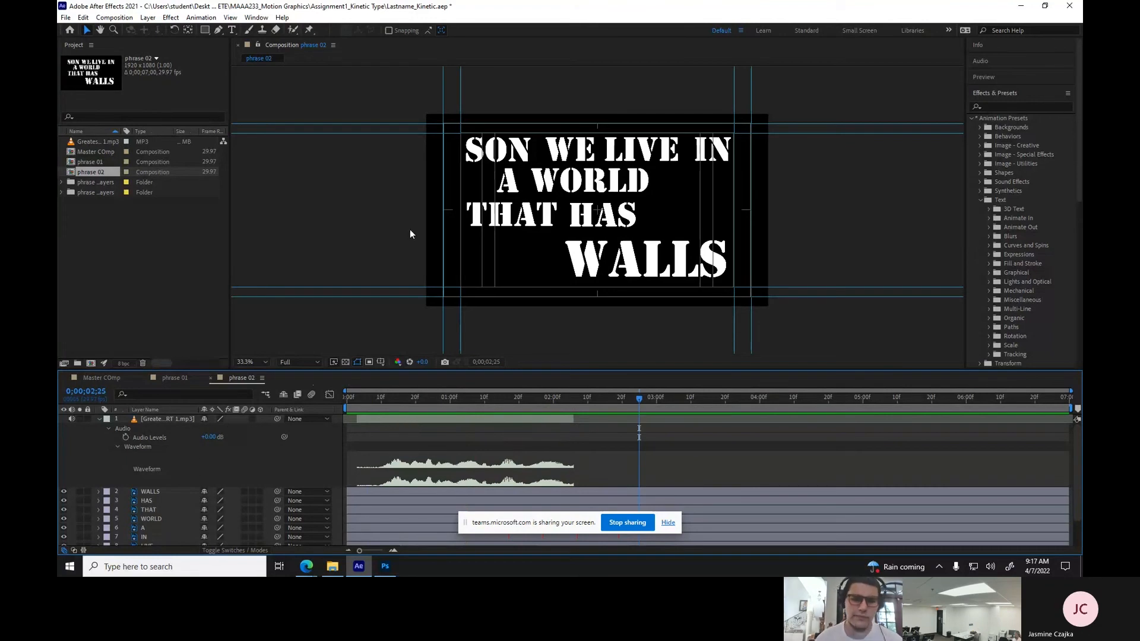
left_click(397, 395)
Add phrase 02 to Master COmp below phrase 01, aligning its start with the beginning of the upper audio layer.
left_click(102, 378)
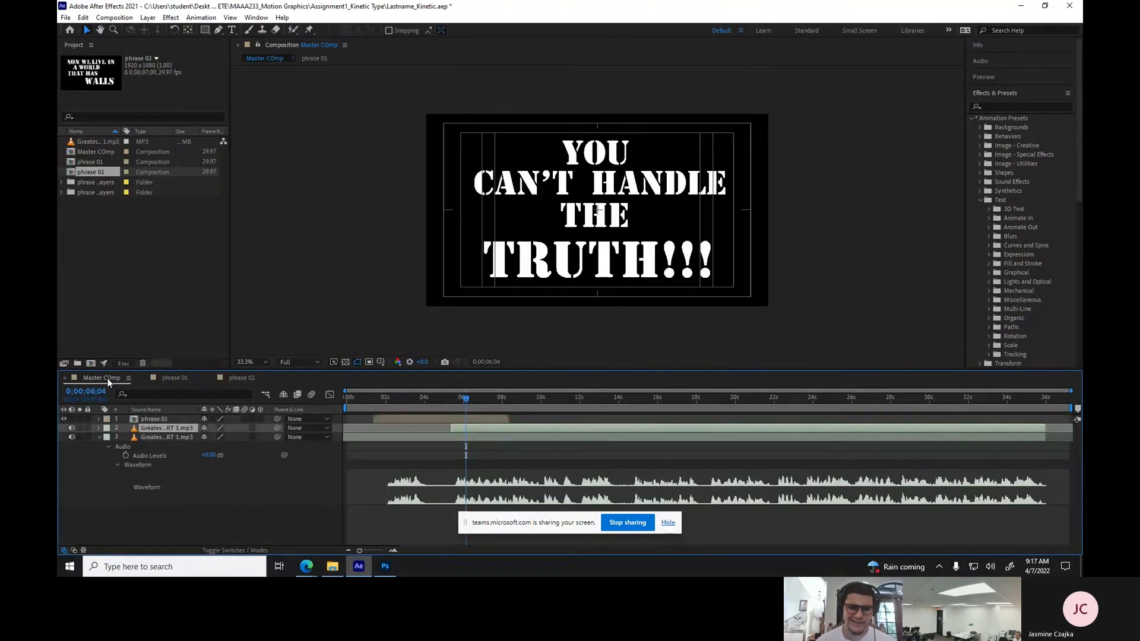
left_click_drag(90, 173, 137, 423)
left_click_drag(389, 426, 493, 428)
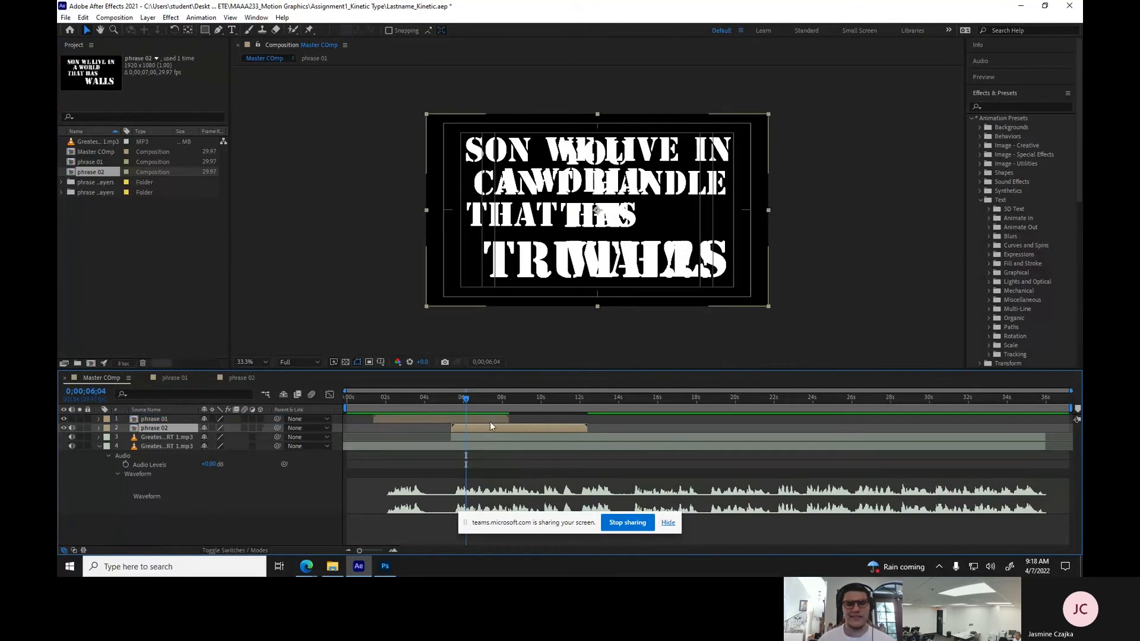
Set the current time to 0;00;05;01 and enable motion blur and 3D on the phrase 01 layer.
mouse_move(459, 403)
left_mouse_down()
mouse_move(355, 402)
mouse_move(551, 405)
mouse_move(387, 398)
mouse_move(439, 399)
left_mouse_up()
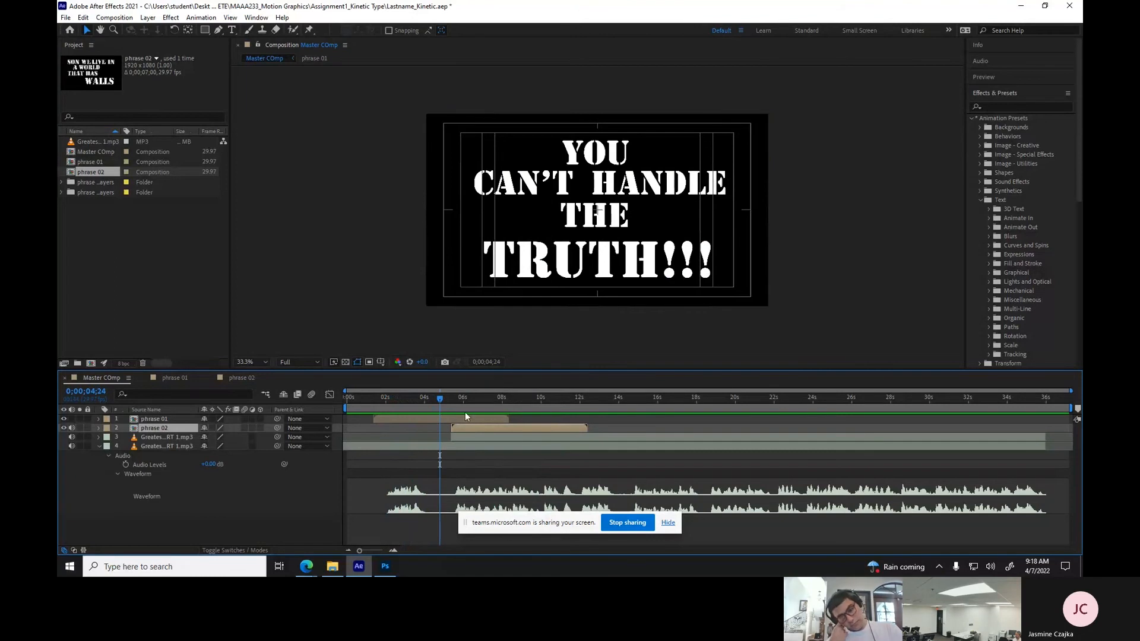
left_click_drag(439, 398, 444, 397)
left_click(449, 421)
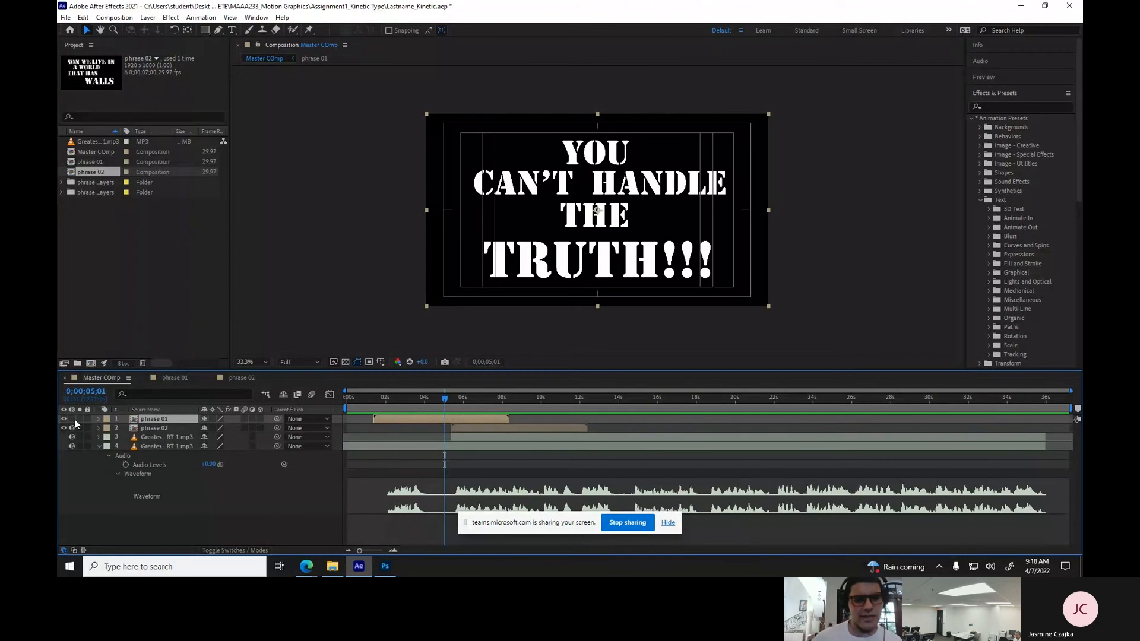
left_click(243, 428)
left_click(245, 419)
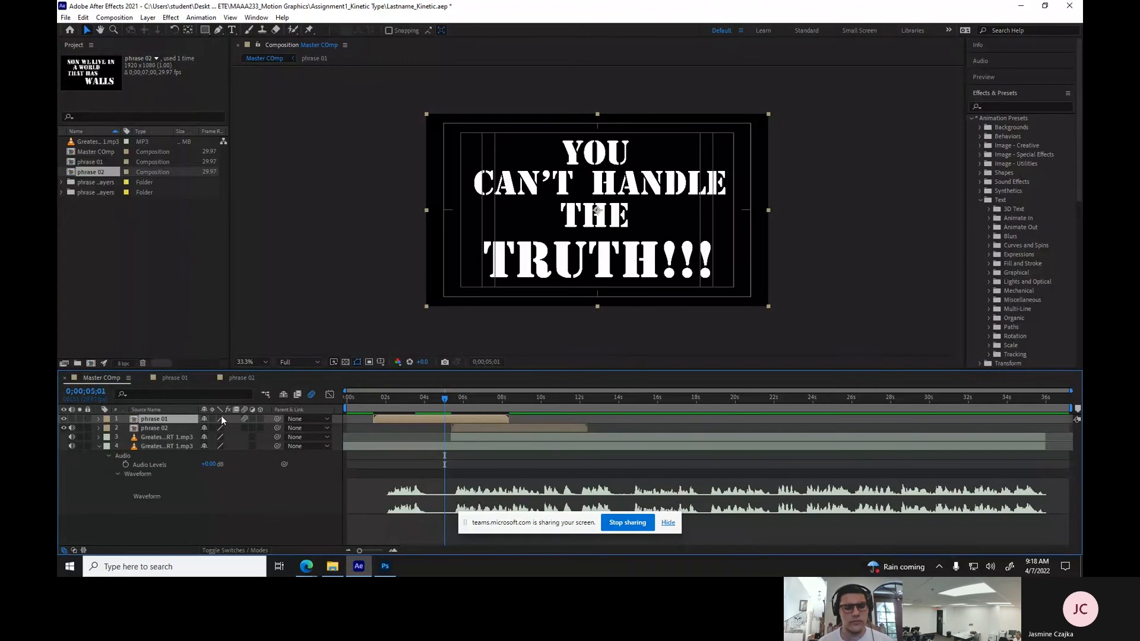
left_click(260, 418)
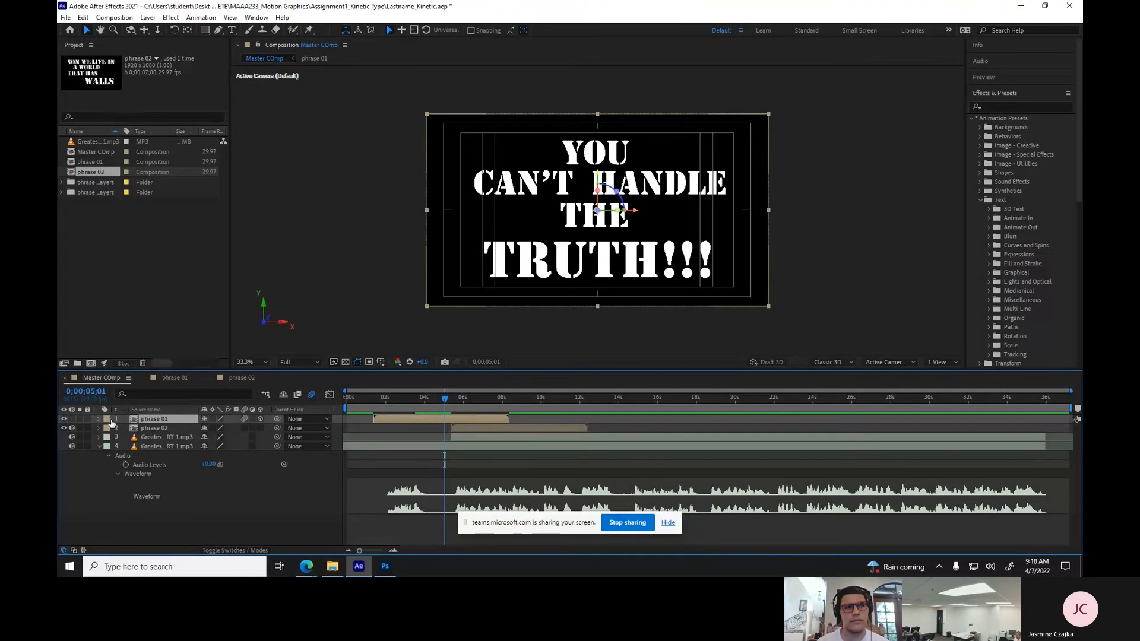
Move phrase 01's anchor point to the left edge of the frame, with Anchor Point and Position both at 0, 540, 0.
left_click(99, 421)
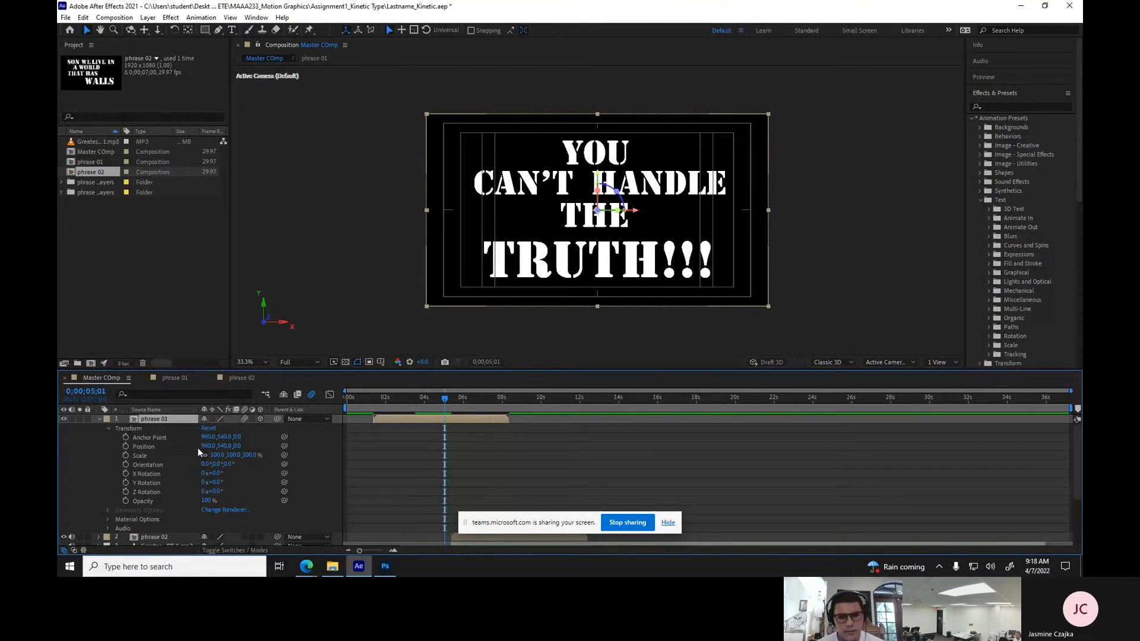
left_click_drag(206, 440, 58, 431)
left_click_drag(208, 437, 58, 434)
left_click_drag(208, 438, 137, 437)
left_click_drag(634, 212, 466, 228)
Animate phrase 01's Y Rotation from 0° at 0;00;05;01 to about -113° at 0;00;05;13.
scroll(475, 433, "down", 1)
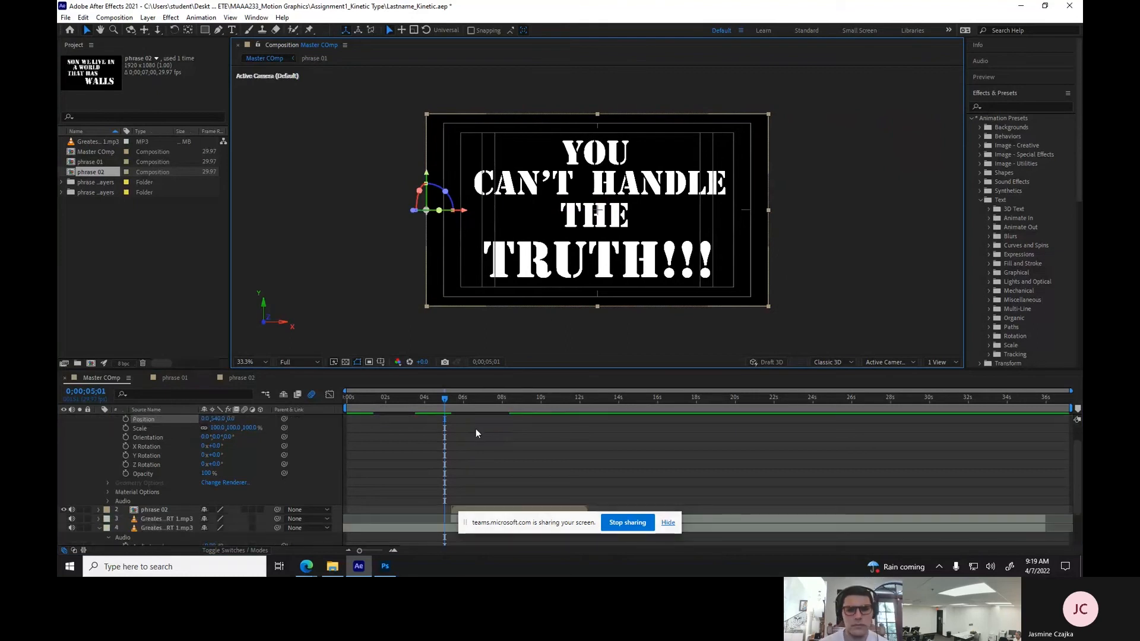
left_click(125, 456)
left_click_drag(445, 403, 452, 403)
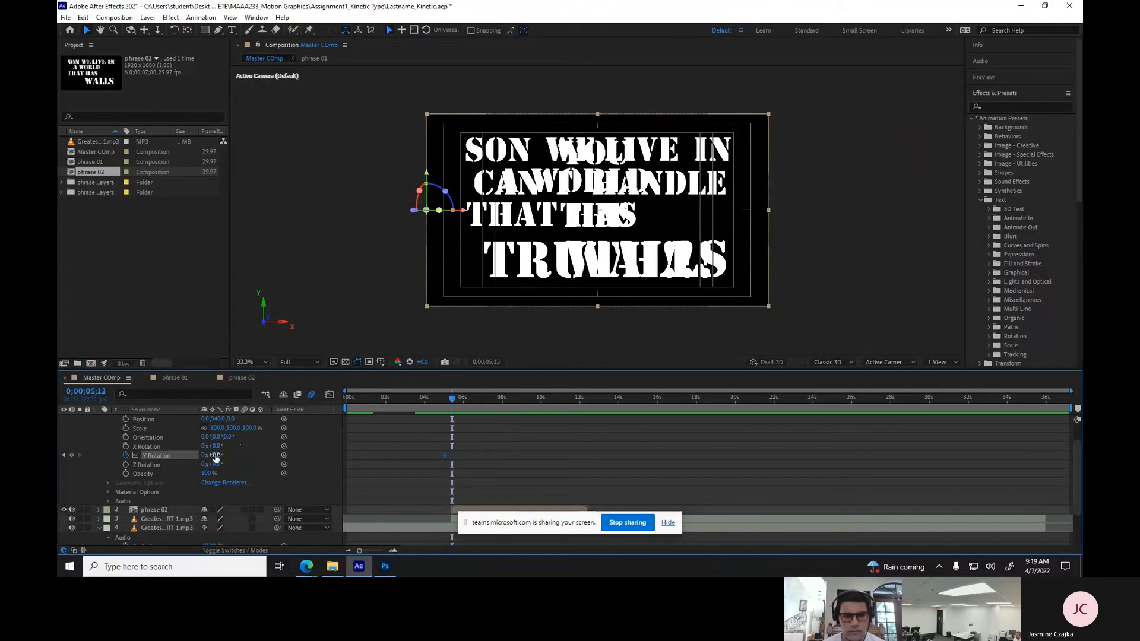
left_click_drag(219, 455, 152, 454)
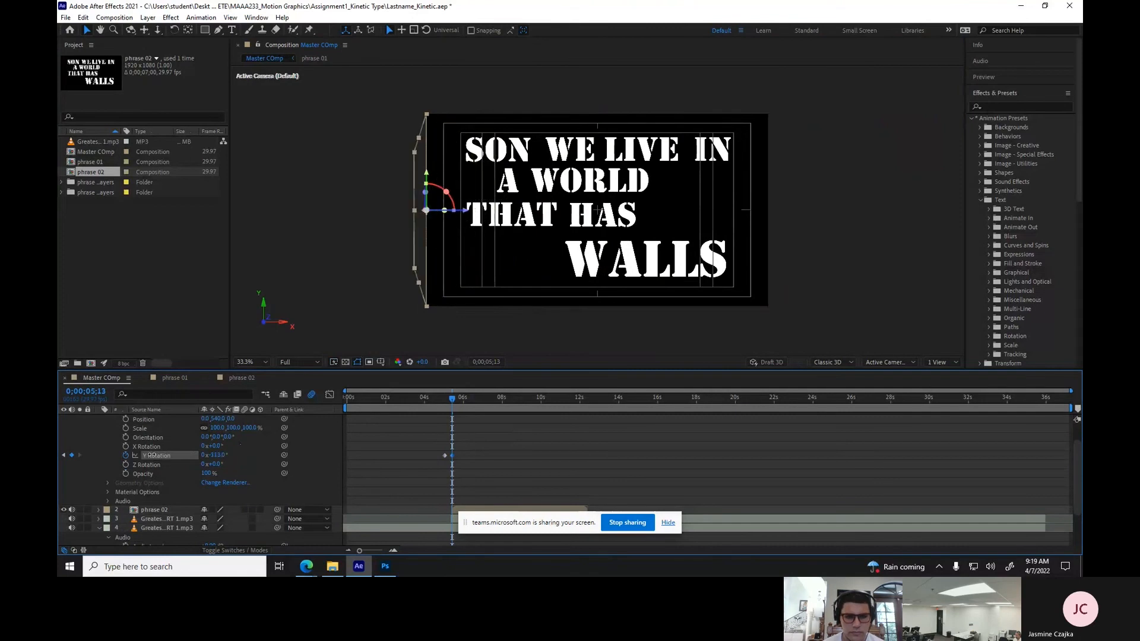
scroll(106, 444, "up", 1)
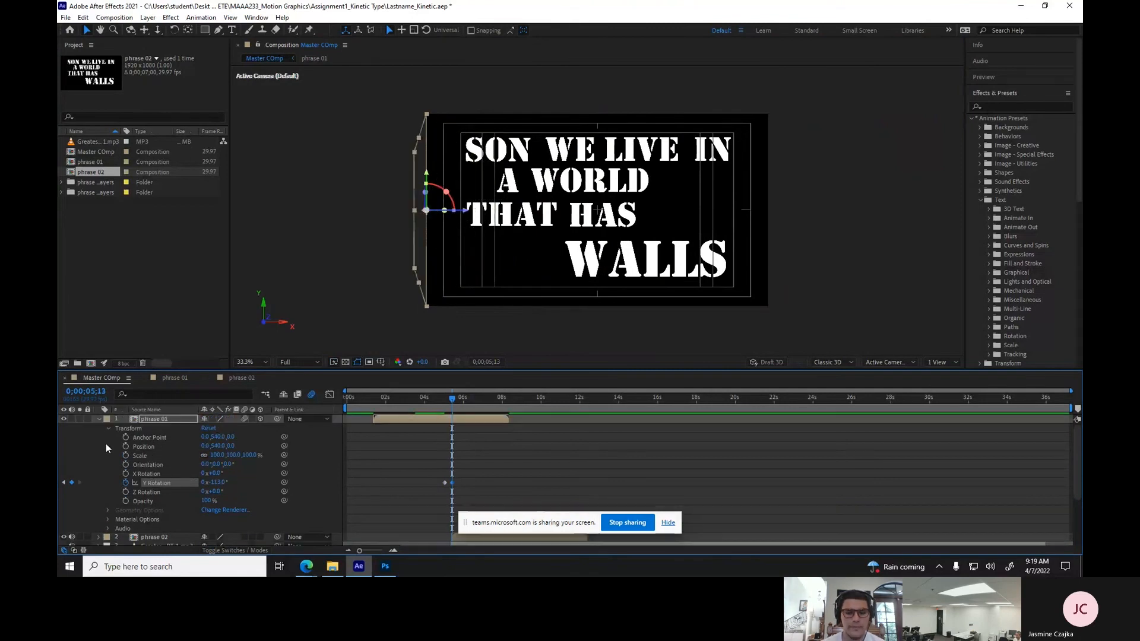
left_click(99, 419)
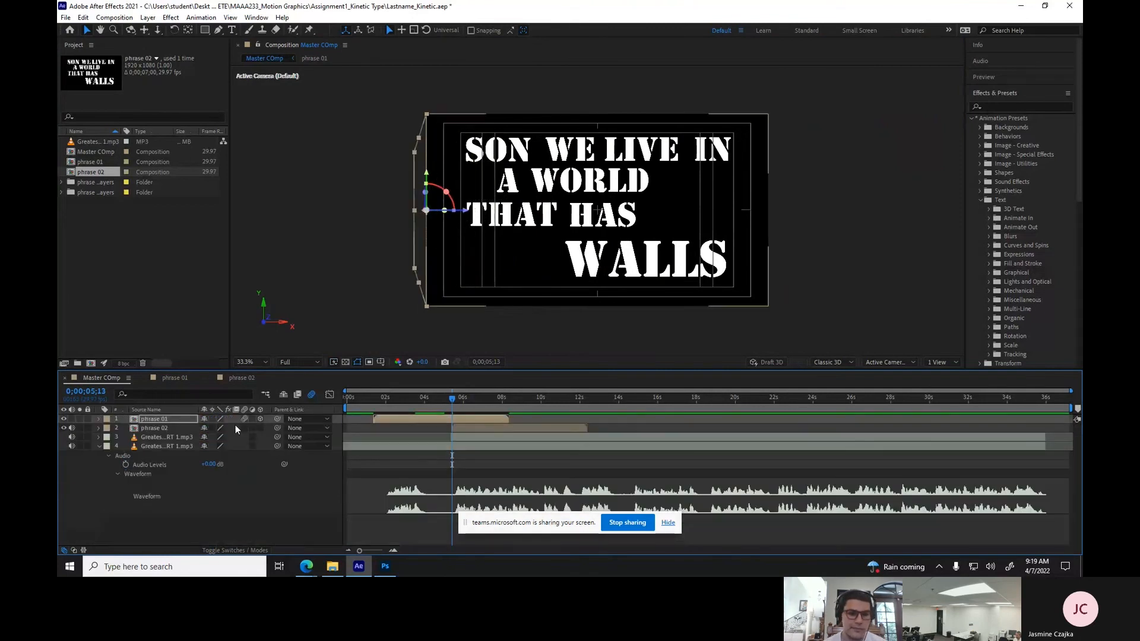
Play Master COmp from the start to check the transition between the two phrases.
left_click(345, 402)
left_click(342, 403)
key("space")
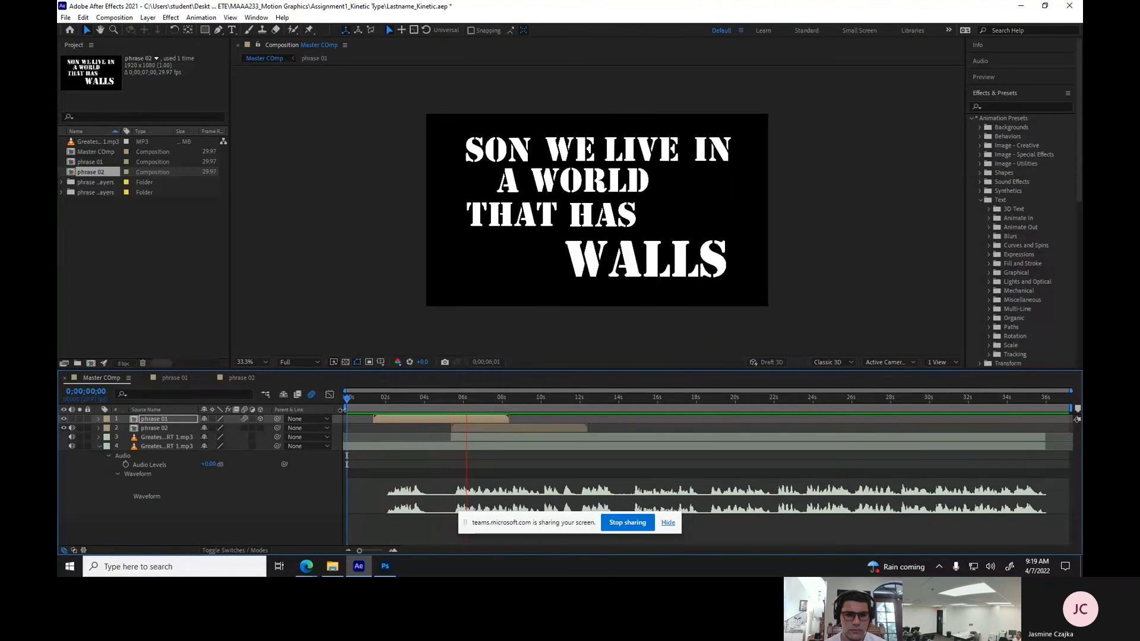
key("space")
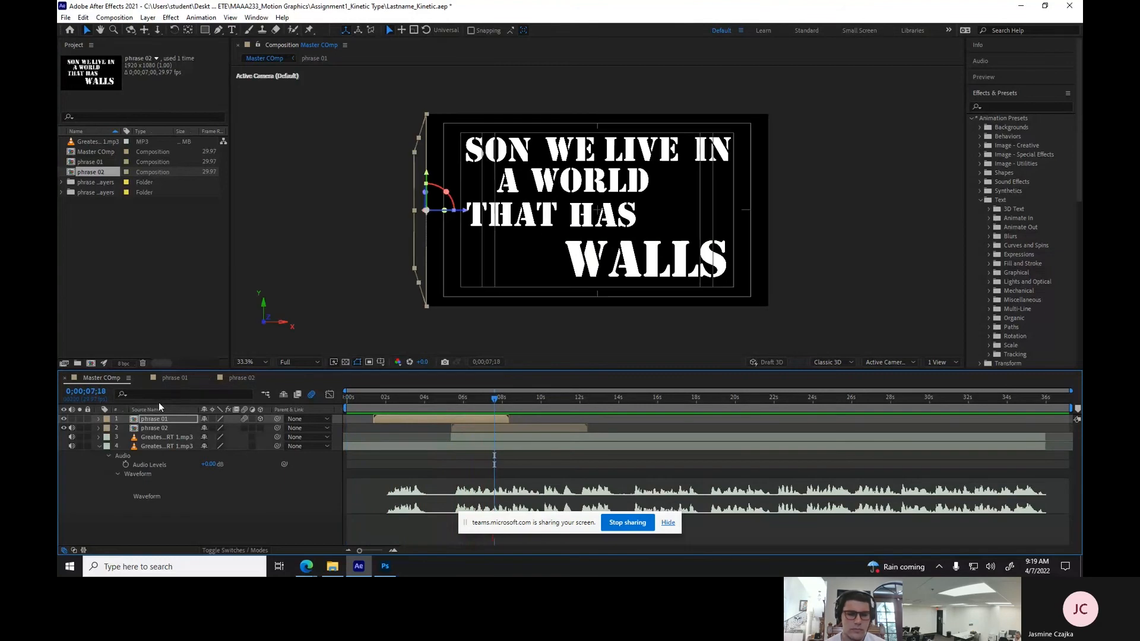
Mute the audio of the phrase 02 layer in Master COmp and replay the composition from the start.
left_click(472, 431)
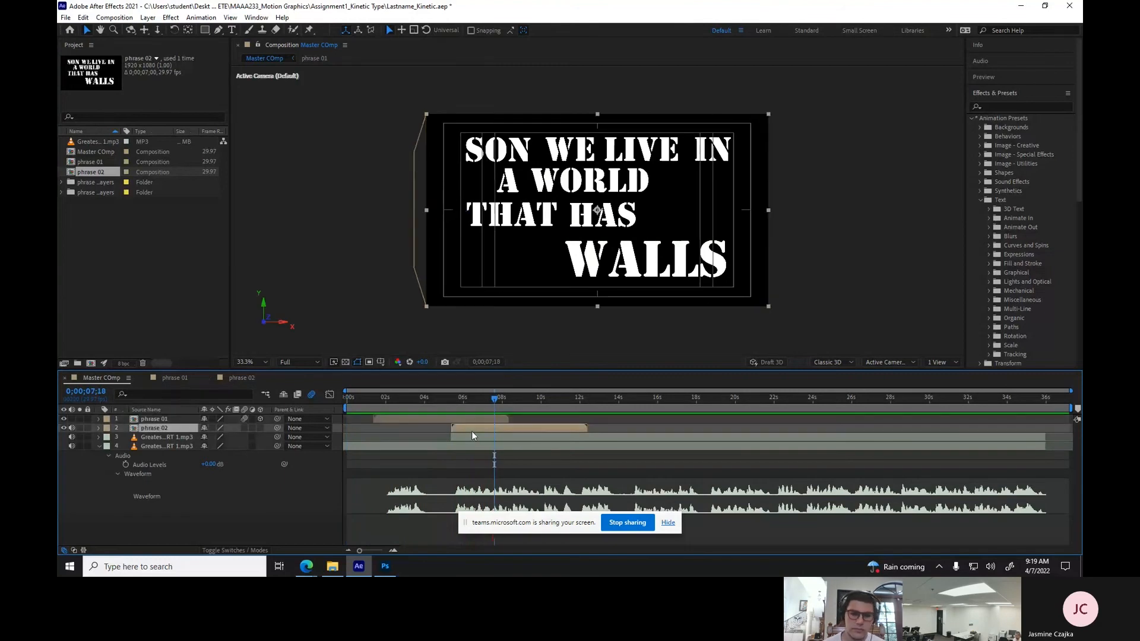
left_click(72, 428)
left_click_drag(363, 400, 311, 400)
key("space")
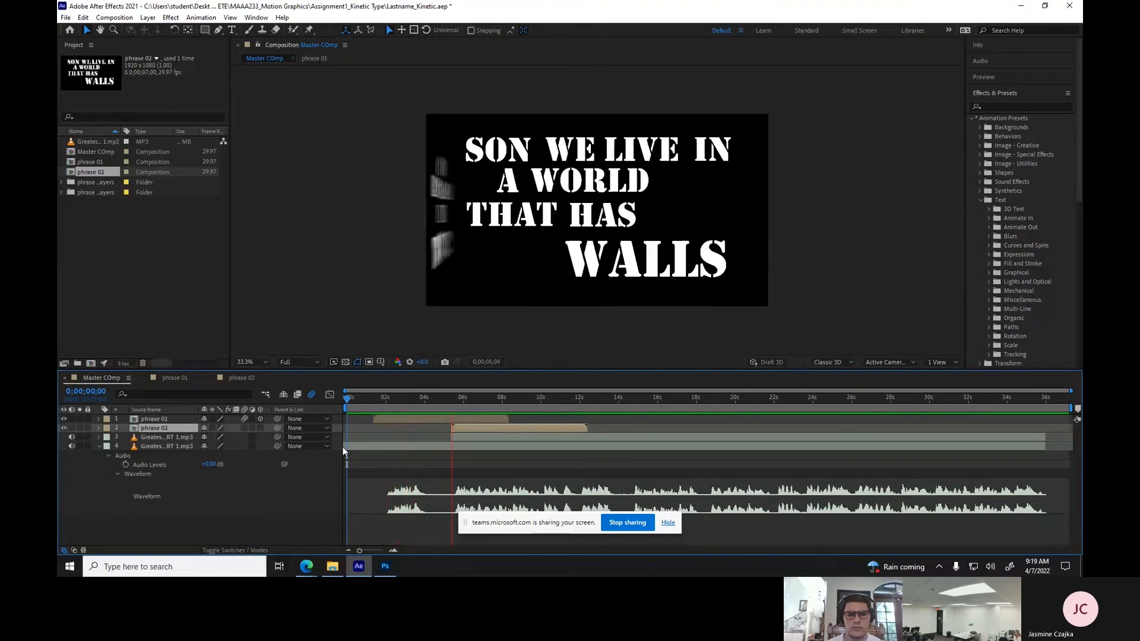
key("space")
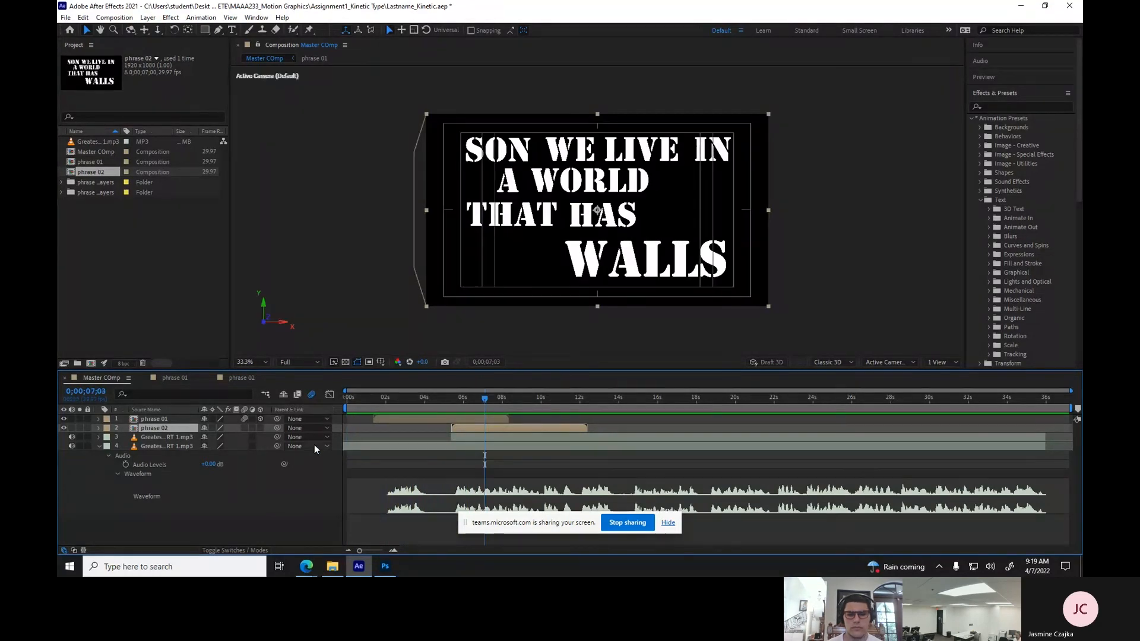
Open phrase 02 and set the current time to 0;00;00;11, checking where the speech begins with short playbacks.
left_click(238, 376)
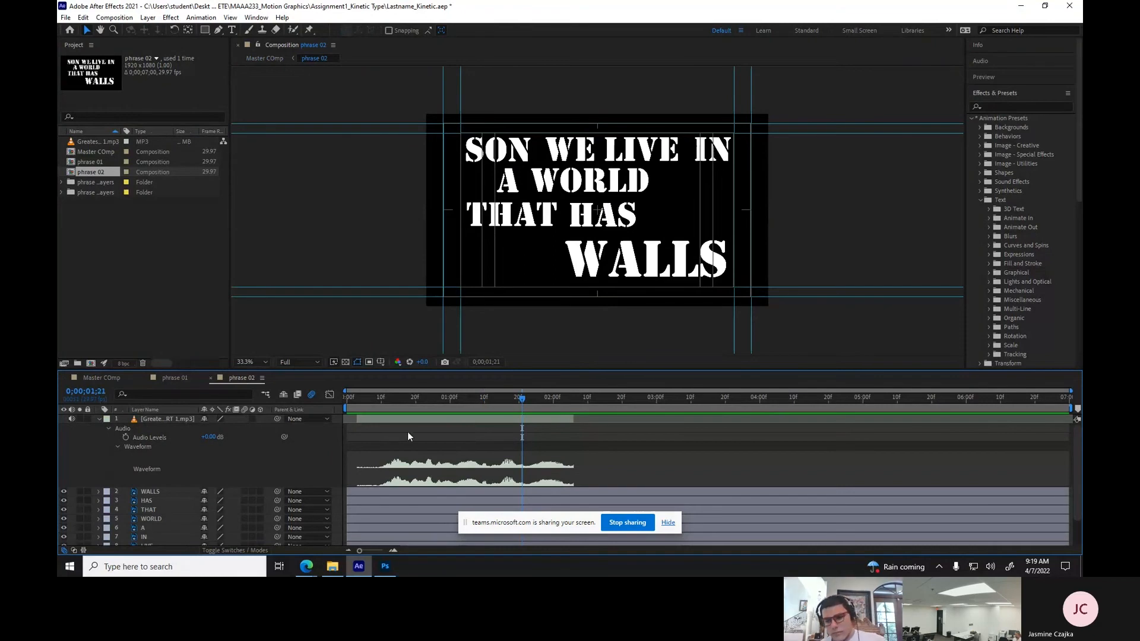
left_click(385, 399)
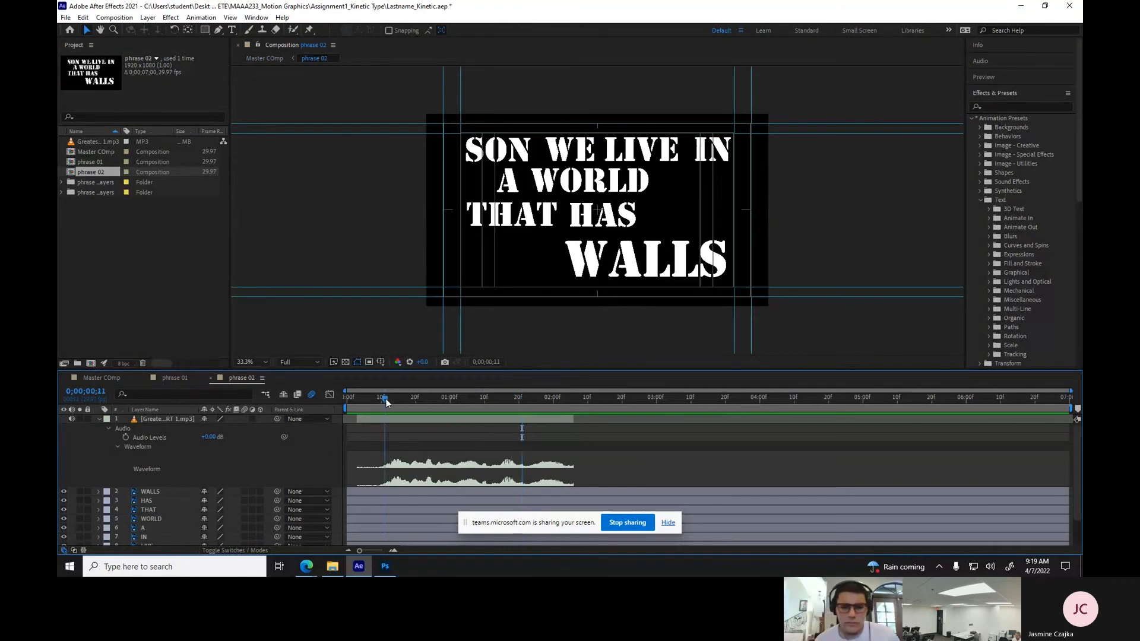
left_click_drag(386, 398, 385, 399)
key("space")
key("space")
key("space")
key("space")
key("space")
key("space")
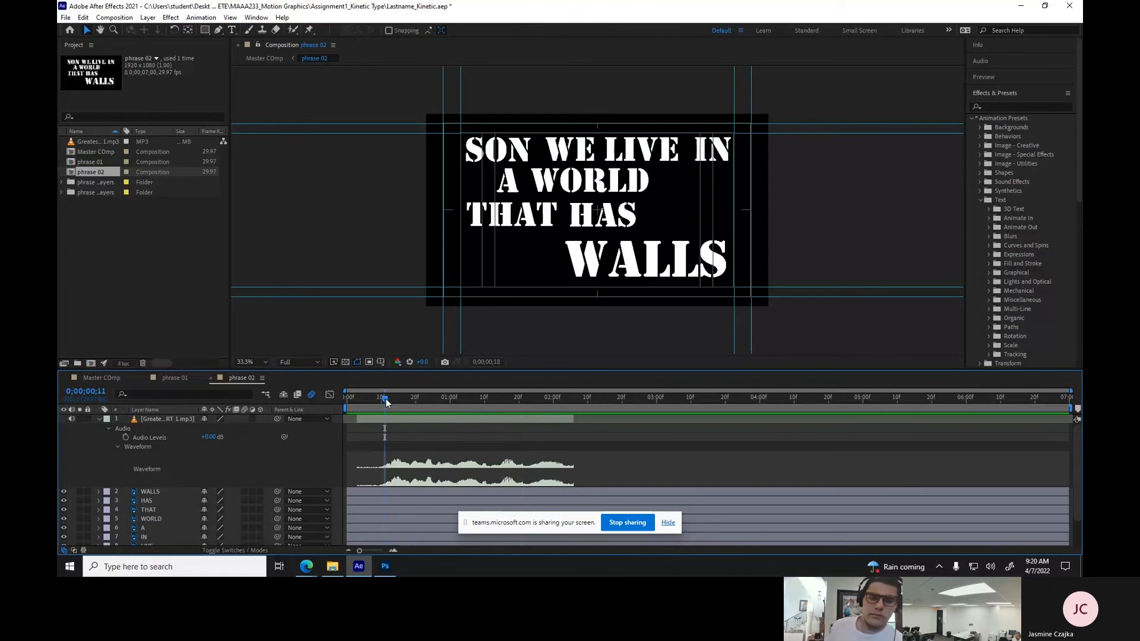
key("space")
key("space")
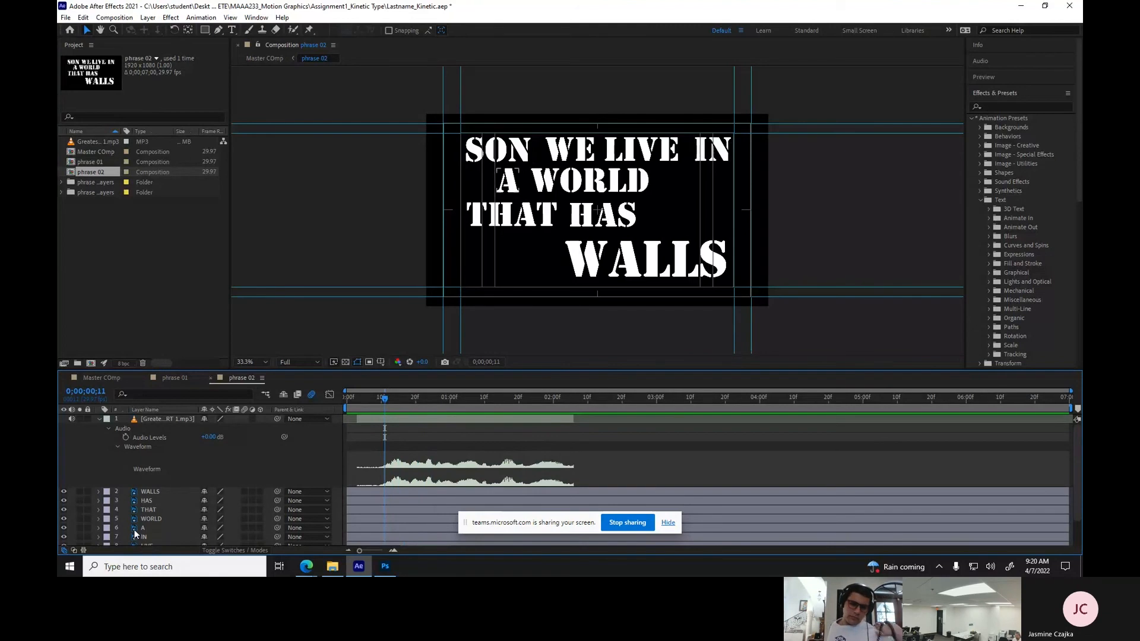
Reorder the word layers as SON, WE, LIVE, IN, A, WORLD, THAT, HAS, WALLS and hide the Background layer.
scroll(135, 534, "down", 1)
left_click_drag(143, 536, 141, 465)
left_click_drag(147, 536, 148, 471)
left_click_drag(144, 537, 143, 481)
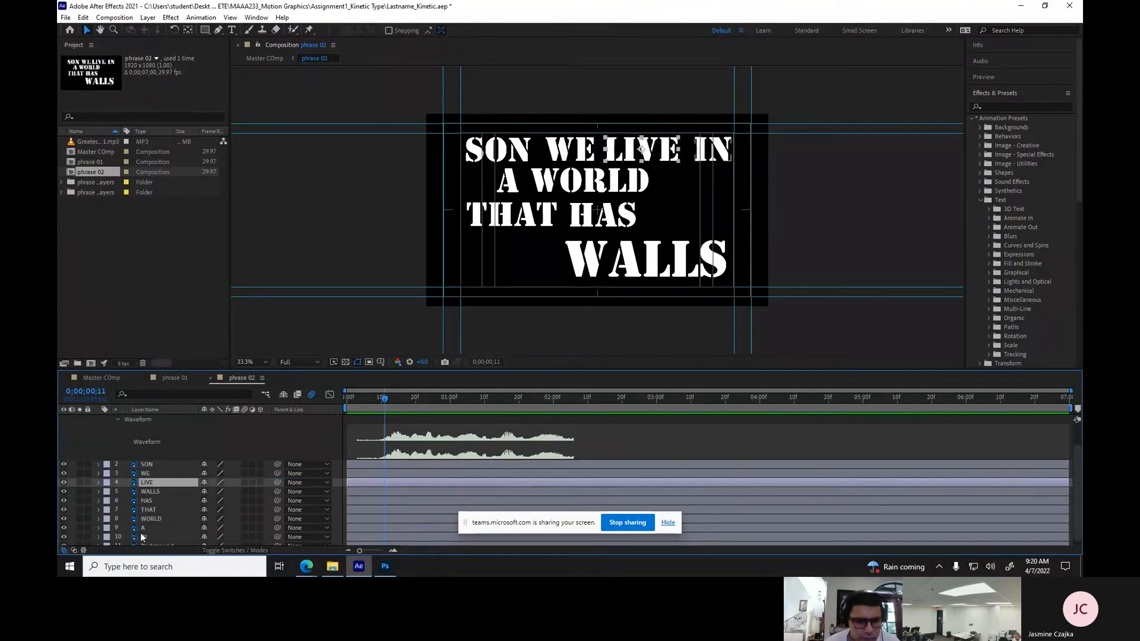
left_click_drag(150, 537, 150, 488)
left_click_drag(143, 534, 142, 498)
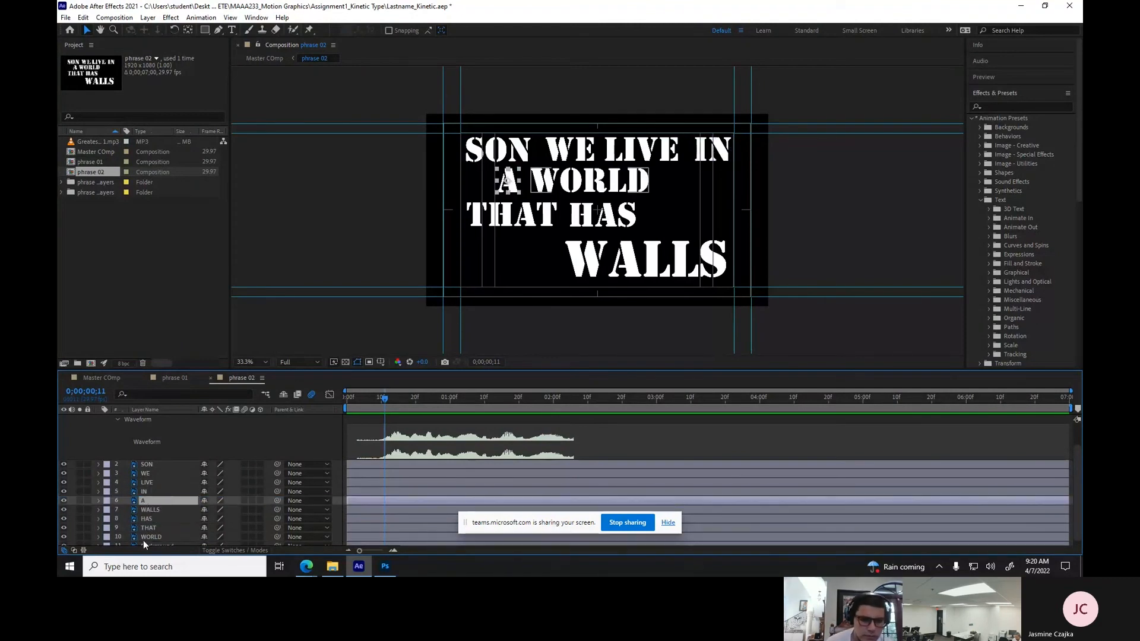
mouse_move(148, 537)
left_mouse_down()
mouse_move(148, 506)
mouse_move(145, 535)
mouse_move(145, 525)
left_mouse_up()
scroll(147, 537, "down", 1)
left_click(64, 540)
Select all word layers from SON to WALLS and add Position keyframes to them at 0;00;00;11.
left_click(151, 532)
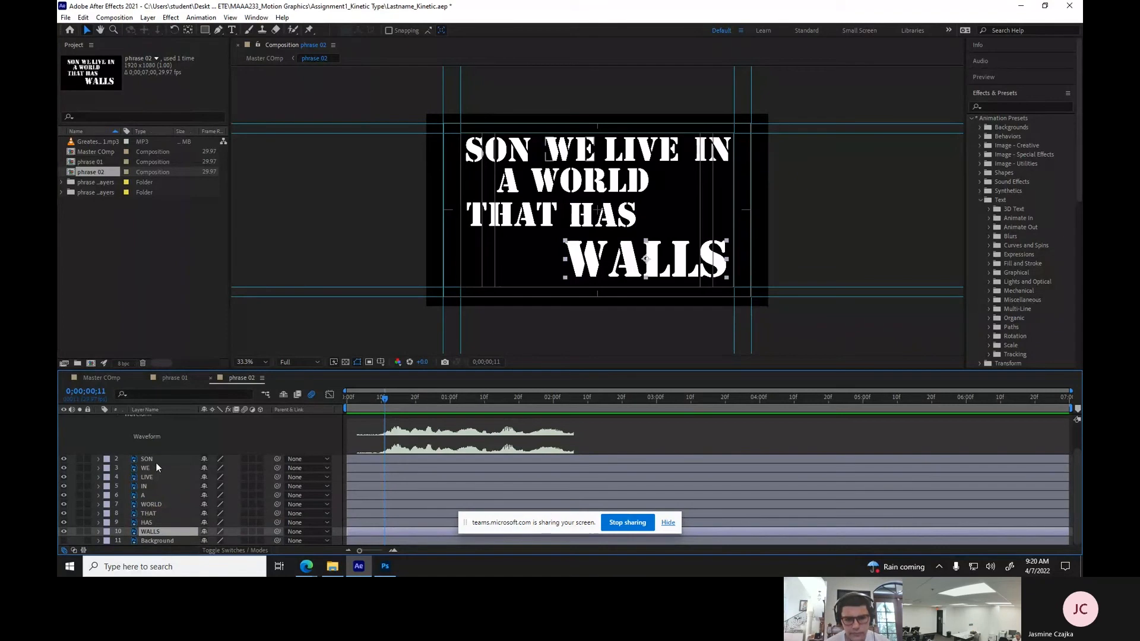
left_click(156, 459, "shift")
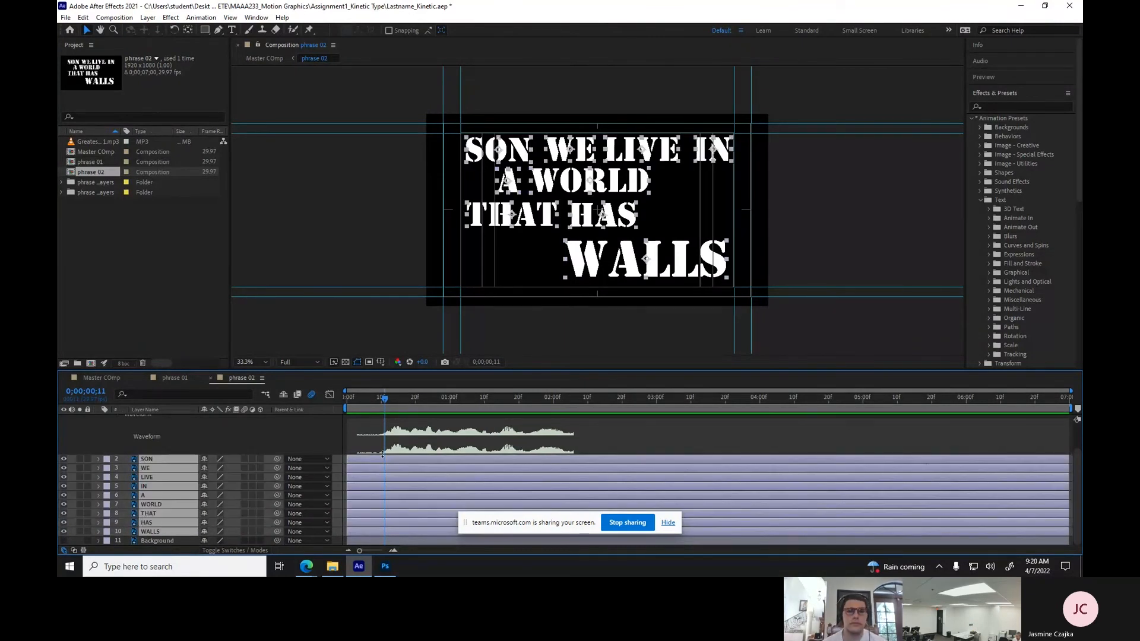
left_click(97, 460)
left_click(108, 469)
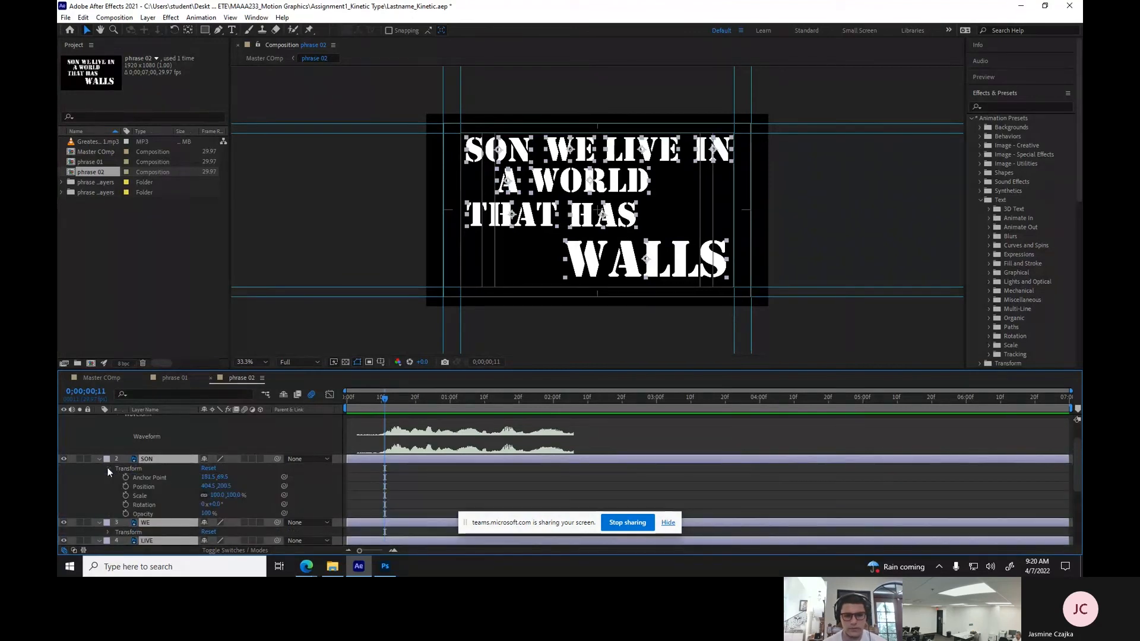
left_click(126, 486)
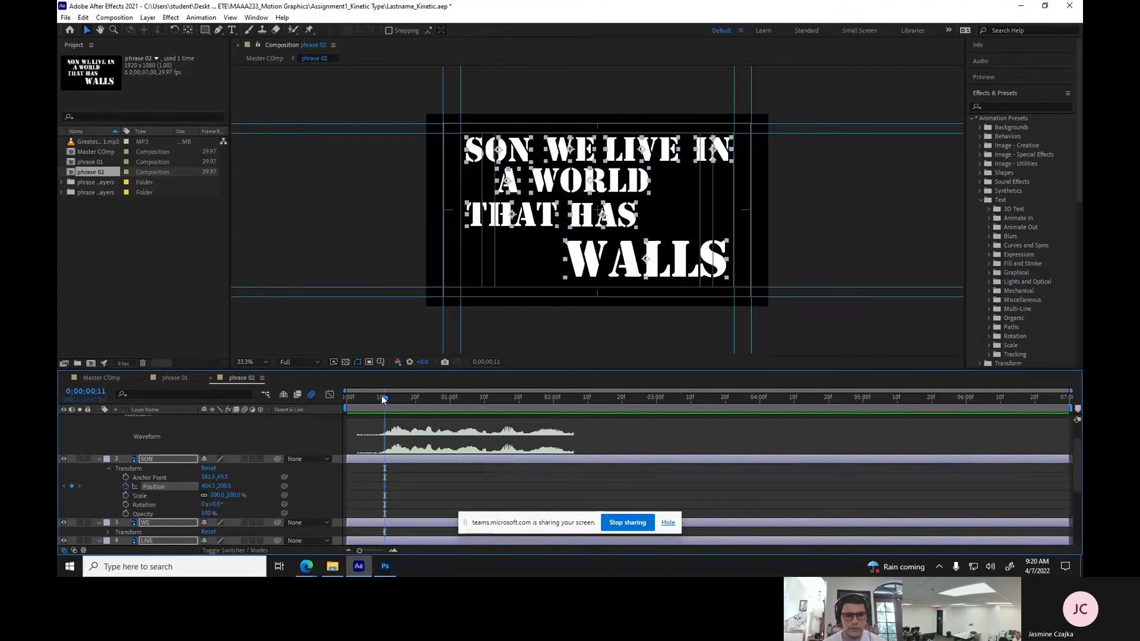
At 0;00;00;06, move SON outside the frame's lower-right corner, WE below the frame, and LIVE and IN beyond its left side.
left_click_drag(383, 399, 365, 404)
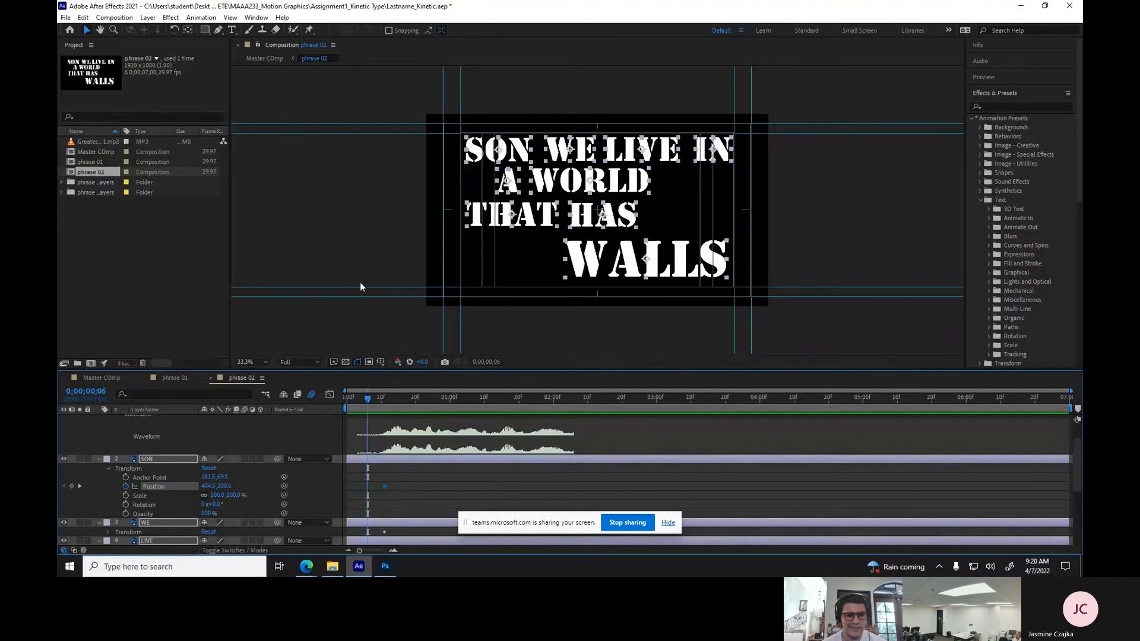
left_click(362, 264)
left_click_drag(477, 154, 803, 347)
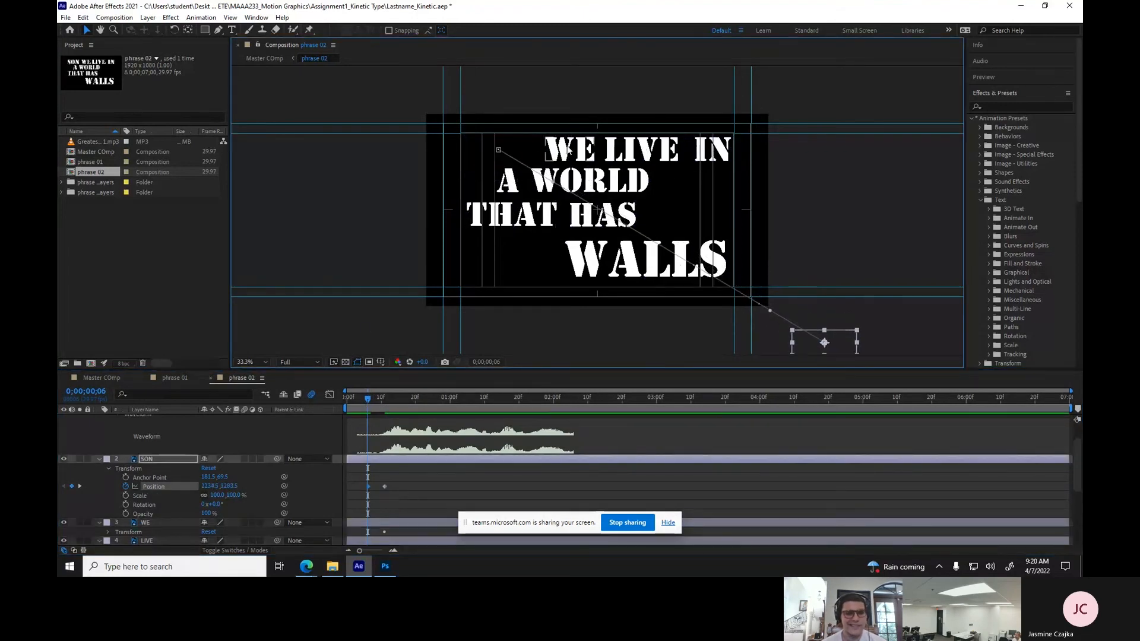
left_click_drag(561, 150, 552, 360)
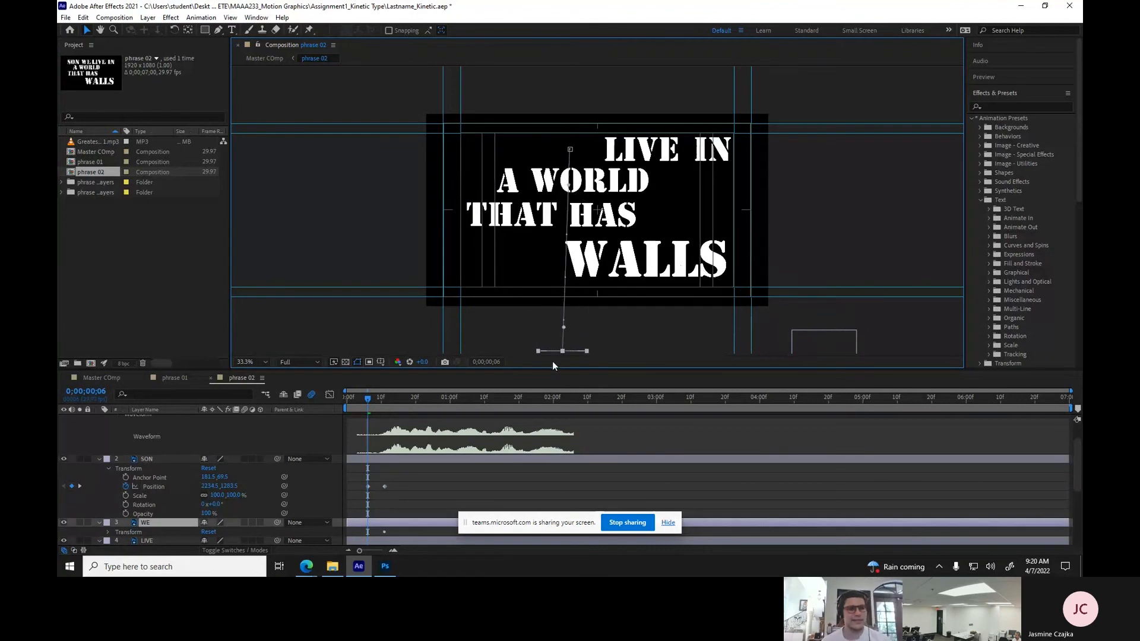
left_click_drag(644, 154, 381, 342)
left_click_drag(717, 151, 374, 221)
At 0;00;00;06, move A, WORLD, THAT and HAS beyond the frame's right side and WALLS beyond its left side.
left_click_drag(508, 181, 801, 184)
left_click_drag(648, 191, 951, 191)
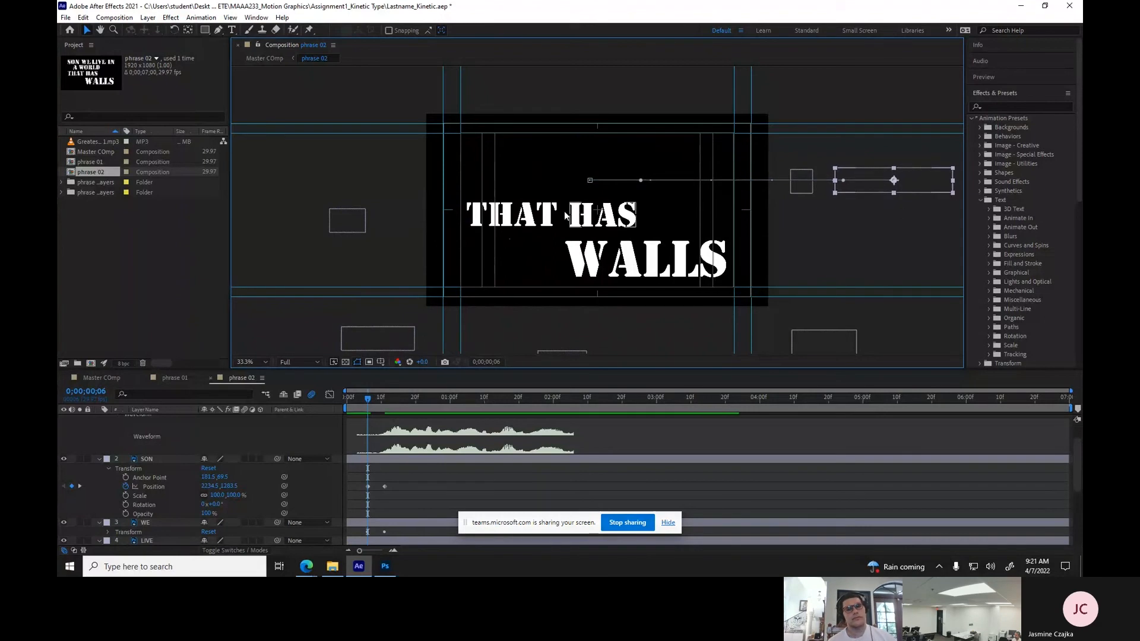
left_click_drag(540, 218, 901, 218)
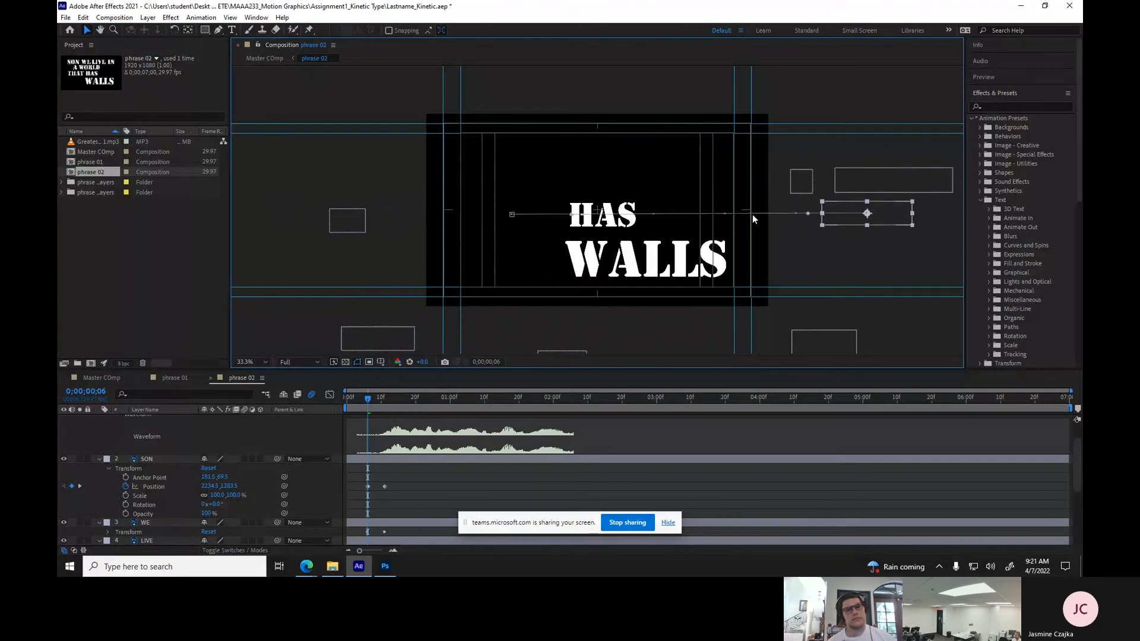
left_click_drag(633, 224, 901, 225)
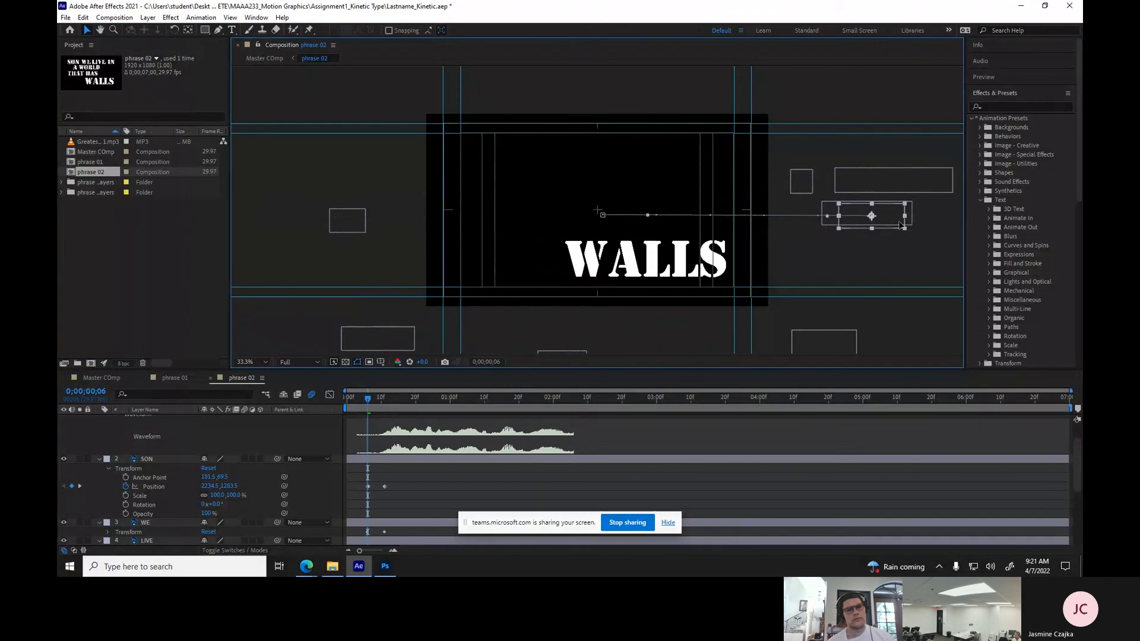
left_click_drag(595, 260, 236, 256)
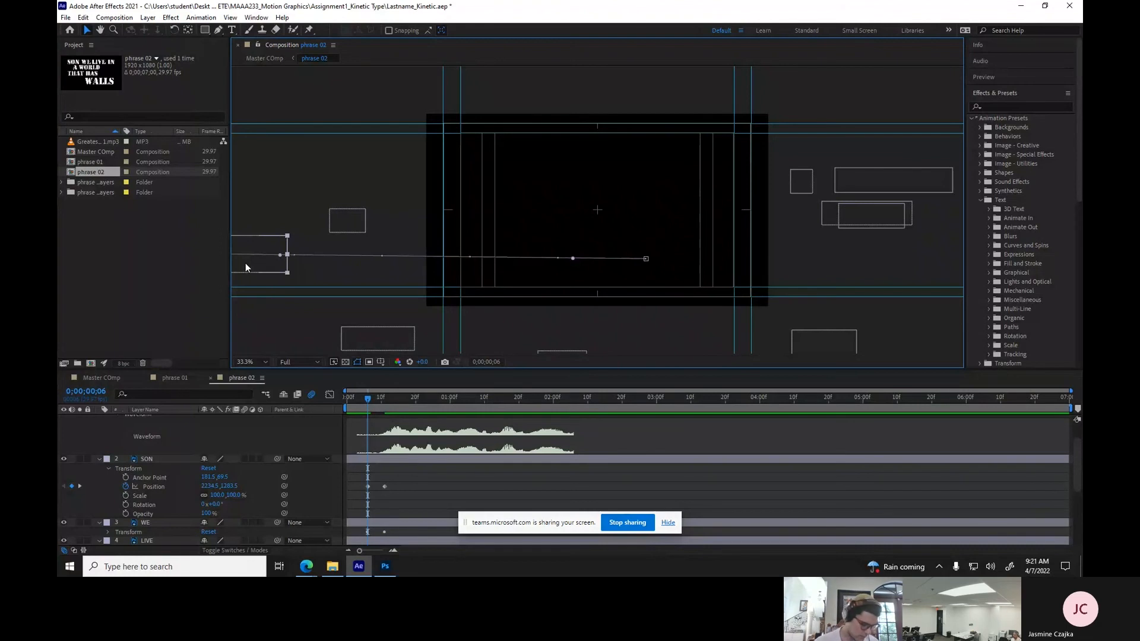
scroll(416, 465, "down", 3)
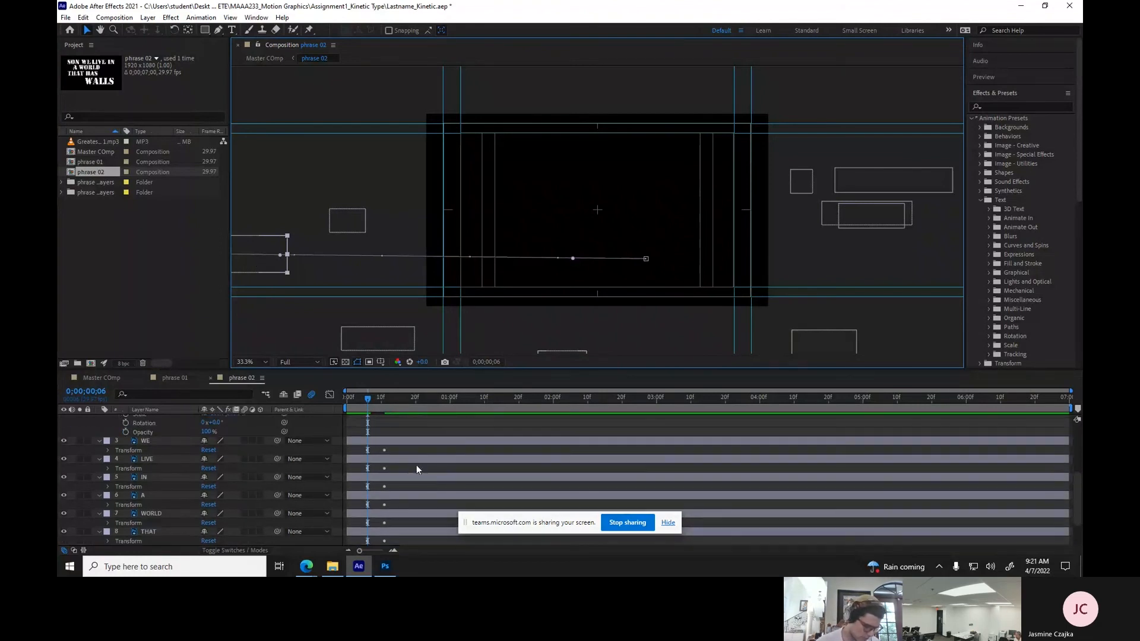
scroll(408, 457, "up", 3)
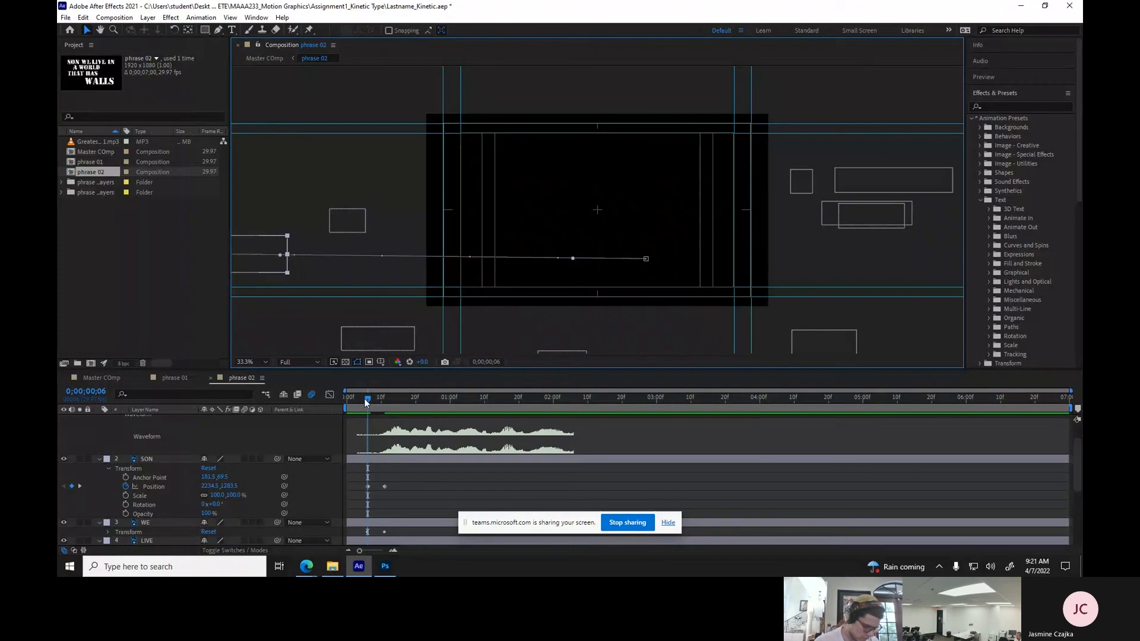
Collapse the SON layer and slide the WE layer in time so its final Position keyframe lands at 0;00;00;18.
left_click_drag(367, 398, 383, 404)
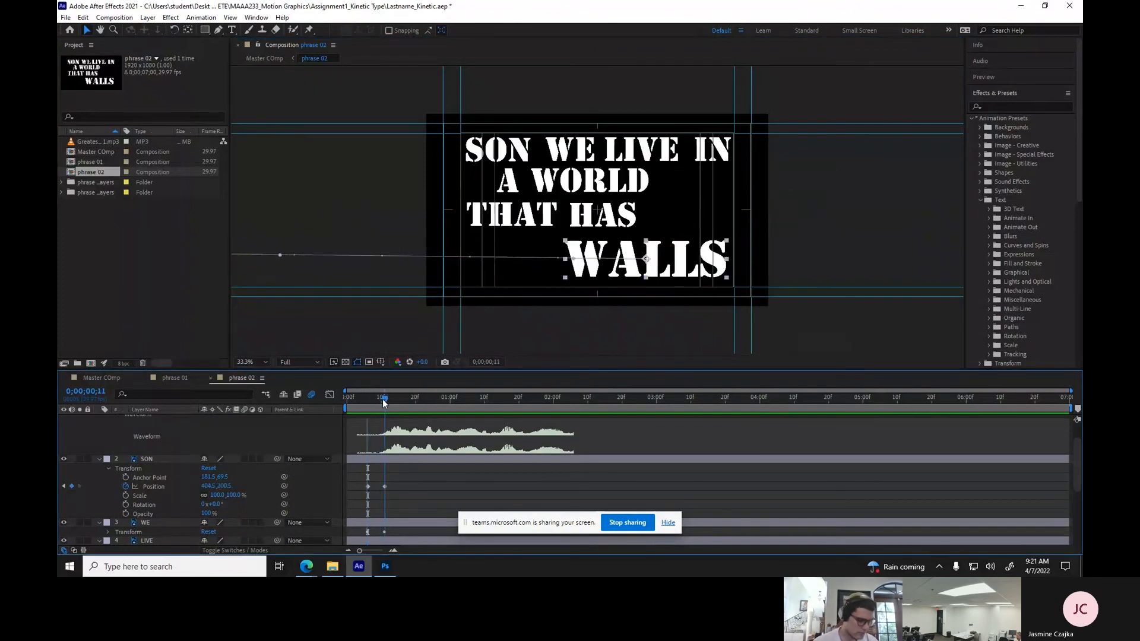
left_click(99, 459)
left_click_drag(387, 403, 411, 404)
key("space")
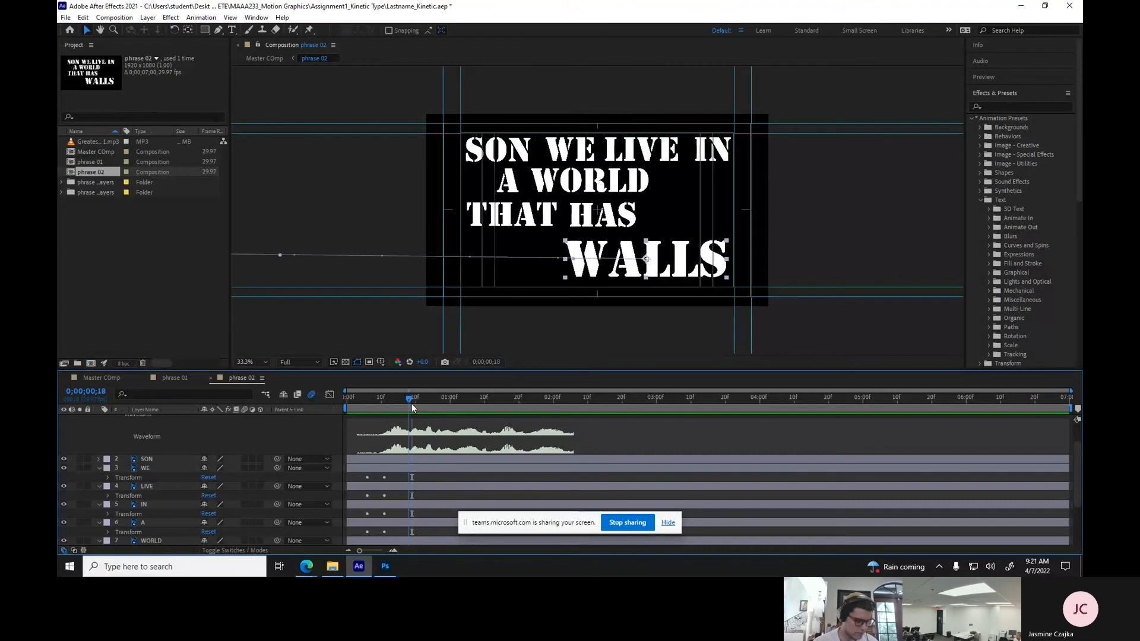
left_click(427, 460)
left_click(422, 466)
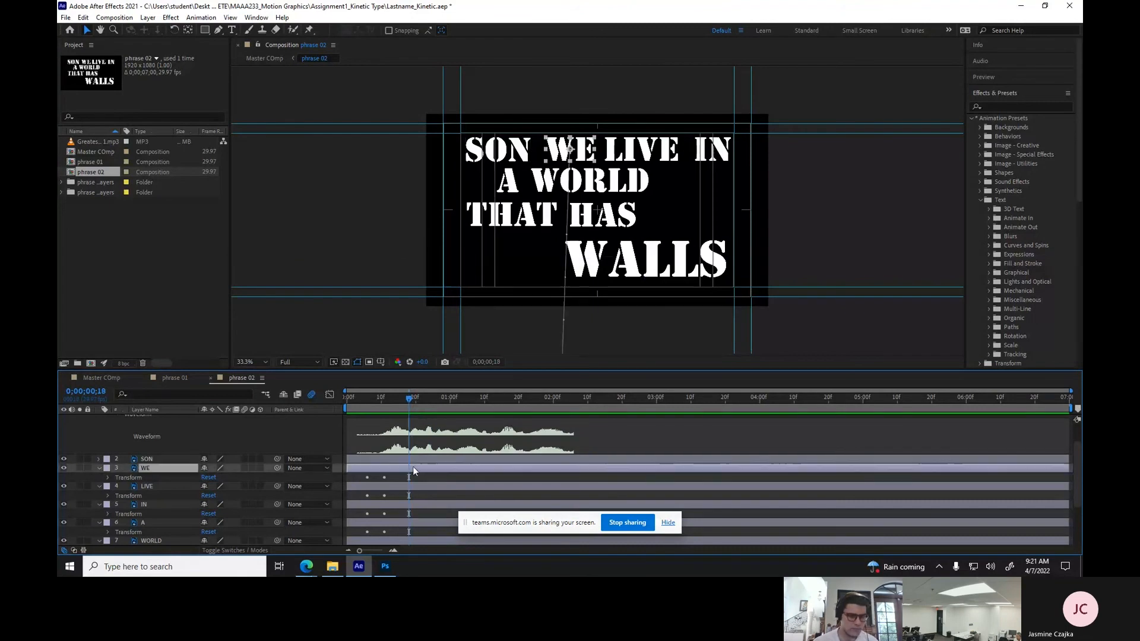
left_click_drag(429, 468, 436, 468)
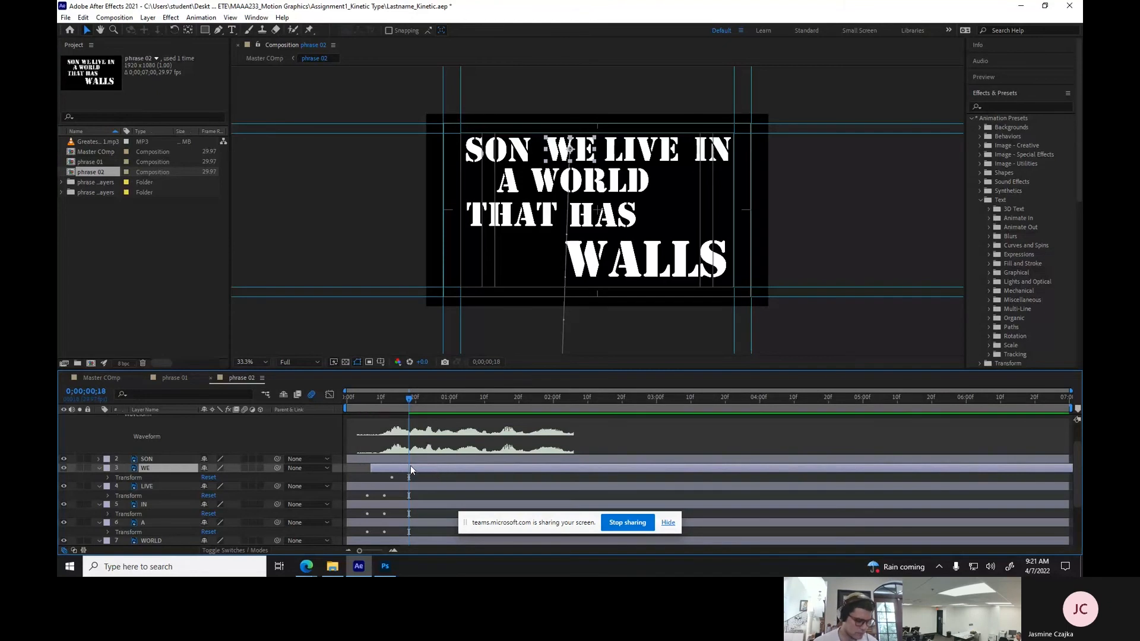
Locate LIVE in the speech and slide its layer so the final Position keyframe lands at 0;00;00;23.
left_click_drag(408, 398, 418, 398)
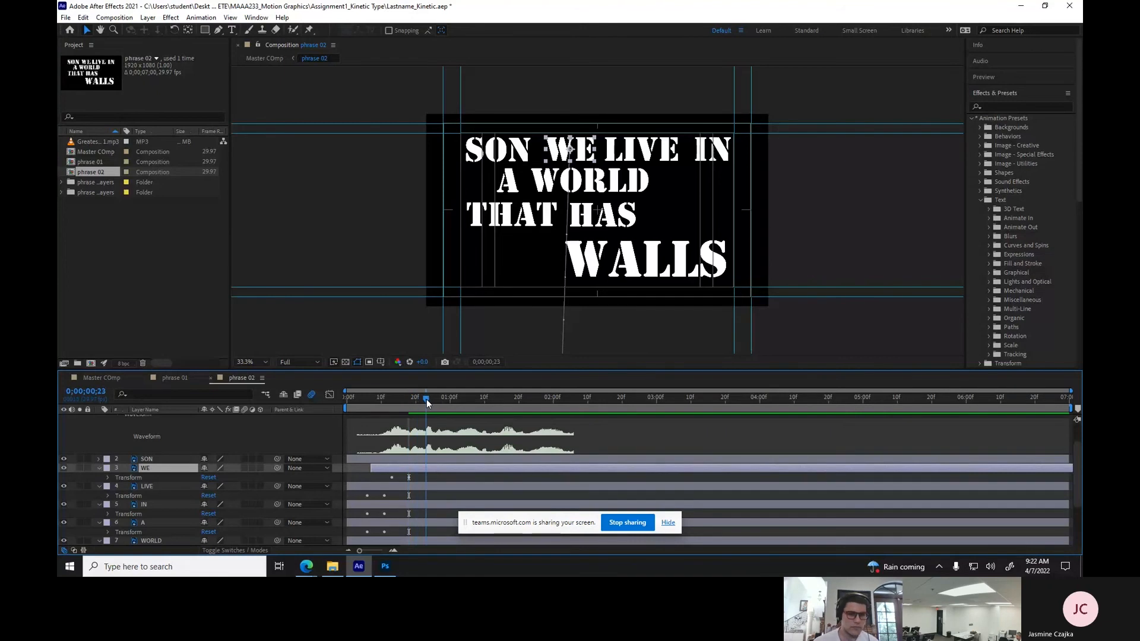
key("space")
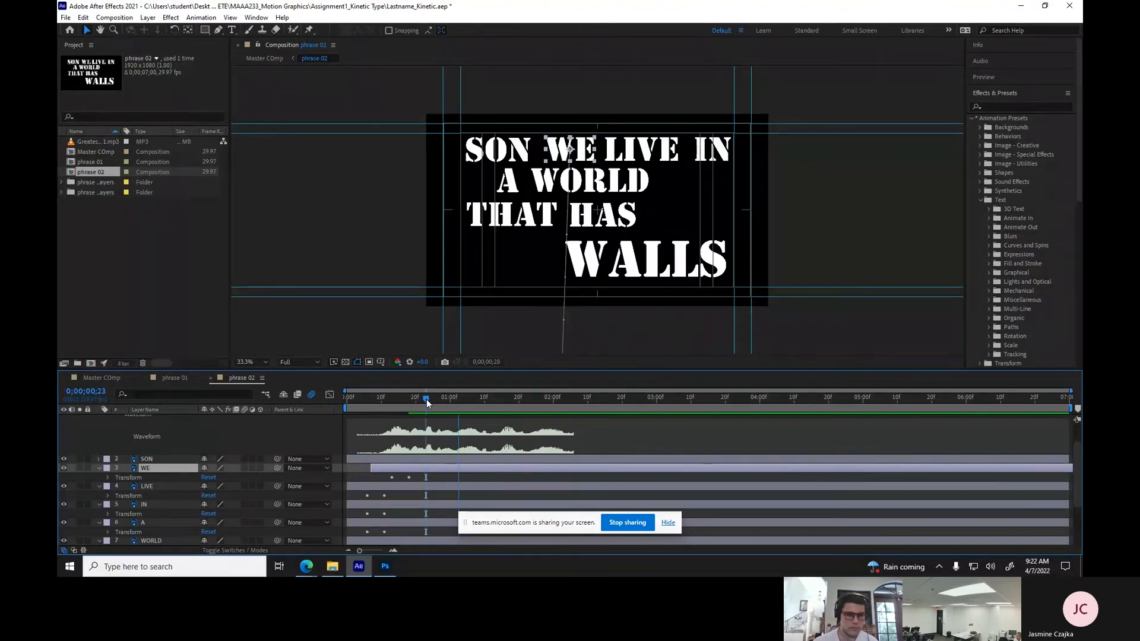
left_click_drag(386, 487, 412, 487)
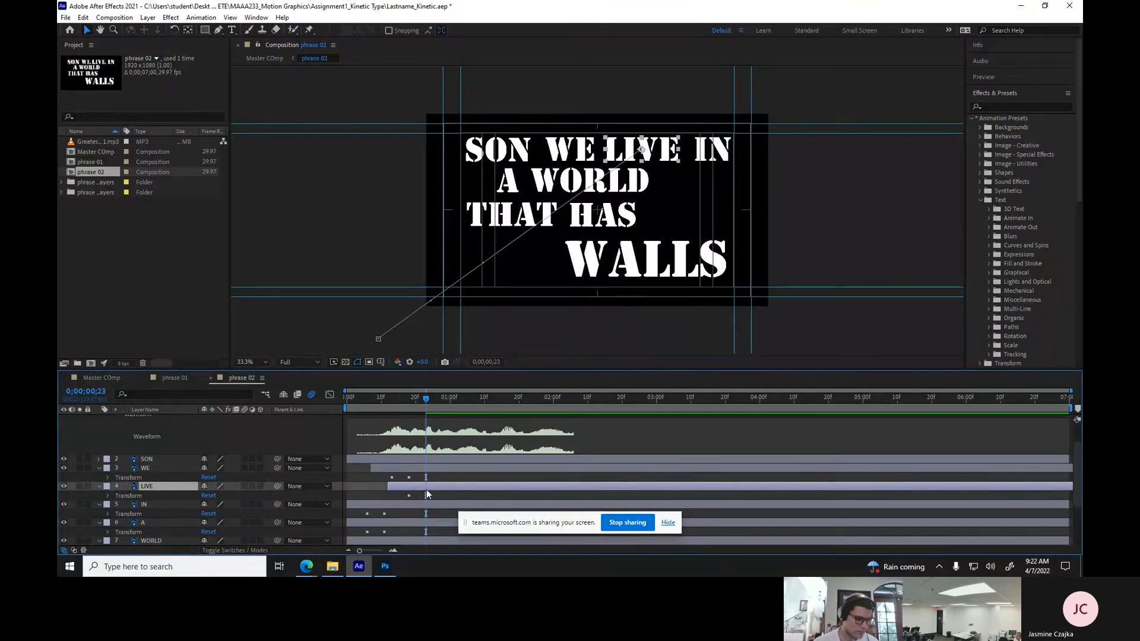
Set the current time to 0;00;00;26 and slide the IN layer so its final Position keyframe lands there.
left_click_drag(426, 397, 436, 400)
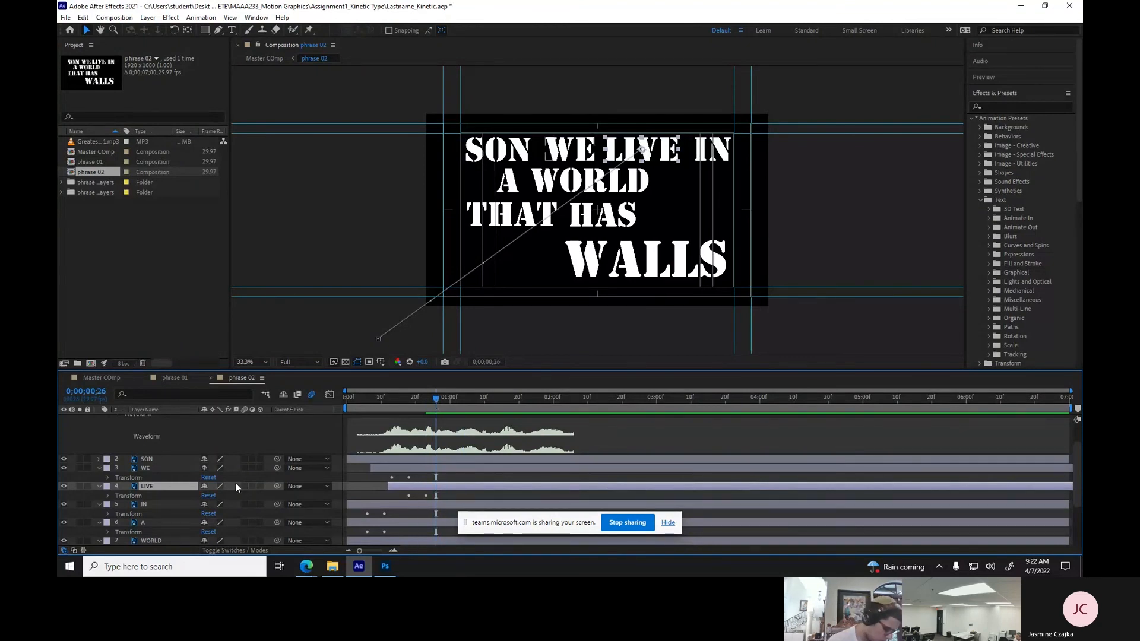
left_click(166, 504)
left_click_drag(386, 504, 412, 504)
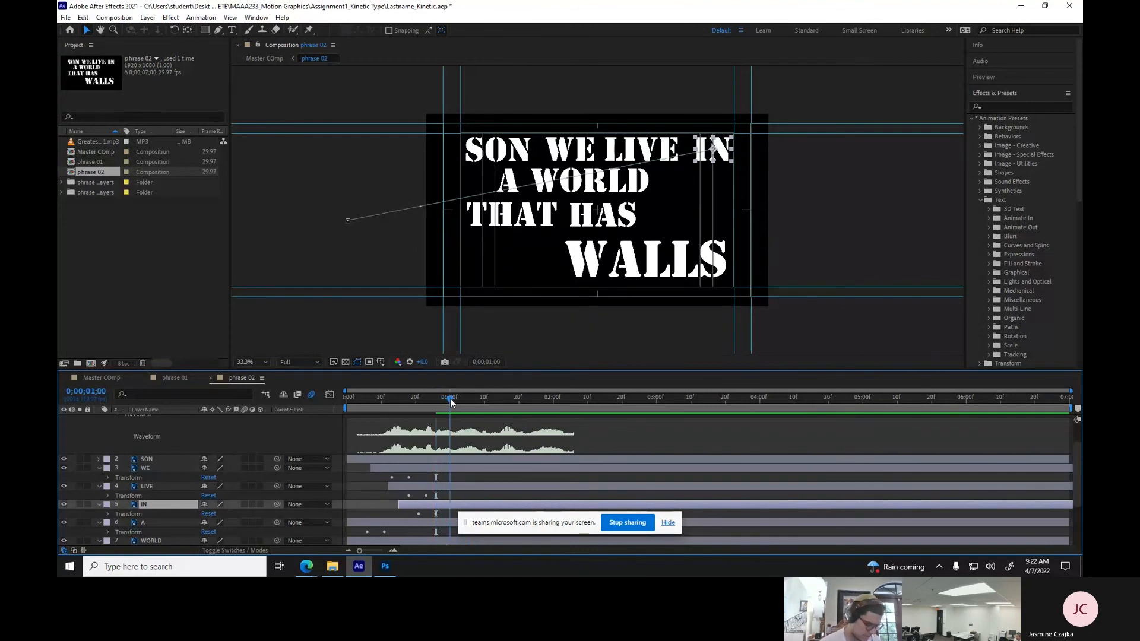
Play the audio to find the word A and slide its layer so the final Position keyframe lands at 0;00;00;28.
key("space")
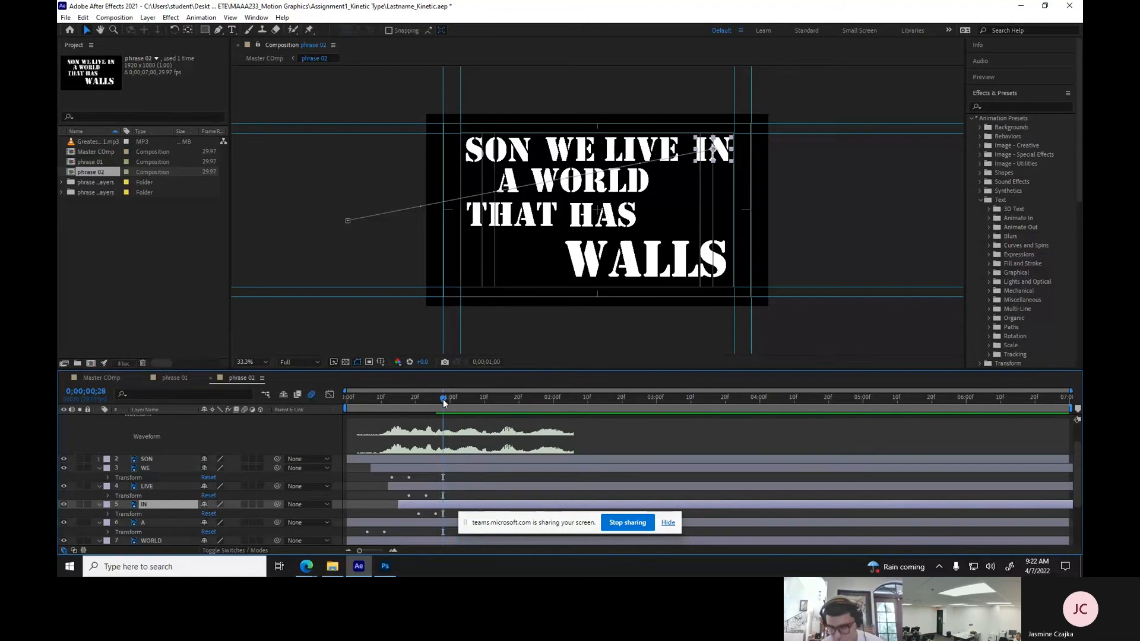
left_click(169, 522)
left_click_drag(374, 522, 415, 522)
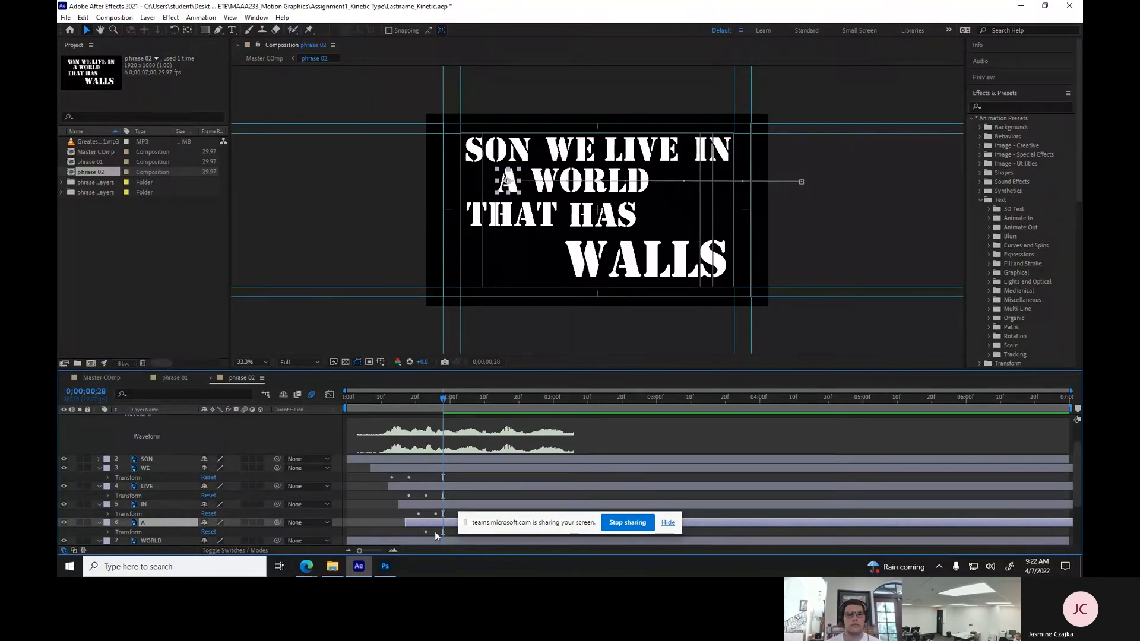
Set the current time to 0;00;01;01 and slide the WORLD layer so its final Position keyframe lands there.
left_click_drag(444, 398, 454, 398)
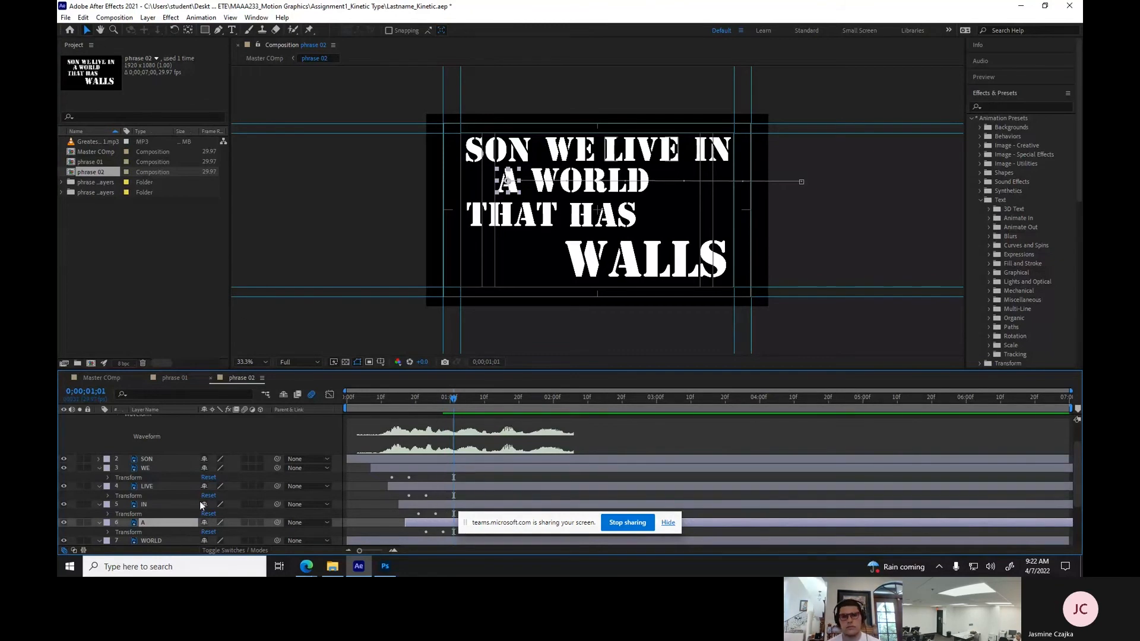
left_click(167, 542)
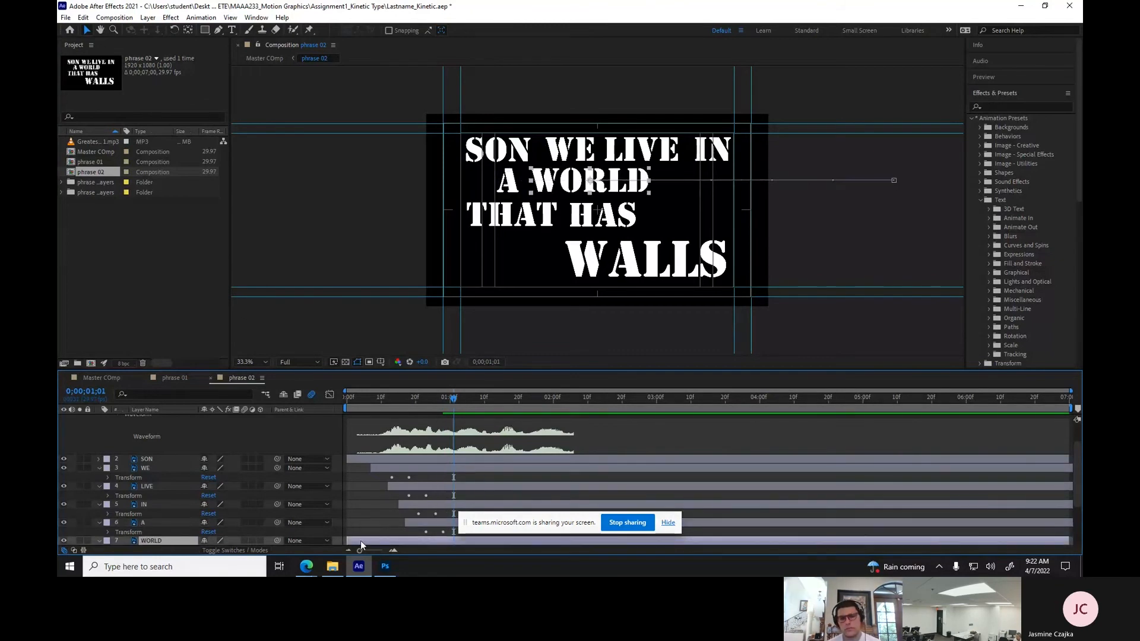
scroll(395, 511, "down", 3)
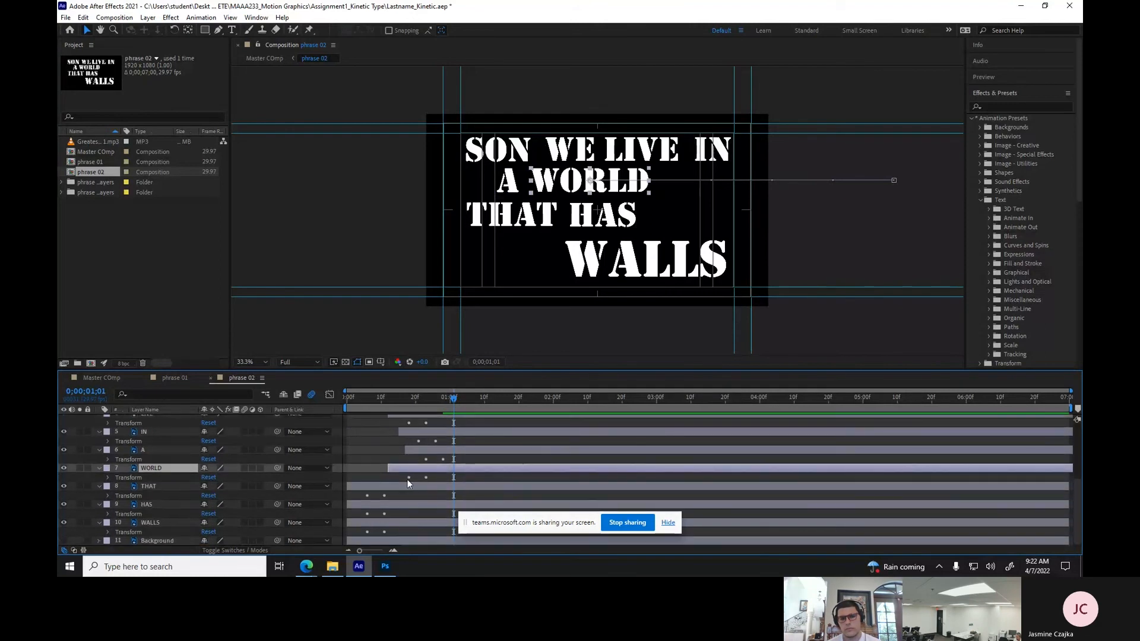
left_click_drag(407, 467, 474, 467)
Scrub the audio to find where THAT is spoken and slide its layer so the final Position keyframe lands at 0;00;01;08.
left_click(460, 400)
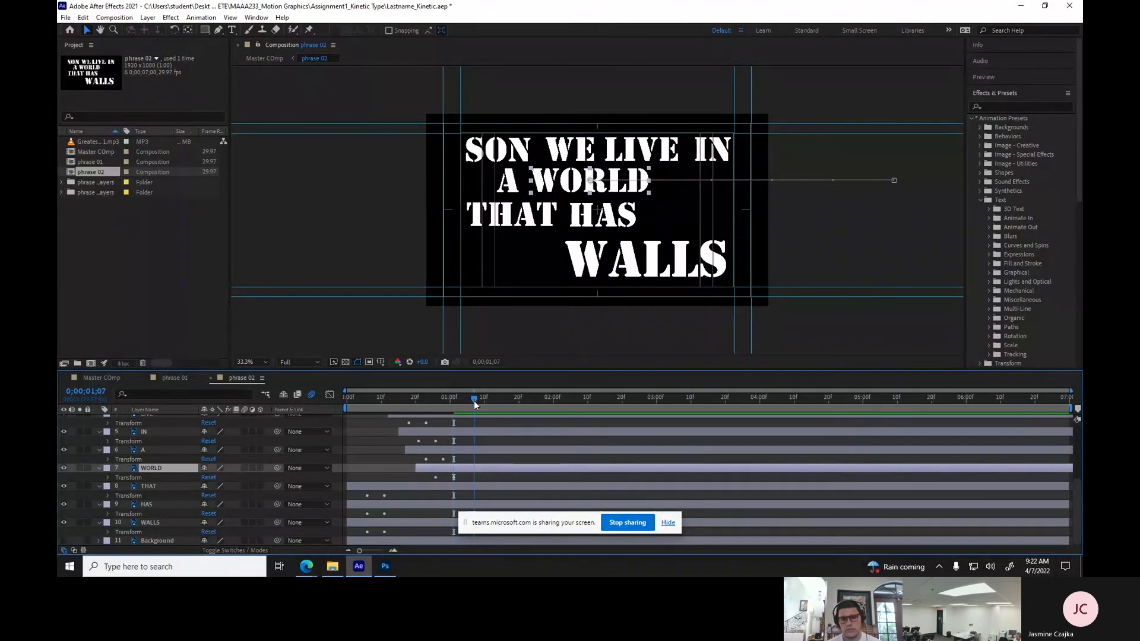
left_click_drag(474, 400, 479, 402)
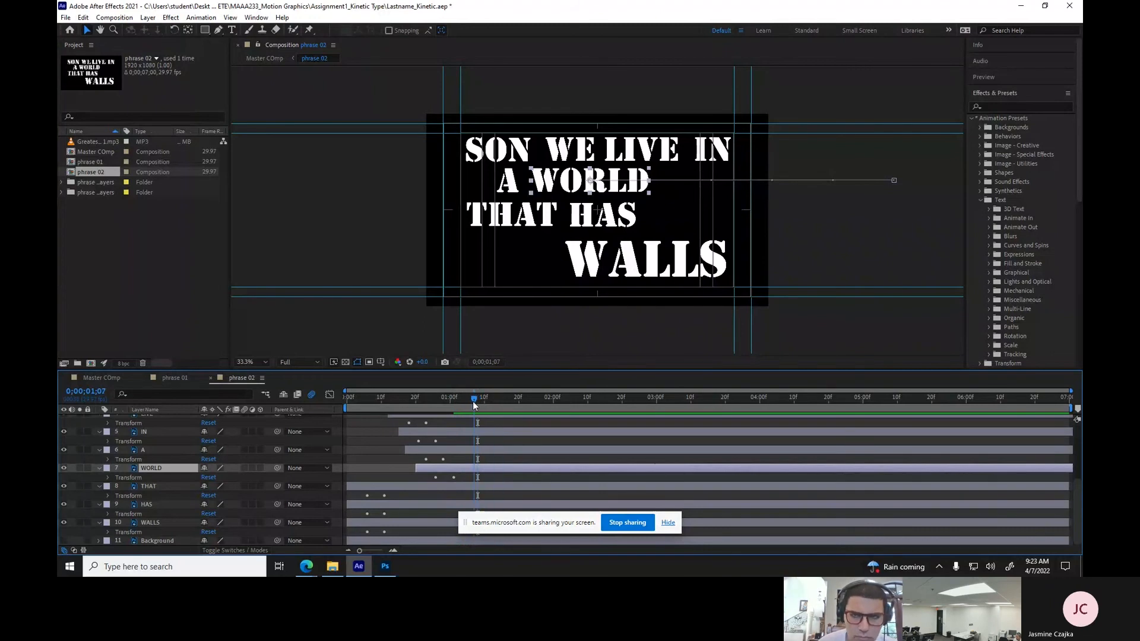
left_click_drag(473, 401, 473, 400)
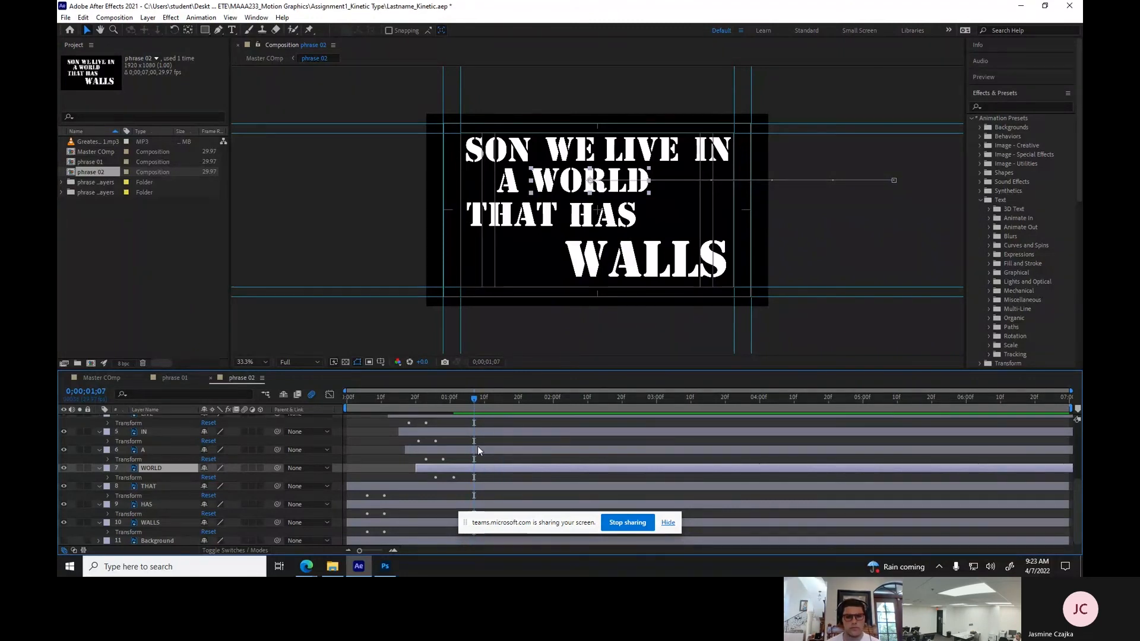
scroll(482, 447, "up", 3)
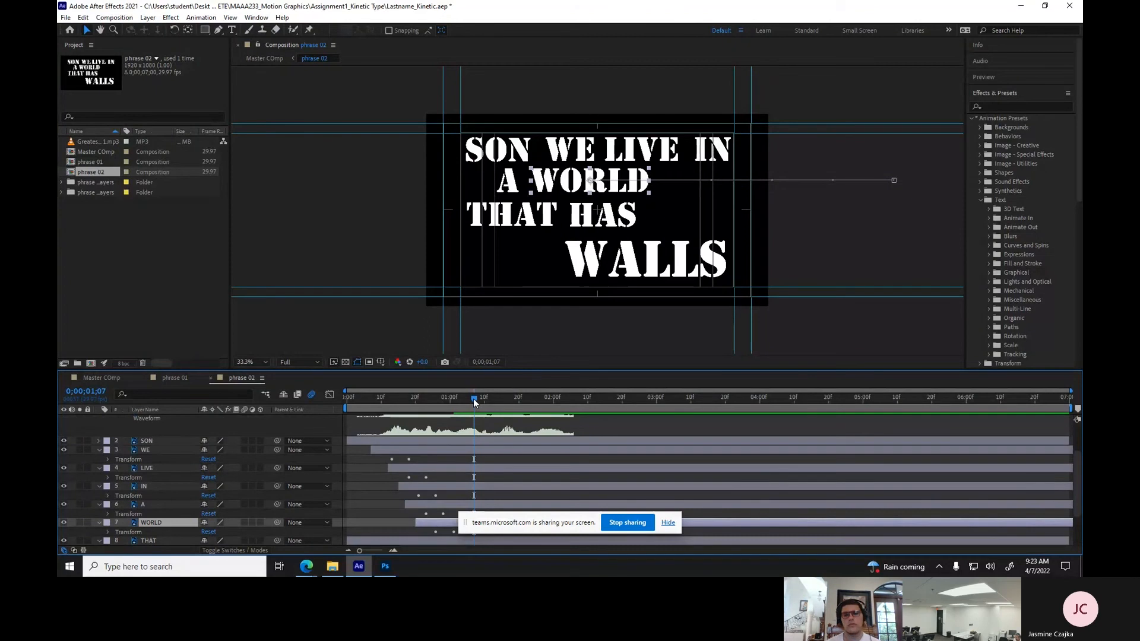
left_click_drag(472, 397, 482, 404)
key("space")
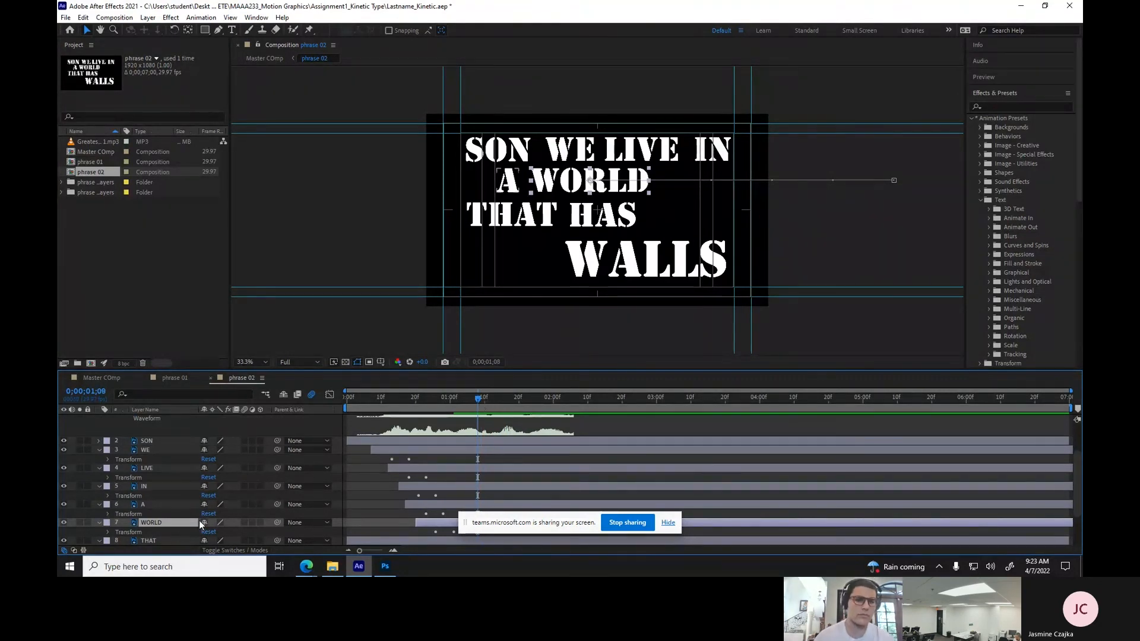
left_click(174, 540)
scroll(362, 534, "down", 3)
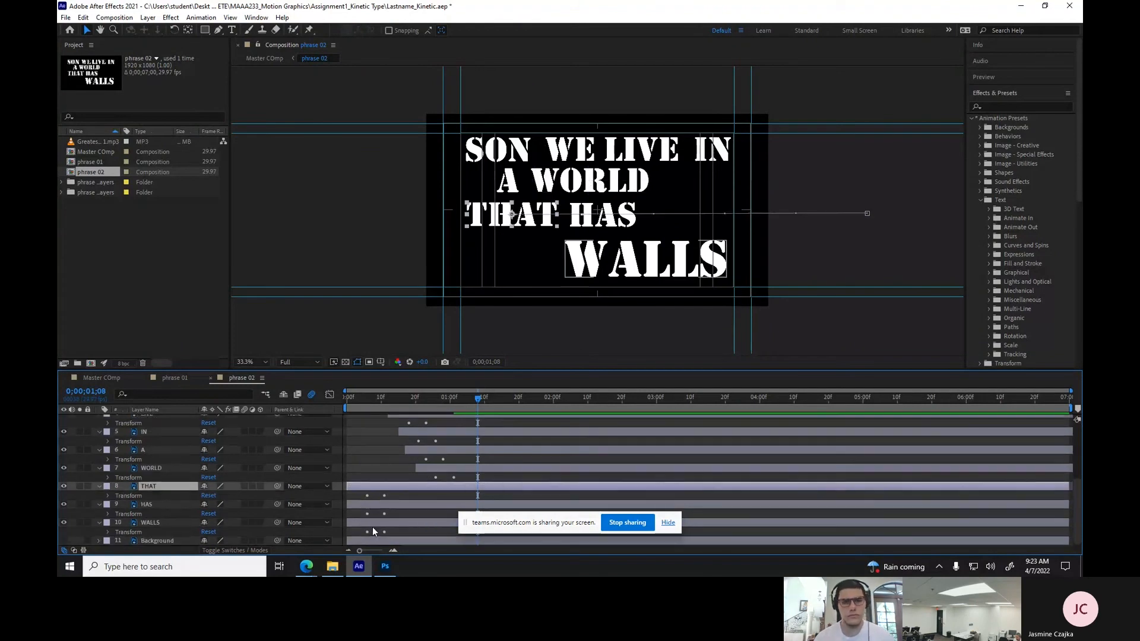
left_click_drag(386, 488, 463, 486)
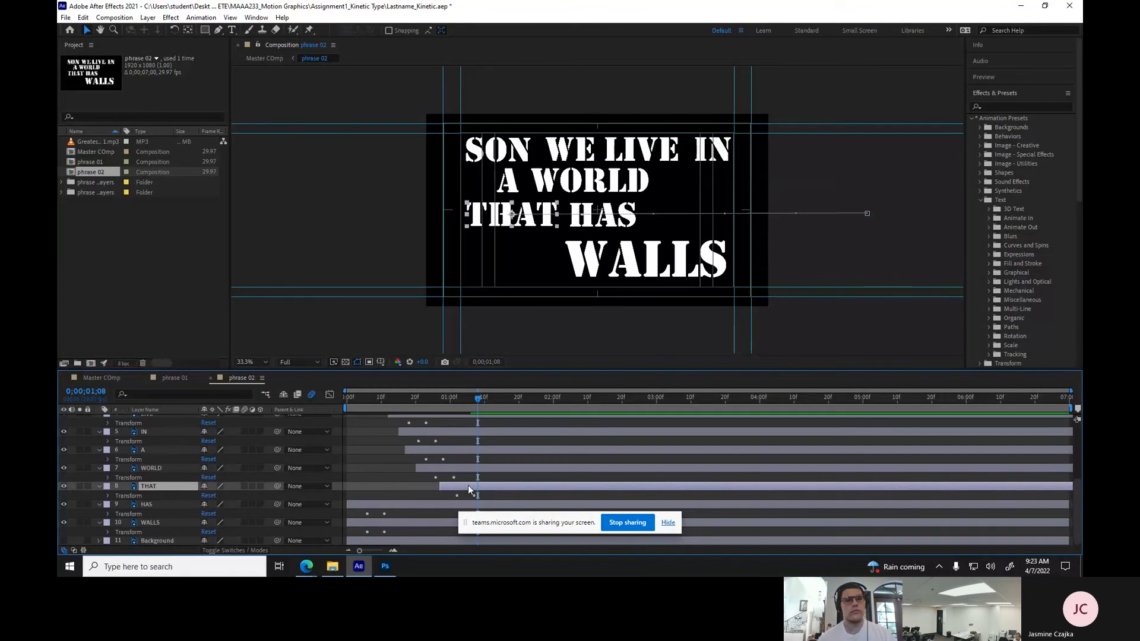
Move the screen-sharing bar off the keyframes and slide the HAS layer so its final Position keyframe lands one frame after 0;00;01;08.
left_click_drag(393, 505, 476, 501)
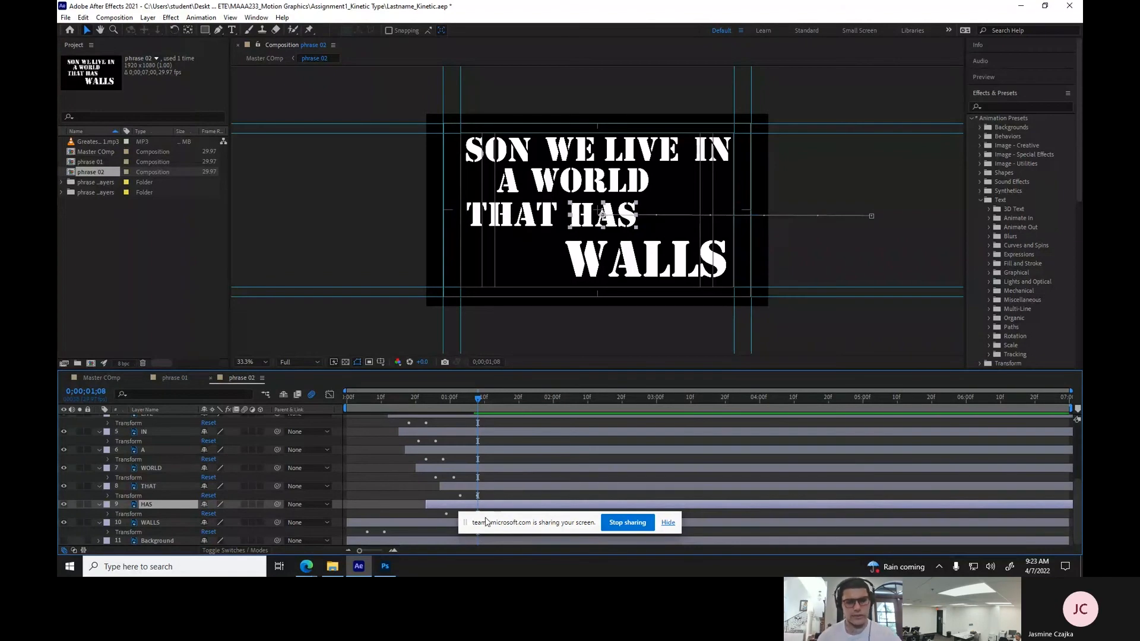
left_click_drag(464, 527, 609, 527)
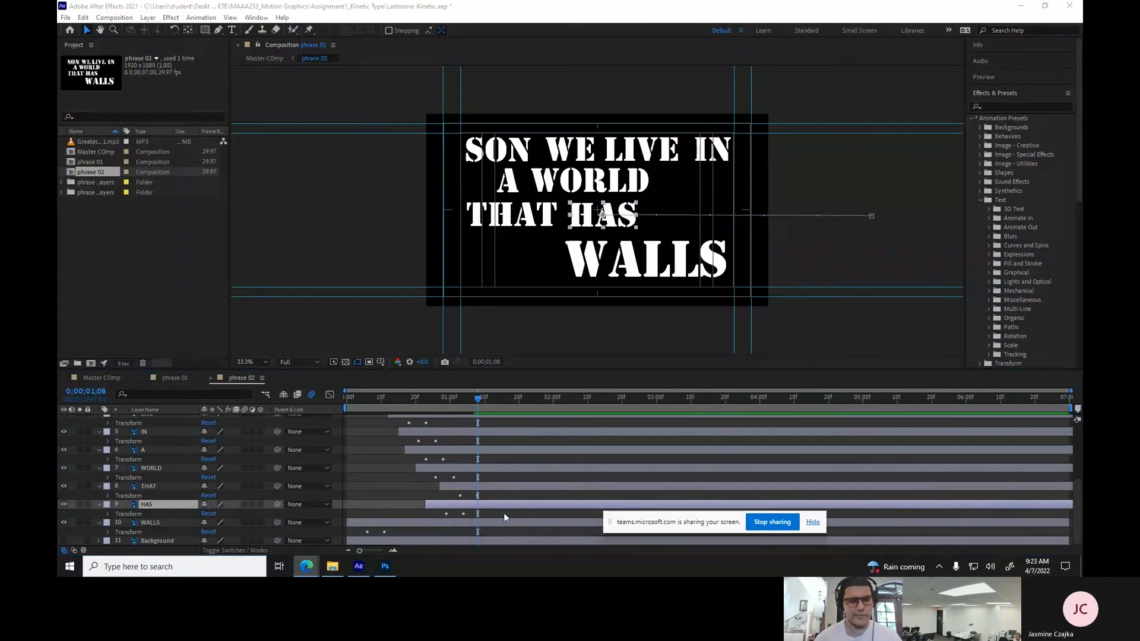
left_click_drag(443, 504, 494, 506)
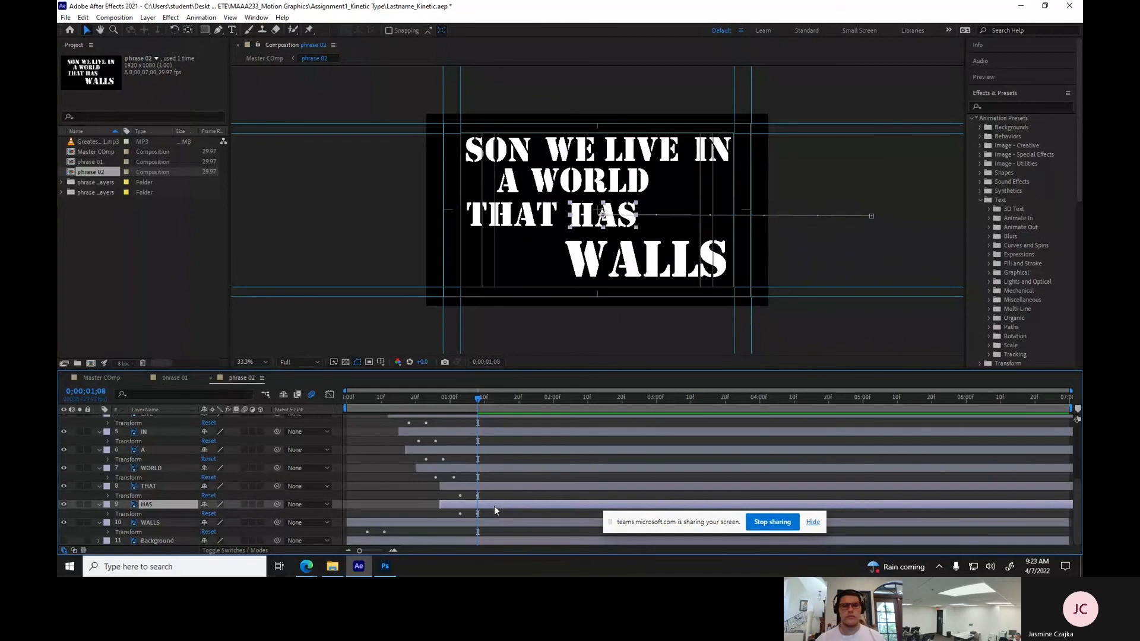
left_click_drag(495, 505, 497, 505)
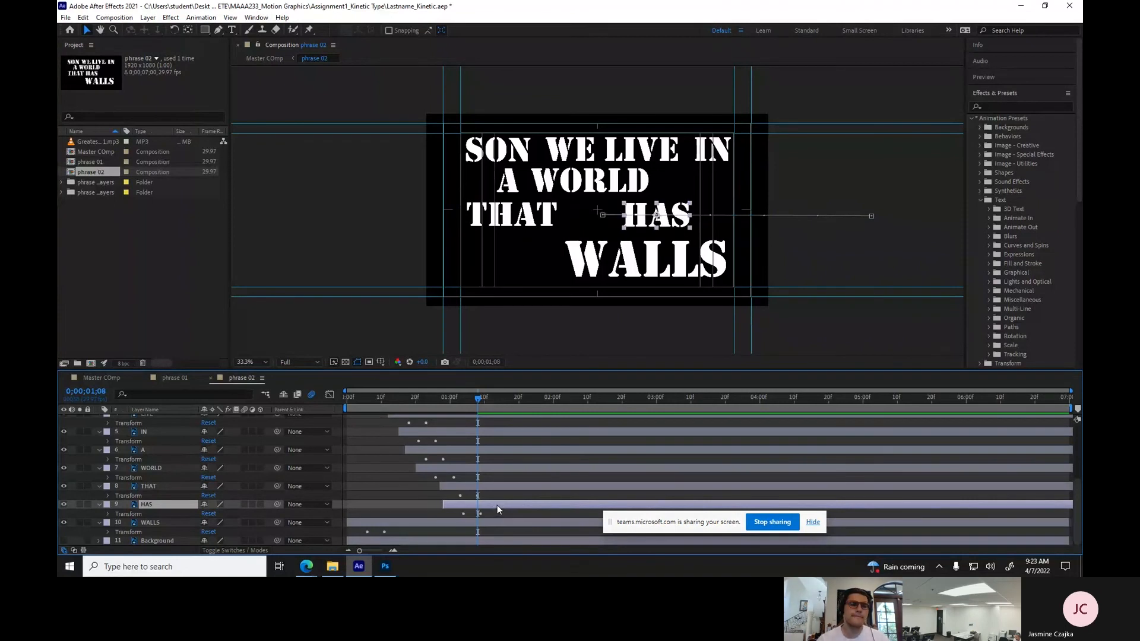
scroll(500, 503, "up", 3)
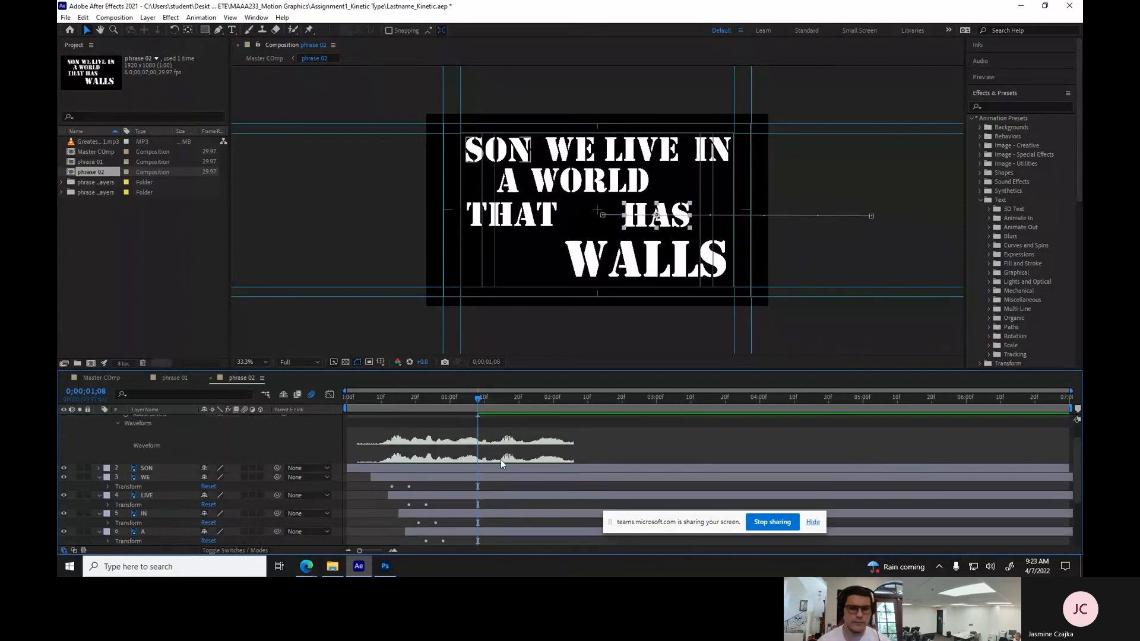
Find where HAS is spoken, slide its layer so the final Position keyframe lands at 0;00;01;15, and shift the THAT layer about two frames forward.
left_click_drag(477, 397, 491, 405)
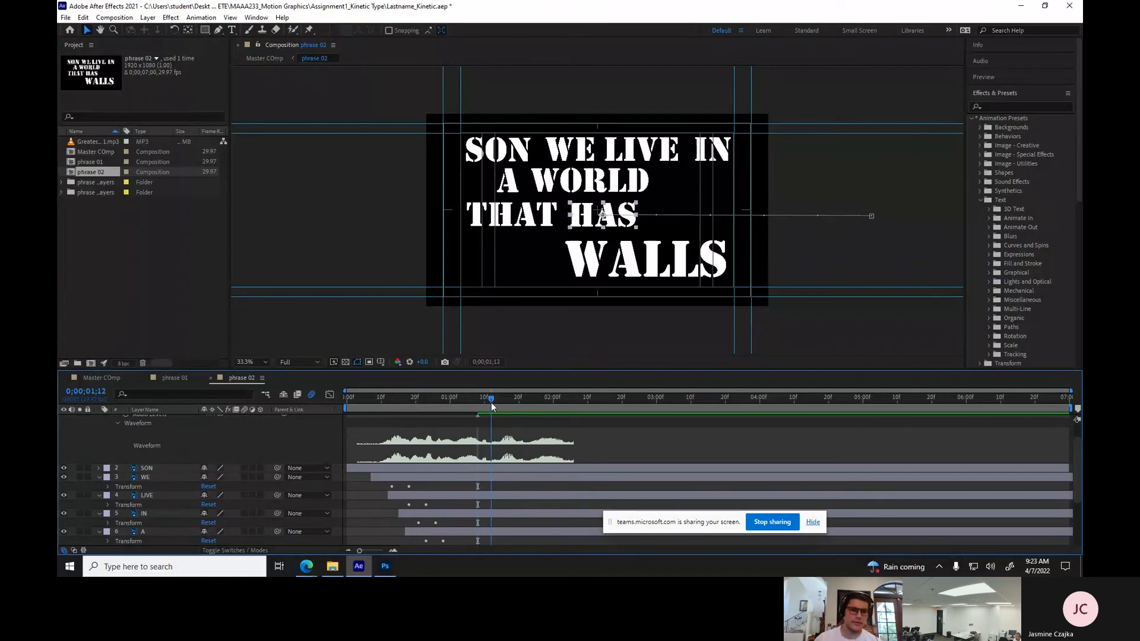
scroll(499, 473, "down", 5)
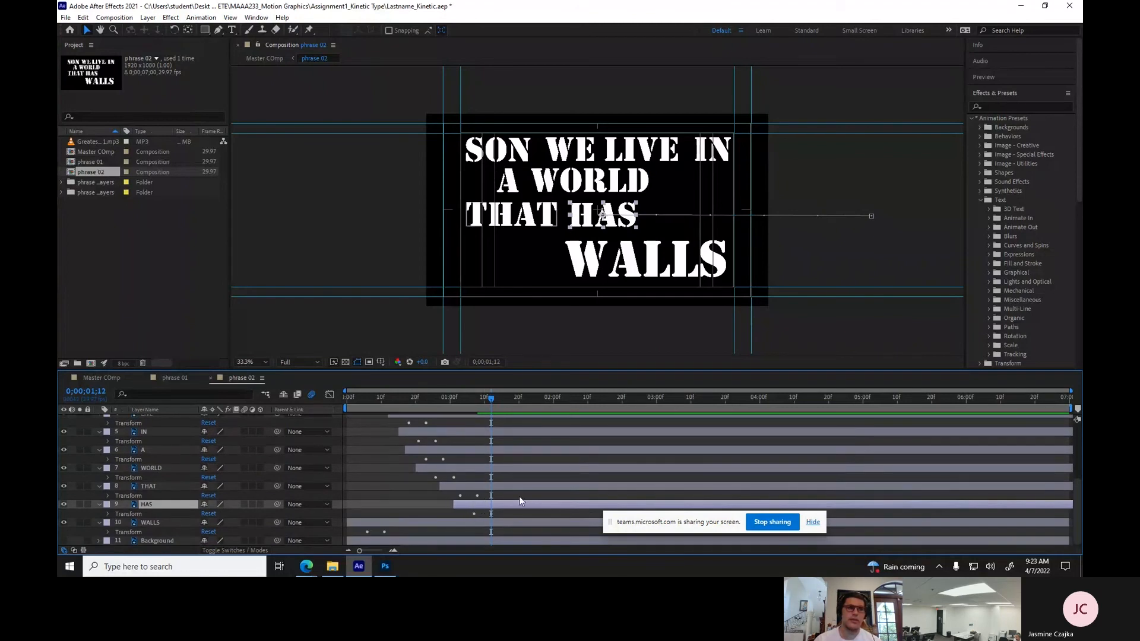
scroll(515, 463, "up", 5)
left_click_drag(496, 398, 504, 403)
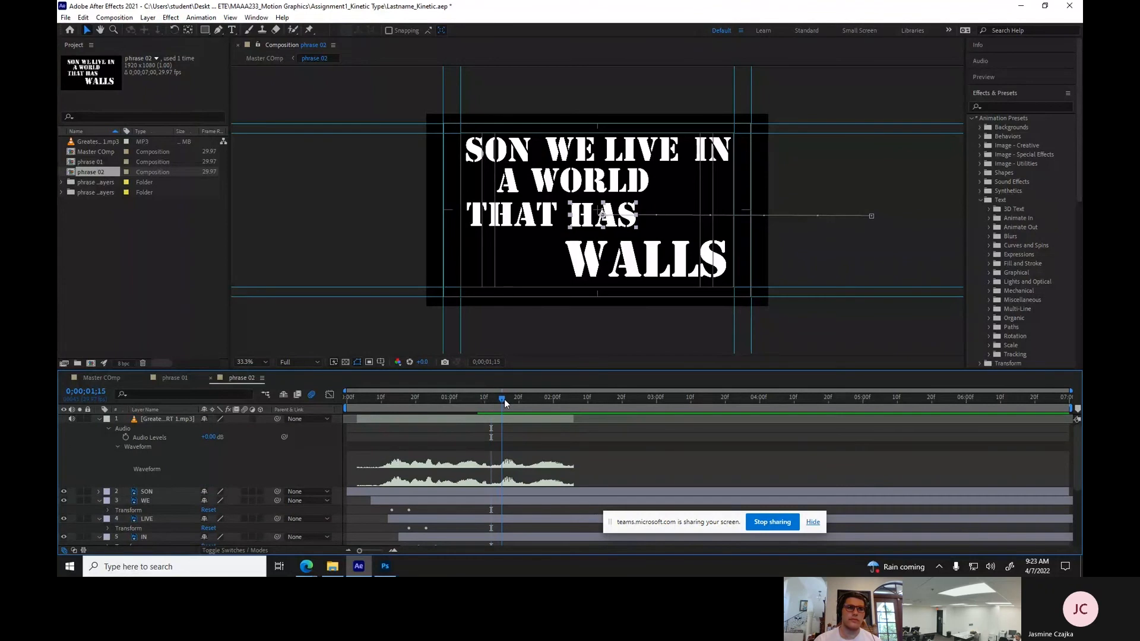
key("space")
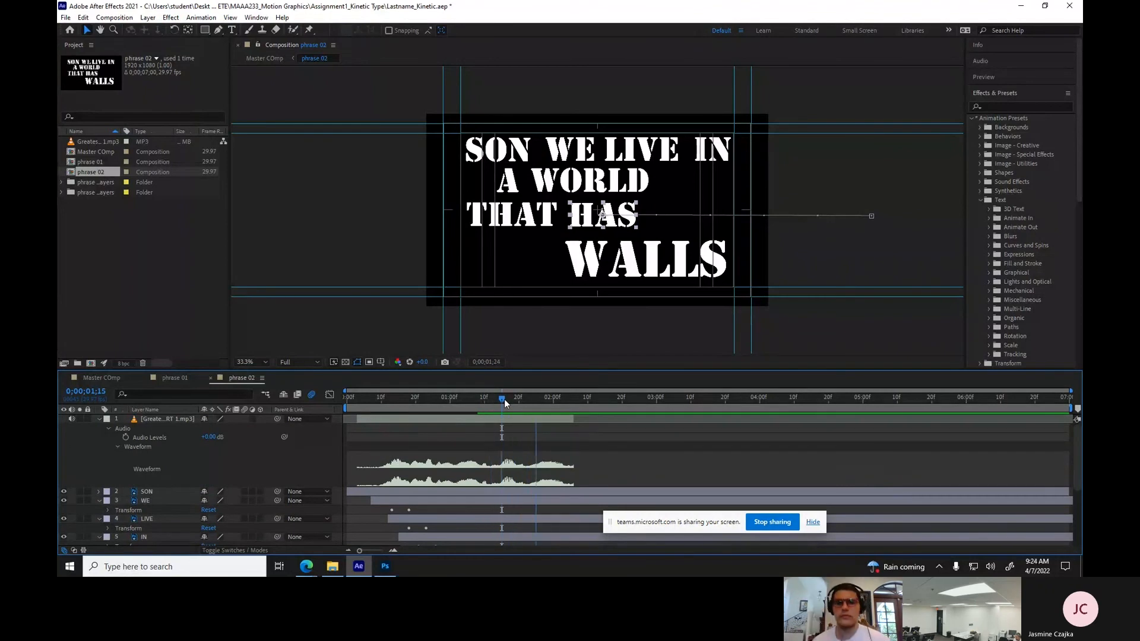
key("space")
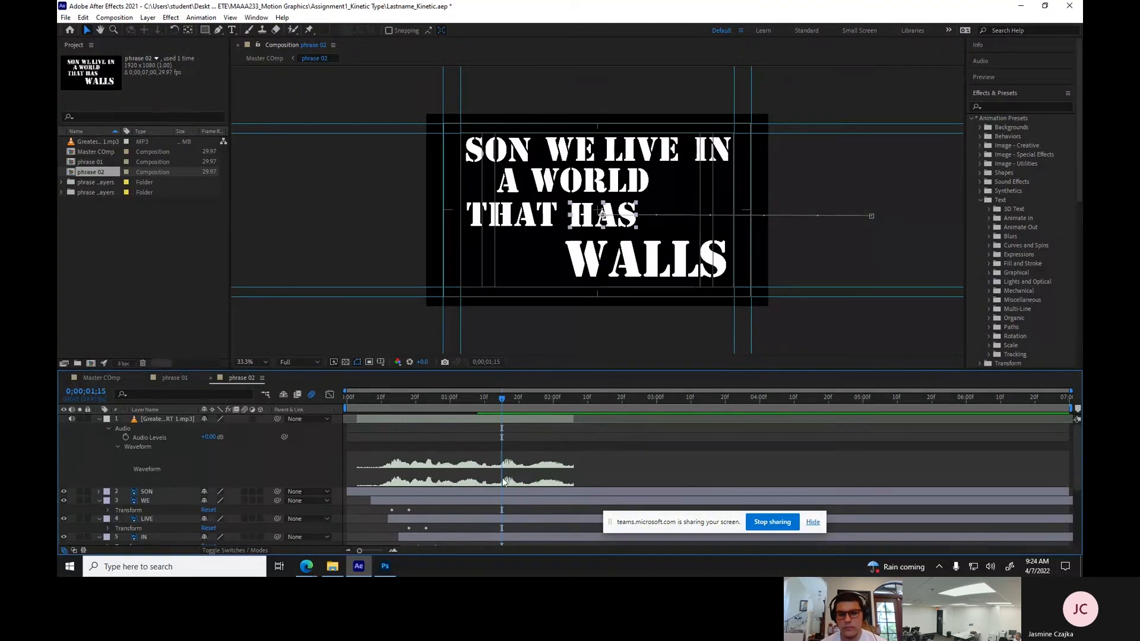
scroll(508, 465, "down", 4)
mouse_move(474, 504)
left_mouse_down()
mouse_move(481, 509)
mouse_move(479, 483)
left_mouse_up()
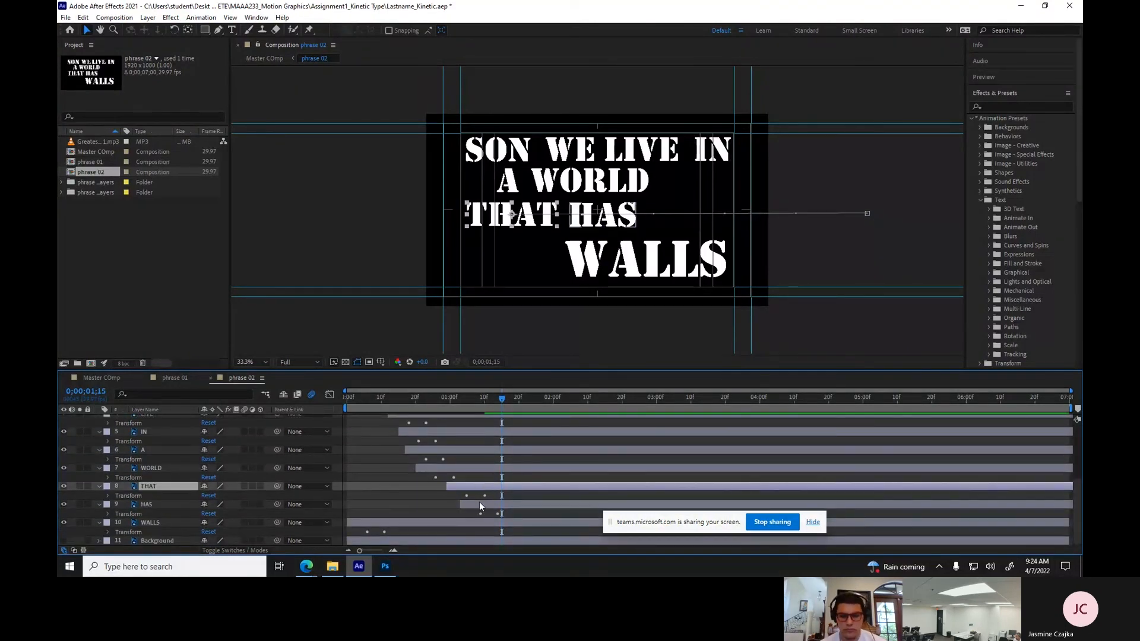
left_click(485, 504)
Scrub the audio to find where WALLS is spoken and slide its layer so the final Position keyframe lands at 0;00;01;21.
scroll(535, 478, "up", 4)
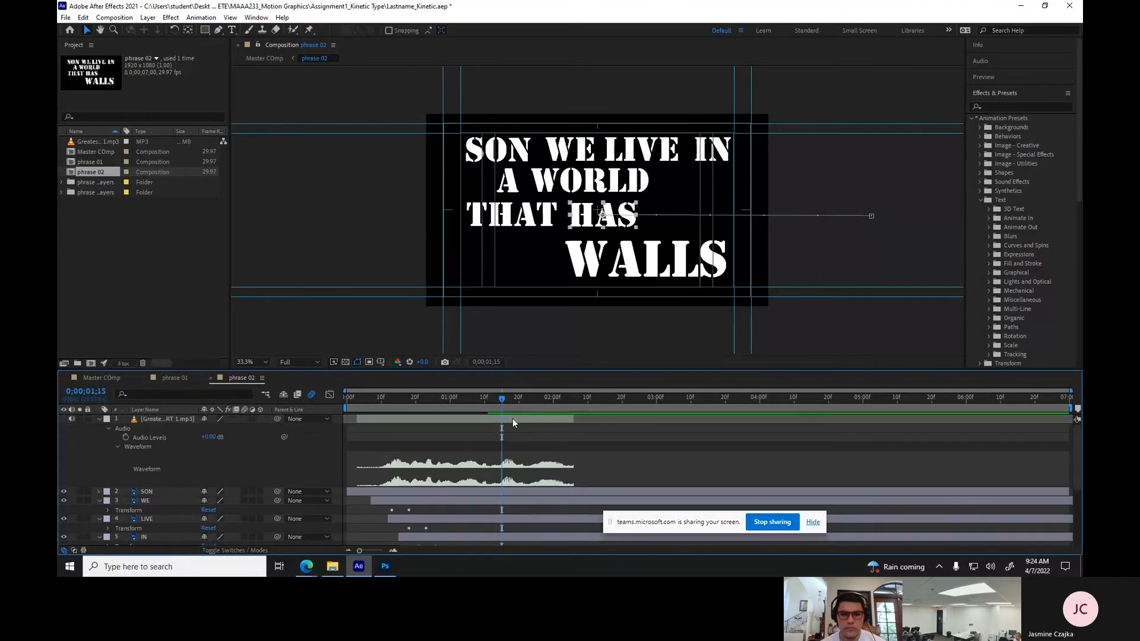
left_click_drag(500, 395, 522, 400)
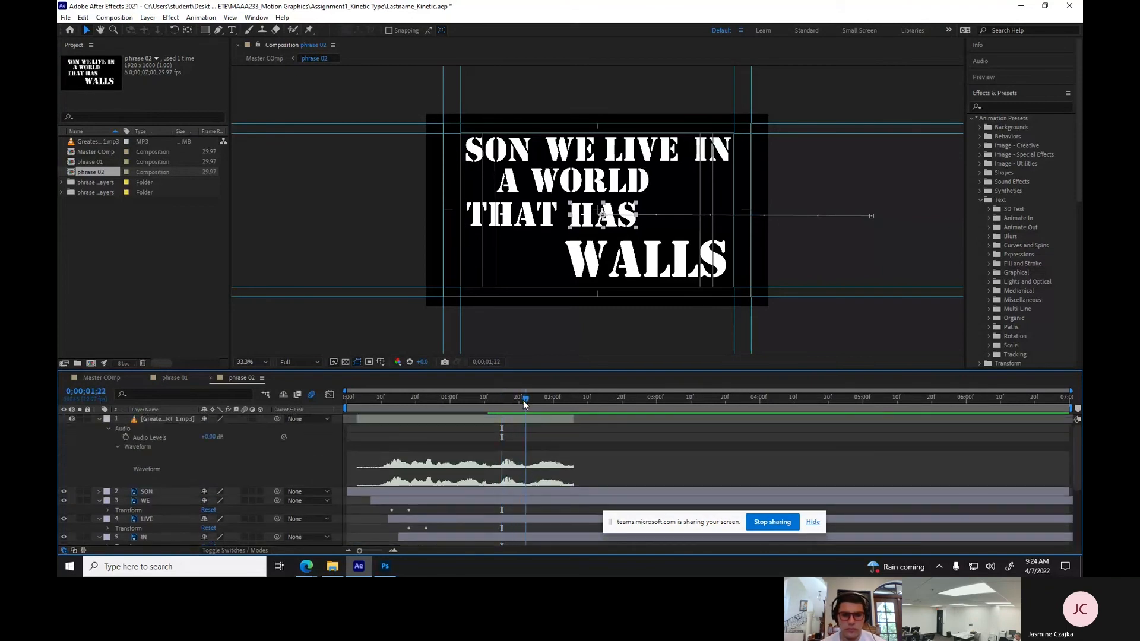
key("space")
left_click(523, 400)
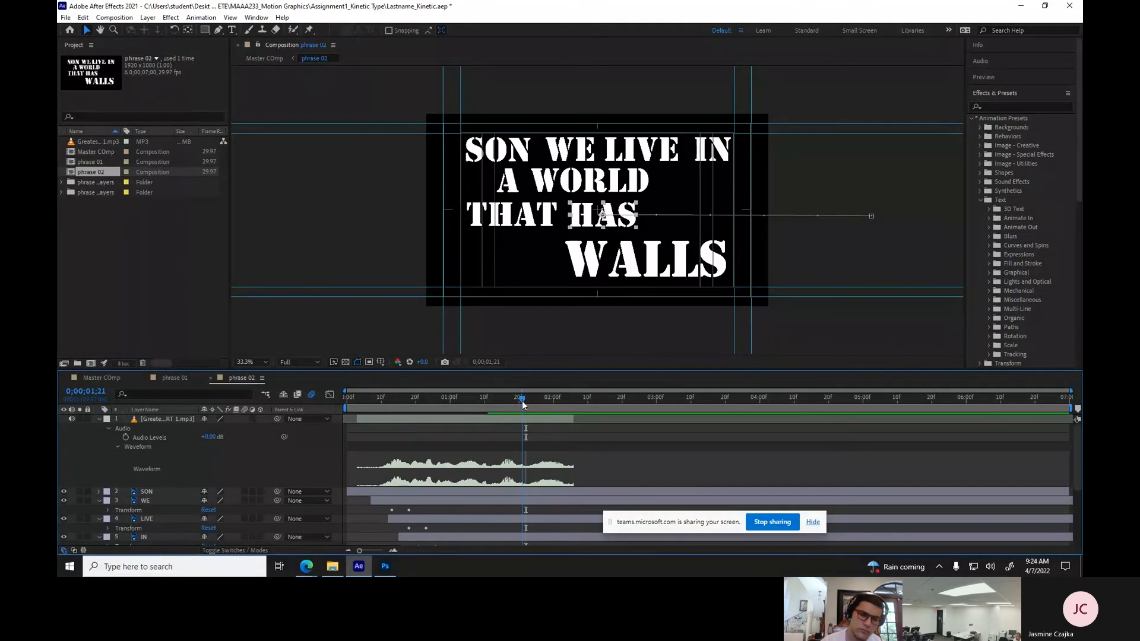
scroll(478, 470, "down", 5)
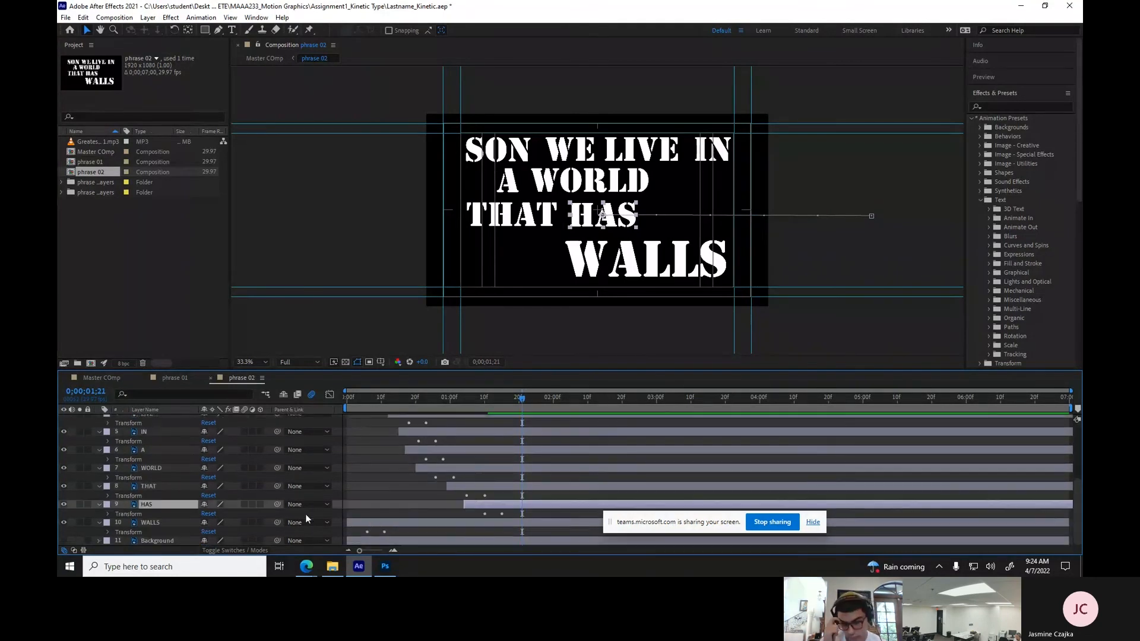
left_click(163, 523)
left_click_drag(354, 522, 508, 525)
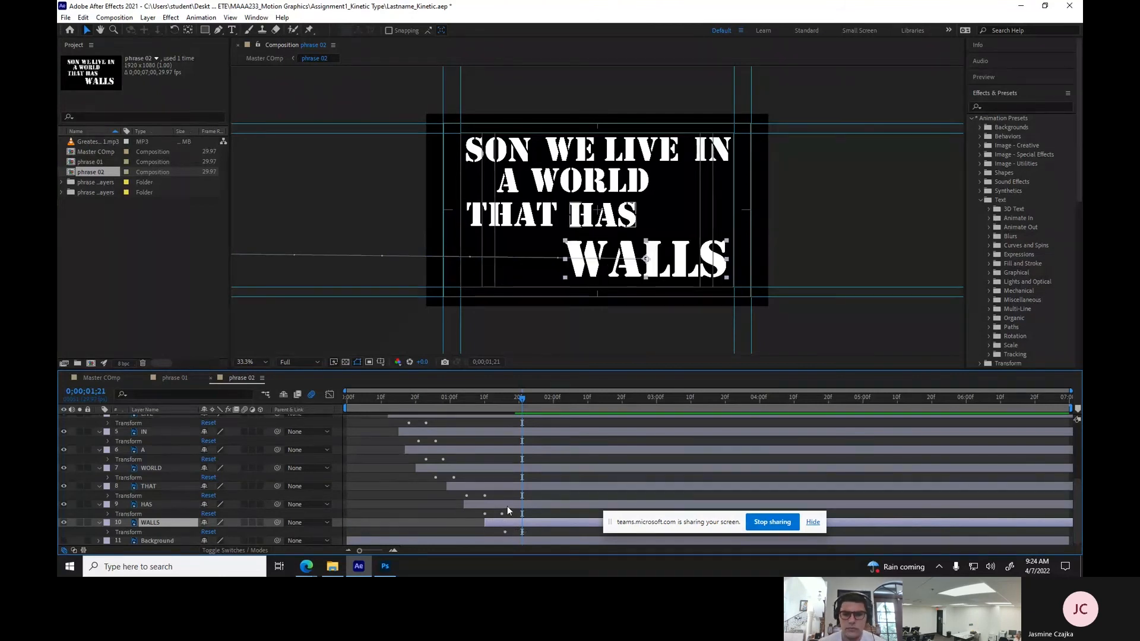
Play phrase 02 from the start to check each word's timing against the dialogue.
scroll(465, 519, "up", 3)
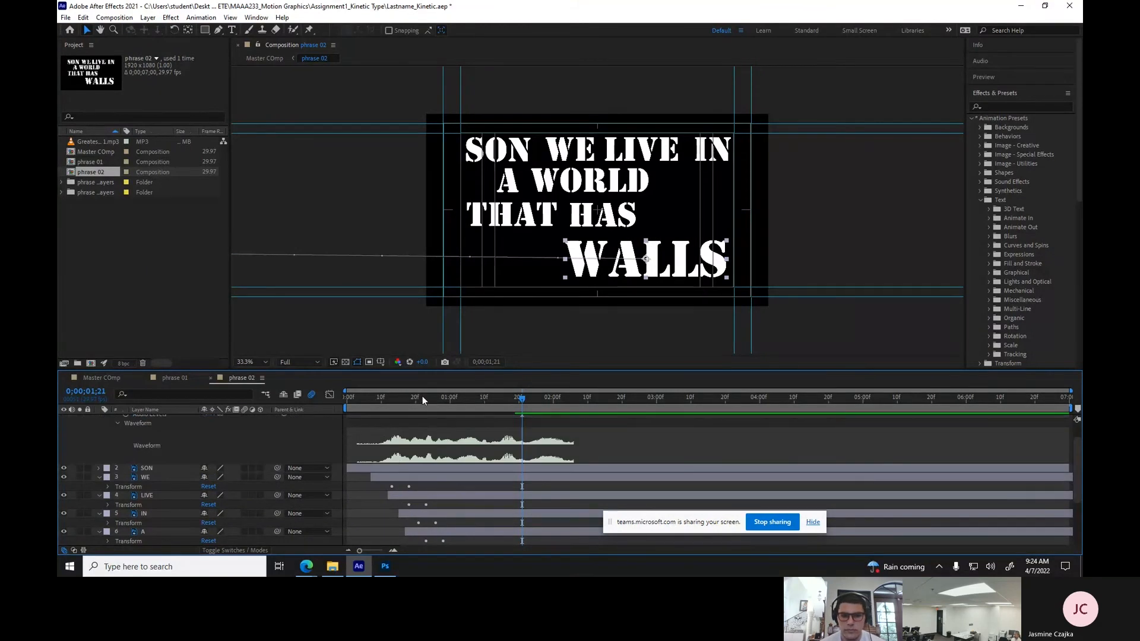
key("space")
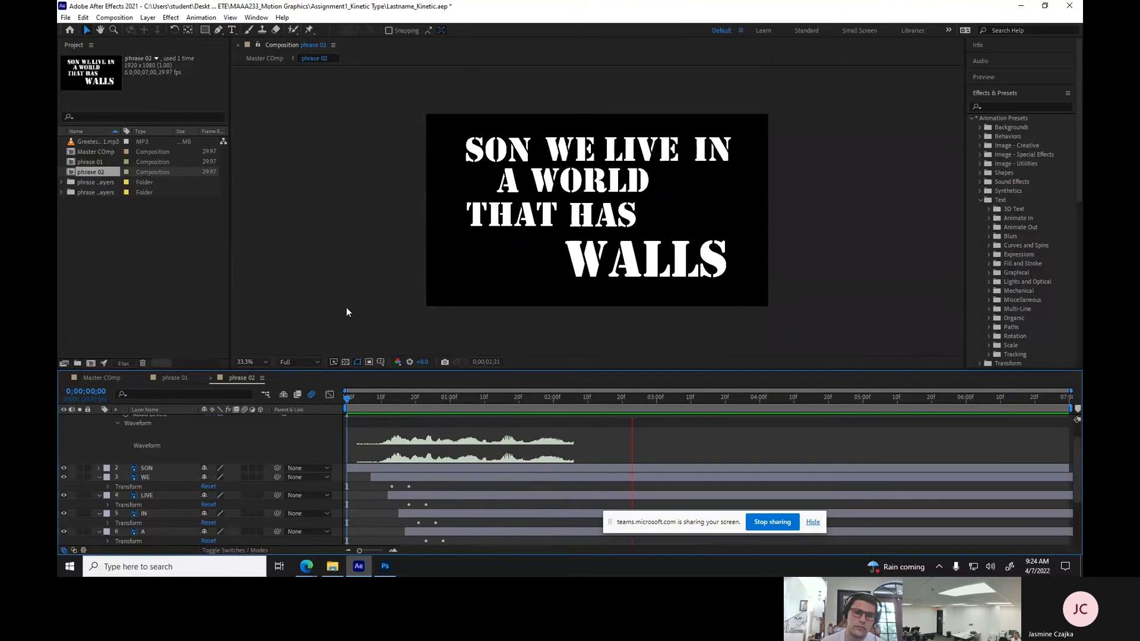
key("space")
Collapse the properties of the audio layer and the WE through HAS layers, and enable motion blur on the word layers.
scroll(112, 458, "up", 1)
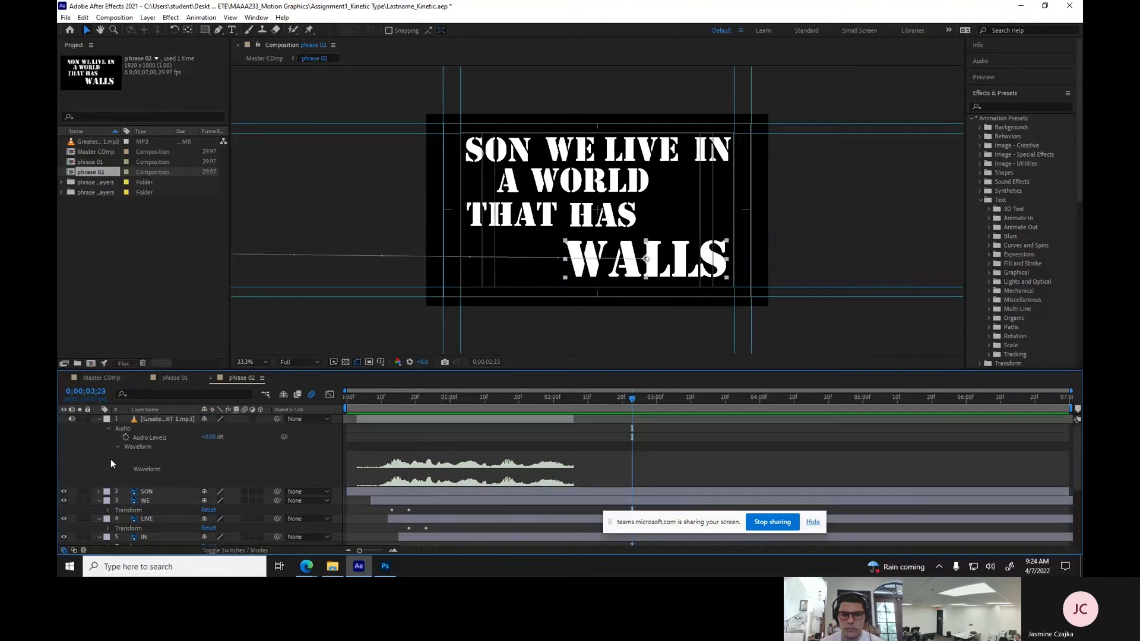
left_click(96, 418)
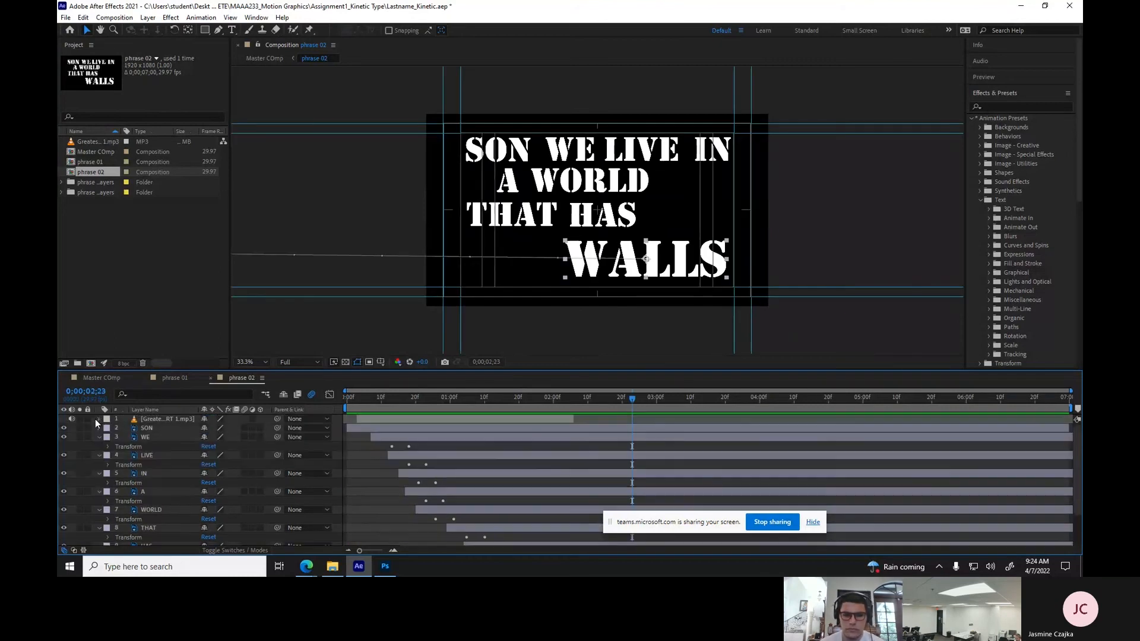
left_click(98, 437)
left_click(99, 446)
left_click(98, 456)
left_click(99, 465)
left_click(98, 473)
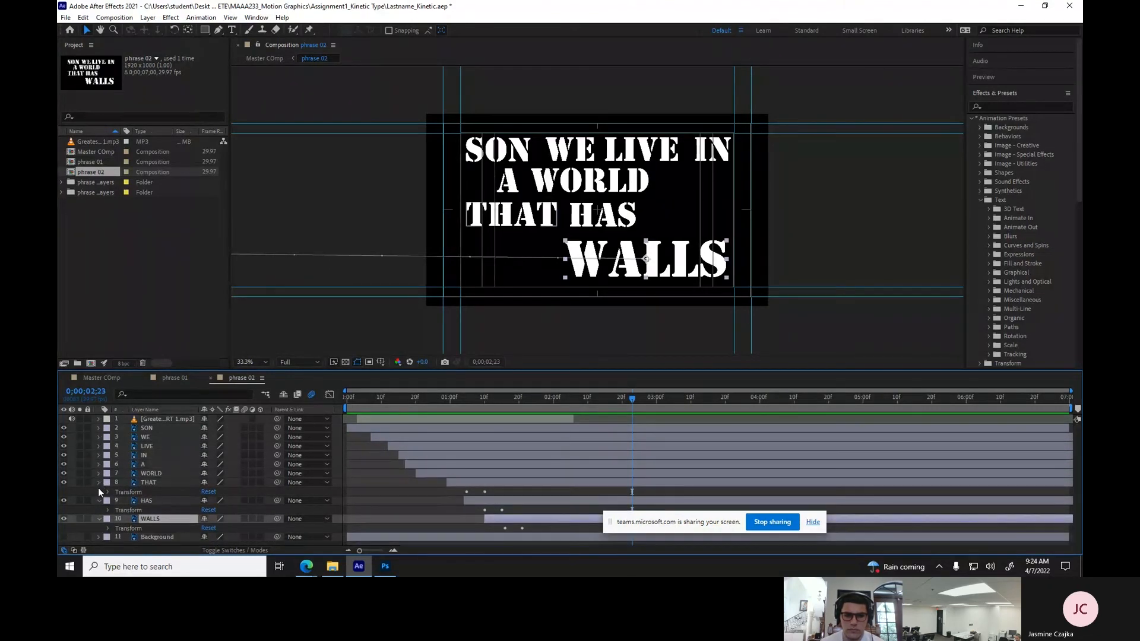
left_click(98, 483)
left_click(98, 492)
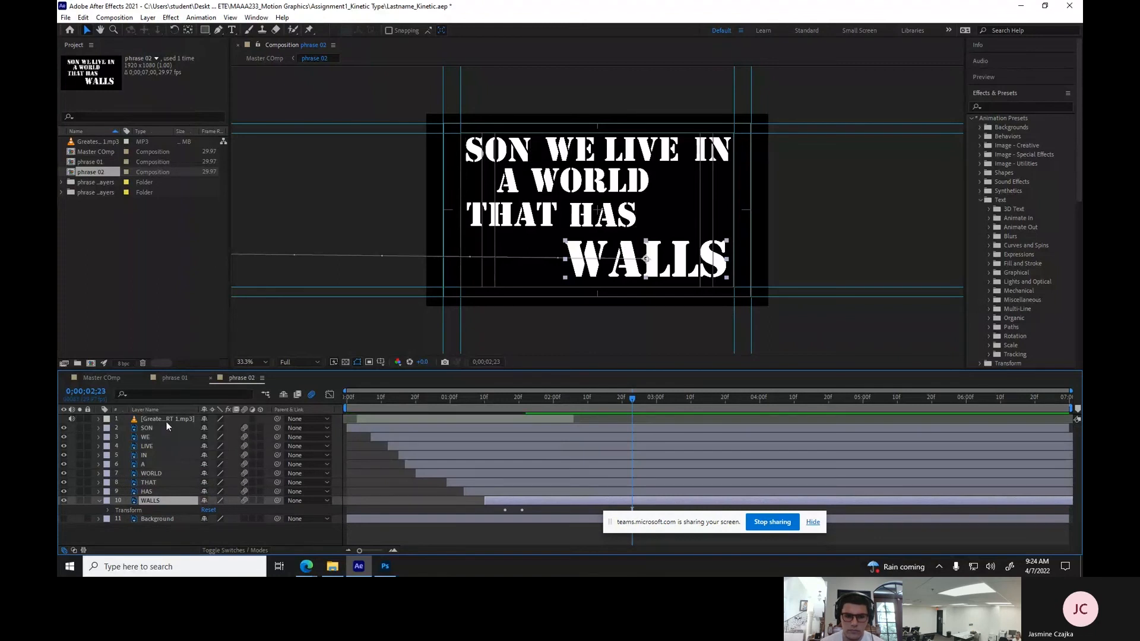
Open Master COmp and play it from 0;00;00;00 to check both phrases against the dialogue.
left_click(102, 377)
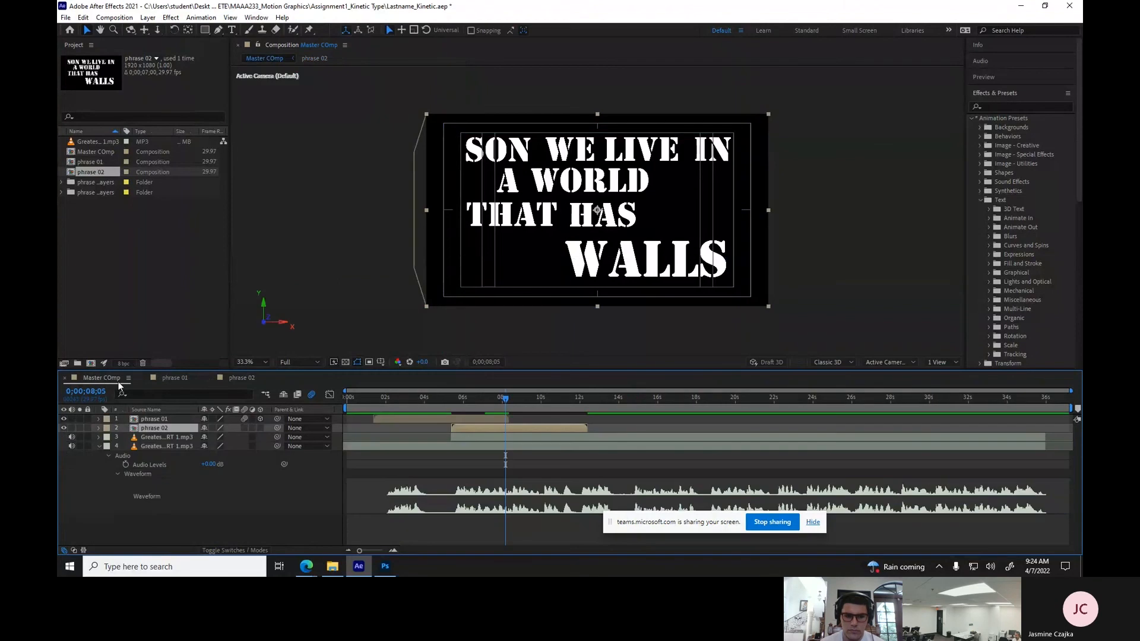
left_click_drag(356, 399, 322, 398)
key("space")
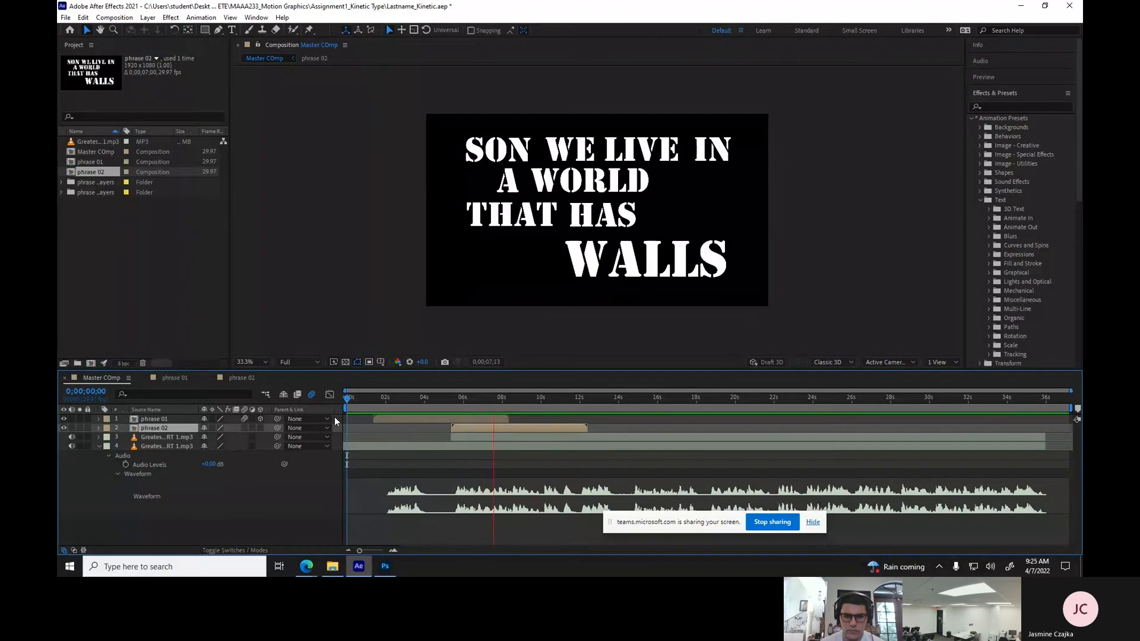
key("space")
Slide the phrase 02 layer slightly earlier in Master COmp and replay from 0;00;03;14 to check its sync.
left_click_drag(469, 431, 466, 432)
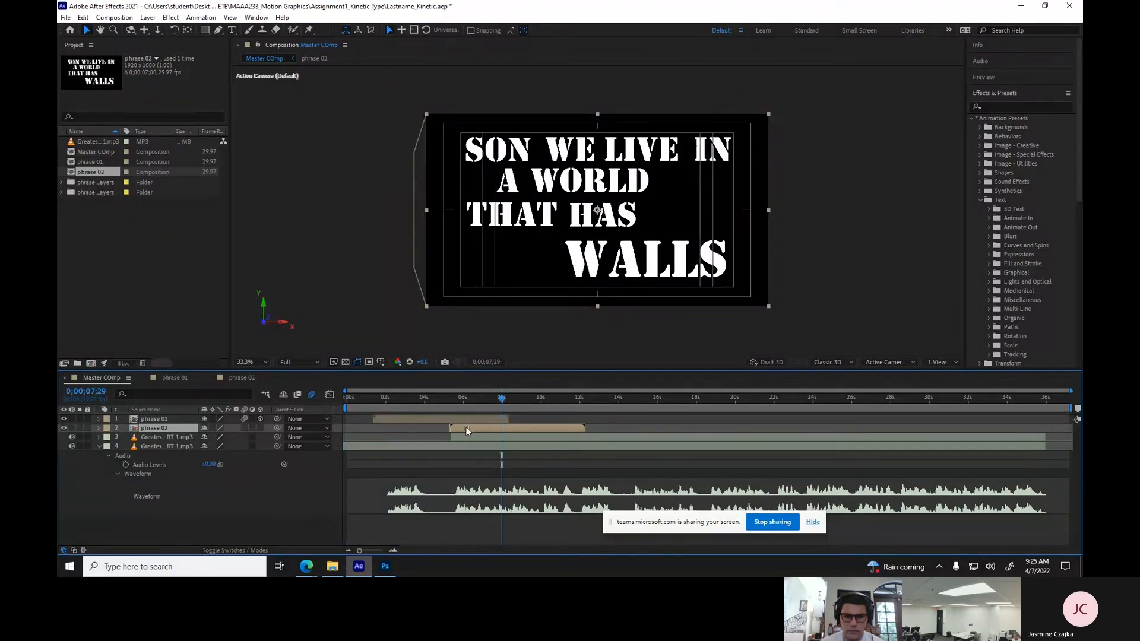
left_click(416, 410)
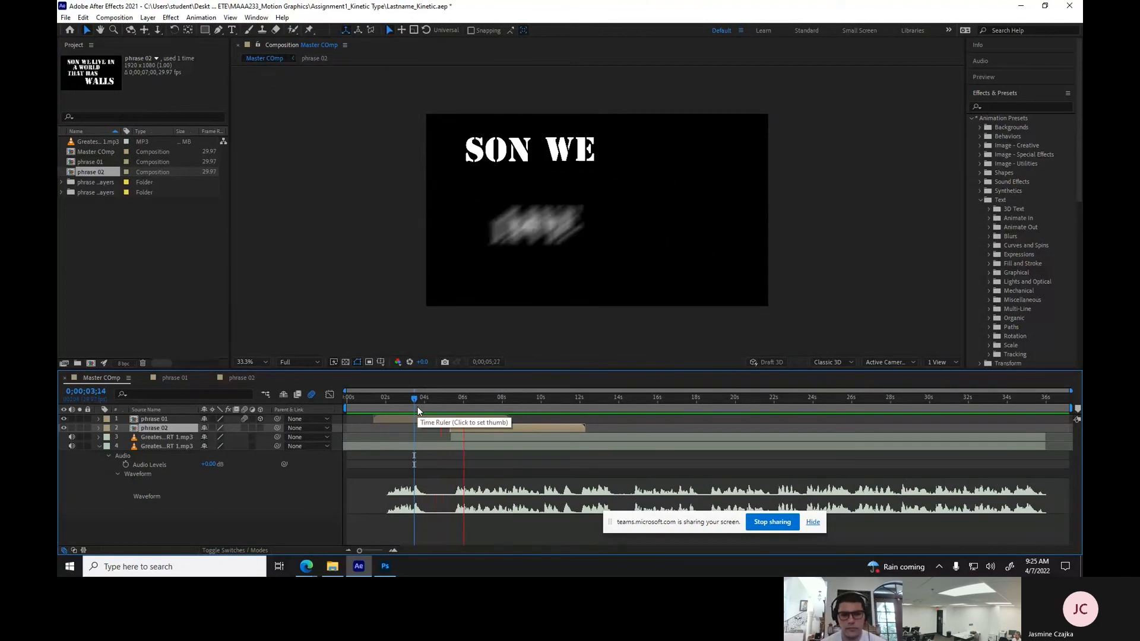
key("space")
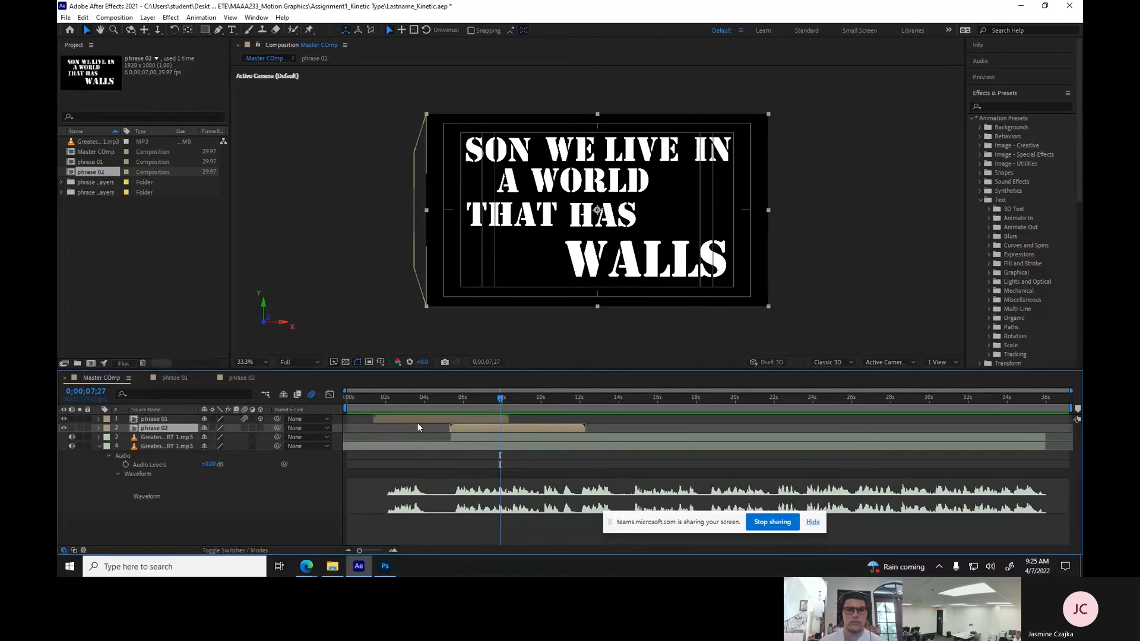
Fade out the phrase 02 layer with Opacity keyframes of 100% at 0;00;07;12 and 0% at 0;00;07;21.
mouse_move(494, 403)
left_mouse_down()
mouse_move(466, 403)
mouse_move(491, 404)
left_mouse_up()
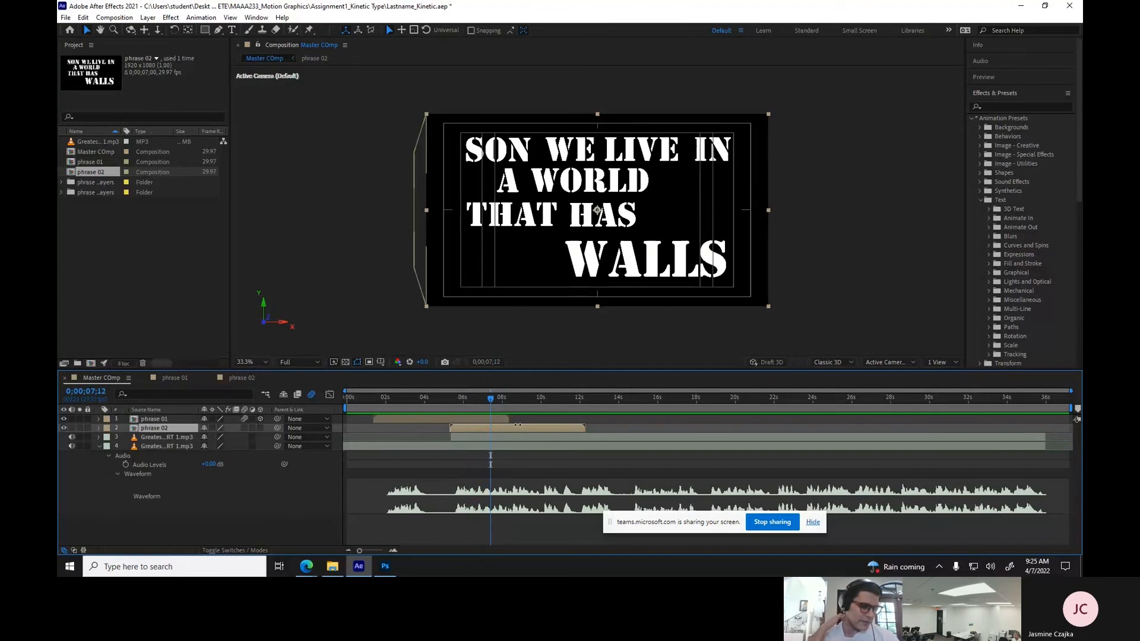
left_click(98, 428)
left_click(108, 438)
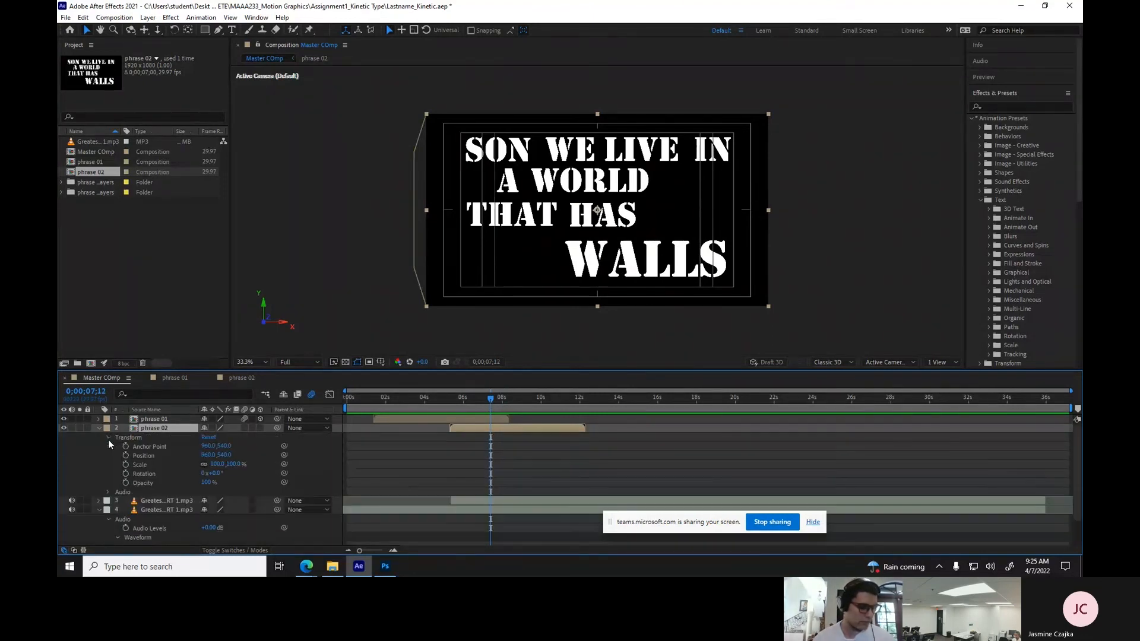
left_click(125, 482)
key("Page_Down")
key("Page_Down")
key("Page_Down")
key("Page_Down")
key("Page_Down")
key("Page_Down")
key("Page_Down")
key("Page_Down")
key("Page_Down")
left_click(206, 482)
type("0")
key("Return")
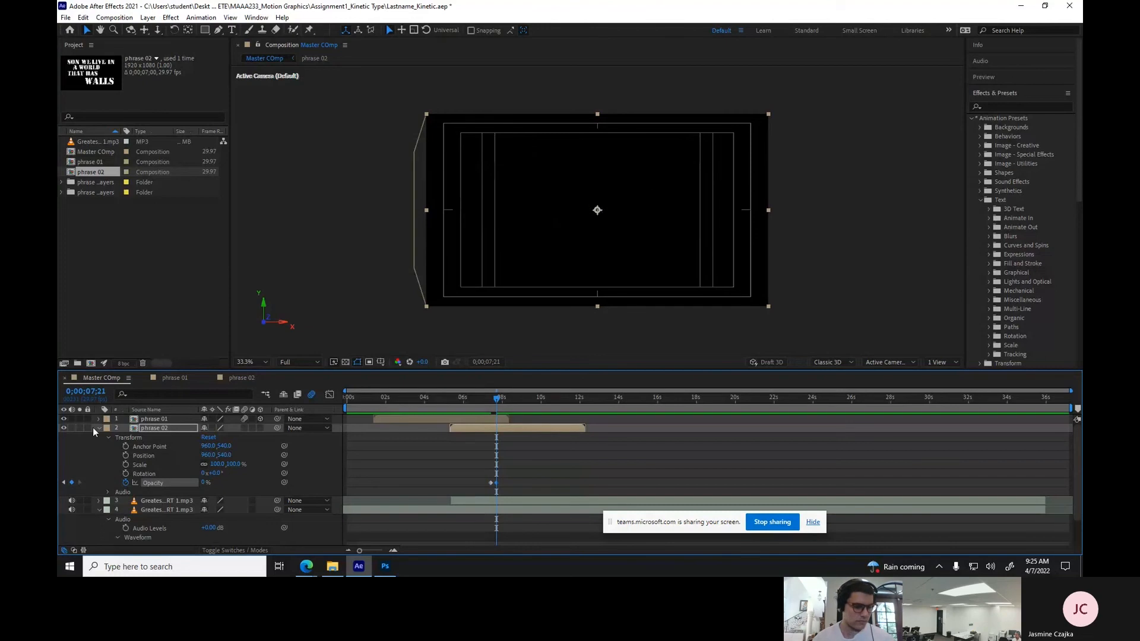
left_click(99, 428)
Play Master COmp from the start and again from 0;00;07;10 to check the fade-out and hear the following dialogue.
left_click(349, 397)
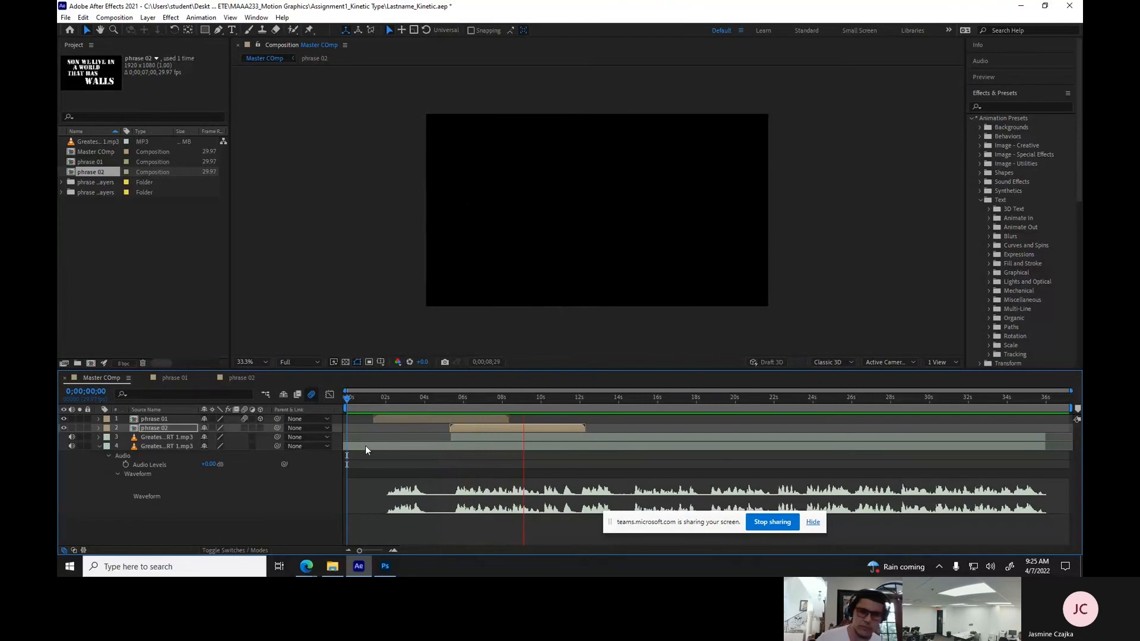
key("space")
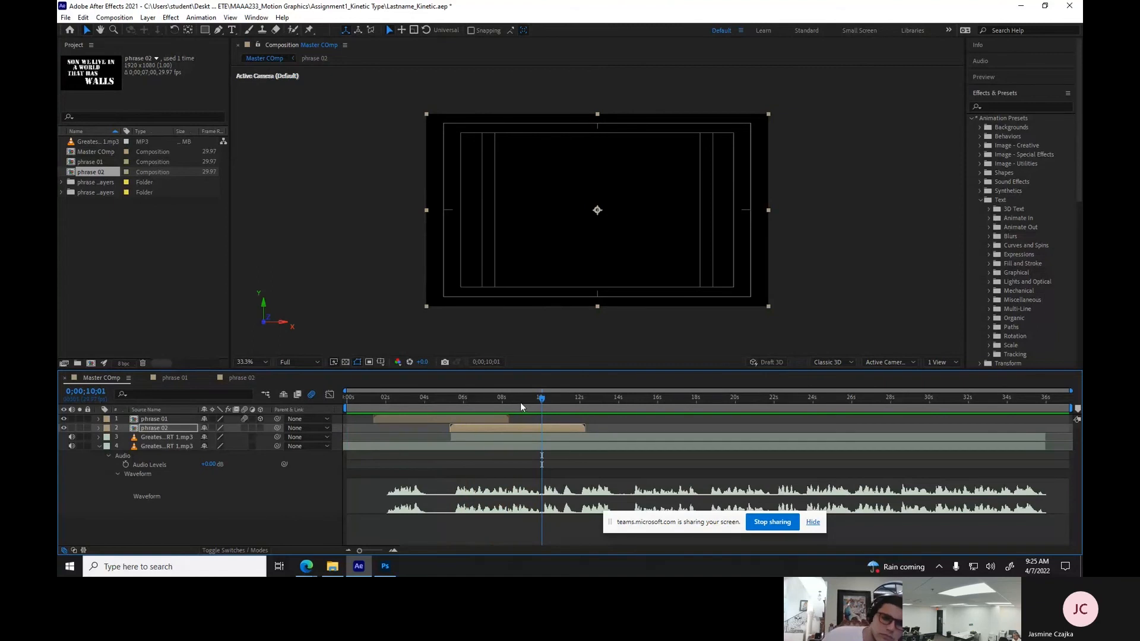
left_click(490, 398)
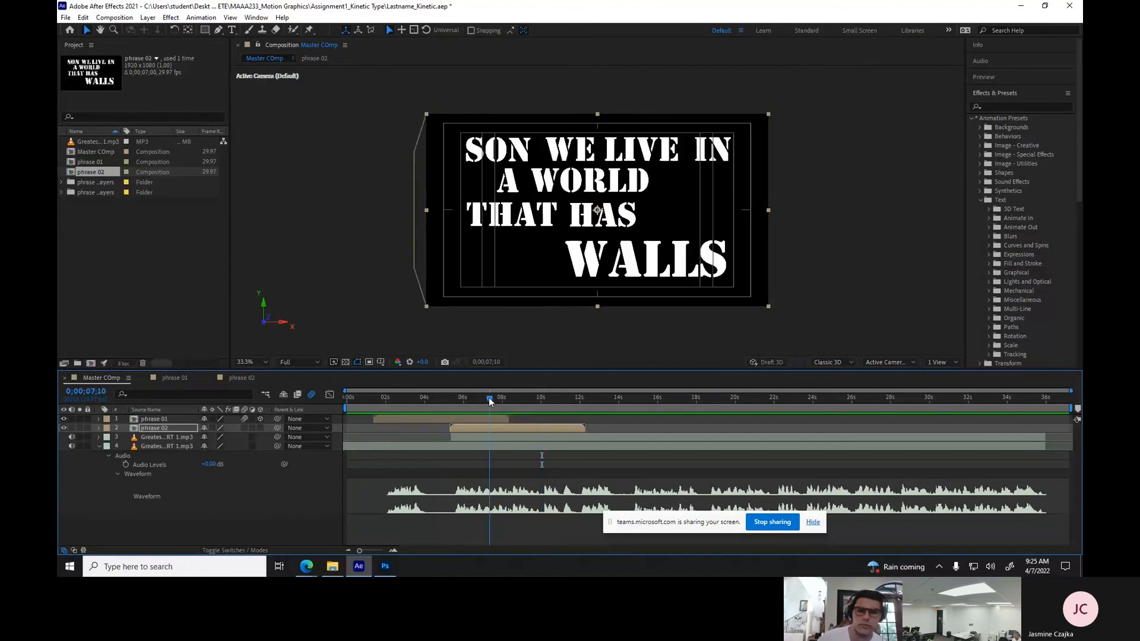
key("space")
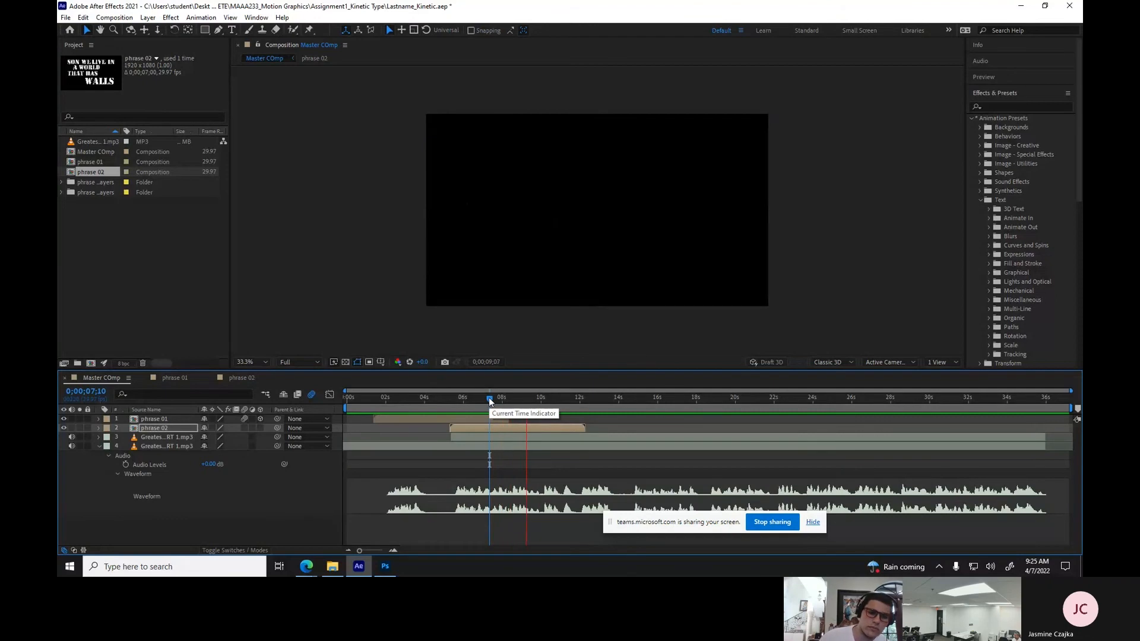
key("space")
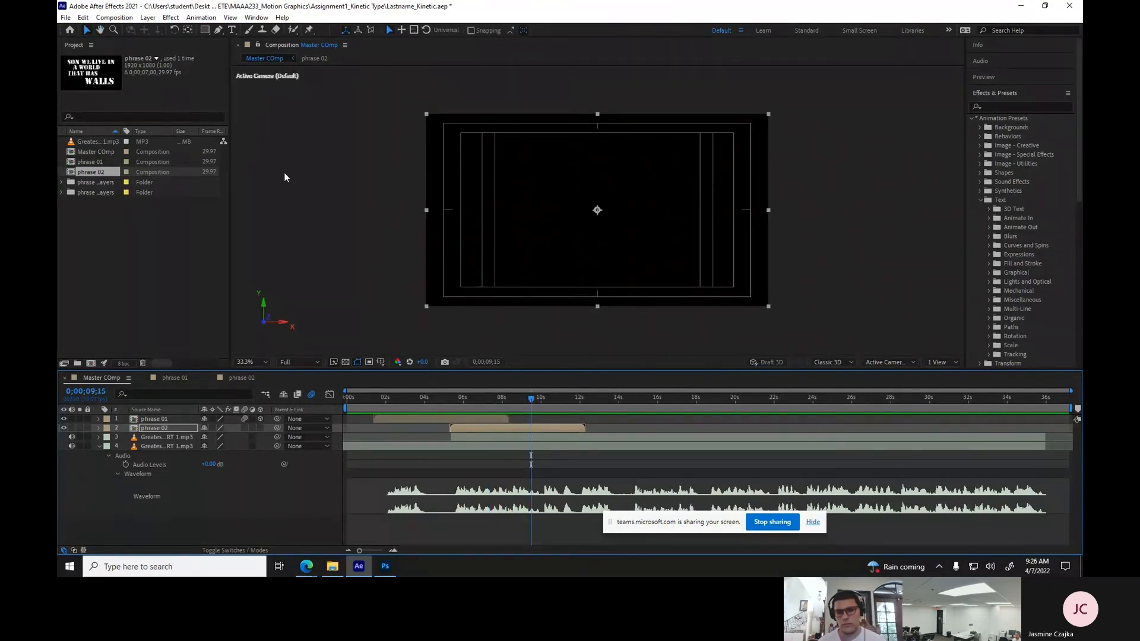
Add a text layer in Master COmp reading "AND THOSE WALL HAVE TO BE GUARDED".
left_click(231, 30)
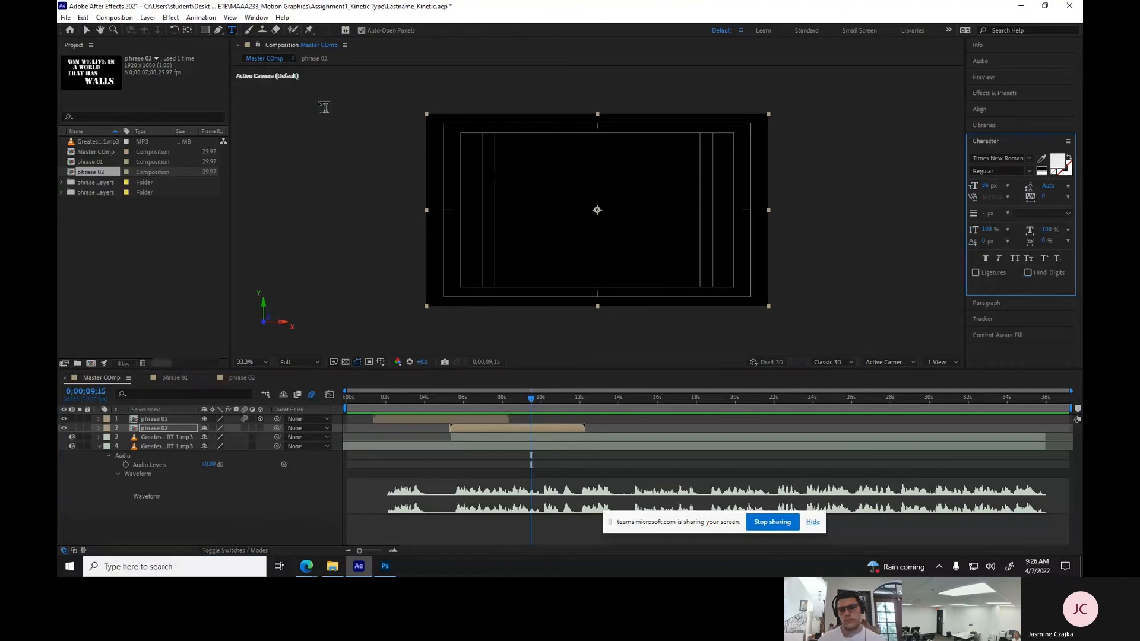
left_click(590, 176)
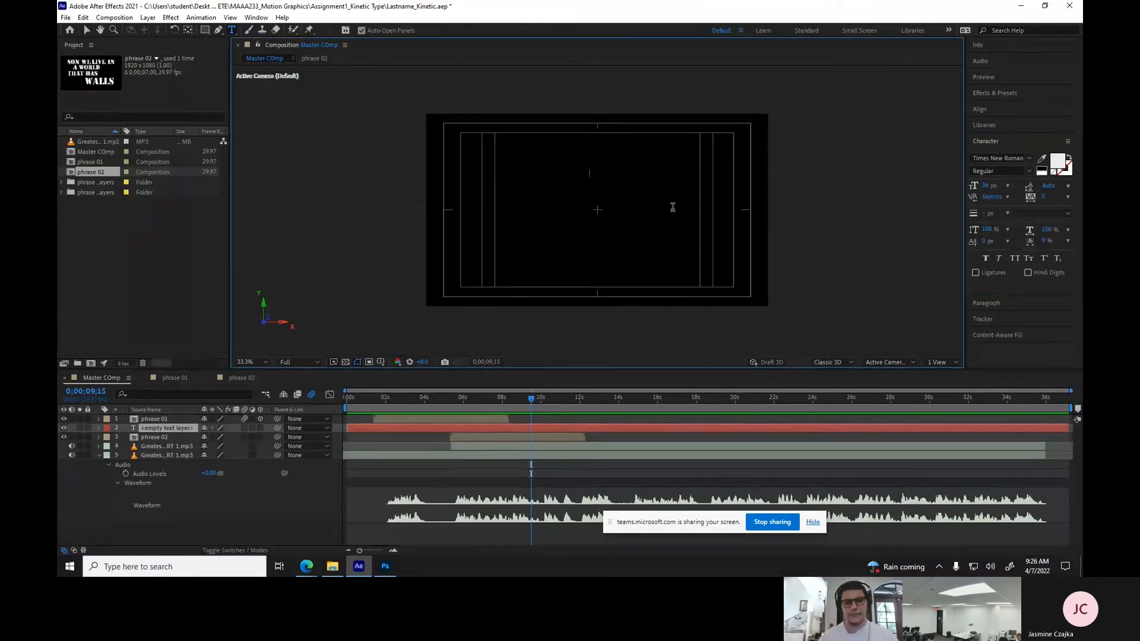
type("AND THO")
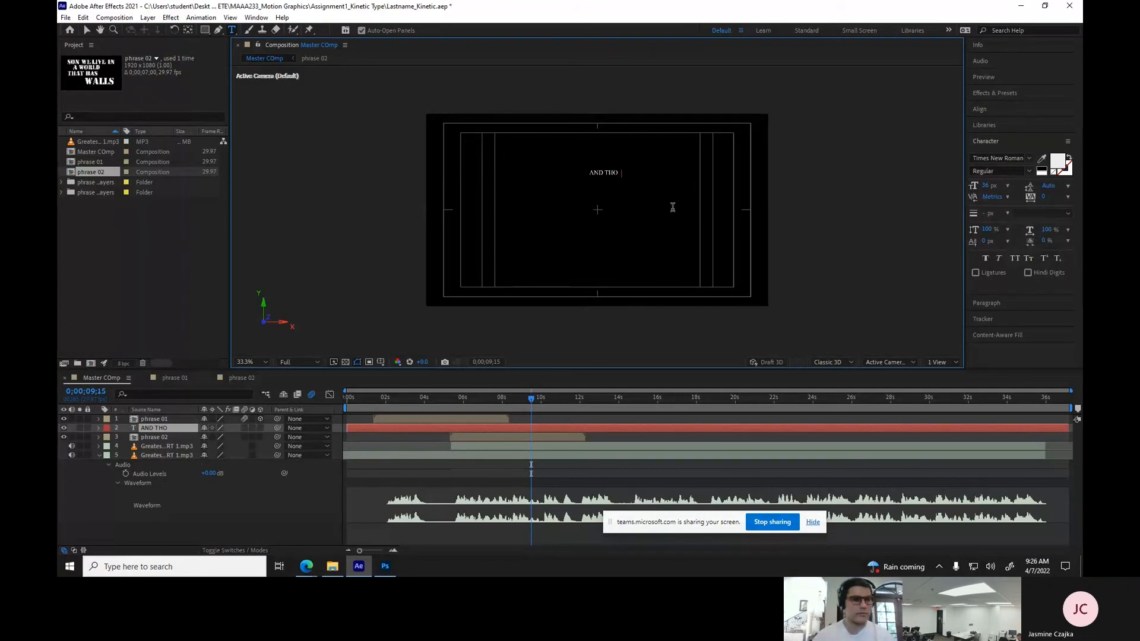
type("SE WALL HAVE ")
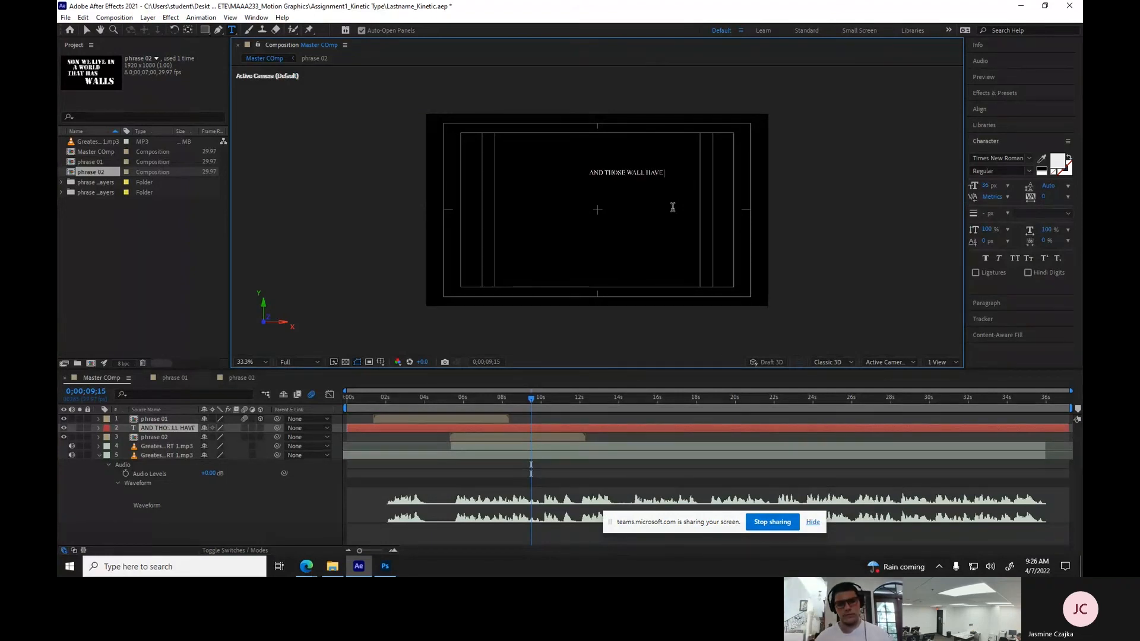
type("TO BE G")
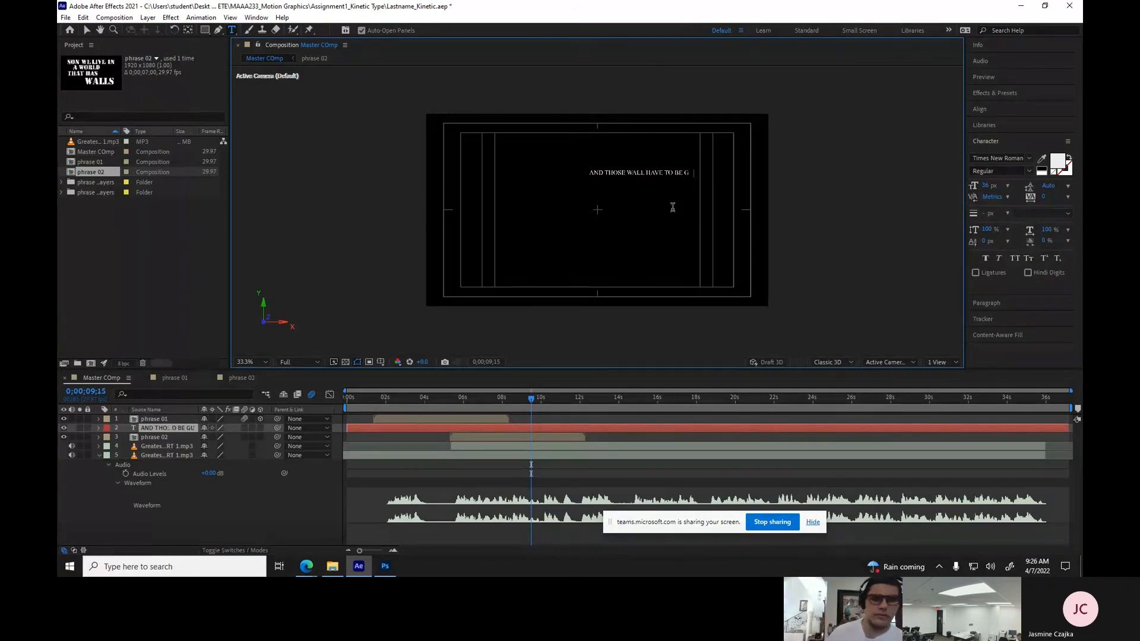
type("UARD ED WIT")
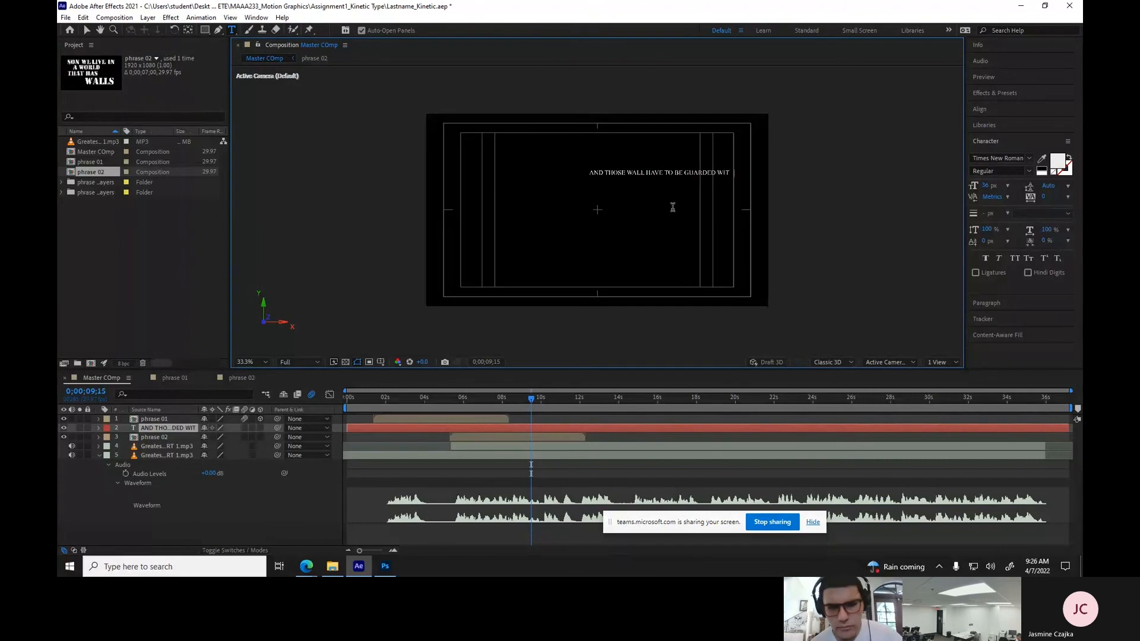
type("H MEN")
key("BackSpace")
key("BackSpace")
key("BackSpace")
key("BackSpace")
key("BackSpace")
key("BackSpace")
key("BackSpace")
Add a second line to the text reading "BY MEN WITH GUNS".
key("Return")
type("BY MEN WITH")
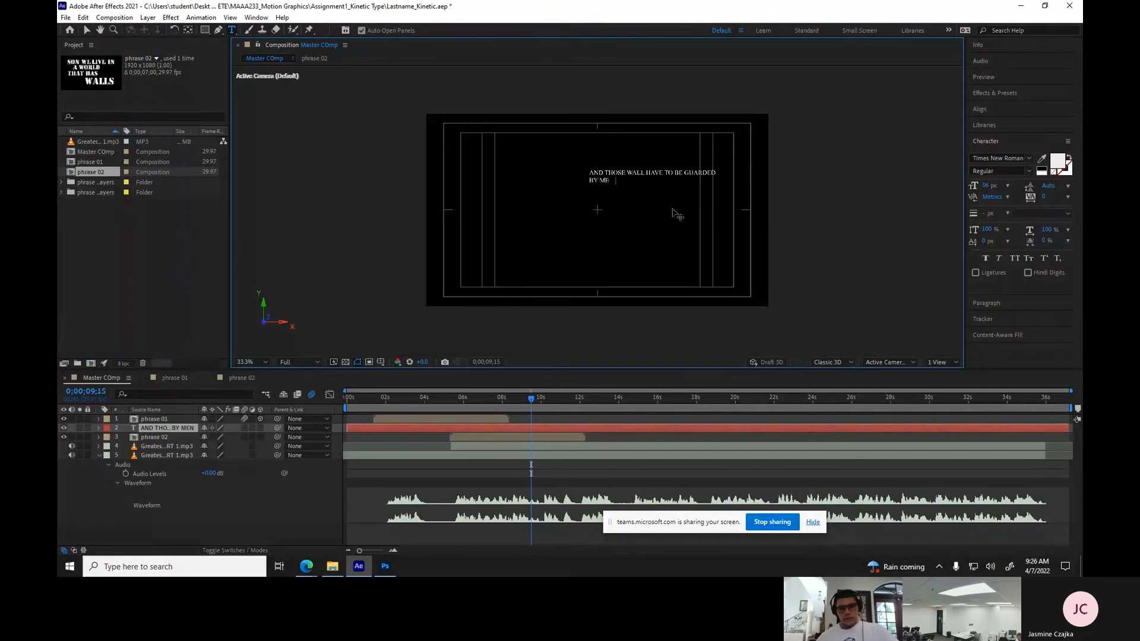
type(" GUR")
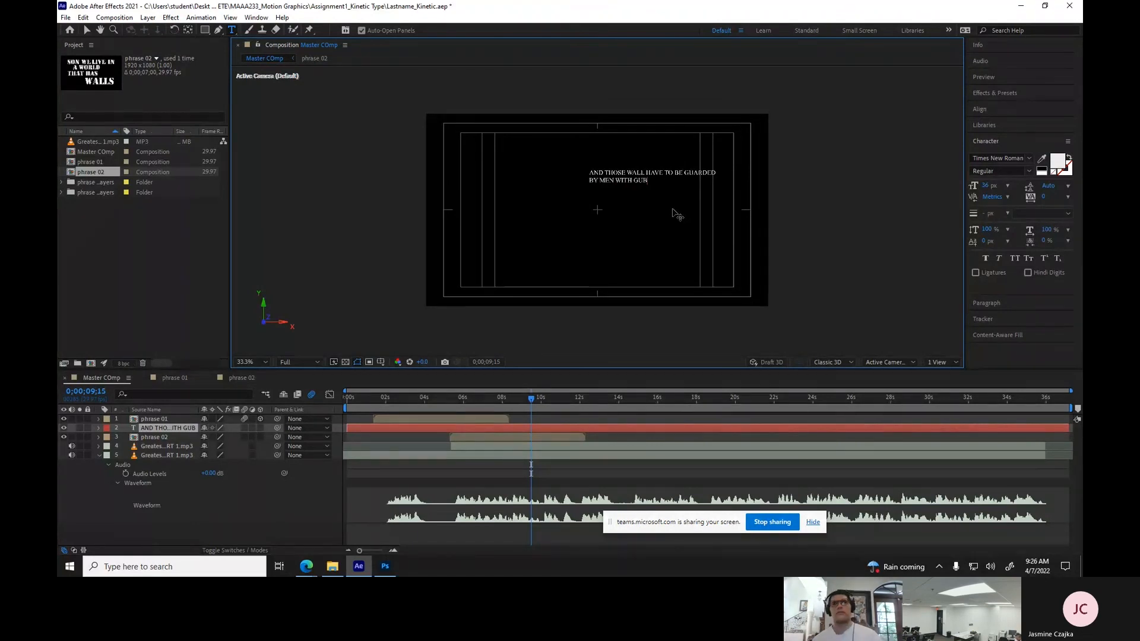
type("NS")
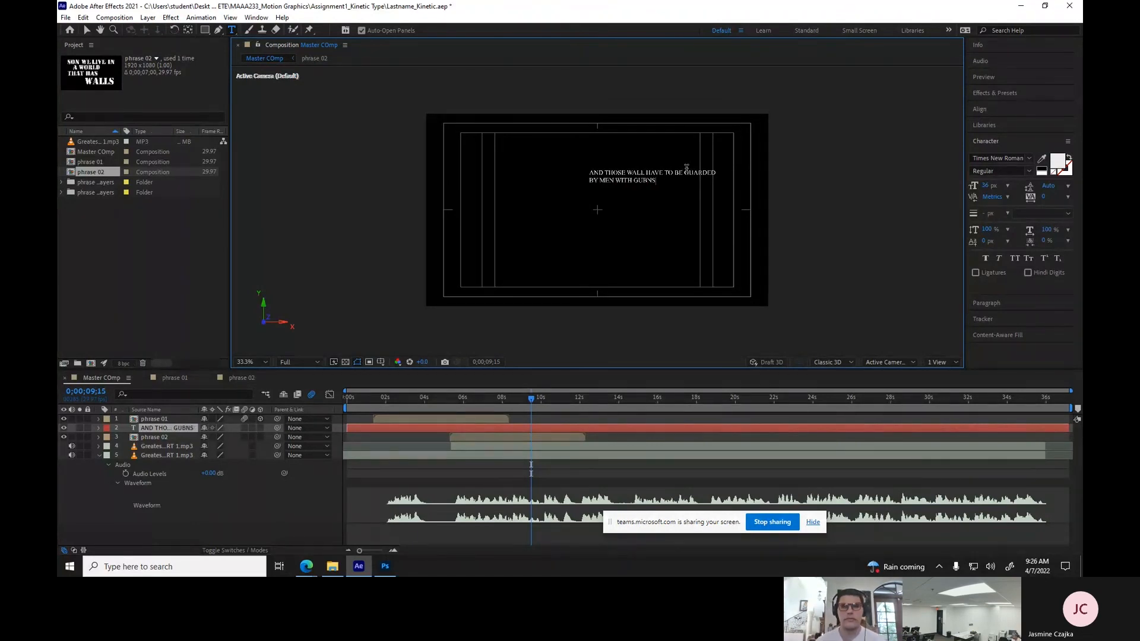
key("BackSpace")
Set the whole text to 122 px in the Stencil font.
left_click_drag(653, 180, 569, 166)
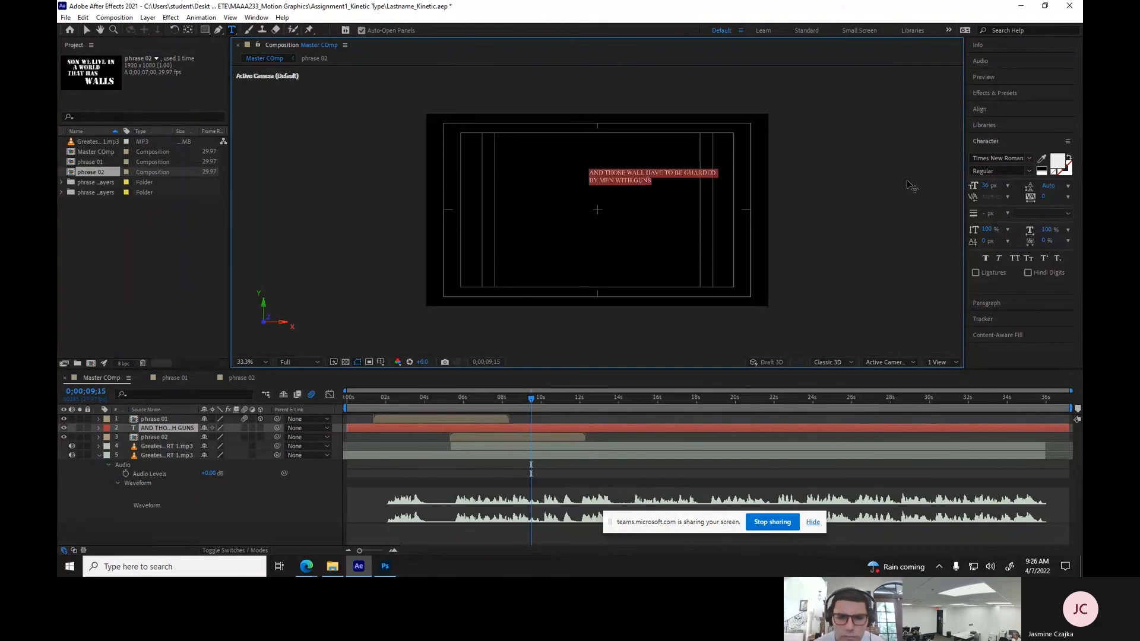
left_click(987, 187)
left_click_drag(987, 186, 1028, 186)
left_click(1030, 158)
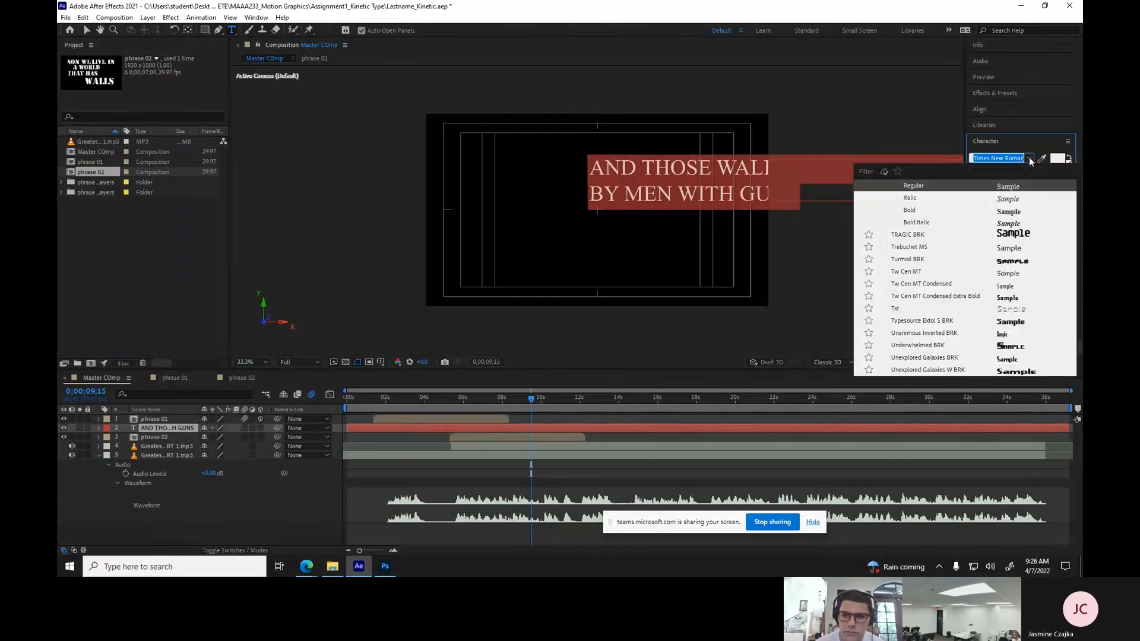
scroll(914, 287, "up", 6)
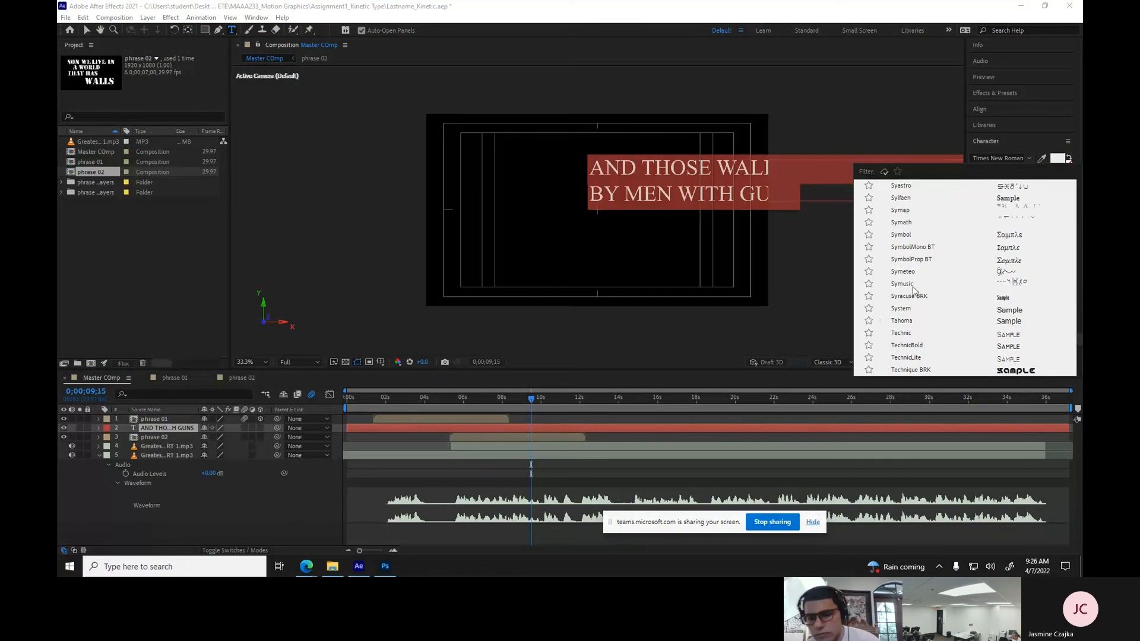
scroll(913, 289, "up", 2)
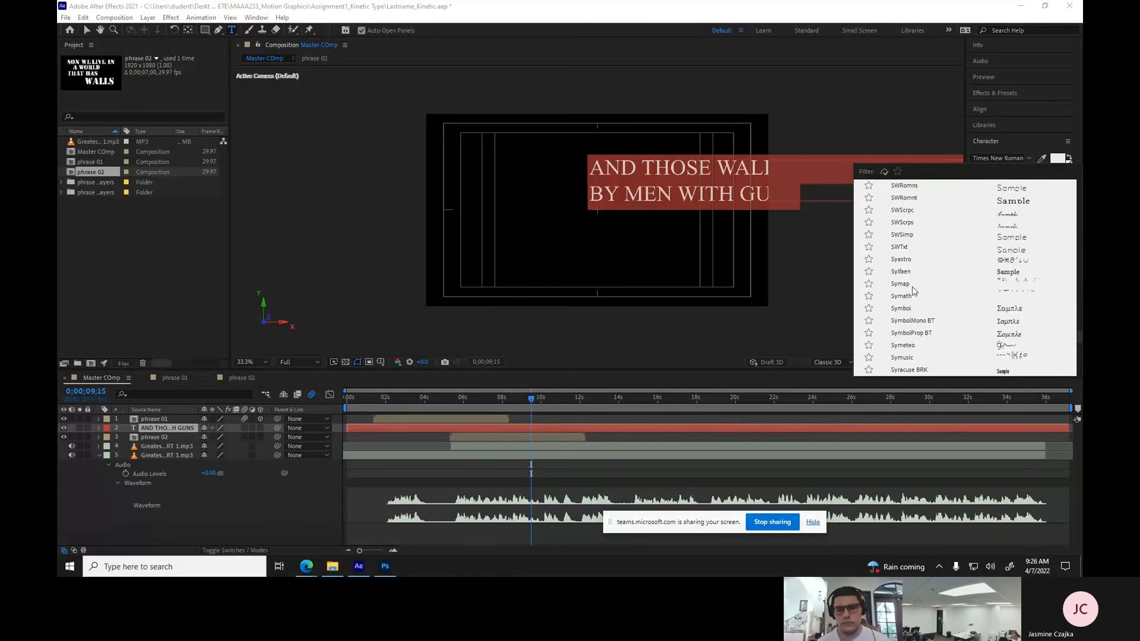
scroll(911, 286, "up", 3)
scroll(912, 286, "up", 8)
scroll(912, 289, "up", 3)
left_click(899, 284)
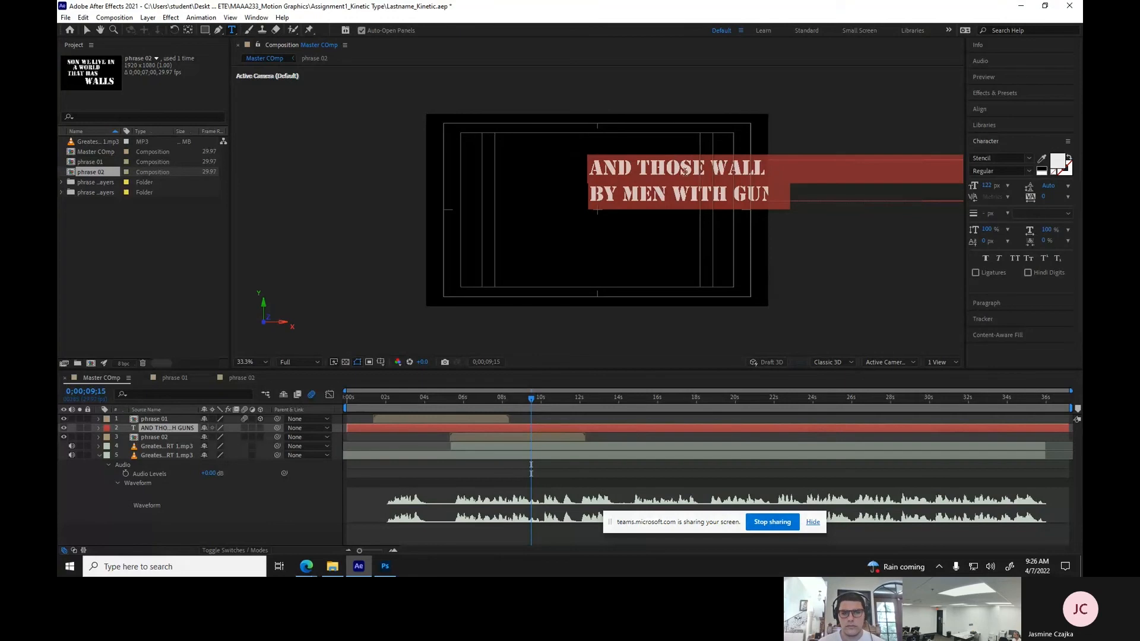
Break the text after "AND" and center-align all its lines.
left_click(639, 167)
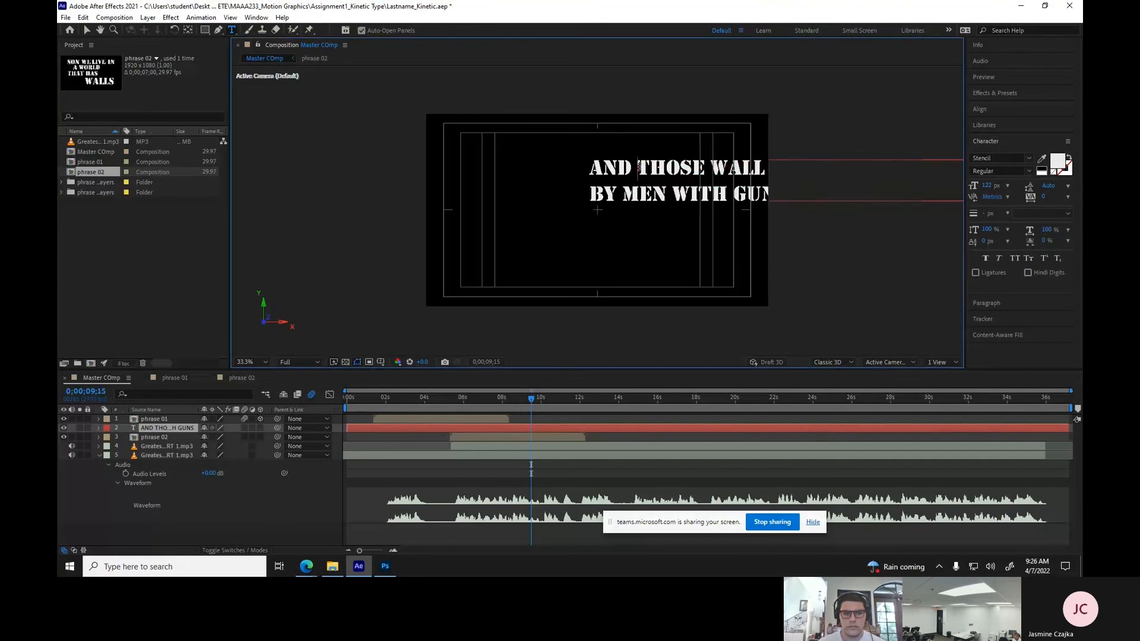
key("Return")
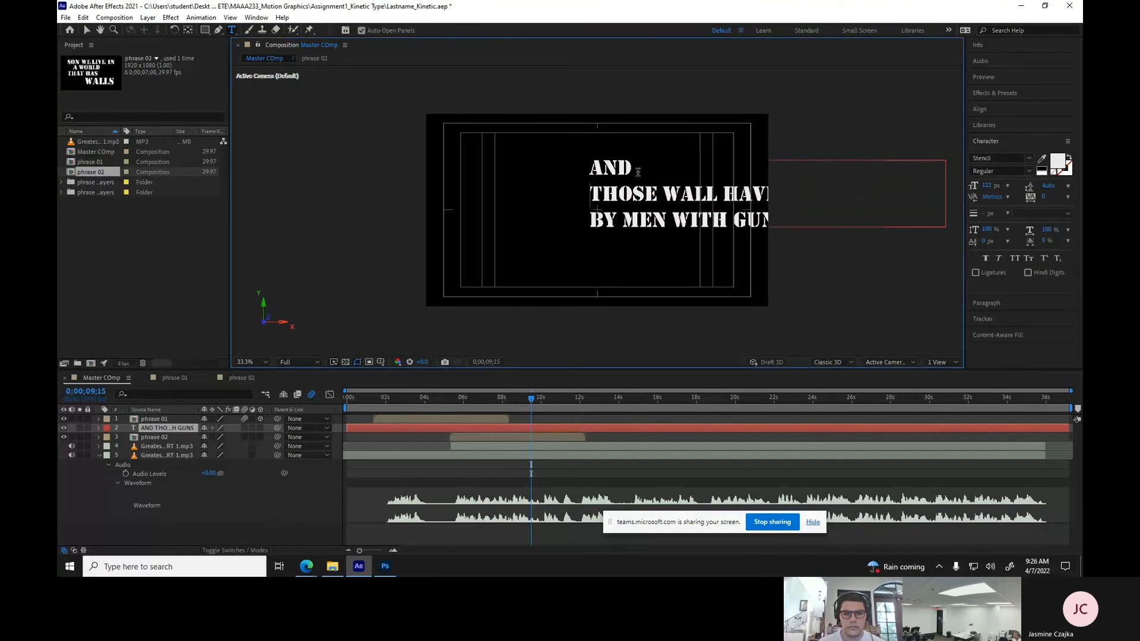
key("ctrl+a")
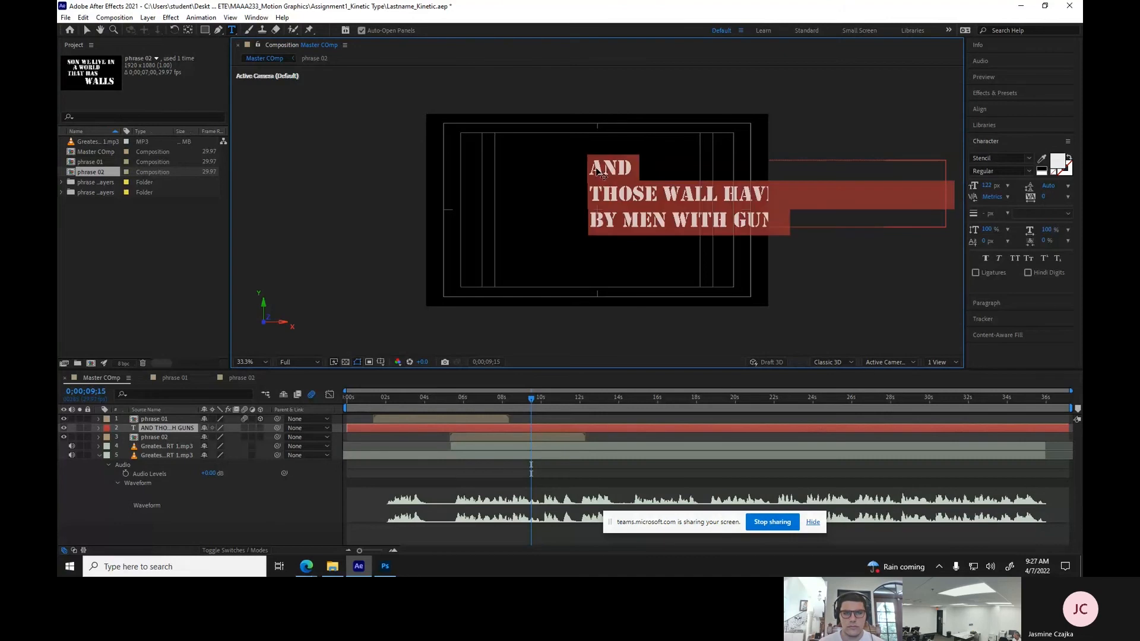
left_click(985, 303)
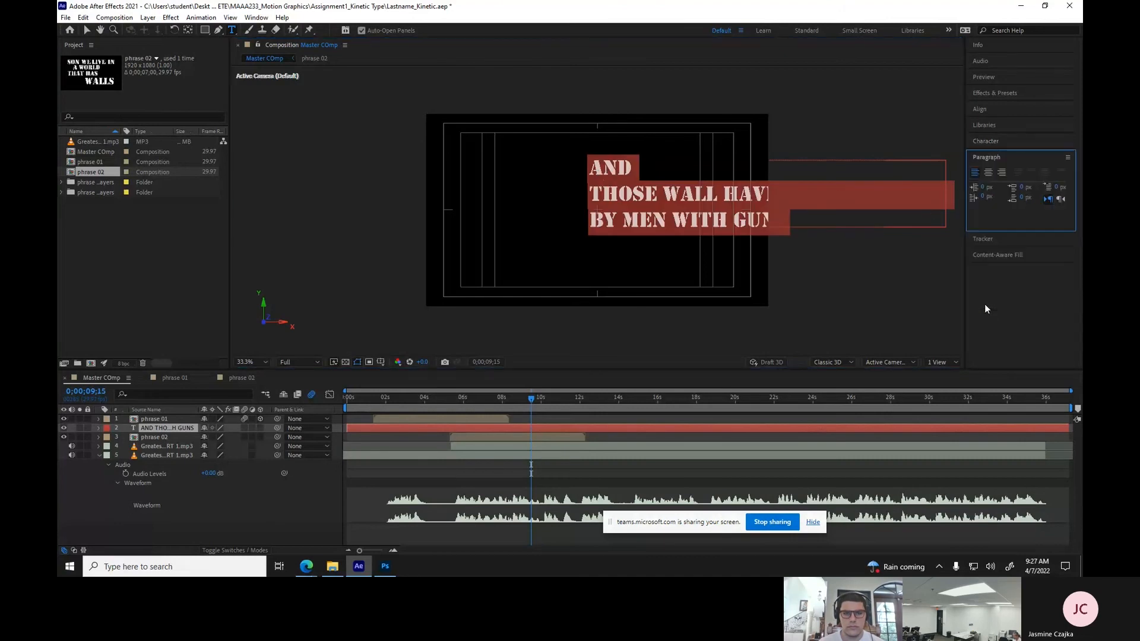
left_click(988, 172)
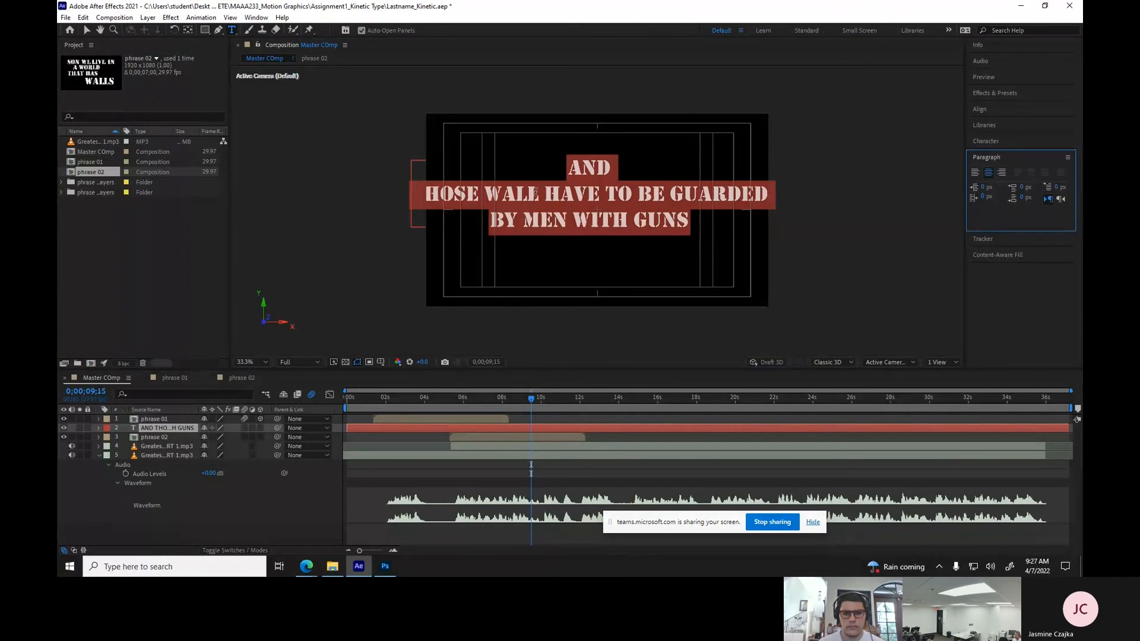
Correct "WALL" to "WALLS" and break the text after "WALLS" and after "BE".
left_click(537, 193)
type("s")
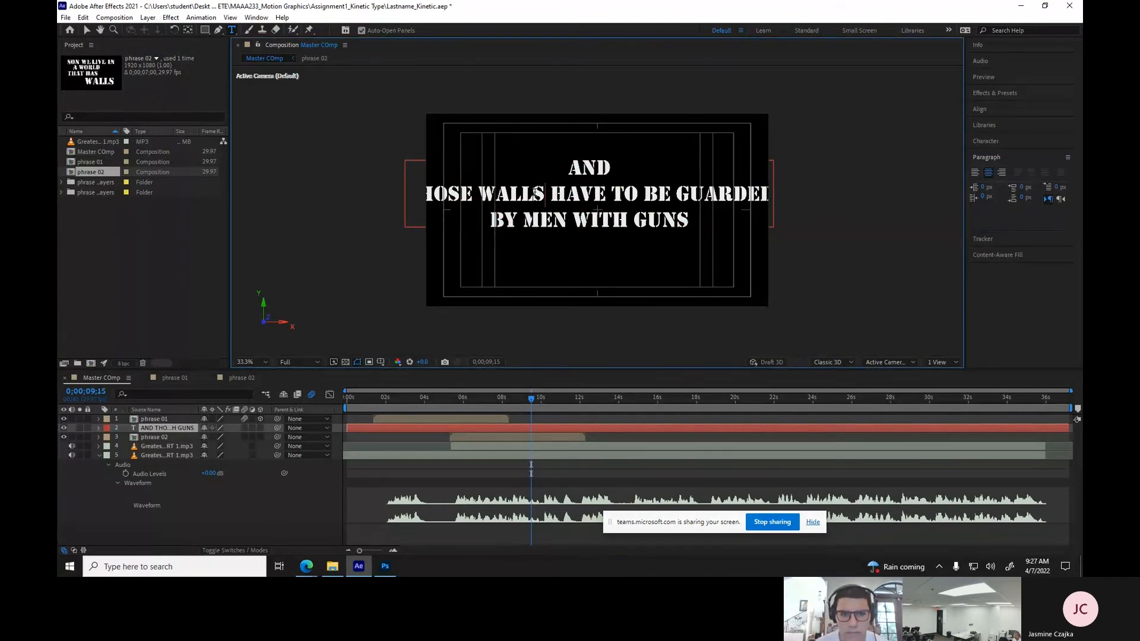
key("Delete")
key("Return")
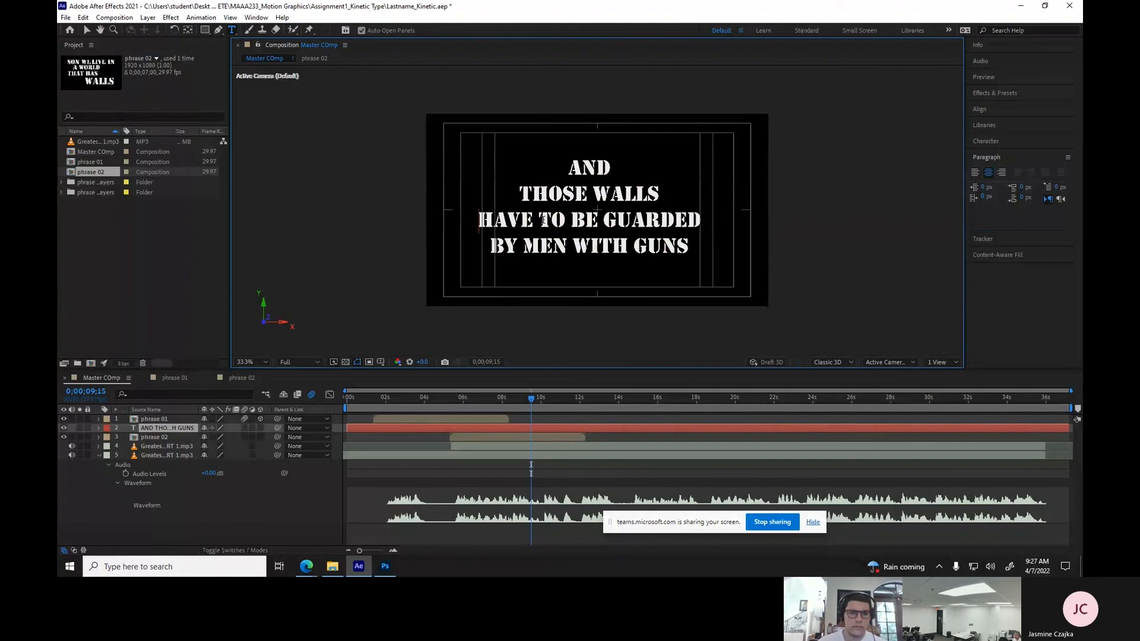
left_click(604, 220)
key("Delete")
key("Return")
Enlarge the word "GUARDED" to 289 px.
left_click_drag(543, 244, 655, 244)
left_click_drag(543, 245, 637, 245)
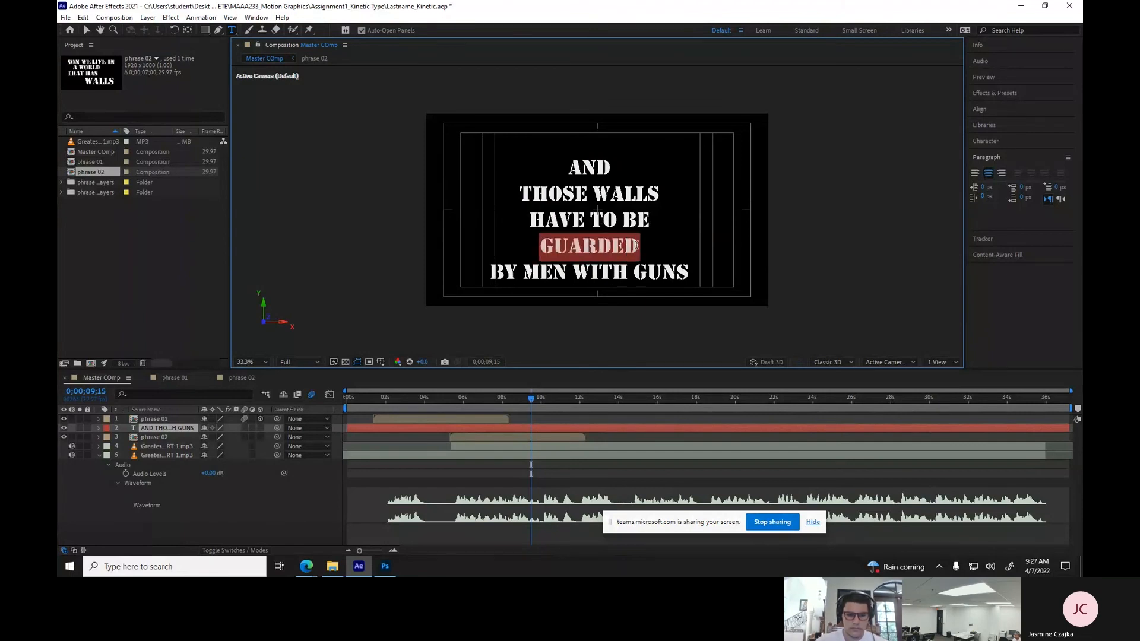
left_click(990, 143)
left_click_drag(985, 186, 1055, 186)
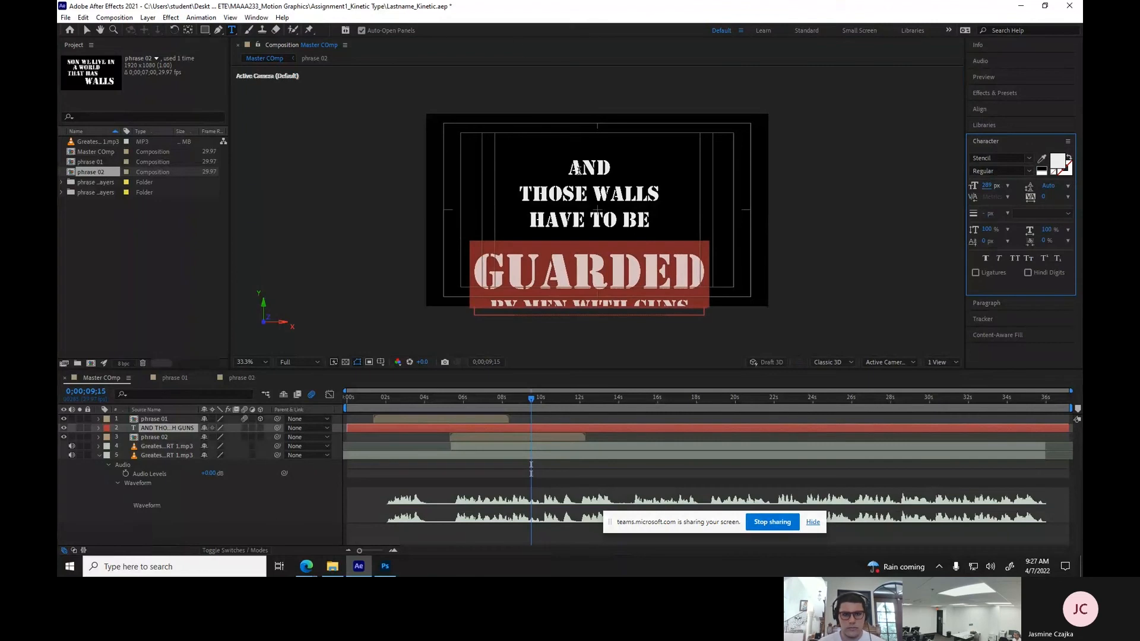
Rejoin "AND" with the "THOSE WALLS" line and set the leading of "GUARDED" to 248 px.
left_click(610, 168)
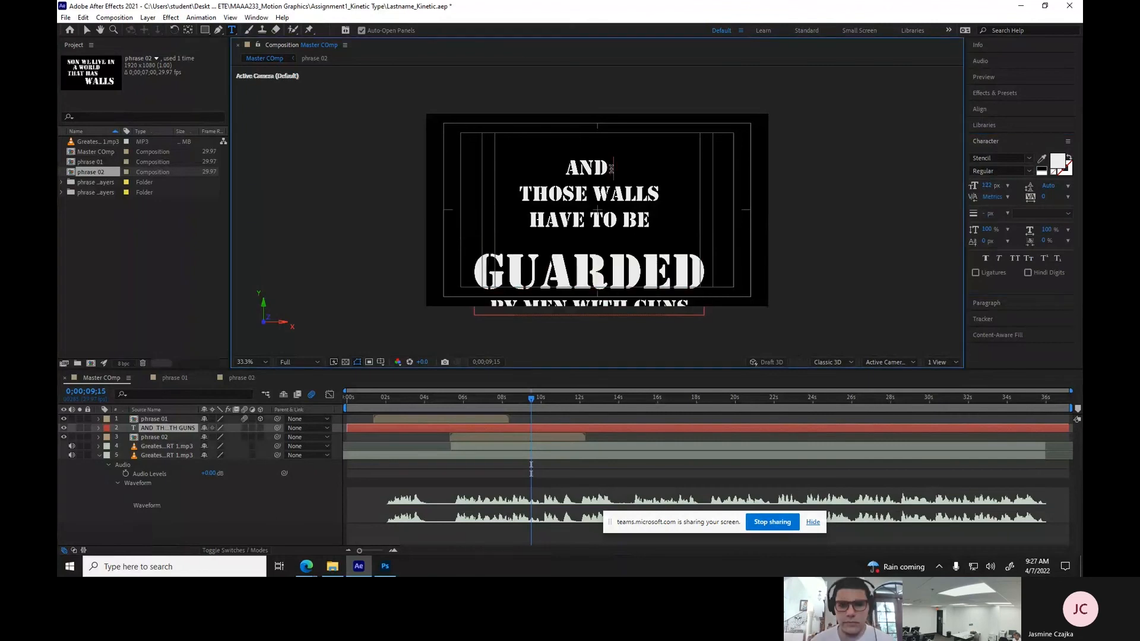
key("Delete")
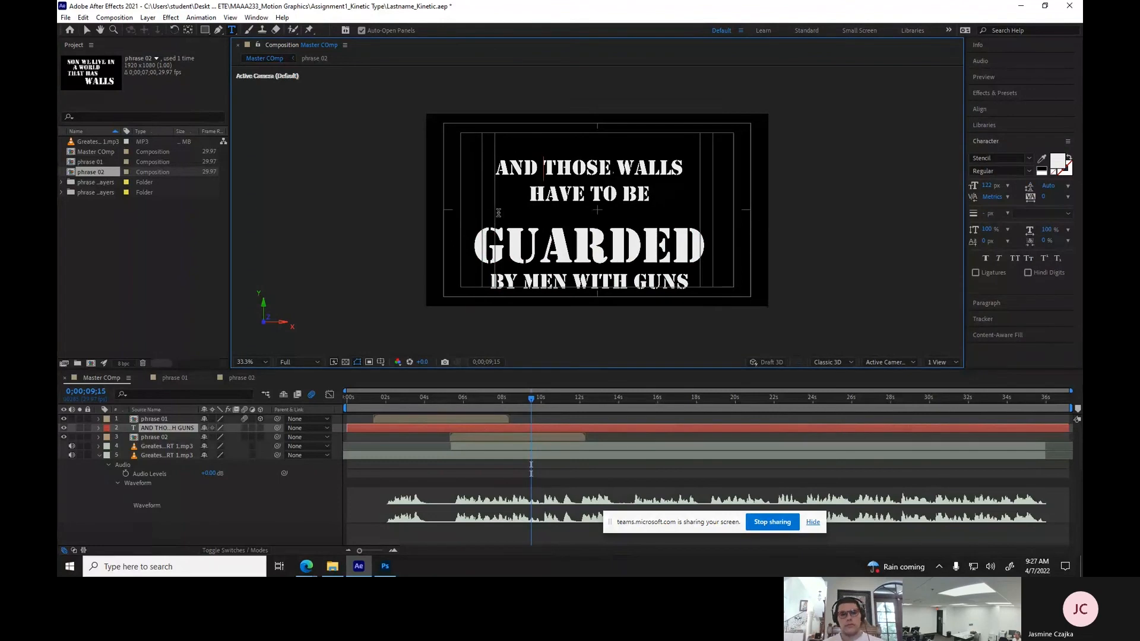
left_click_drag(475, 243, 840, 298)
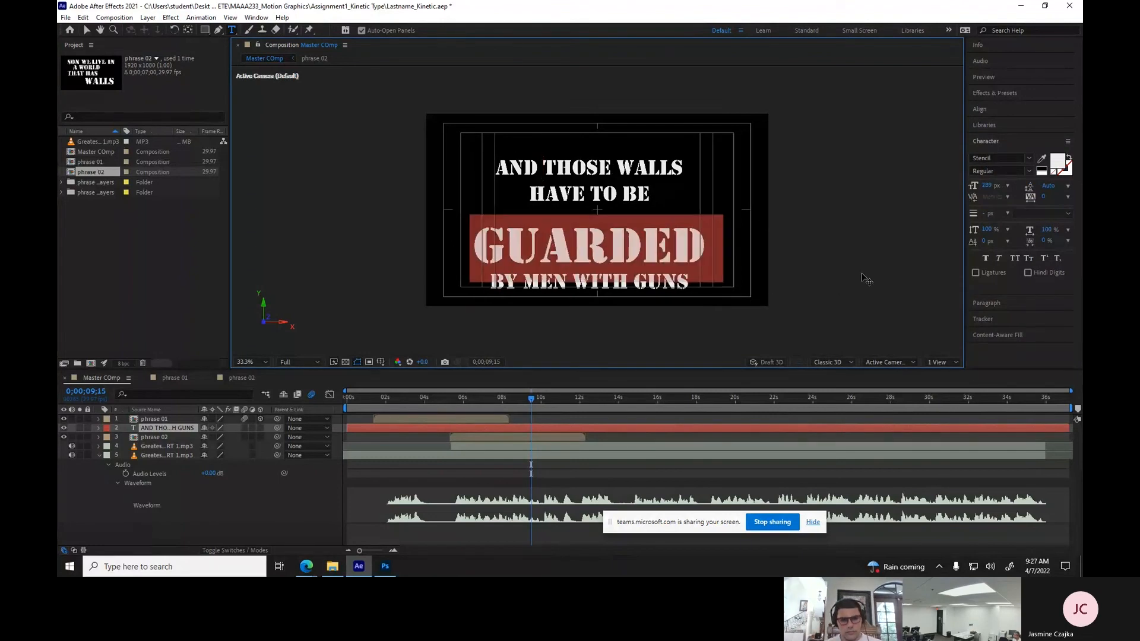
left_click_drag(1047, 186, 1079, 186)
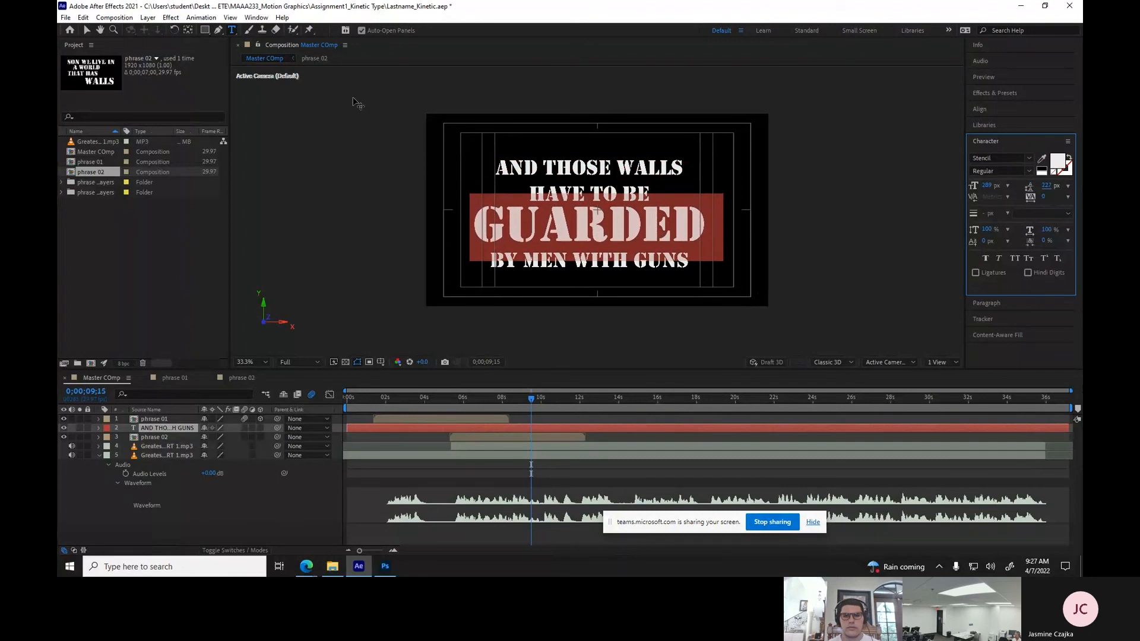
left_click_drag(1047, 185, 1055, 186)
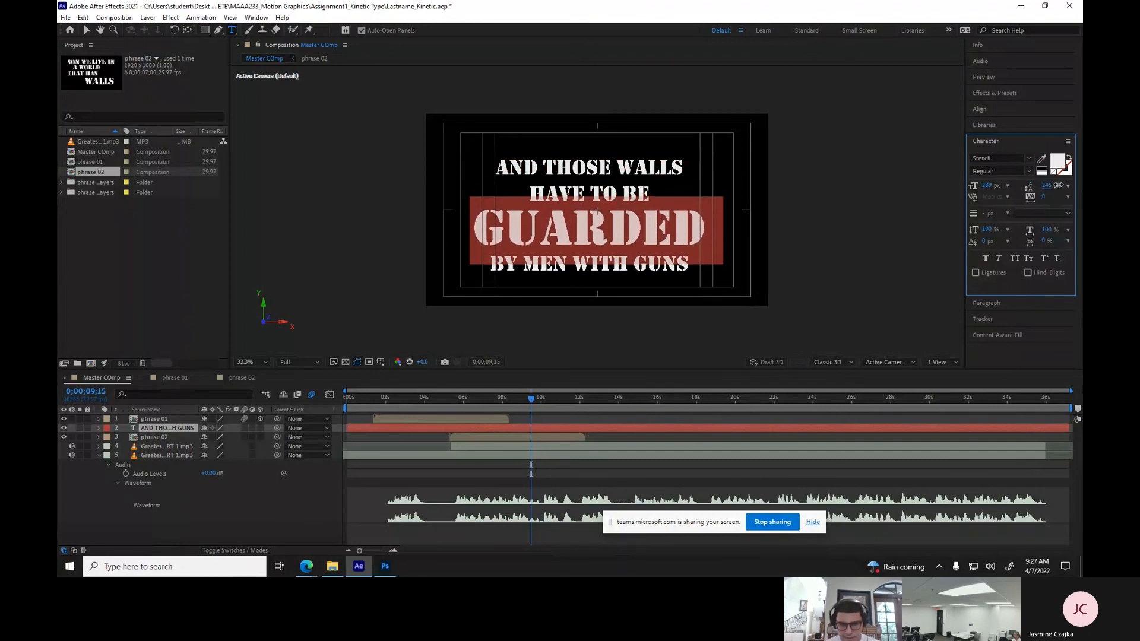
Move the text block slightly upward in the composition frame.
left_click(87, 30)
left_click(585, 224)
left_click_drag(582, 222, 581, 223)
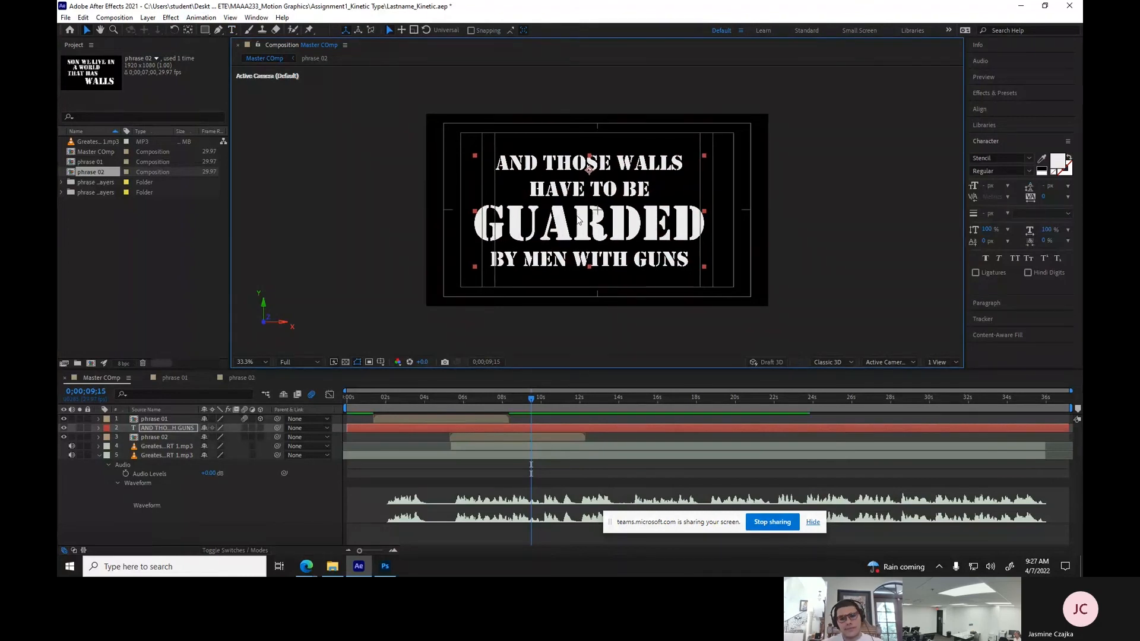
Place the new text layer below phrase 02 and slide its start to just before 0;00;07;12.
left_click(374, 431)
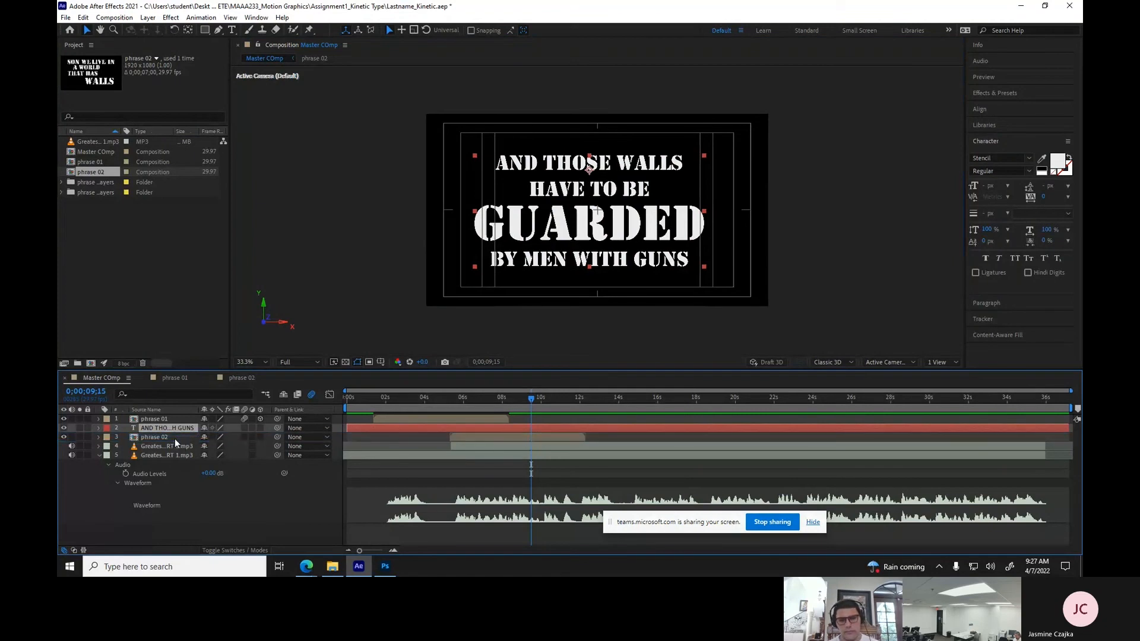
key("ctrl+bracketleft")
left_click_drag(351, 437, 502, 437)
left_click(488, 401)
mouse_move(488, 401)
left_mouse_down()
mouse_move(510, 402)
mouse_move(490, 404)
left_mouse_up()
left_click_drag(505, 442, 491, 442)
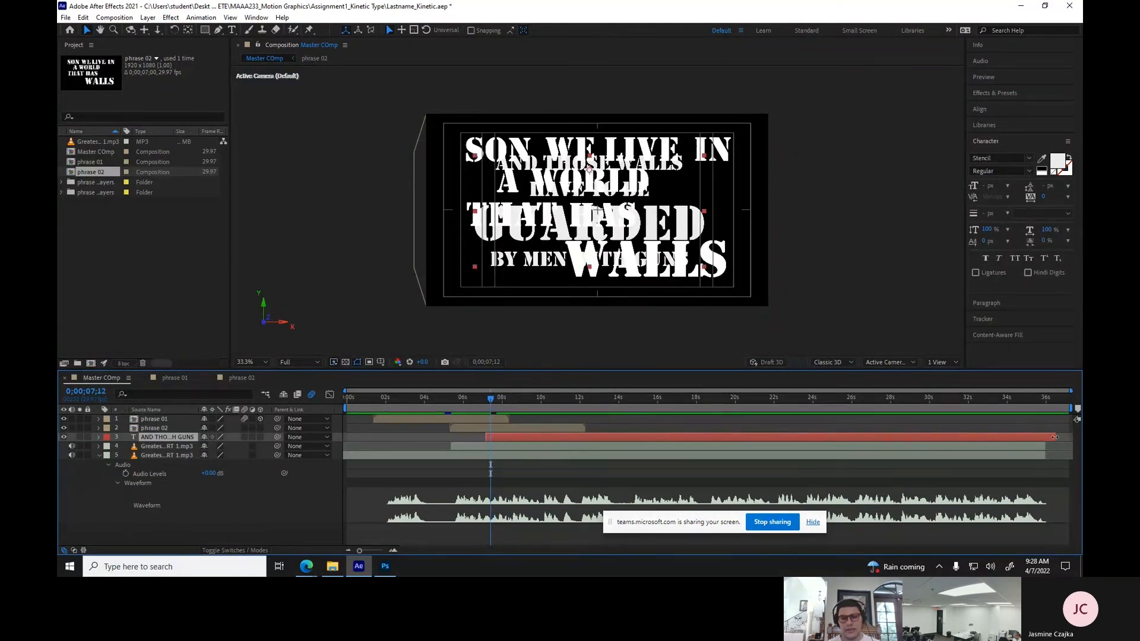
Trim the end of the new text layer to about 12 seconds and of the phrase 02 layer to about 8.5 seconds.
left_click(1059, 444)
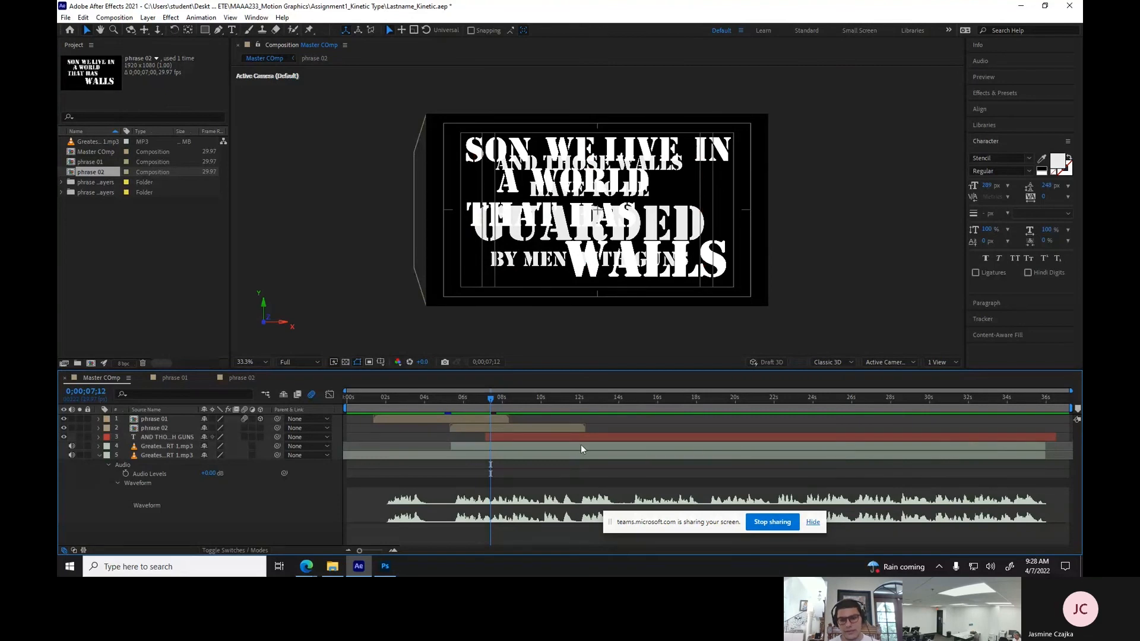
left_click(1036, 439)
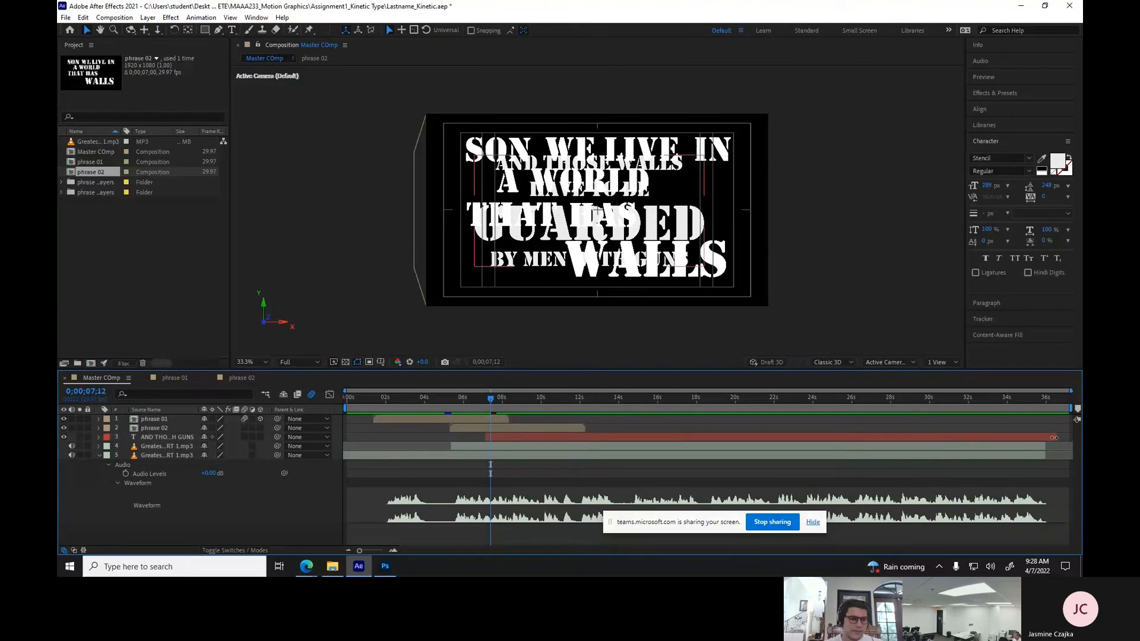
left_click_drag(1053, 437, 590, 437)
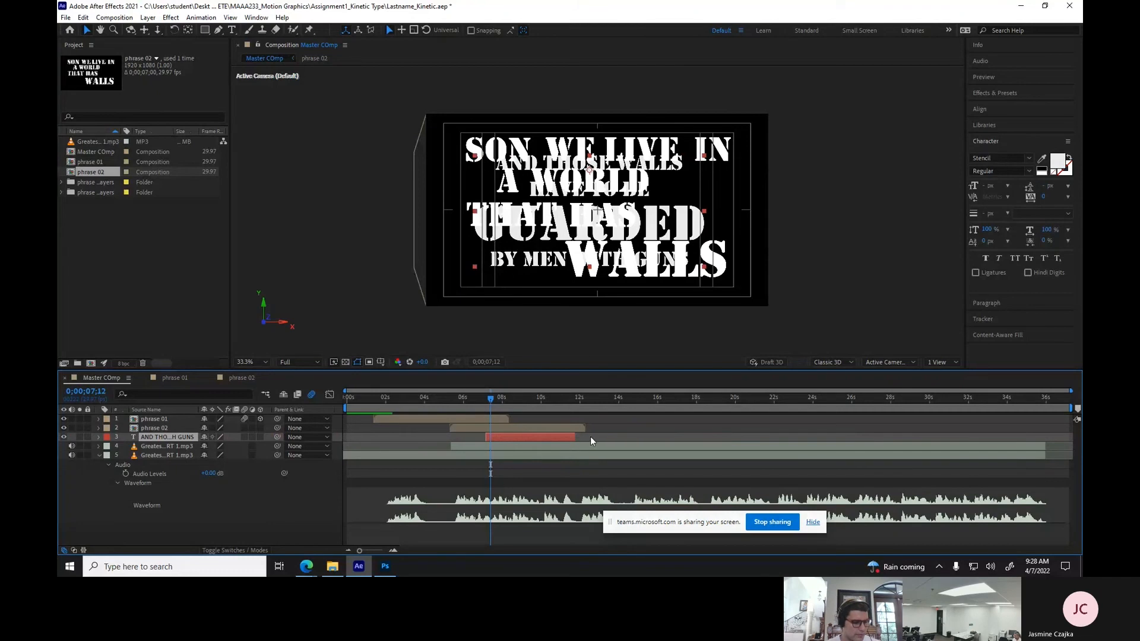
left_click(509, 426)
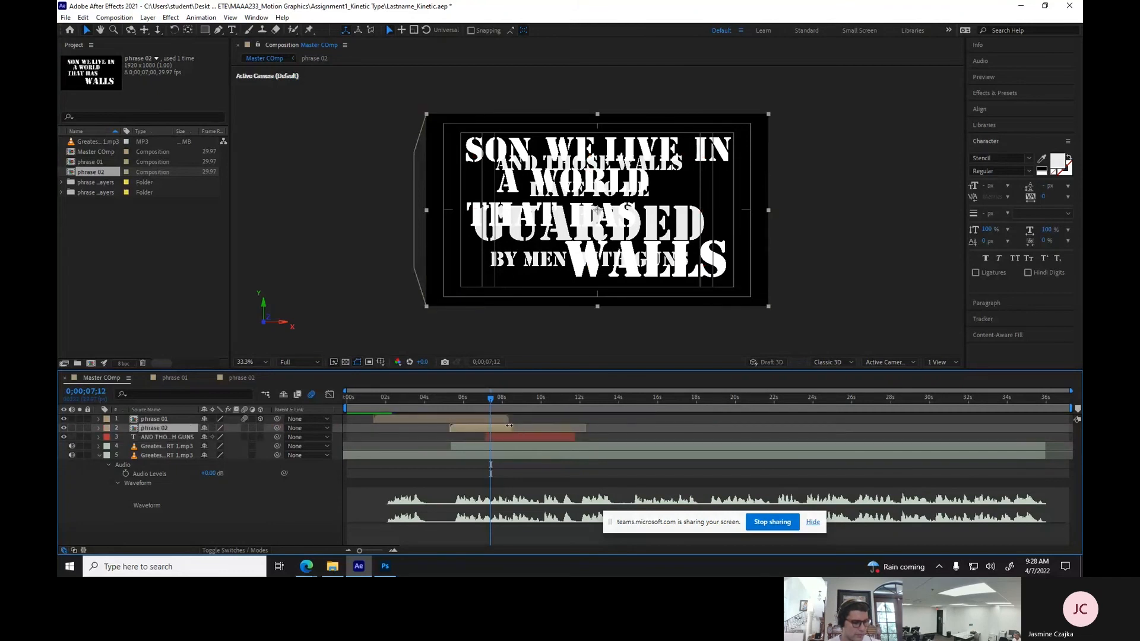
Trim the end of the phrase 01 layer to just before 0;00;07;12.
left_click(505, 419)
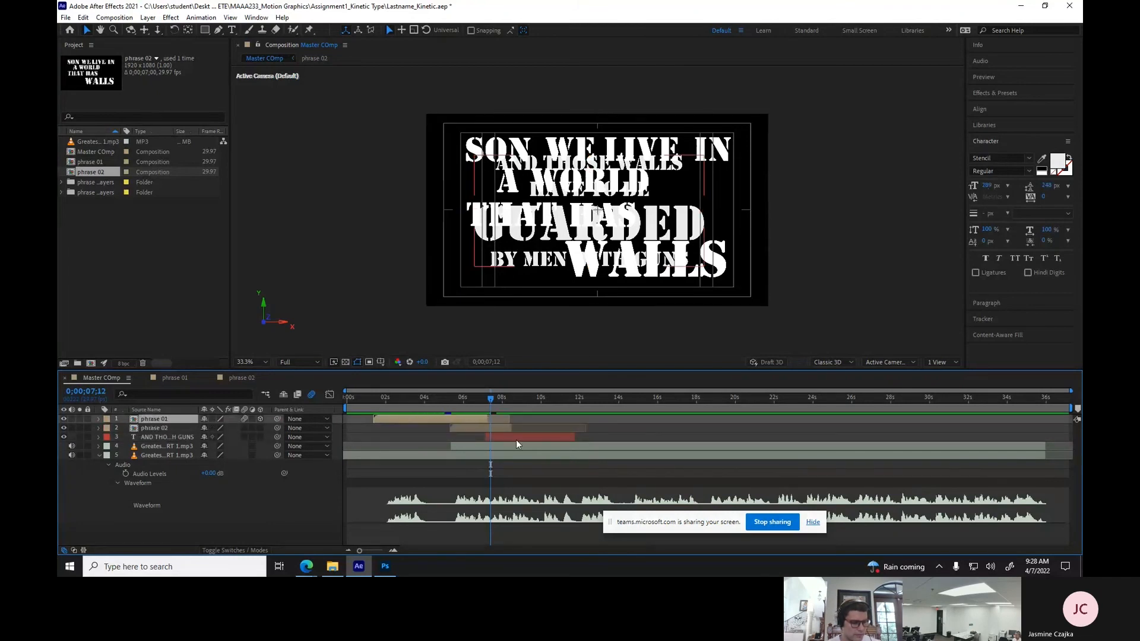
left_click(494, 399)
left_click(497, 399)
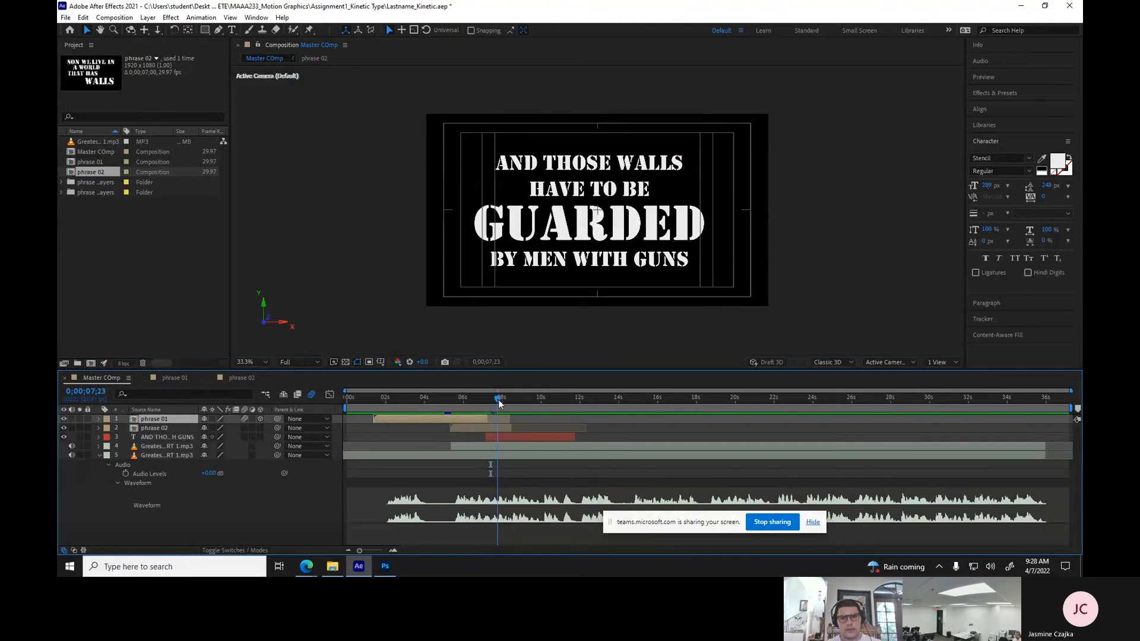
left_click(486, 437)
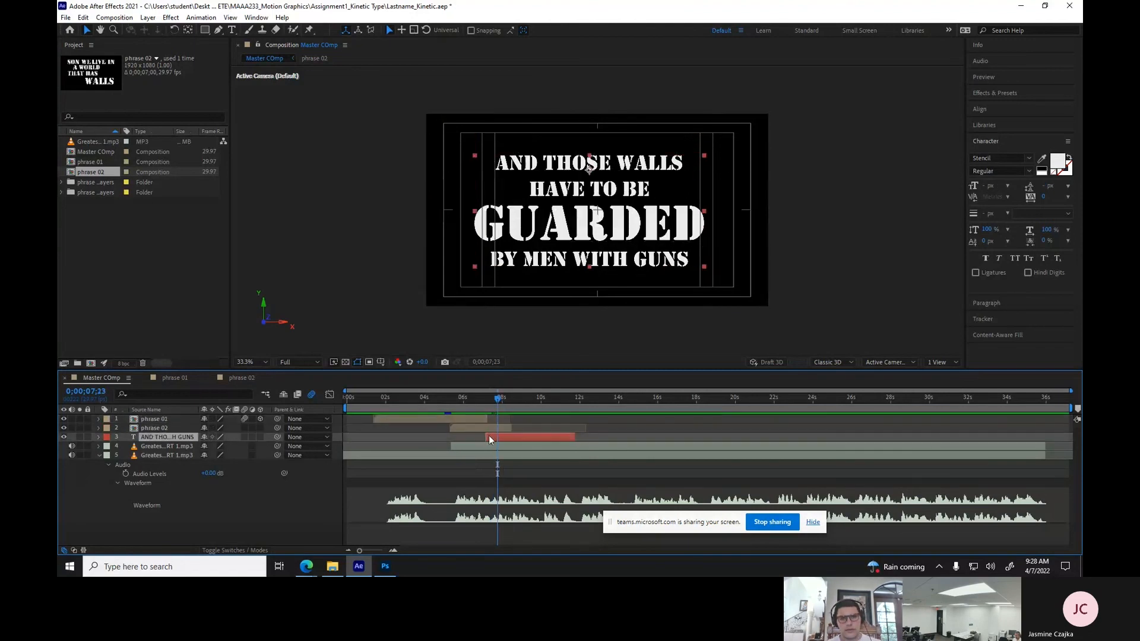
Move phrase 02's opacity fade-out keyframes earlier so the layer is already fading at 0;00;07;09.
left_click_drag(499, 399, 492, 406)
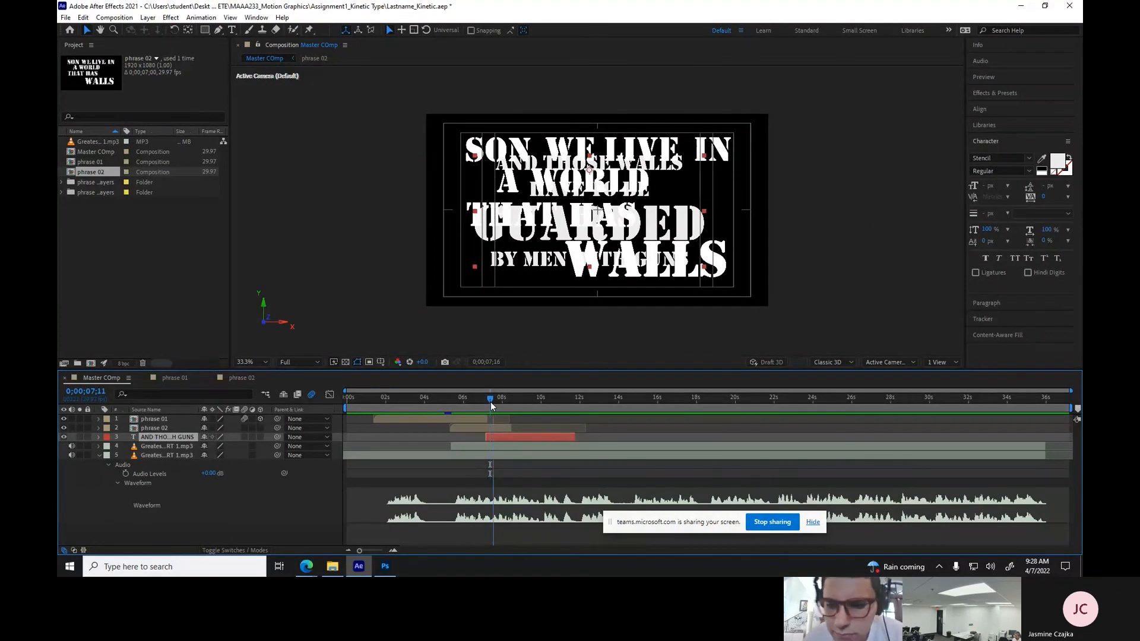
left_click_drag(491, 406, 491, 406)
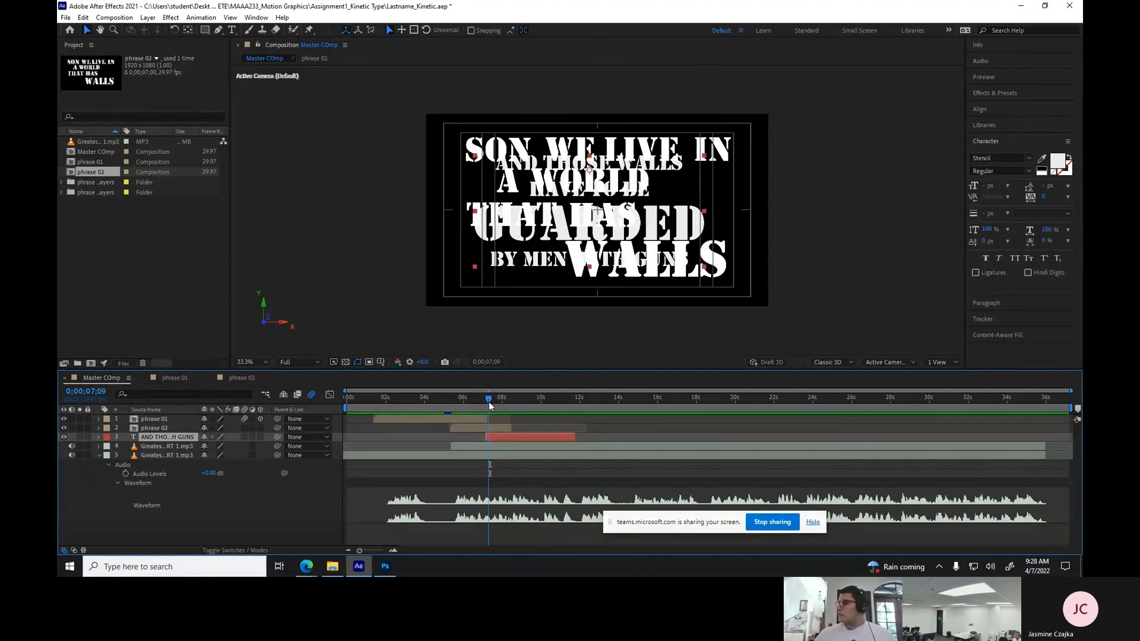
left_click(151, 428)
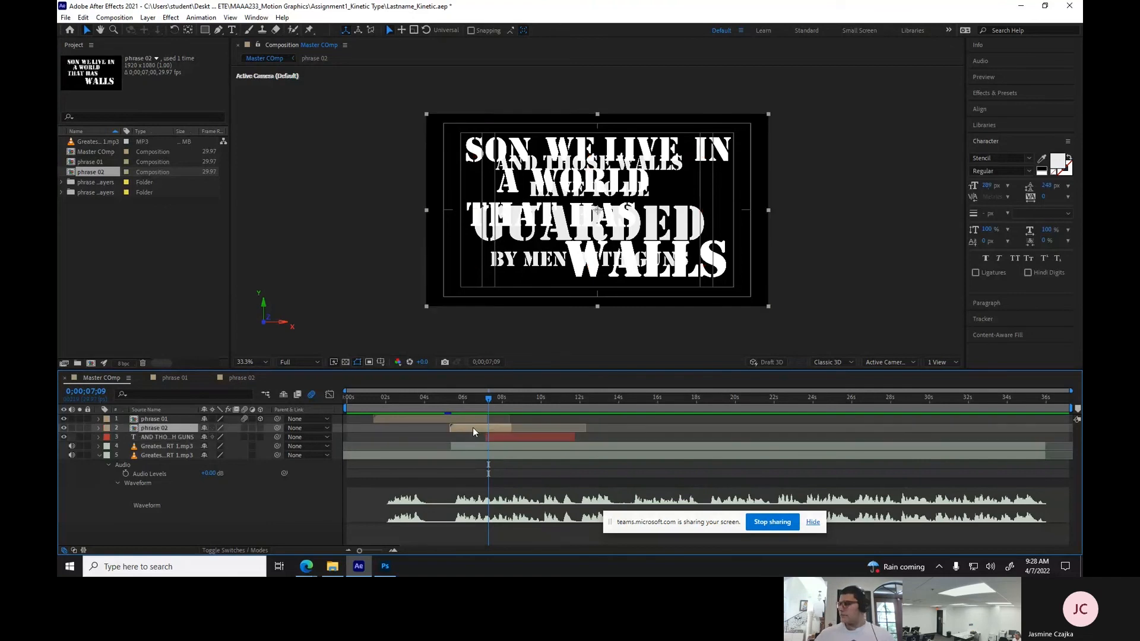
left_click(99, 429)
left_click(490, 483)
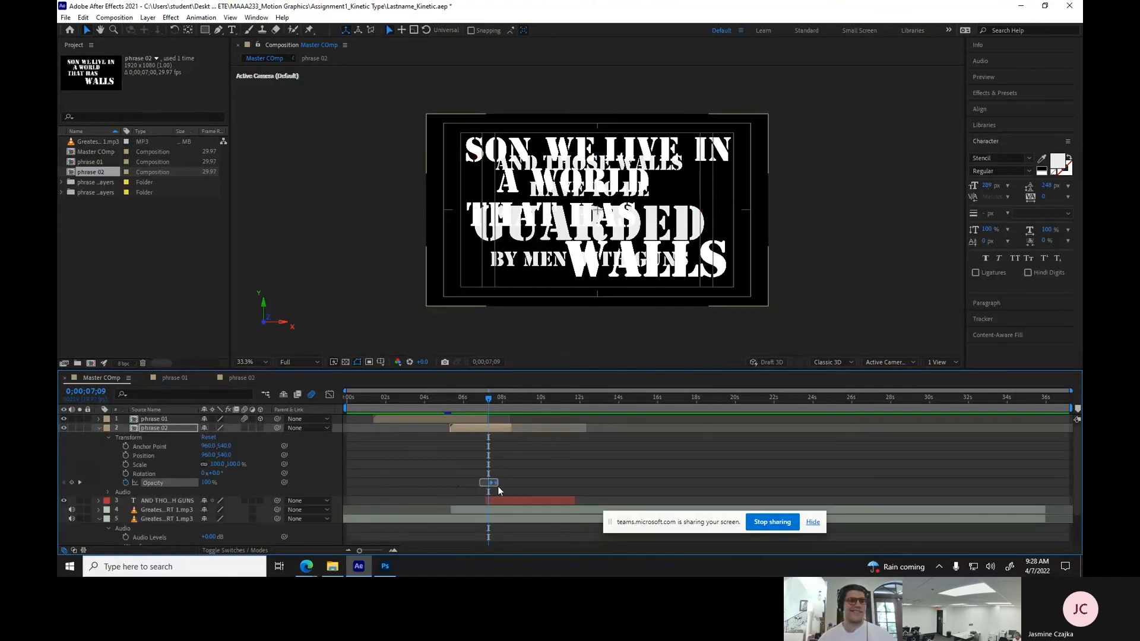
left_click_drag(495, 488, 487, 485)
left_click(478, 491)
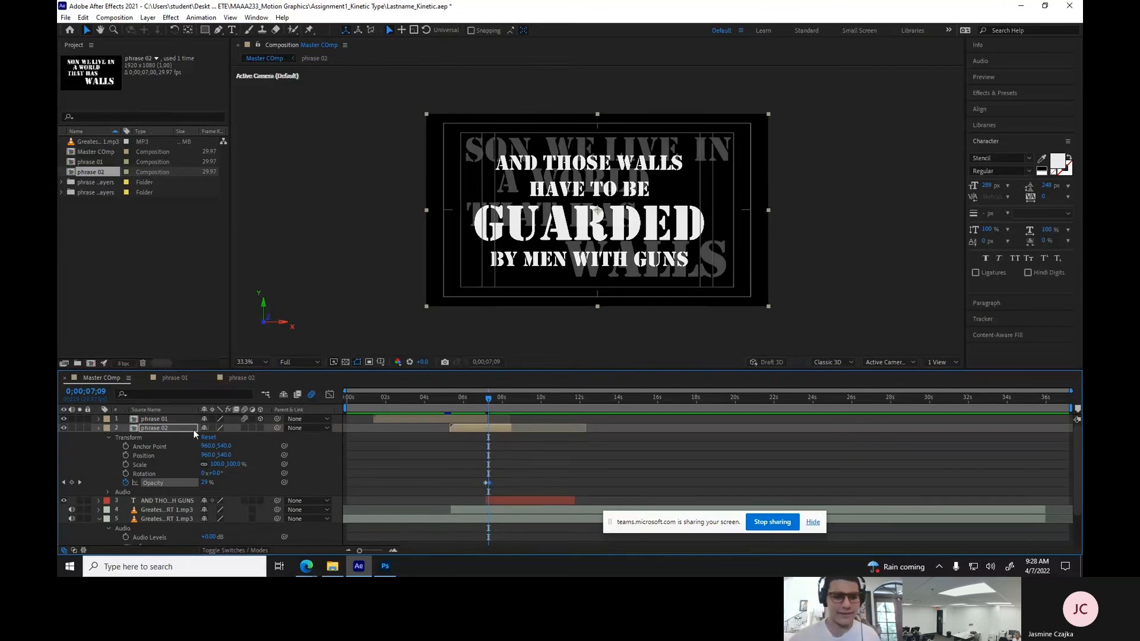
left_click(99, 428)
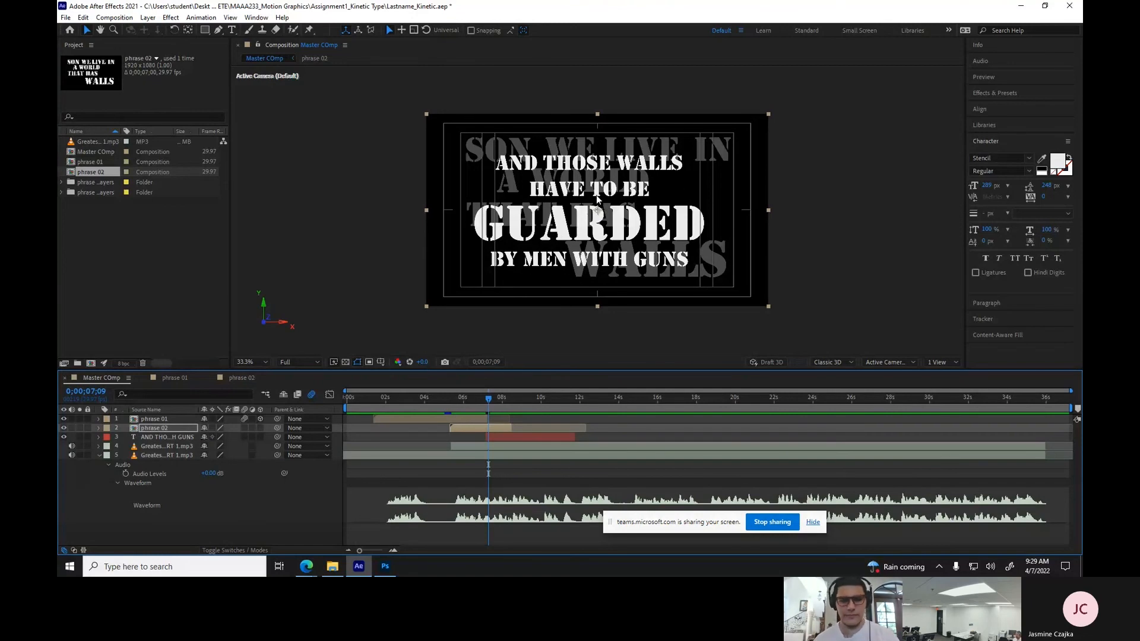
left_click(113, 436)
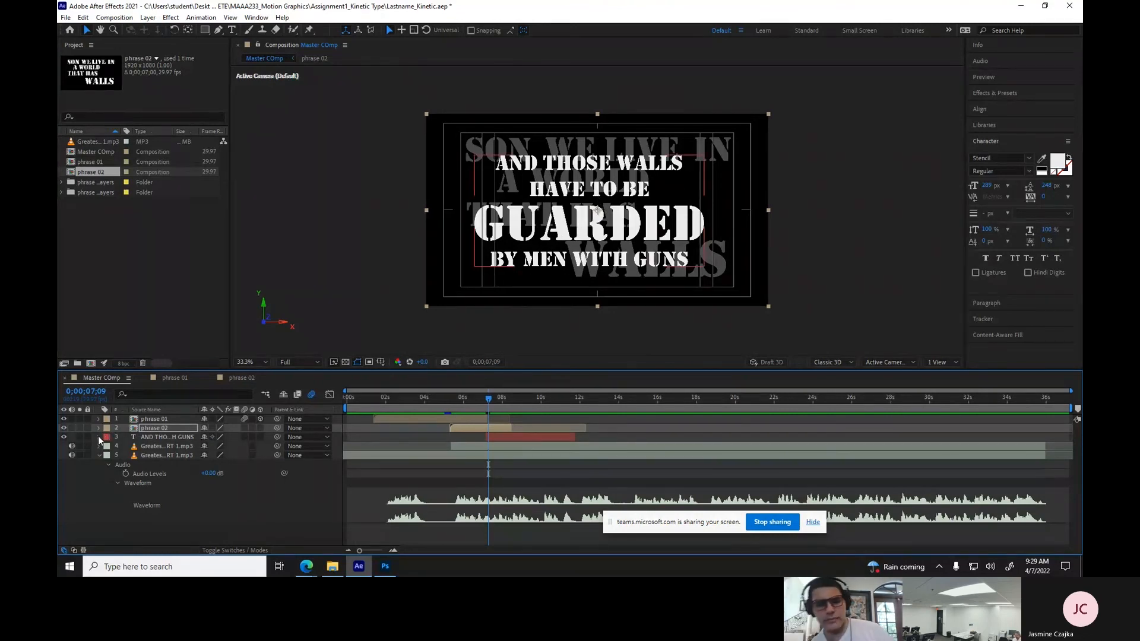
left_click(100, 437)
left_click(107, 447)
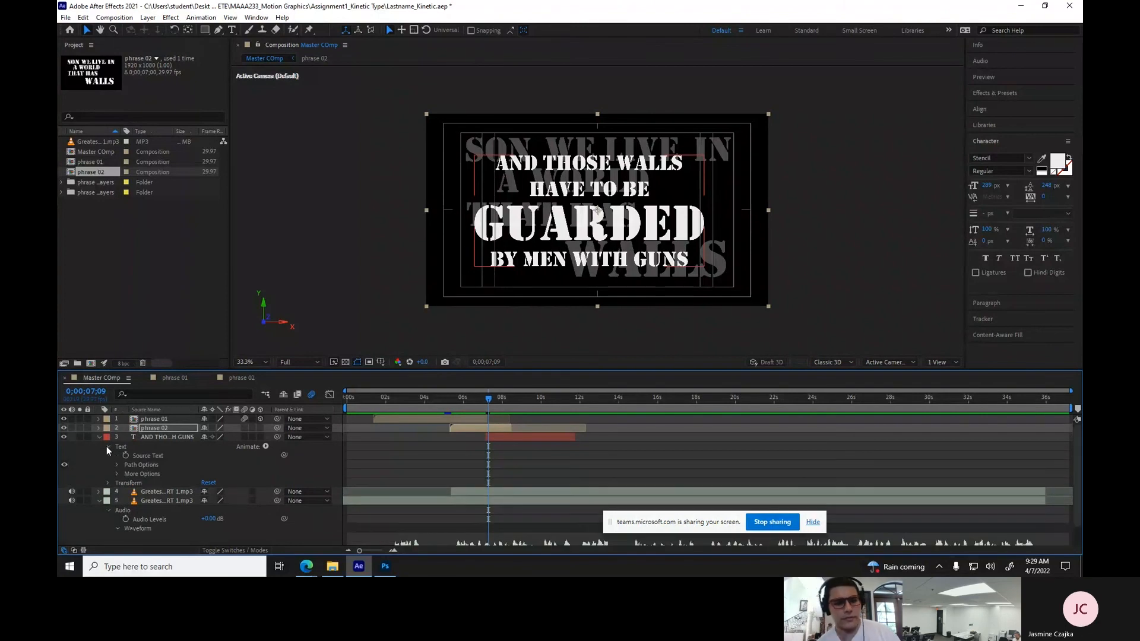
left_click(117, 474)
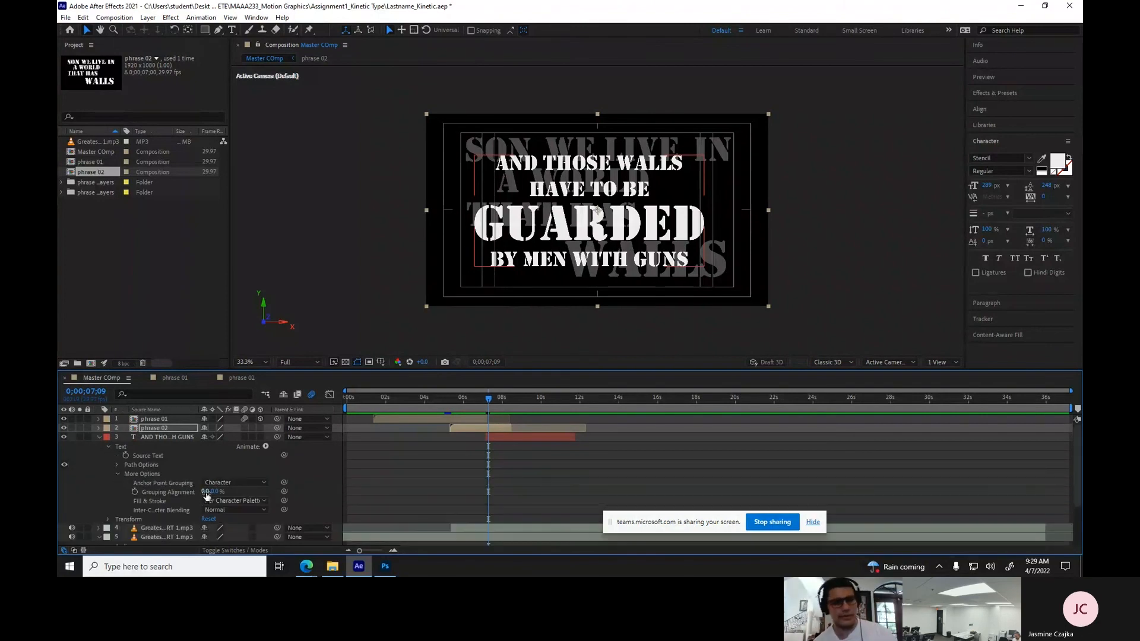
left_click_drag(213, 495, 314, 488)
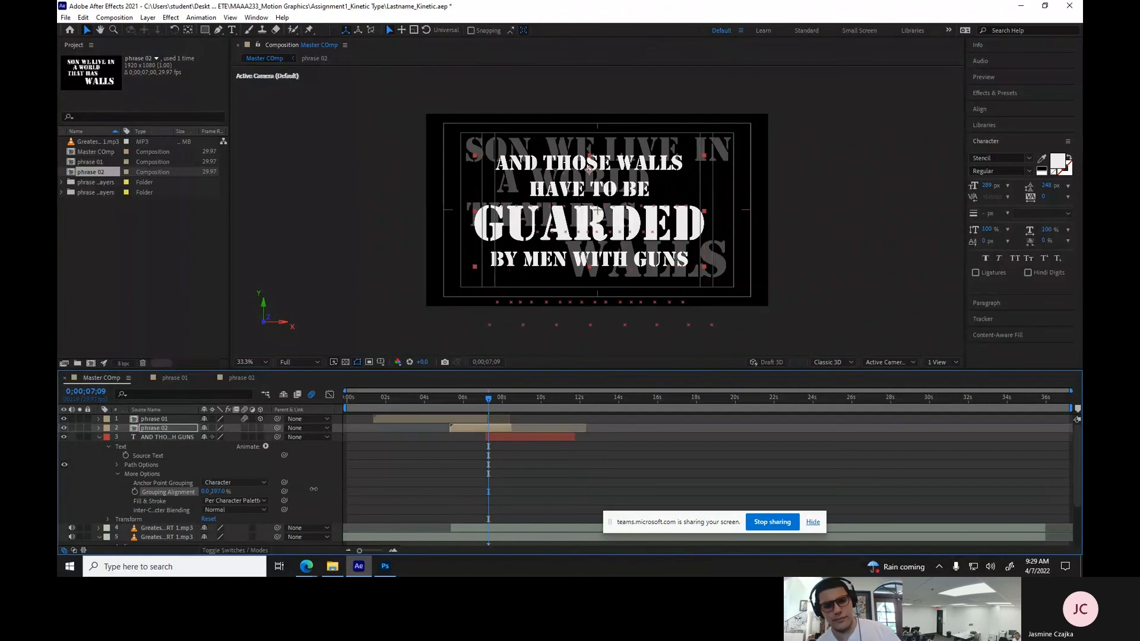
key("ctrl+z")
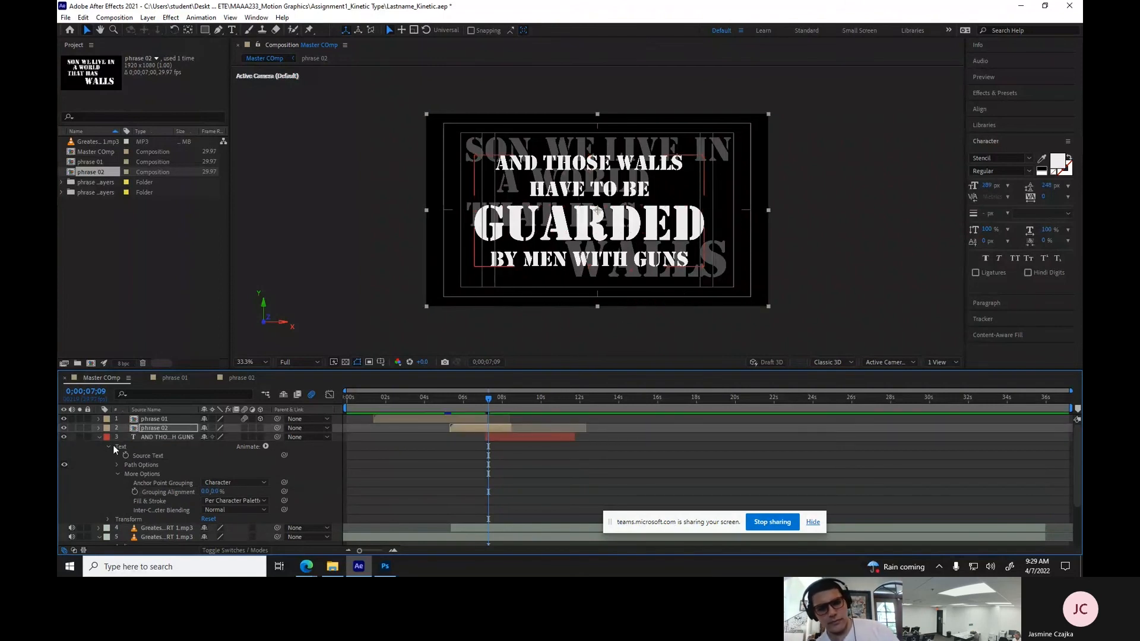
left_click(99, 437)
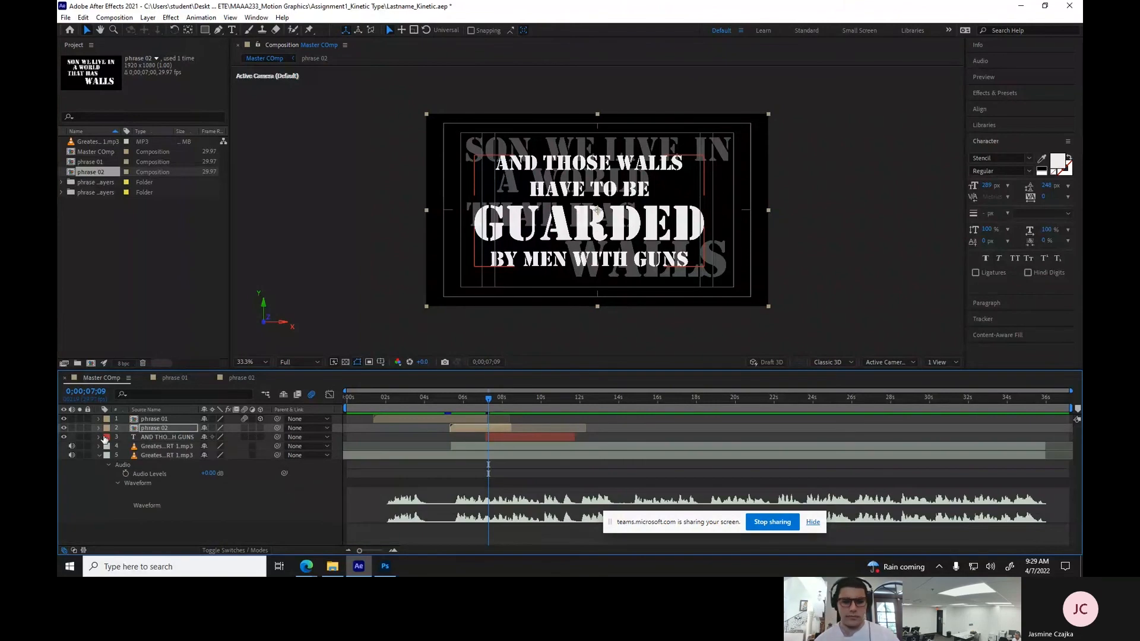
Apply the Typewriter text animate-in preset to the "AND THOSE WALLS" text layer, starting at 0;00;07;09.
left_click(516, 439)
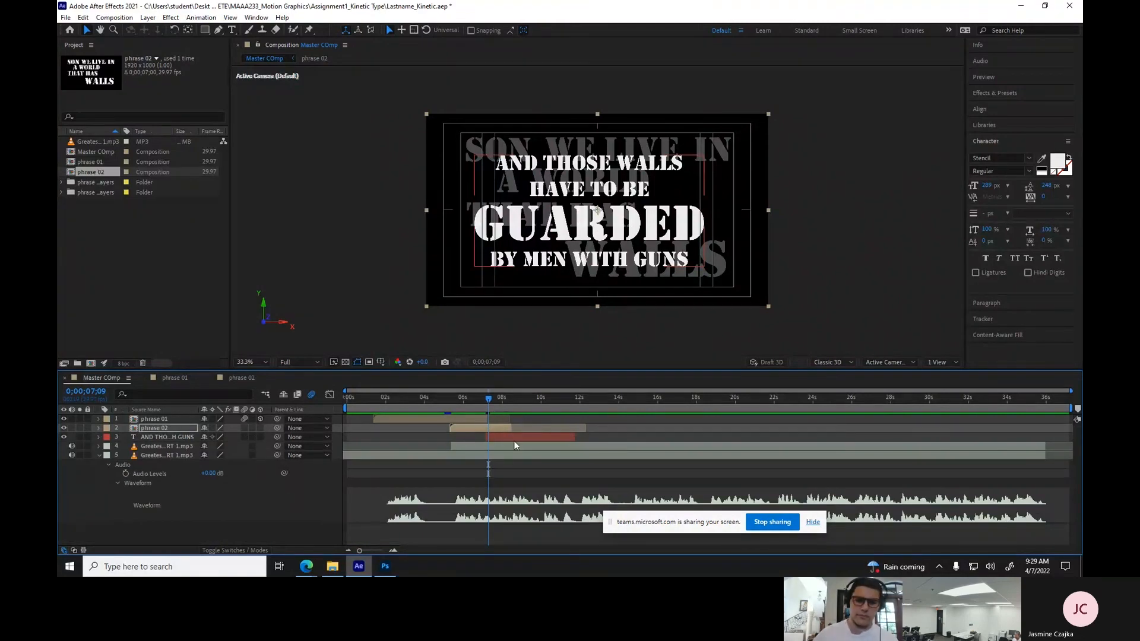
left_click(99, 437)
left_click(979, 95)
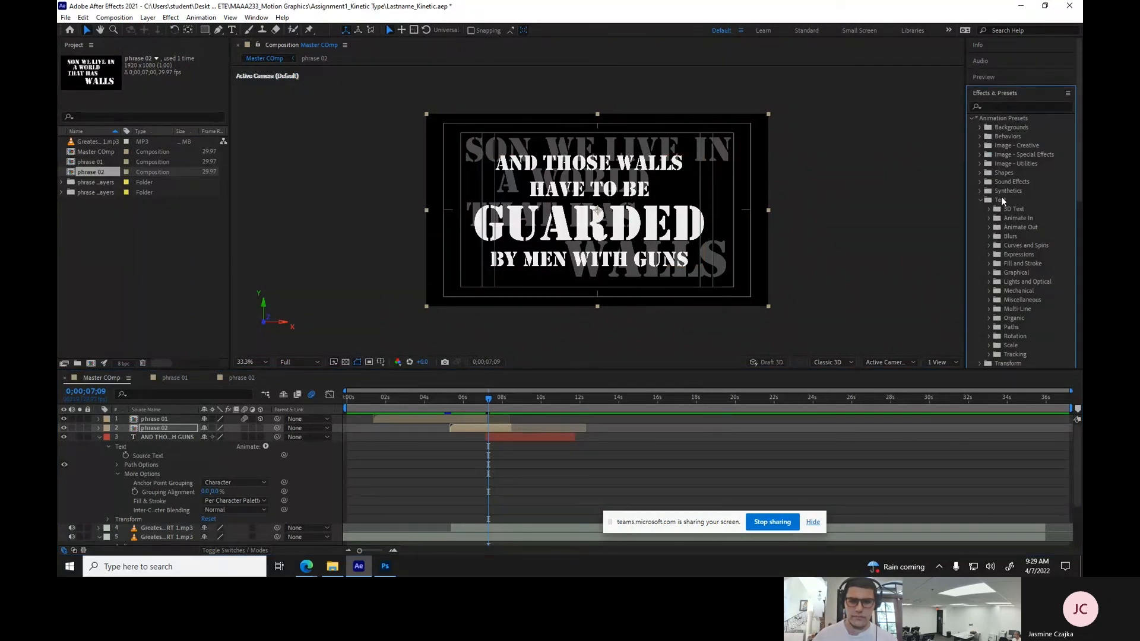
left_click(988, 219)
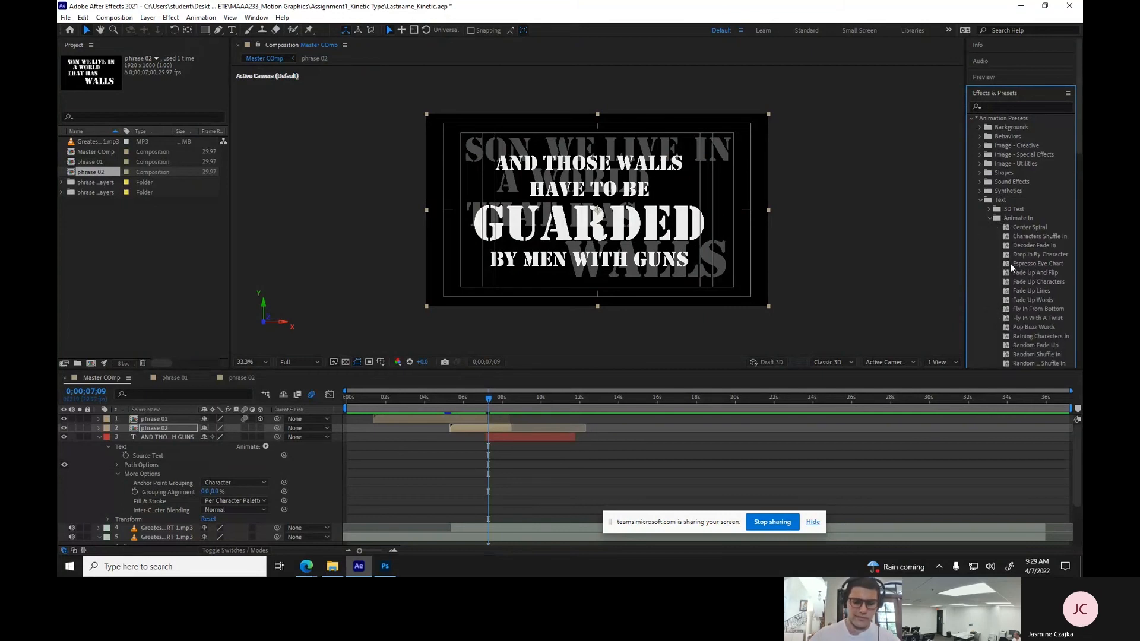
scroll(1003, 269, "down", 5)
left_click(1006, 285)
left_click_drag(1006, 289, 502, 440)
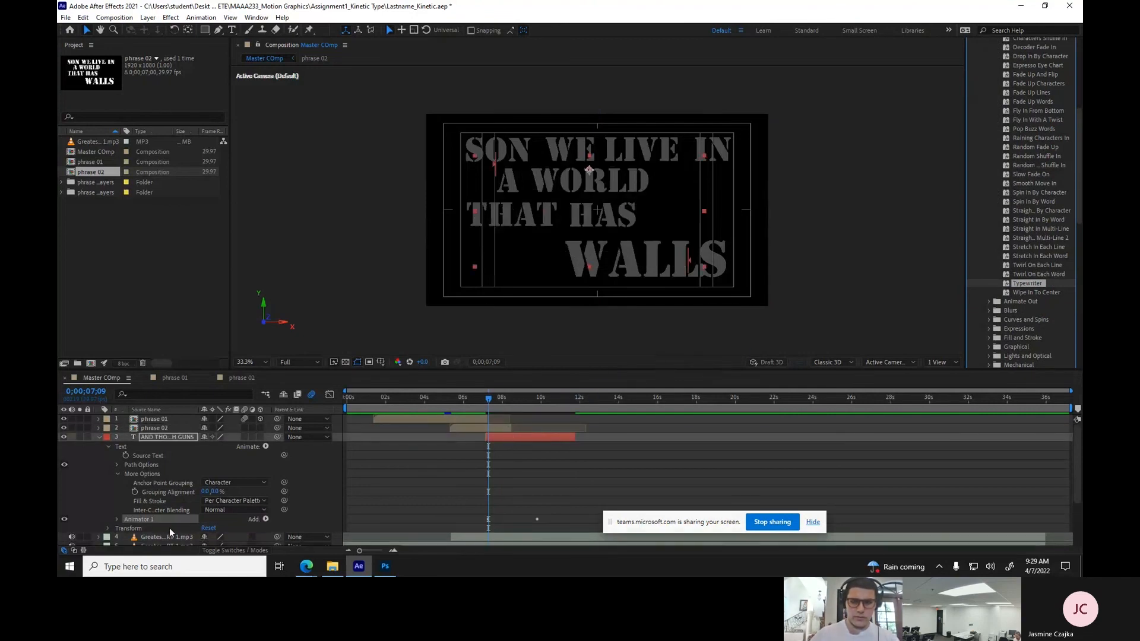
Shift the typewriter animator's final Start keyframe slightly earlier, to about 9.5 seconds, and play it back against the dialogue.
left_click(116, 518)
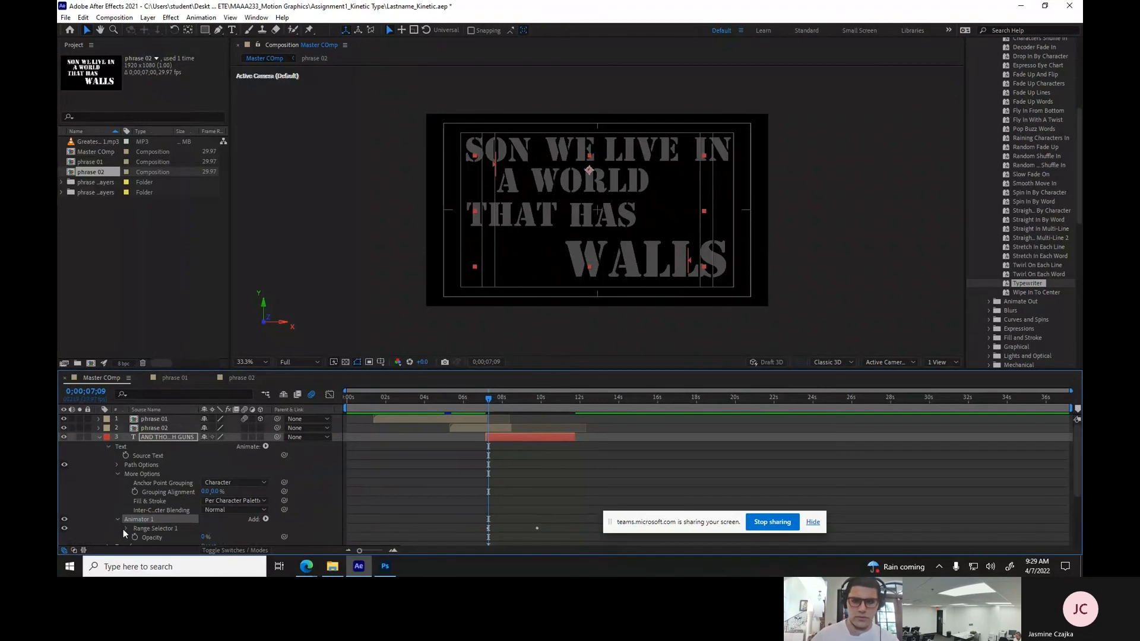
left_click(127, 528)
scroll(127, 529, "down", 3)
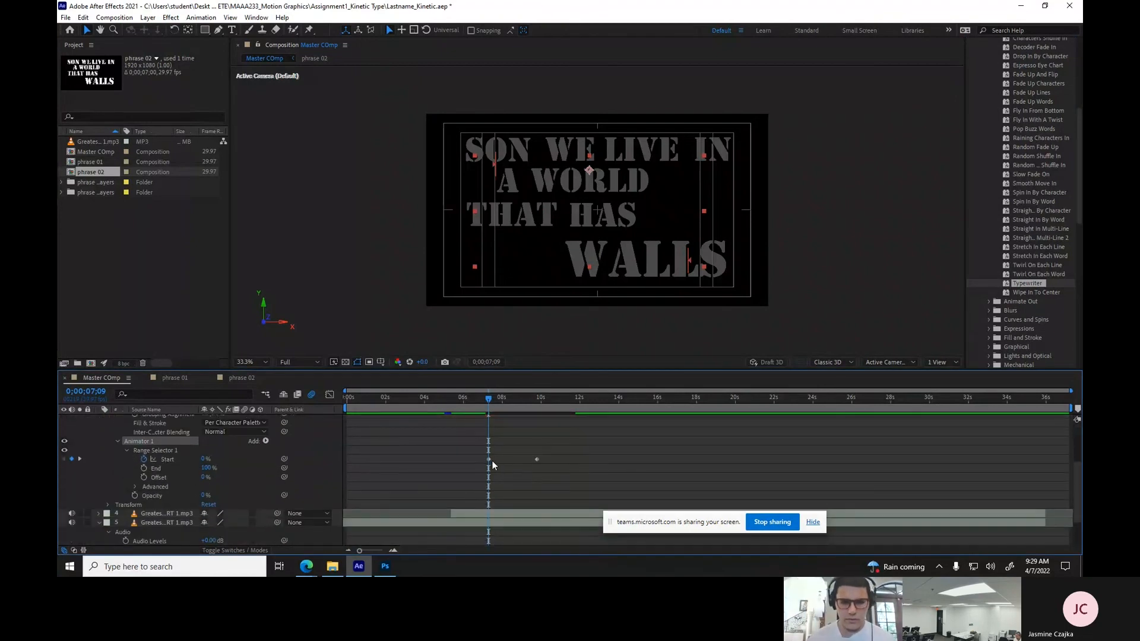
key("space")
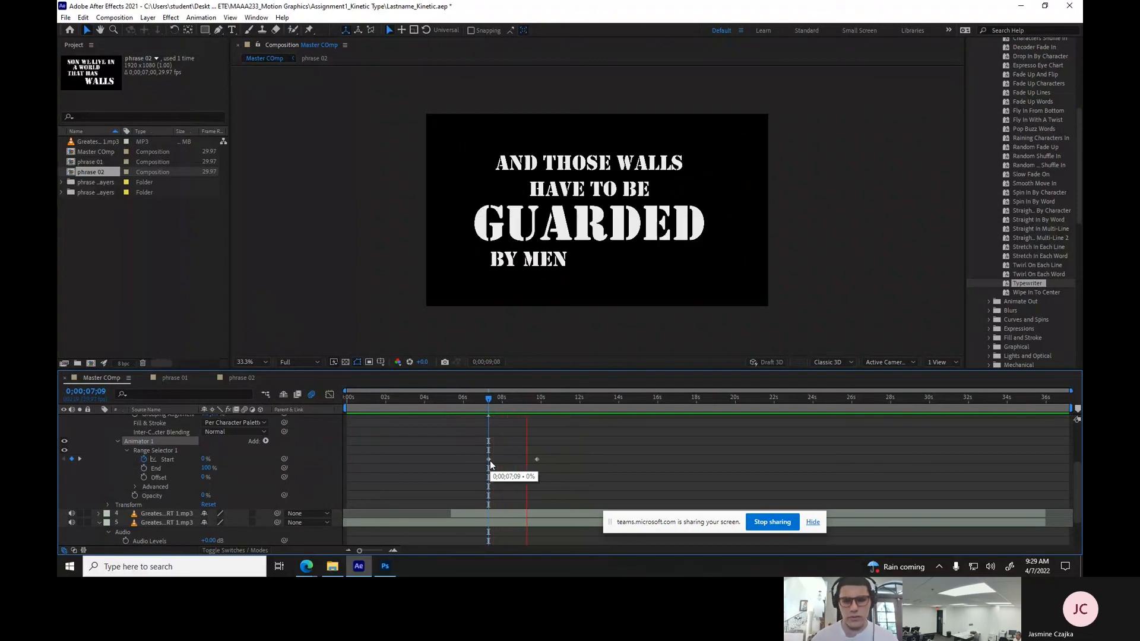
key("space")
left_click_drag(537, 460, 533, 460)
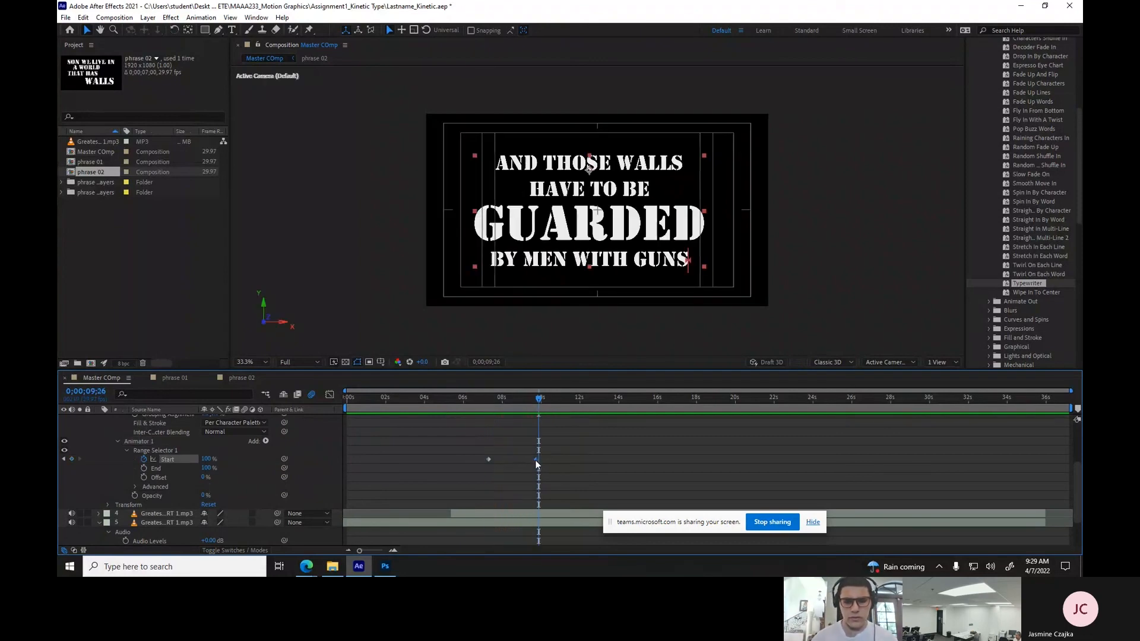
left_click_drag(507, 401, 469, 406)
key("space")
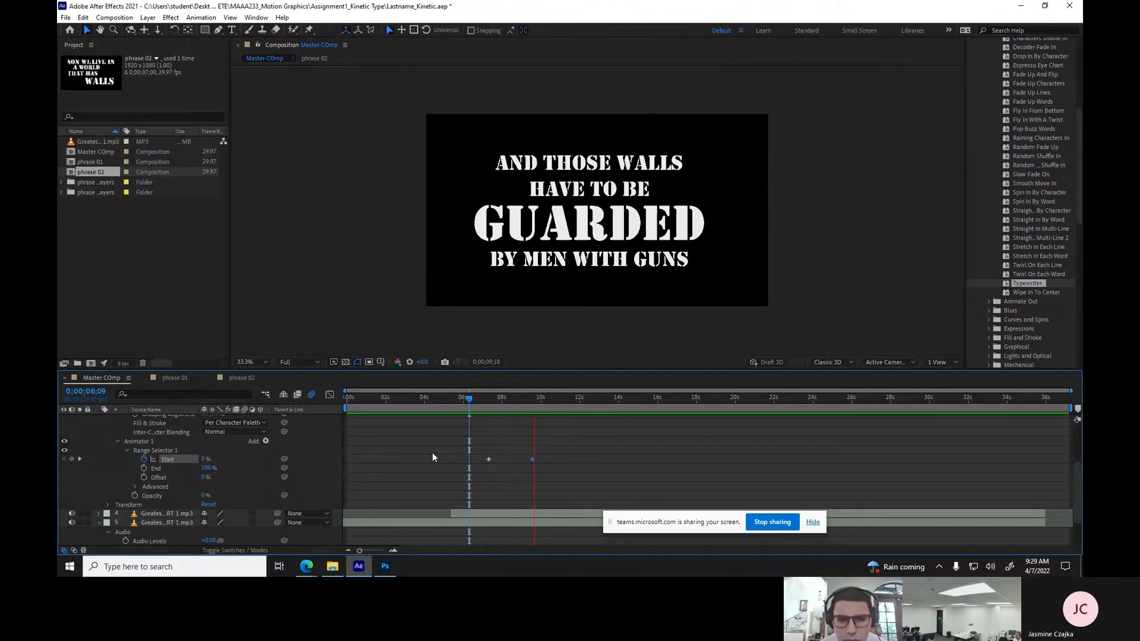
key("space")
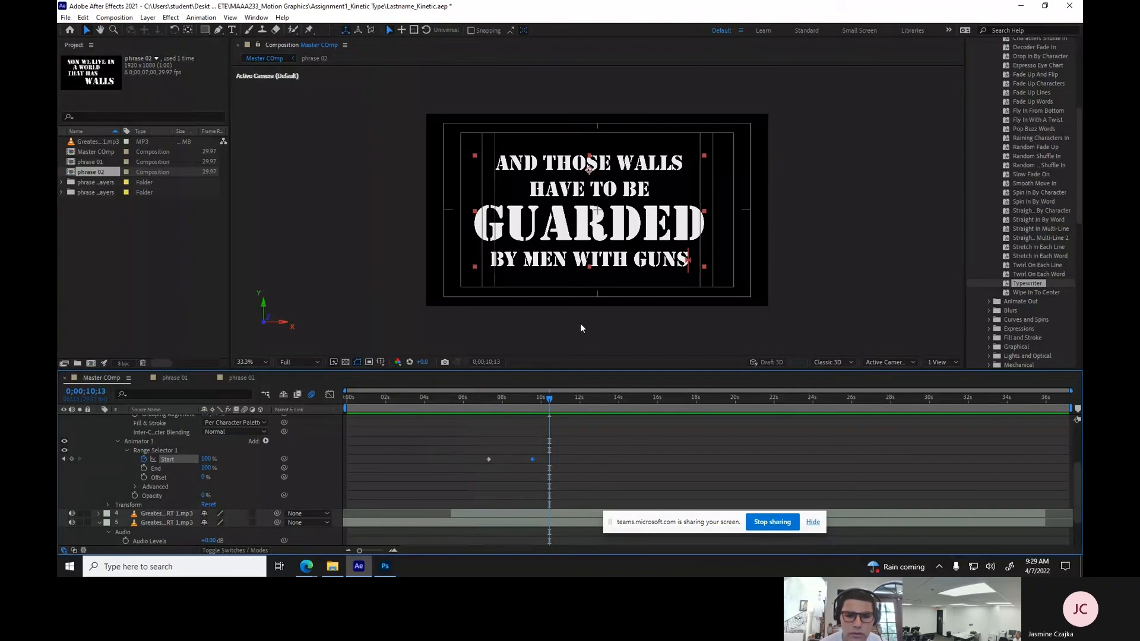
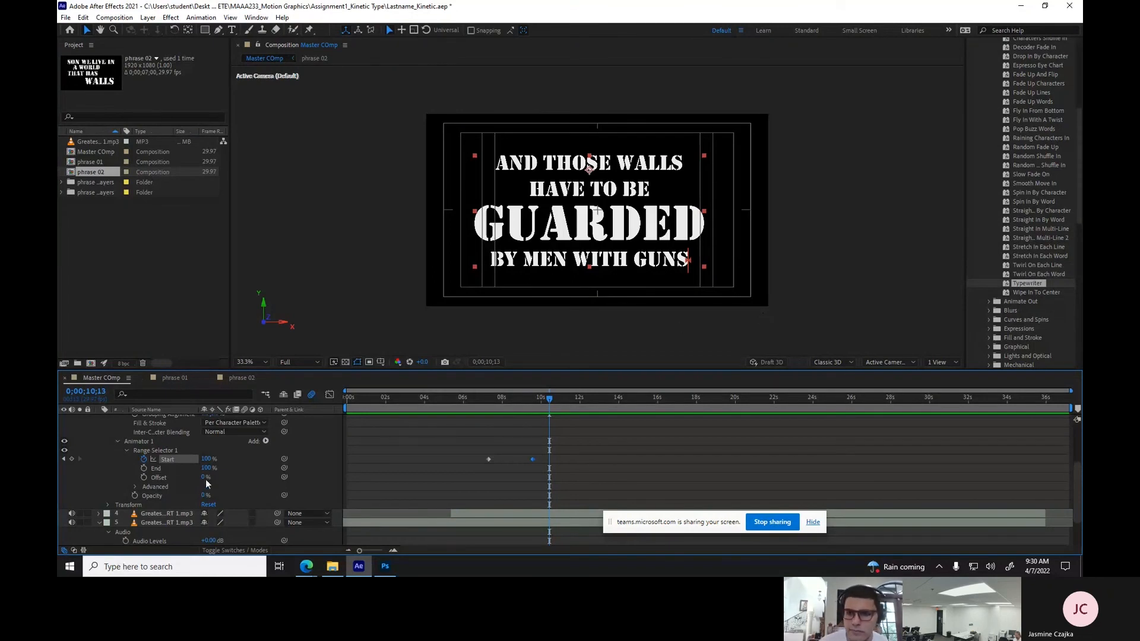
Bring the final Start keyframe forward again to about 9.3 seconds and preview the phrase from about 0;00;07;01.
left_click(488, 398)
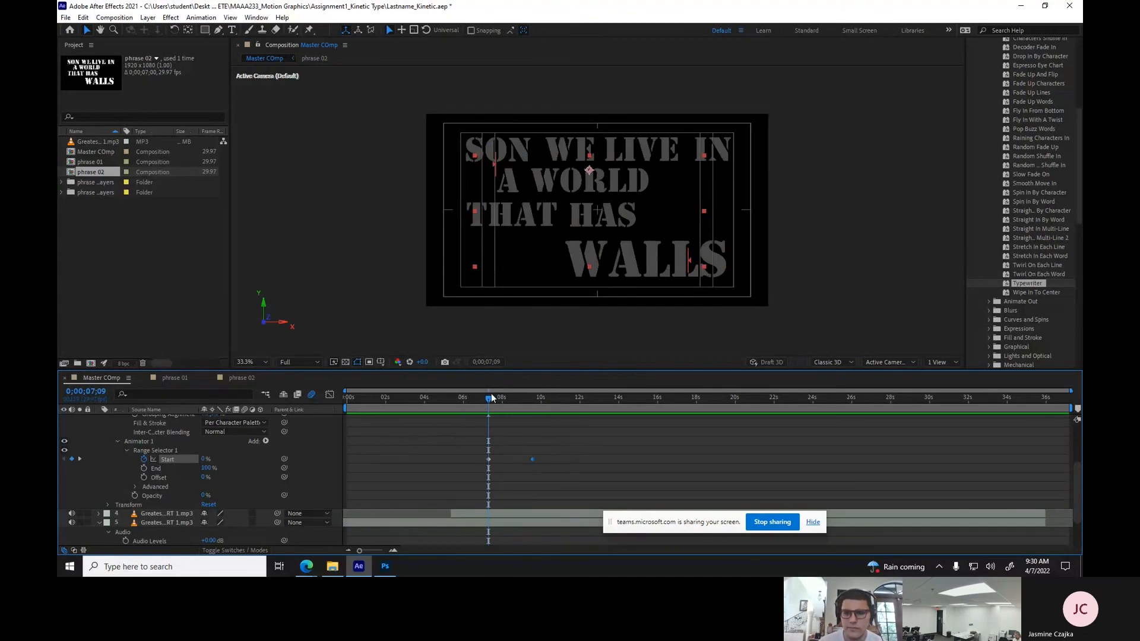
left_click_drag(486, 398, 501, 402)
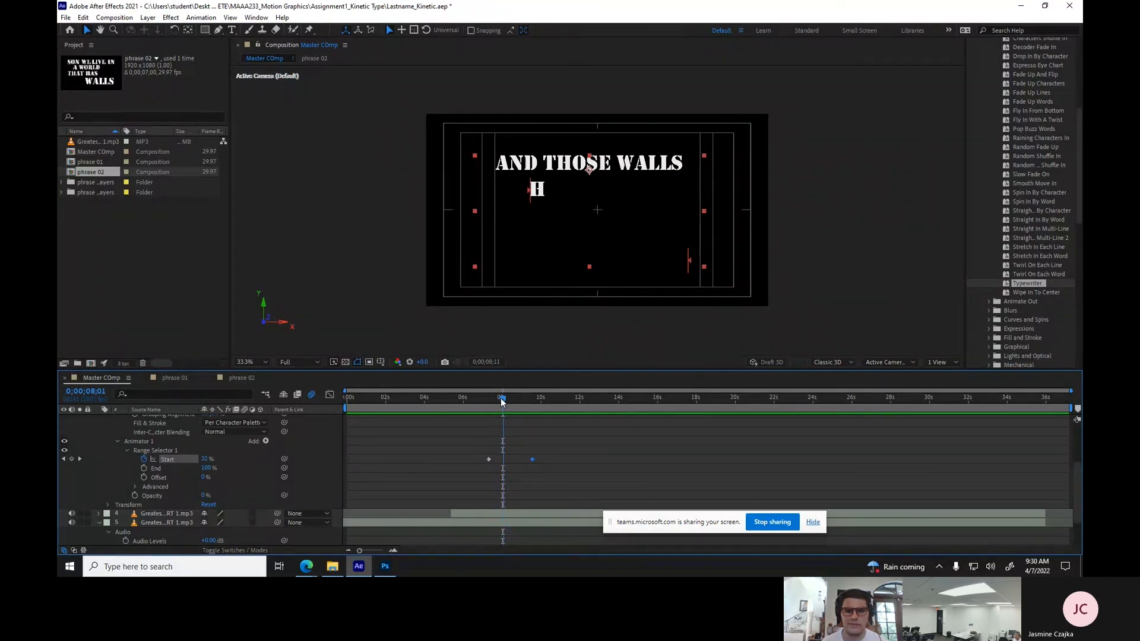
left_click_drag(532, 459, 528, 459)
left_click_drag(508, 402, 485, 396)
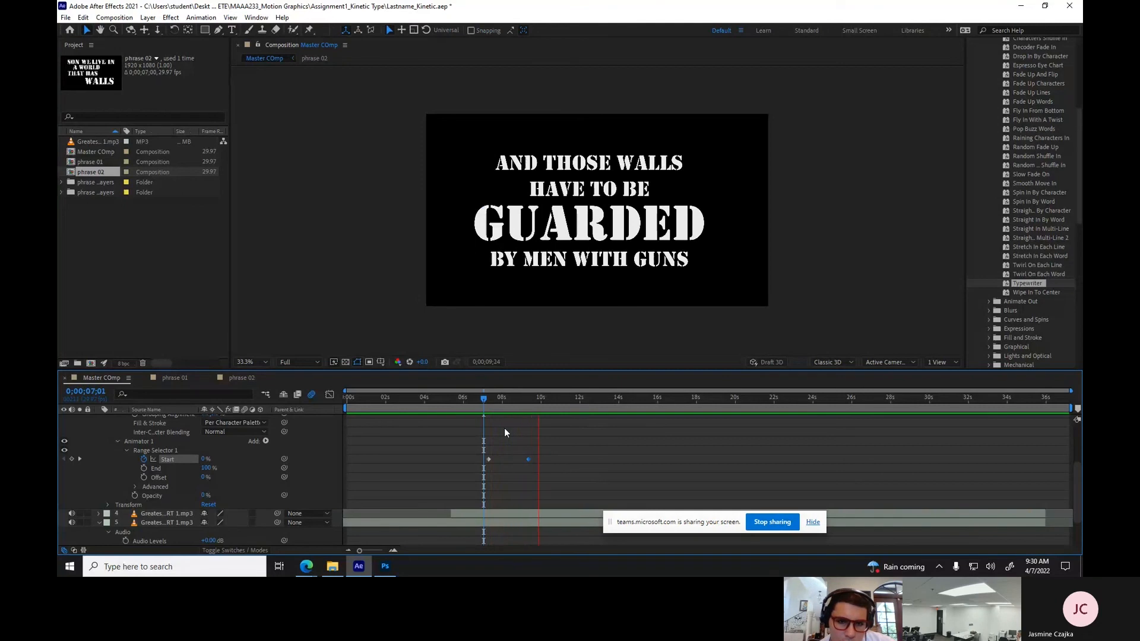
key("space")
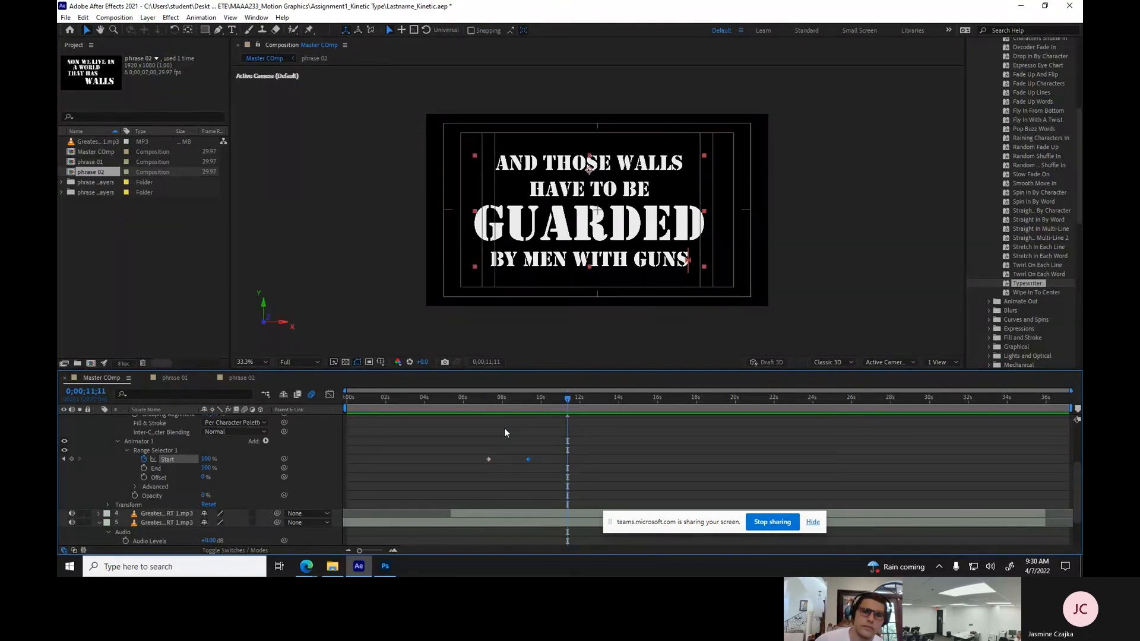
Add a Start keyframe at 0;00;08;19 that advances the typed text to "BY M", preview the timing, and collapse the layer's properties.
left_click(509, 398)
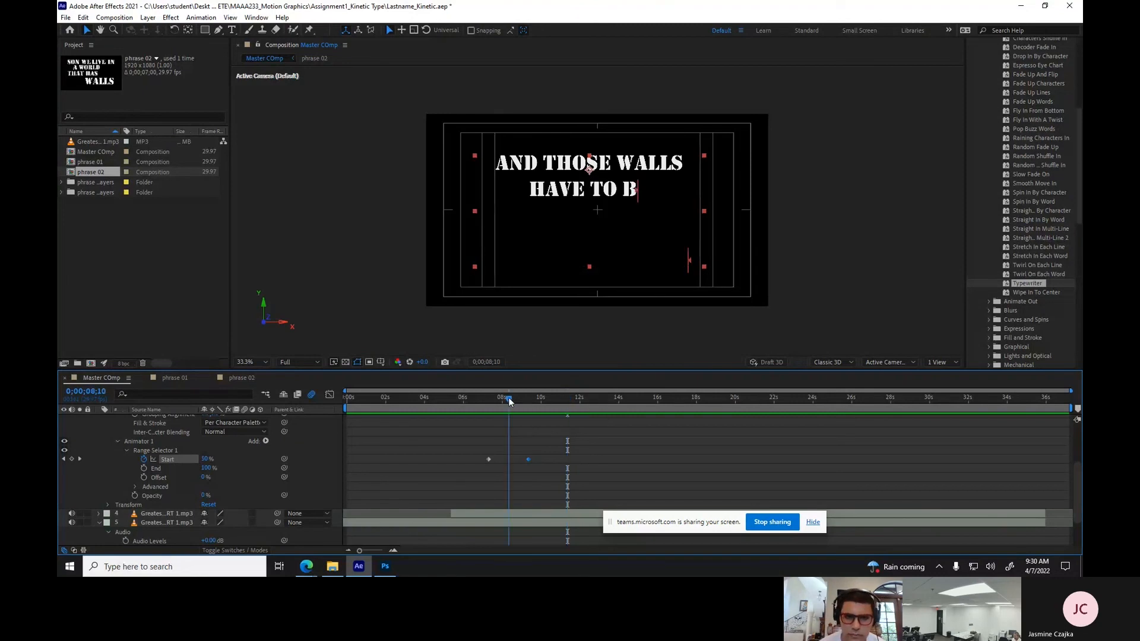
left_click_drag(509, 401, 514, 402)
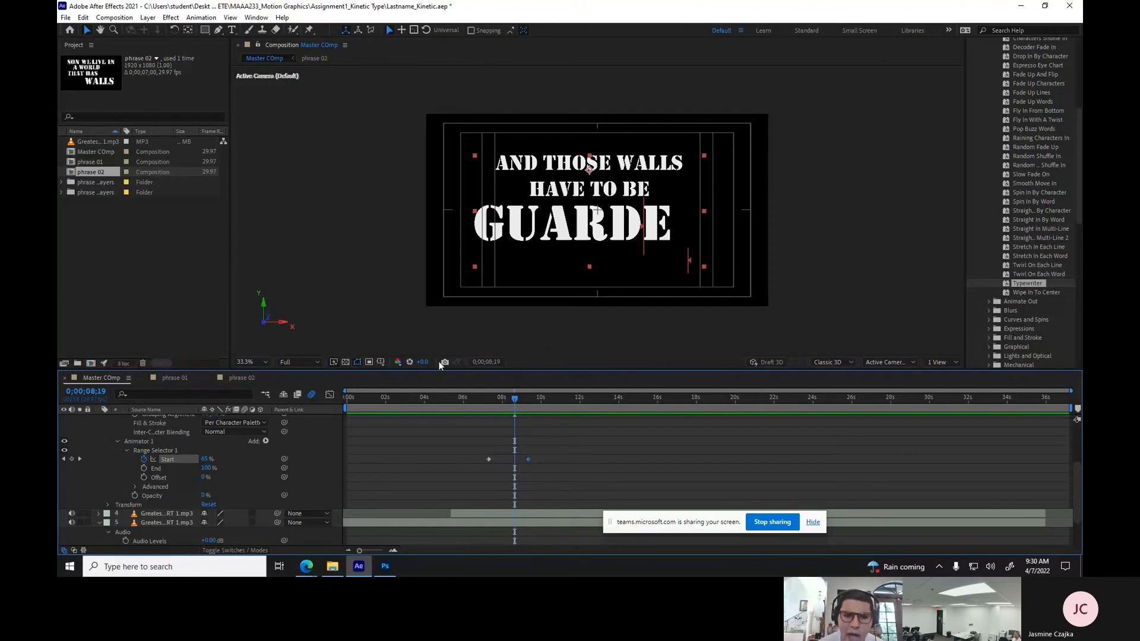
left_click_drag(205, 458, 209, 459)
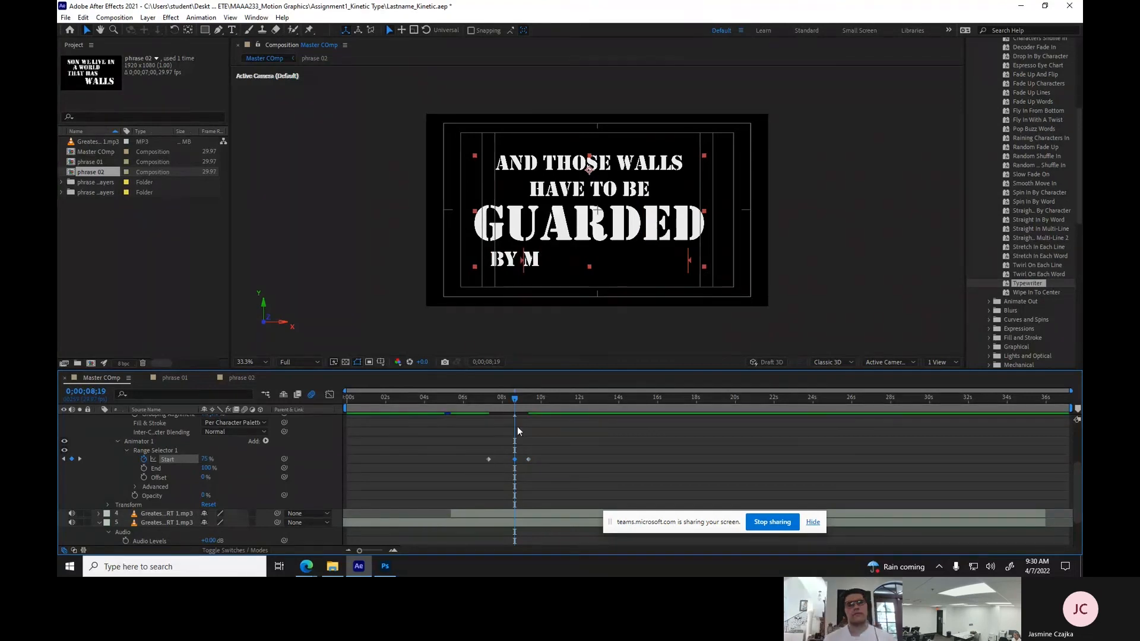
left_click_drag(514, 400, 481, 399)
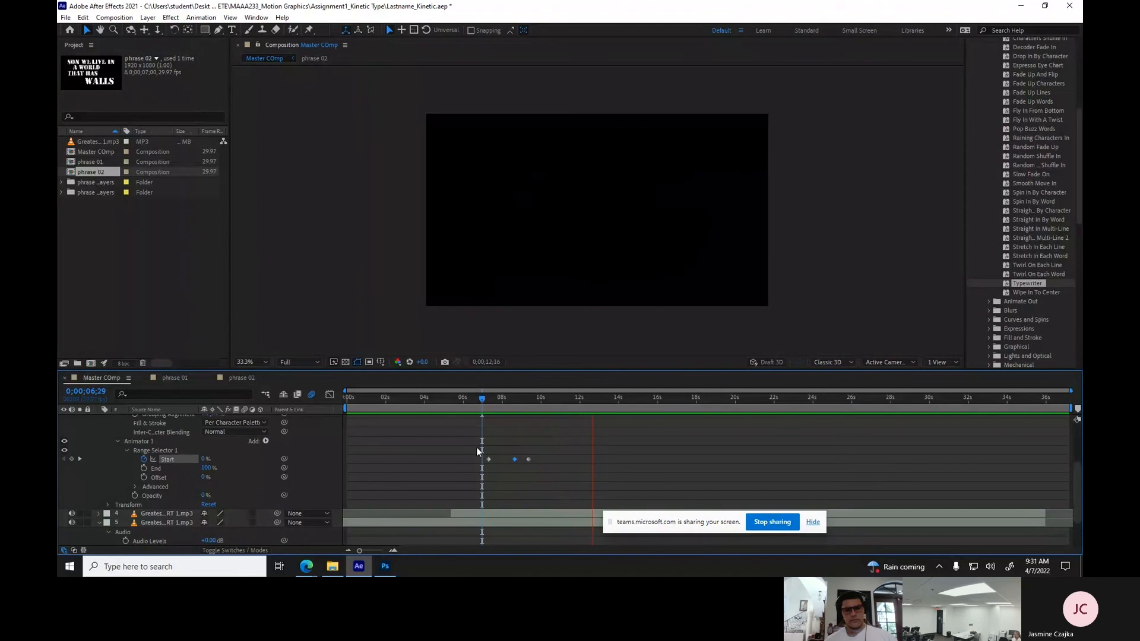
key("space")
left_click(117, 441)
scroll(112, 468, "up", 3)
left_click(100, 437)
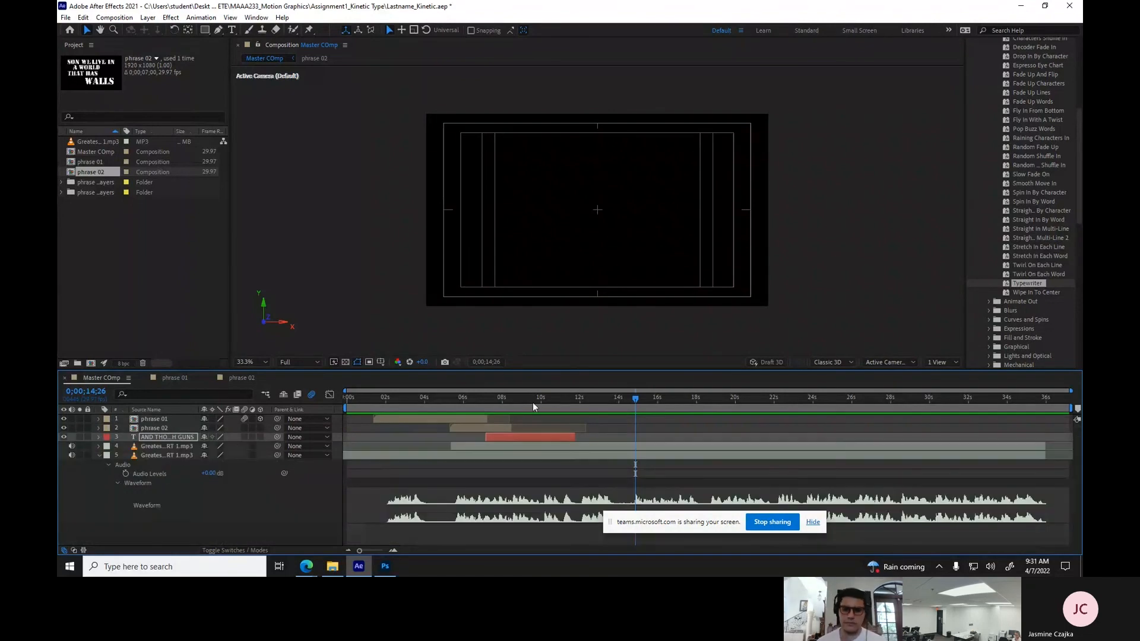
Make the "AND THOSE WALLS" text layer 3D and reveal its Transform properties with the playhead at 0;00;09;17.
left_click(438, 399)
left_click_drag(437, 401, 533, 410)
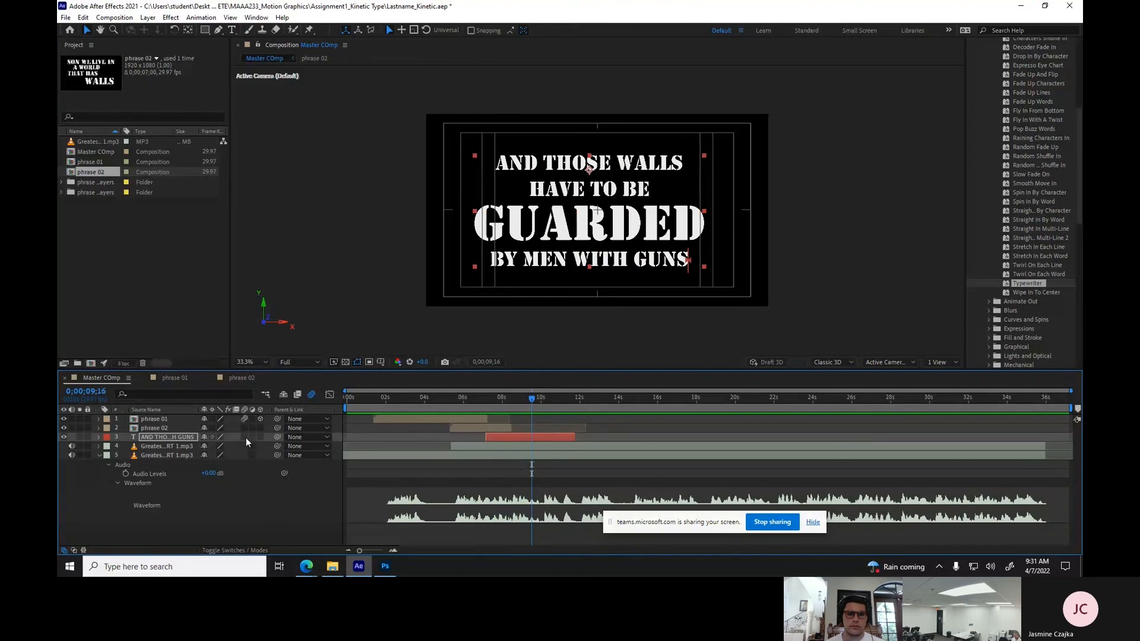
left_click(262, 436)
left_click(99, 437)
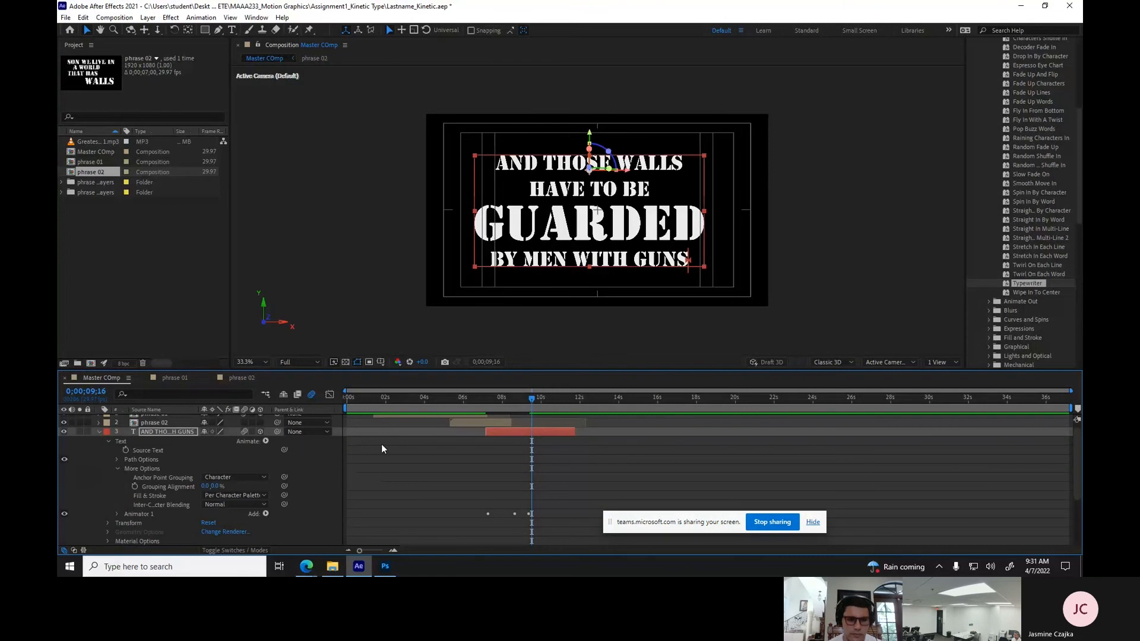
left_click_drag(529, 401, 532, 400)
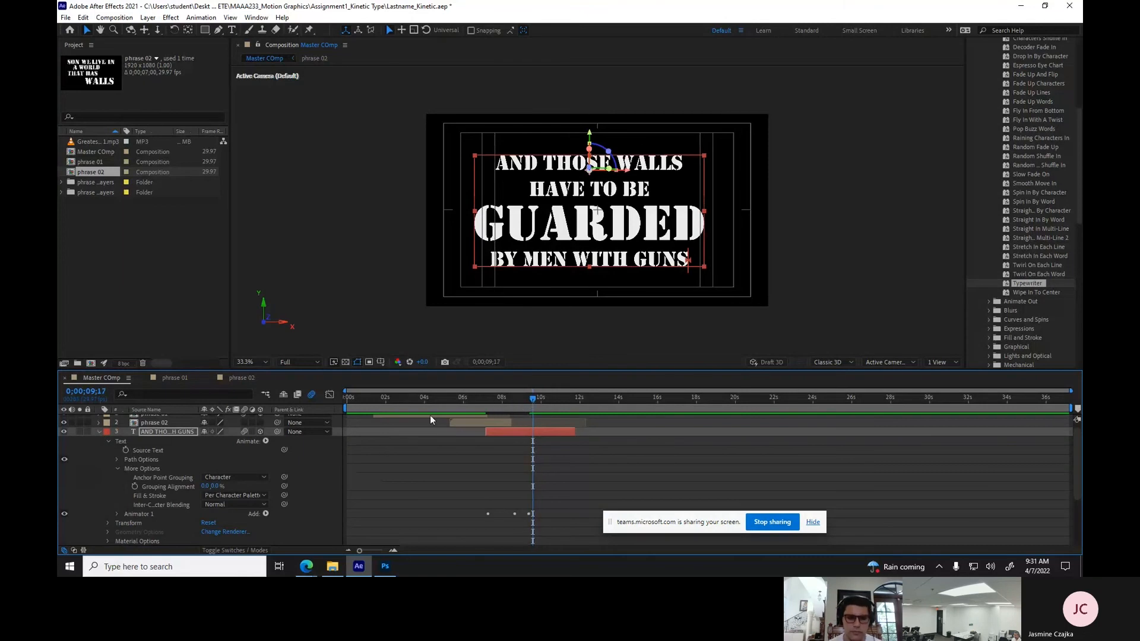
left_click(100, 431)
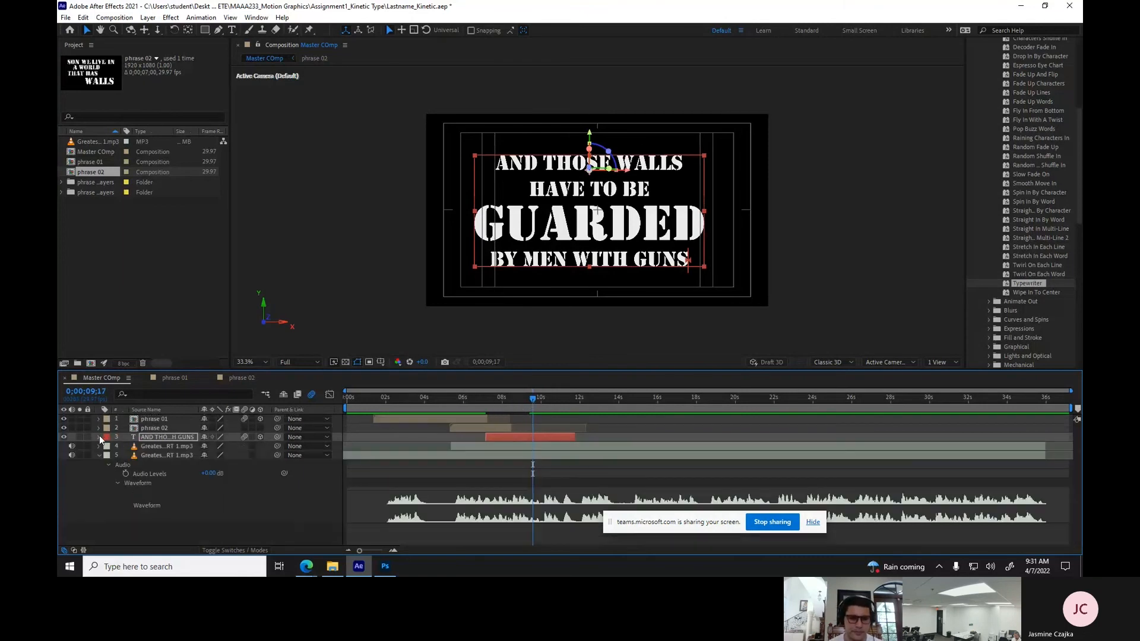
left_click(99, 432)
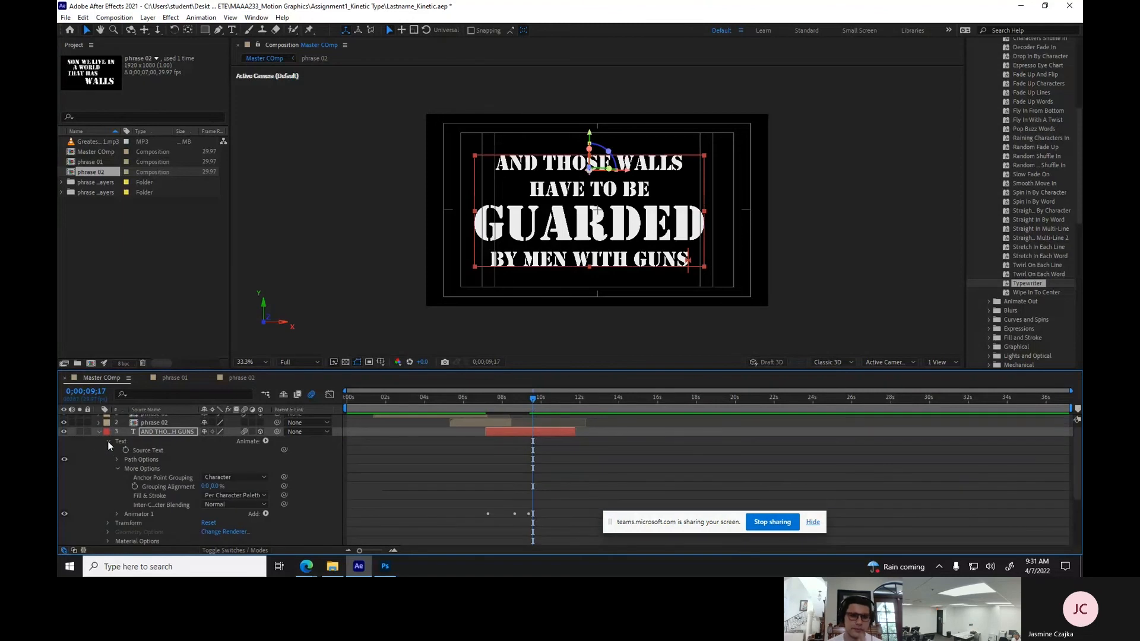
left_click(108, 441)
left_click(108, 450)
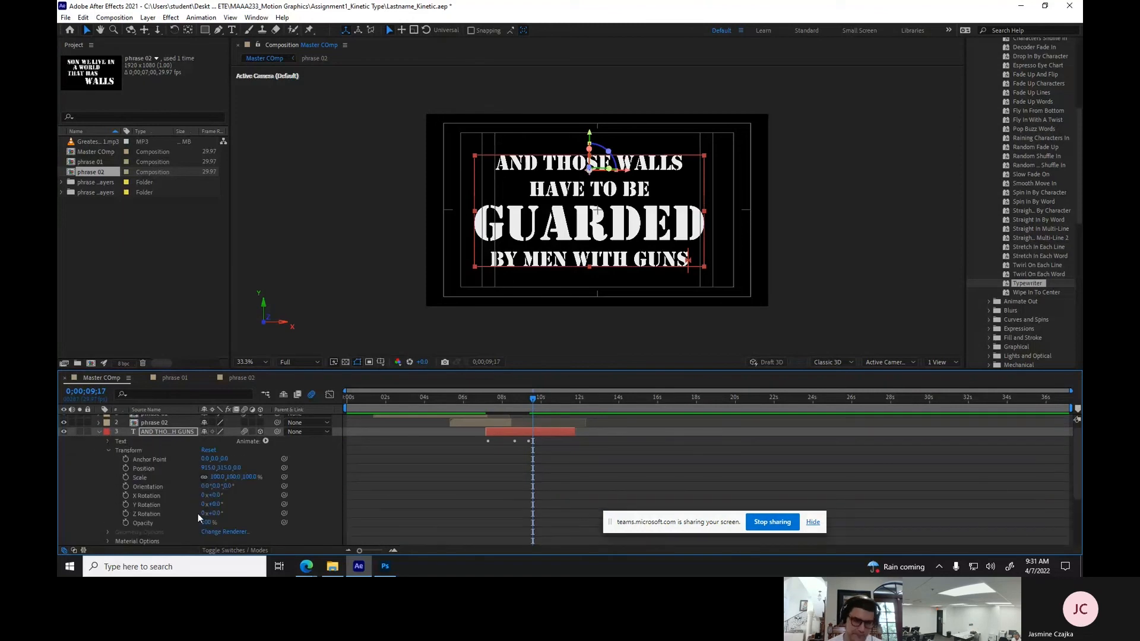
Set the text layer's Anchor Point Y to -259 and compensate with a Position Y of 42 so it pivots from above.
left_click_drag(215, 463, 67, 470)
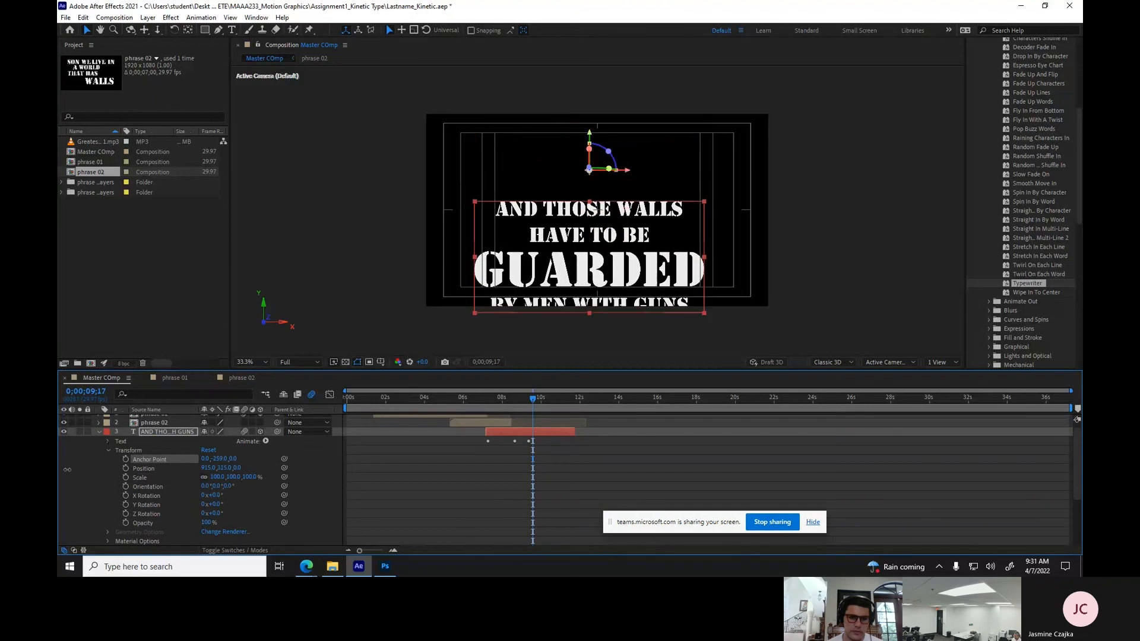
left_click_drag(225, 472, 80, 463)
Keyframe the text layer's X Rotation from 0° at 0;00;09;17 to -93° at 0;00;09;27 so it swings out of frame.
left_click(124, 495)
left_click_drag(533, 400, 539, 399)
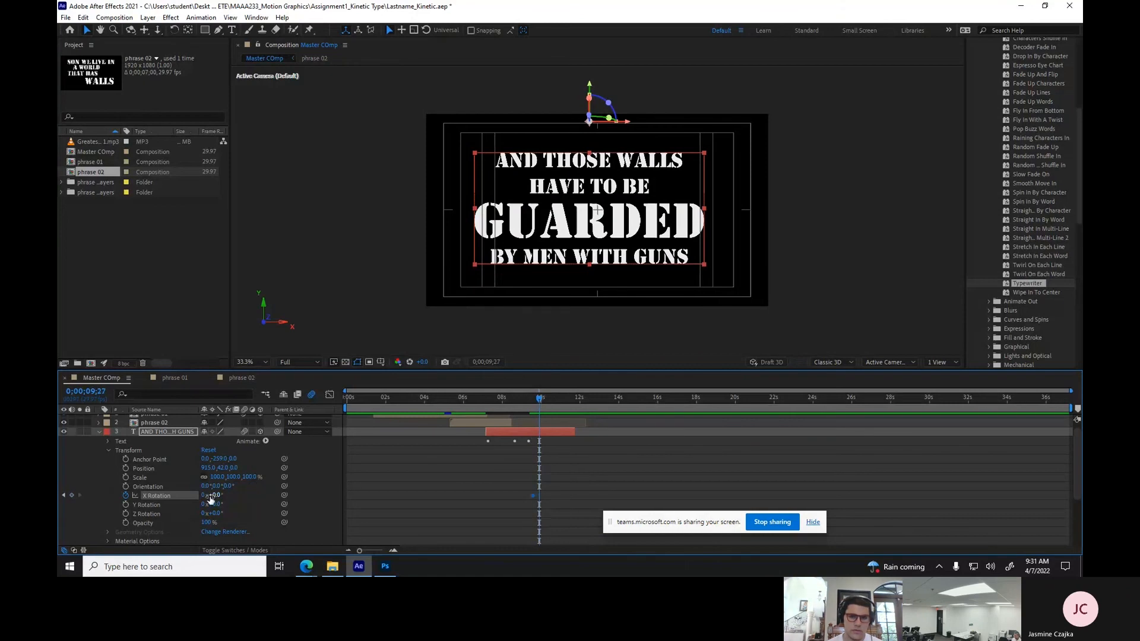
left_click_drag(210, 499, 158, 488)
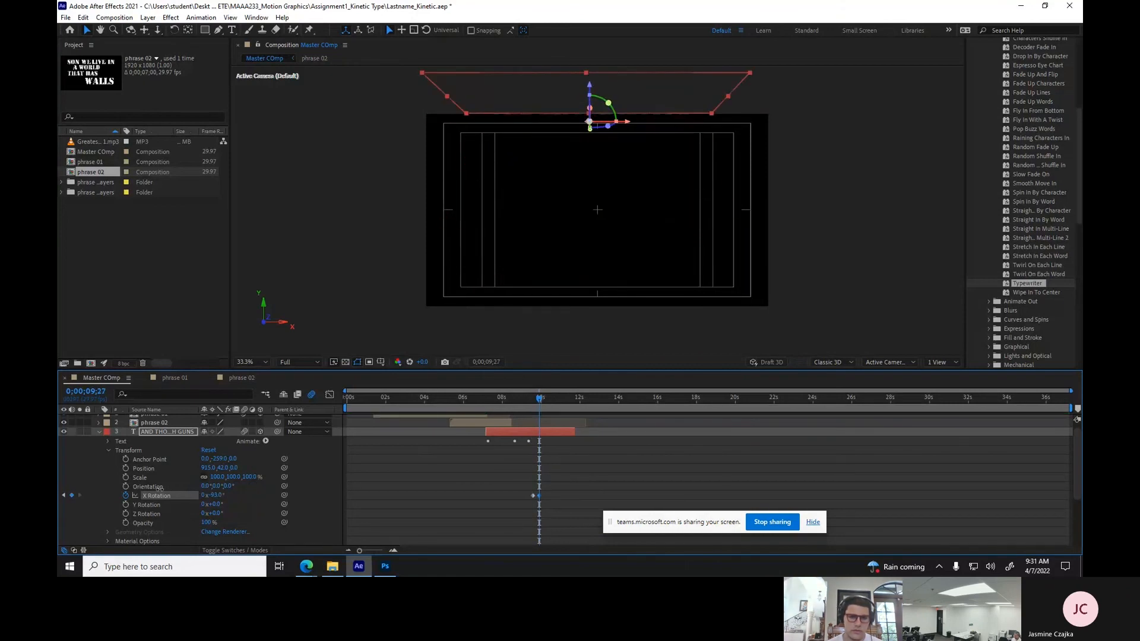
Preview the animation from 0;00;01;07 through the third phrase's swing-out, and collapse the text layer's properties.
left_click_drag(392, 397, 370, 399)
key("space")
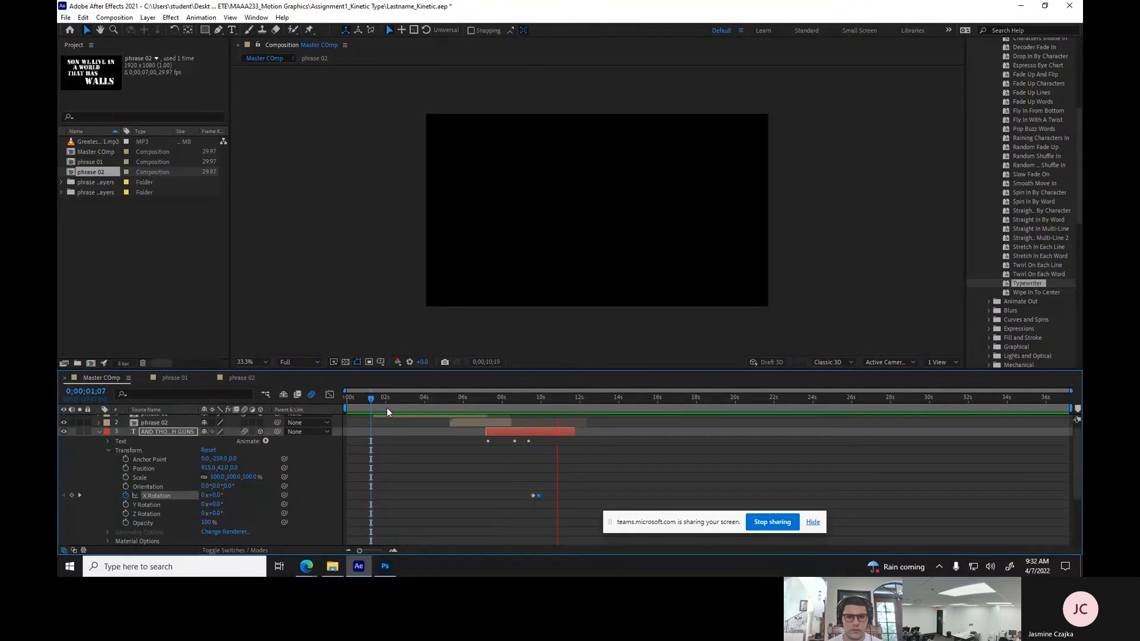
key("space")
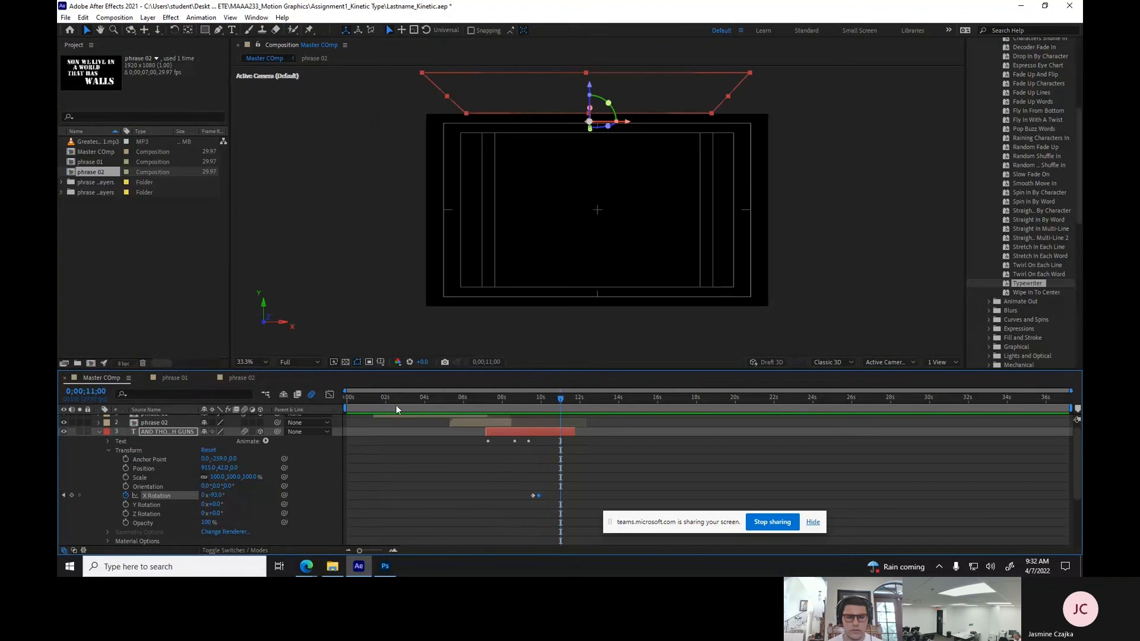
left_click(100, 433)
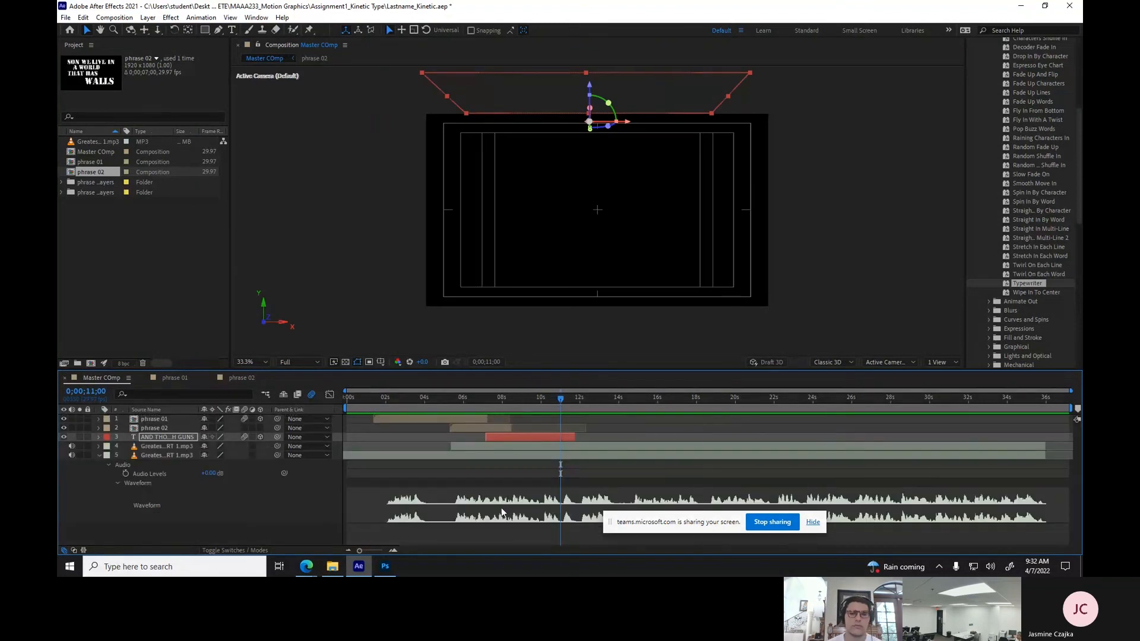
Switch to Photoshop, recolor the word WALLS in phrase 02.psd to golden yellow, and save the file.
left_click(386, 563)
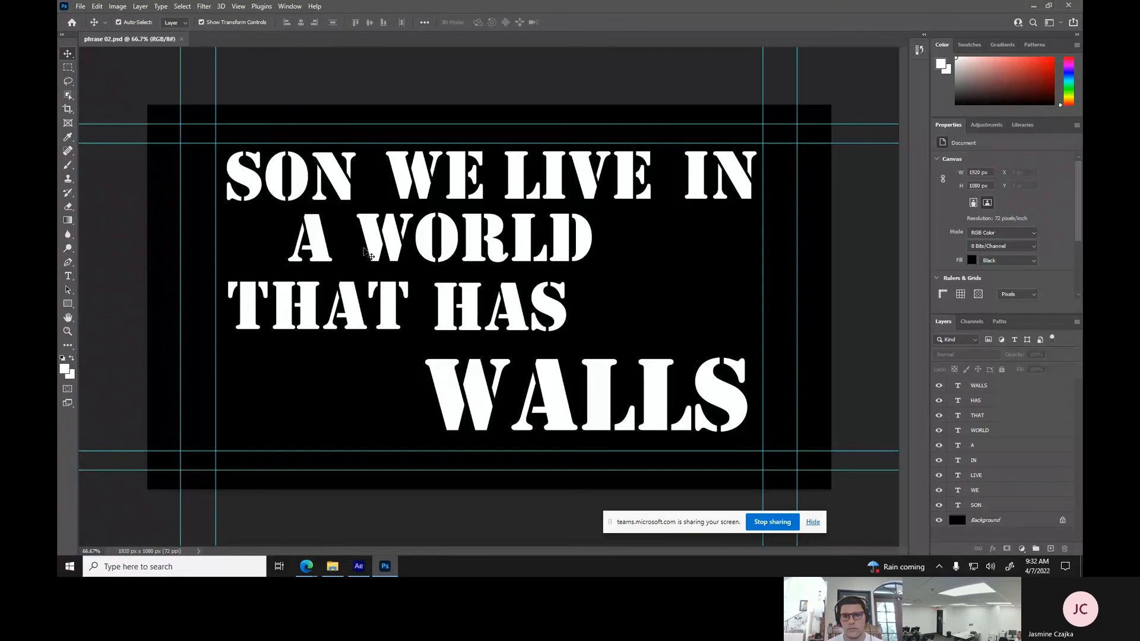
left_click(68, 276)
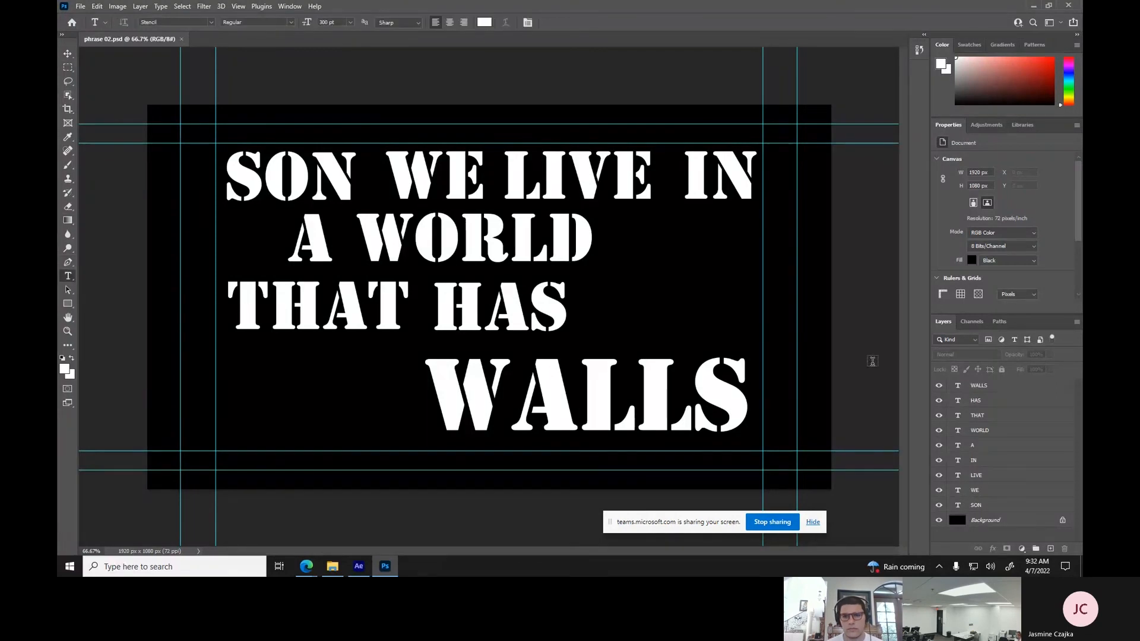
left_click(978, 387)
left_click_drag(436, 402, 749, 405)
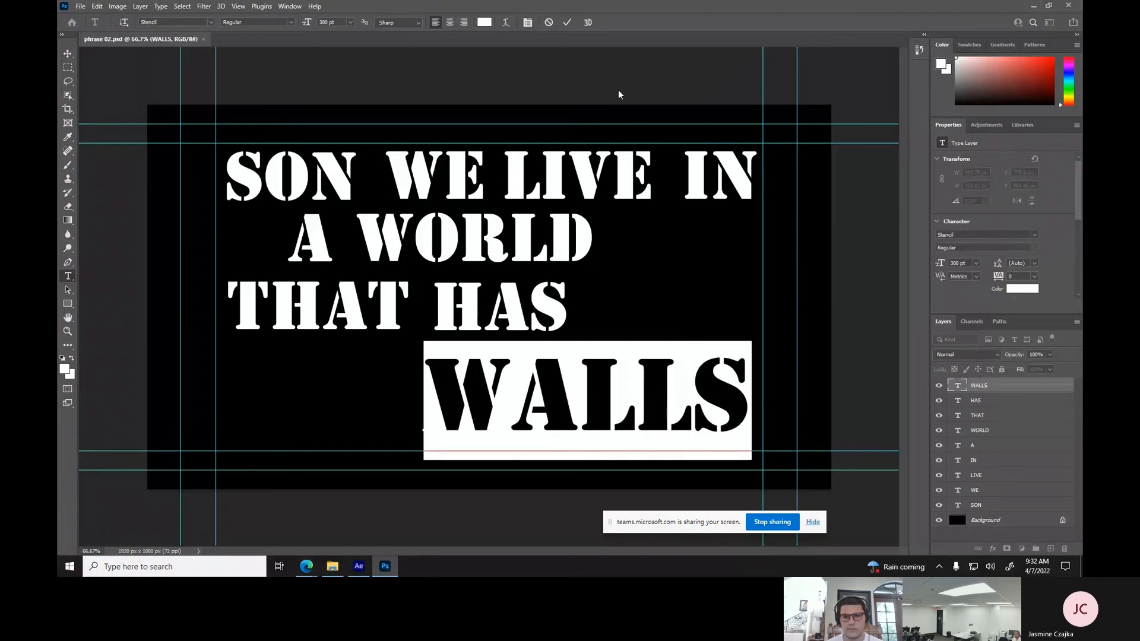
left_click(485, 22)
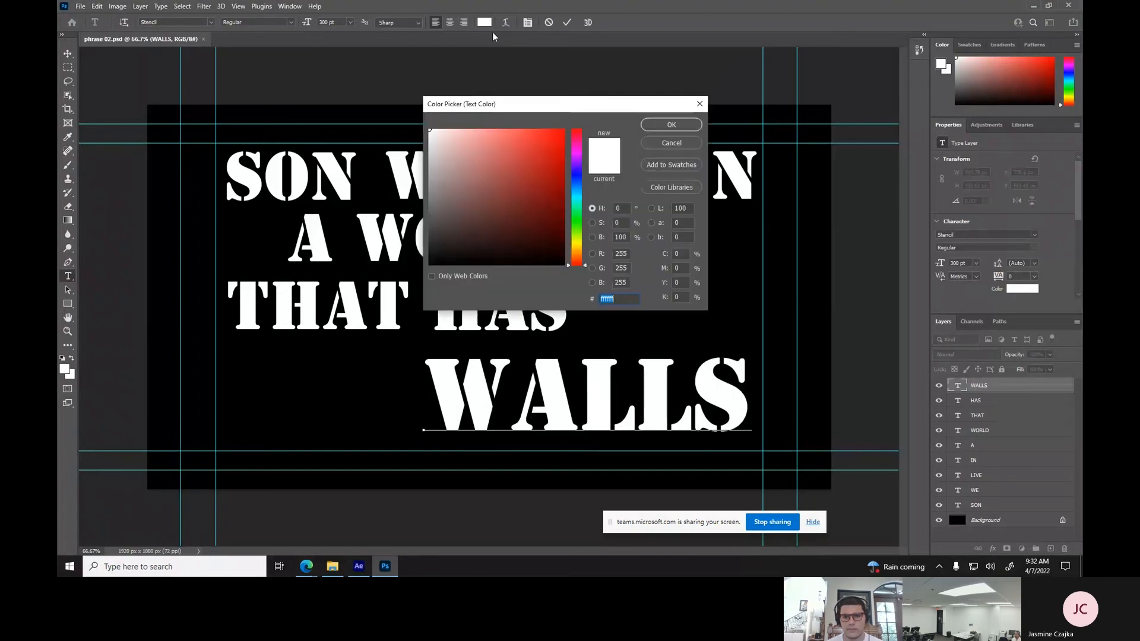
left_click(575, 250)
left_click(543, 133)
left_click(664, 125)
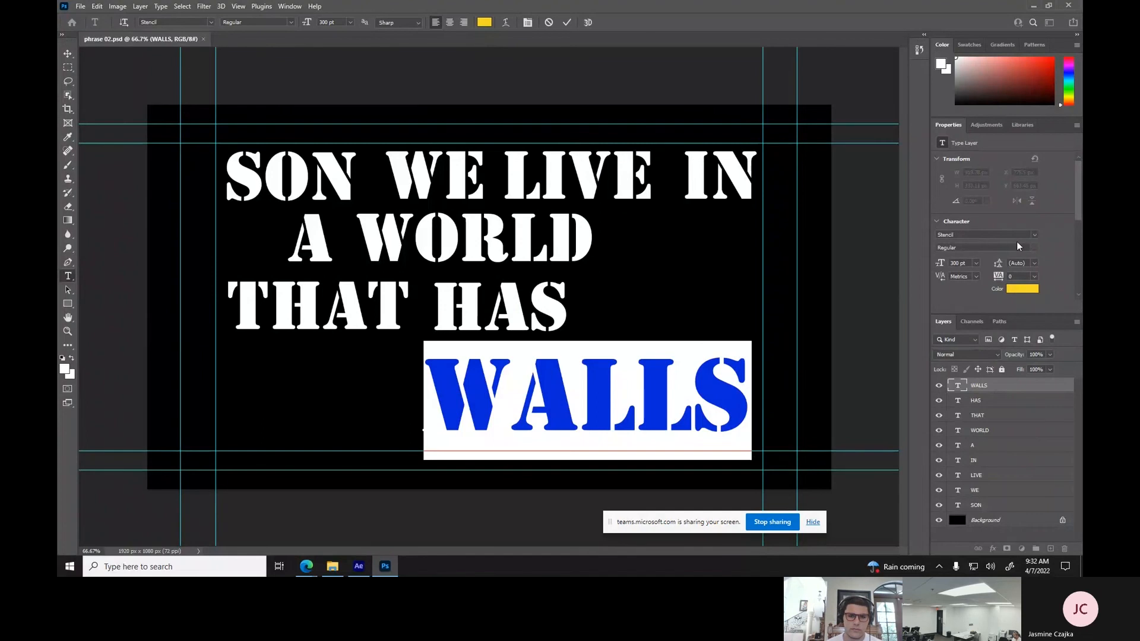
left_click(68, 54)
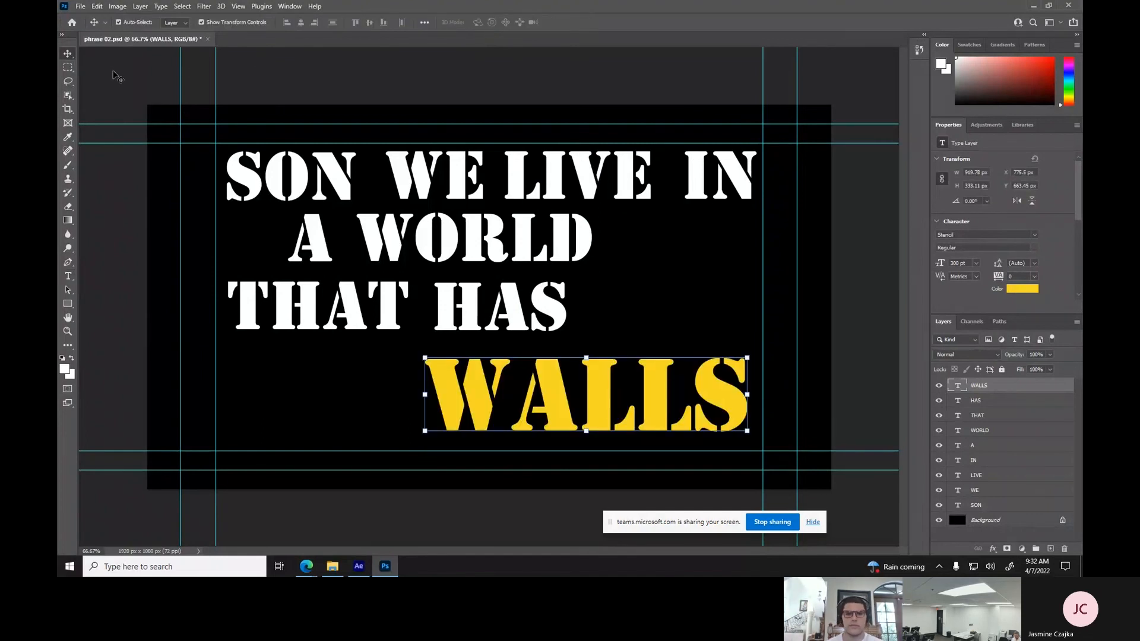
key("ctrl+s")
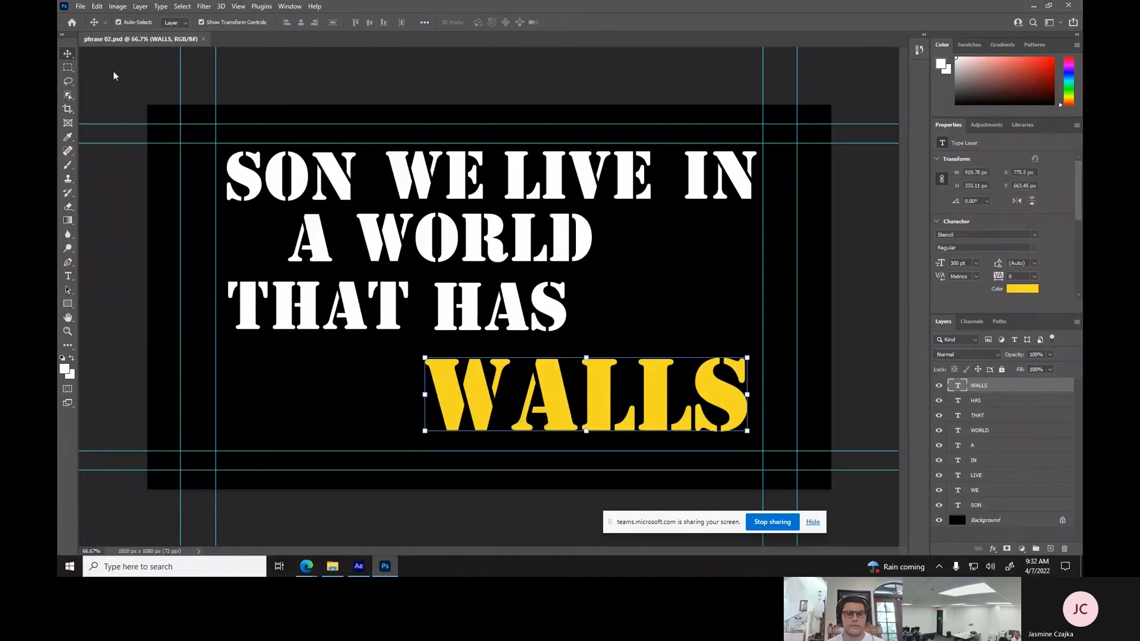
Switch back to After Effects and check the recolored WALLS at 0;00;07;05, toggling the transparency grid on and off.
left_click(359, 567)
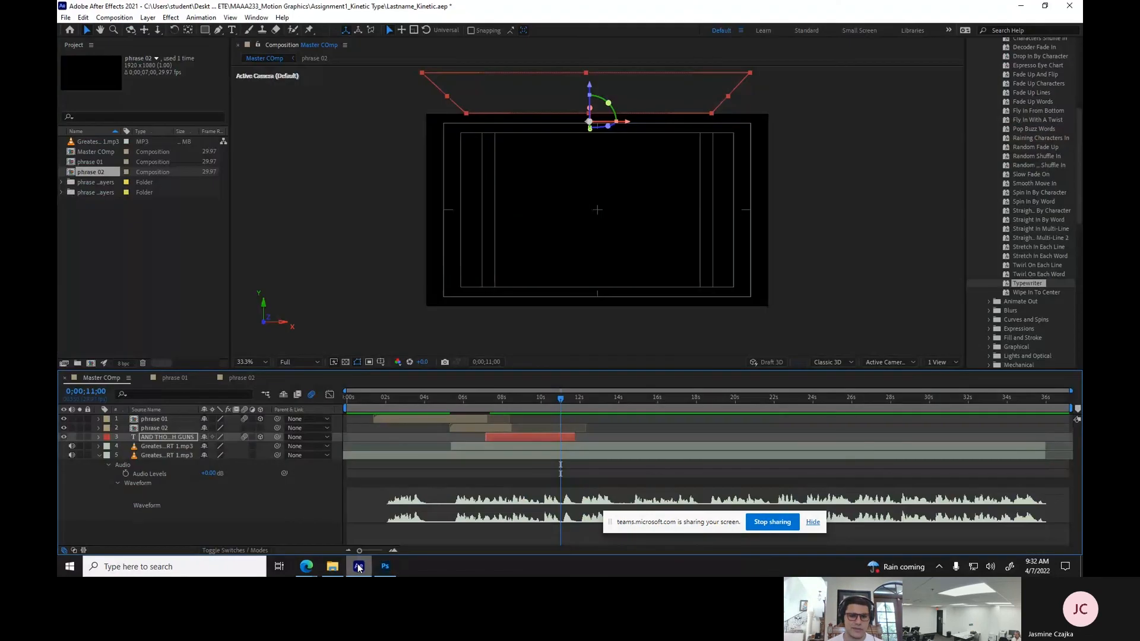
left_click_drag(444, 397, 481, 402)
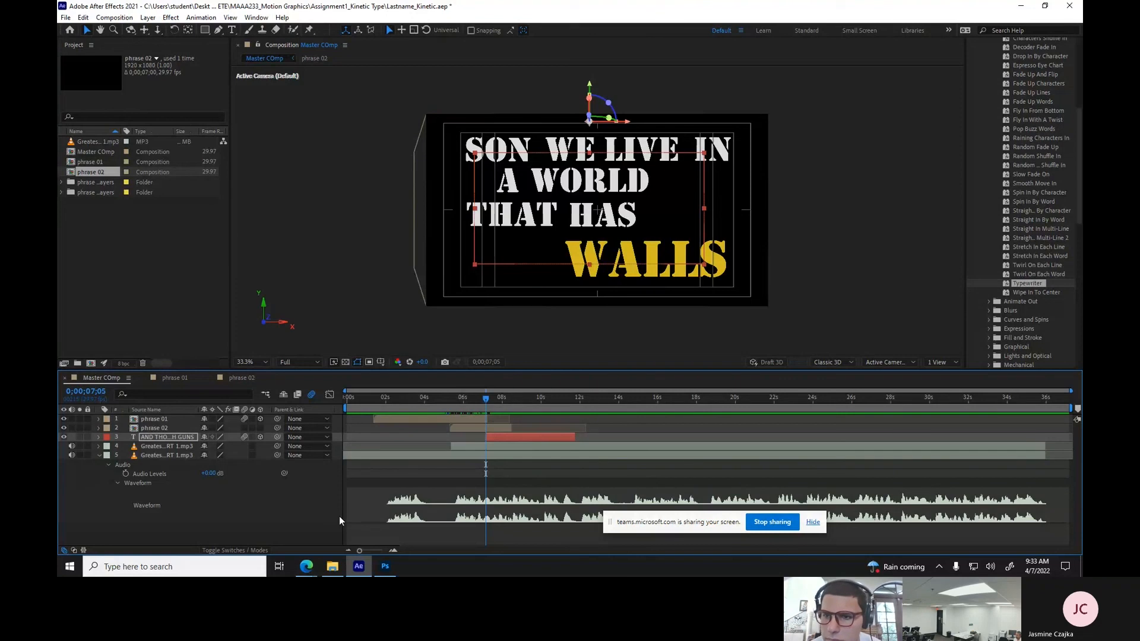
left_click(345, 362)
left_click(345, 362)
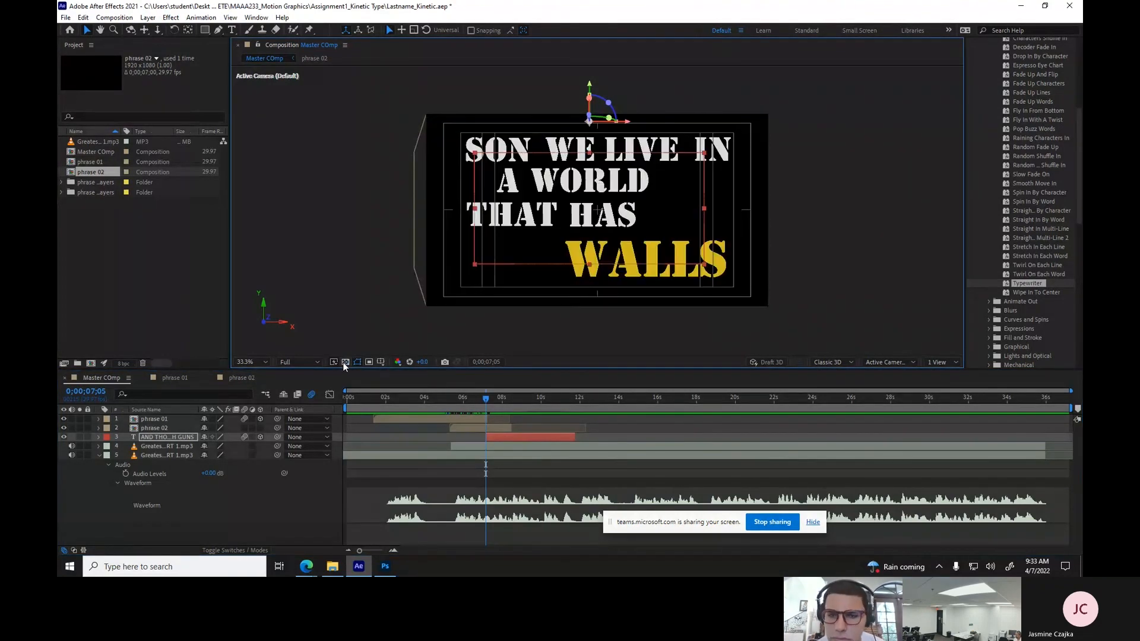
Add a dark gray 1920 × 1080 solid to Master COmp and place it beneath all other layers.
left_click(153, 19)
mouse_move(157, 34)
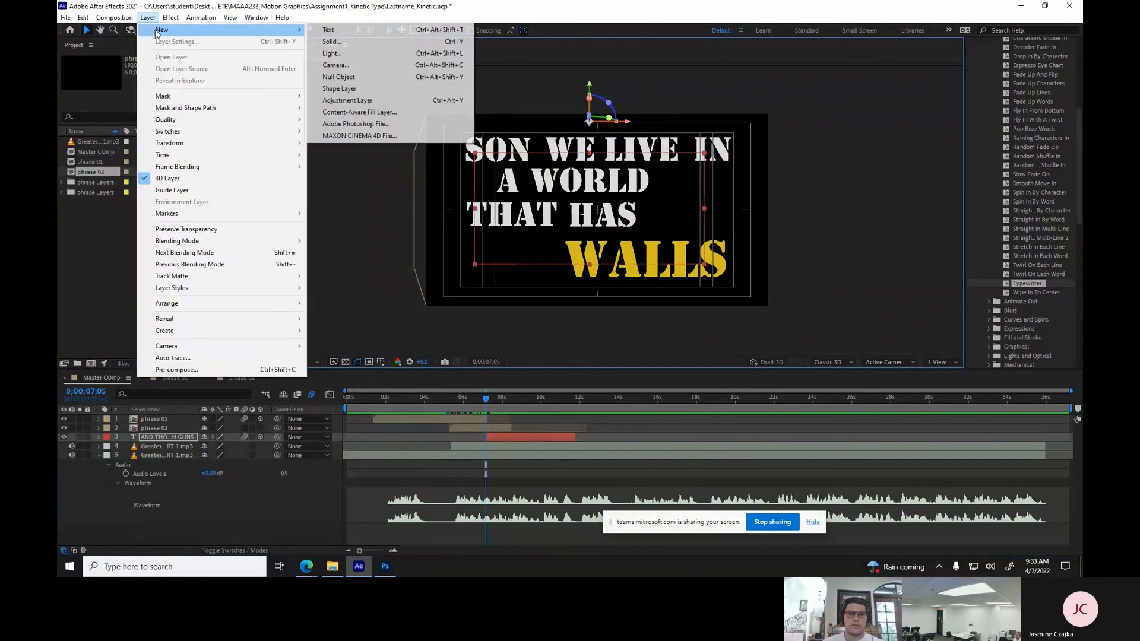
left_click(330, 42)
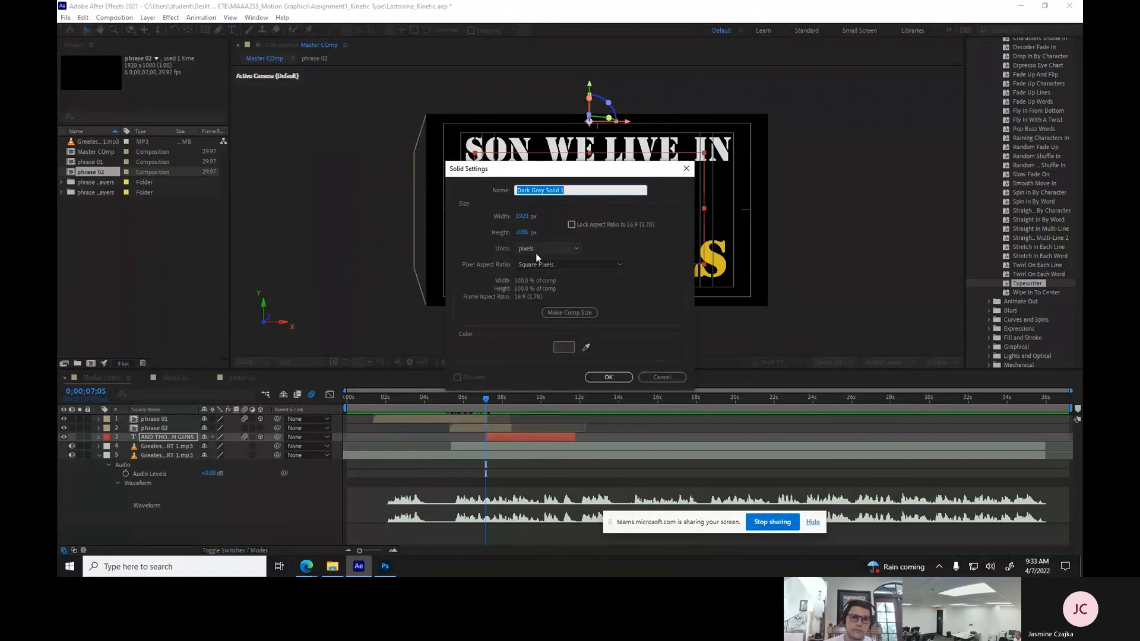
left_click(603, 378)
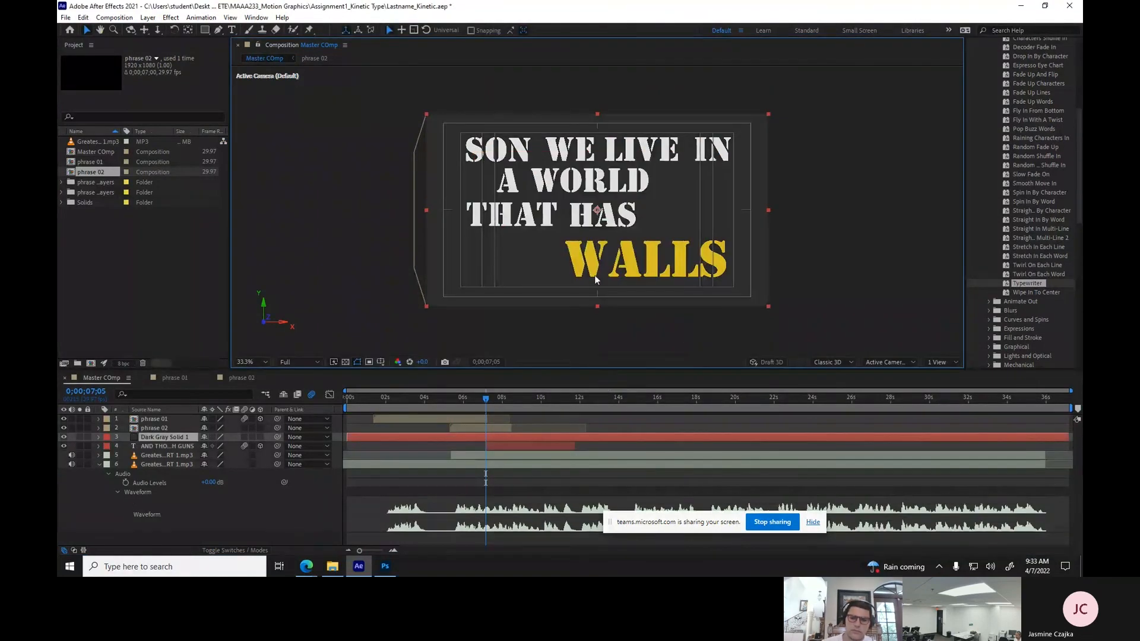
left_click_drag(145, 437, 144, 518)
left_click(100, 455)
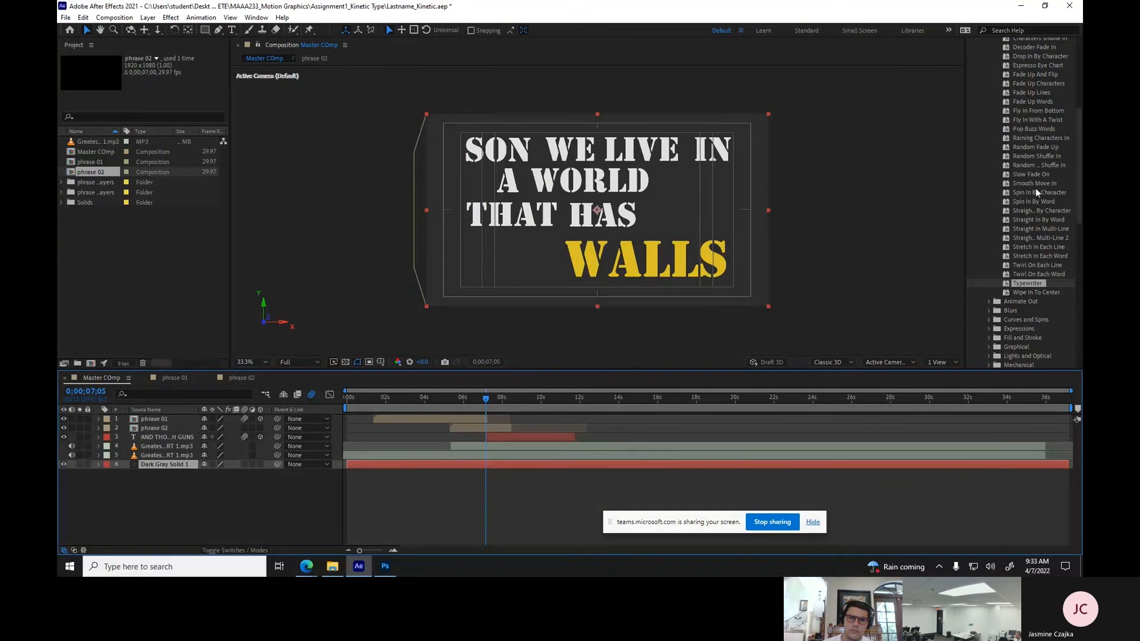
Search the effects for "gradient" and apply Gradient Ramp to the dark gray solid.
scroll(1034, 130, "up", 3)
left_click(980, 68)
left_click(971, 117)
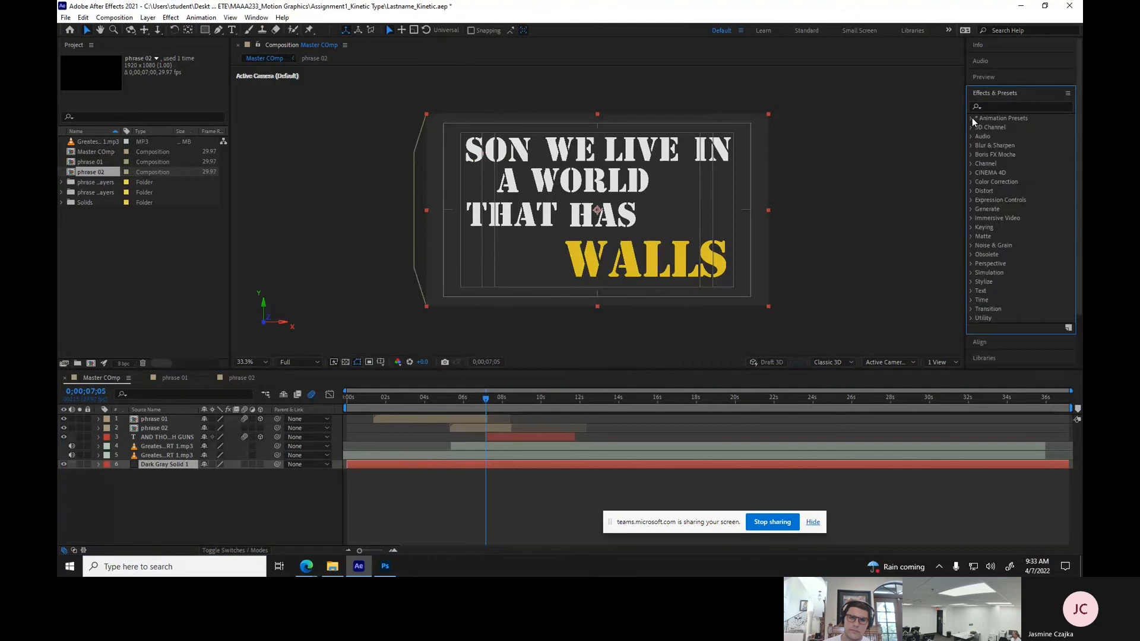
left_click(1003, 106)
type("gradient")
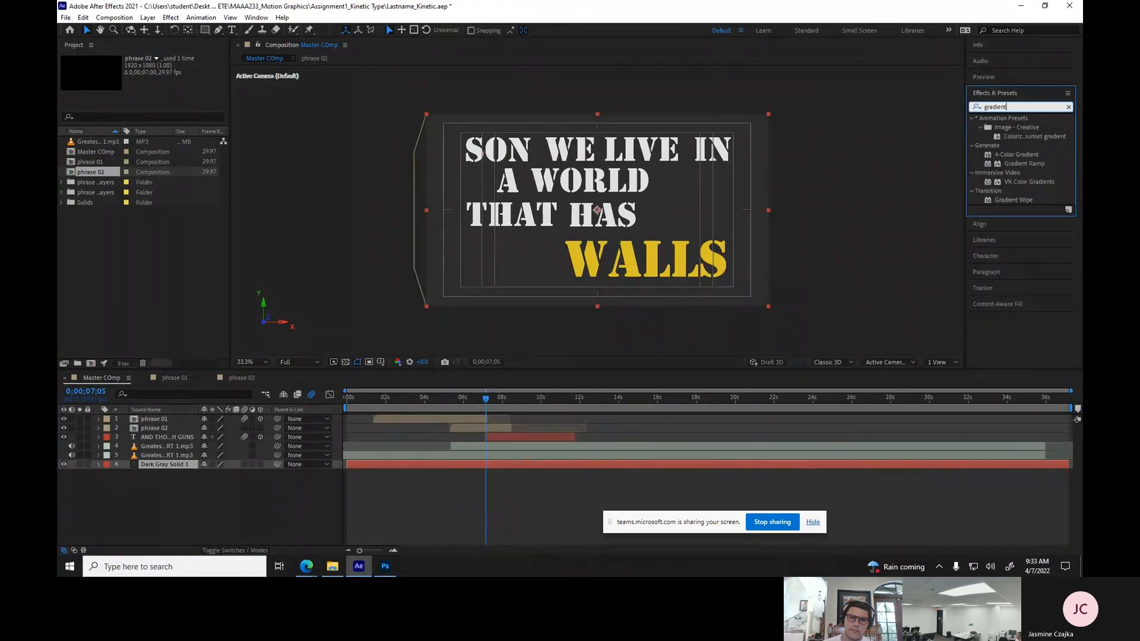
left_click(1009, 162)
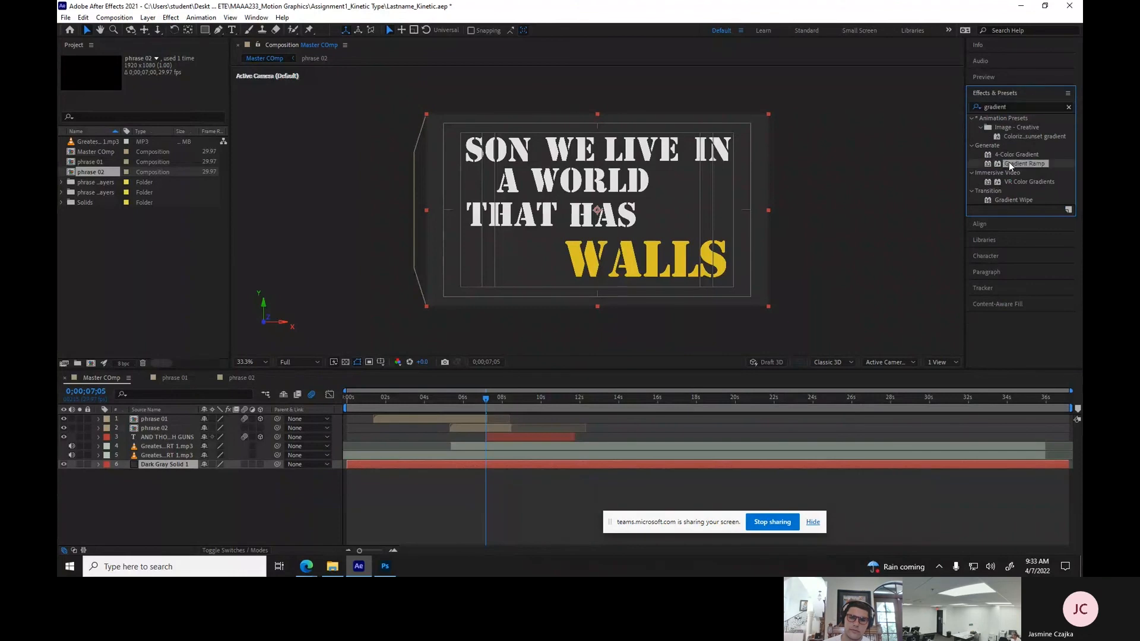
left_click_drag(1006, 162, 526, 467)
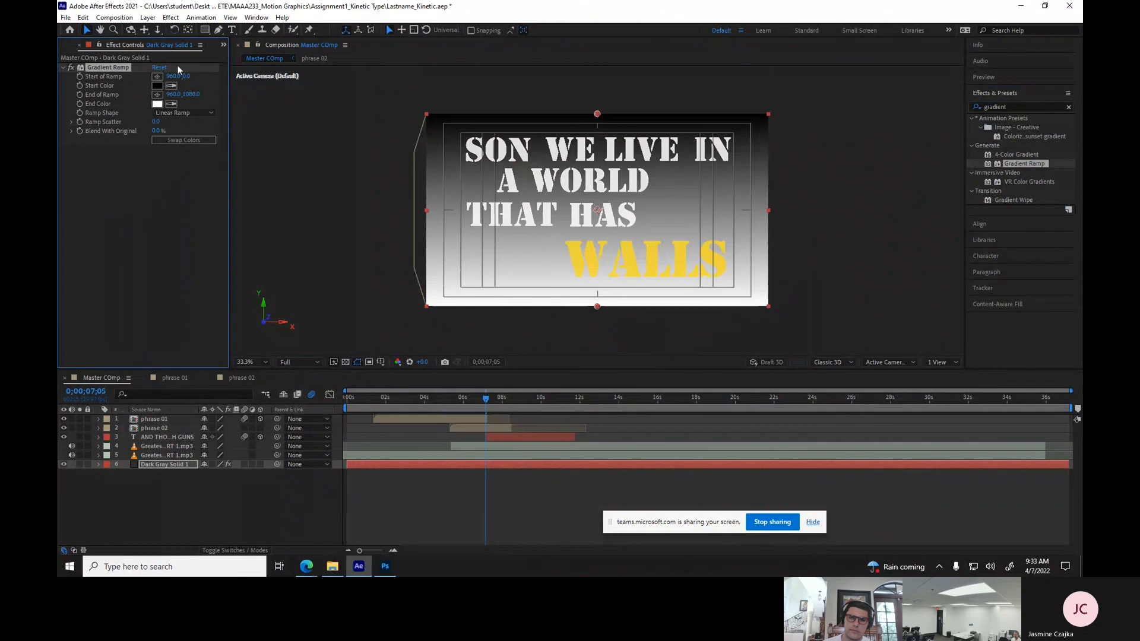
Make the gradient a Radial Ramp starting at about the frame's center and swap its colors so white is in the middle.
left_click(181, 114)
left_click(183, 136)
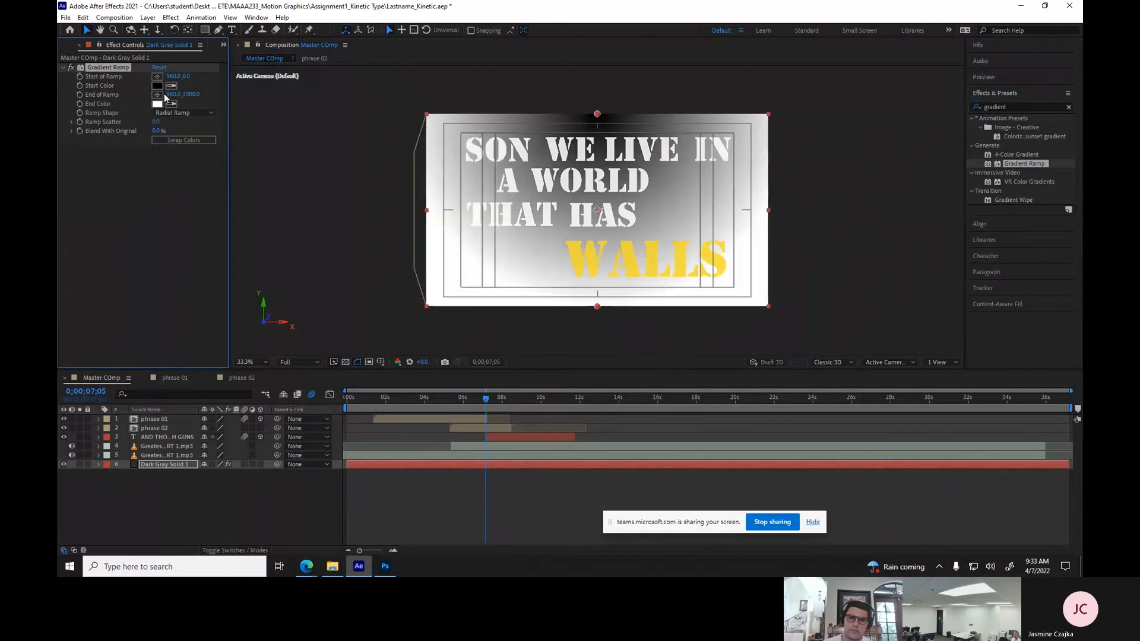
left_click(157, 78)
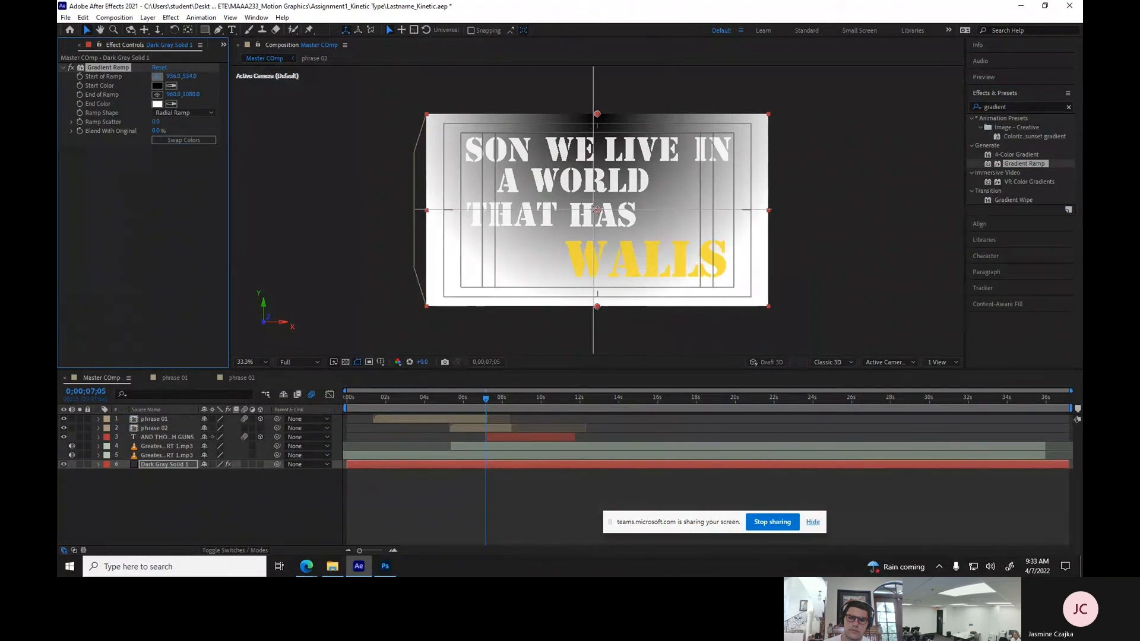
left_click(596, 209)
left_click(208, 143)
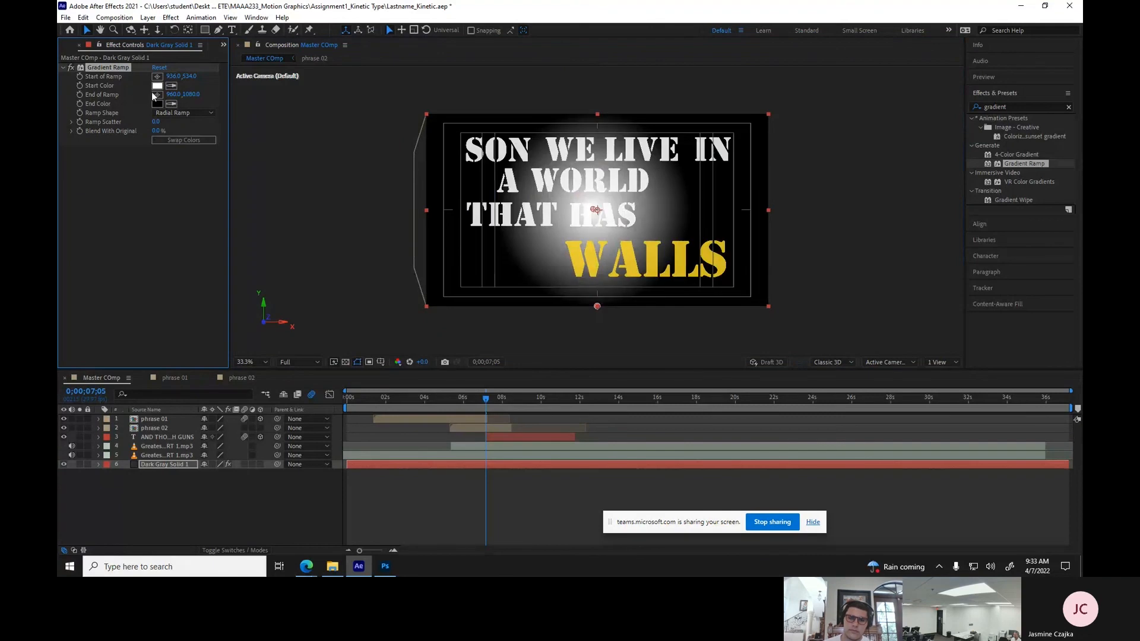
Try raising Ramp Scatter, undo that change, and set the Gradient Ramp's Blend With Original to 44%.
left_click_drag(156, 121, 183, 121)
key("ctrl+z")
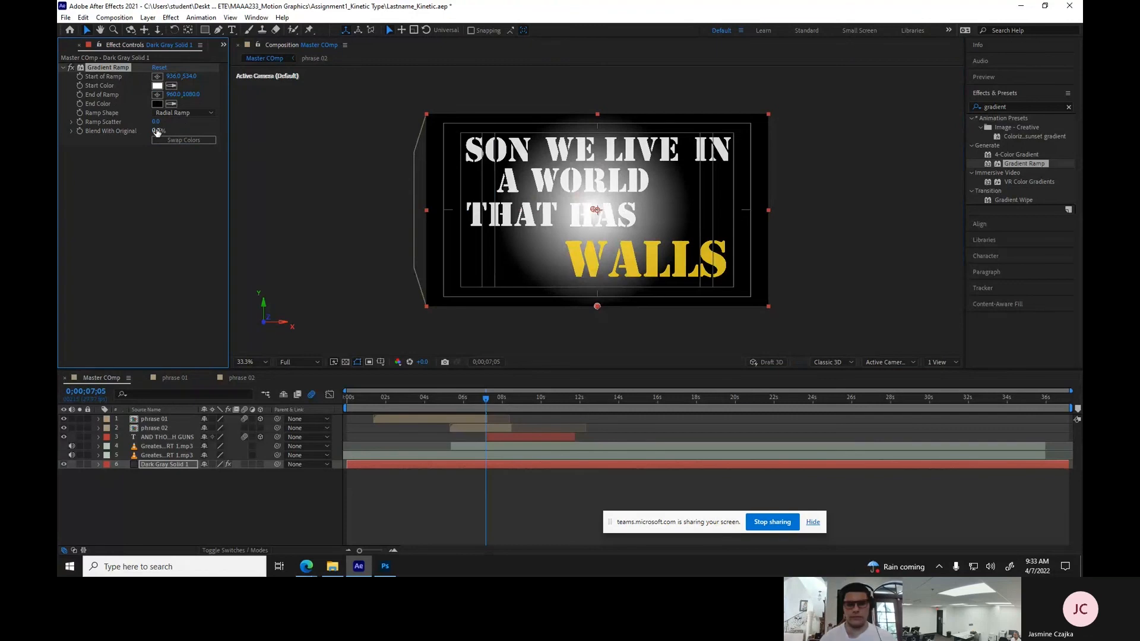
left_click_drag(159, 132, 178, 129)
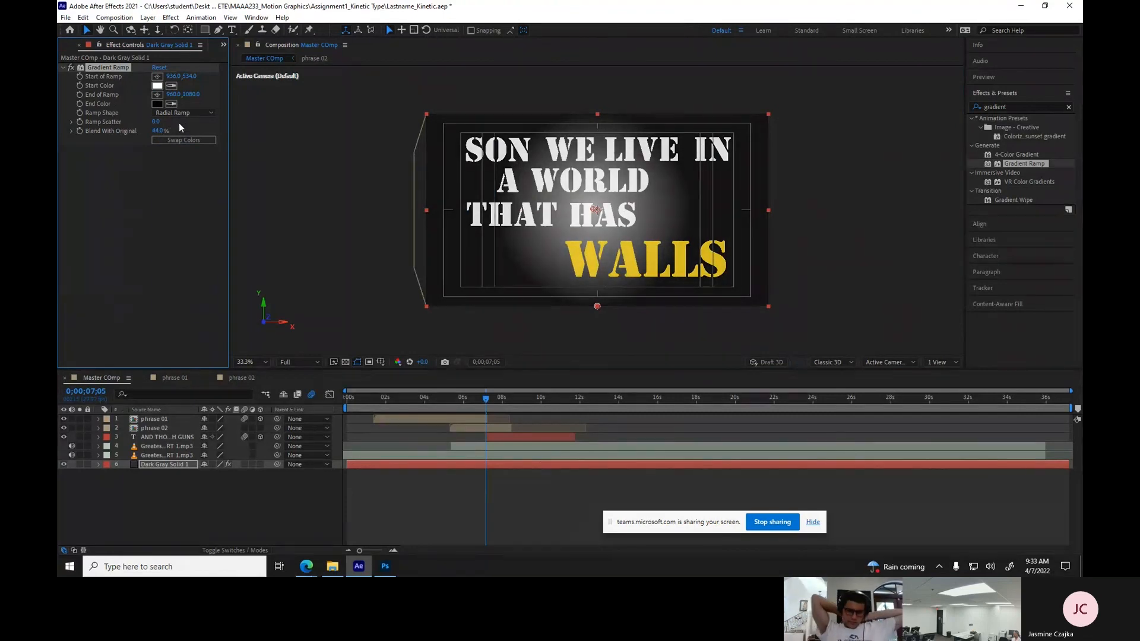
Try swapping the Gradient Ramp's colors, restore their order, and preview the composition from the start.
left_click(172, 141)
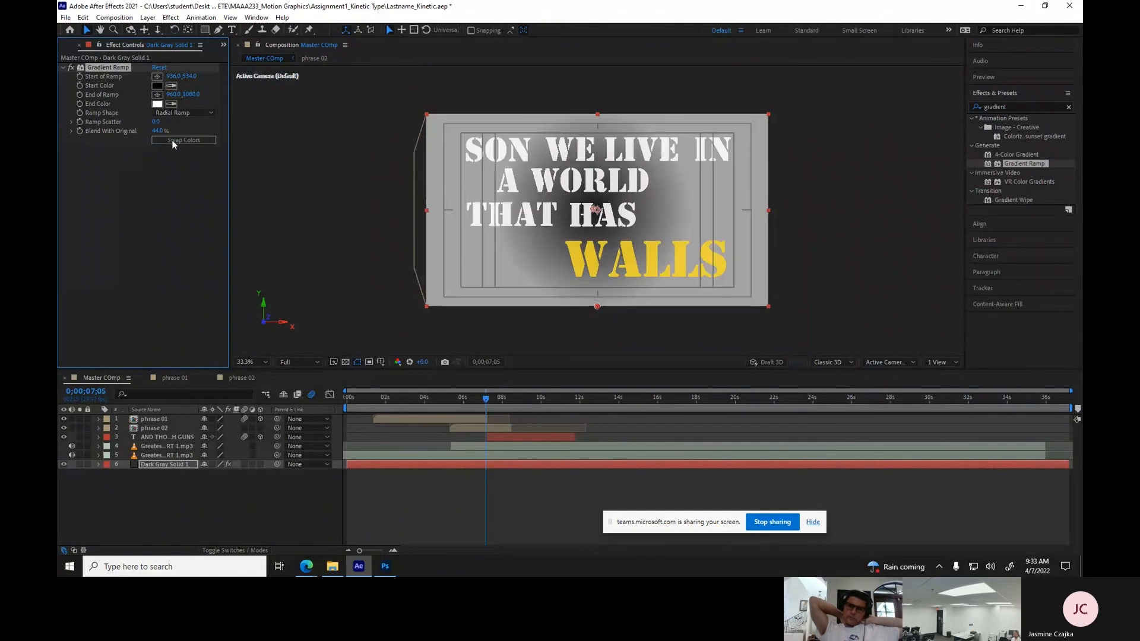
left_click(173, 140)
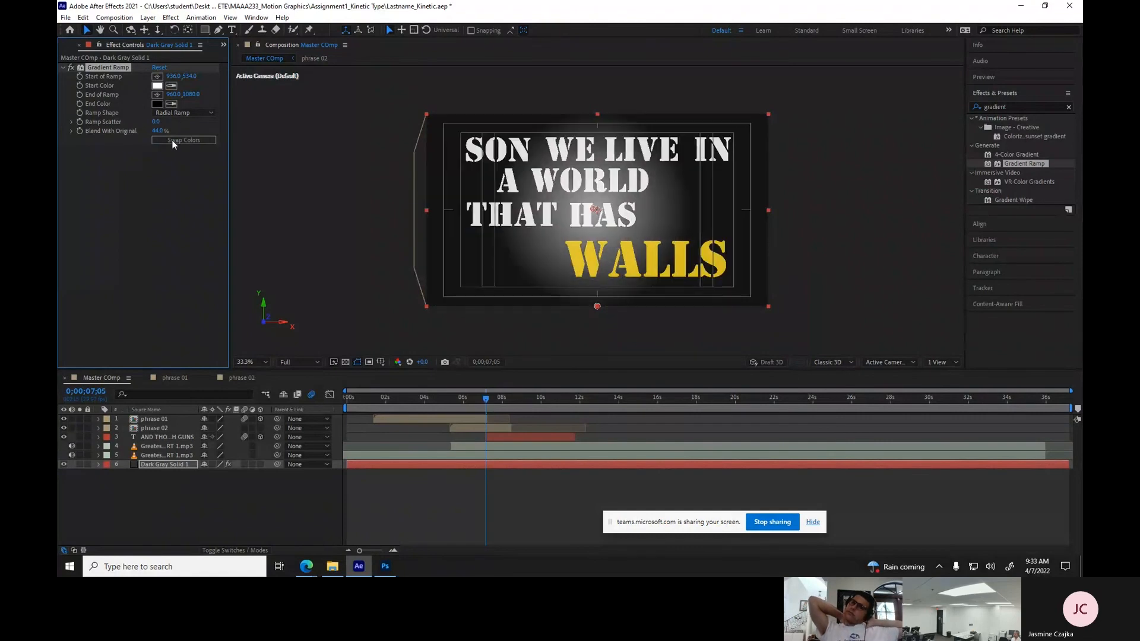
key("space")
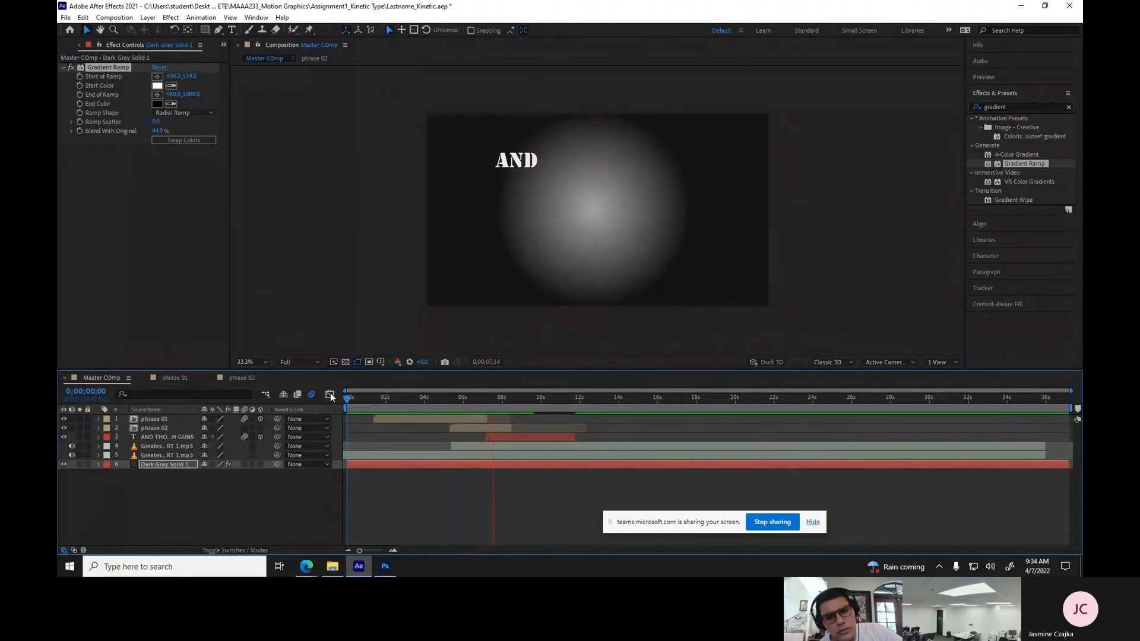
key("space")
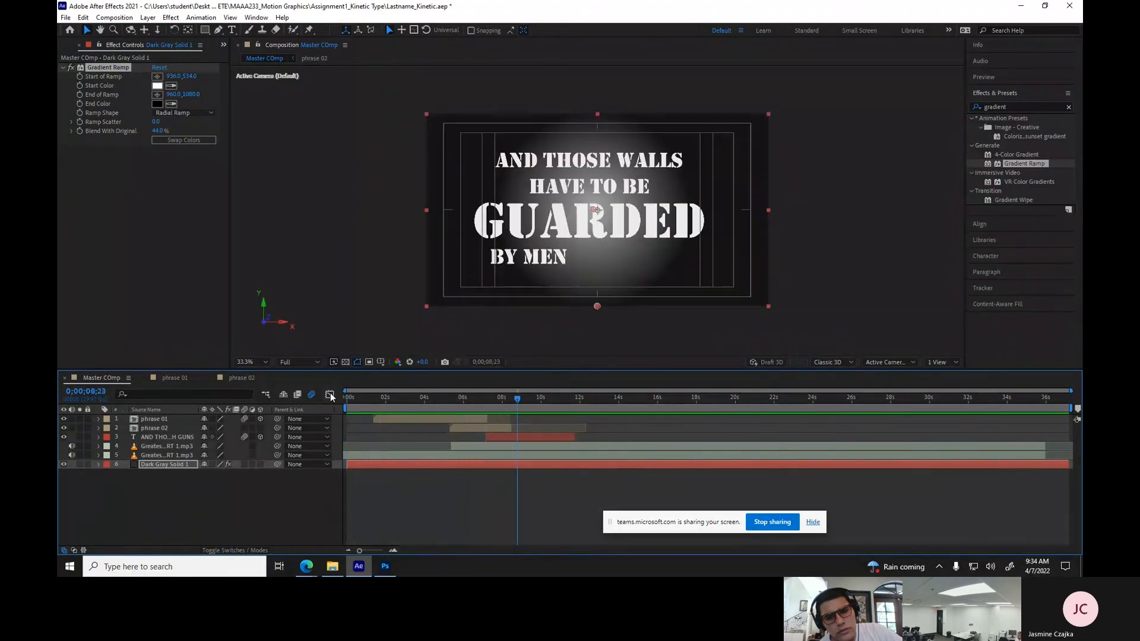
Apply a Drop Shadow to the phrase 01 layer in Master COmp with Distance 37 and Softness 13.
left_click(380, 398)
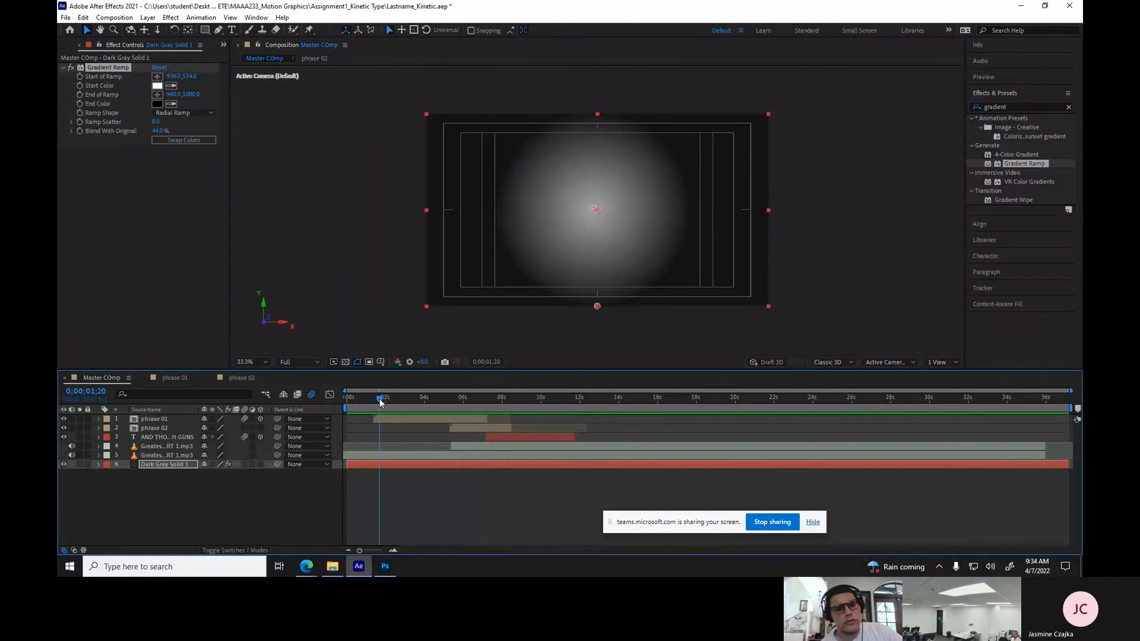
left_click(400, 397)
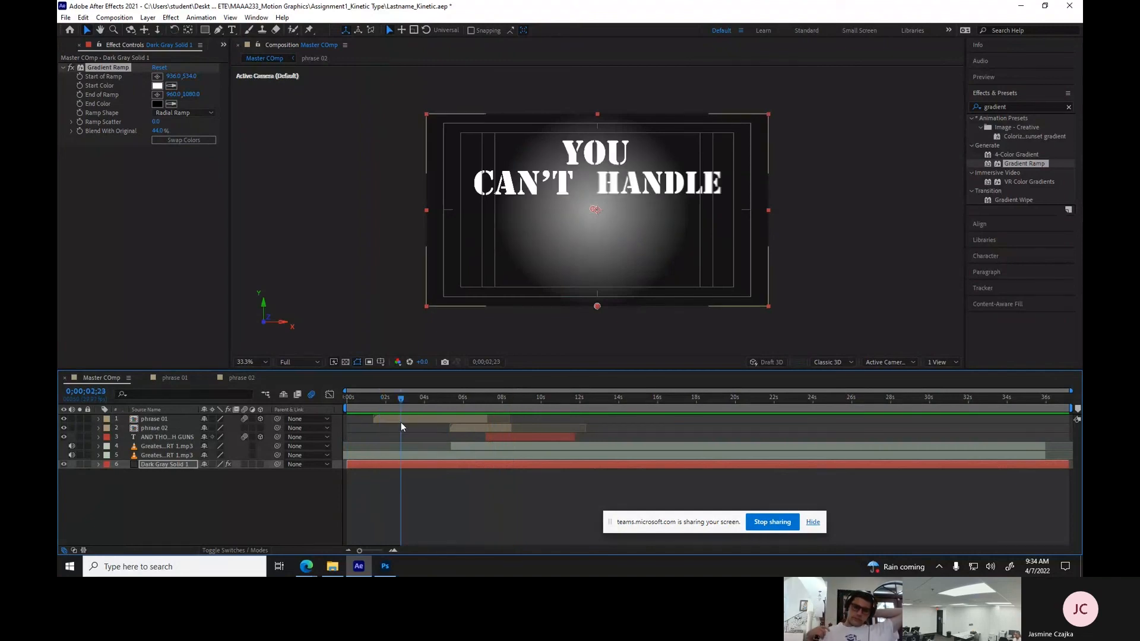
left_click(405, 419)
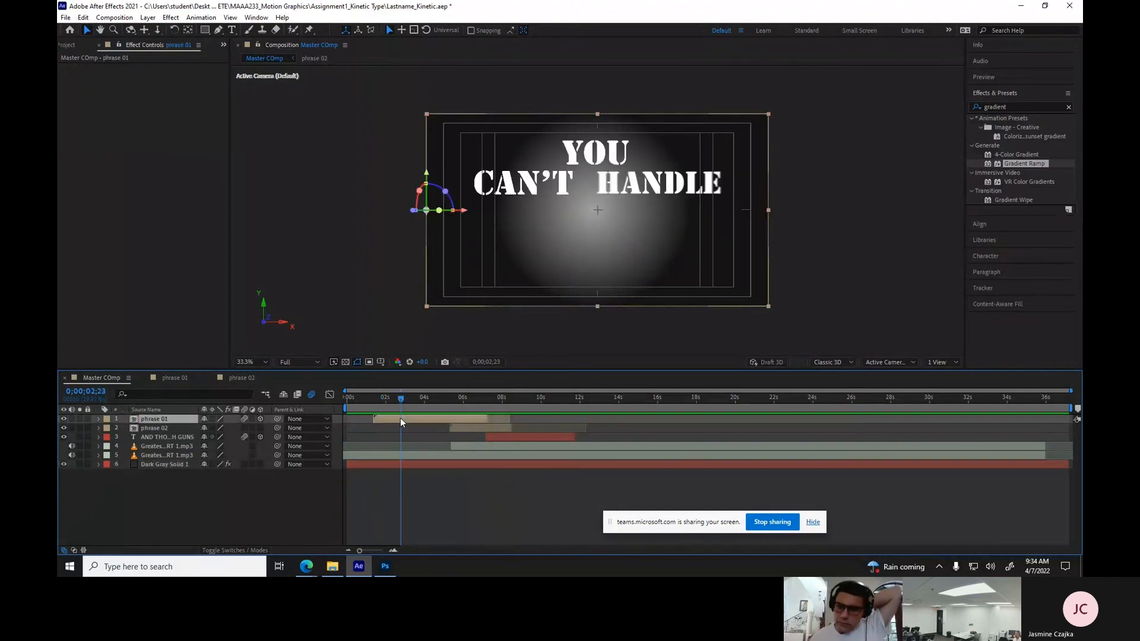
left_click(172, 378)
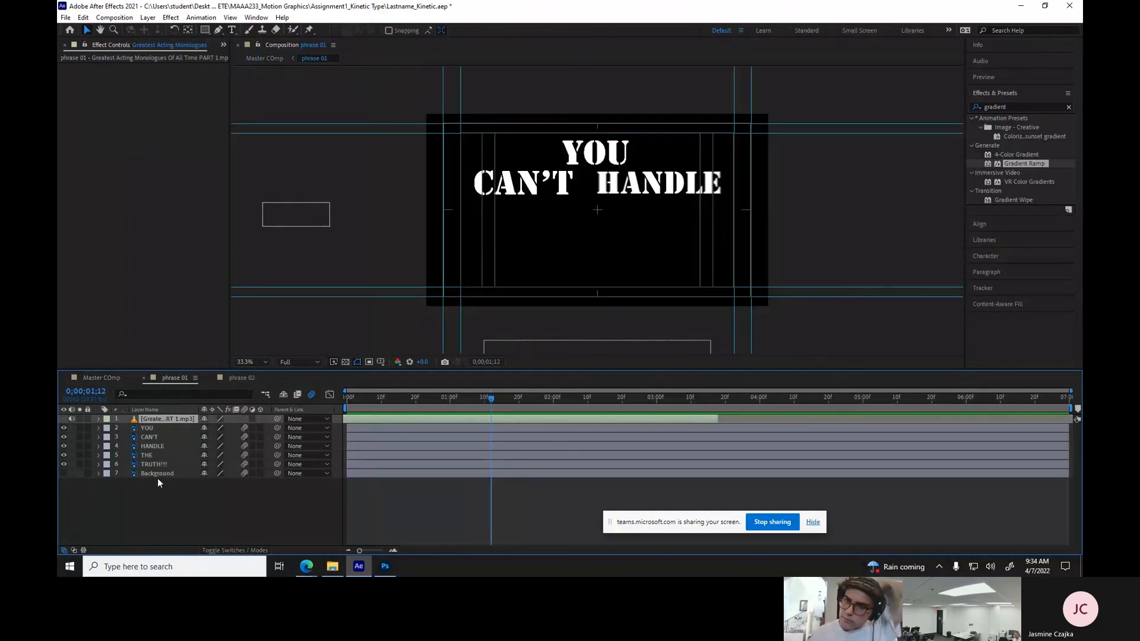
left_click(106, 377)
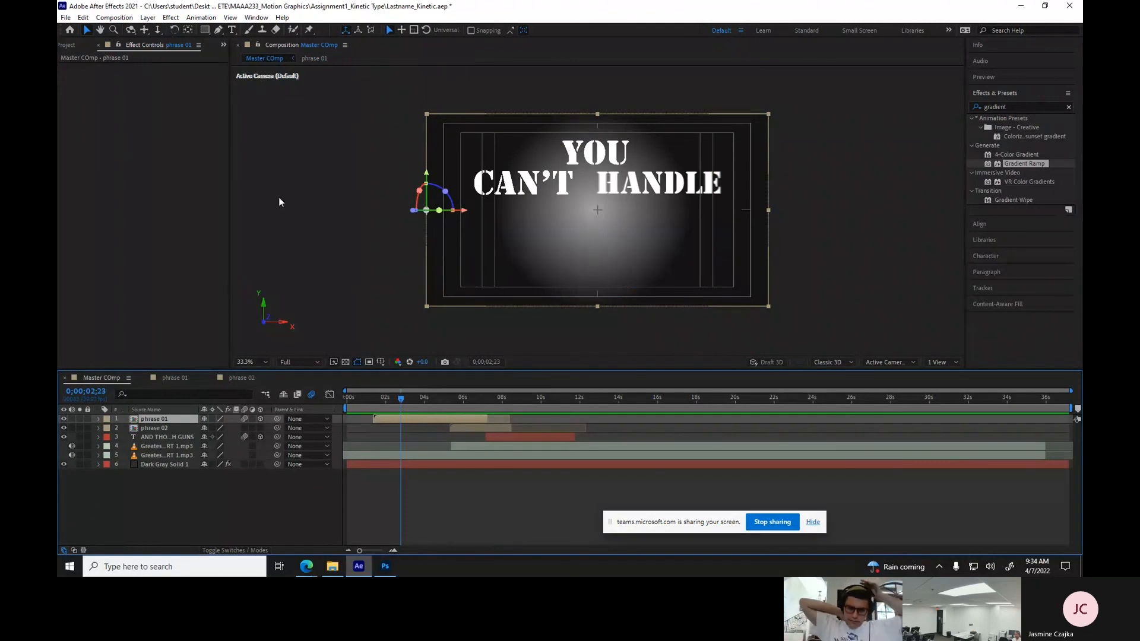
left_click(170, 17)
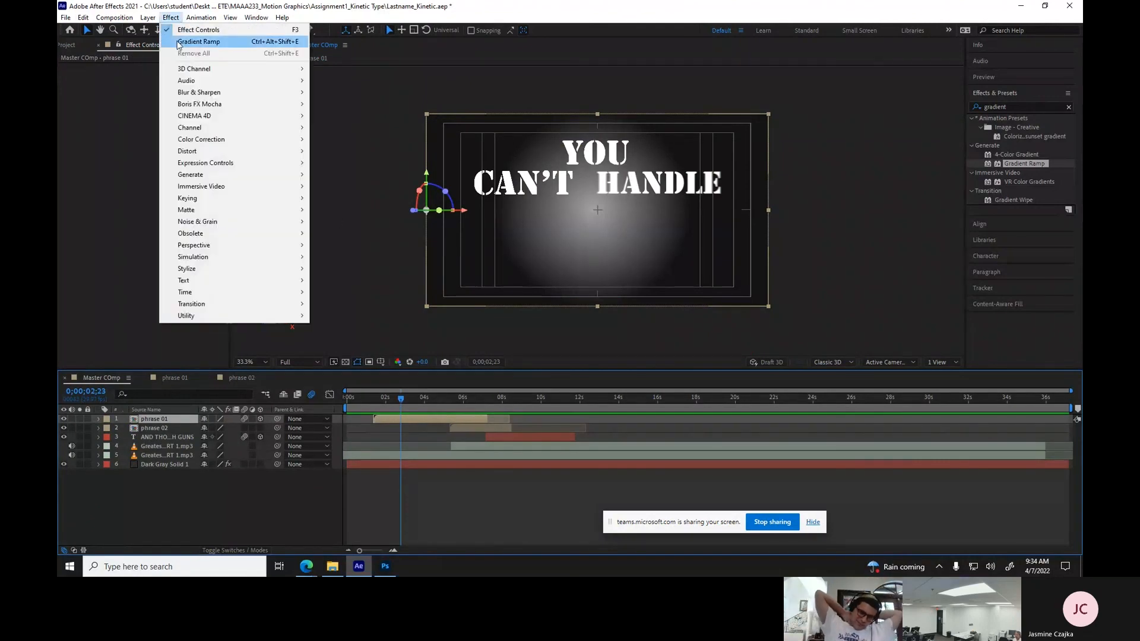
mouse_move(191, 247)
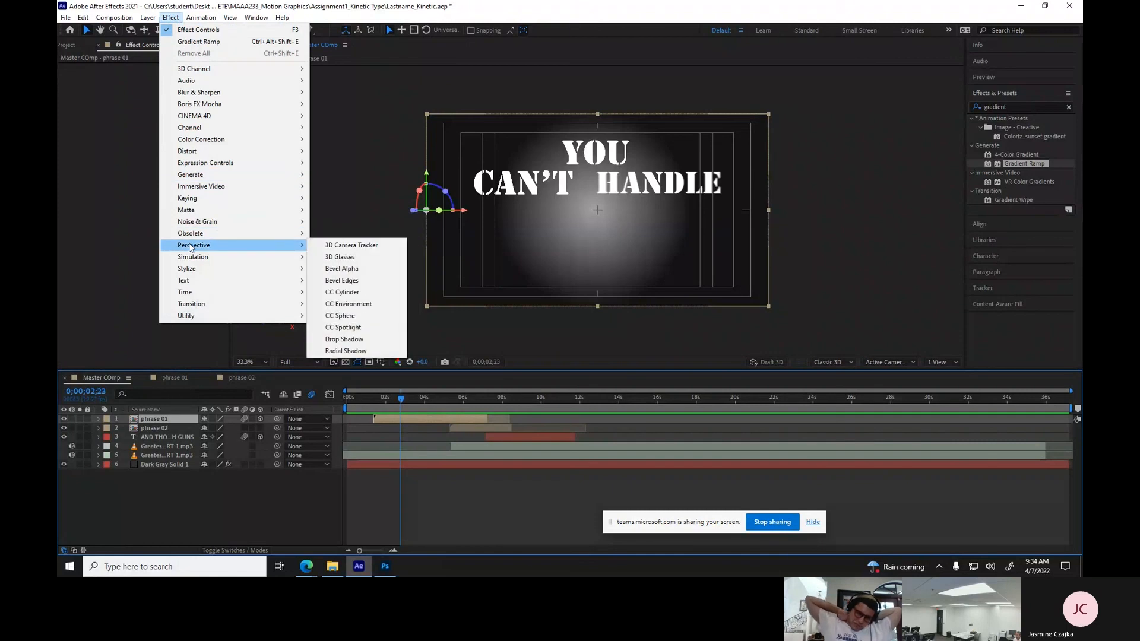
left_click(346, 340)
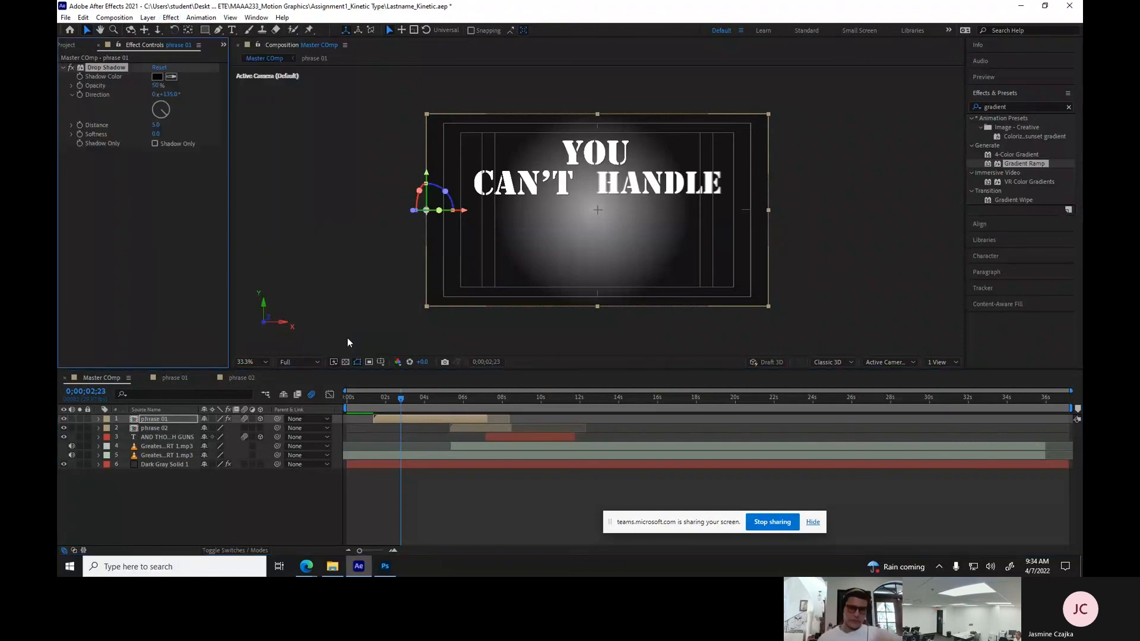
mouse_move(153, 127)
left_mouse_down()
mouse_move(169, 124)
mouse_move(160, 134)
left_mouse_up()
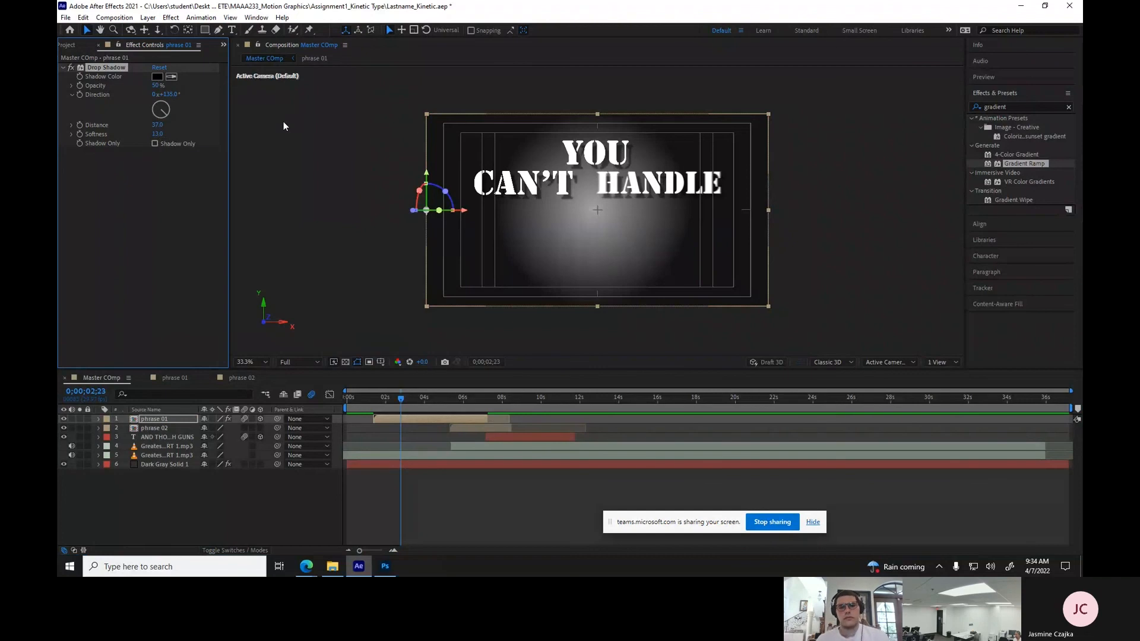
Copy the Drop Shadow effect from phrase 01 and paste it onto the phrase 02 layer.
left_click(132, 171)
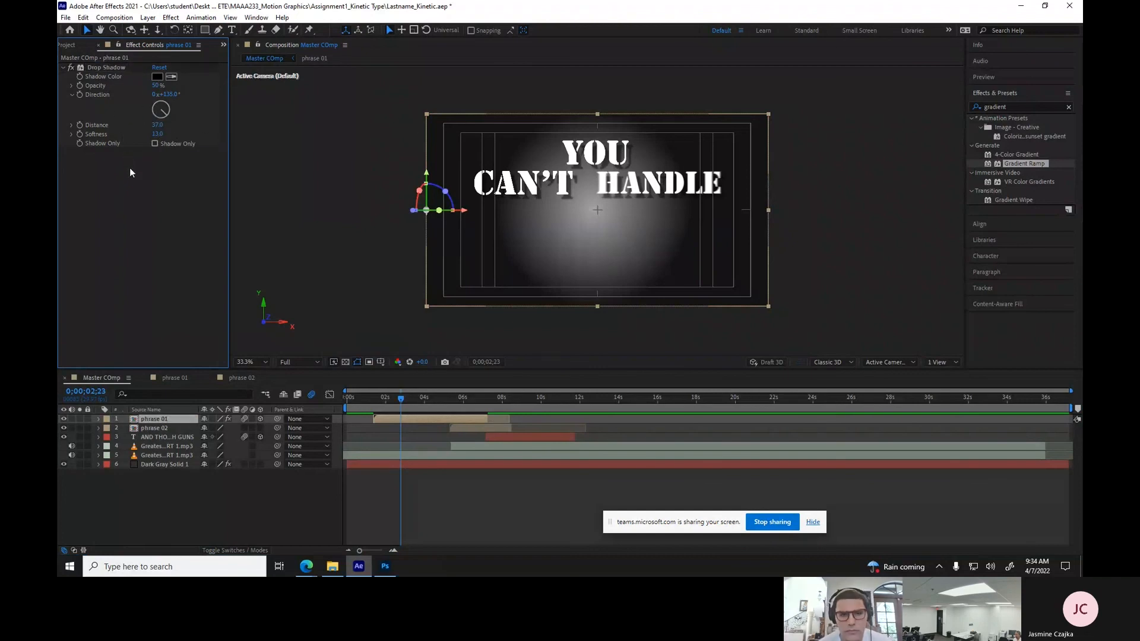
left_click(111, 69)
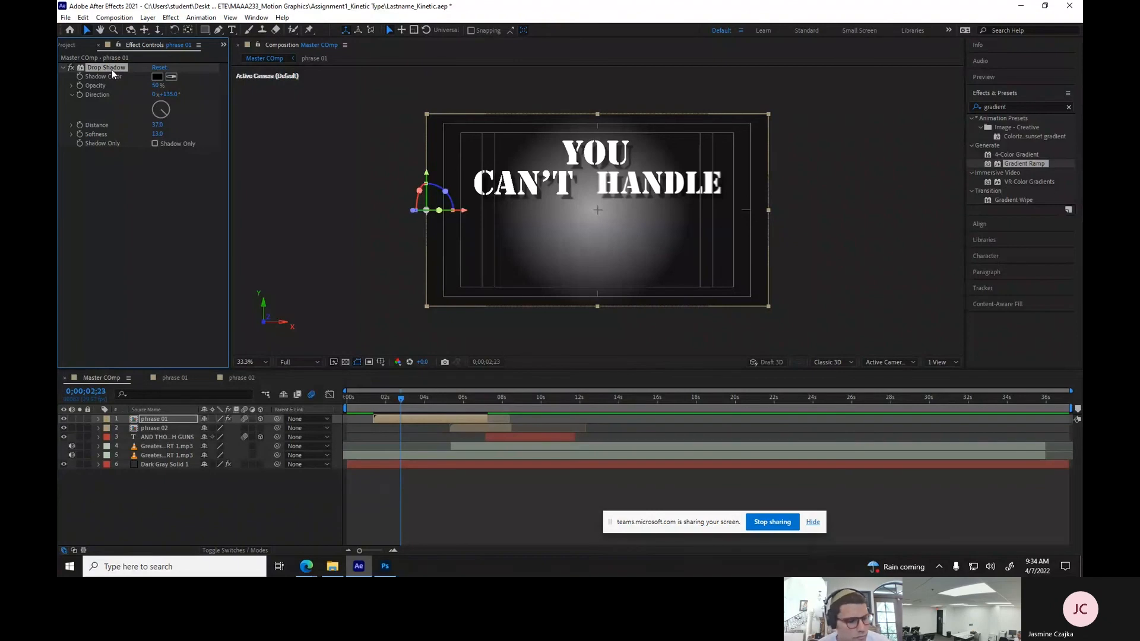
left_click(83, 17)
left_click(102, 83)
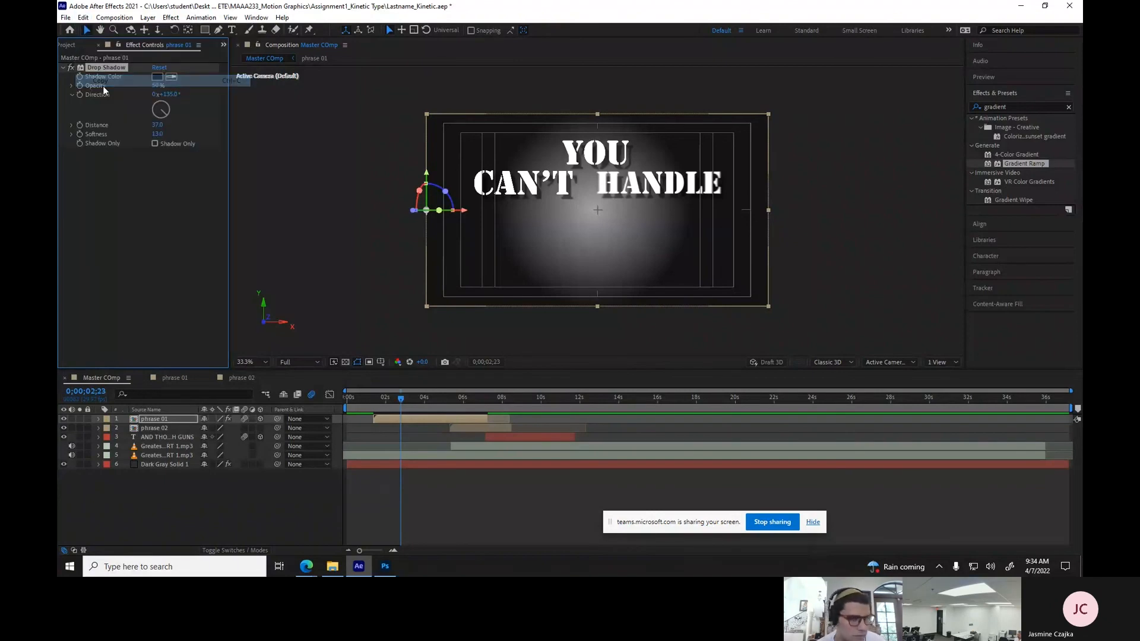
left_click(169, 428)
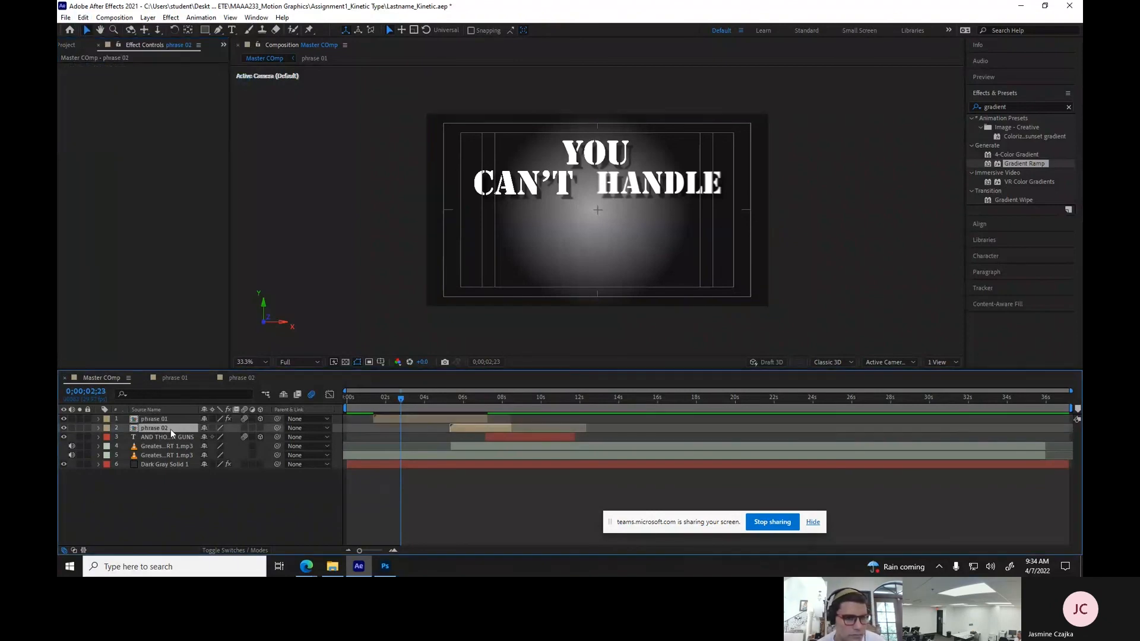
left_click(475, 399)
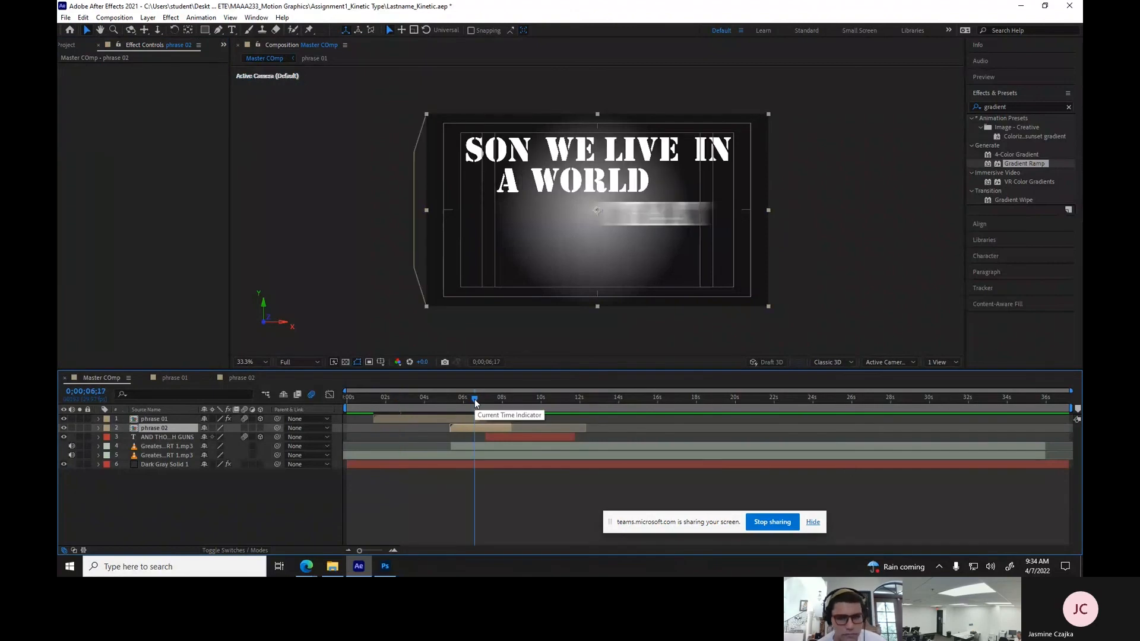
key("ctrl+v")
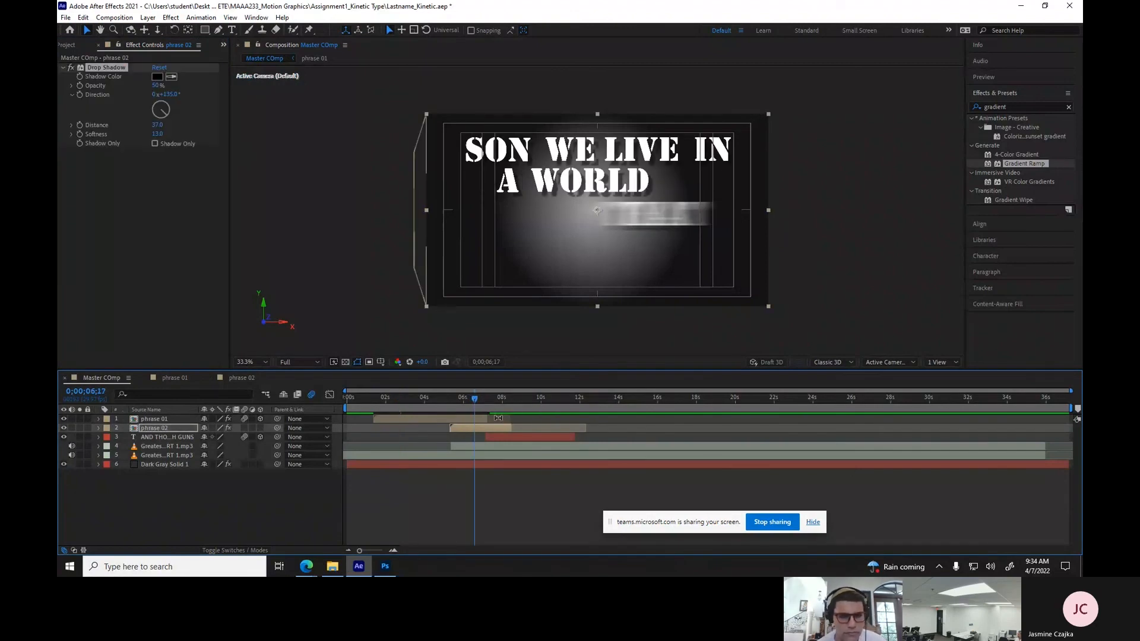
Paste the copied Drop Shadow onto the AND THOSE WALLS text layer as well.
left_click(524, 397)
left_click(519, 438)
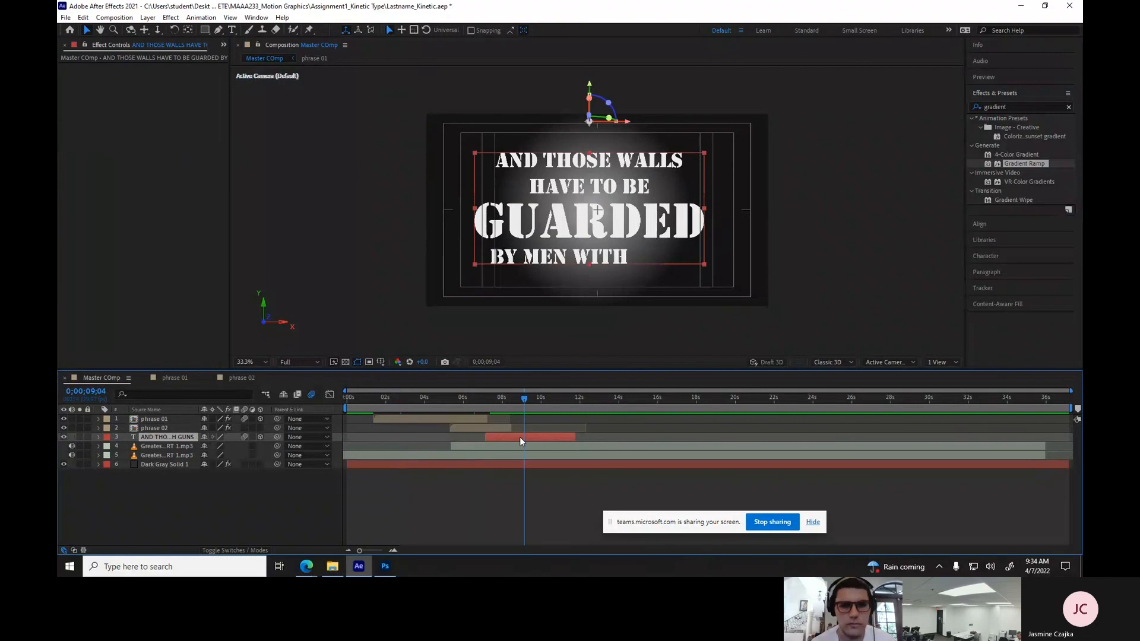
key("ctrl+v")
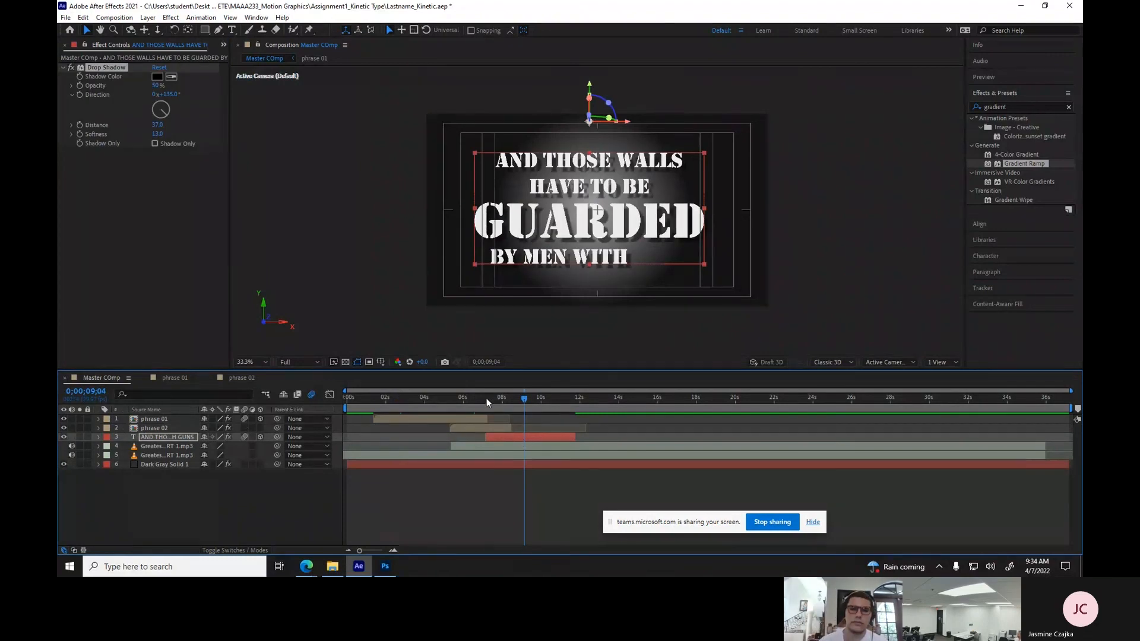
Play the animation from the start and again from 0;00;07;06 to check the drop shadows on all phrases.
left_click_drag(486, 398, 347, 407)
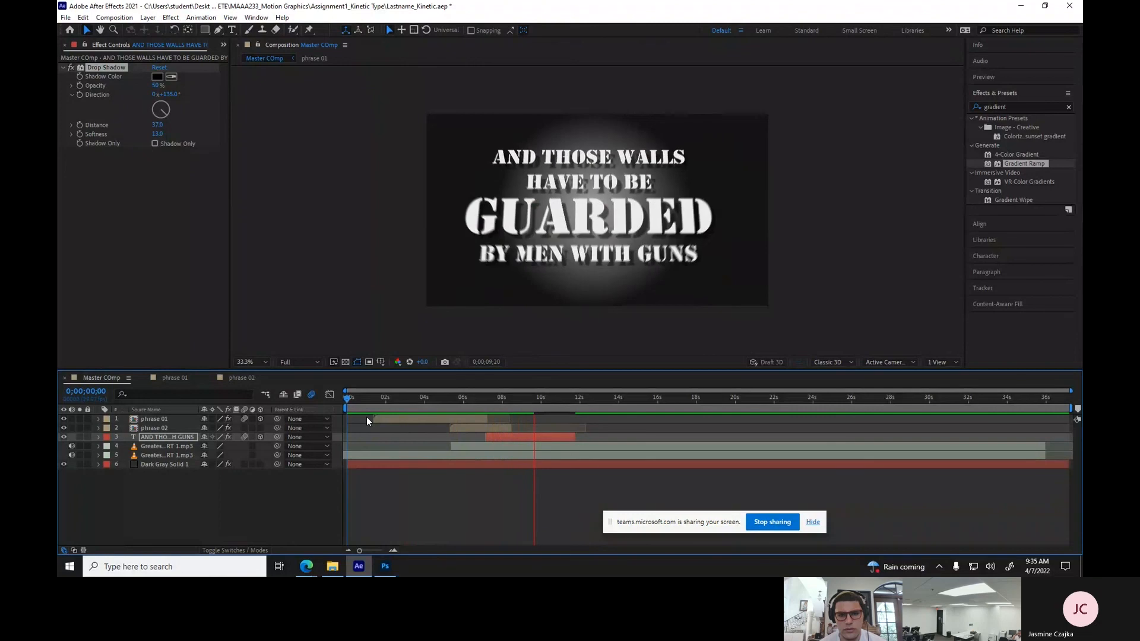
left_click_drag(498, 397, 557, 397)
left_click_drag(428, 395, 488, 397)
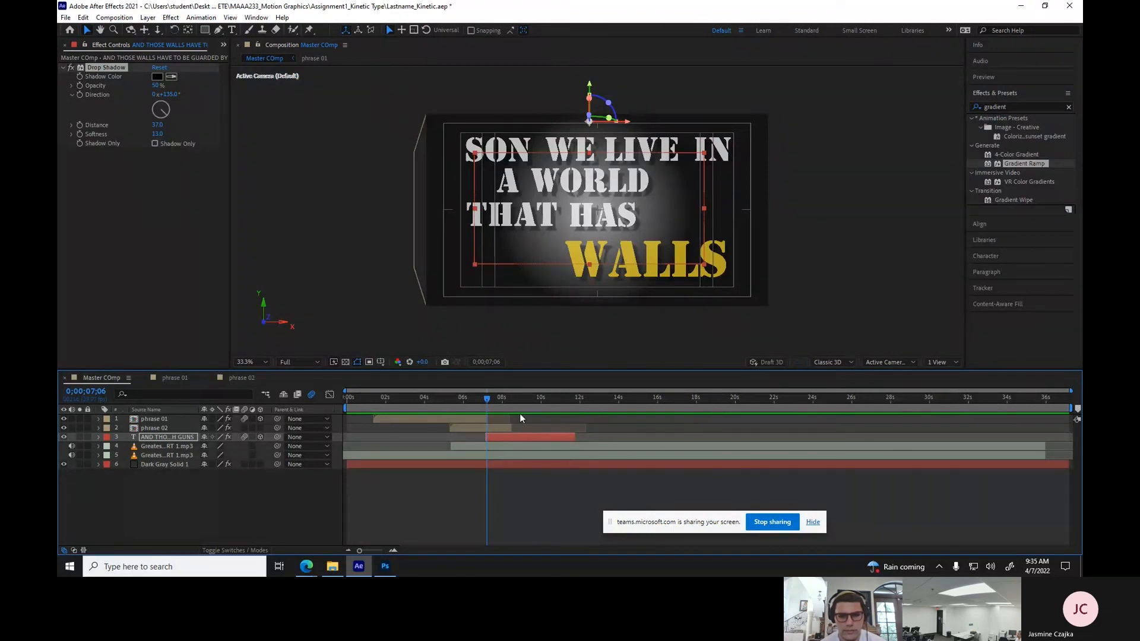
key("space")
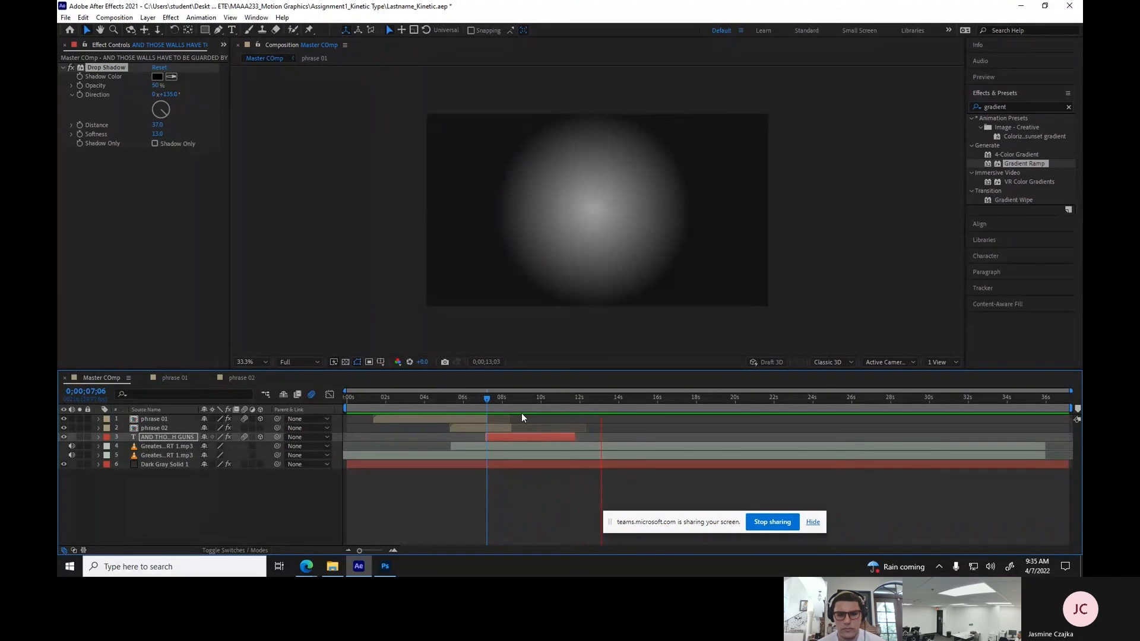
key("space")
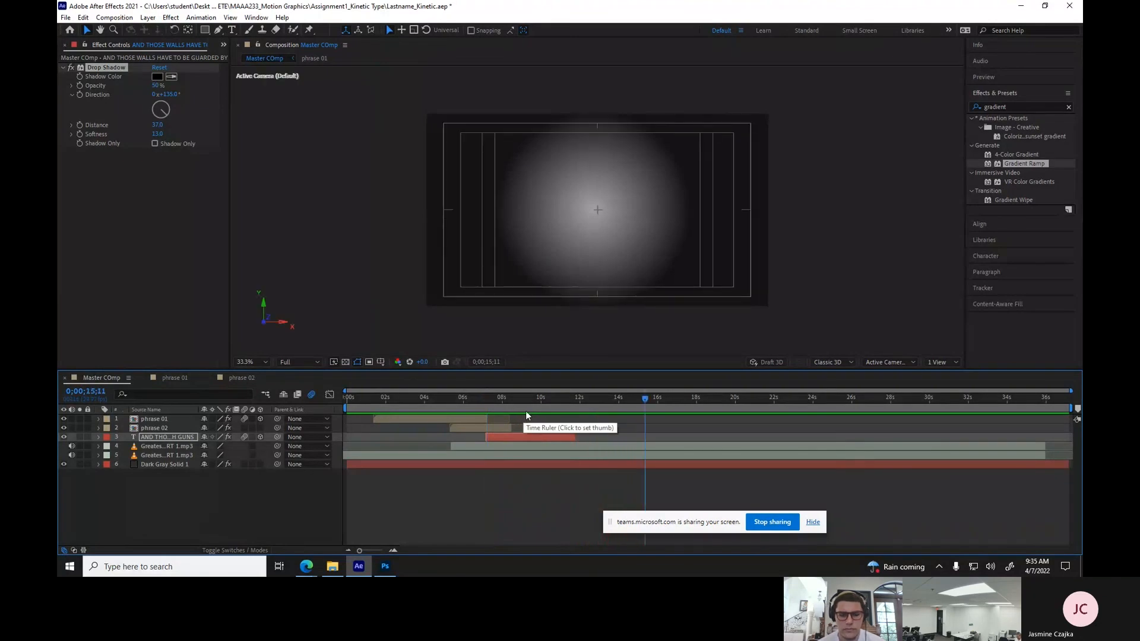
Return the playhead to the start of Master COmp and save the project.
left_click_drag(544, 401, 347, 427)
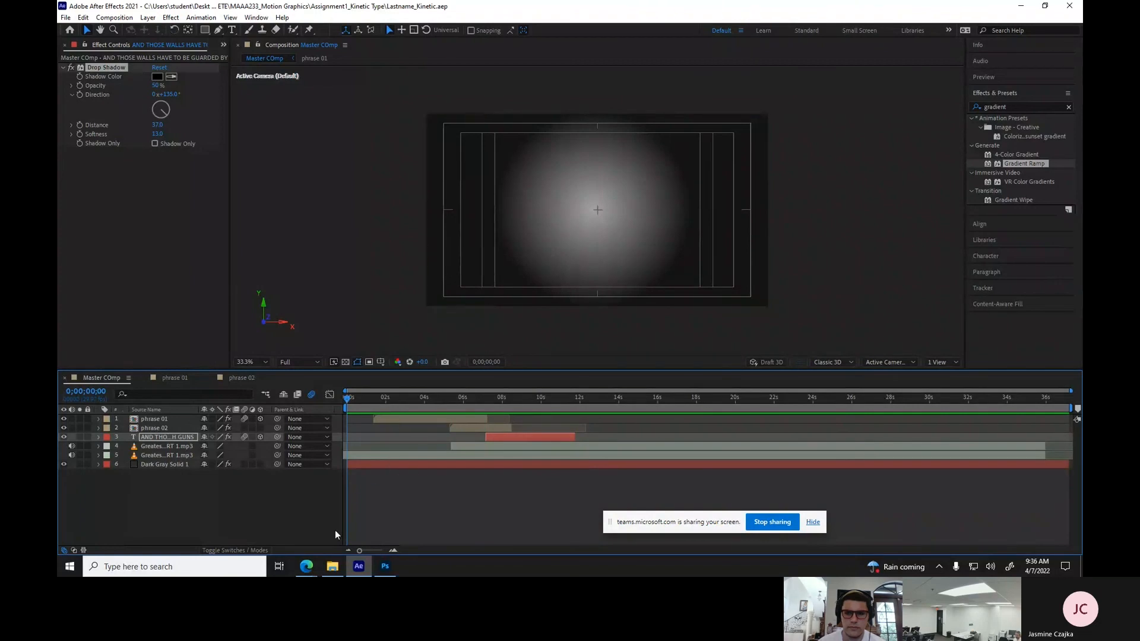
mouse_move(307, 566)
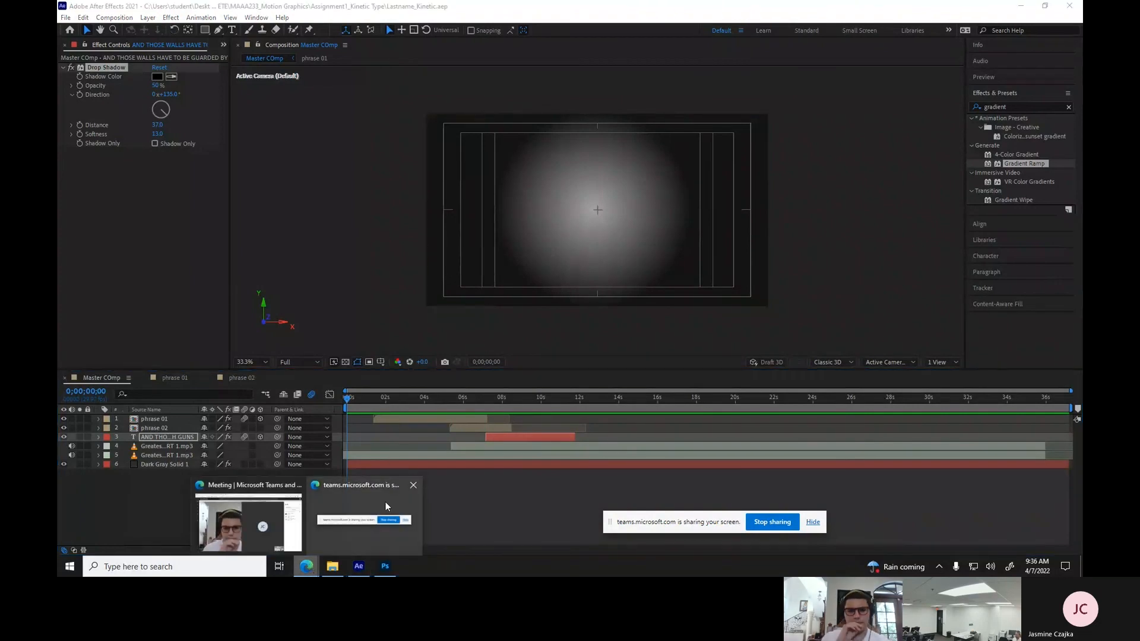
mouse_move(386, 503)
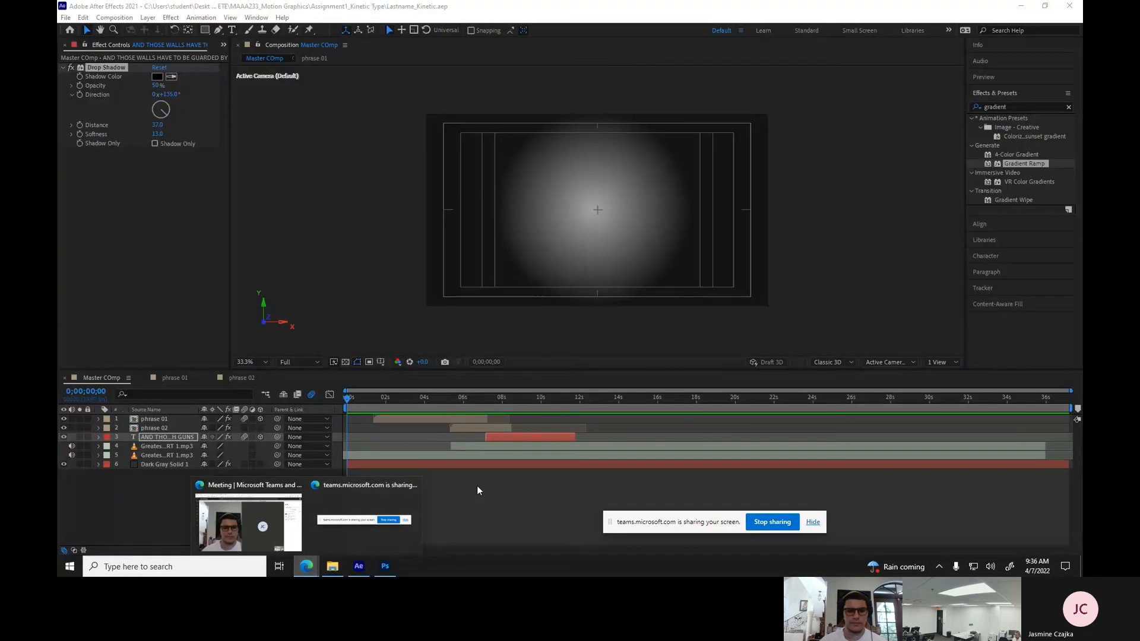
left_click(476, 486)
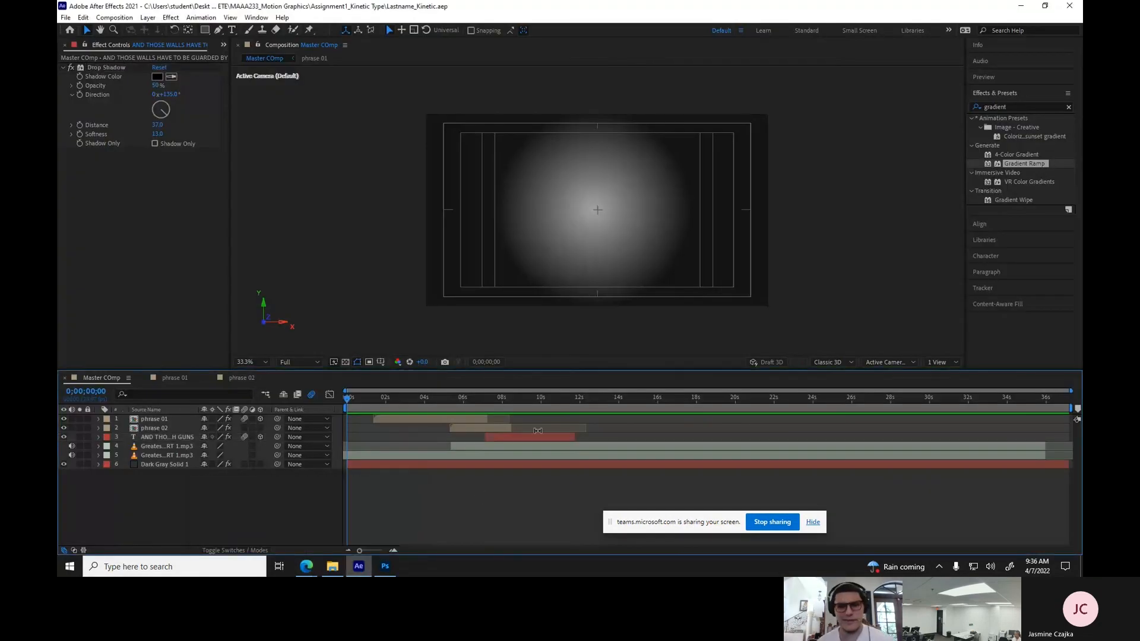
Switch to the Edge browser and run a Bing image search for "camouflauge" in a new page.
left_click(1023, 7)
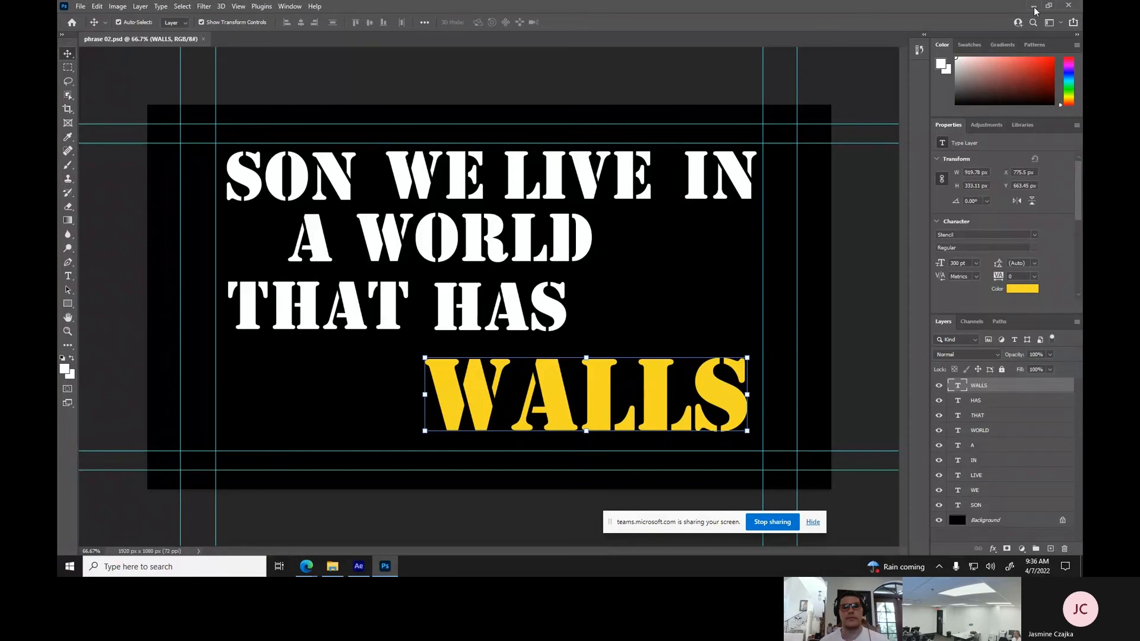
left_click(1033, 6)
left_click(492, 8)
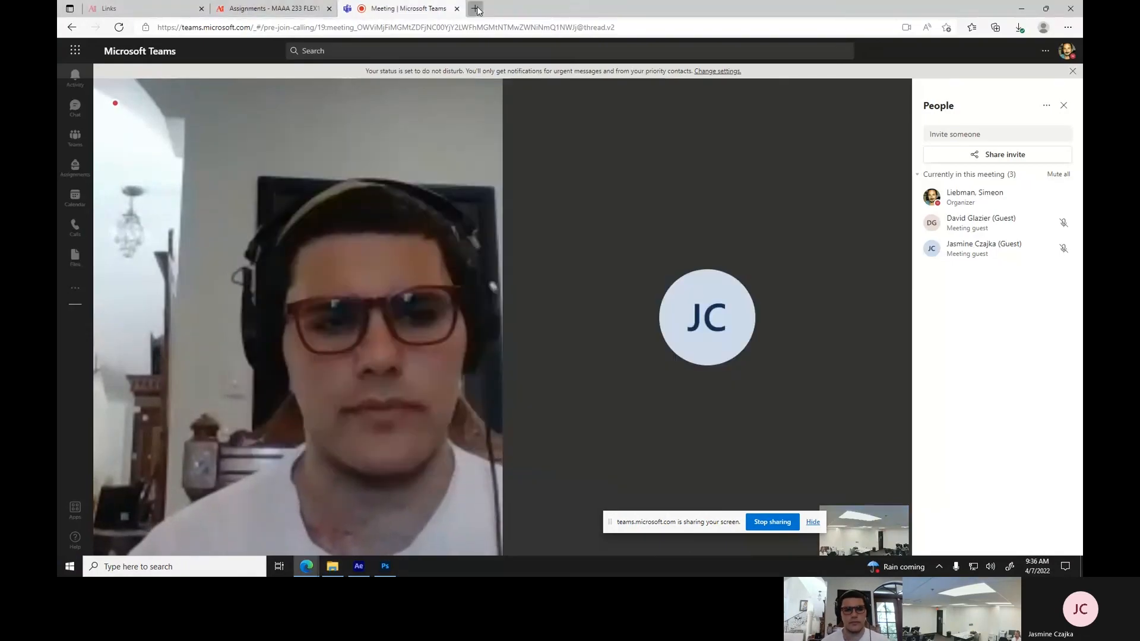
left_click(475, 9)
left_click(434, 119)
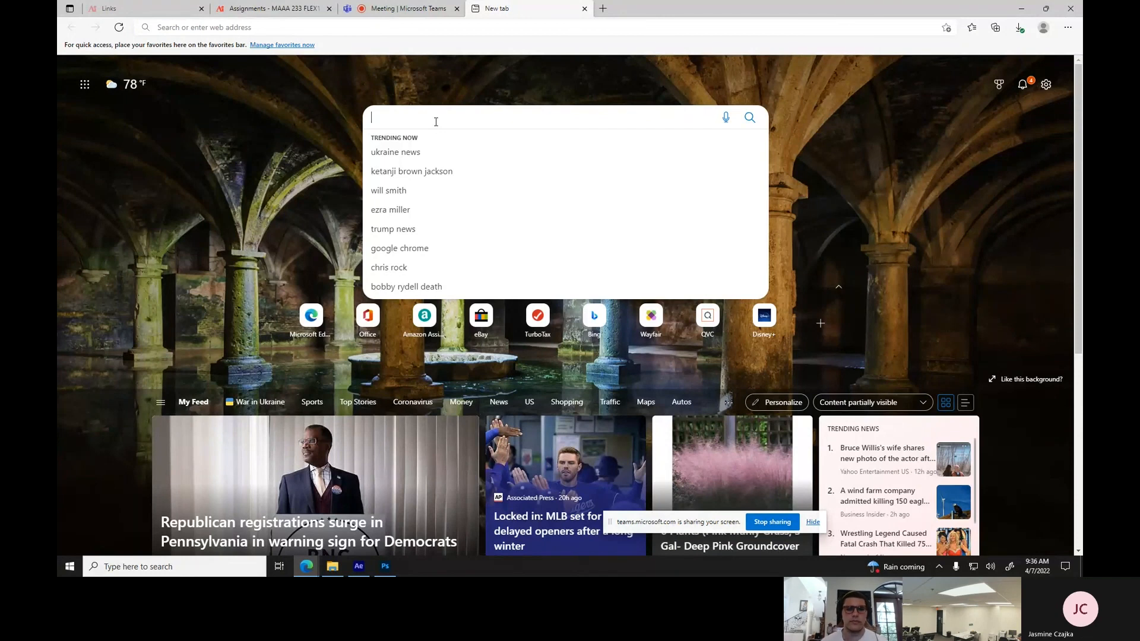
type("camou")
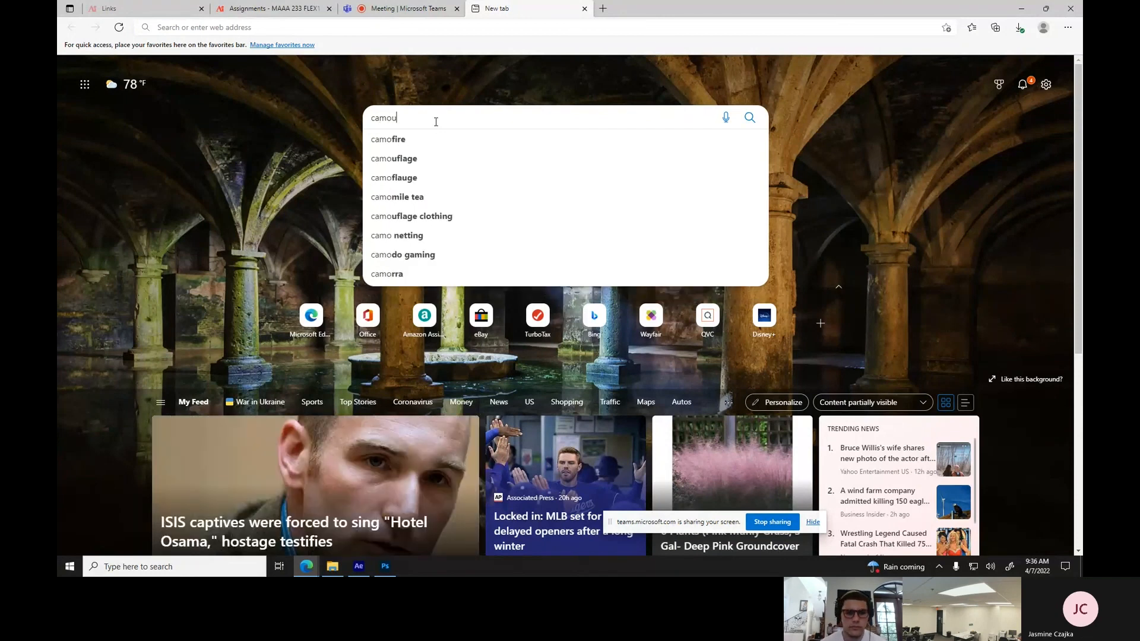
type("gflauge")
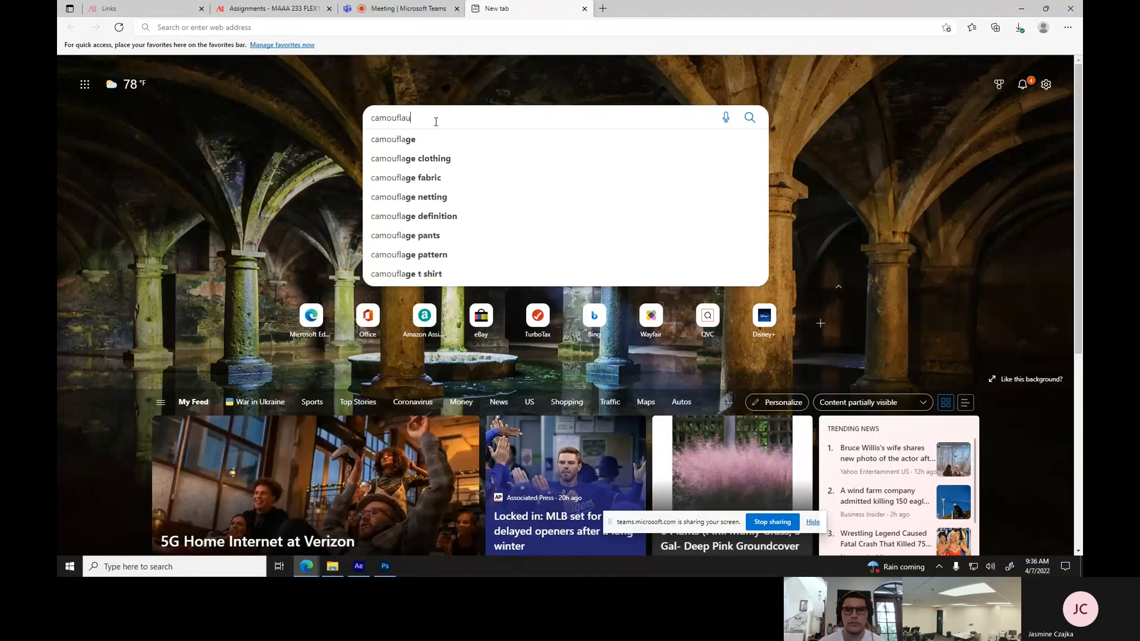
key("Return")
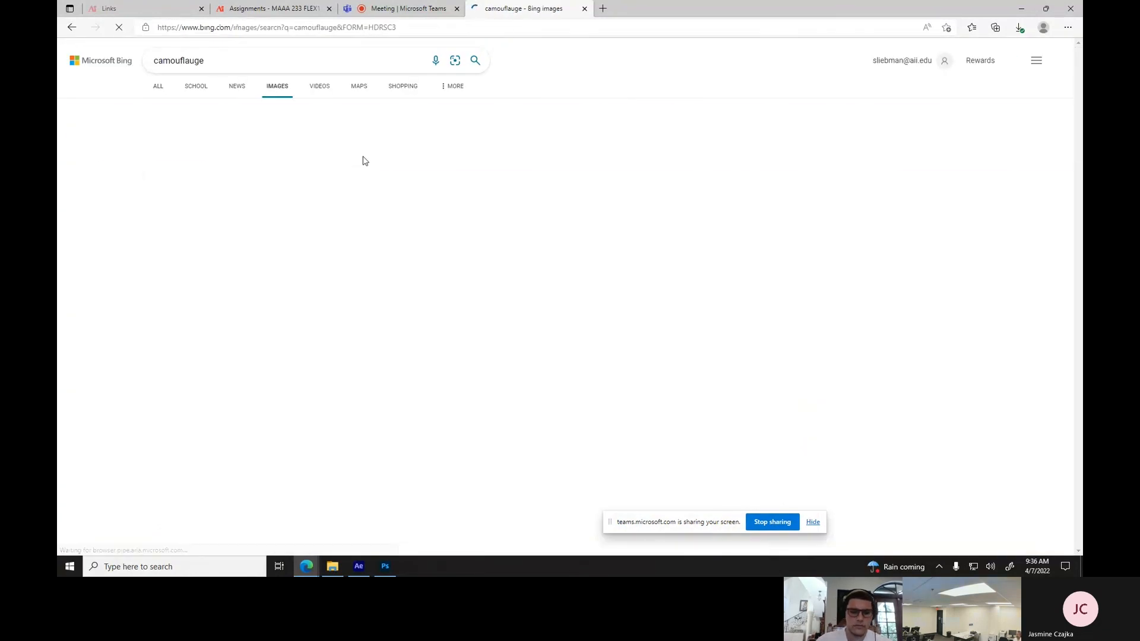
Save the green camouflage wallpaper from the results as R in the MAAA233_Motion Graphics > Assignment1_Kinetic Type folder on the Desktop.
scroll(365, 156, "down", 2)
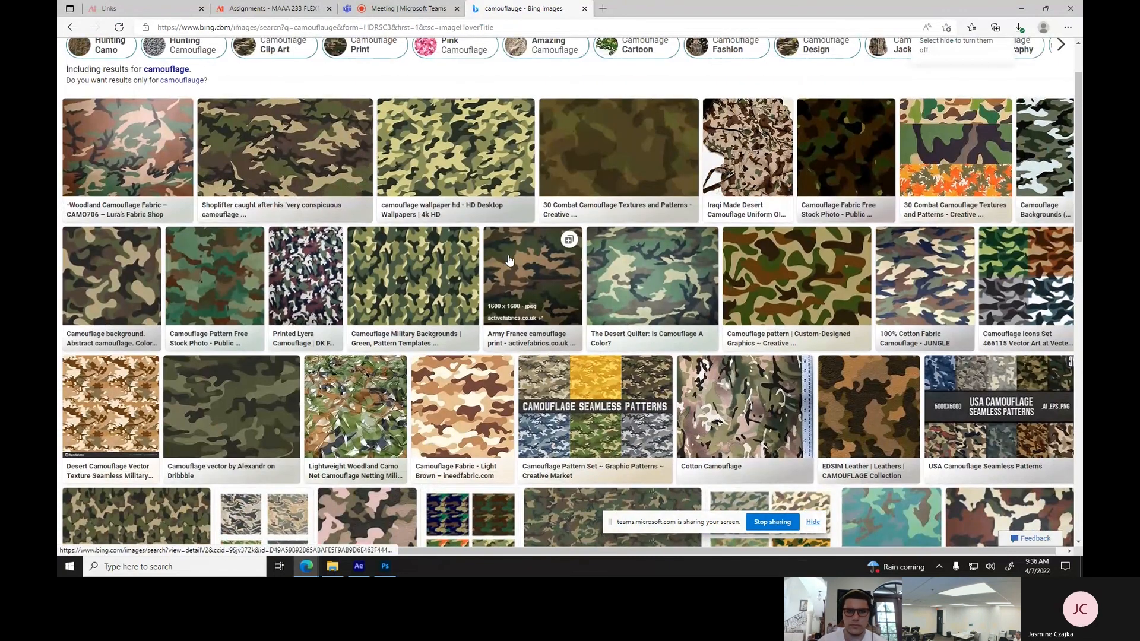
left_click(475, 156)
right_click(419, 179)
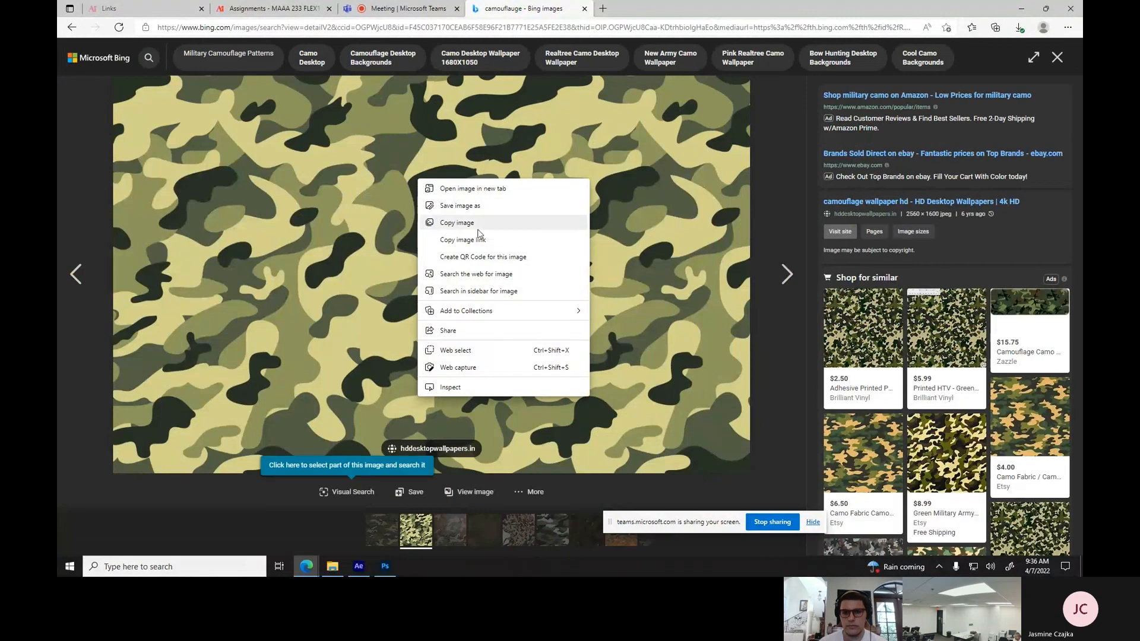
left_click(482, 206)
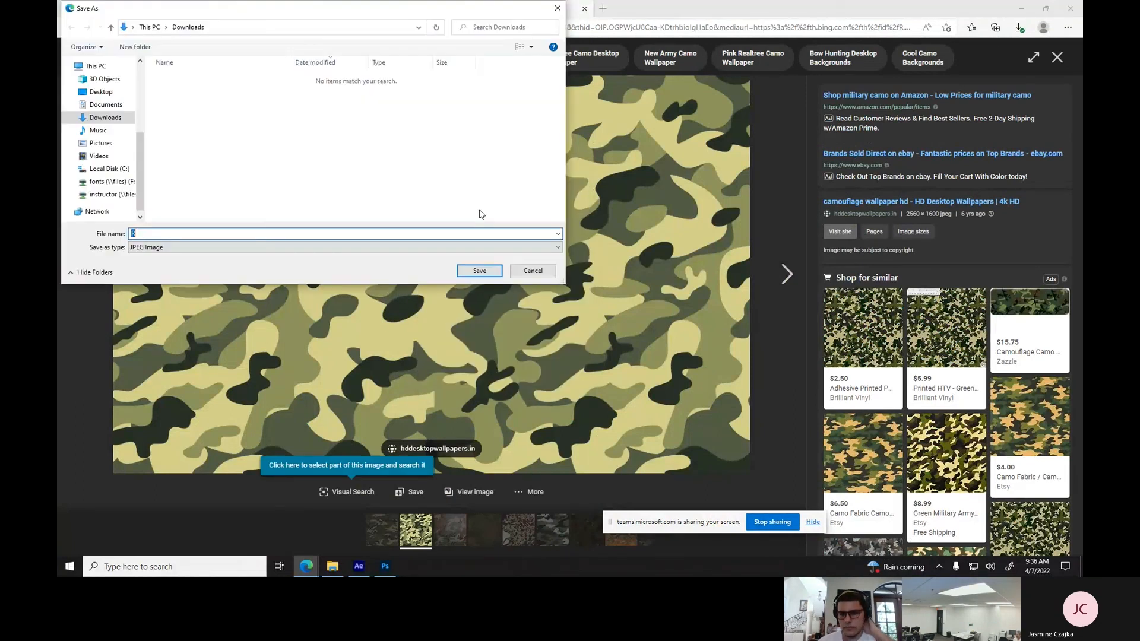
left_click(105, 104)
left_click(105, 93)
double_click(178, 107)
left_click(193, 83)
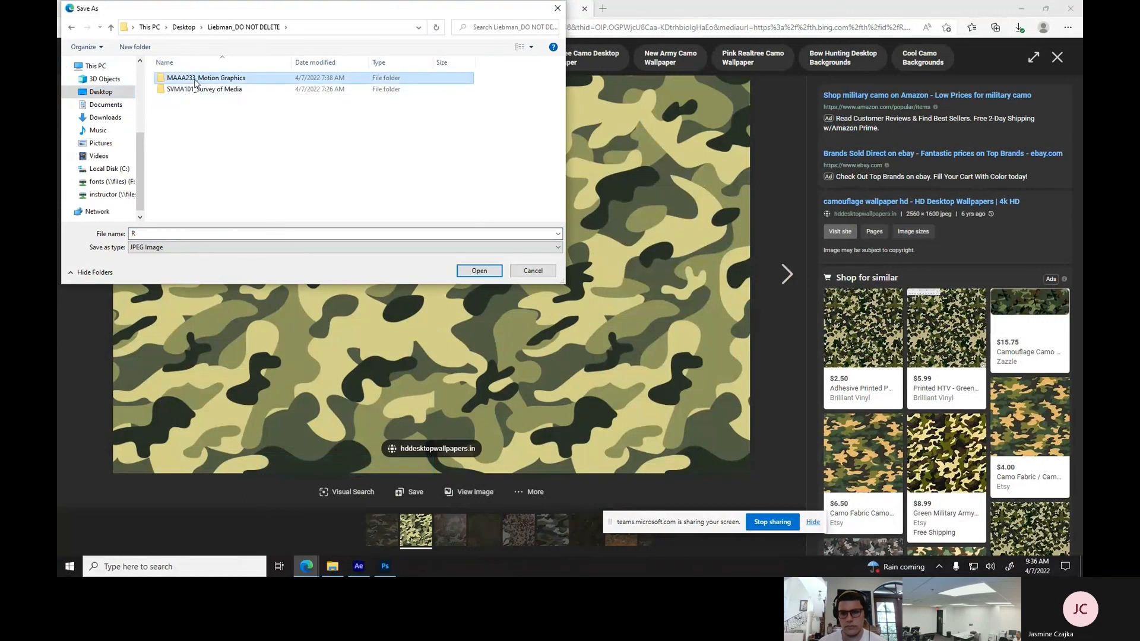
double_click(195, 83)
double_click(187, 82)
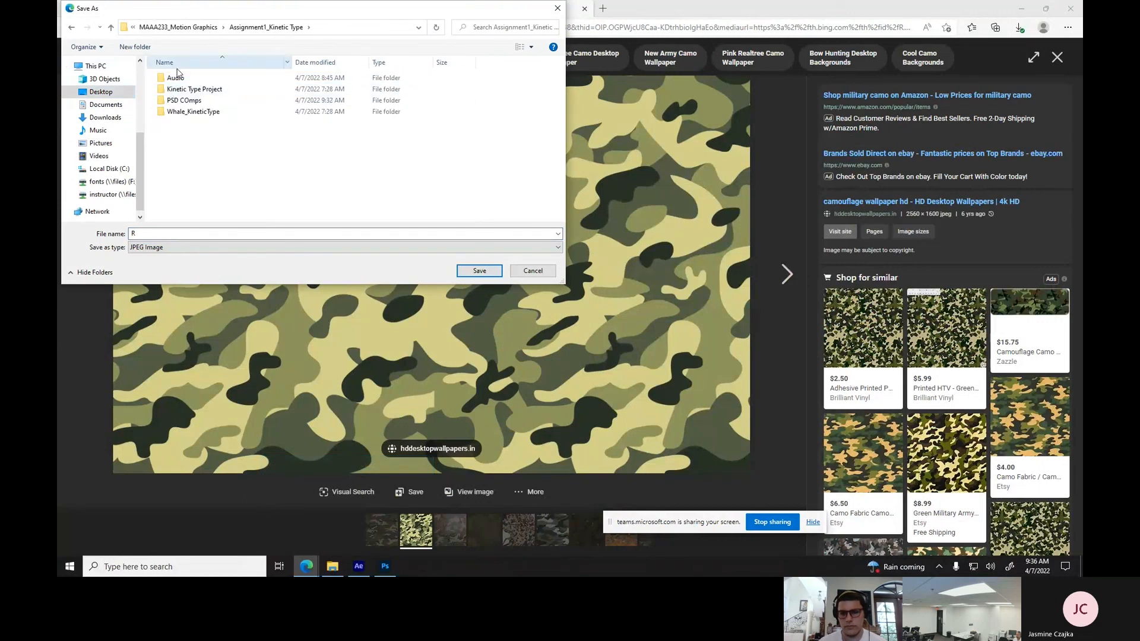
left_click(469, 272)
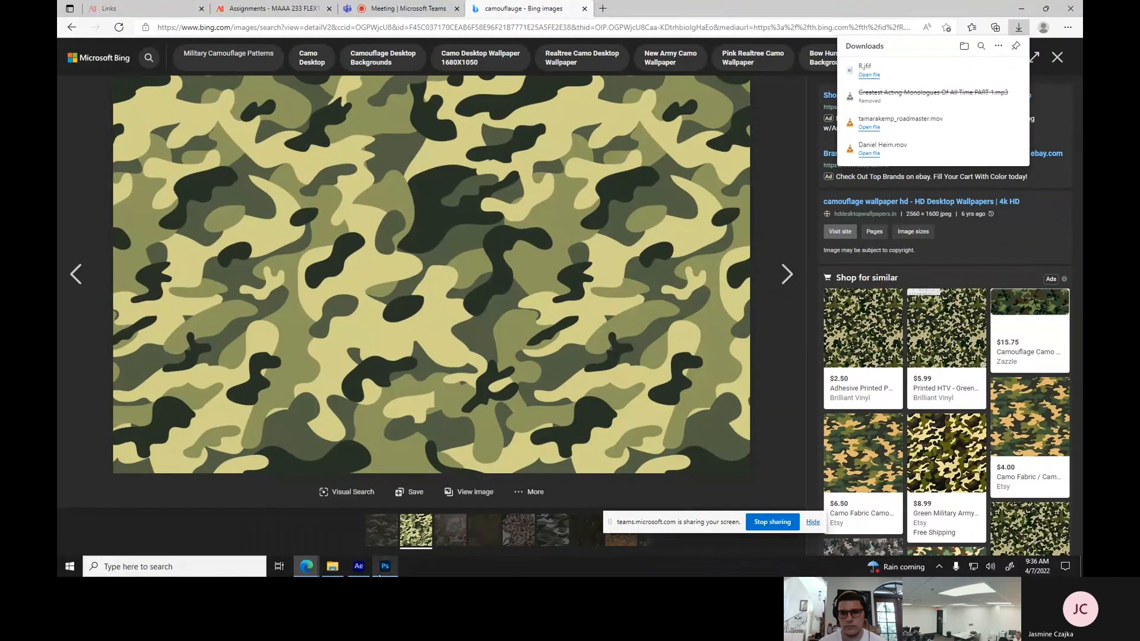
Switch to After Effects and import the camouflage image R from the Assignment1_Kinetic Type folder into the project as footage.
left_click(358, 566)
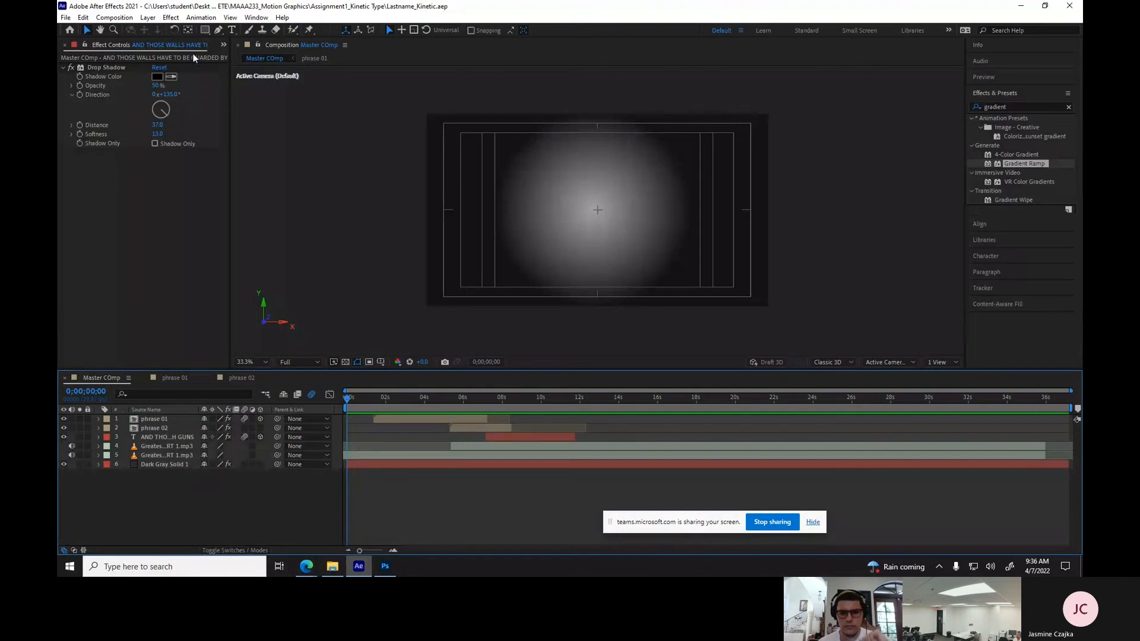
left_click(224, 45)
left_click(241, 56)
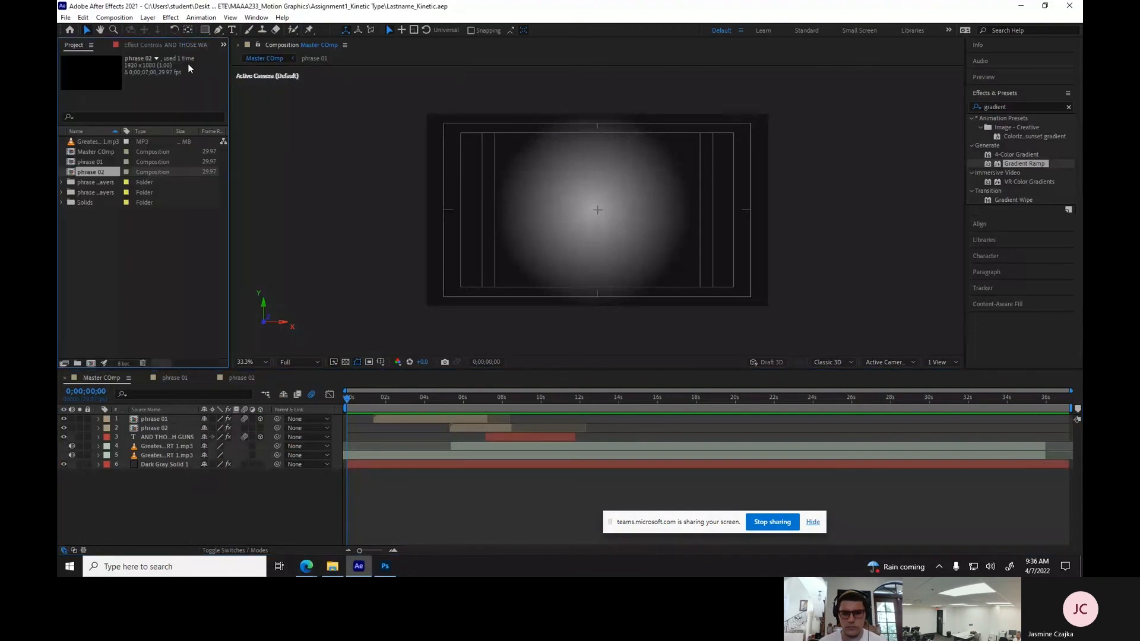
right_click(142, 270)
mouse_move(178, 323)
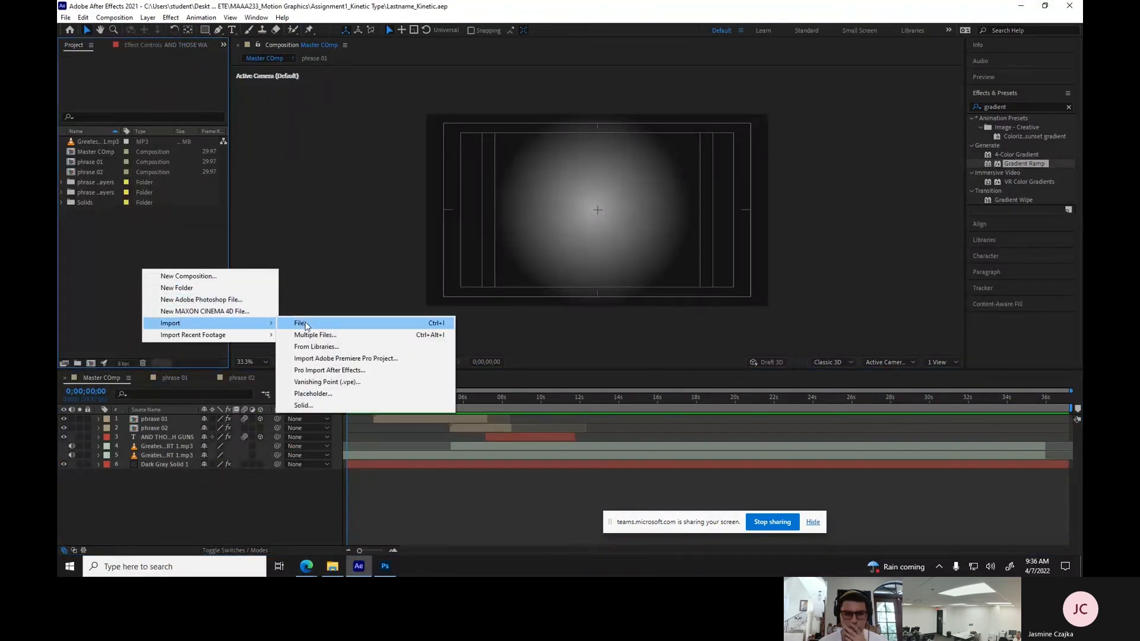
left_click(302, 323)
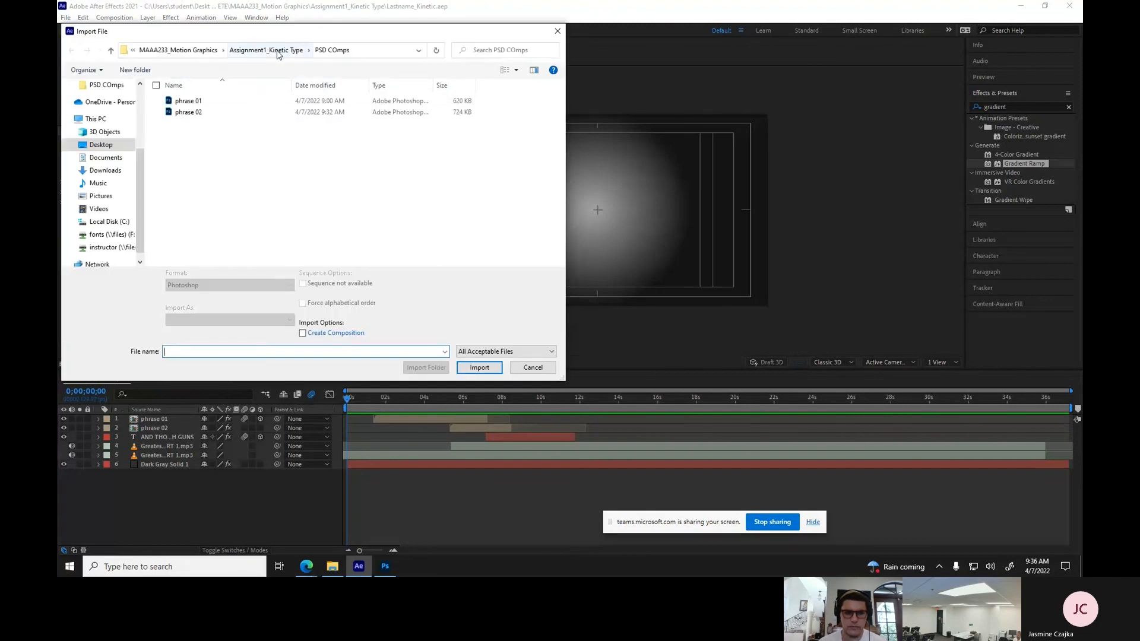
left_click(278, 52)
left_click(196, 157)
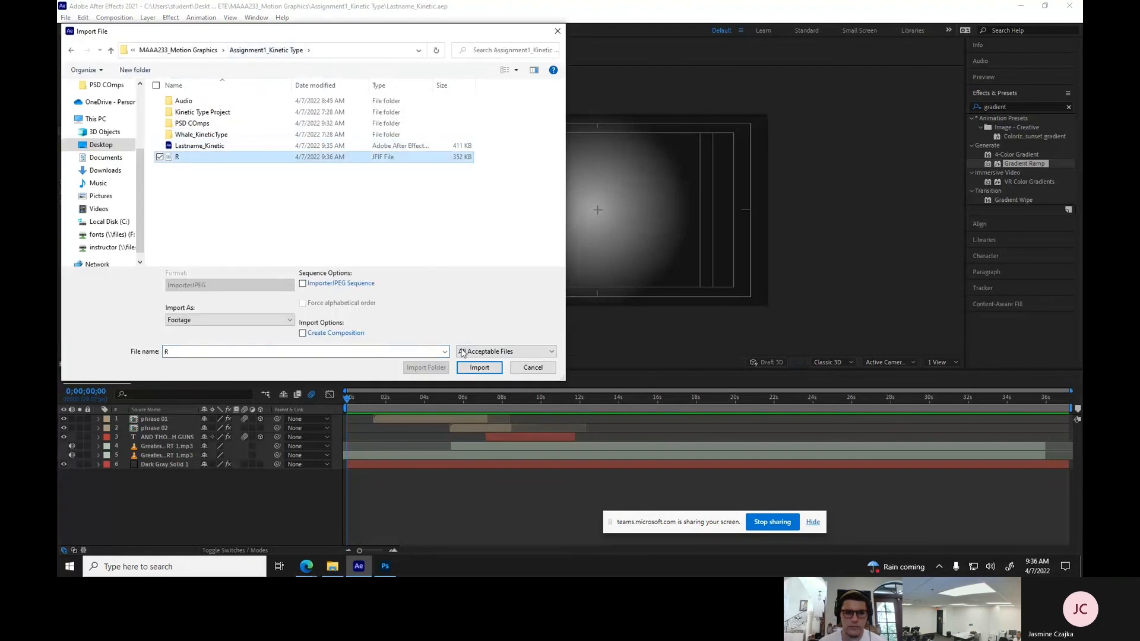
left_click(479, 366)
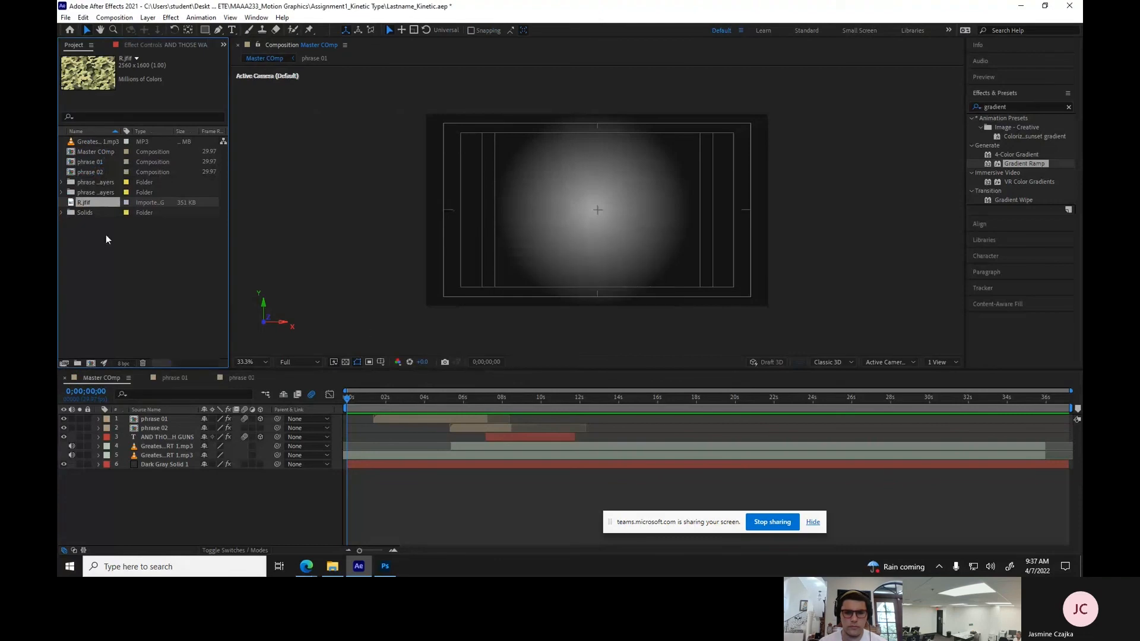
Add the camouflage image to Master COmp directly above Dark Gray Solid 1 and play the animation over it.
left_click_drag(86, 206, 123, 462)
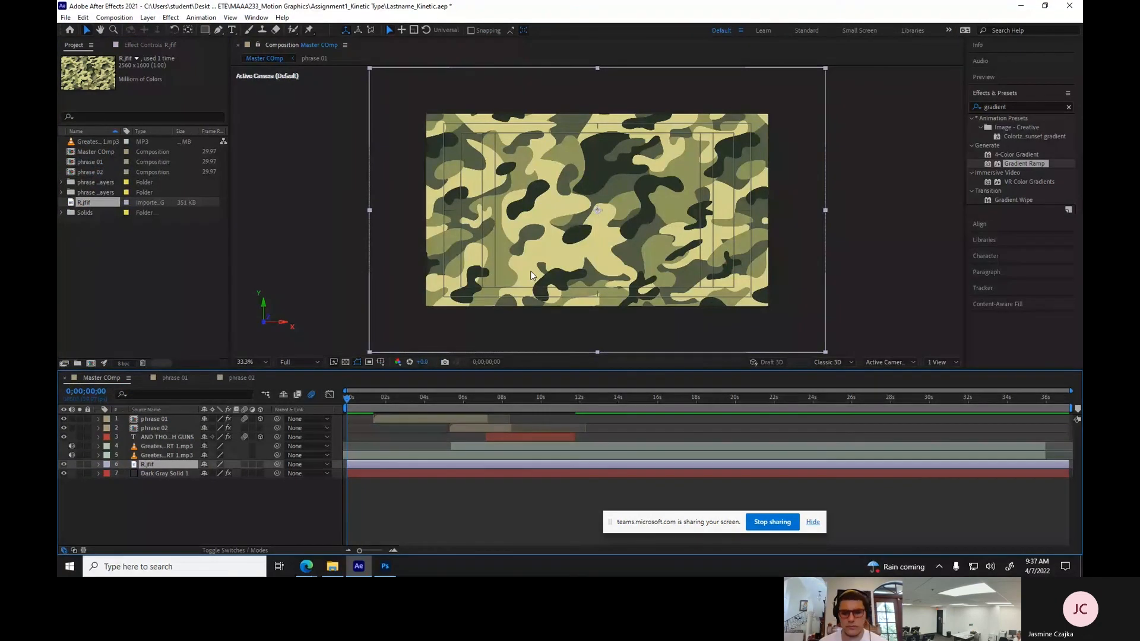
key("space")
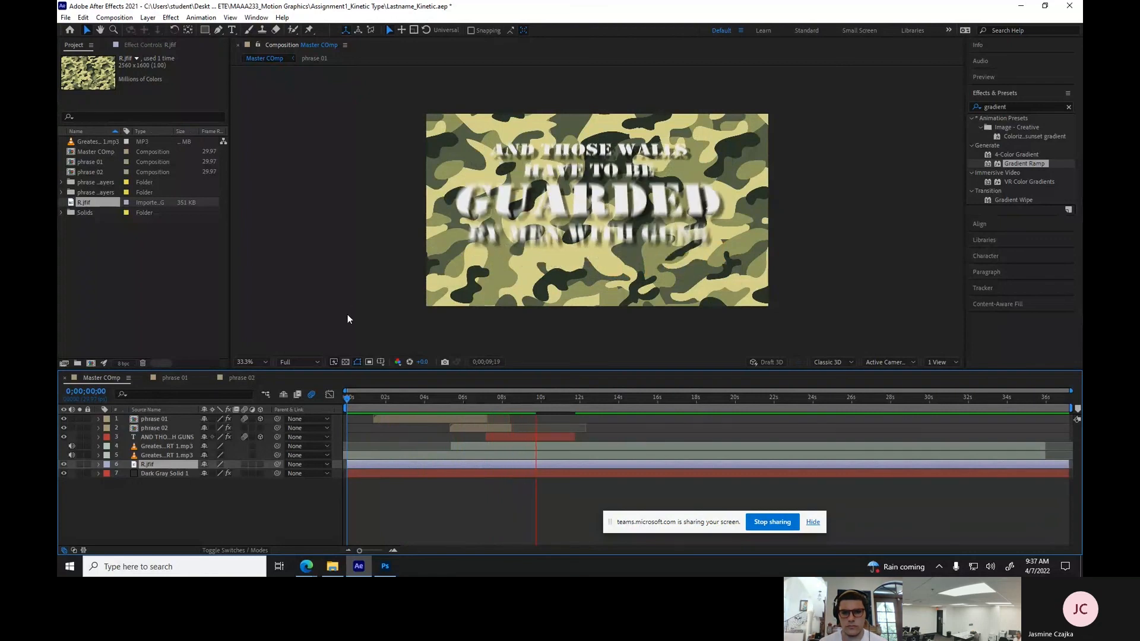
left_click(409, 396)
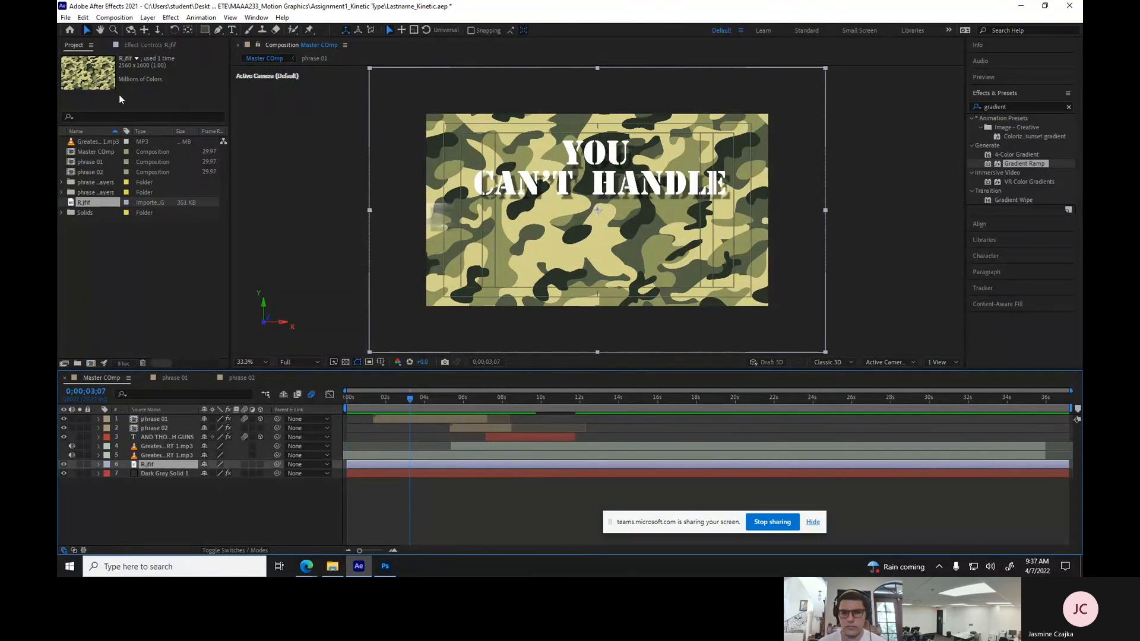
Change the camouflage layer's blending mode so the radial gradient beneath darkens its edges and lights its centre.
left_click(147, 17)
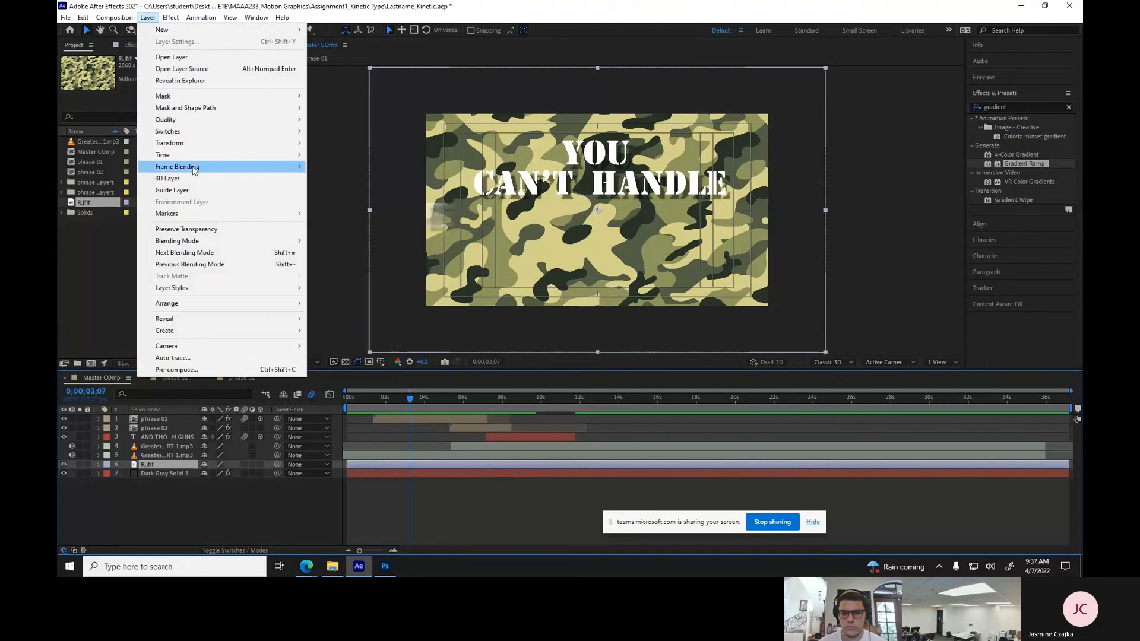
mouse_move(207, 242)
left_click(341, 308)
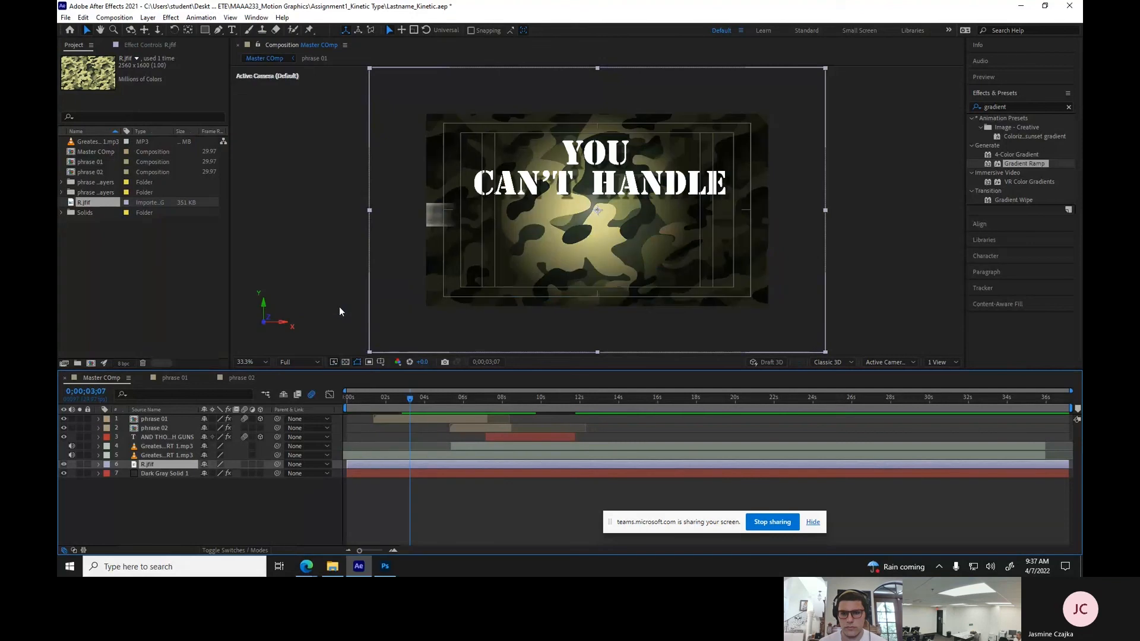
Play Master COmp from the start to check the phrases over the blended camouflage, and scrub to 0;00;05;09.
left_click_drag(410, 398, 337, 400)
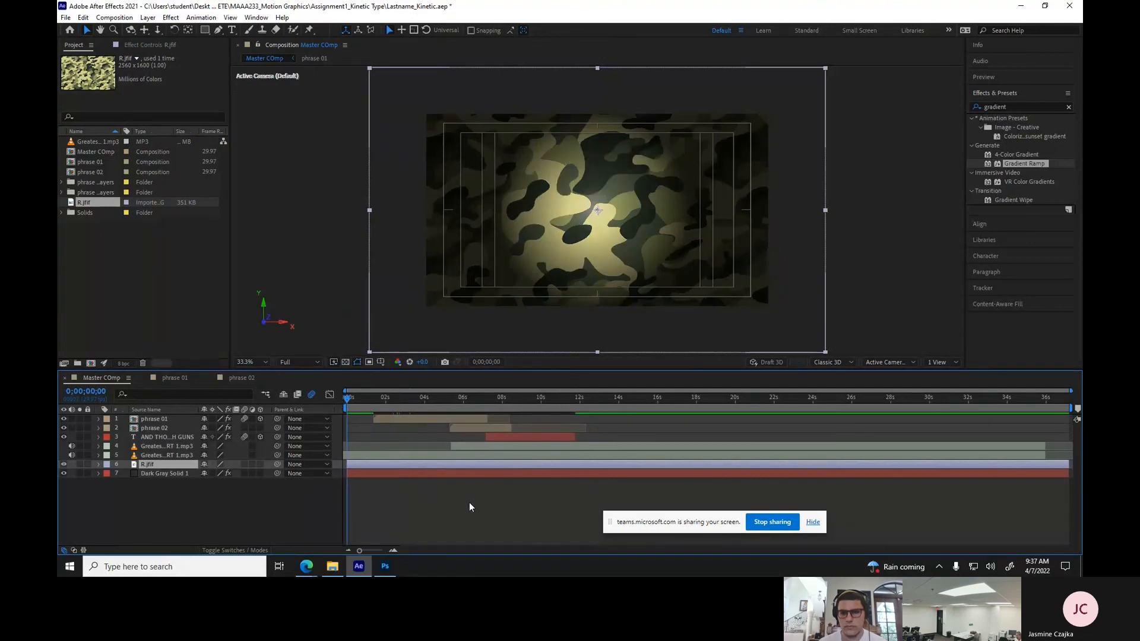
key("space")
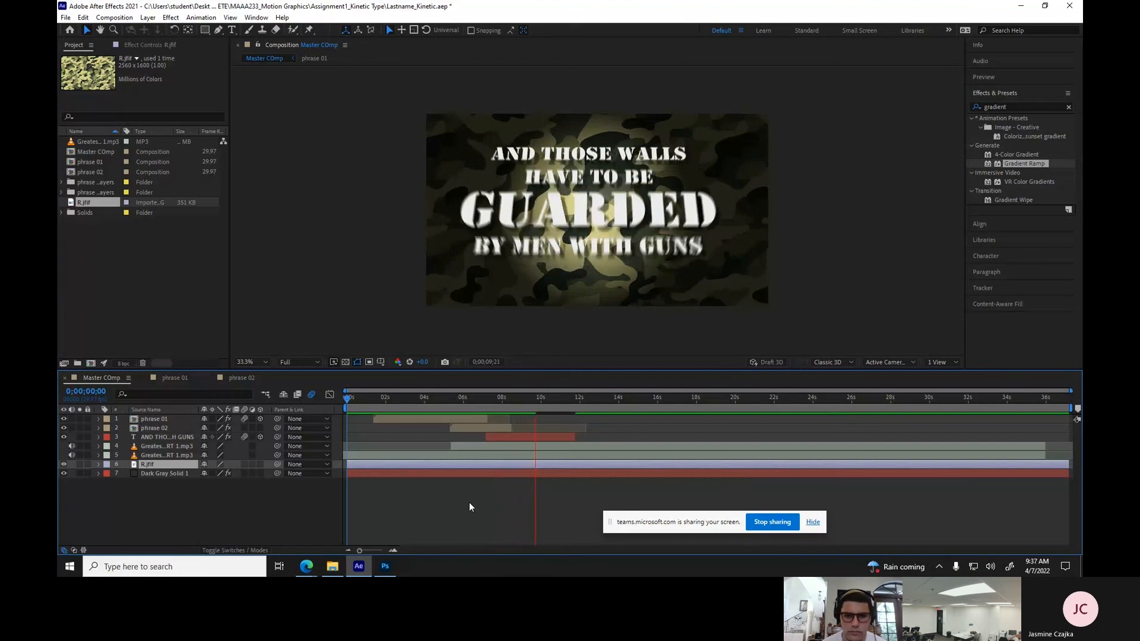
key("space")
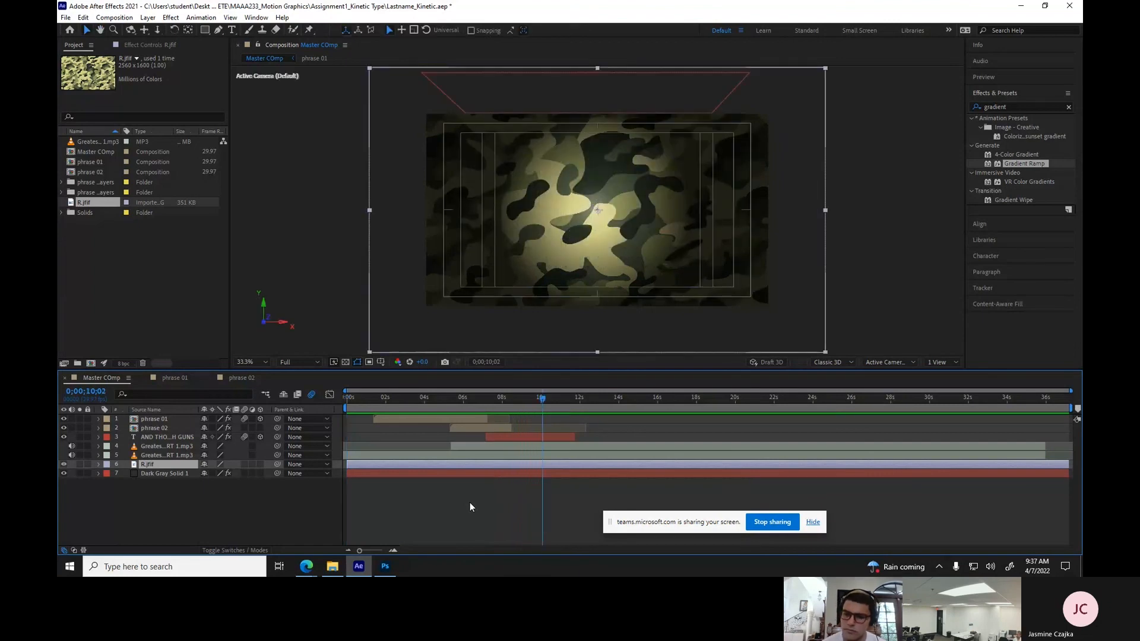
left_click_drag(421, 401, 450, 401)
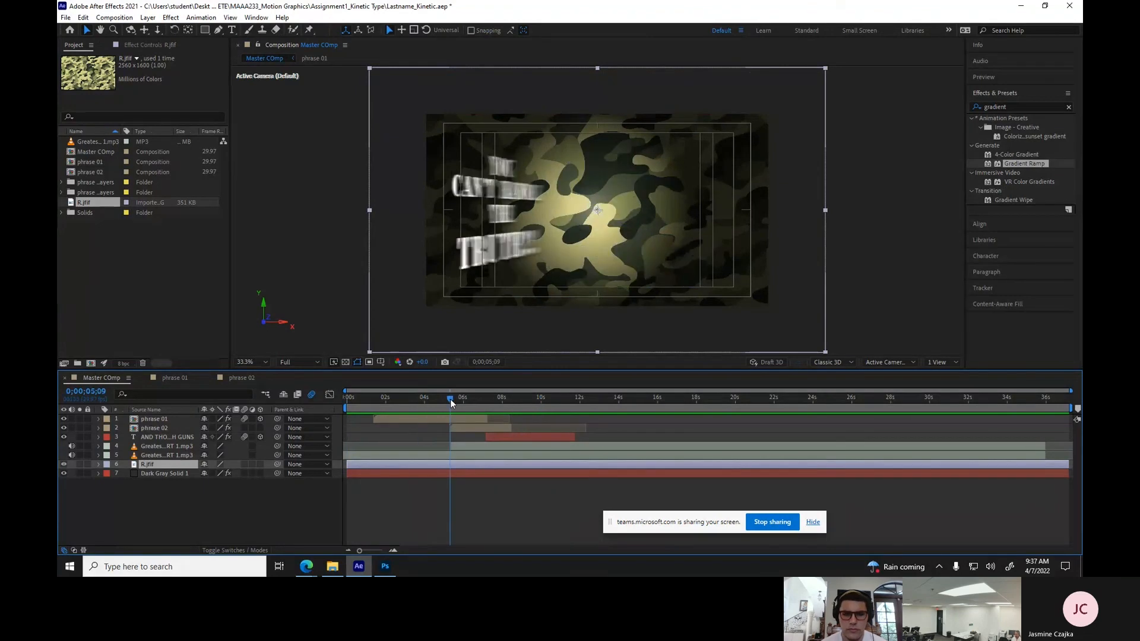
Look through the phrase 01 and phrase 02 compositions, scrub phrase 02 to its full text, and return to Master COmp.
left_click(177, 377)
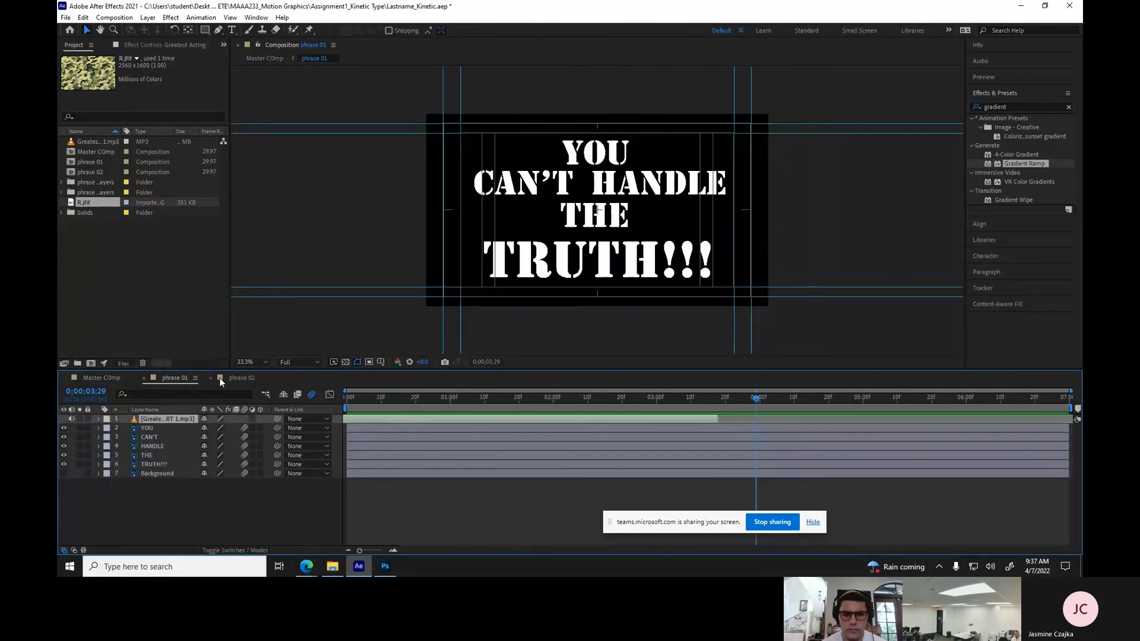
left_click(233, 378)
left_click_drag(387, 395, 563, 406)
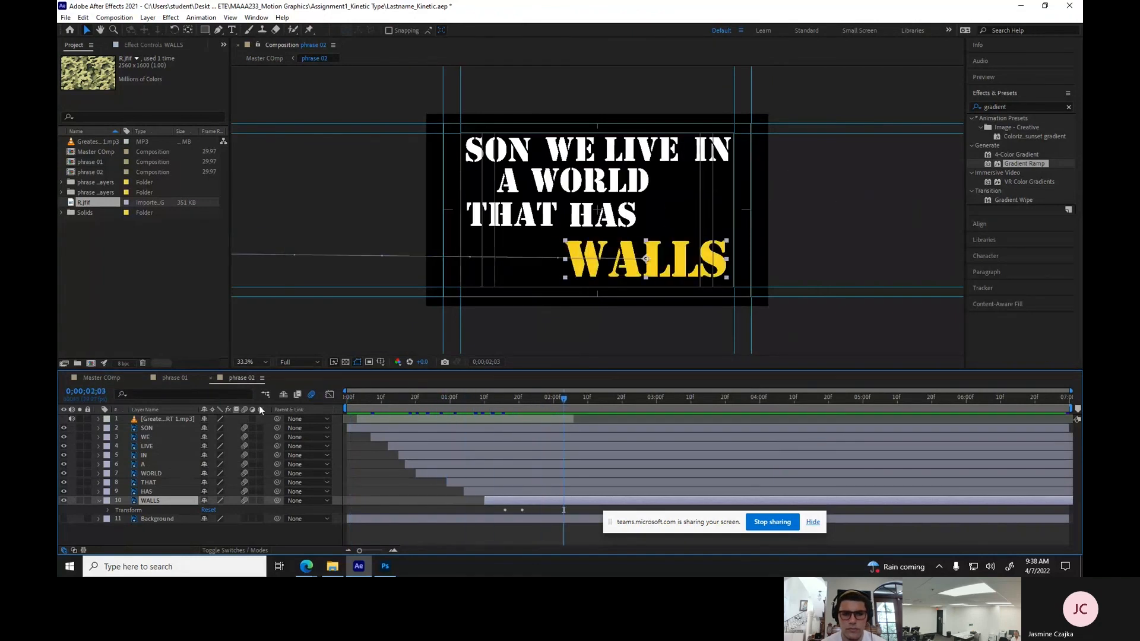
left_click(102, 378)
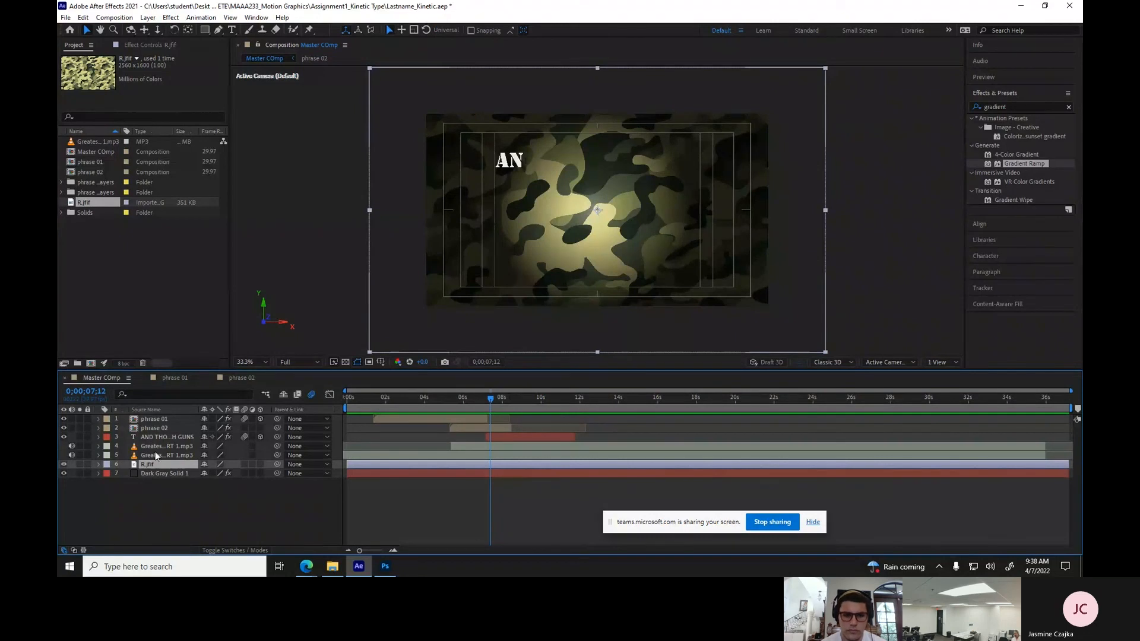
Create a new composition named Final Comp with the HDTV 1080 29.97 preset and a duration of 0;00;07;00.
left_click(123, 18)
left_click(130, 28)
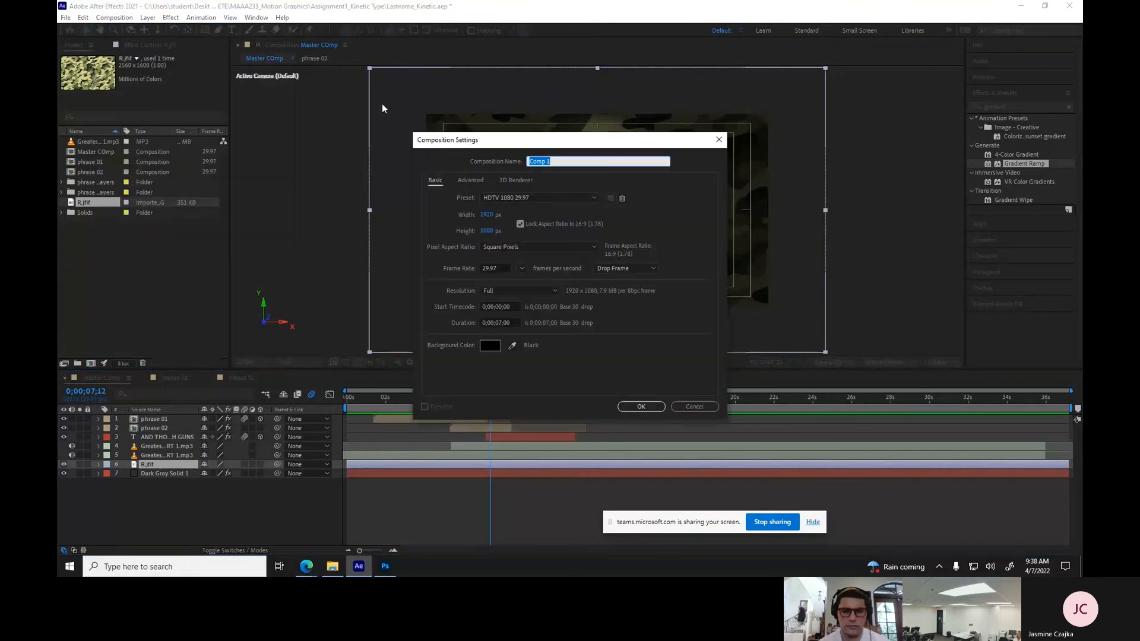
type("Final")
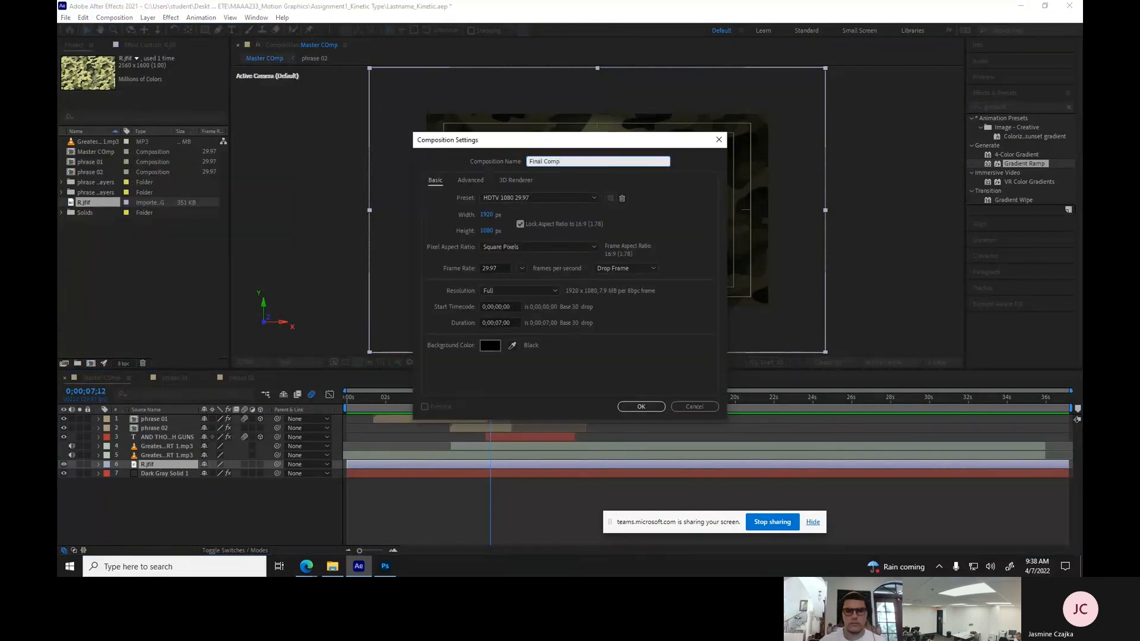
left_click(637, 408)
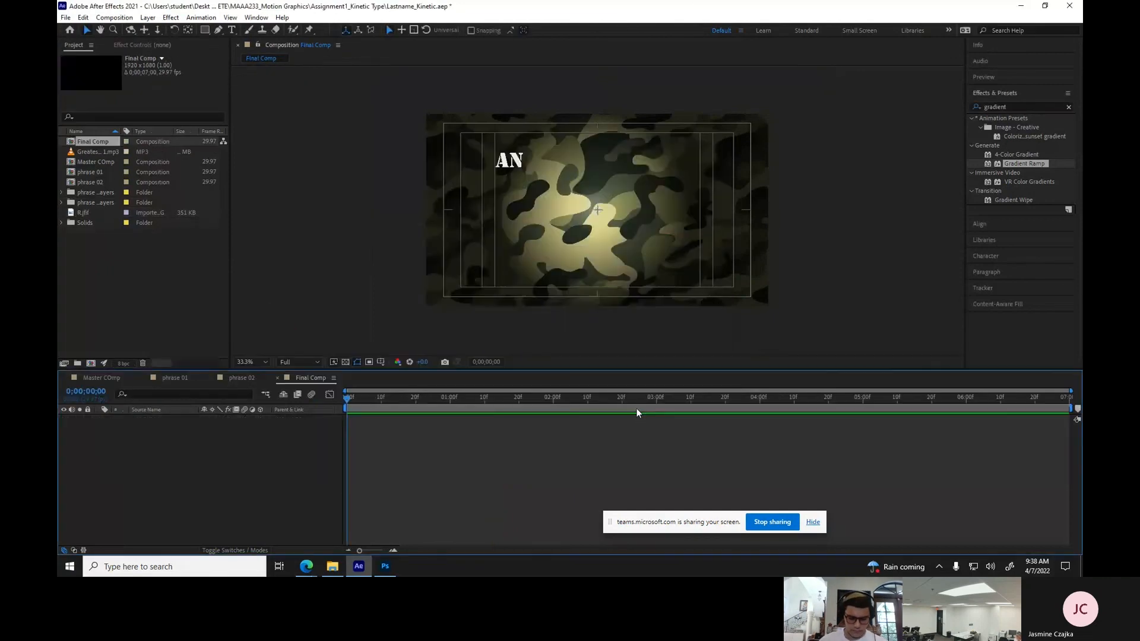
Nest Master COmp in Final Comp as a layer and scrub to 0;00;03;08 to preview it.
left_click(105, 165)
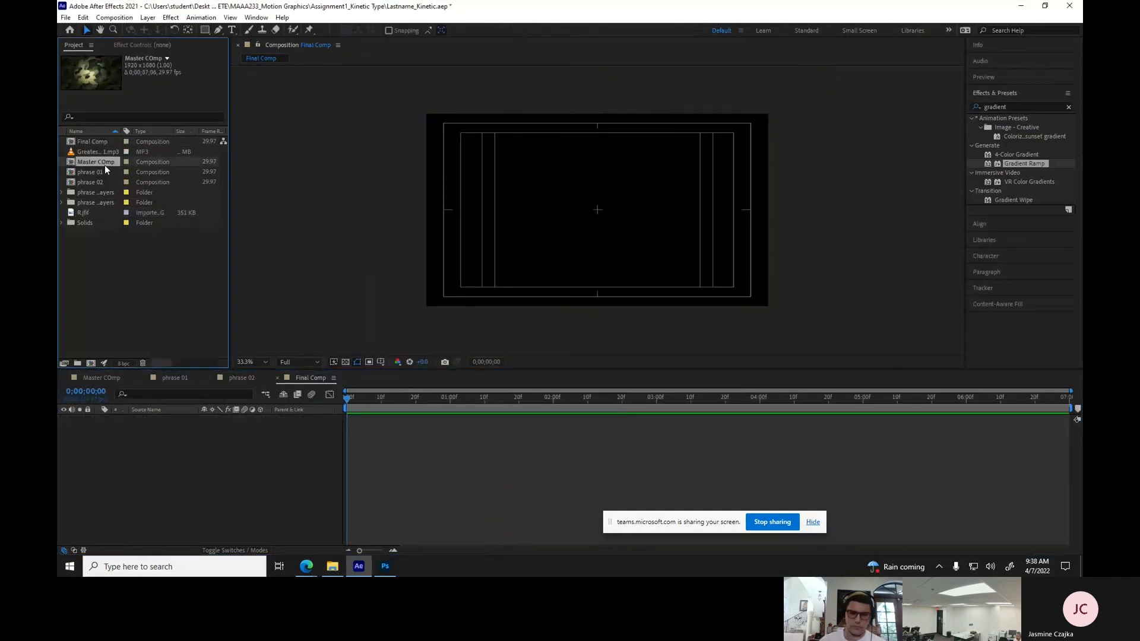
left_click_drag(101, 163, 156, 442)
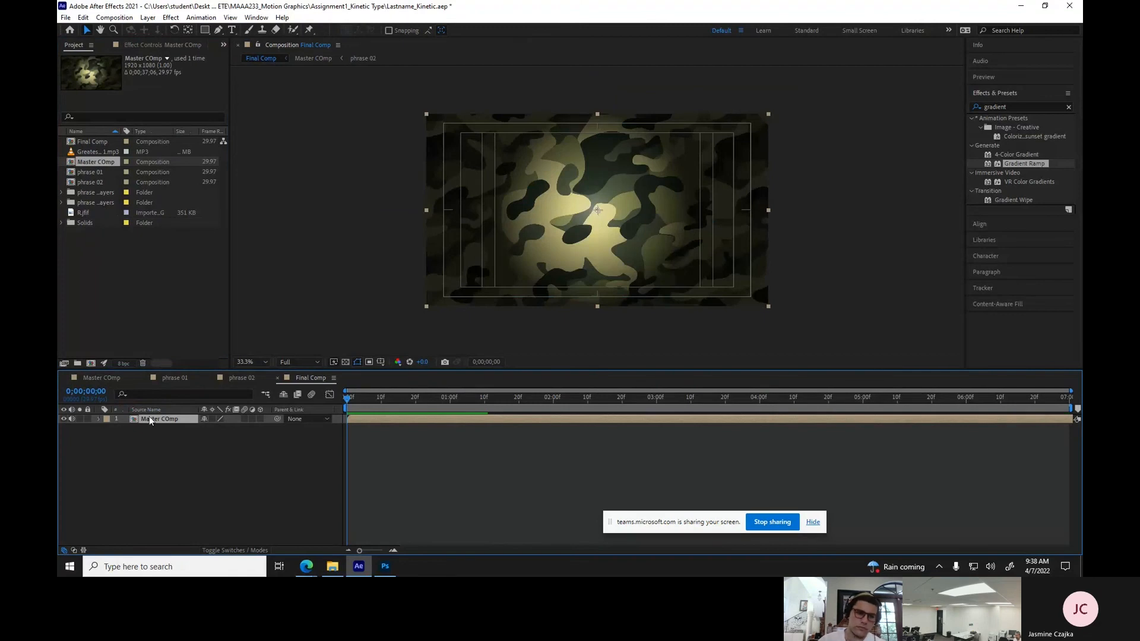
left_click_drag(392, 399, 686, 402)
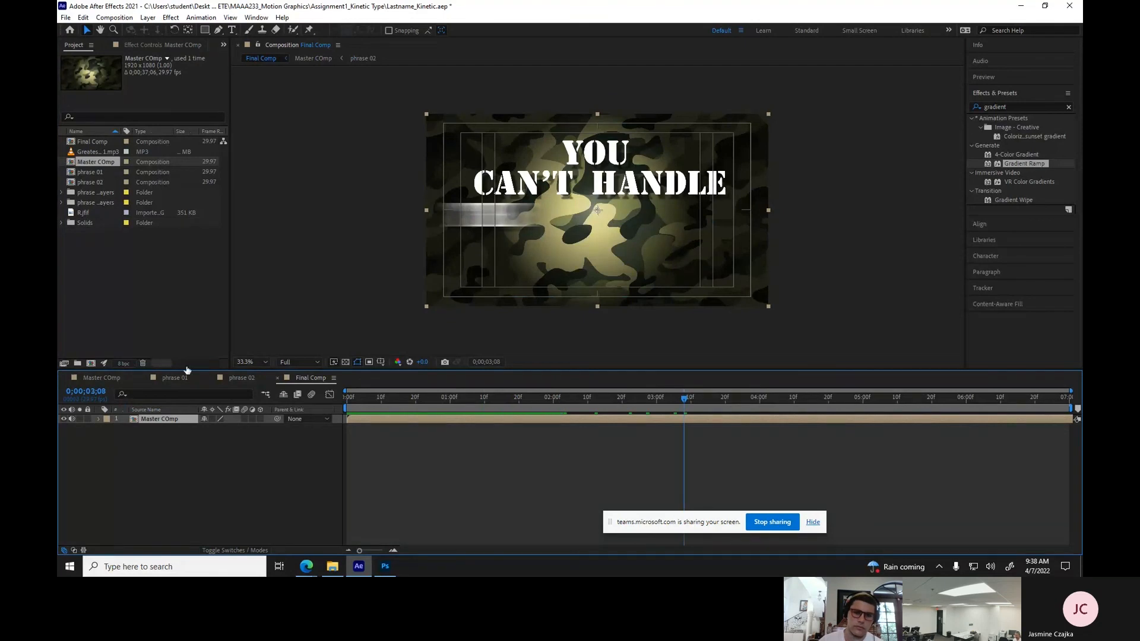
Apply Hue/Saturation to the camouflage layer in Master COmp, shift Master Hue to about 103°, and scrub Final Comp to check the update.
left_click(98, 379)
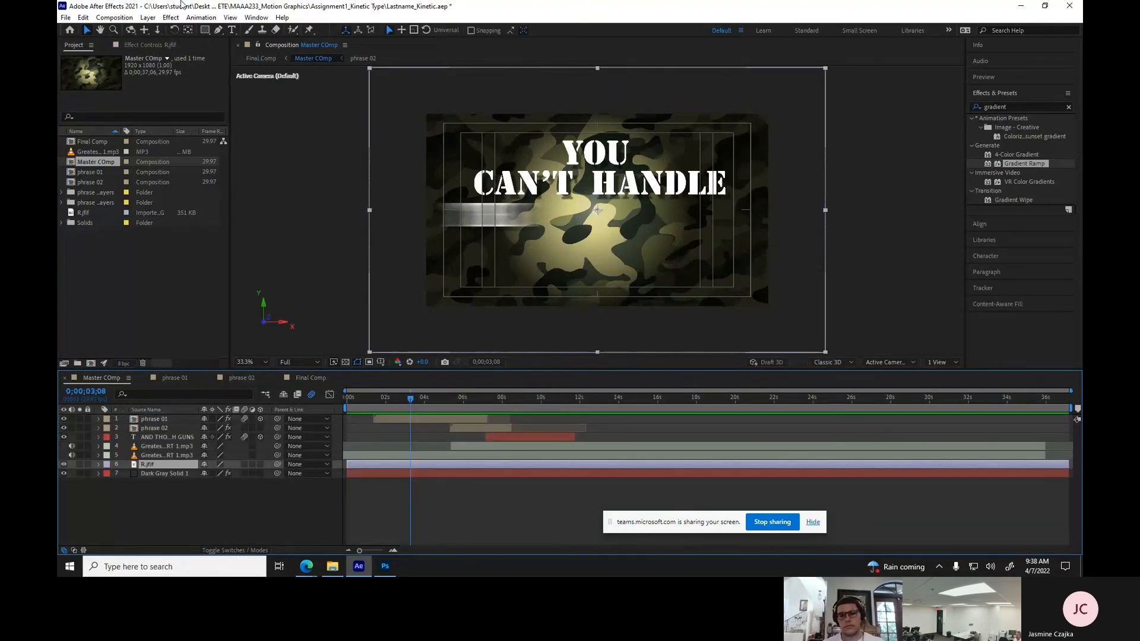
left_click(176, 18)
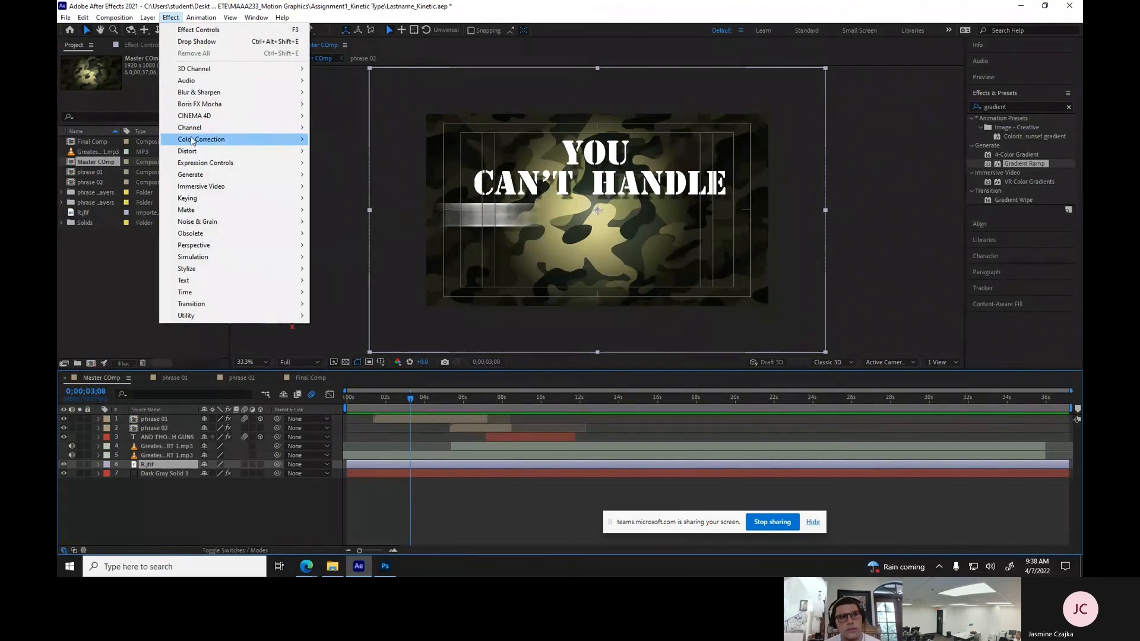
mouse_move(202, 139)
left_click(347, 397)
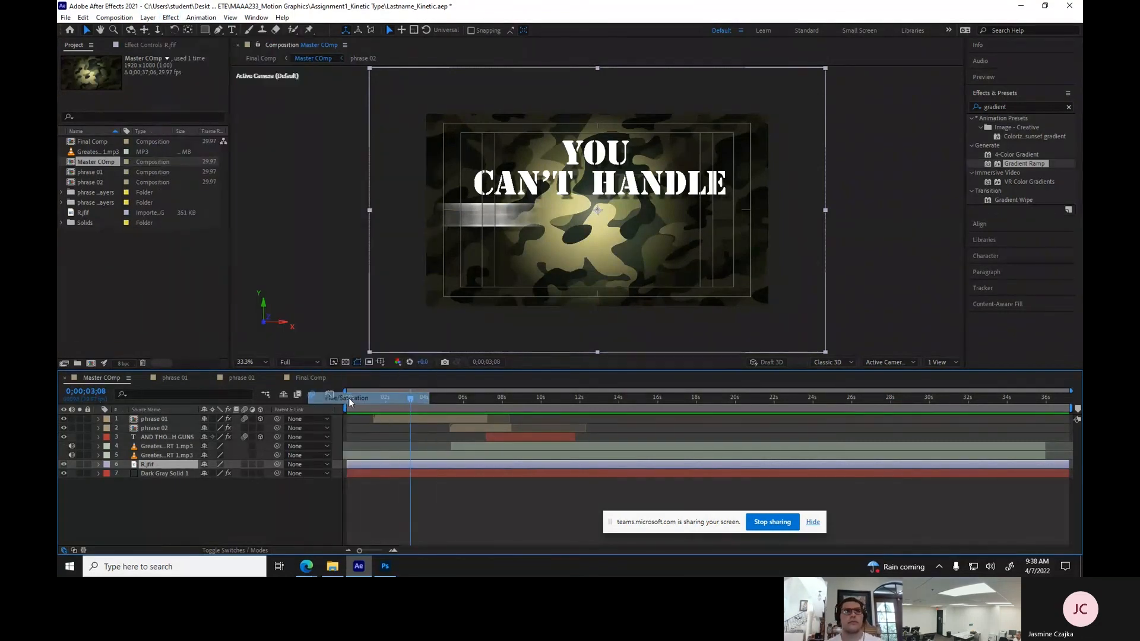
left_click_drag(168, 122, 213, 118)
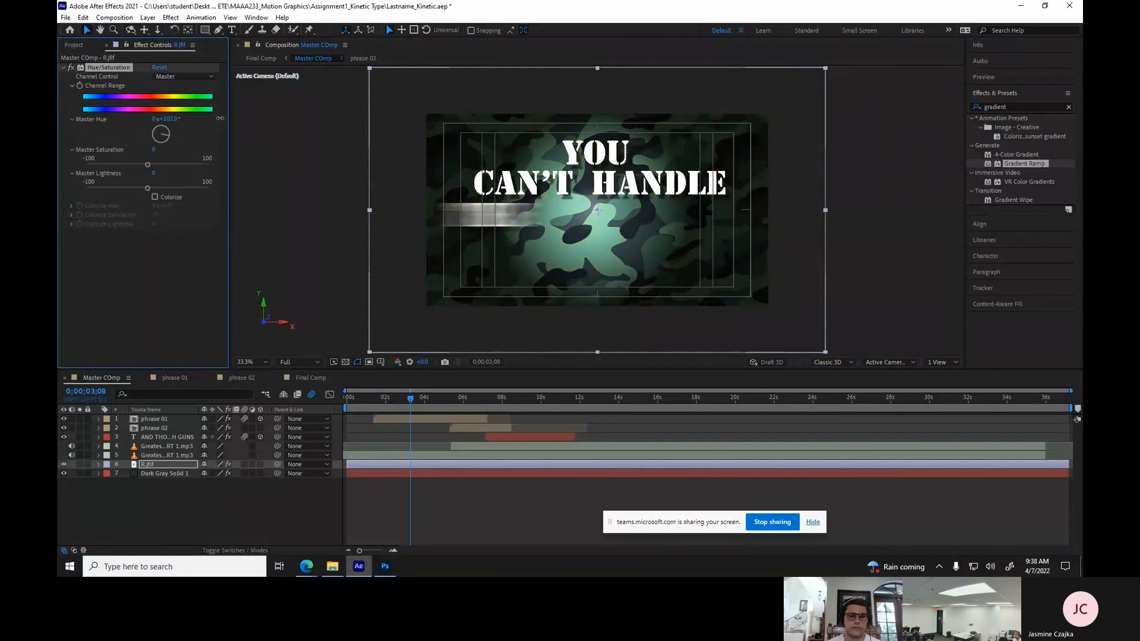
left_click(326, 379)
left_click_drag(475, 397, 746, 401)
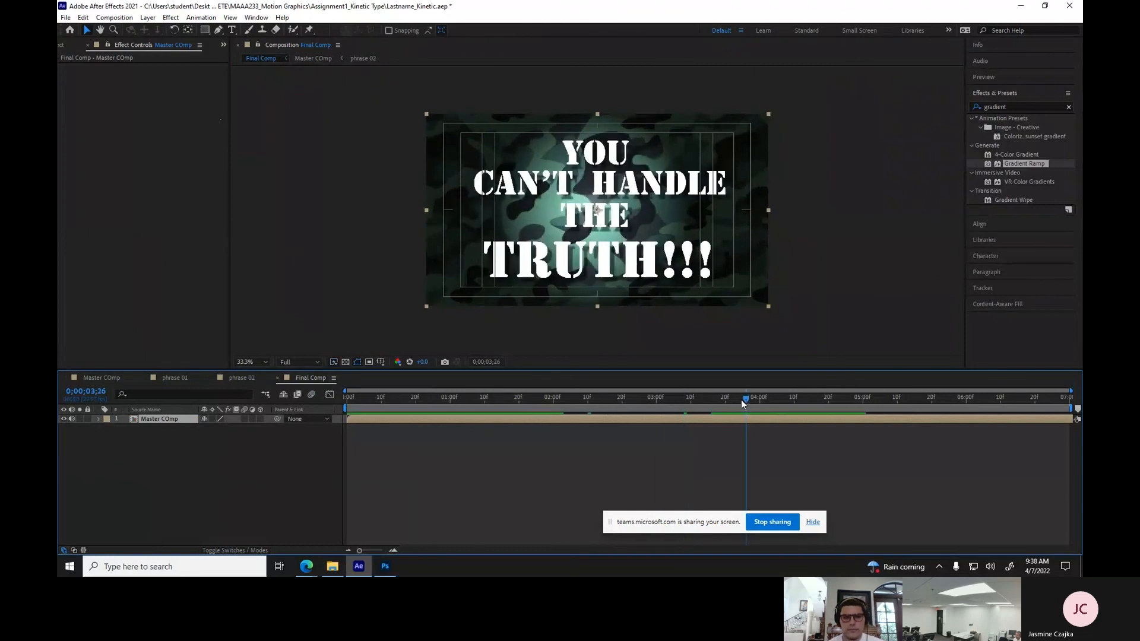
Search the effects for wiggle and apply the Wigglerama preset to the Master COmp layer in Final Comp.
left_click(1018, 107)
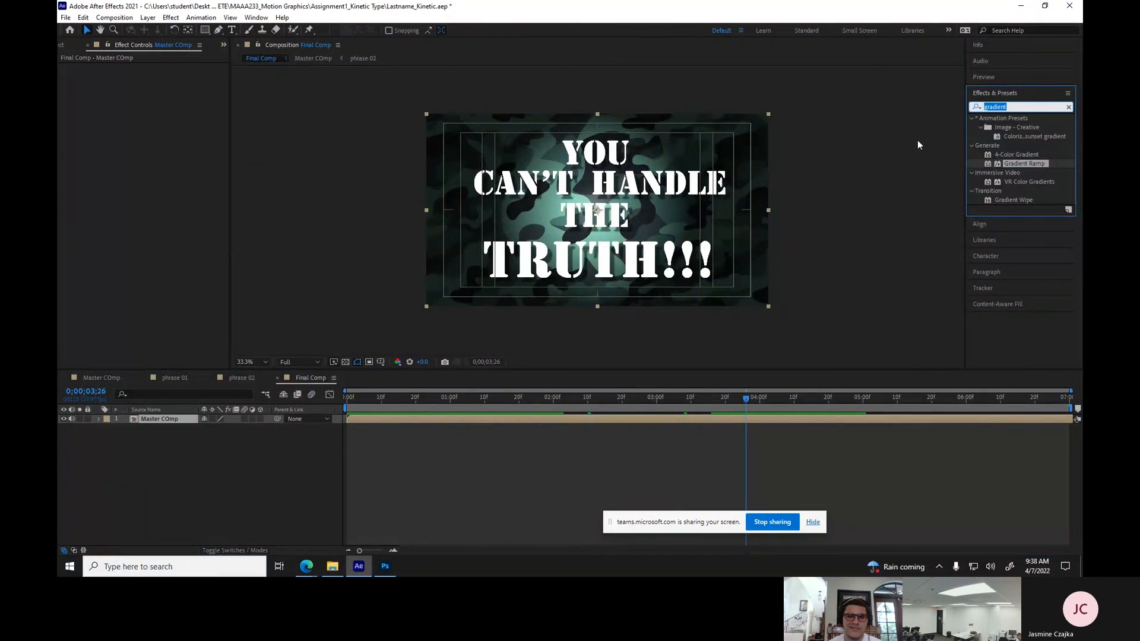
type("wiggle")
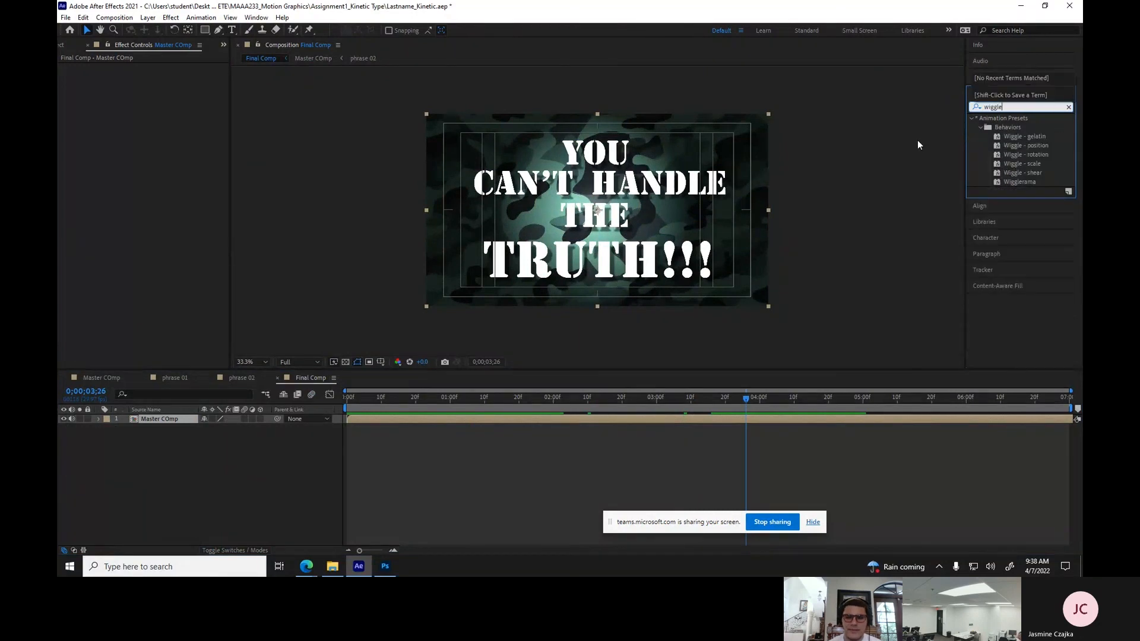
left_click(1007, 145)
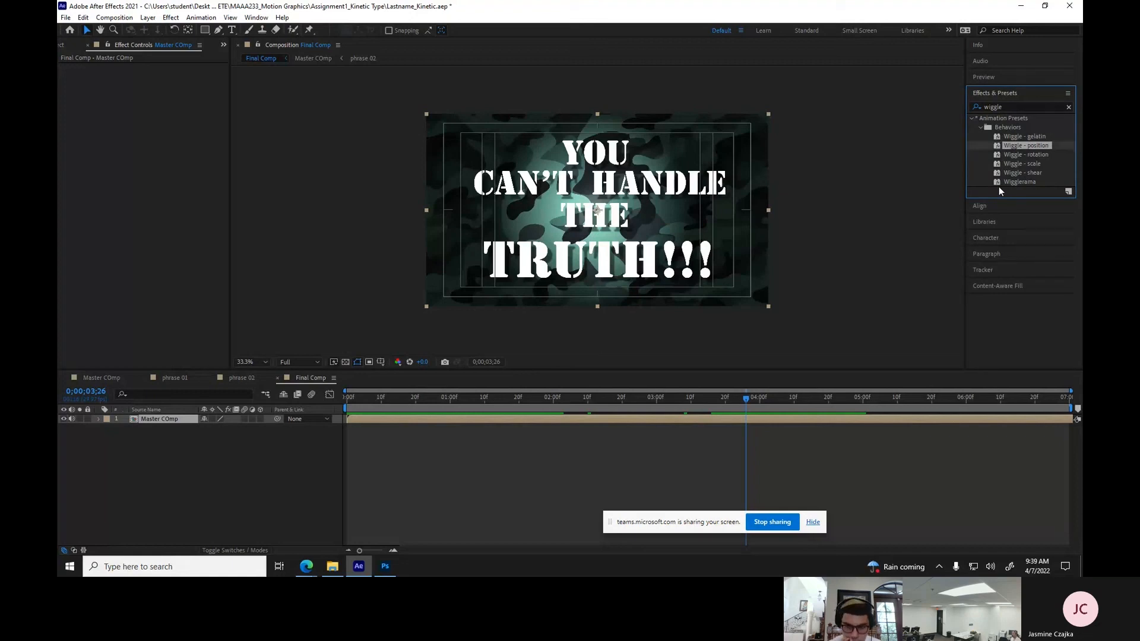
left_click_drag(996, 181, 411, 411)
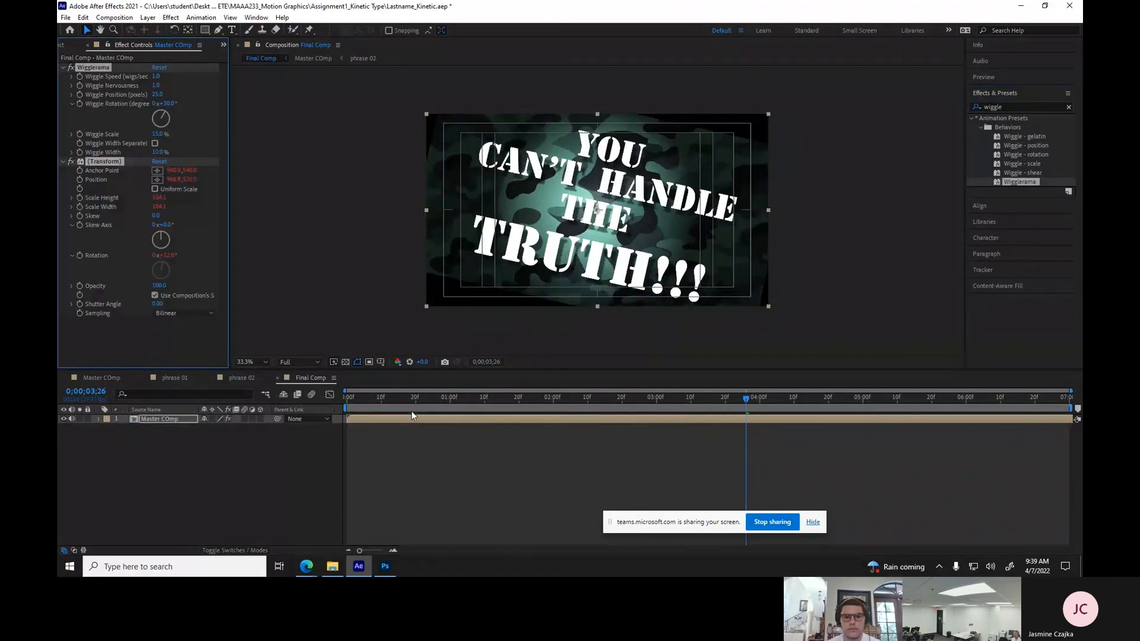
Set Wigglerama's Wiggle Rotation to 5°, Wiggle Scale to 2% and Wiggle Position to 3 pixels.
left_click(169, 103)
type("5")
key("Return")
left_click(157, 134)
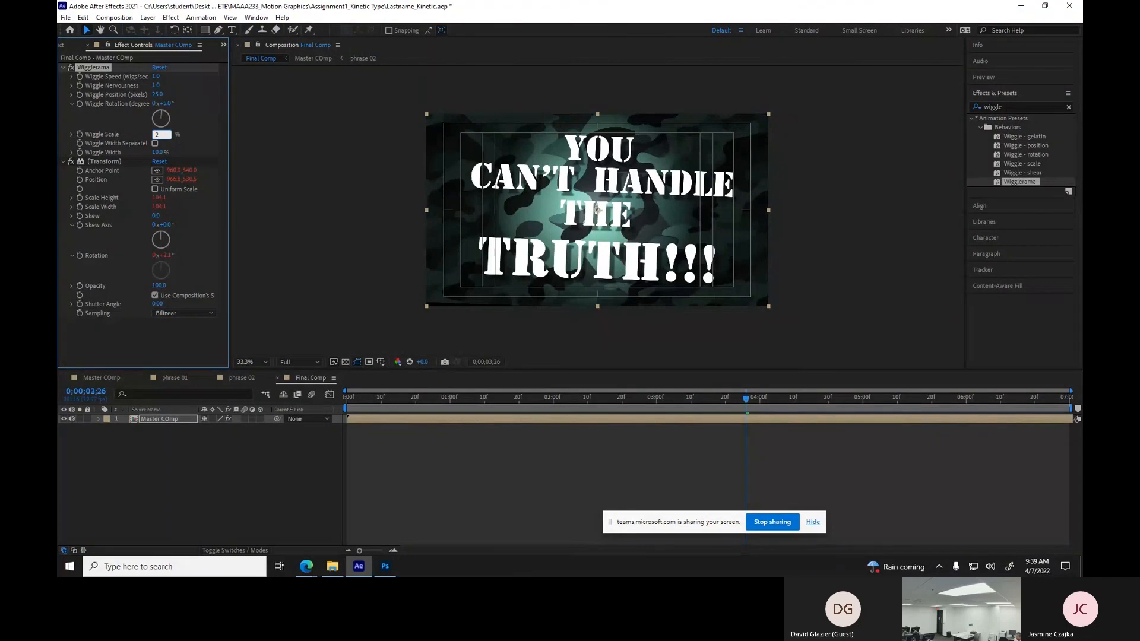
type("2")
key("Return")
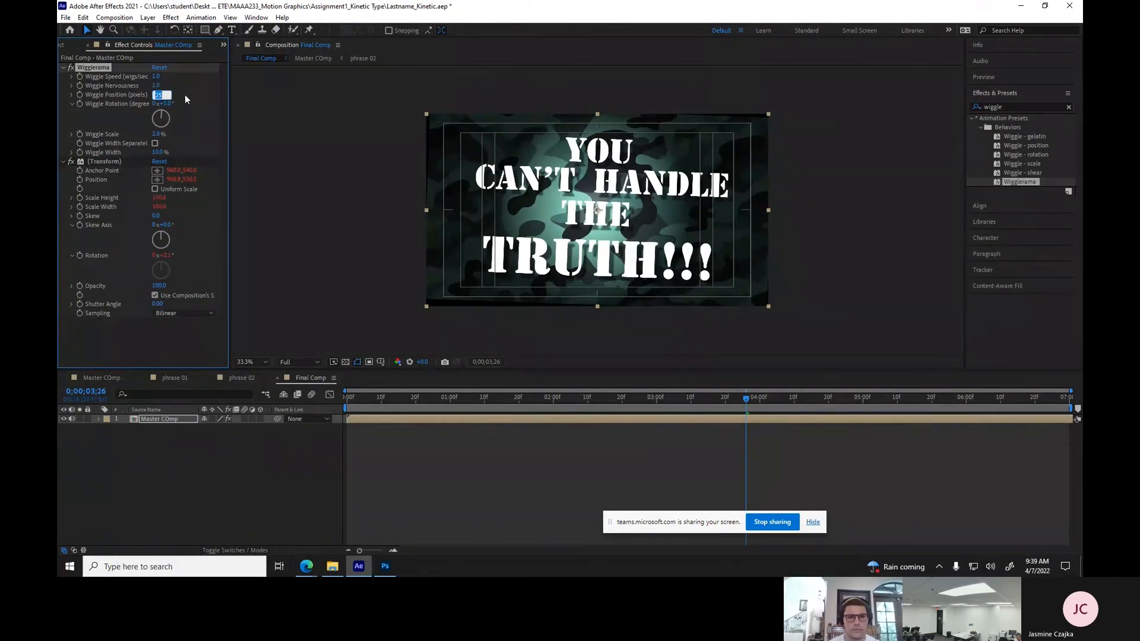
type("8")
key("Return")
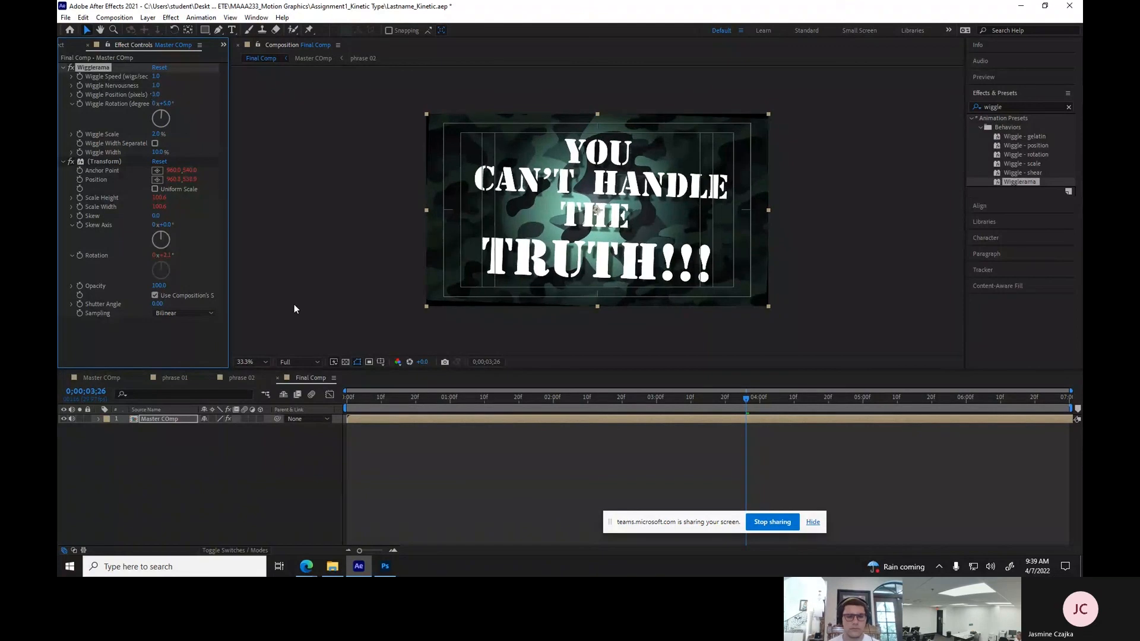
Play Final Comp from the start to preview the wiggle motion, and stop playback.
left_click_drag(358, 397, 334, 401)
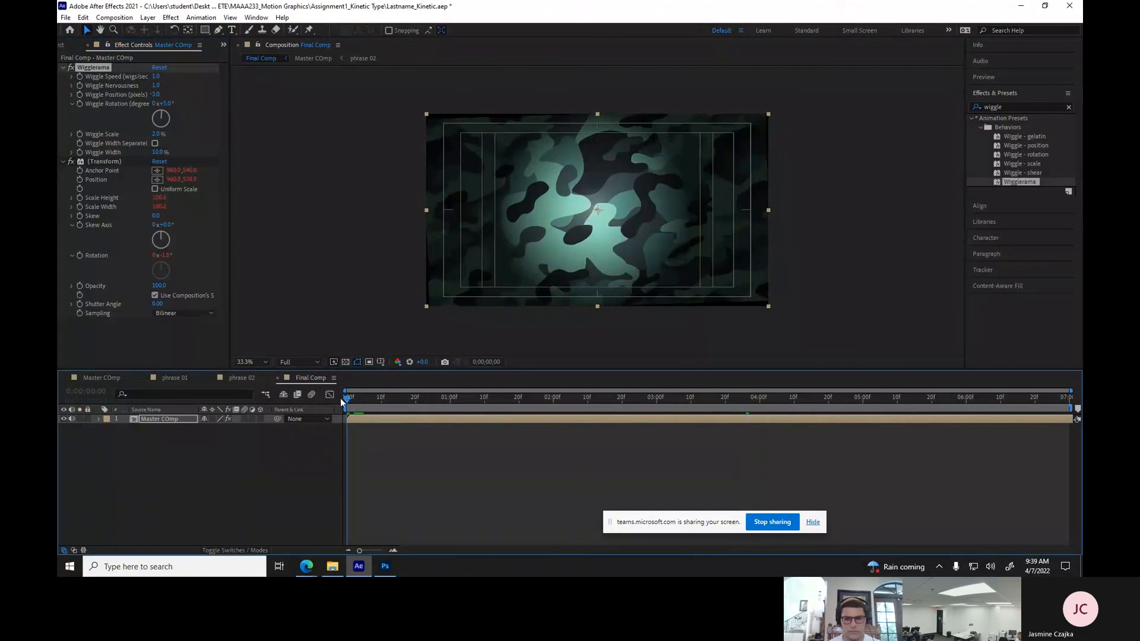
key("space")
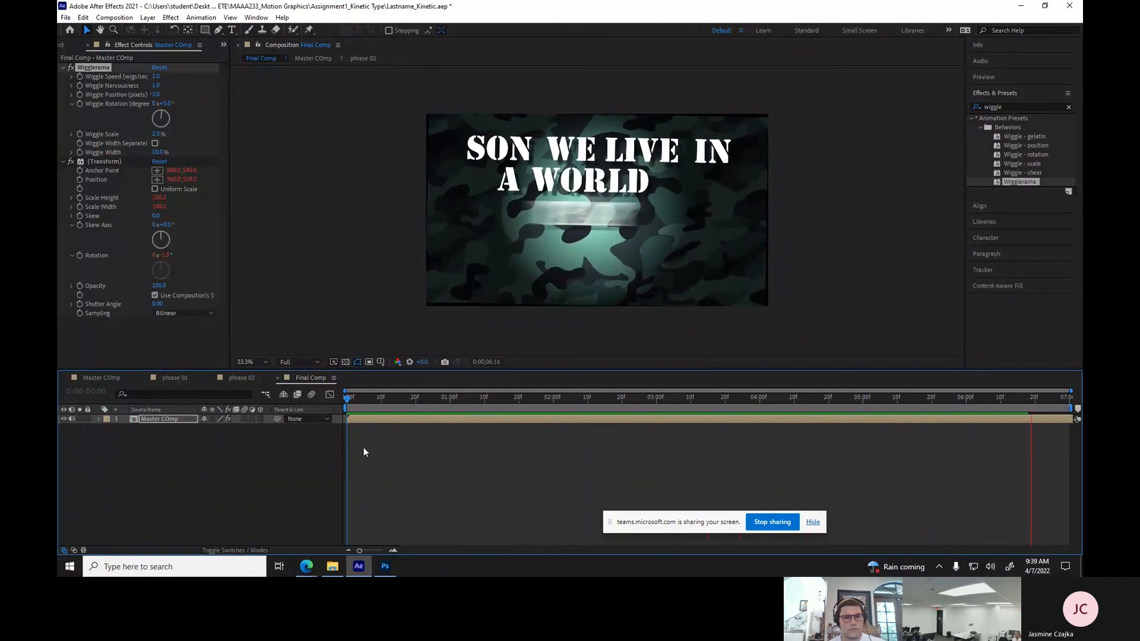
key("space")
Extend Final Comp's duration to 0;00;37;06 in the composition settings and show the full length in the timeline.
left_click(127, 18)
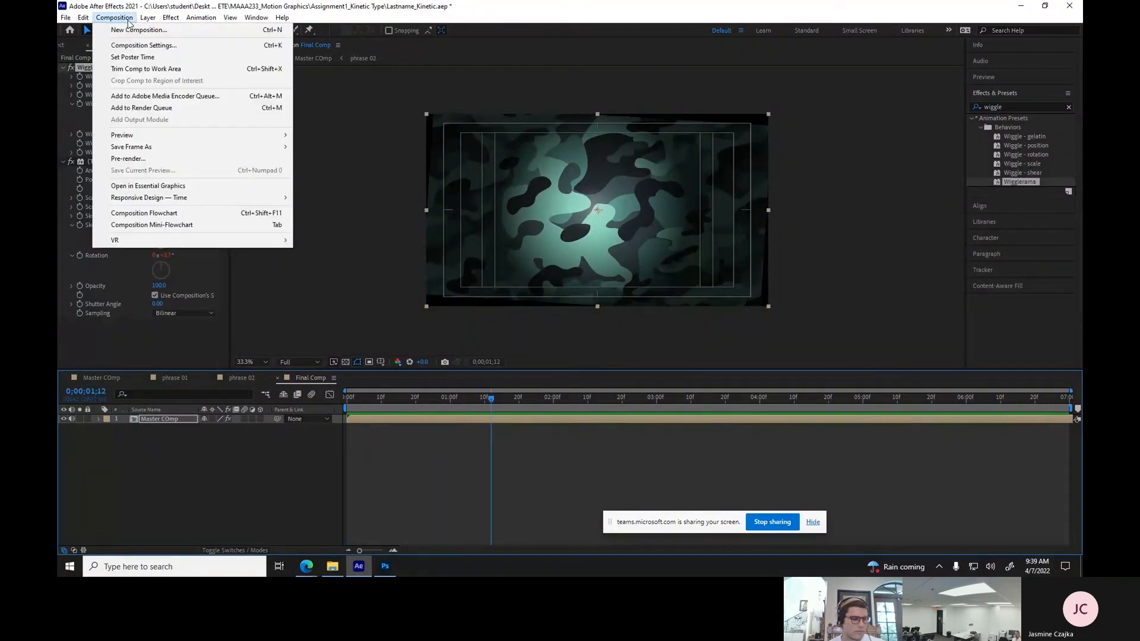
left_click(138, 45)
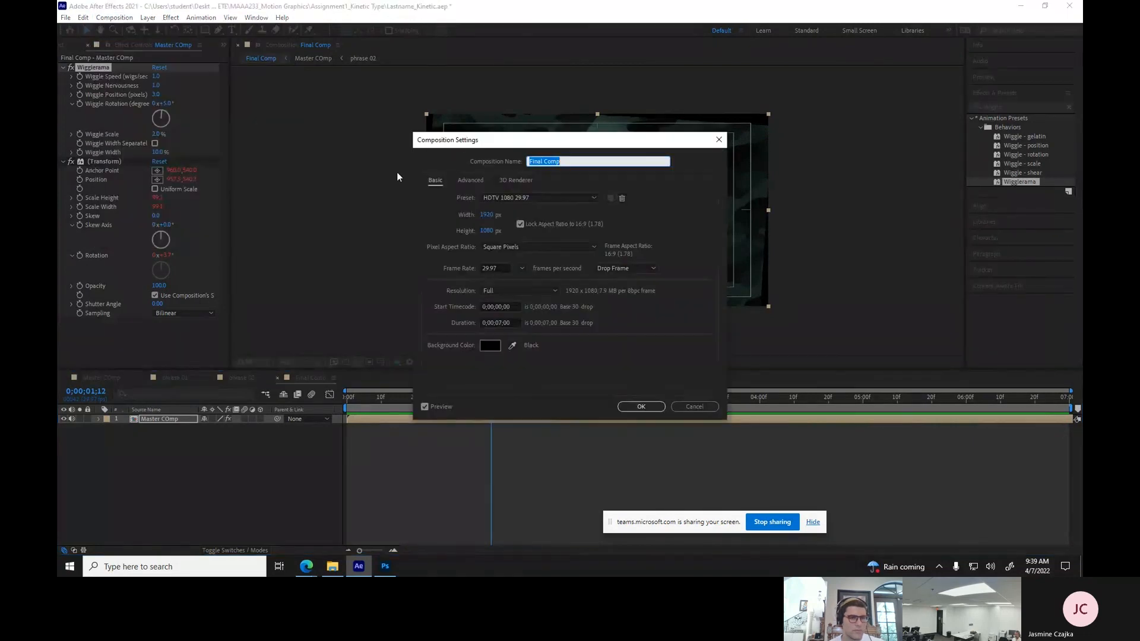
left_click(499, 323)
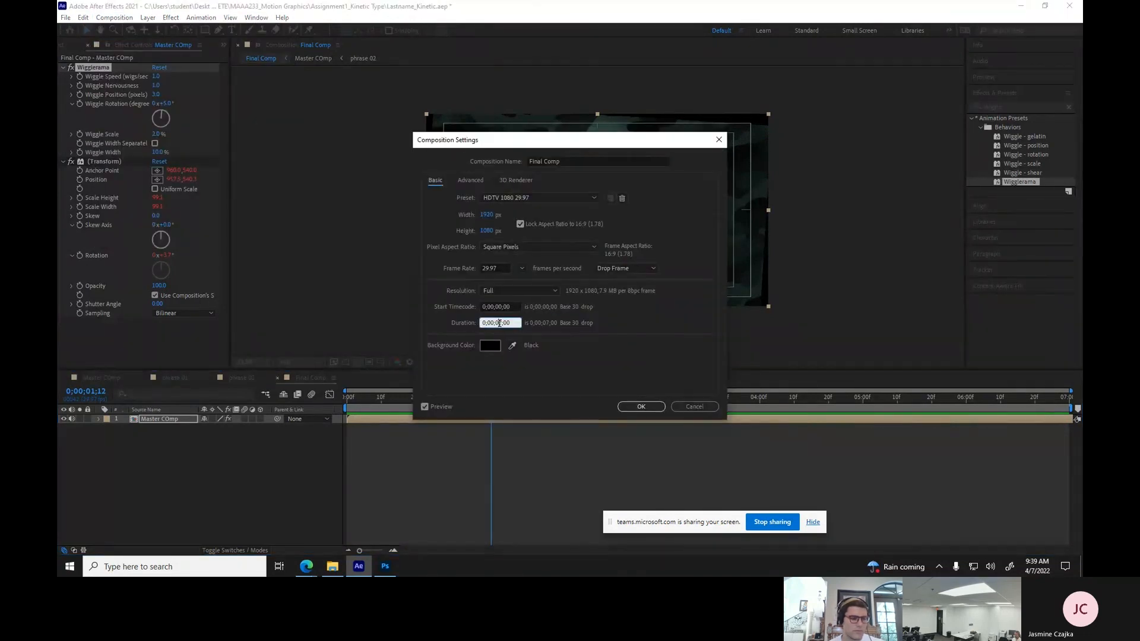
type("3")
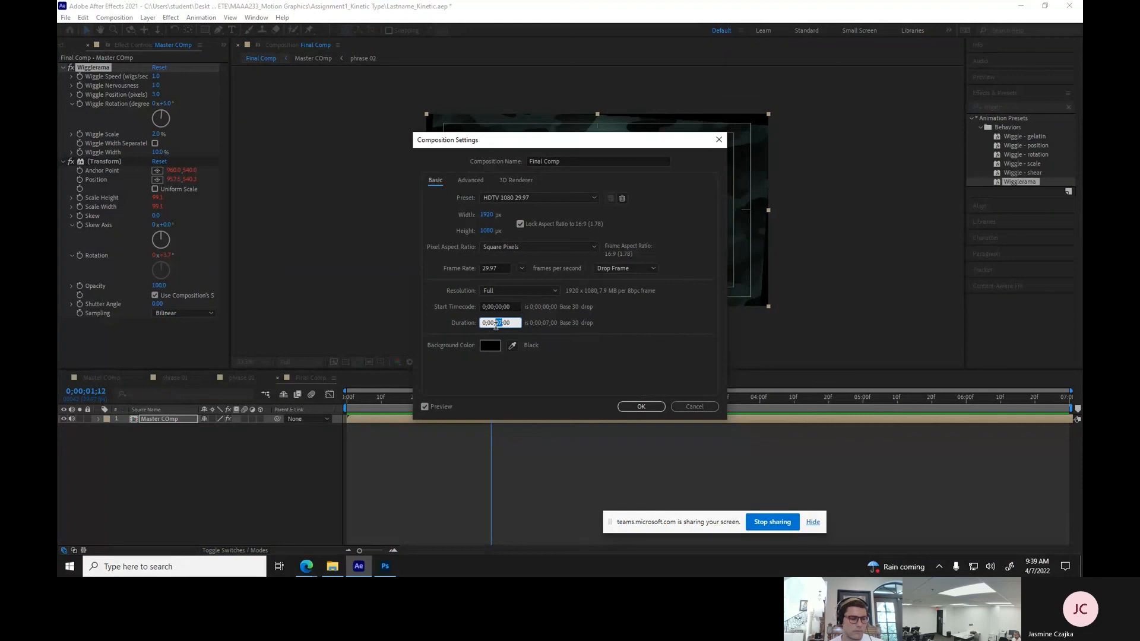
type("7")
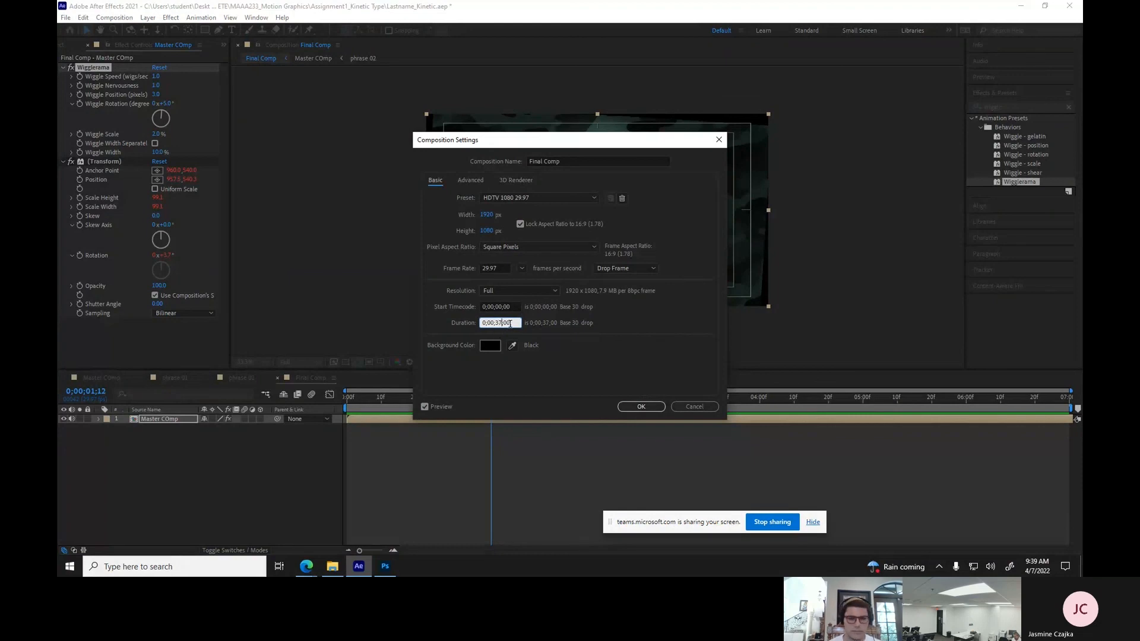
left_click_drag(504, 323, 515, 321)
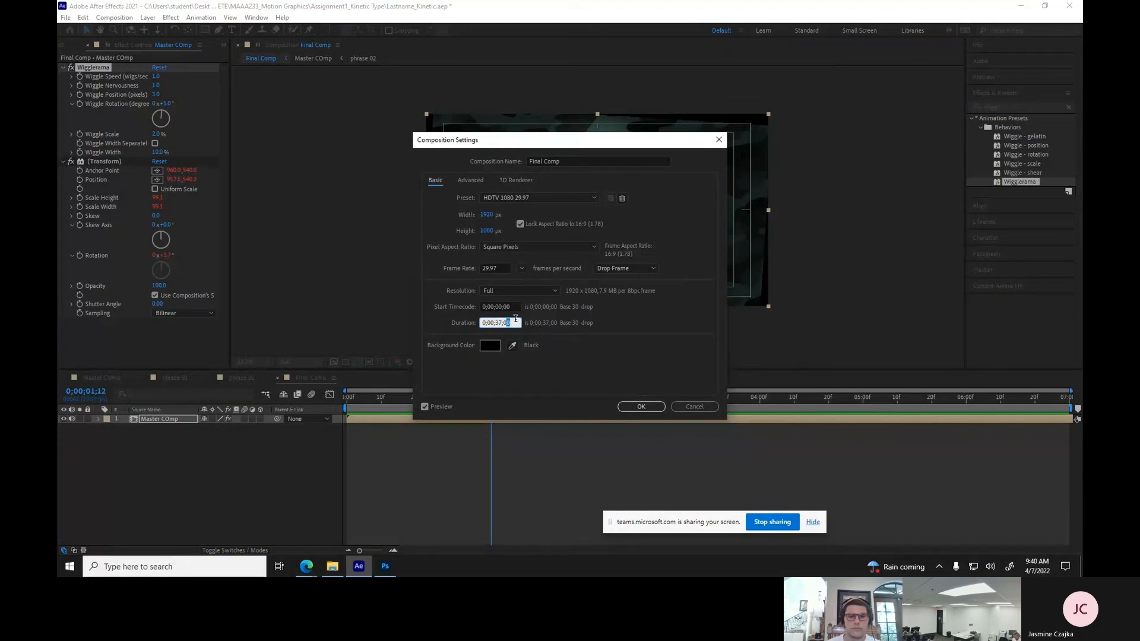
left_click(633, 407)
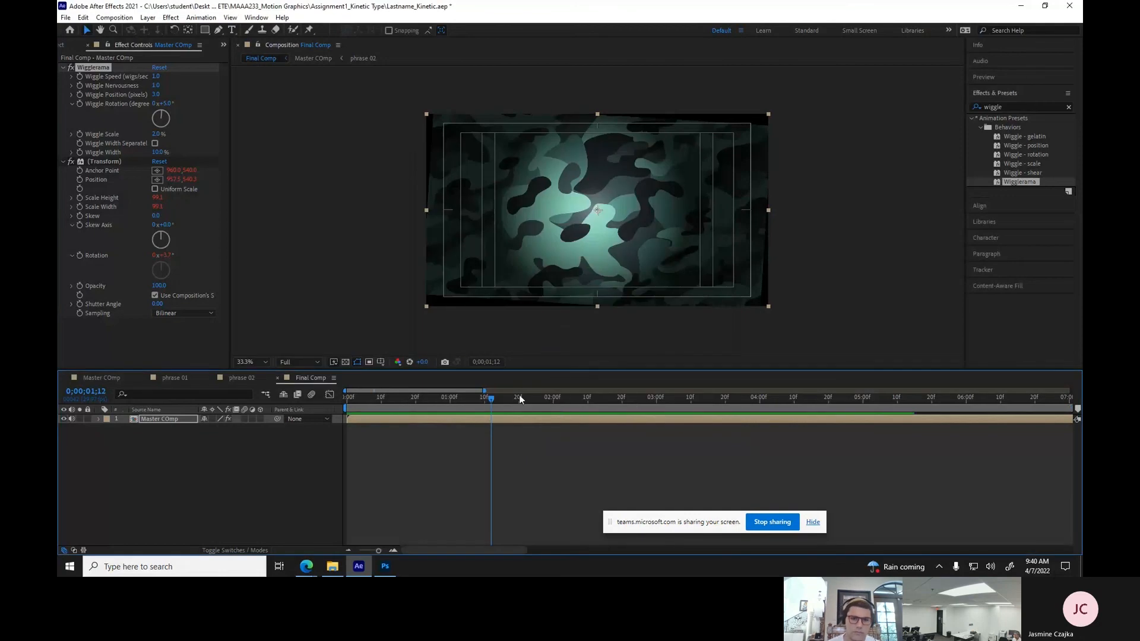
left_click_drag(485, 392, 1080, 368)
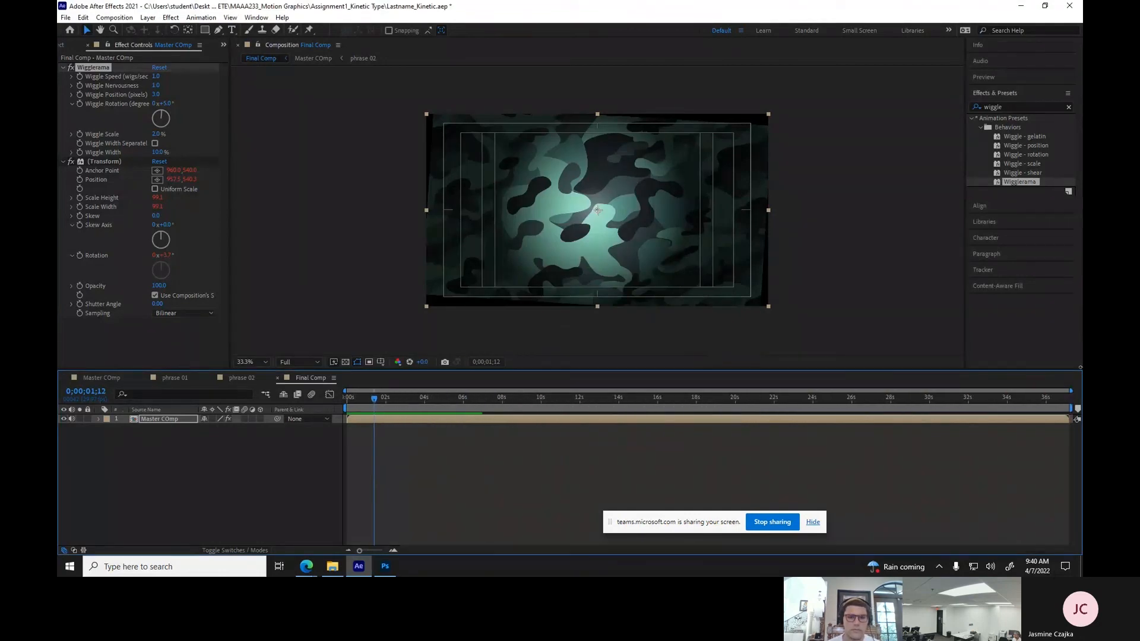
Play the extended Final Comp from the start, stop playback, and scrub to 0;00;15;02.
left_click_drag(469, 402, 390, 402)
key("space")
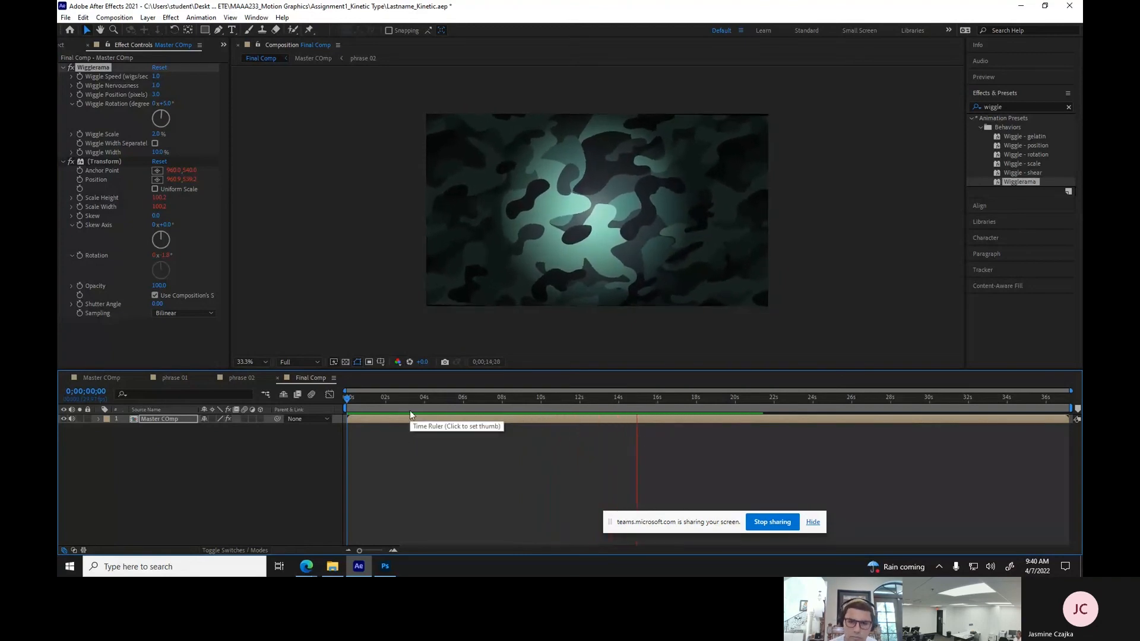
key("space")
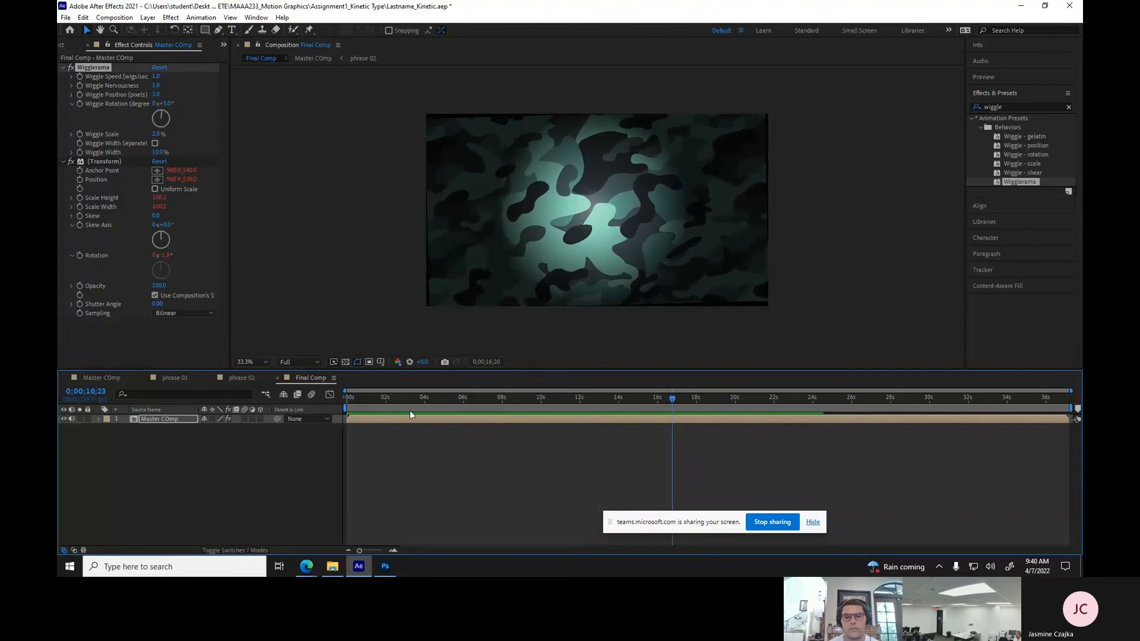
left_click_drag(522, 397, 639, 397)
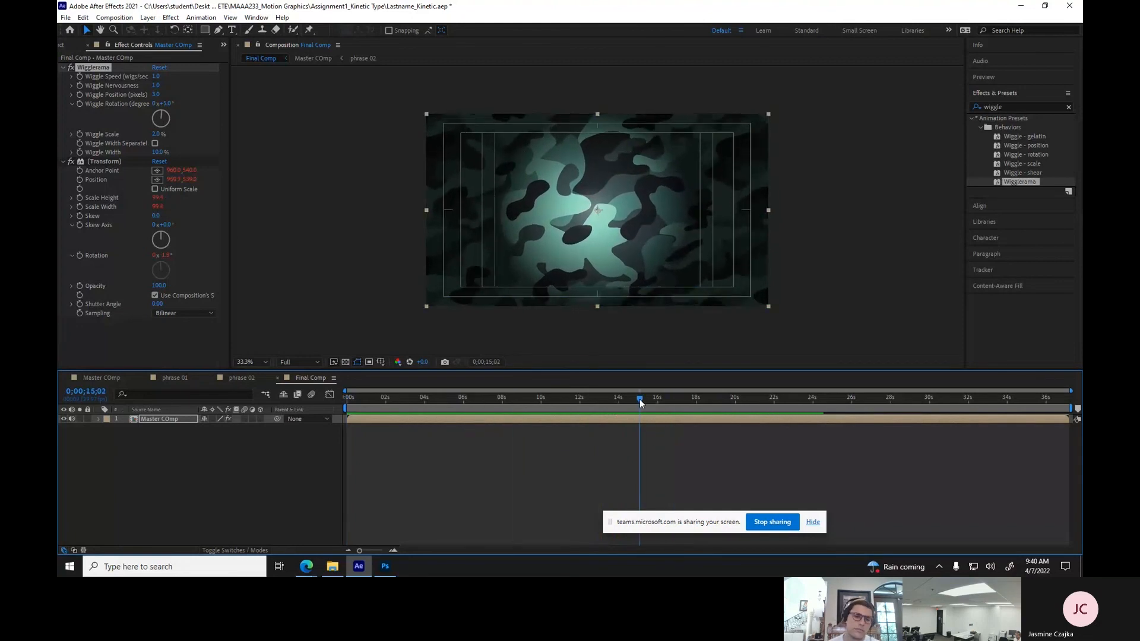
Preview Final Comp at Quarter resolution from 0;00;03;20 and return the preview resolution to Full.
left_click(303, 362)
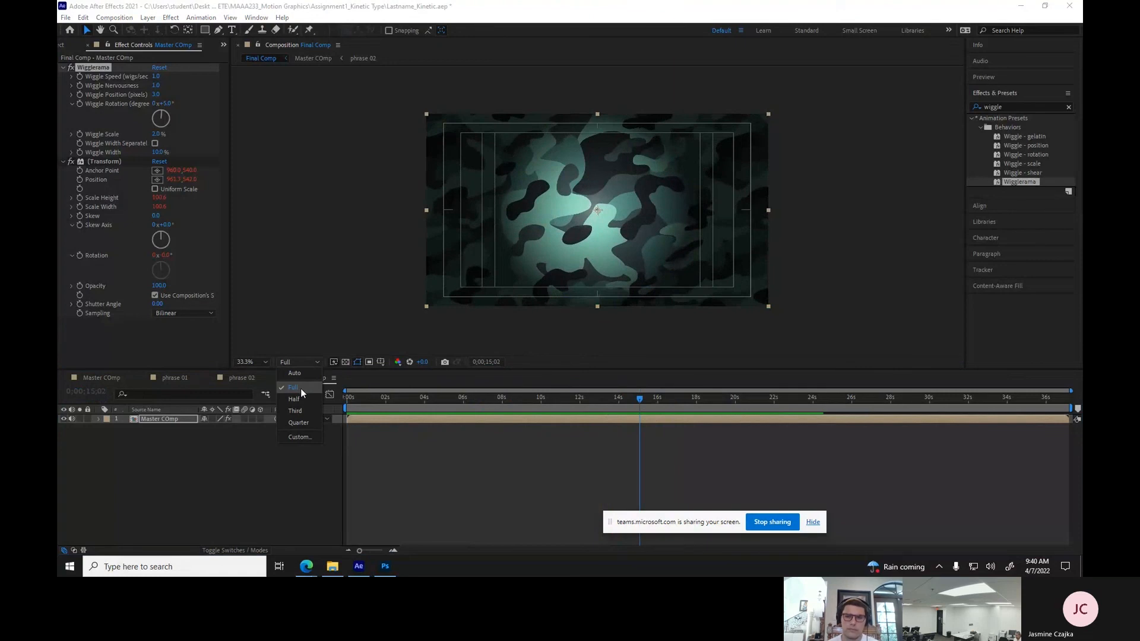
left_click(302, 422)
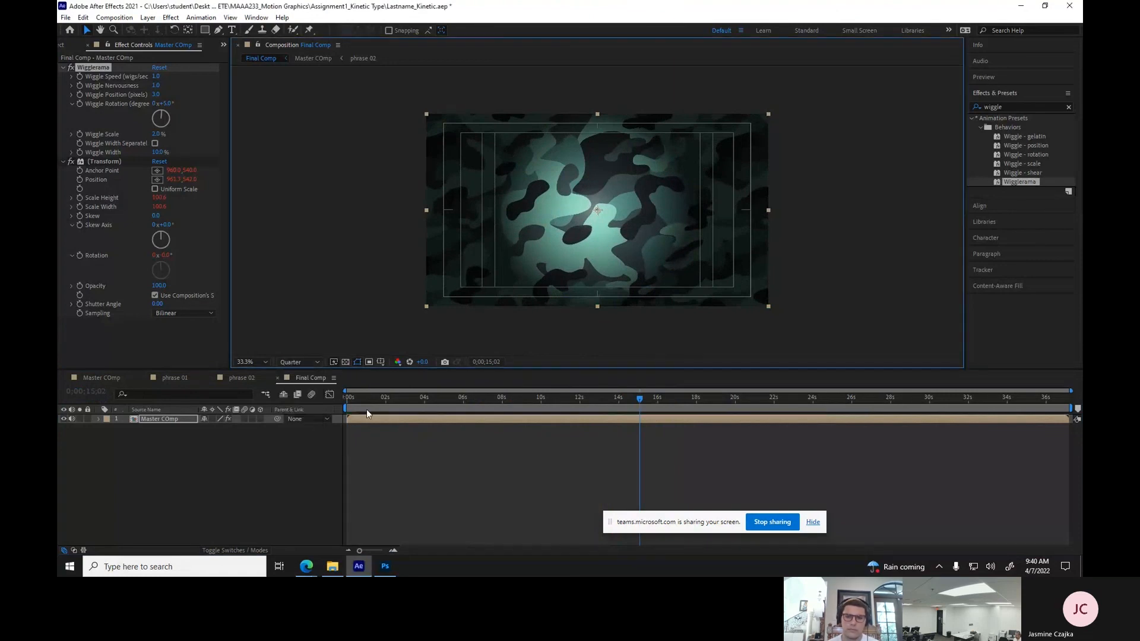
left_click(418, 402)
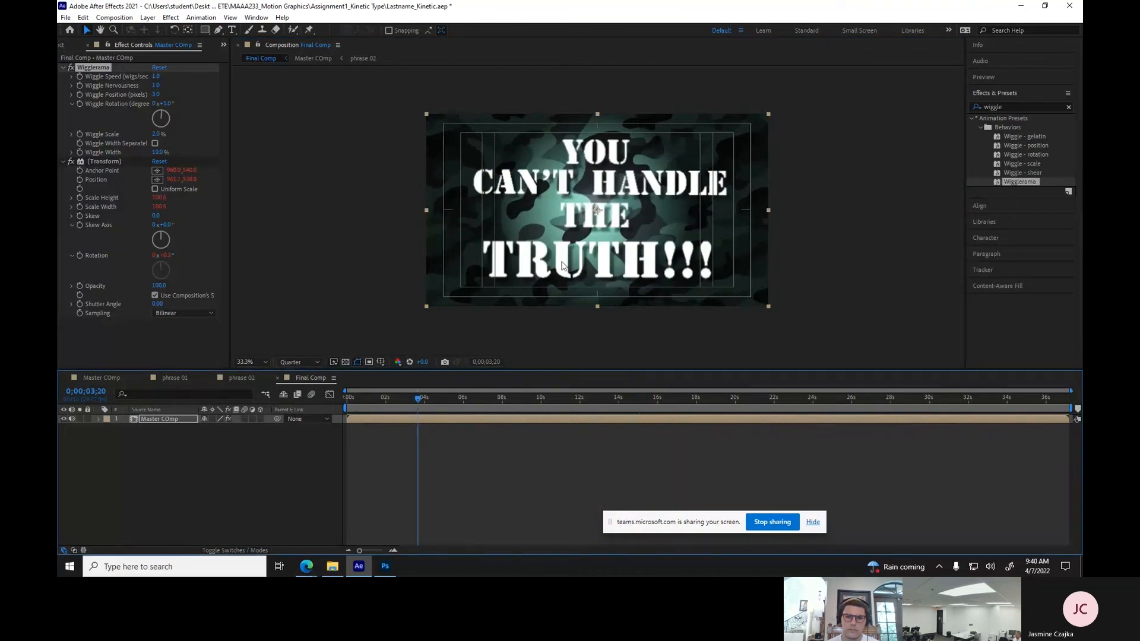
key("space")
mouse_move(424, 398)
left_mouse_down()
mouse_move(448, 396)
mouse_move(423, 396)
left_mouse_up()
left_click(291, 362)
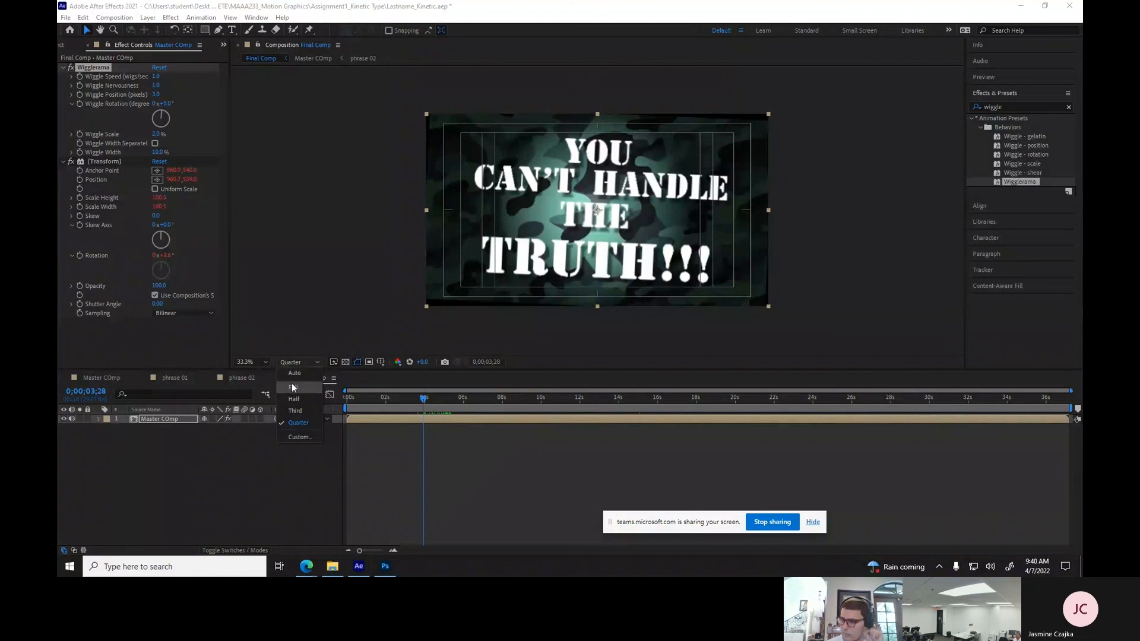
left_click(293, 386)
Scrub Final Comp to 0;00;08;11, save the project, and scrub on to 0;00;09;15 and back to 0;00;05;17.
left_click_drag(423, 398, 511, 402)
key("ctrl+s")
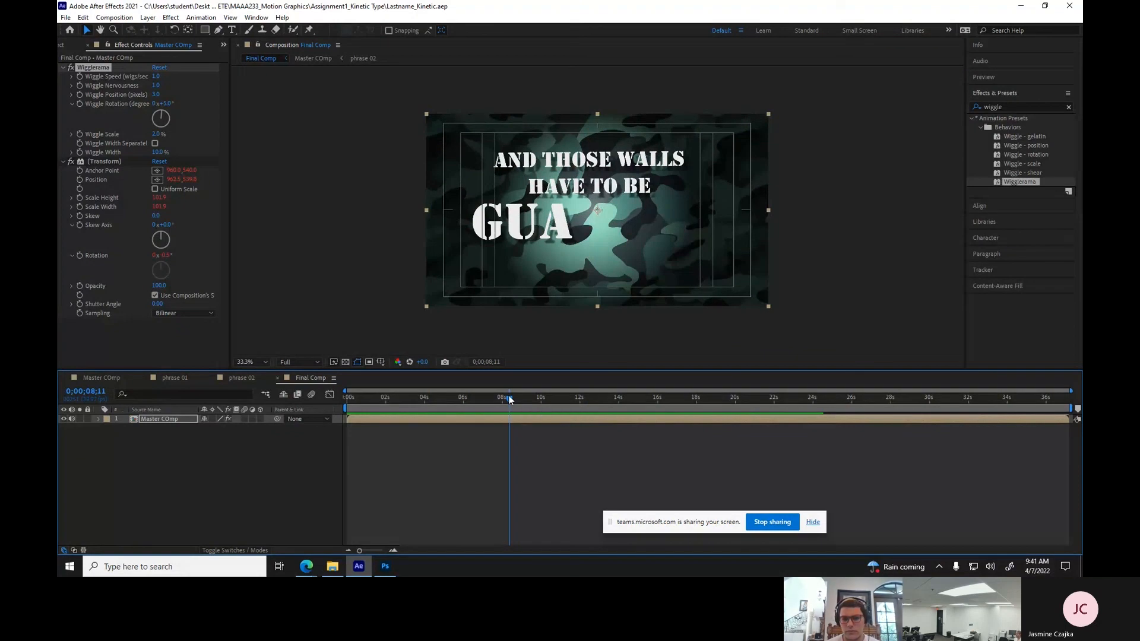
left_click_drag(507, 398, 529, 398)
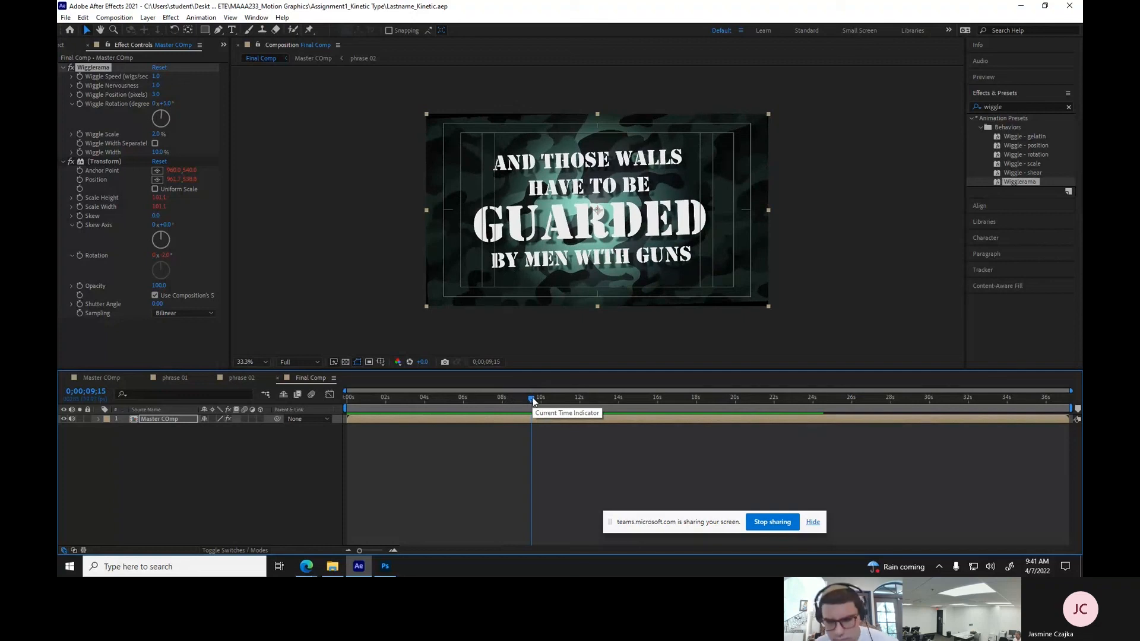
left_click_drag(533, 402, 457, 387)
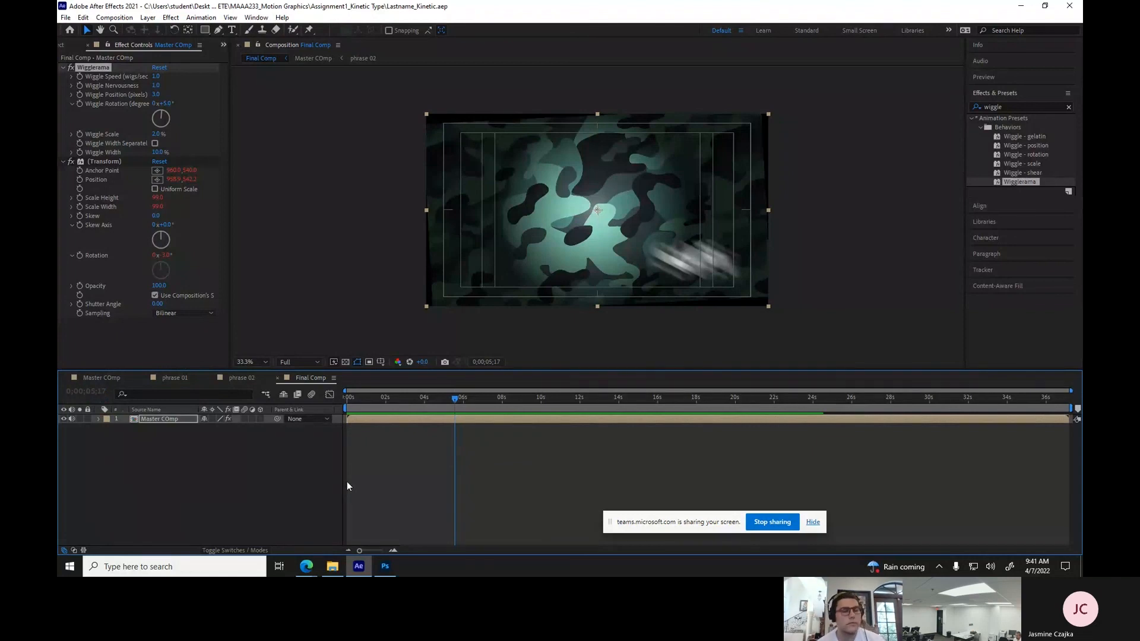
Export Final Comp by adding it to the Adobe Media Encoder queue.
left_click(65, 18)
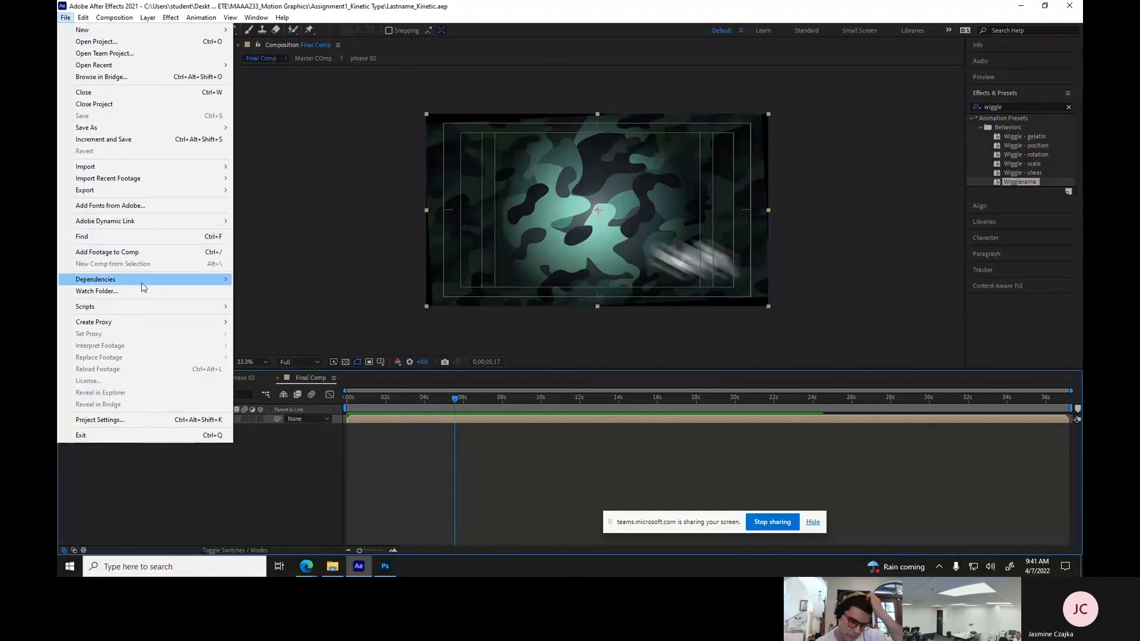
mouse_move(142, 284)
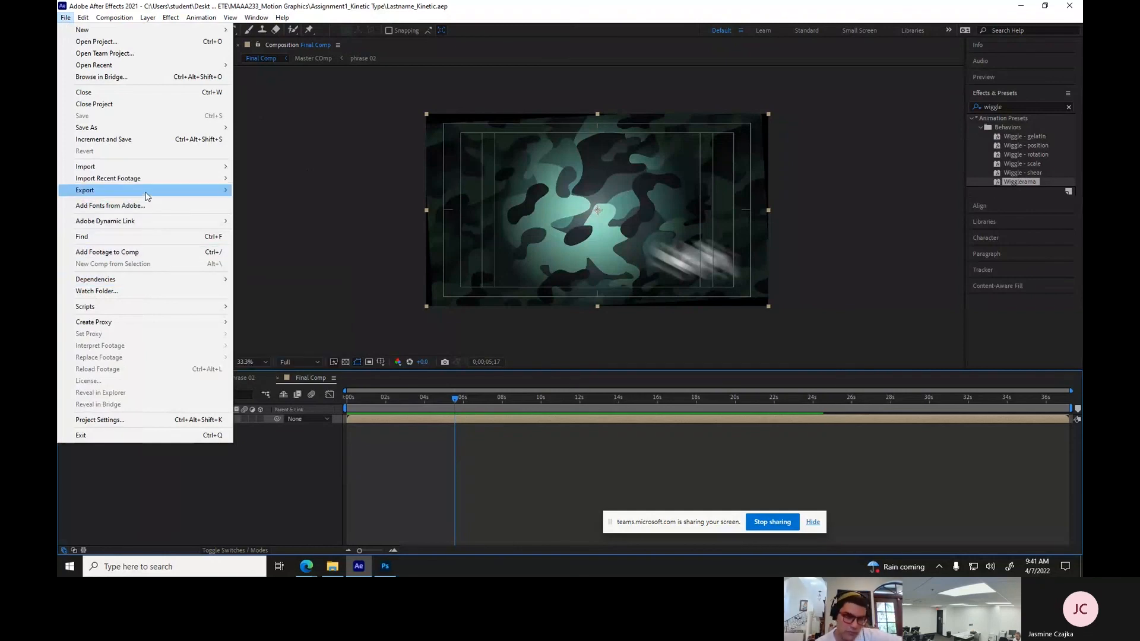
mouse_move(148, 190)
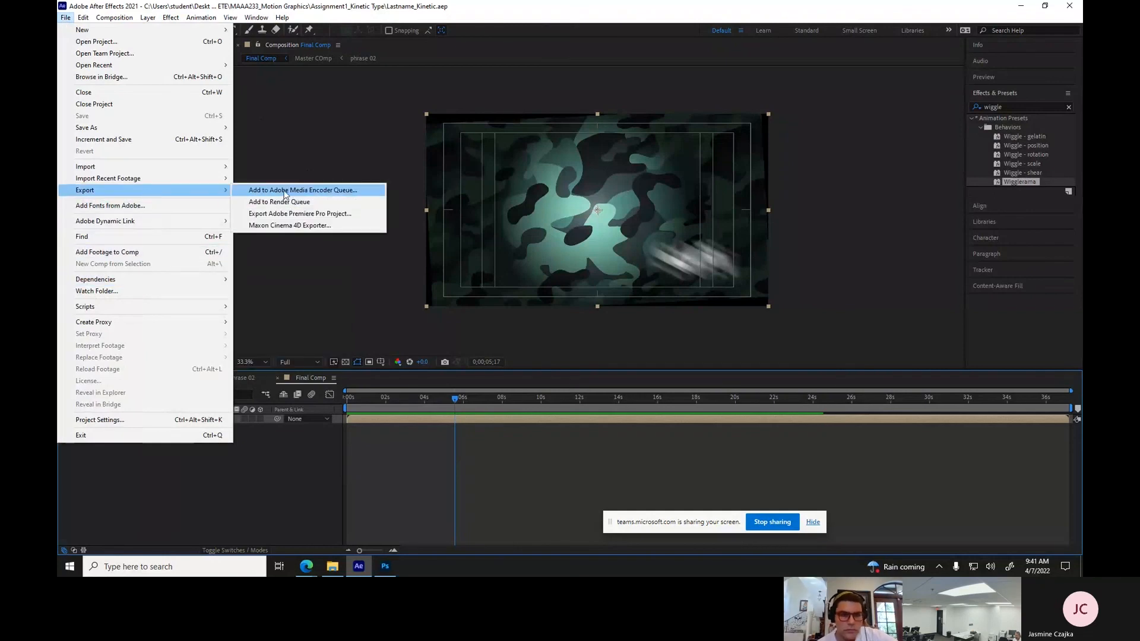
left_click(304, 191)
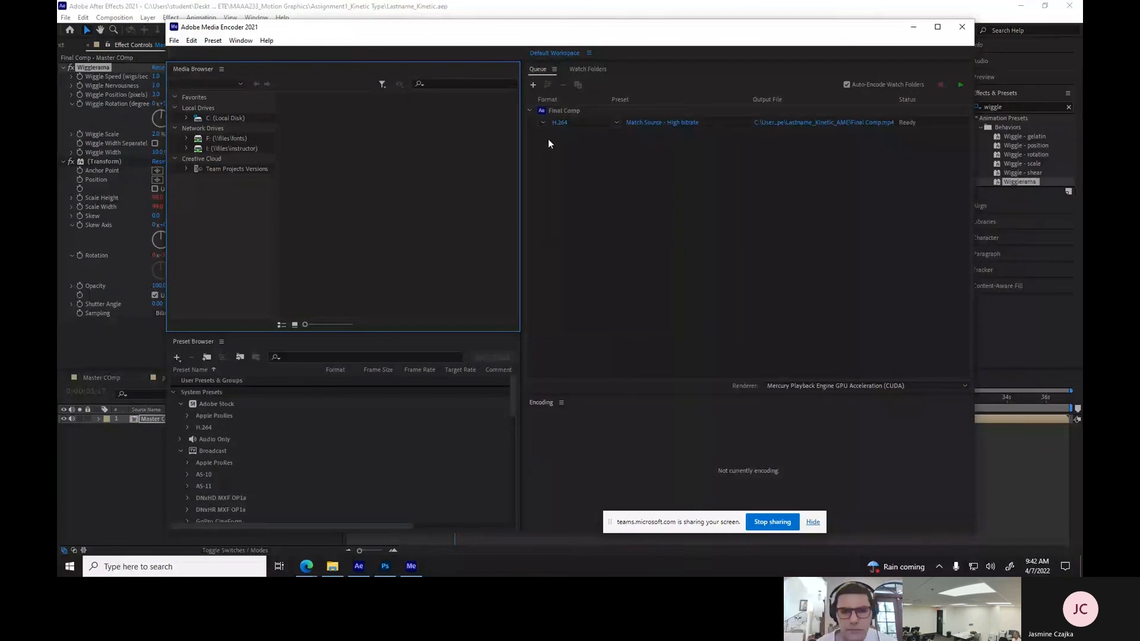
Set the Final Comp export to H.264 with the High Quality 1080p HD preset and scrub its preview to 00;00;19;26.
left_click(559, 123)
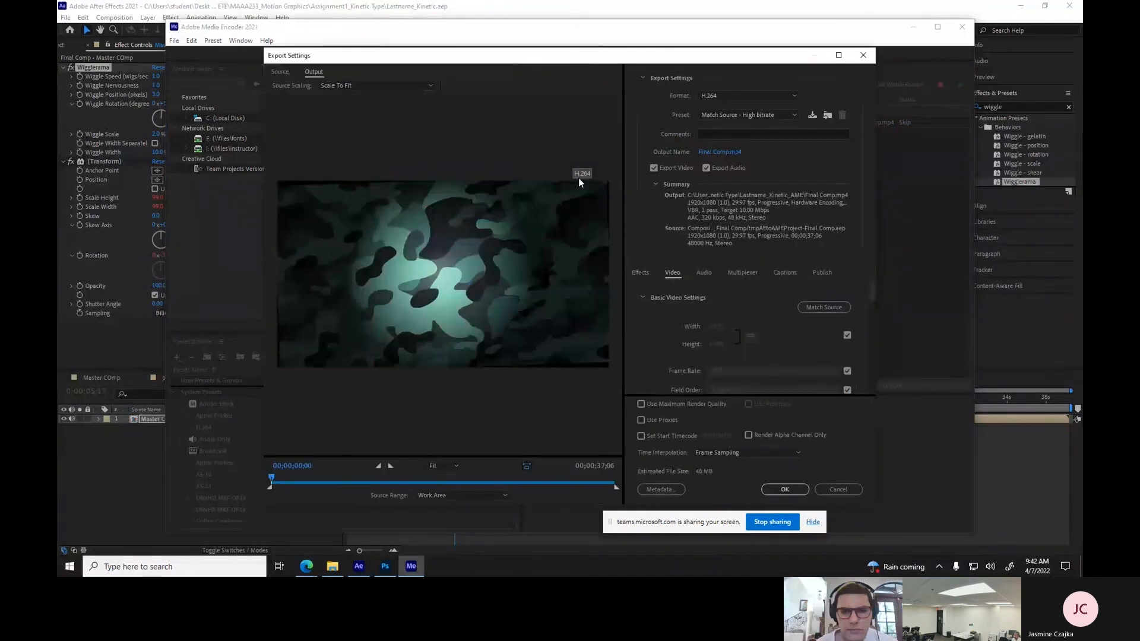
left_click(718, 96)
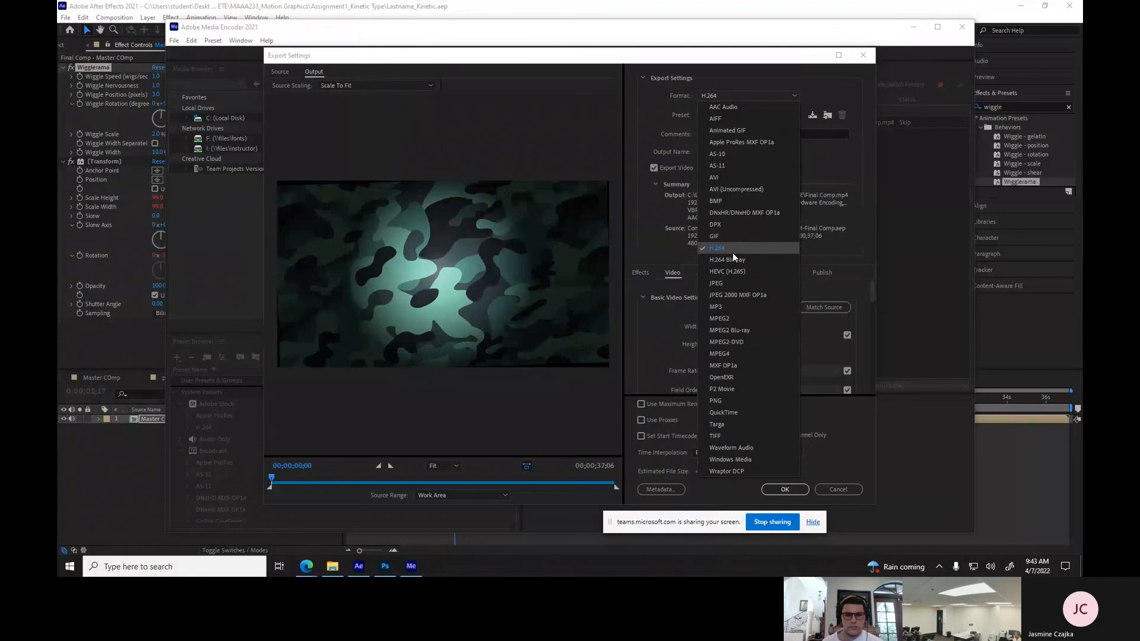
left_click(726, 251)
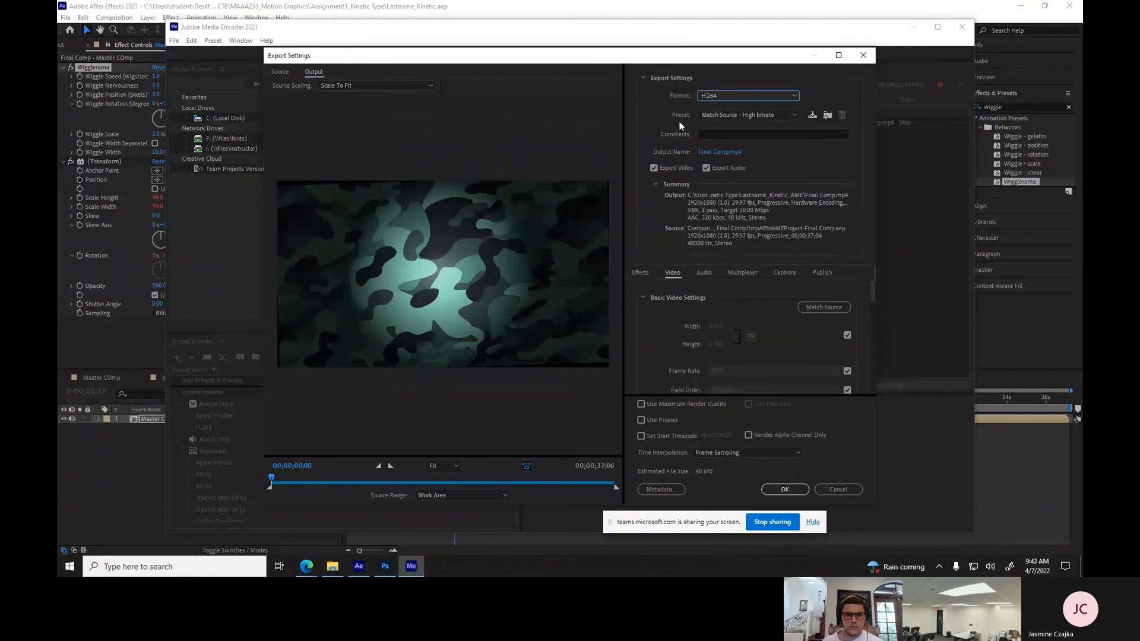
left_click(729, 116)
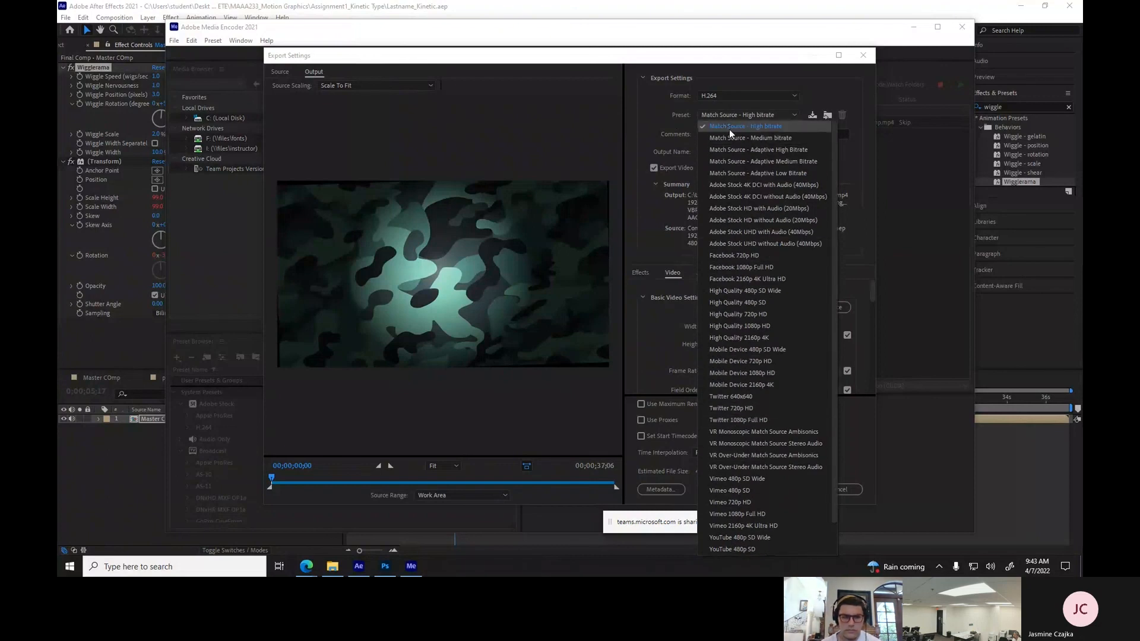
left_click(728, 325)
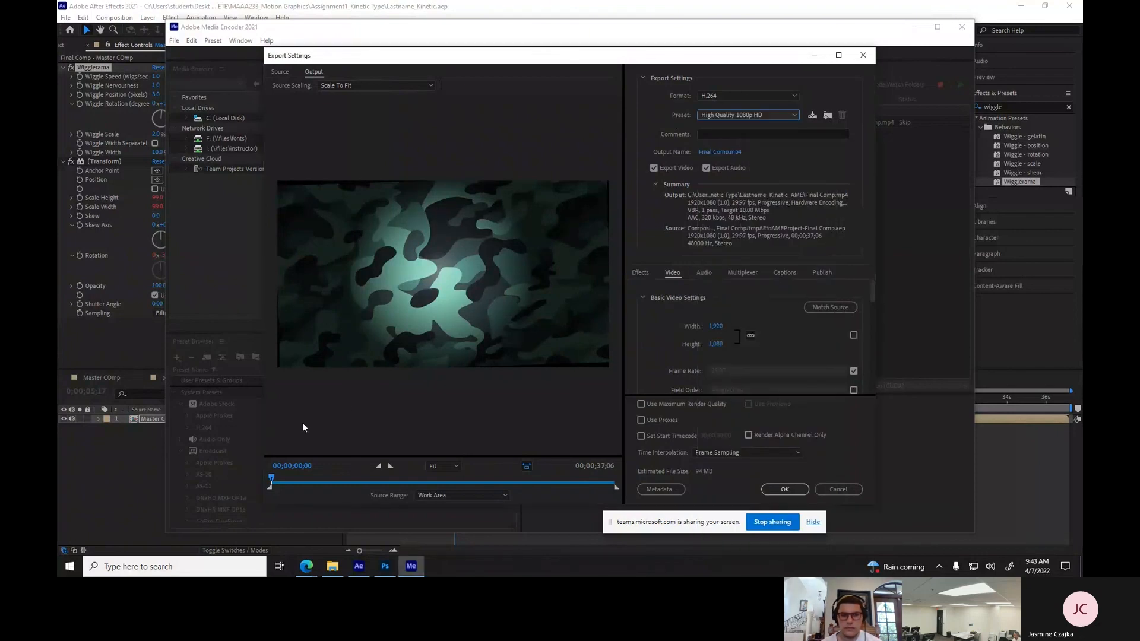
left_click_drag(272, 477, 456, 475)
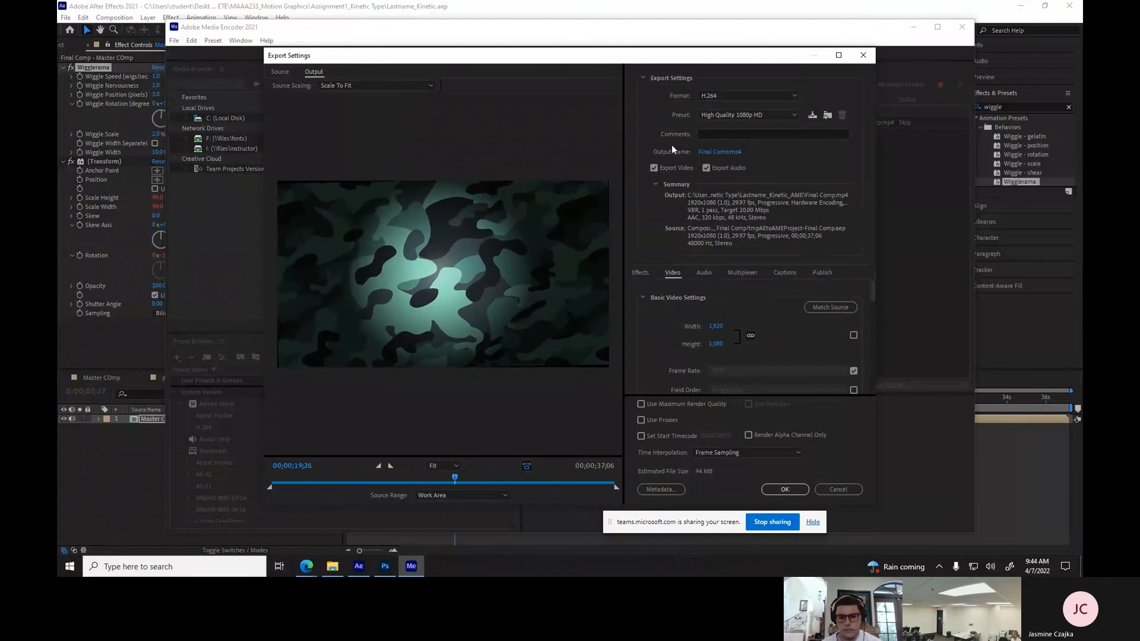
Set the export's output file to Lastname_KineticType in the Assignment1_Kinetic Type folder.
left_click(727, 154)
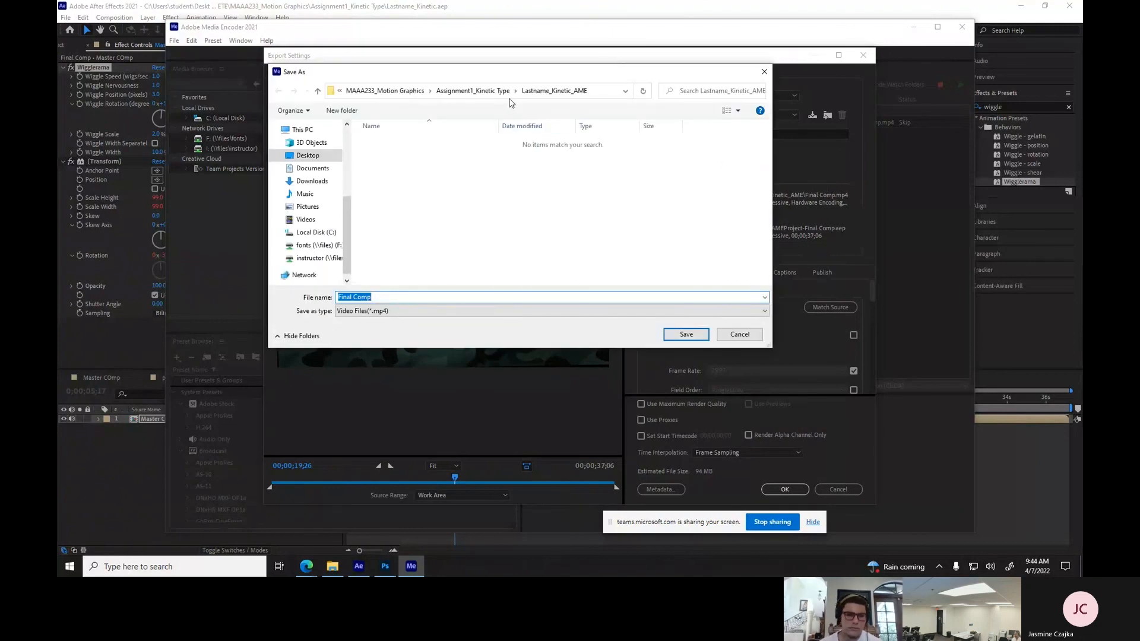
left_click(479, 92)
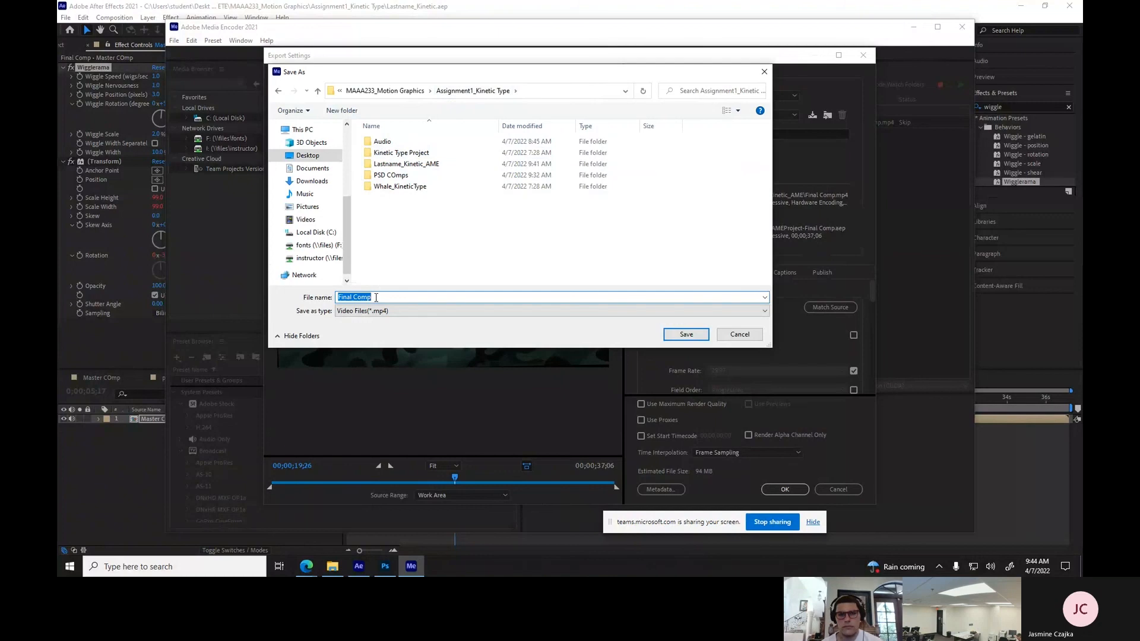
type("Lastn")
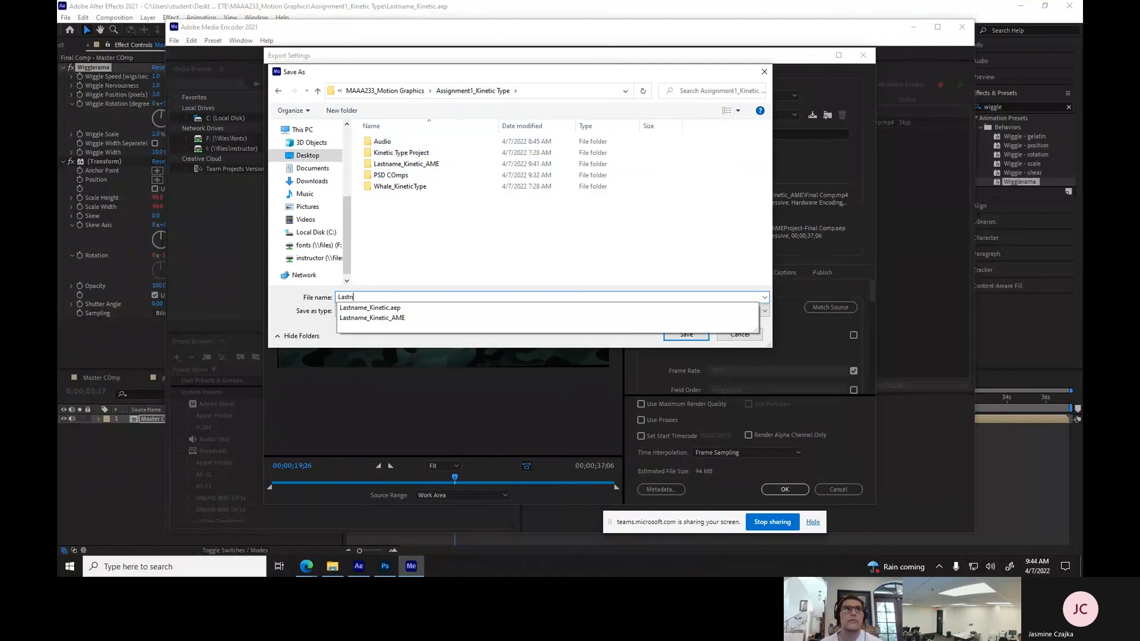
type("ame_Kine")
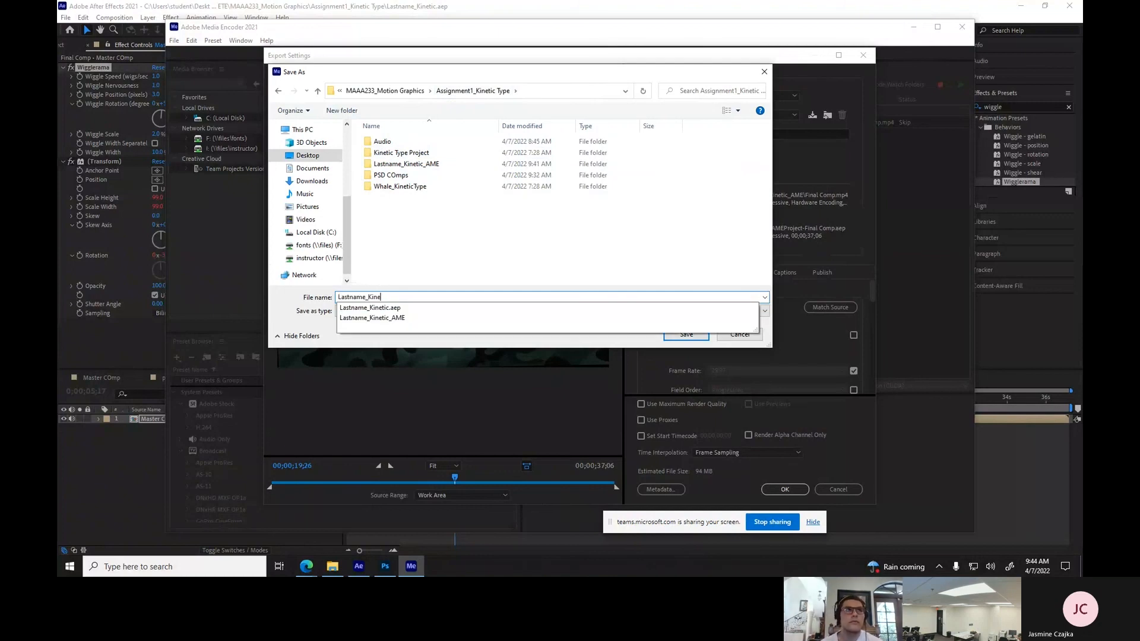
type("ticType")
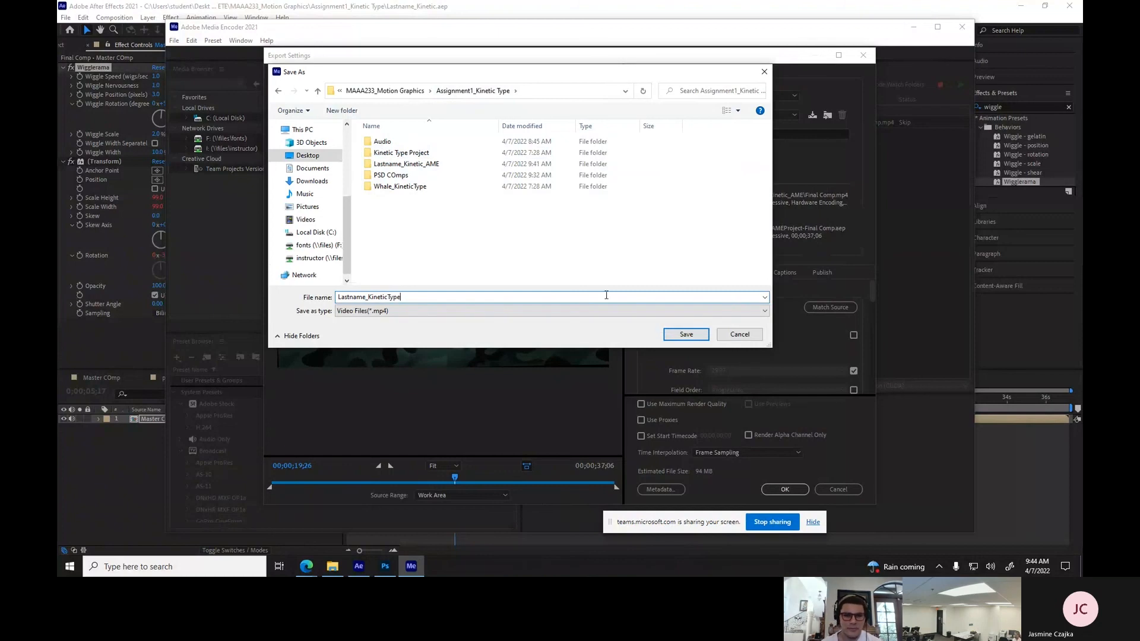
left_click(688, 334)
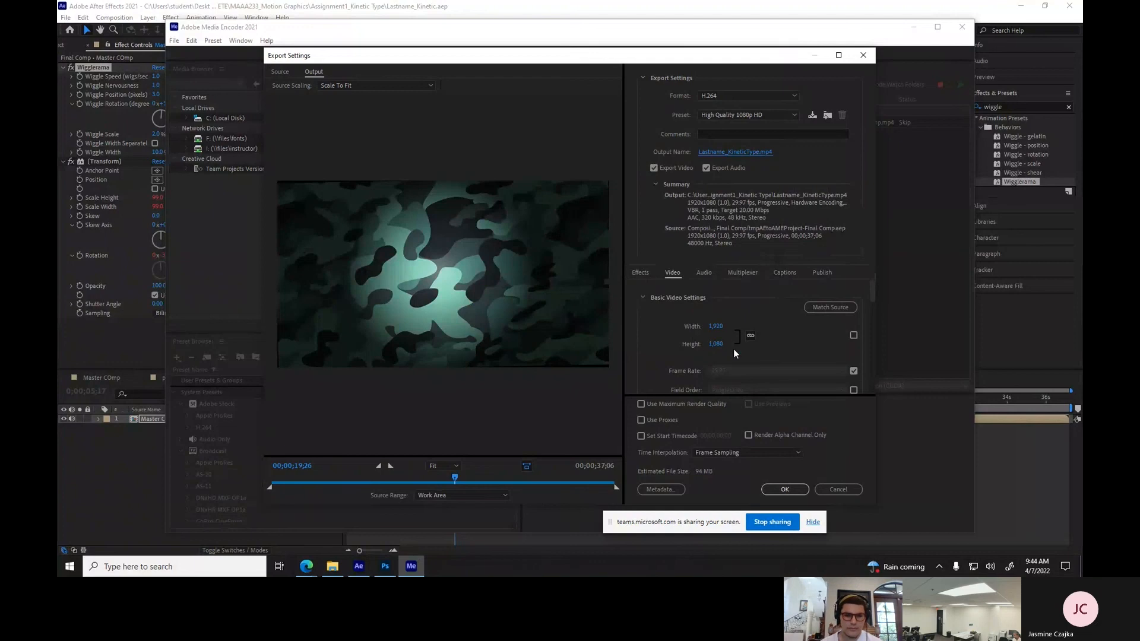
Try the SL BLUE STEEL Lumetri look on the export and switch Lumetri Look / LUT off again.
left_click(639, 273)
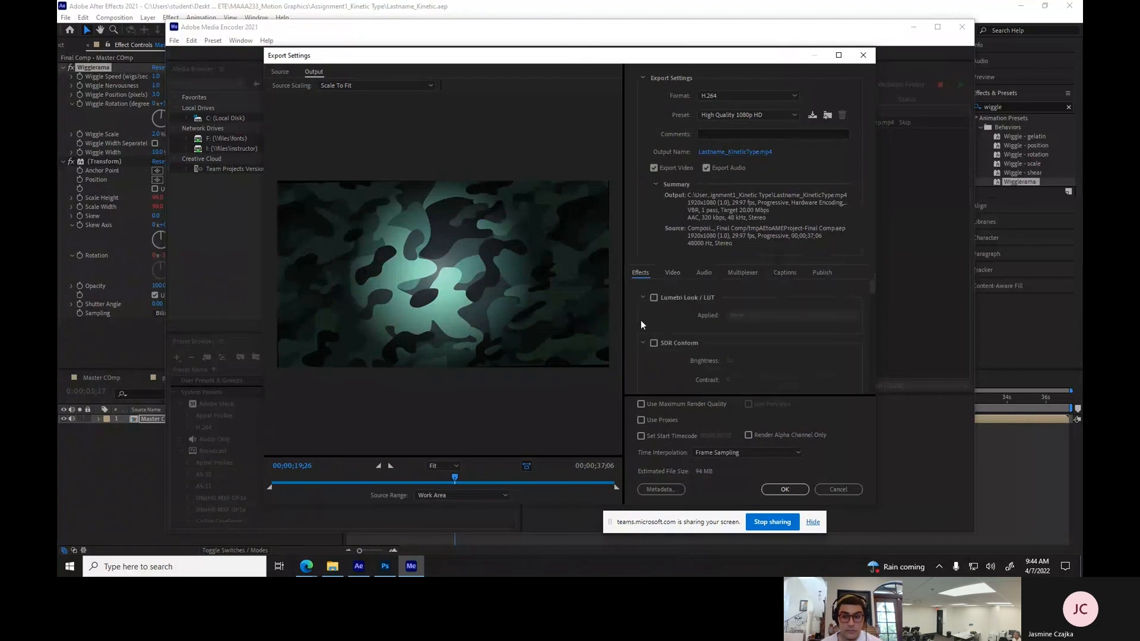
left_click(654, 299)
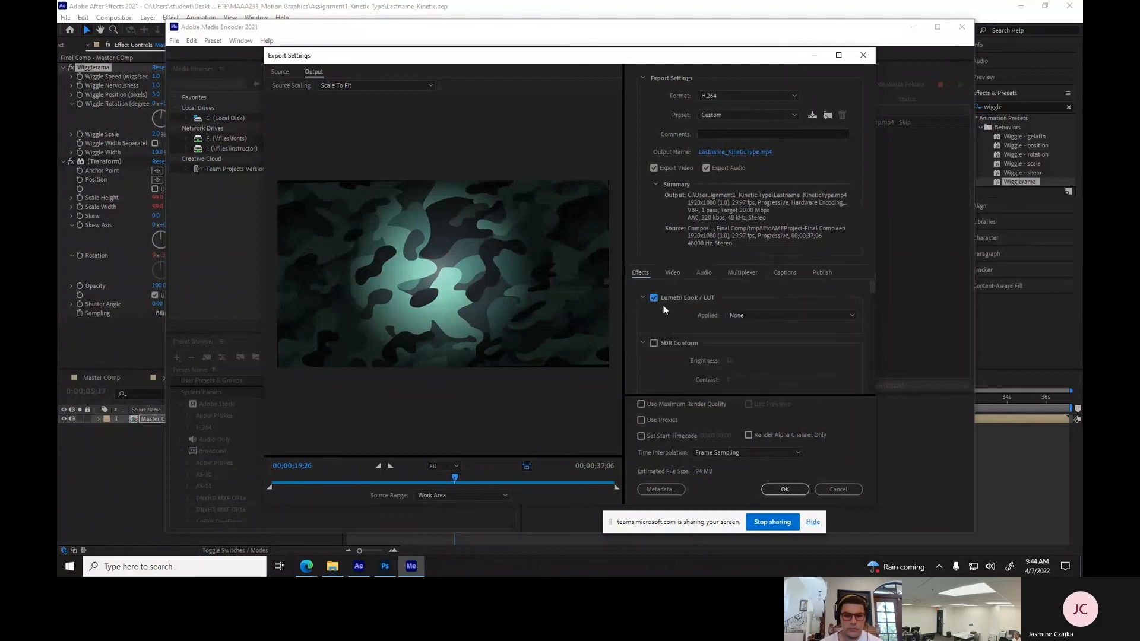
left_click(769, 314)
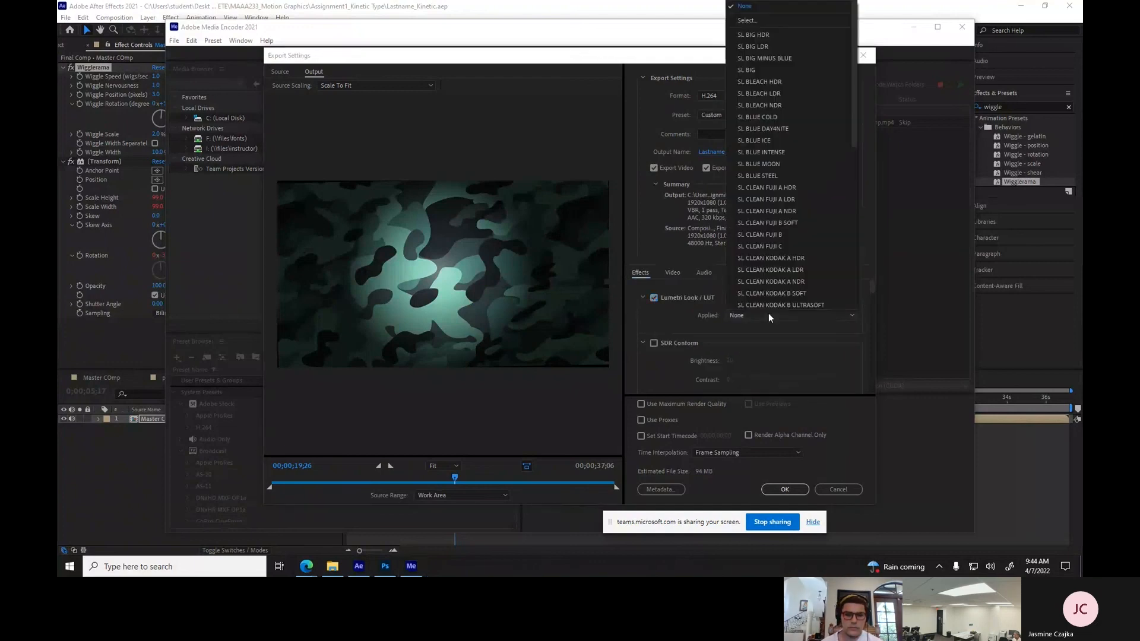
left_click(767, 175)
left_click(654, 298)
Examine the export's overlay effects and the publishing options, from Adobe Creative Cloud and Behance through Twitter and YouTube.
scroll(635, 339, "down", 2)
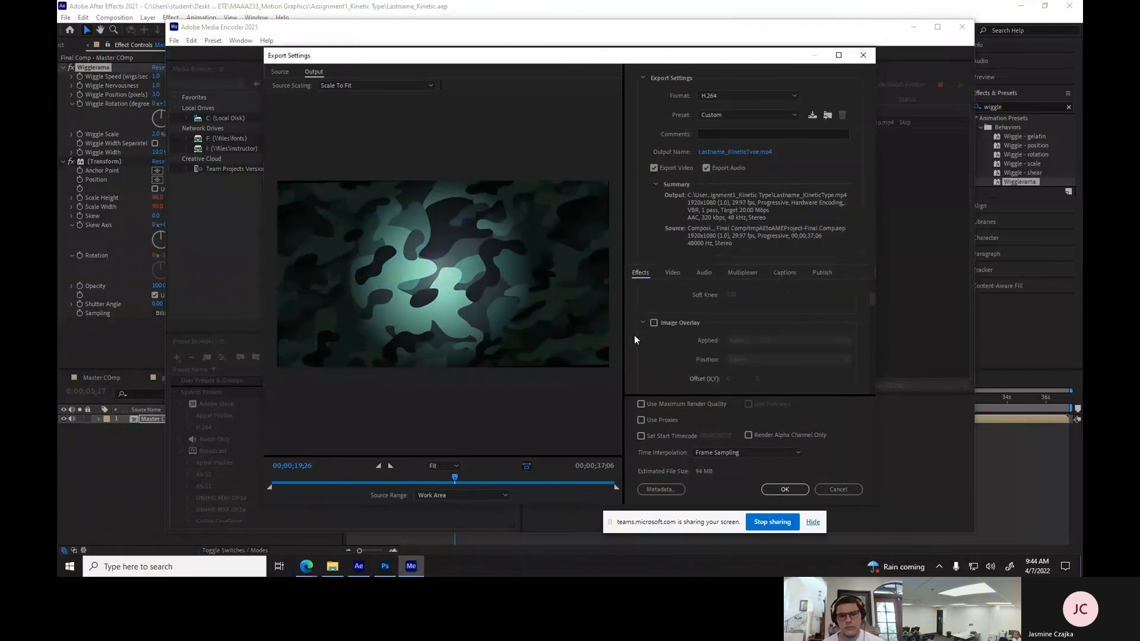
scroll(634, 335, "down", 1)
scroll(672, 336, "up", 1)
scroll(746, 341, "down", 2)
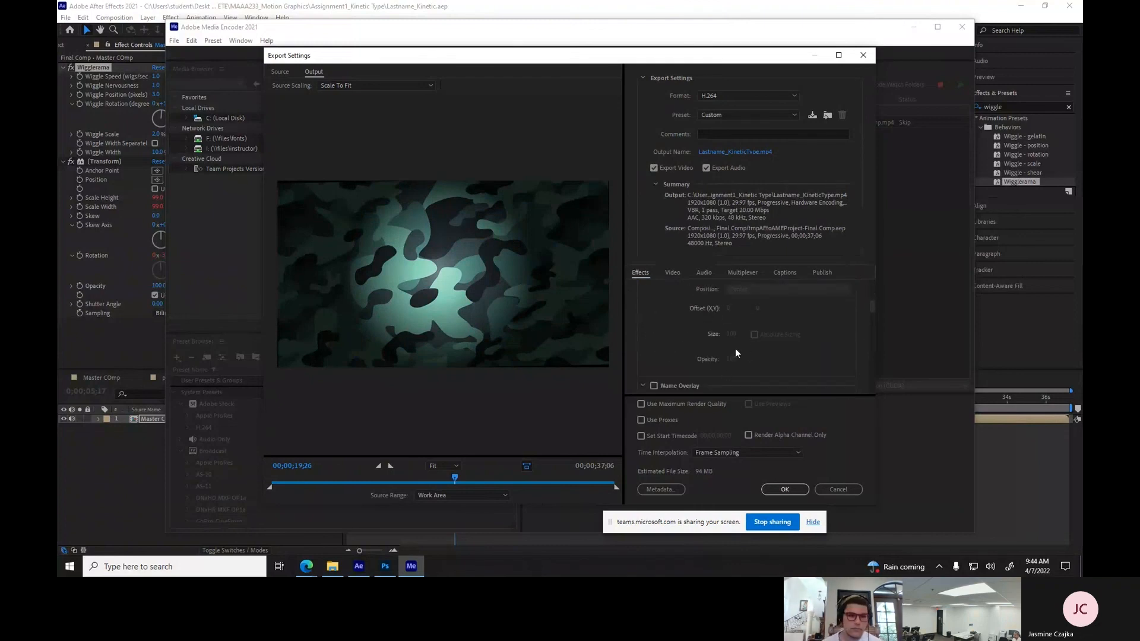
scroll(748, 350, "down", 2)
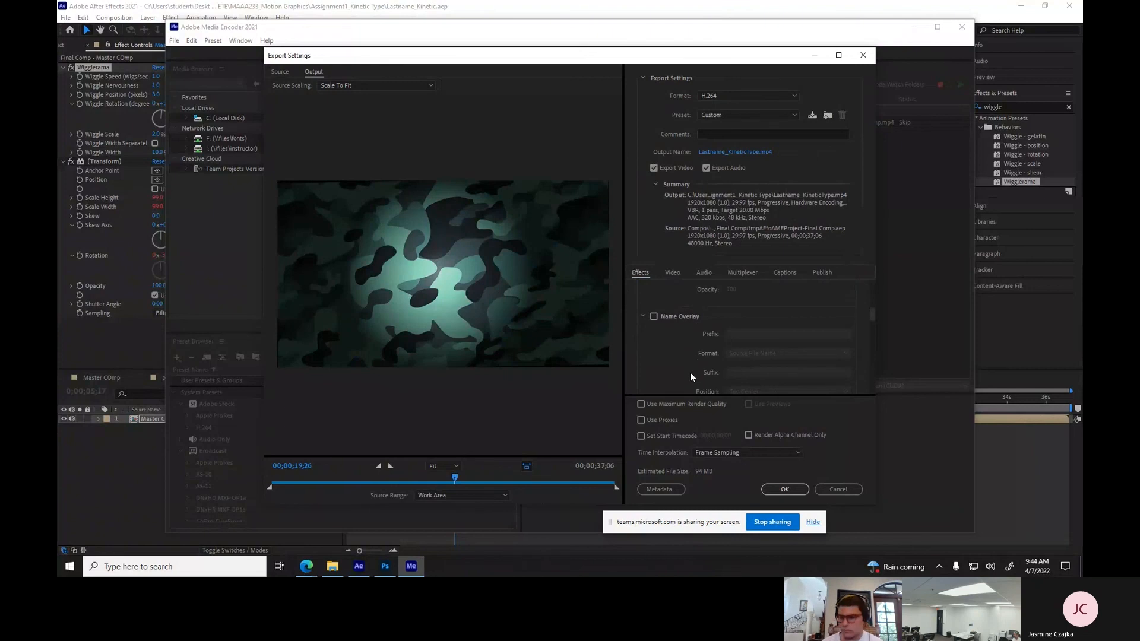
left_click(823, 272)
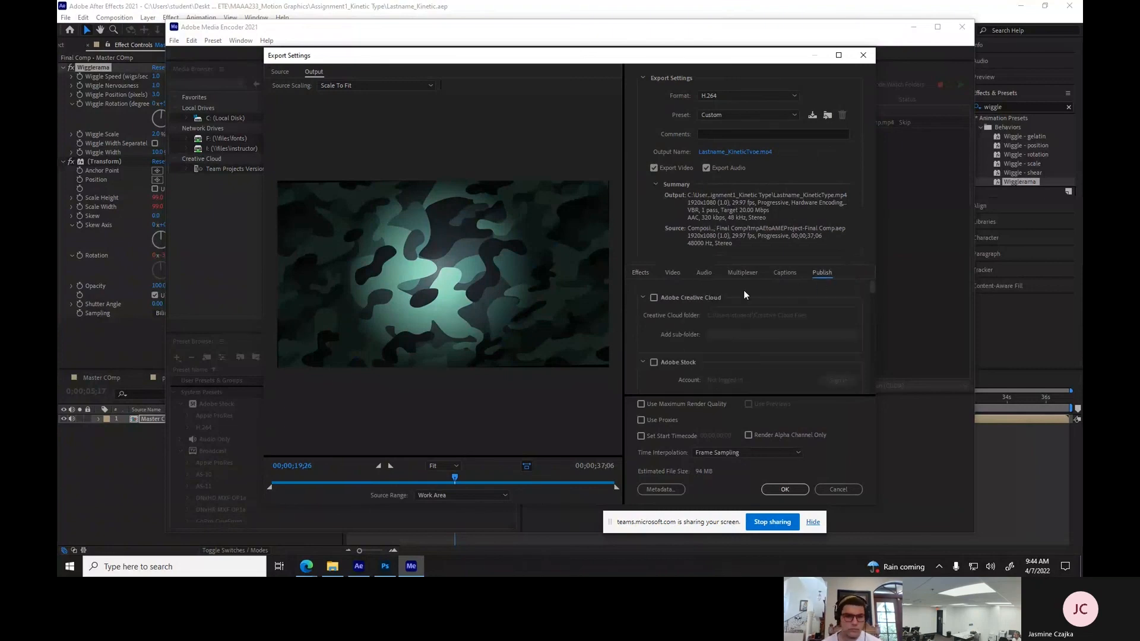
scroll(655, 370, "down", 5)
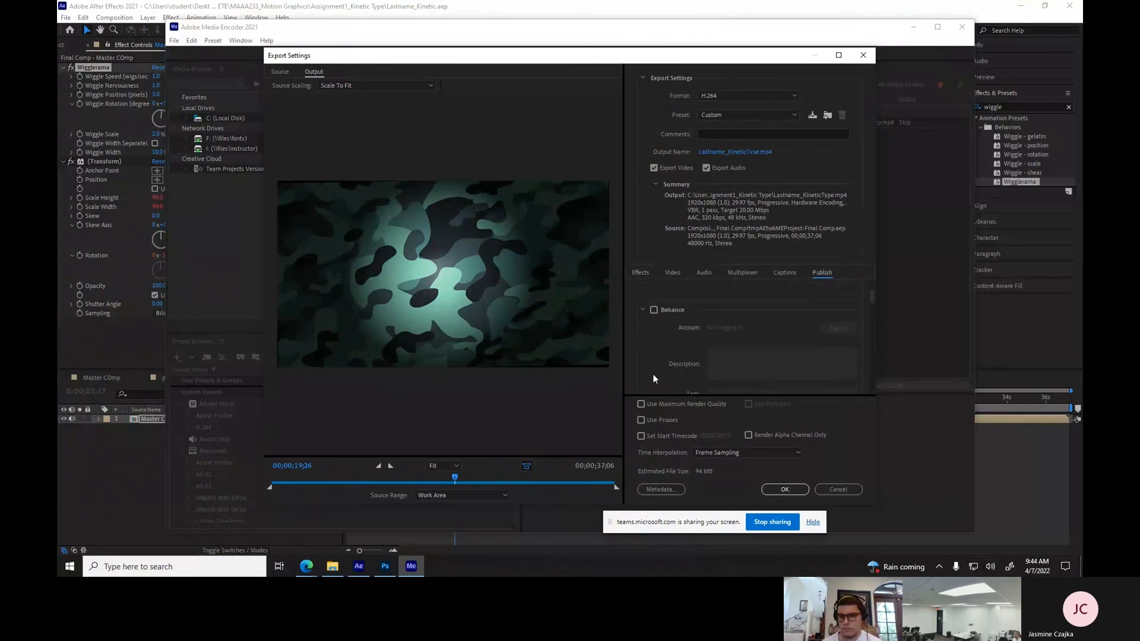
scroll(651, 340, "down", 5)
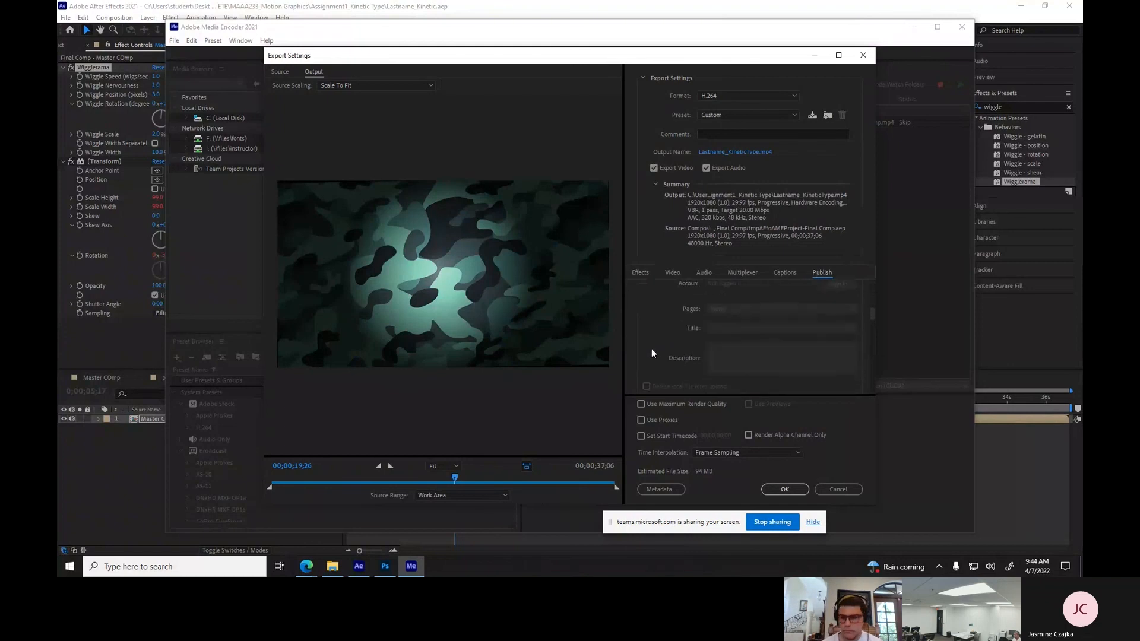
scroll(653, 353, "down", 5)
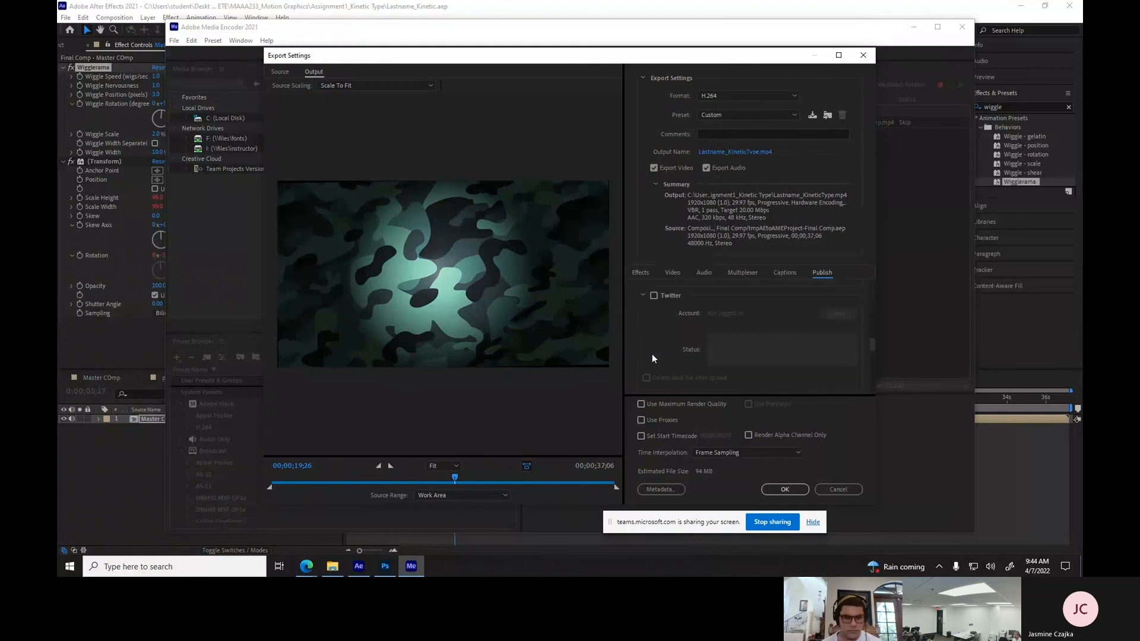
scroll(659, 354, "down", 2)
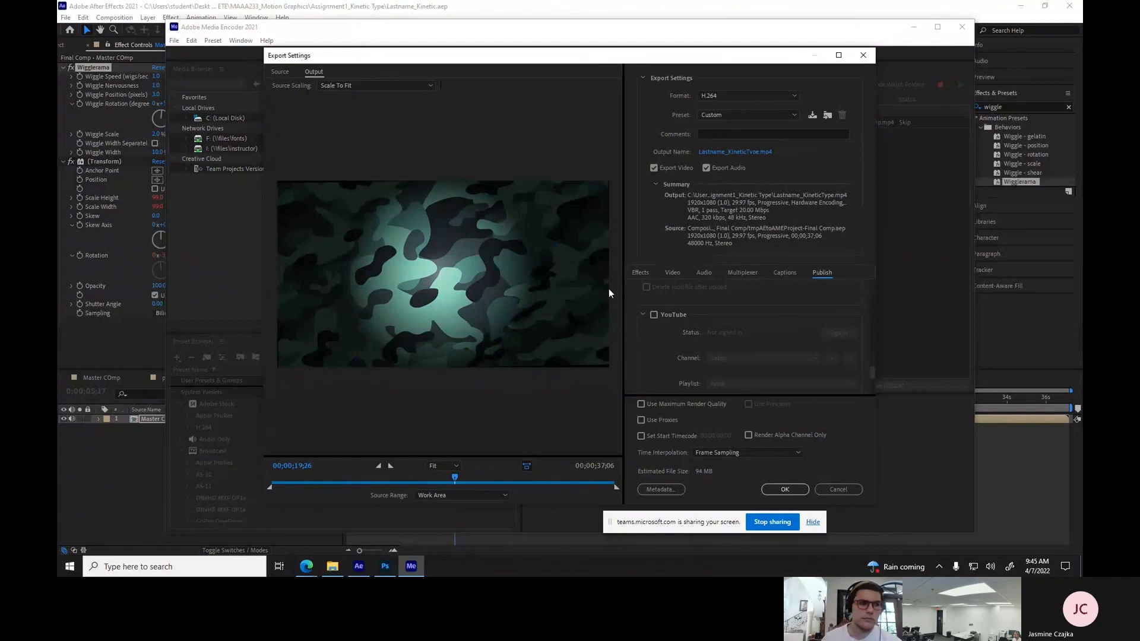
left_click(641, 273)
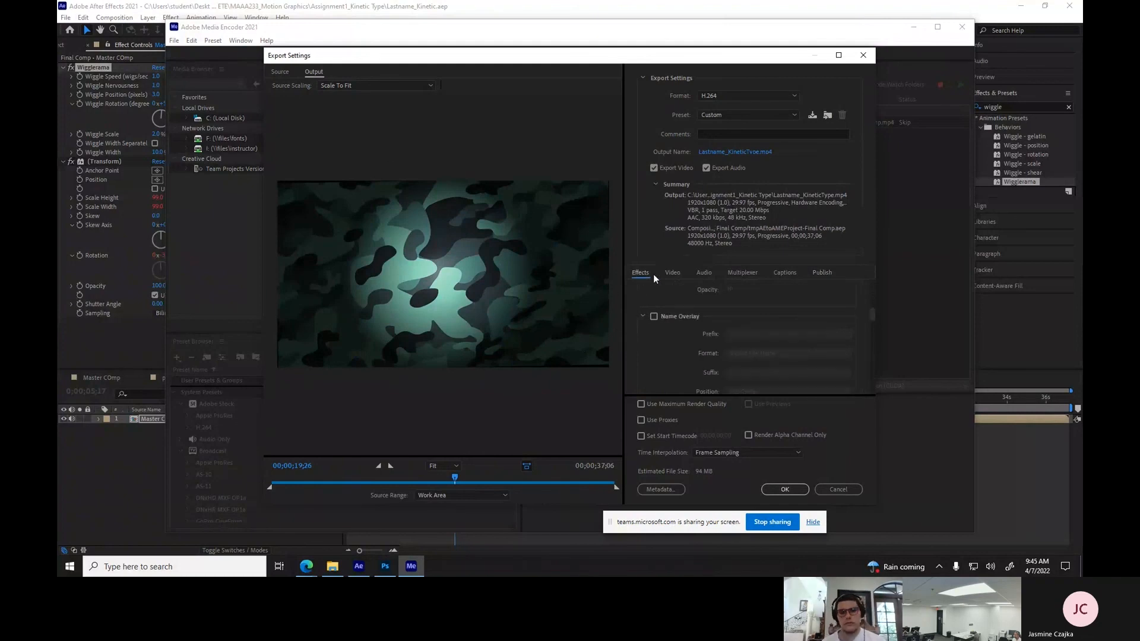
Accept the export settings, encode the queued Final Comp, and remove the finished job from the queue.
left_click(786, 487)
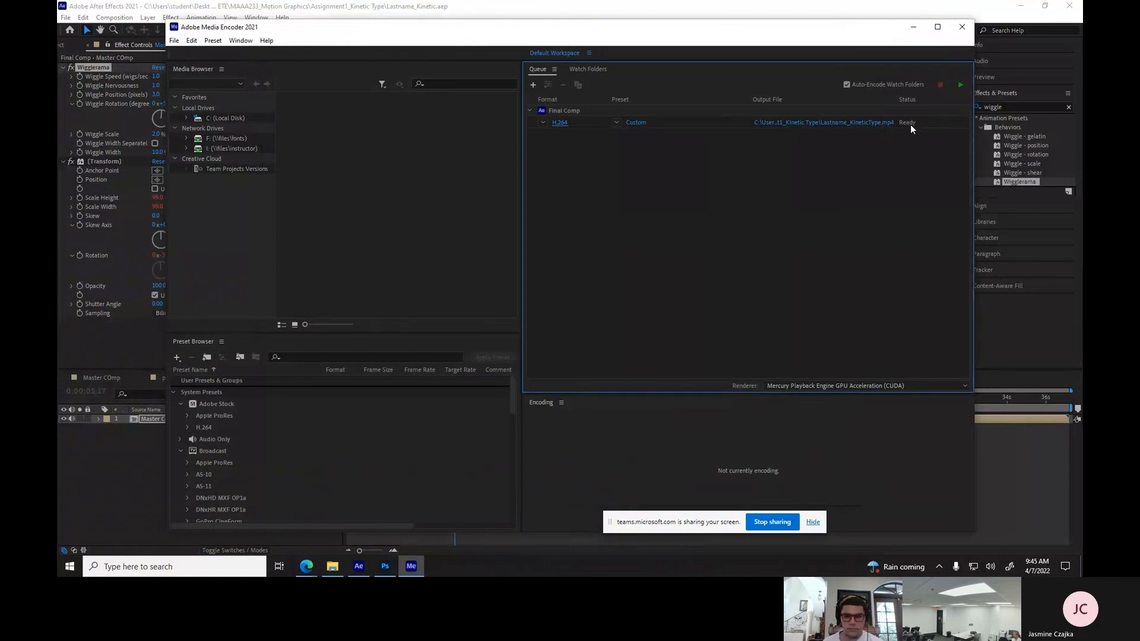
left_click(960, 84)
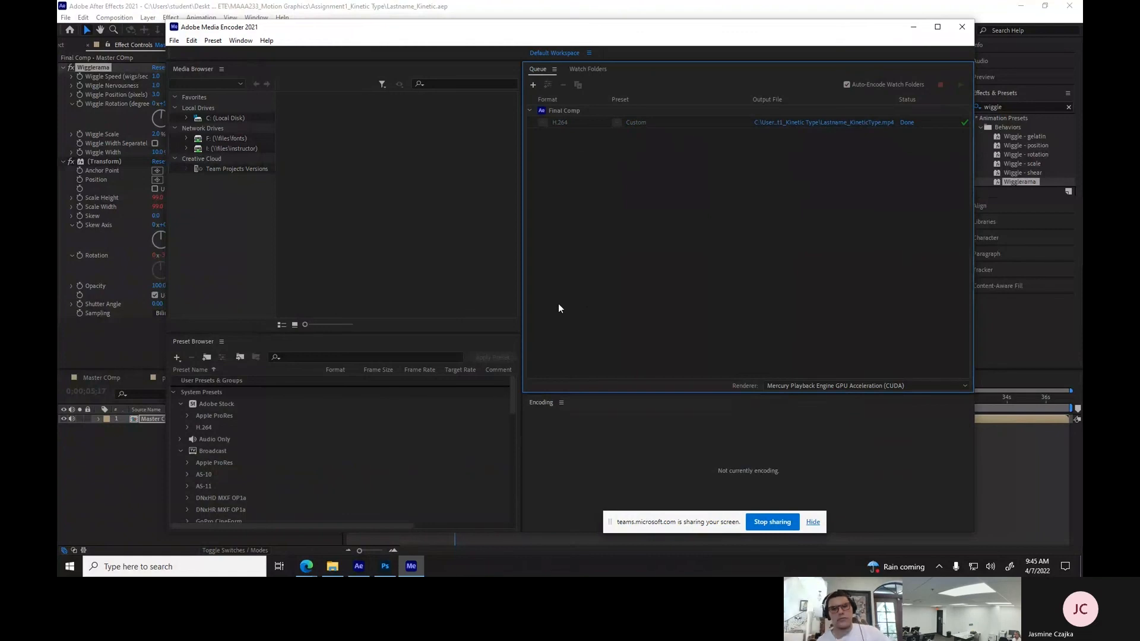
left_click(597, 113)
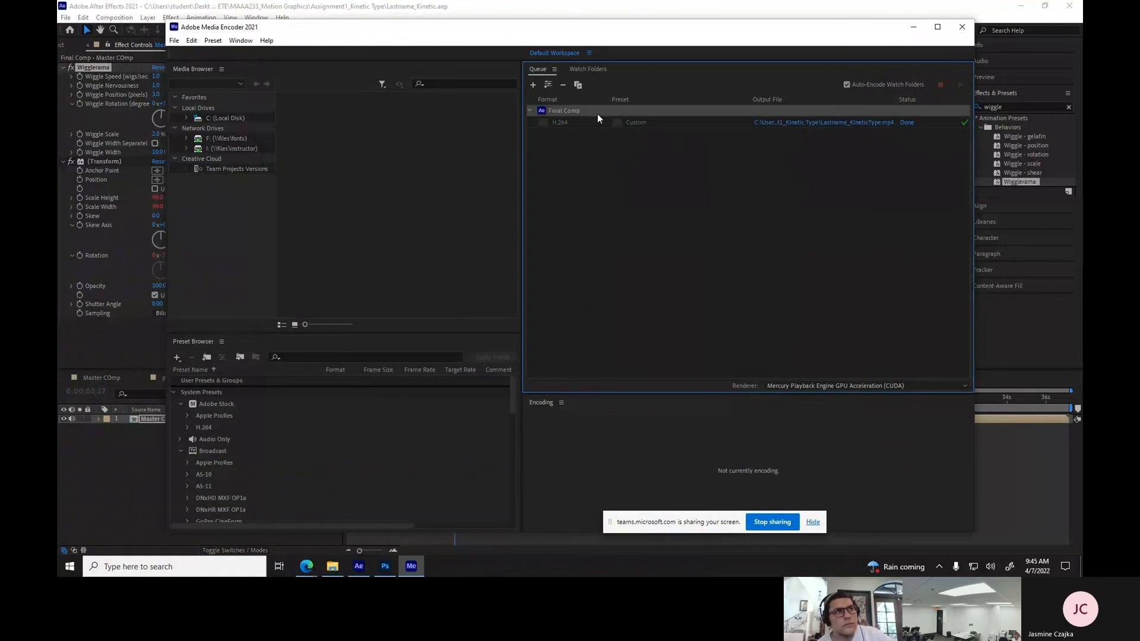
key("Delete")
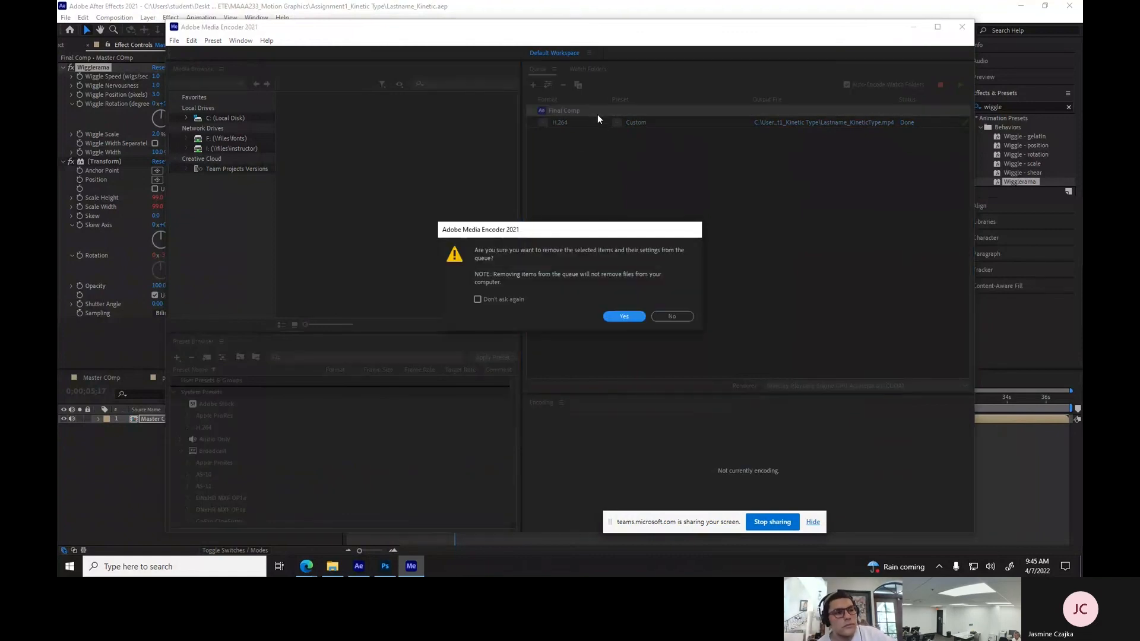
left_click(622, 318)
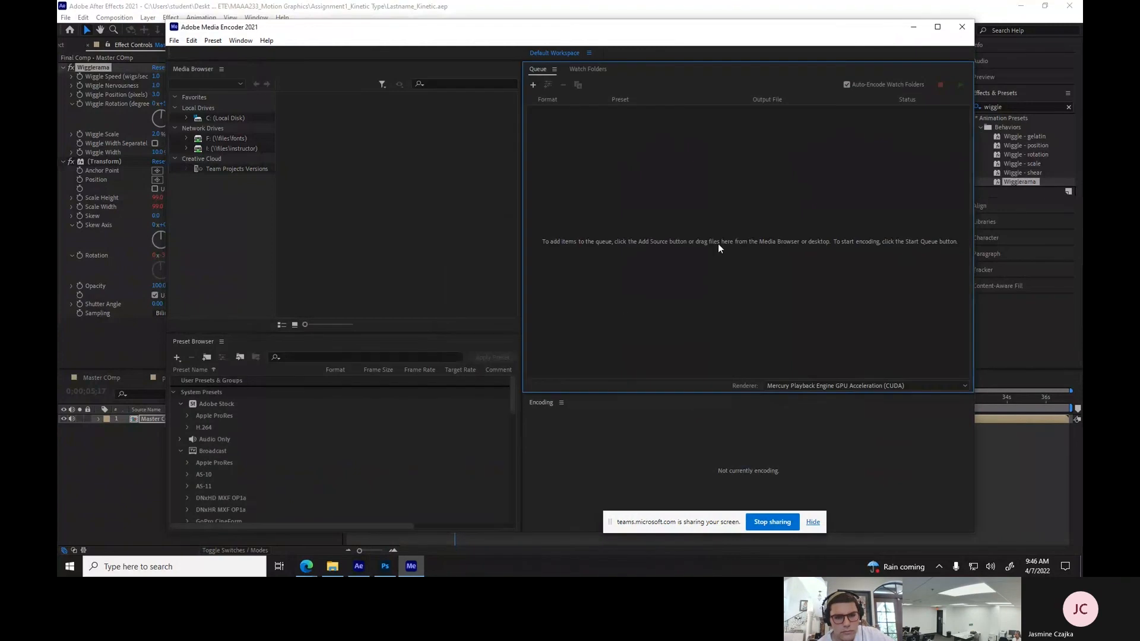
Play the exported Lastname_KineticType video from the Assignment1_Kinetic Type folder in VLC, close the player, and select the file.
left_click(911, 27)
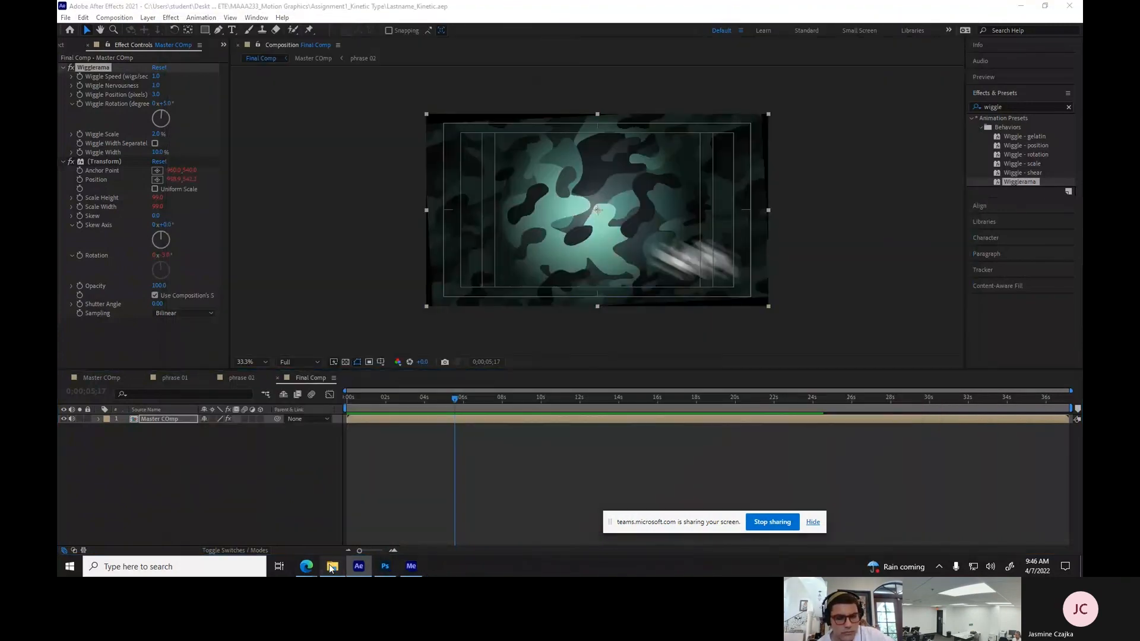
left_click(332, 567)
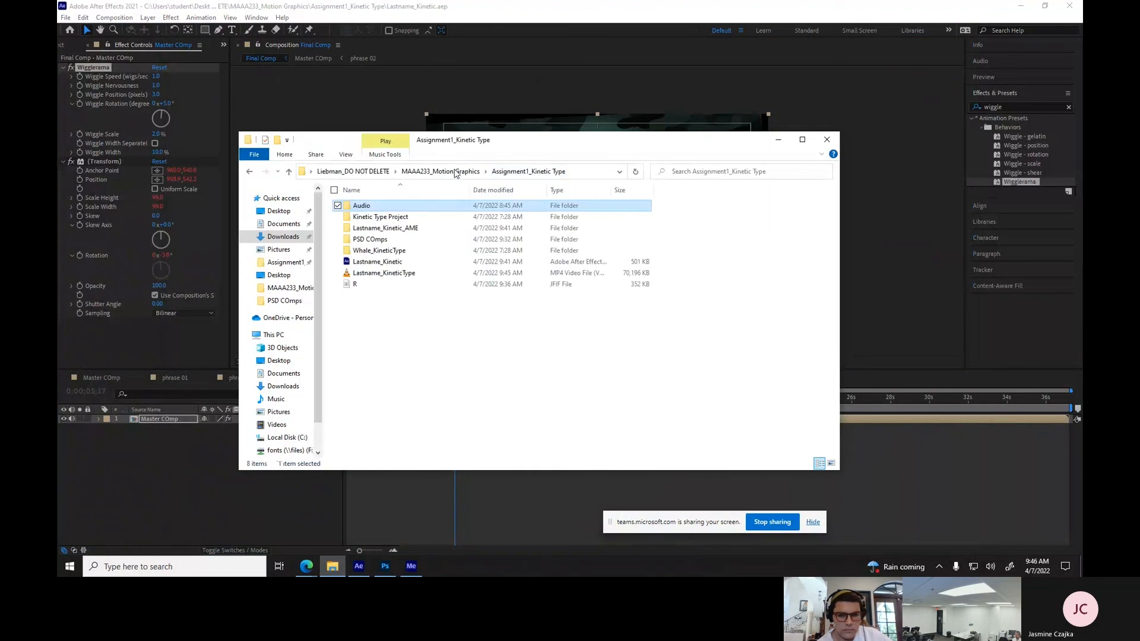
double_click(380, 273)
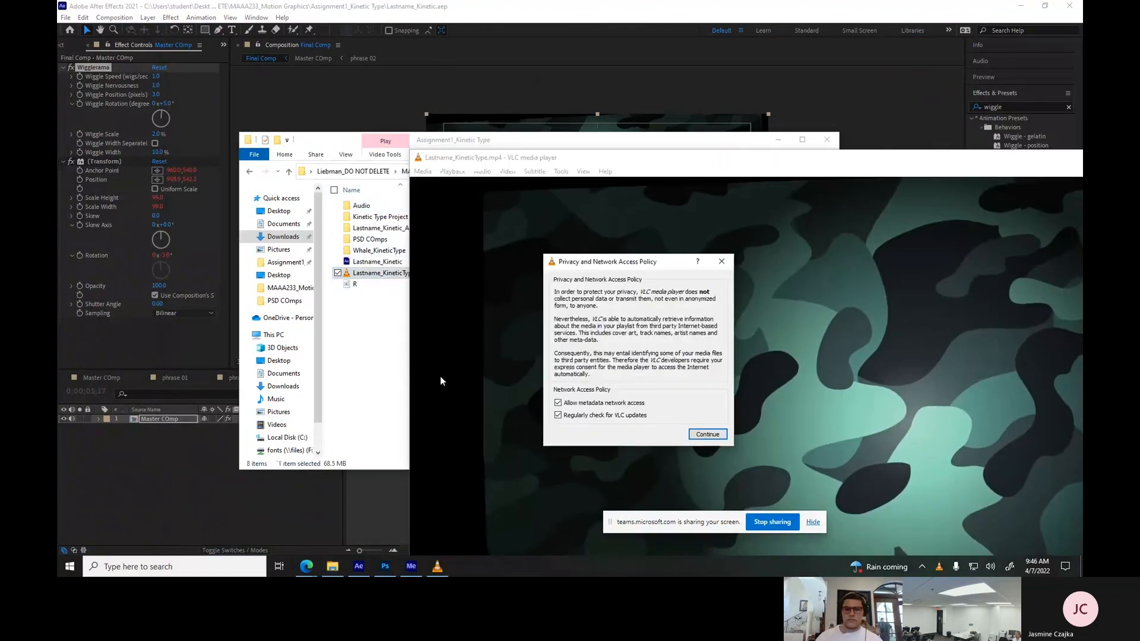
left_click(708, 434)
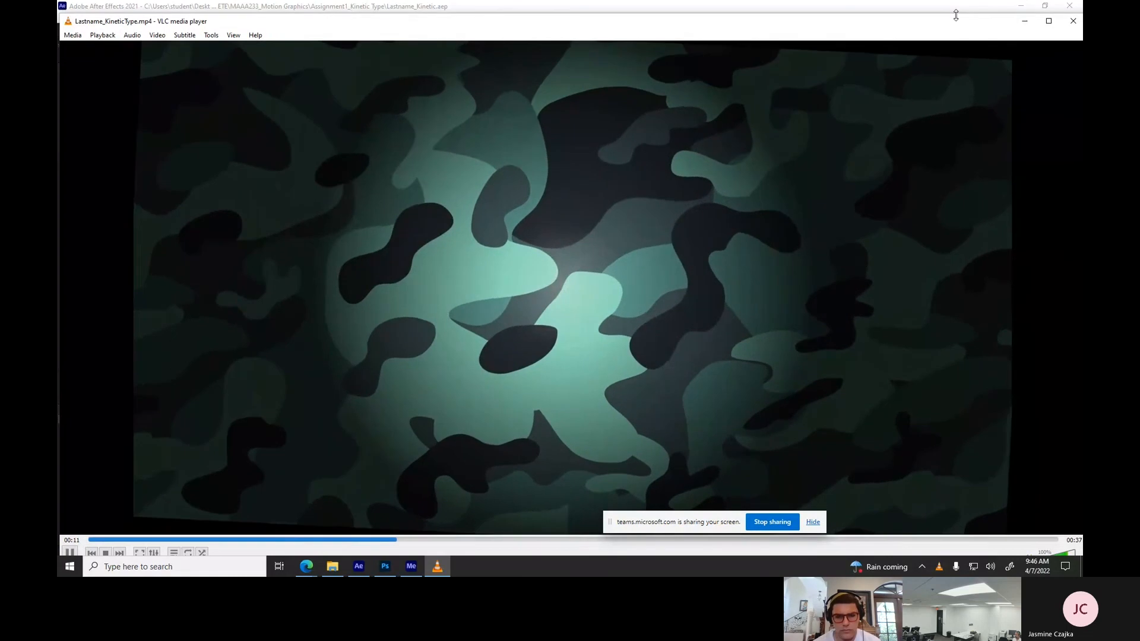
left_click(1073, 22)
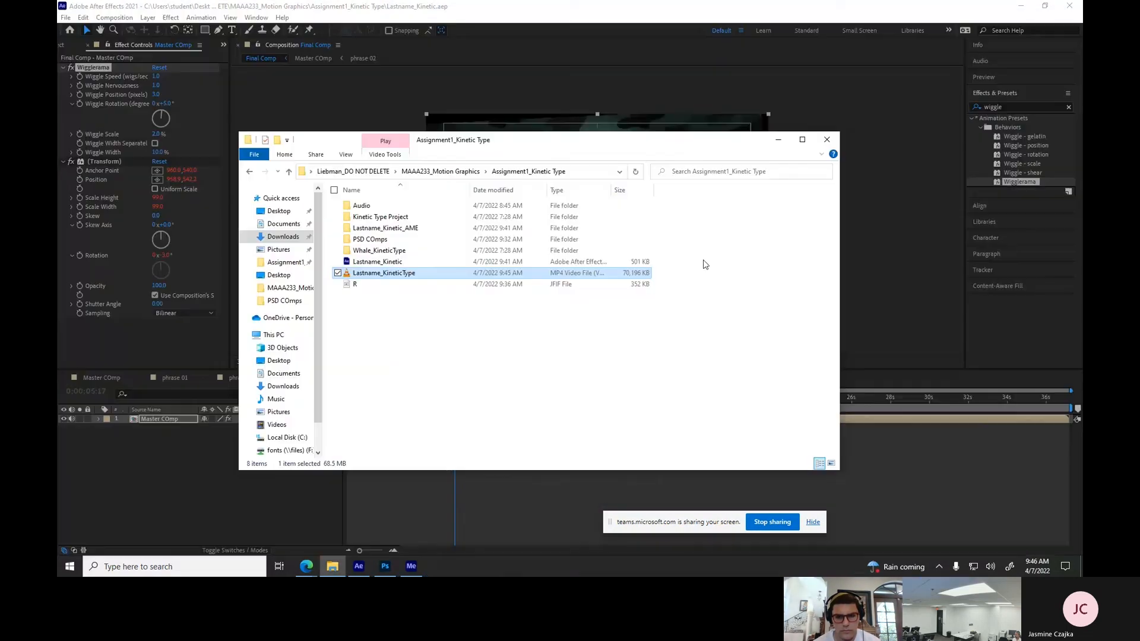
left_click(410, 273)
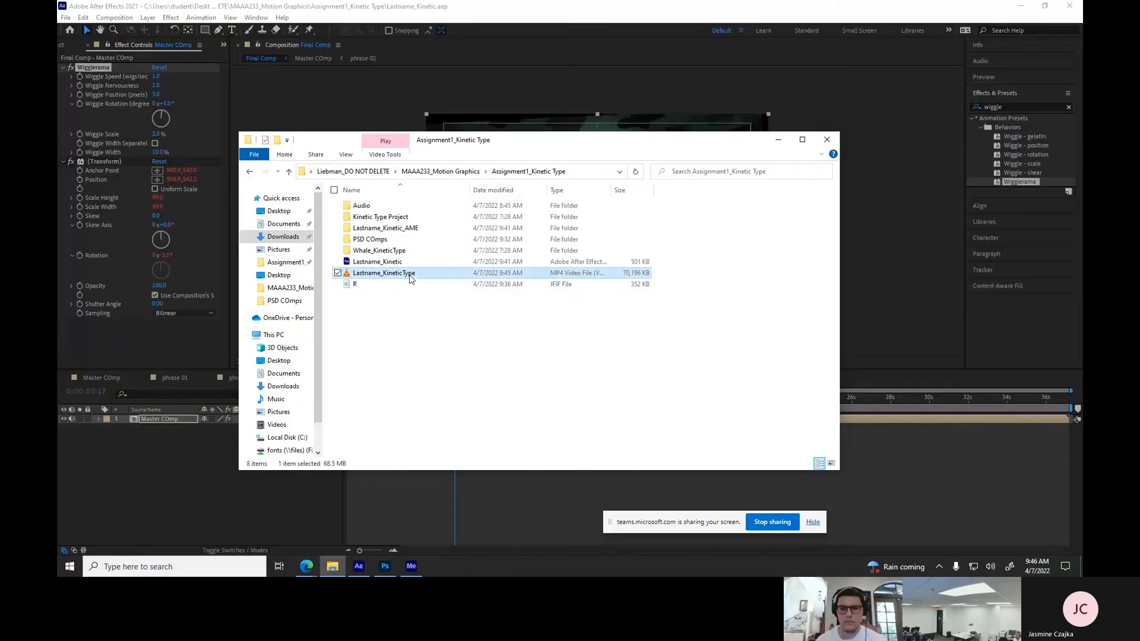
Switch to Microsoft Edge and review the Project #1 – Kinetic Type assignment from its instructions down to the submission section.
left_click(306, 565)
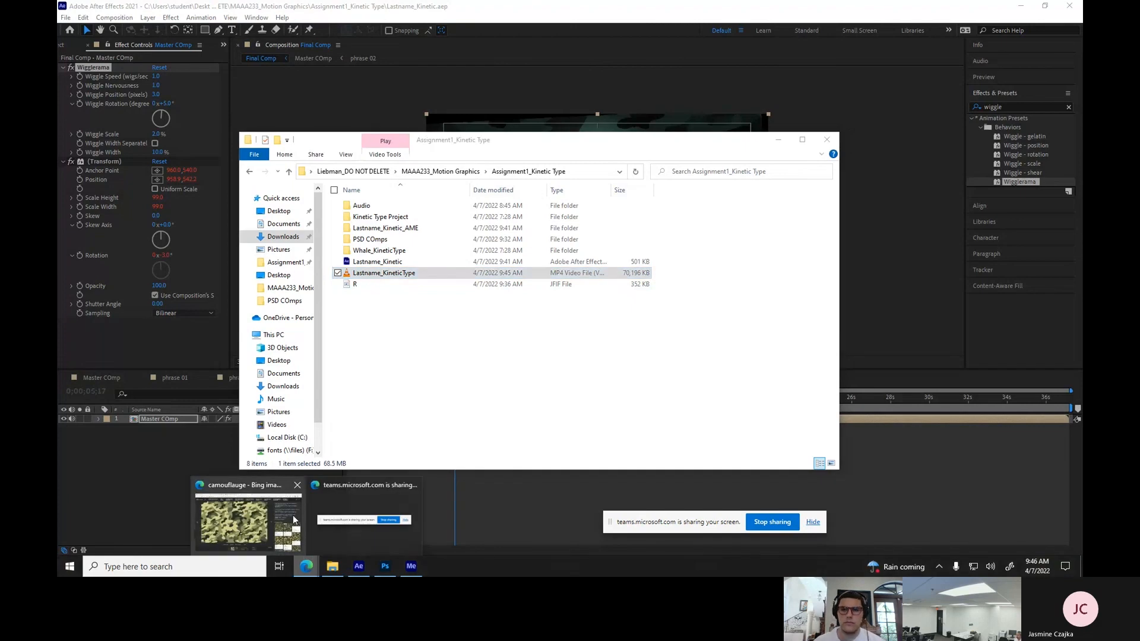
left_click(273, 8)
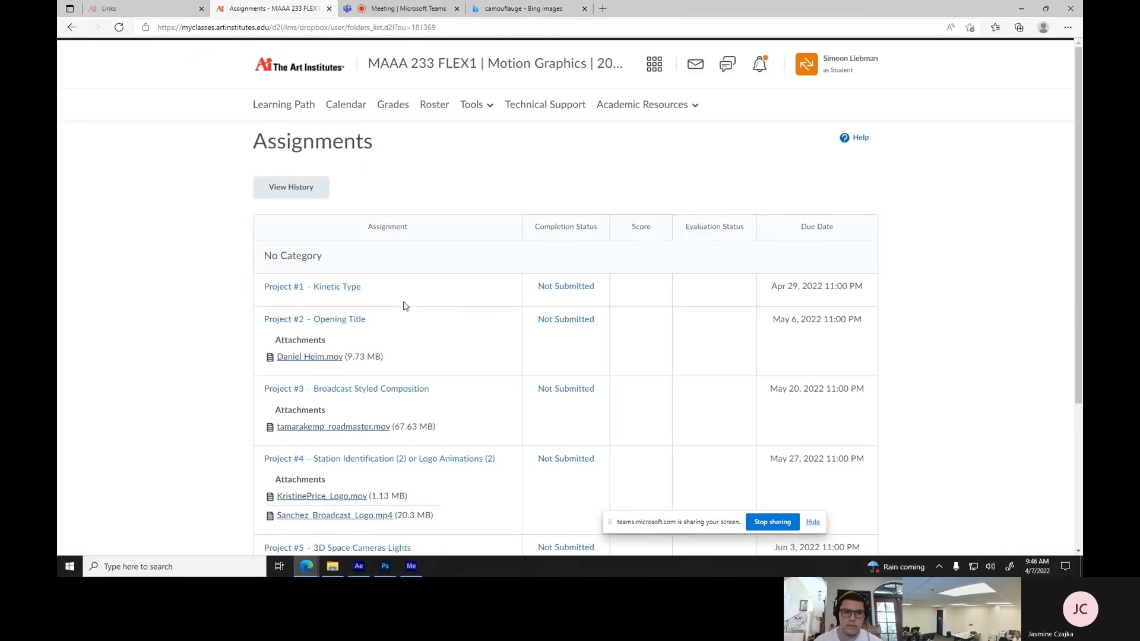
left_click(330, 288)
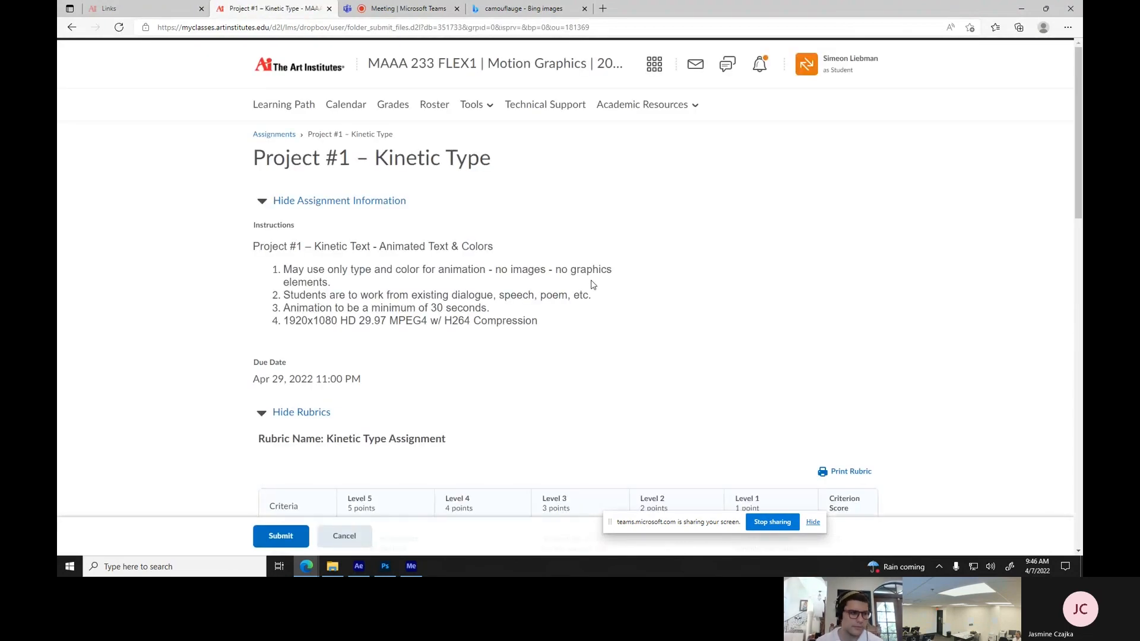
scroll(594, 288, "down", 15)
scroll(573, 284, "down", 3)
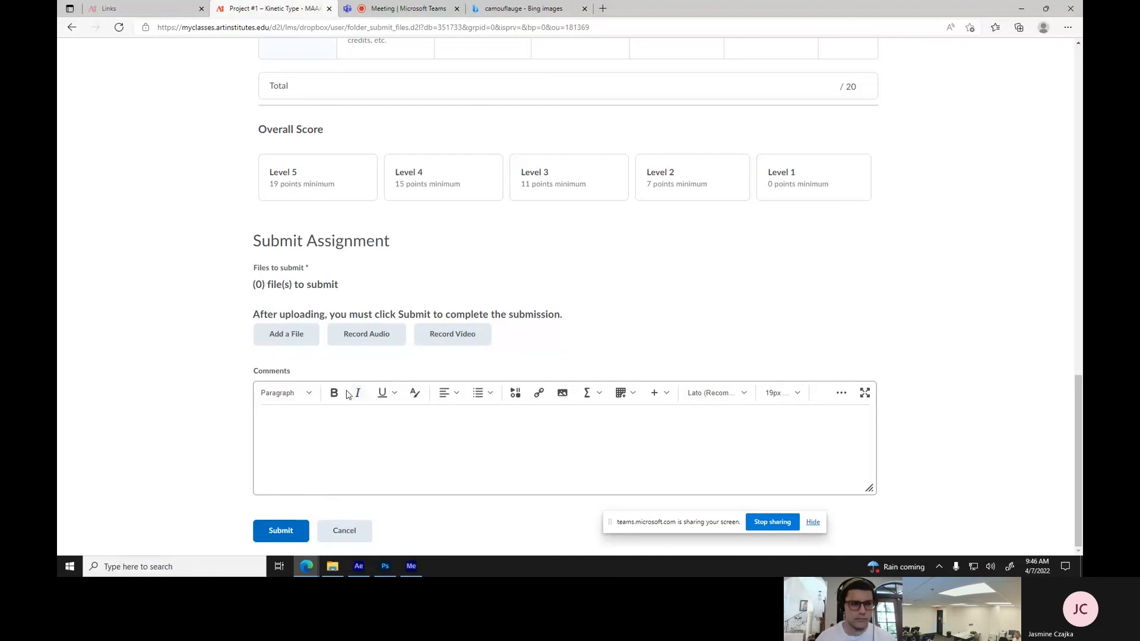
scroll(349, 395, "up", 15)
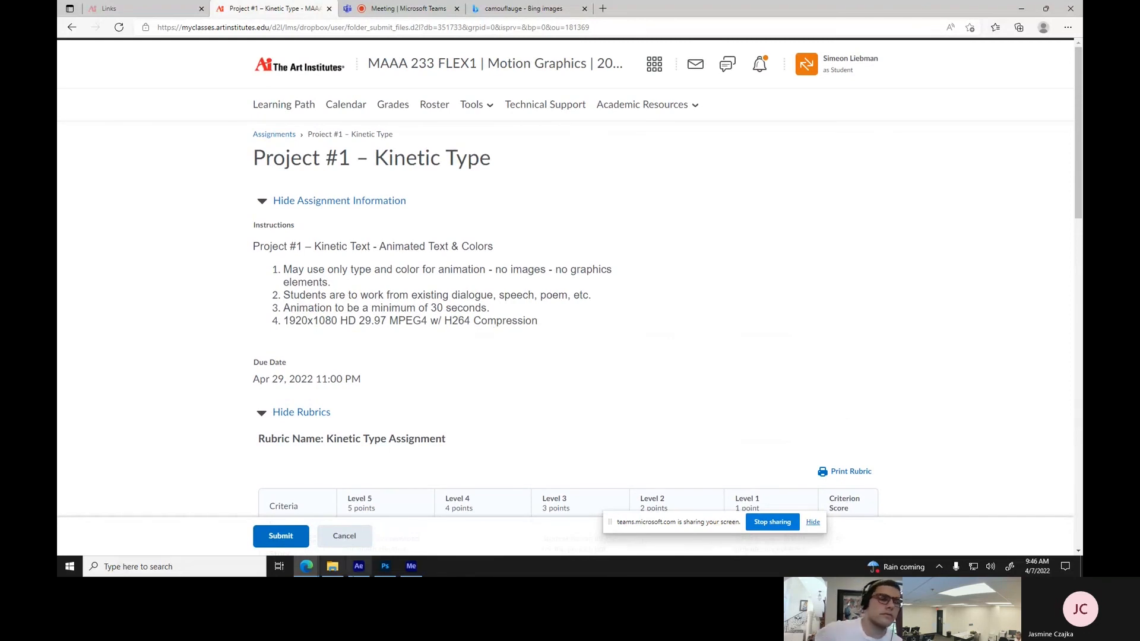
Switch back to After Effects and start a new empty project.
left_click(359, 566)
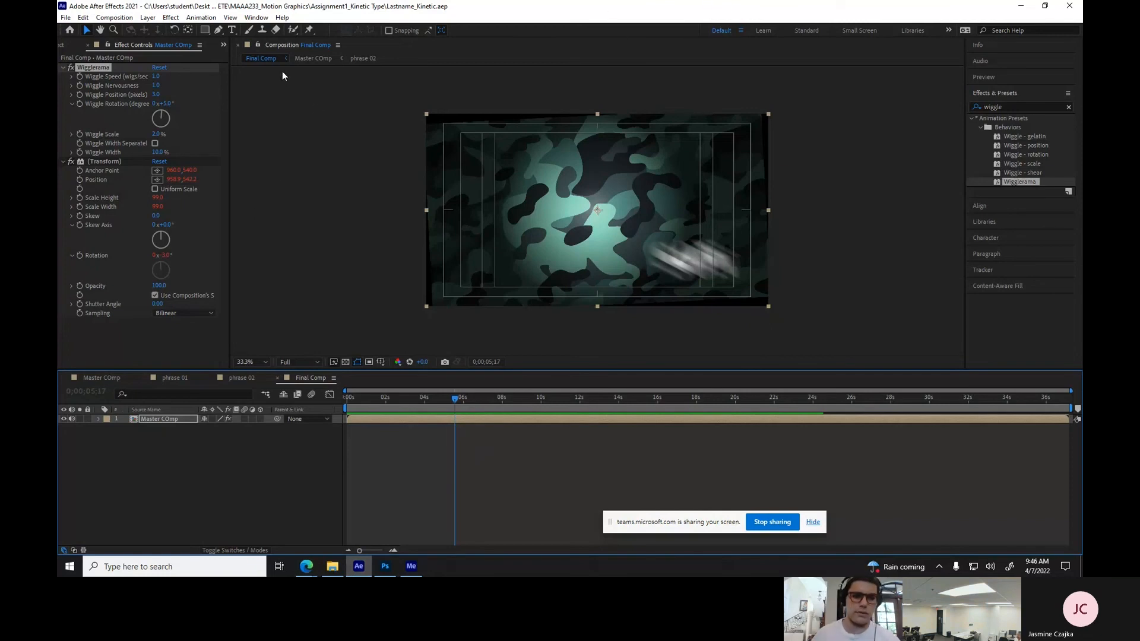
left_click(65, 18)
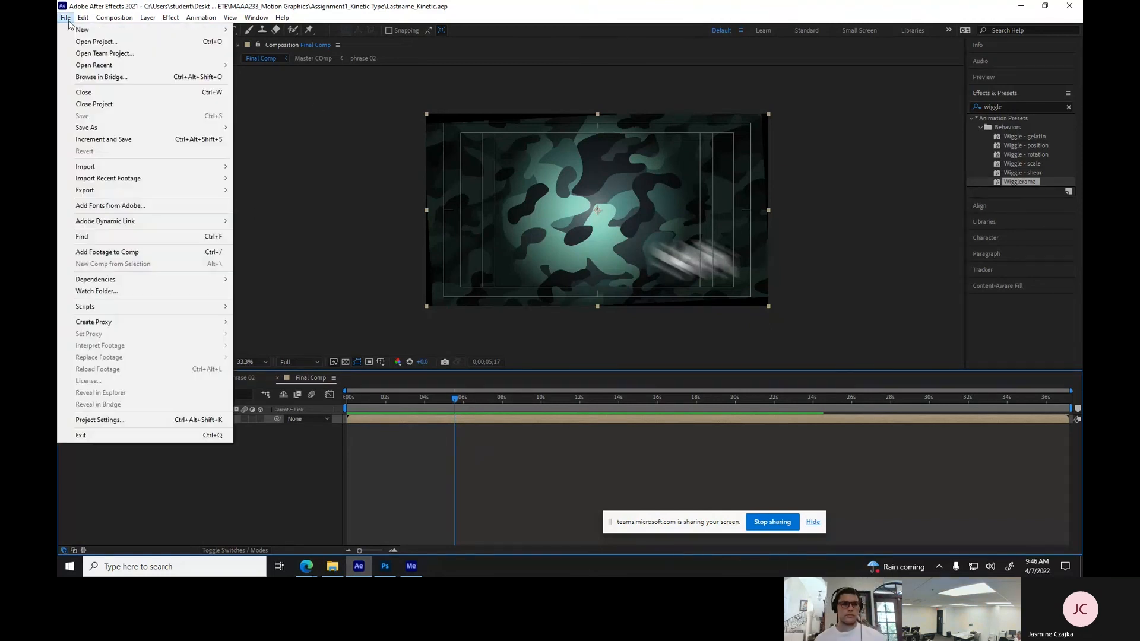
mouse_move(83, 30)
left_click(255, 31)
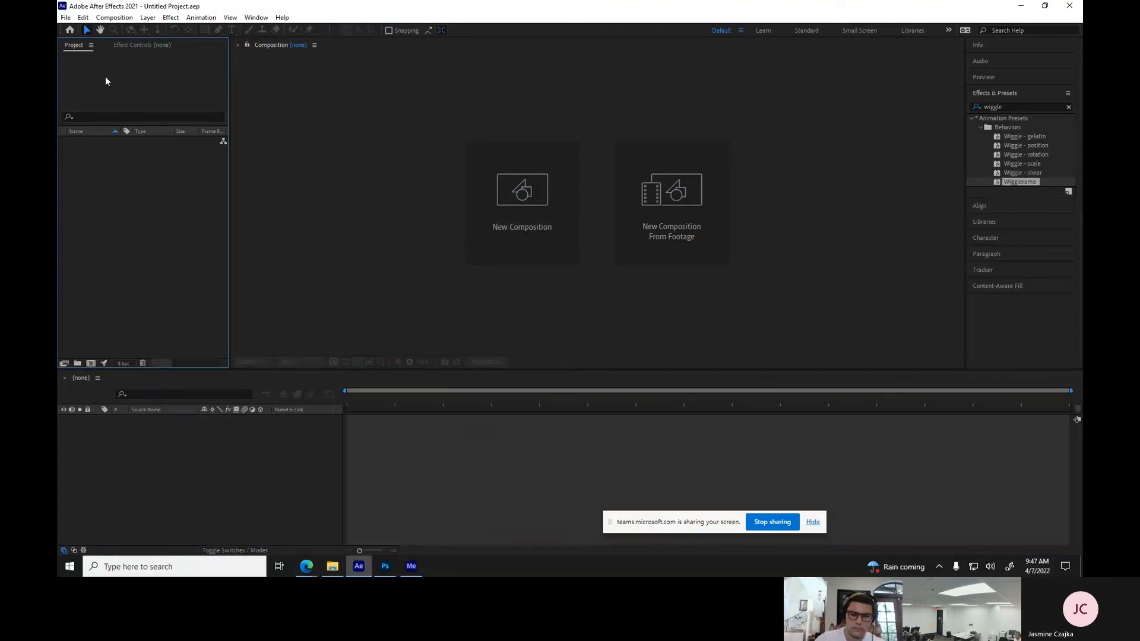
Purge all memory and disk cache, clearing the disk cache for all versions.
left_click(83, 17)
mouse_move(135, 244)
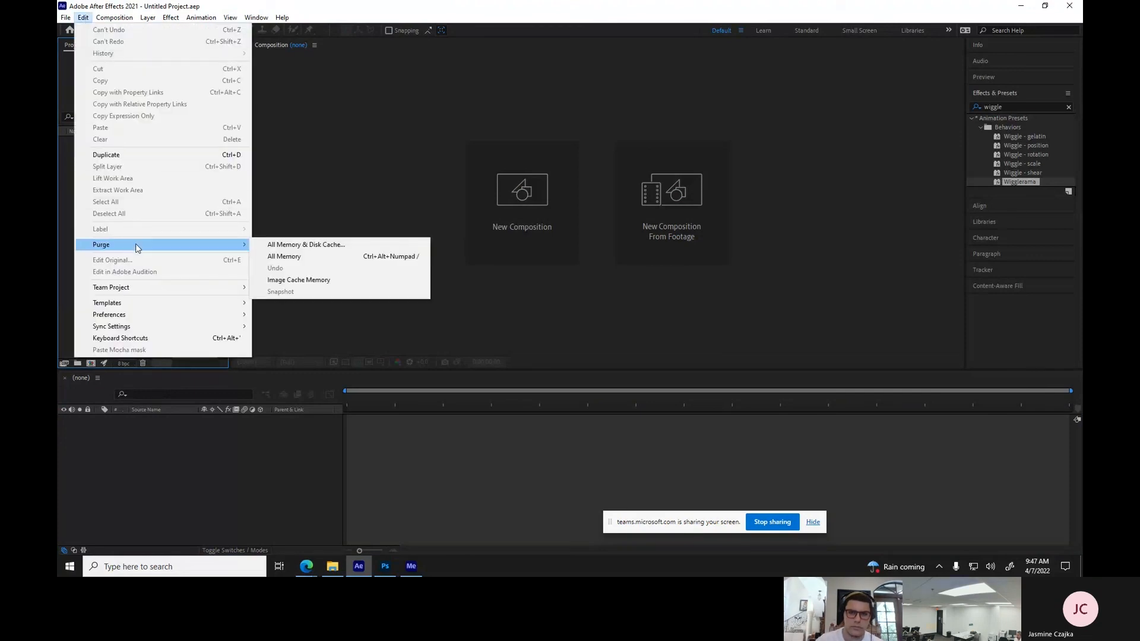
left_click(333, 245)
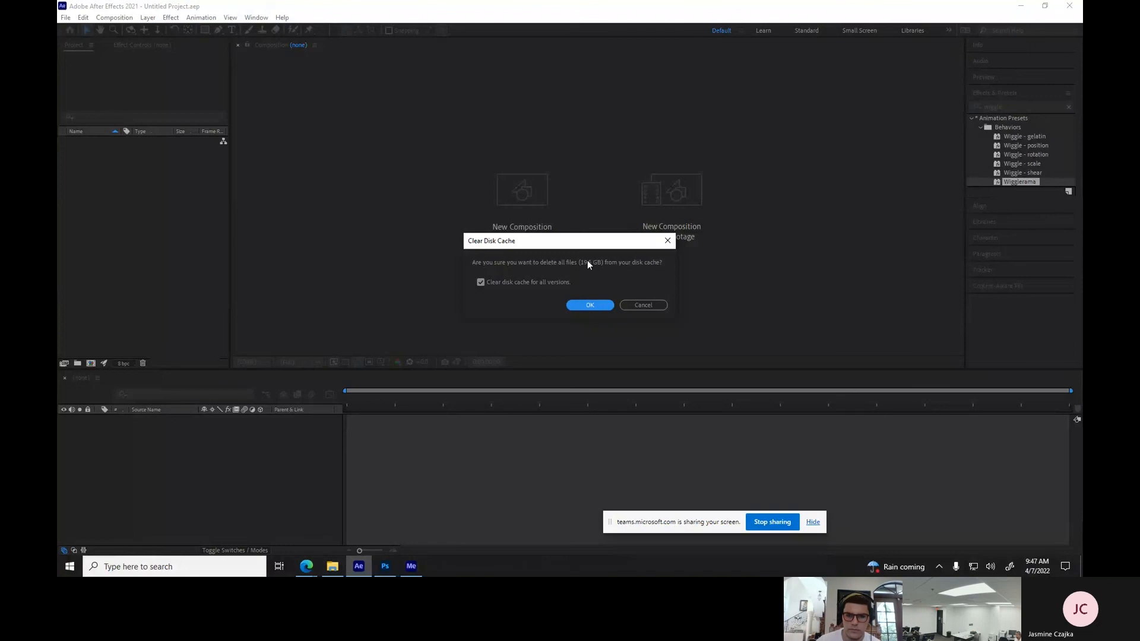
left_click(586, 306)
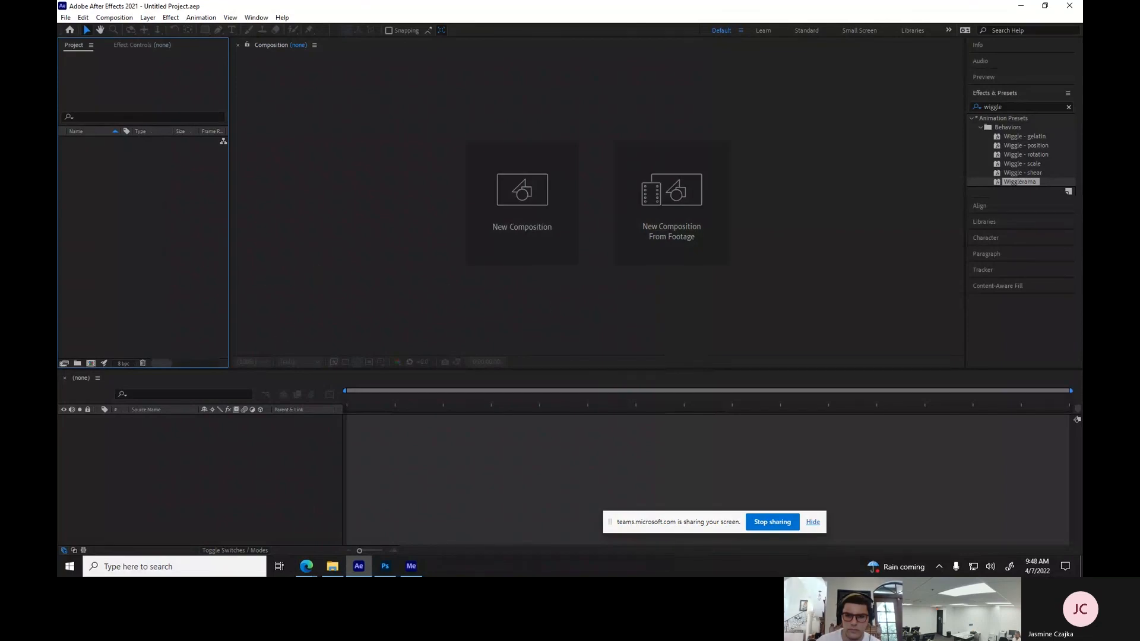
Look through the Kinetic Type Project folder in File Explorer and return to the Assignment1_Kinetic Type folder.
left_click(333, 566)
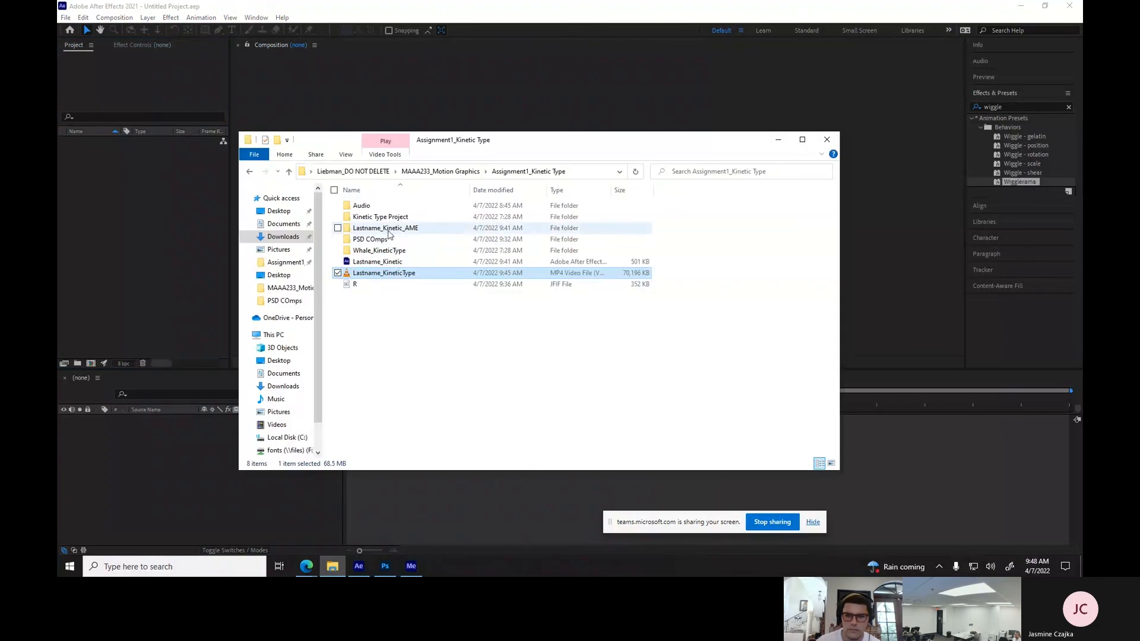
double_click(374, 218)
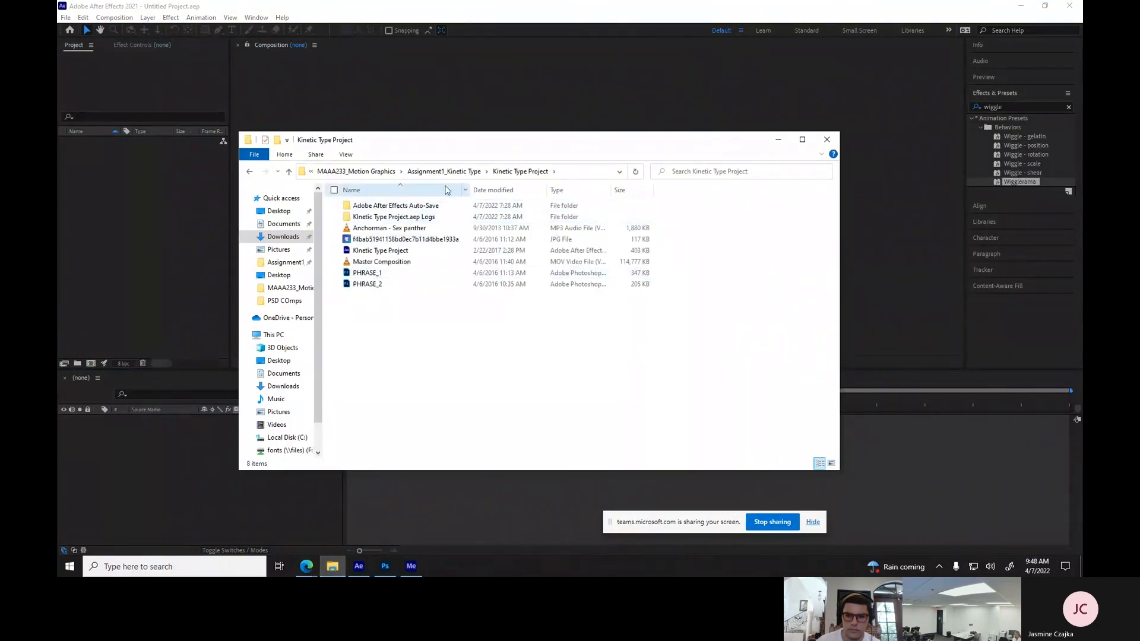
left_click(445, 171)
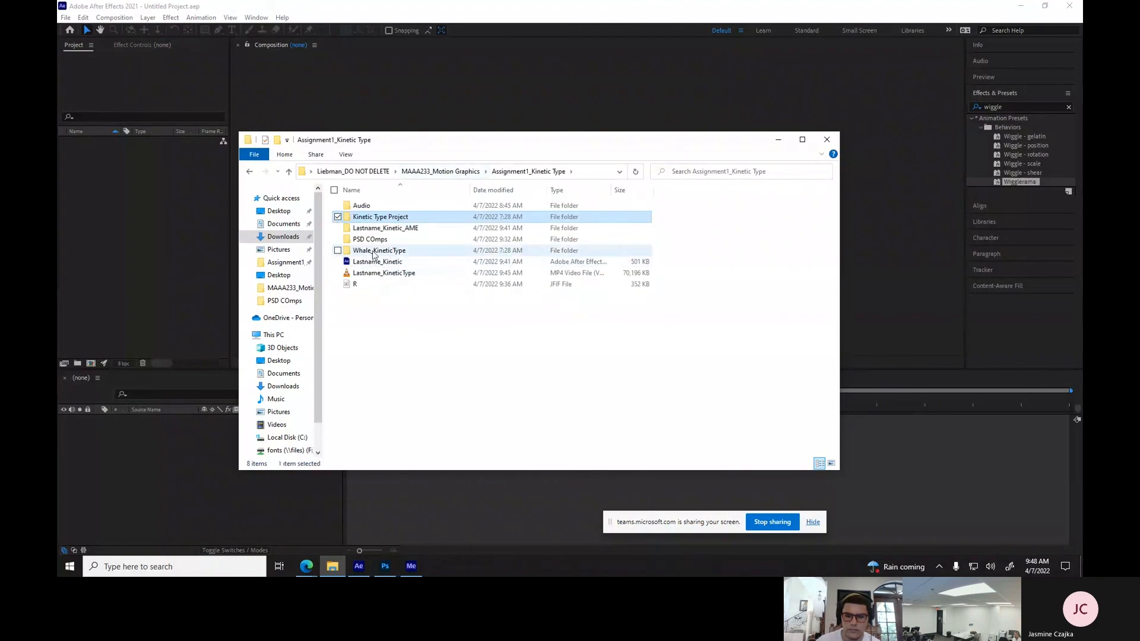
Open the Whale_KineticType project from the Whale_KineticType folder in After Effects and accept its version conversion.
left_click(65, 18)
left_click(95, 41)
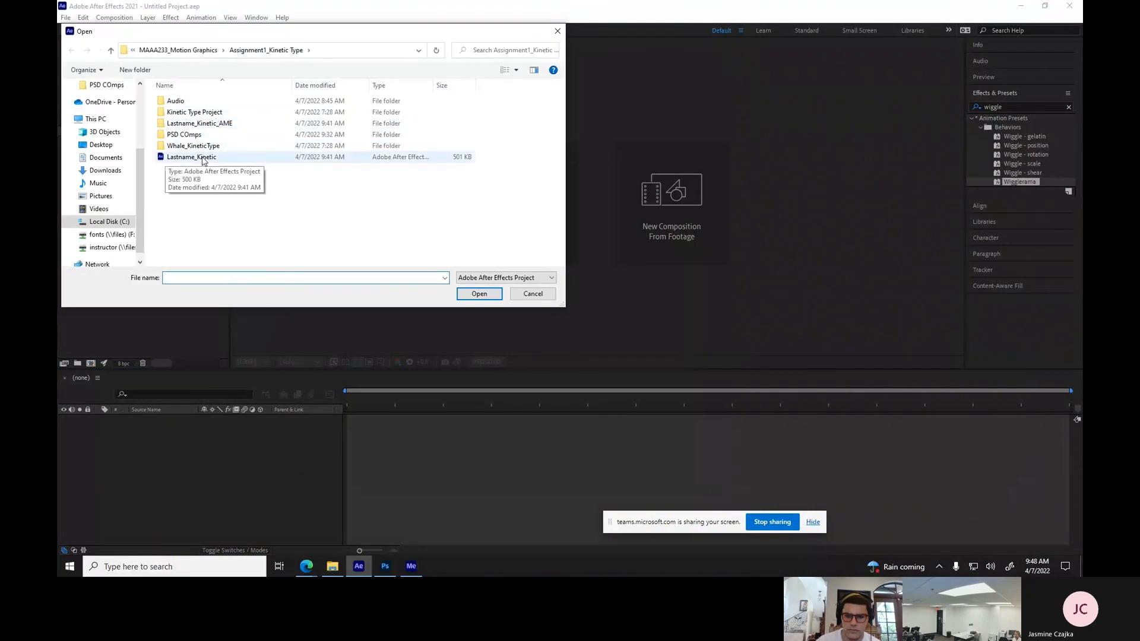
double_click(199, 147)
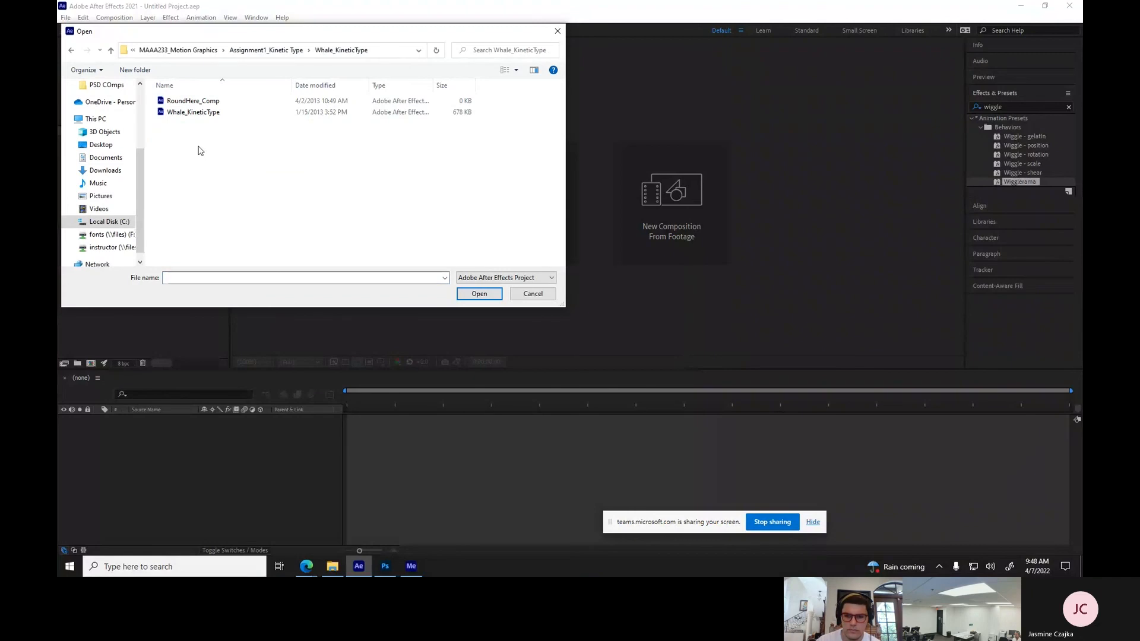
left_click(187, 118)
left_click(473, 292)
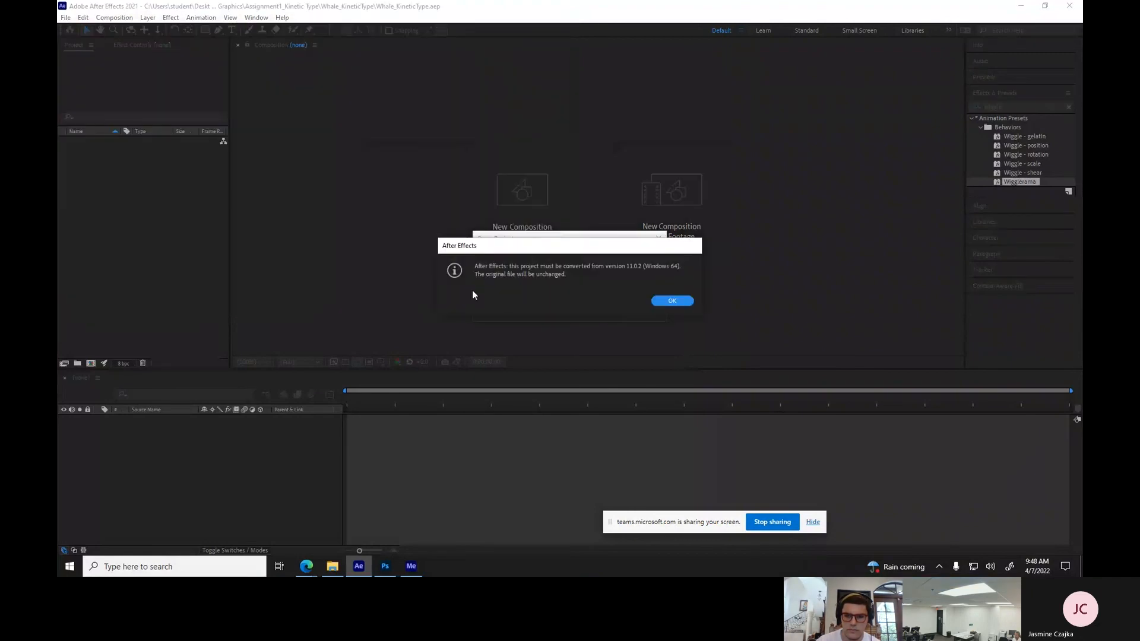
left_click(671, 300)
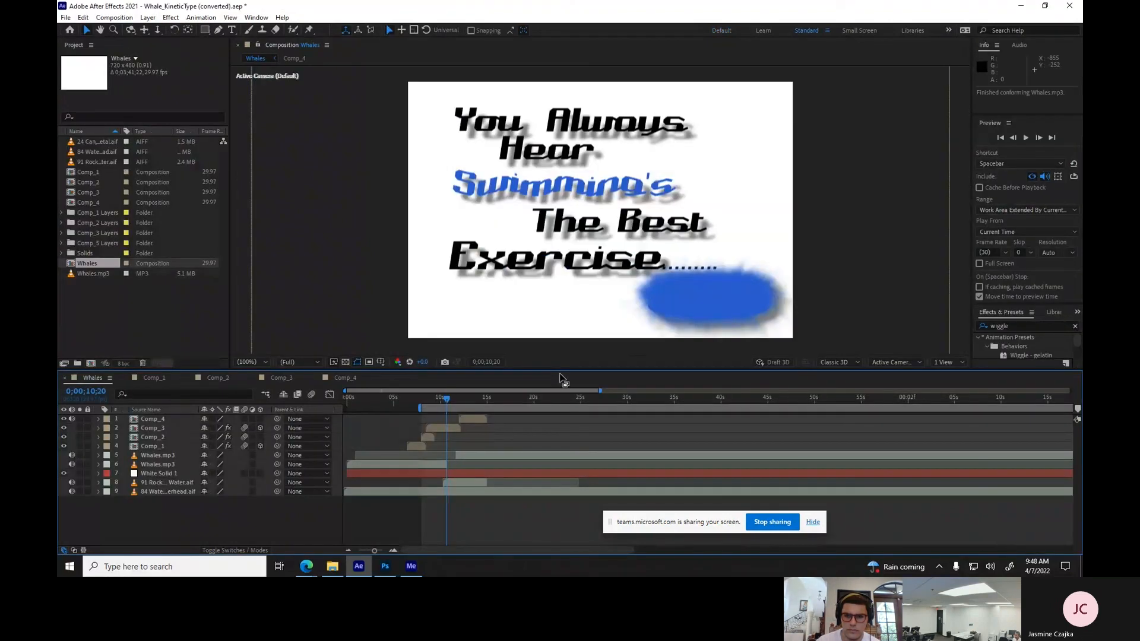
Move the Whales work area start to the beginning of the timeline and look over the nested phrase comps.
left_click_drag(445, 399, 348, 398)
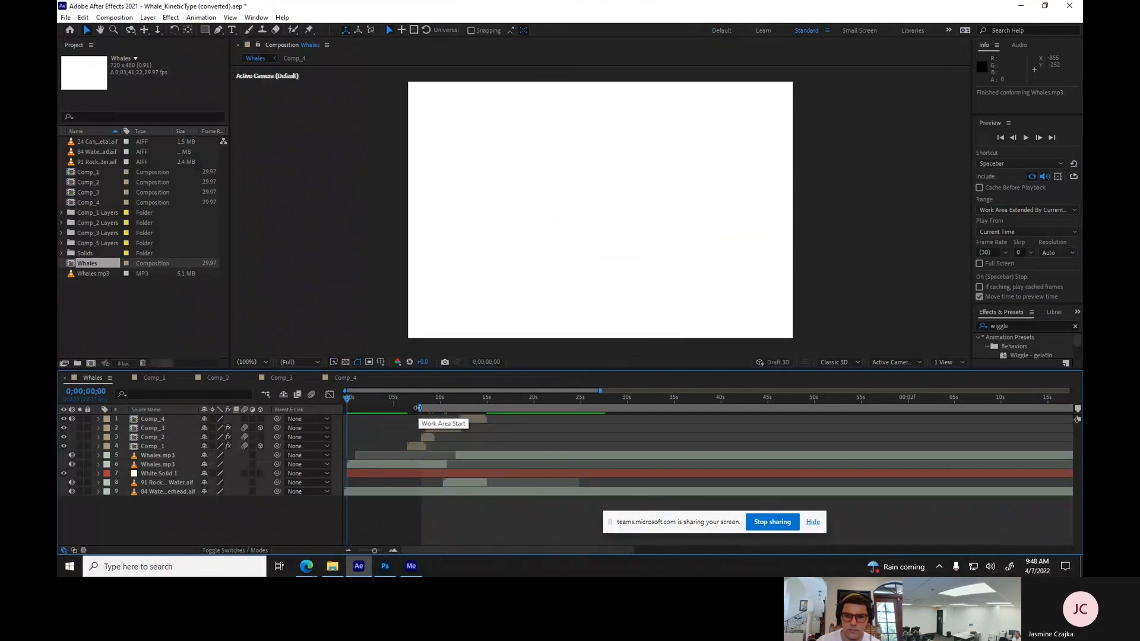
left_click_drag(414, 408, 338, 406)
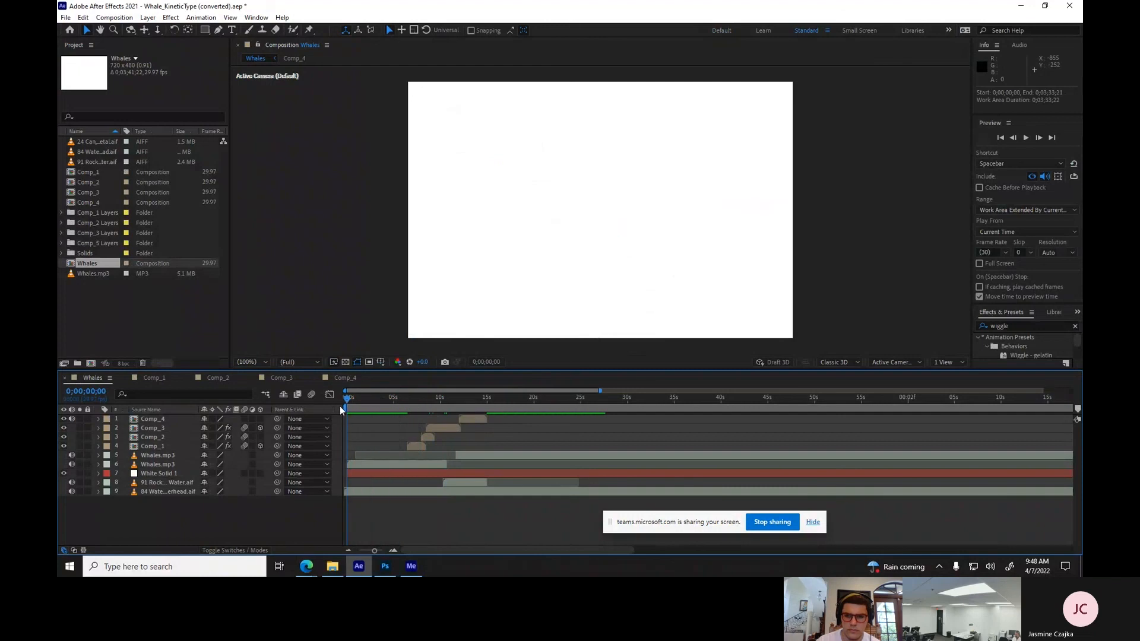
left_click(155, 379)
left_click_drag(344, 396, 638, 397)
left_click(223, 379)
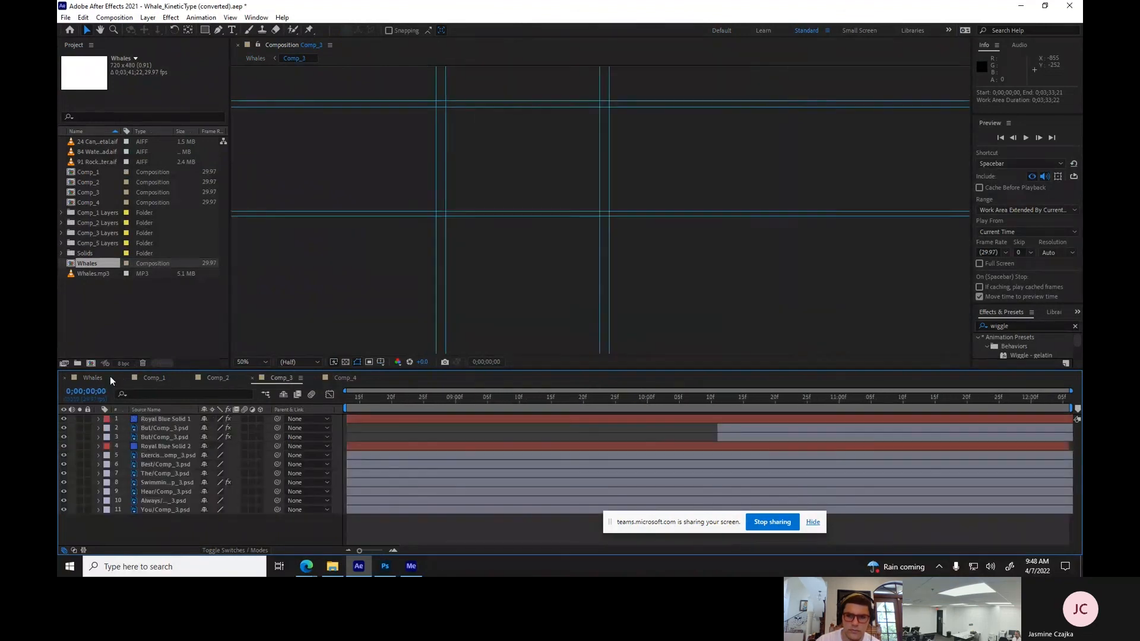
Preview the Whales composition from its start and scrub back to the first words at 0;00;06;19.
left_click(88, 380)
key("Home")
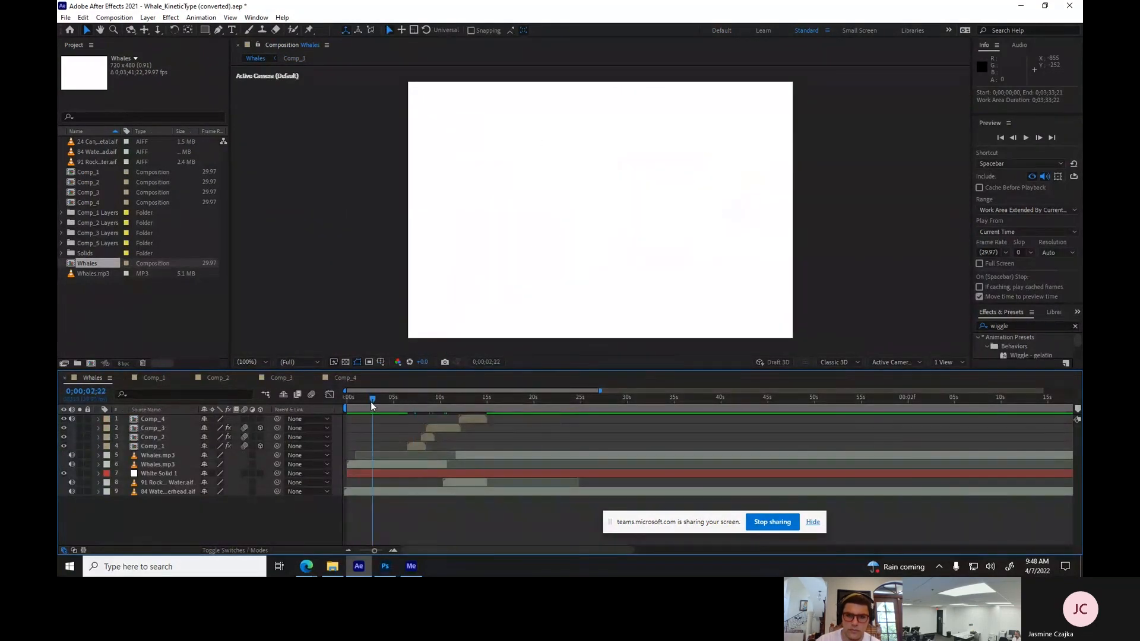
key("space")
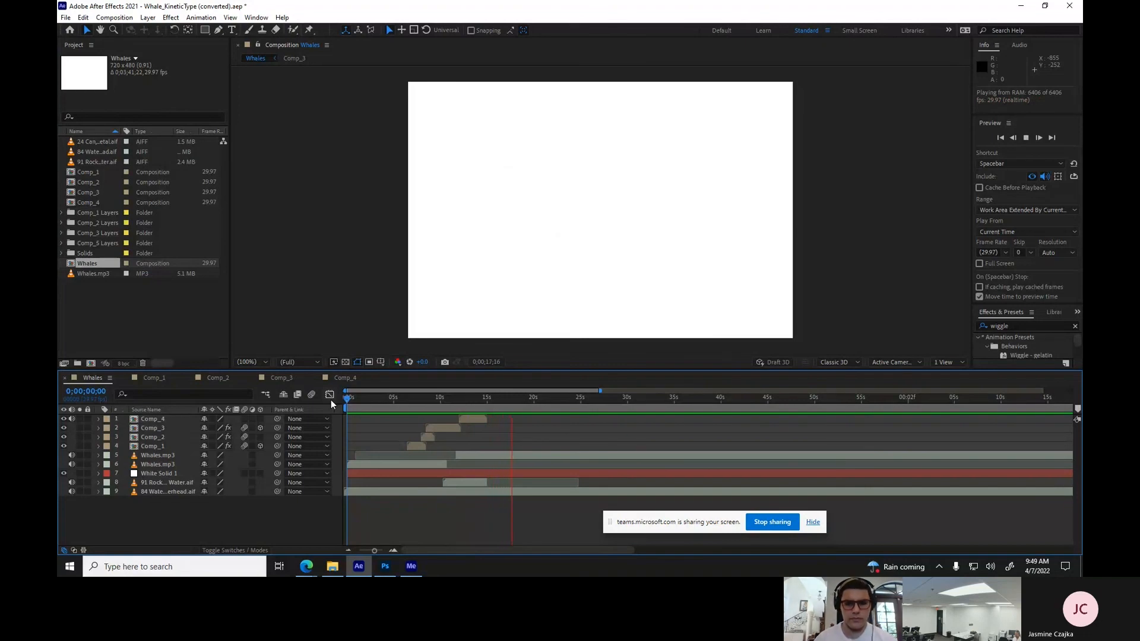
key("space")
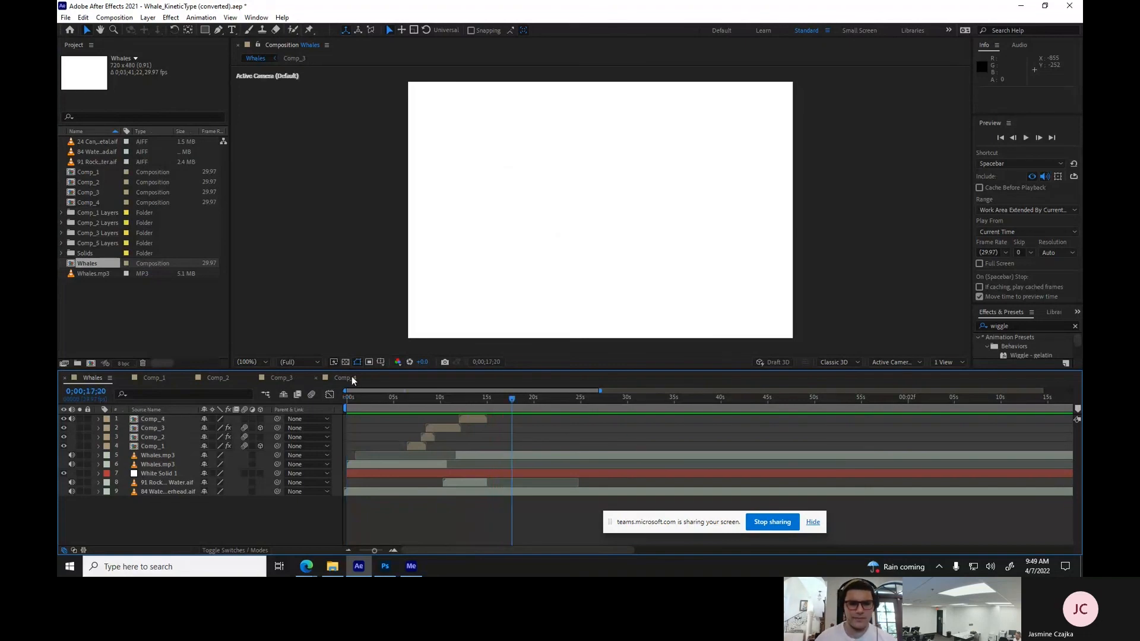
left_click_drag(451, 405, 409, 402)
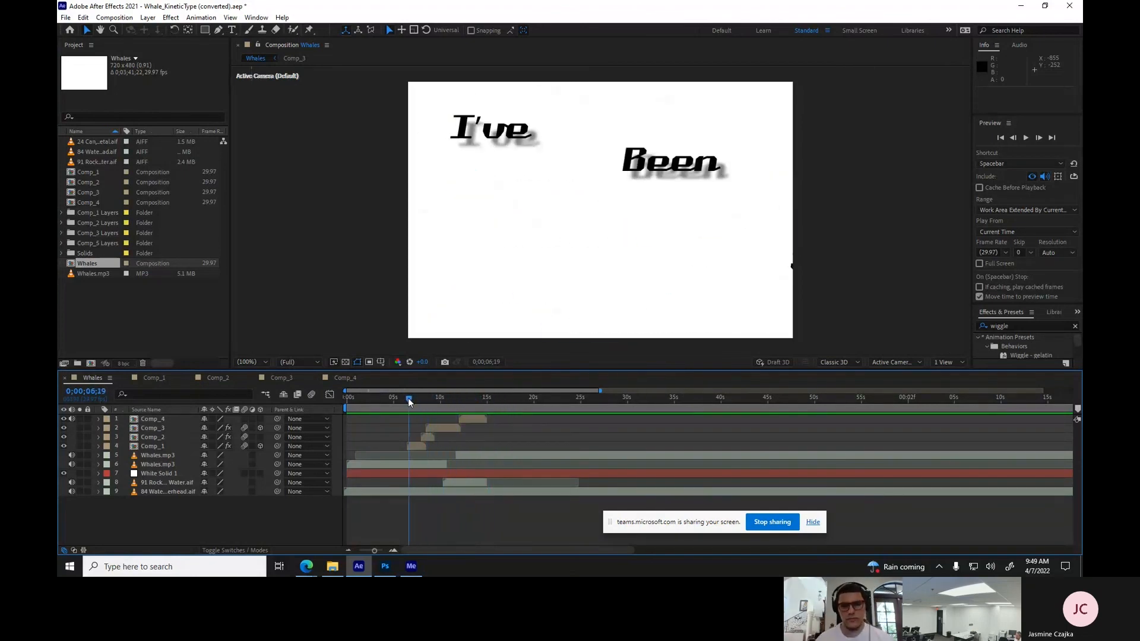
Close the Whale_KineticType project without saving the changes.
left_click(65, 17)
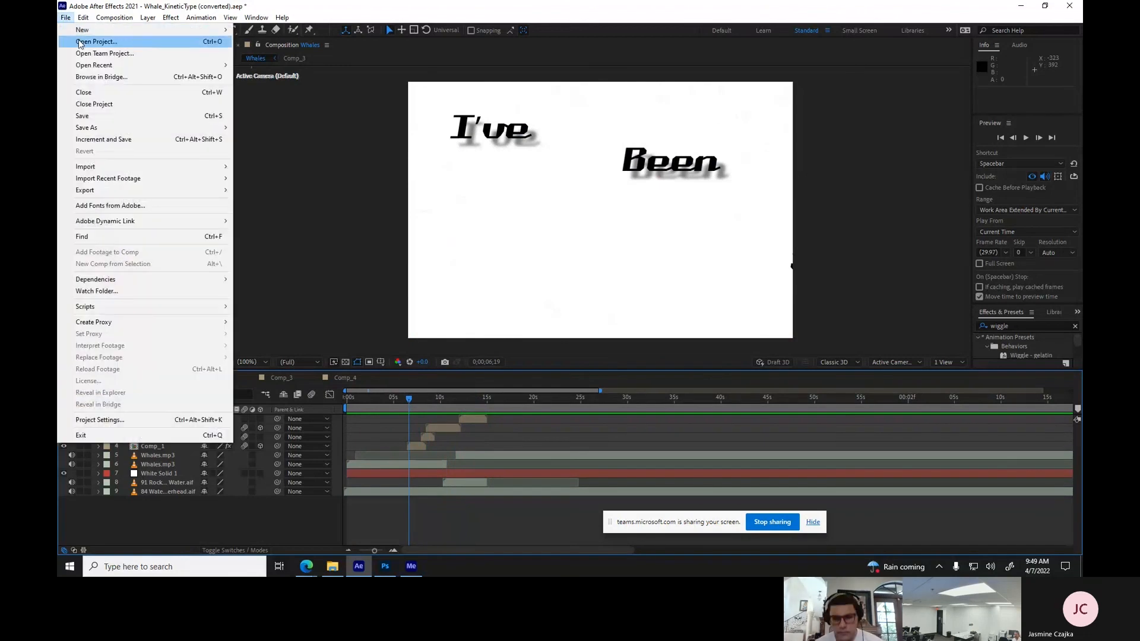
left_click(94, 104)
left_click(606, 296)
Try to open the RoundHere_Comp project from the Whale_KineticType folder.
key("ctrl+o")
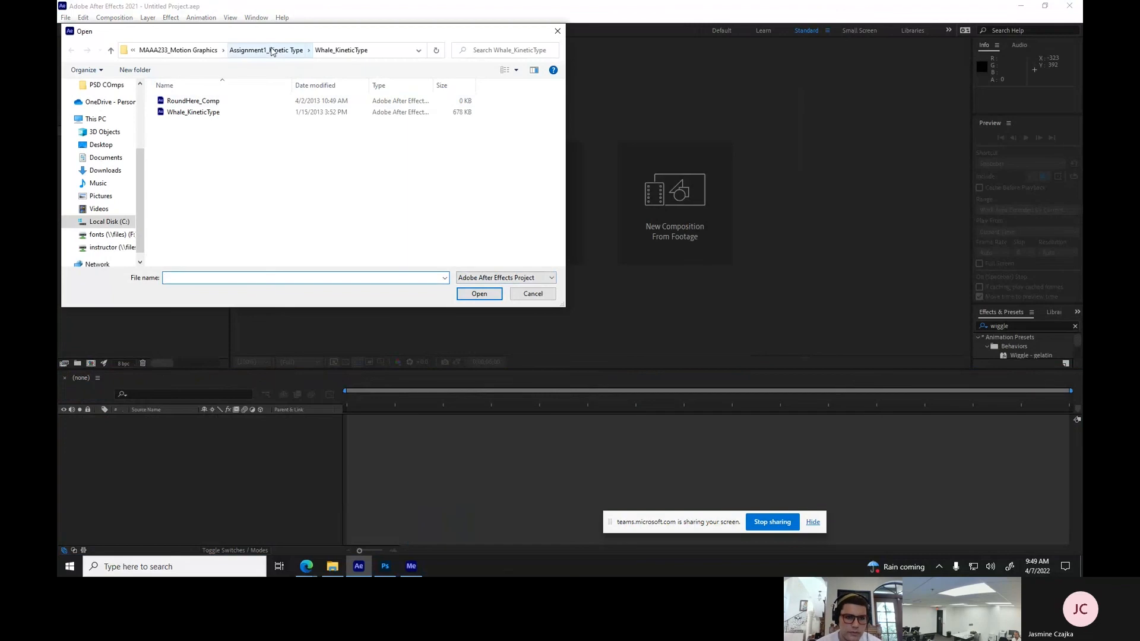
left_click(189, 101)
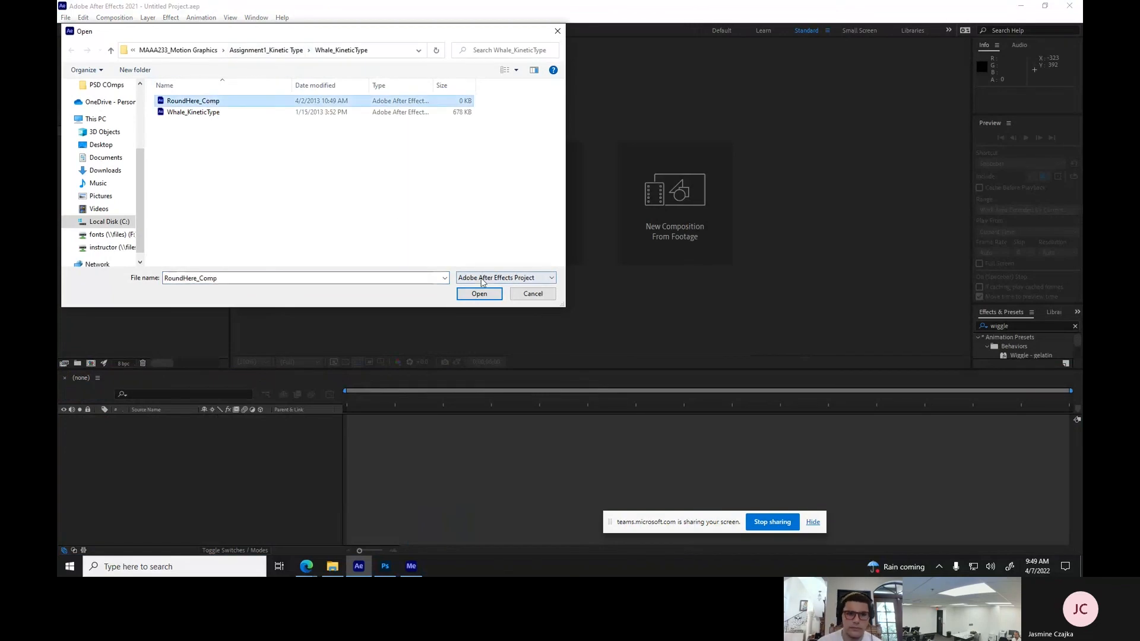
left_click(479, 294)
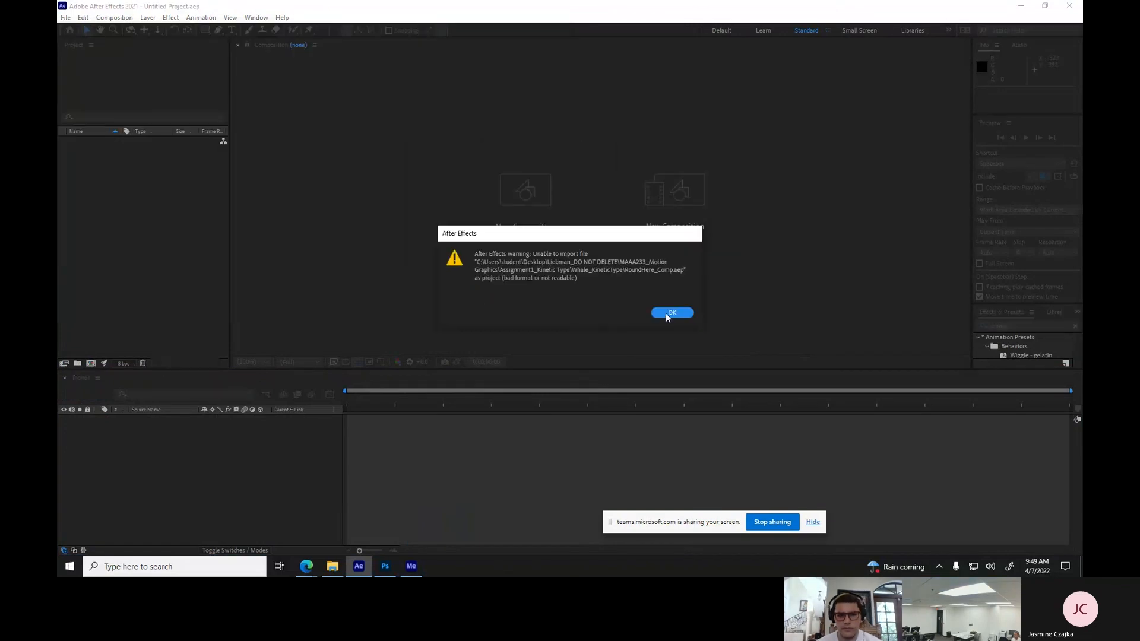
left_click(681, 317)
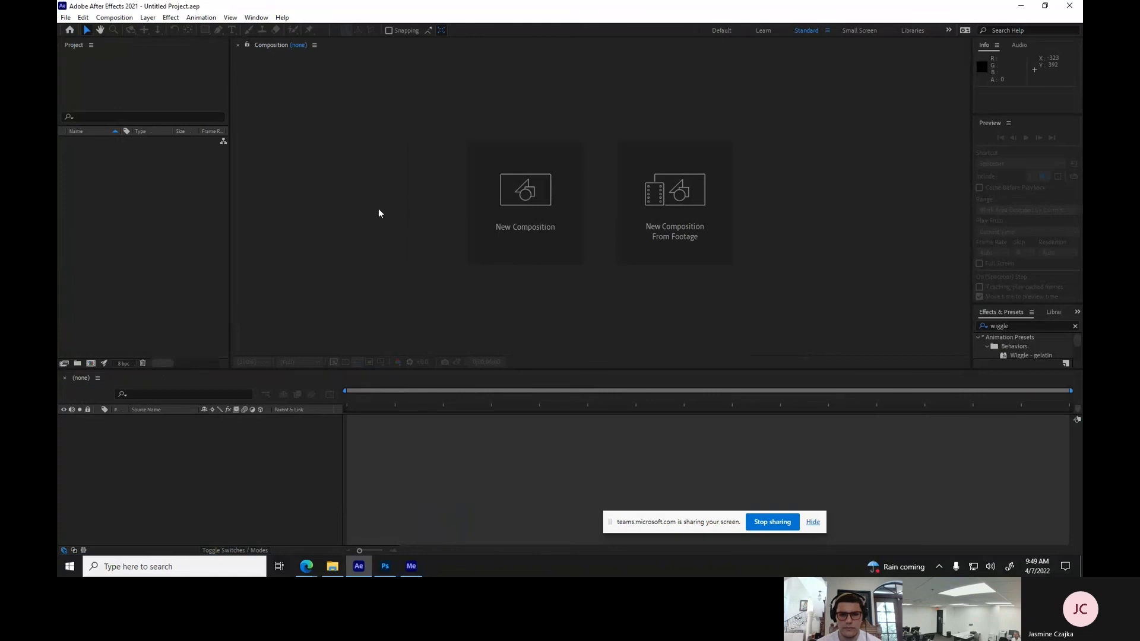
Open the Kinetic Type Project file from the Kinetic Type Project folder, accept its version conversion, and preview its Master Composition.
left_click(66, 17)
left_click(76, 42)
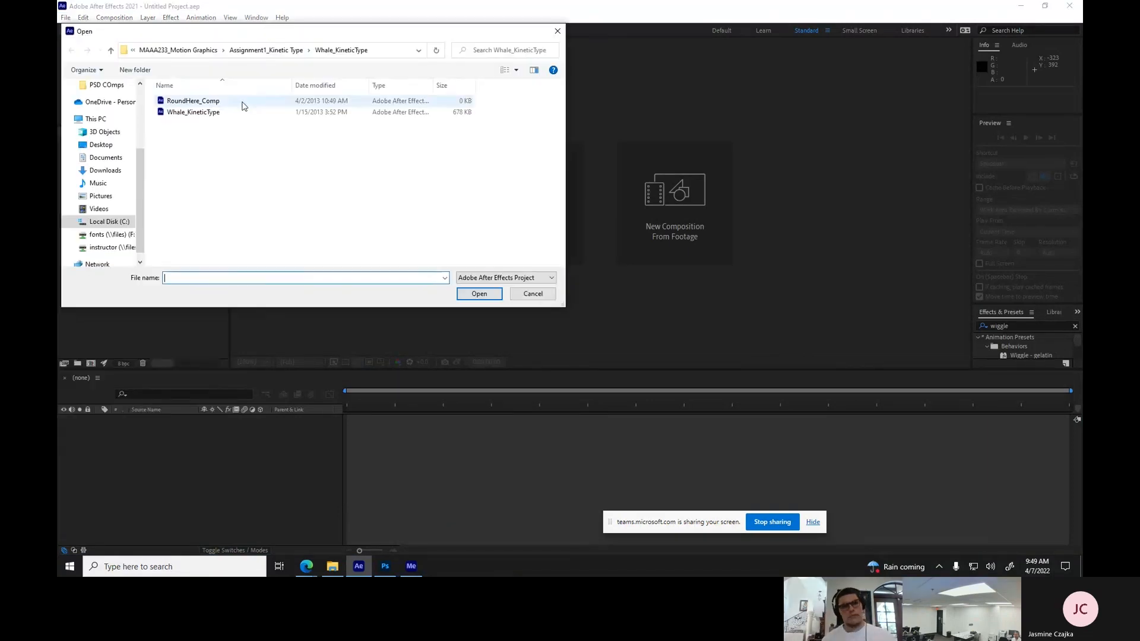
left_click(261, 49)
double_click(216, 117)
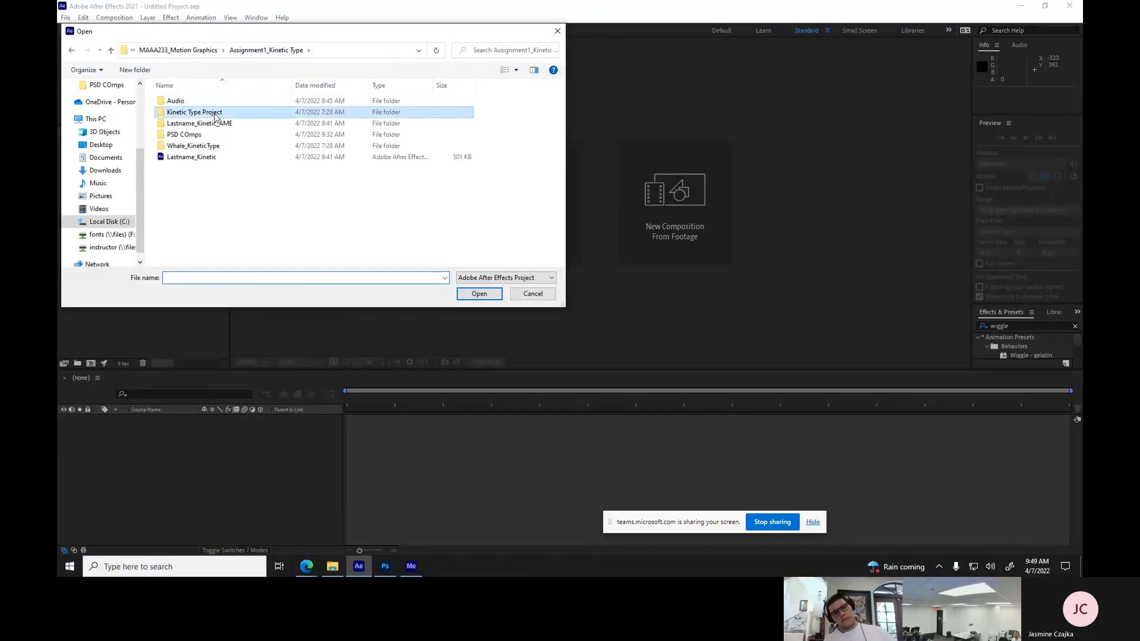
left_click(209, 124)
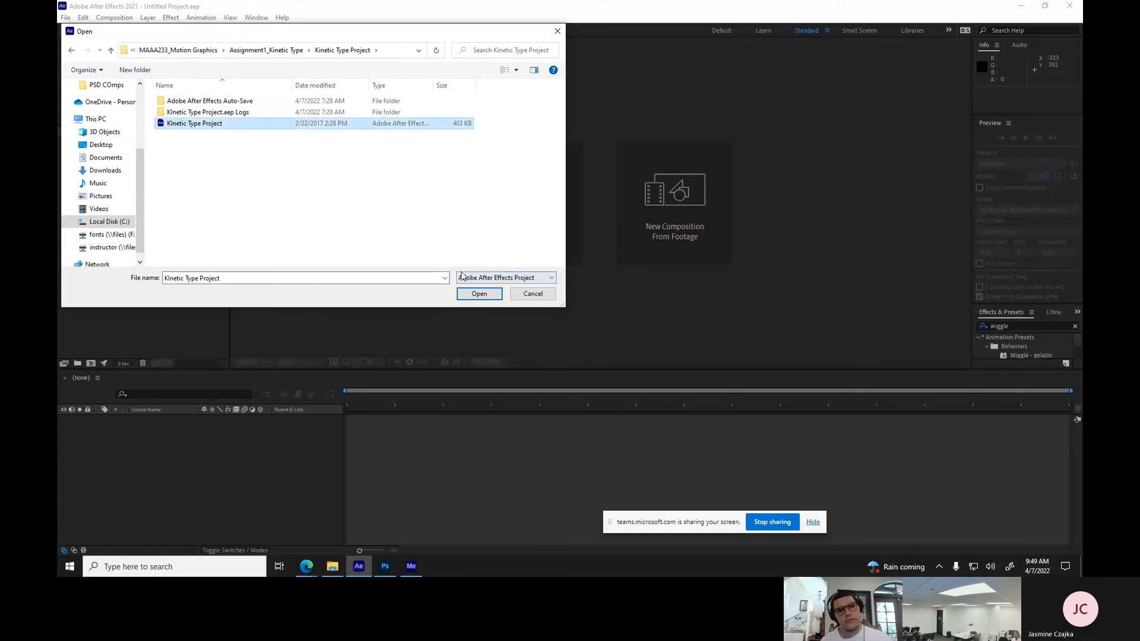
left_click(478, 293)
left_click(674, 301)
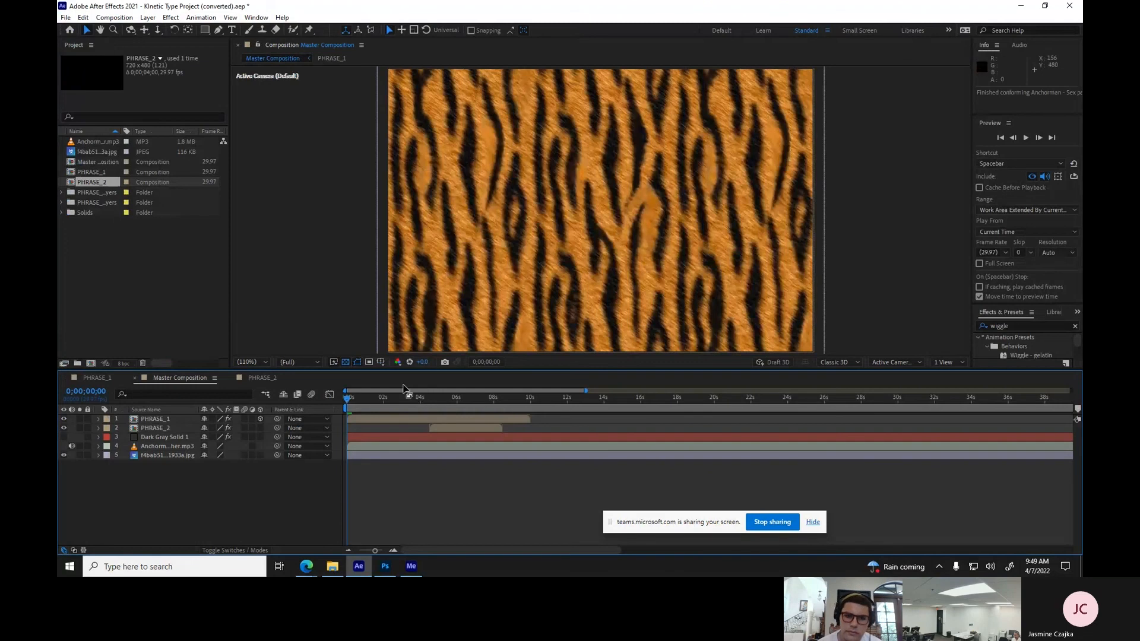
key("space")
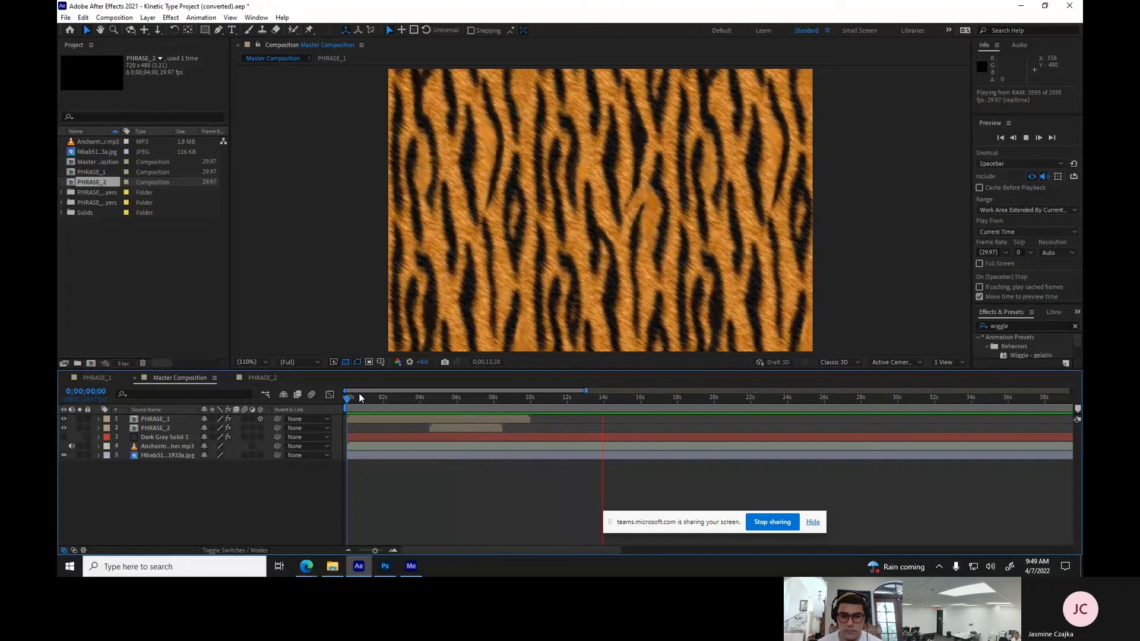
Replay the Master Composition from its start through the first phrase of words.
key("space")
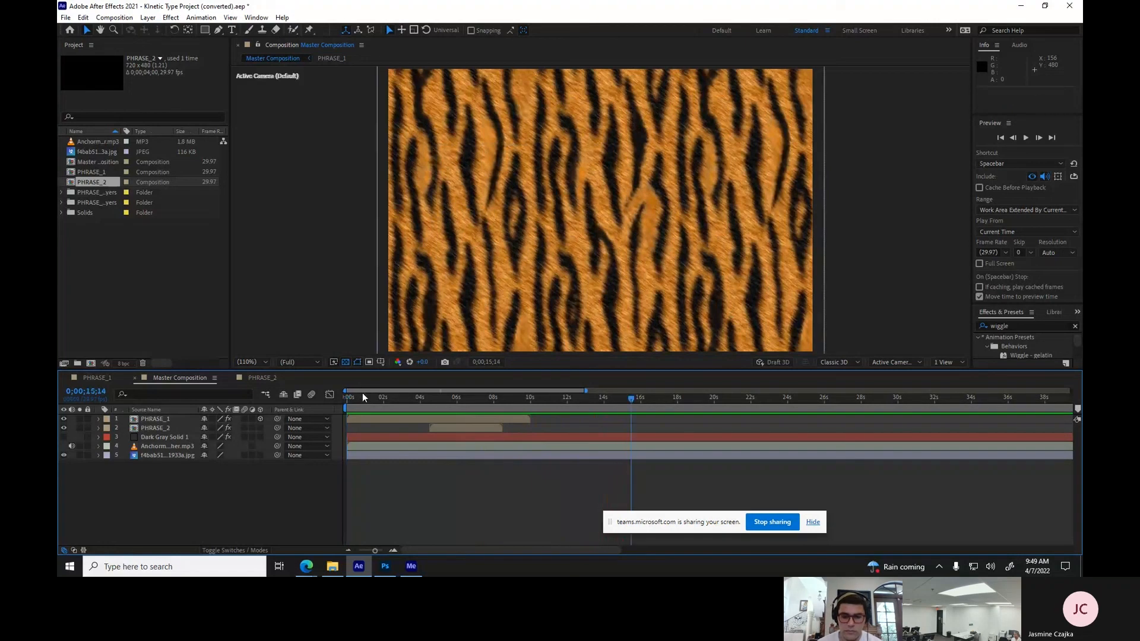
left_click_drag(364, 398, 346, 397)
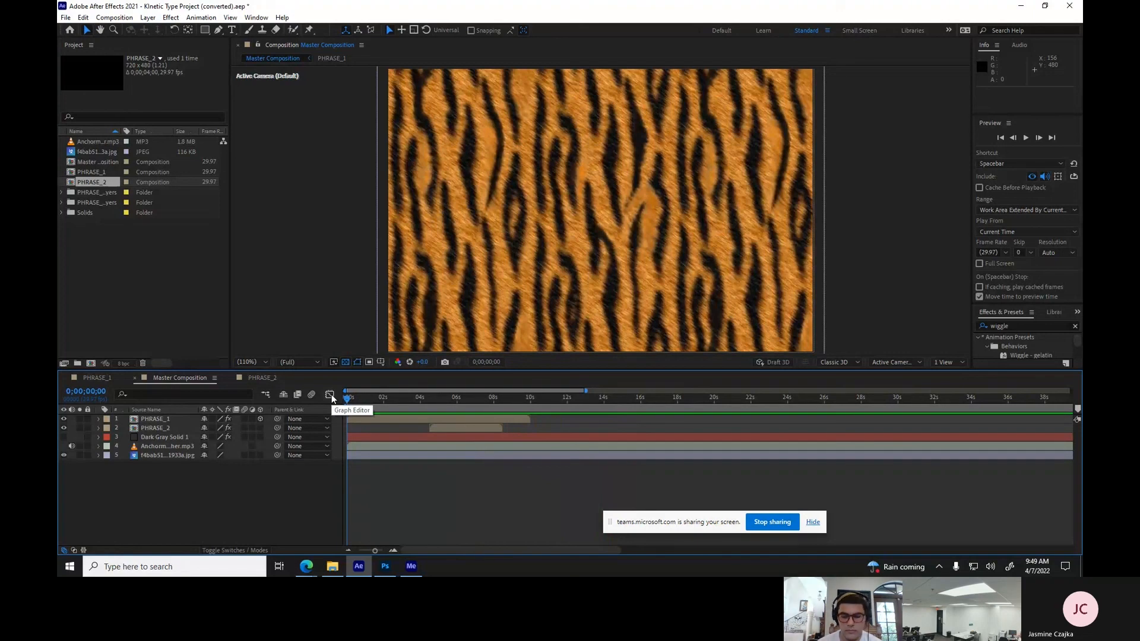
key("space")
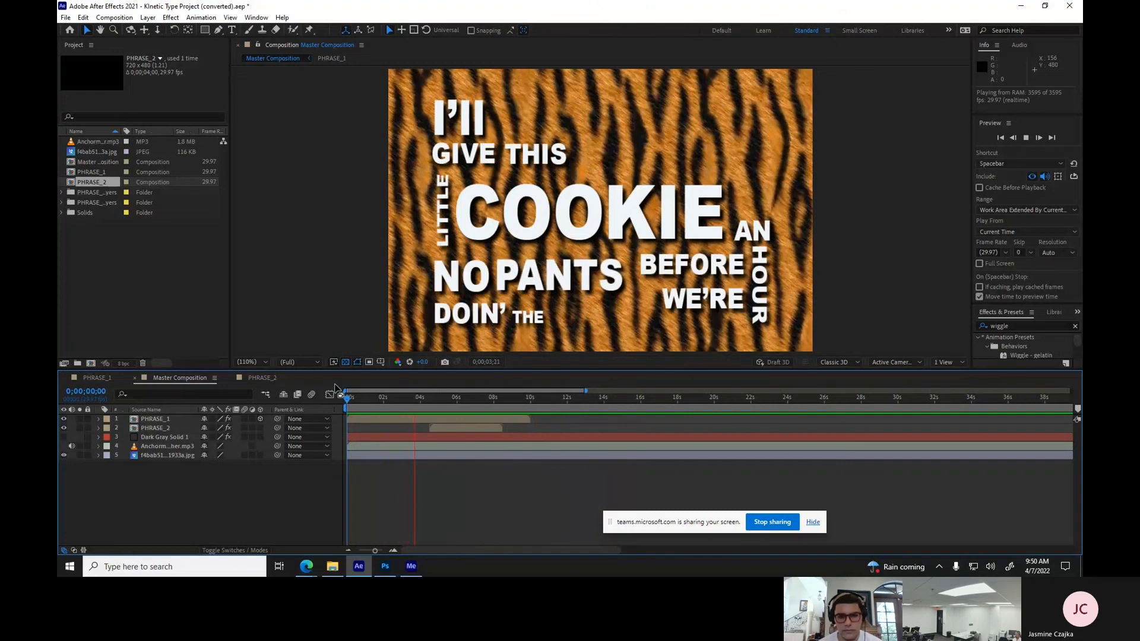
key("space")
Scrub through the PHRASE_2 and PHRASE_1 compositions and the Master Composition to review how the words animate.
left_click(264, 378)
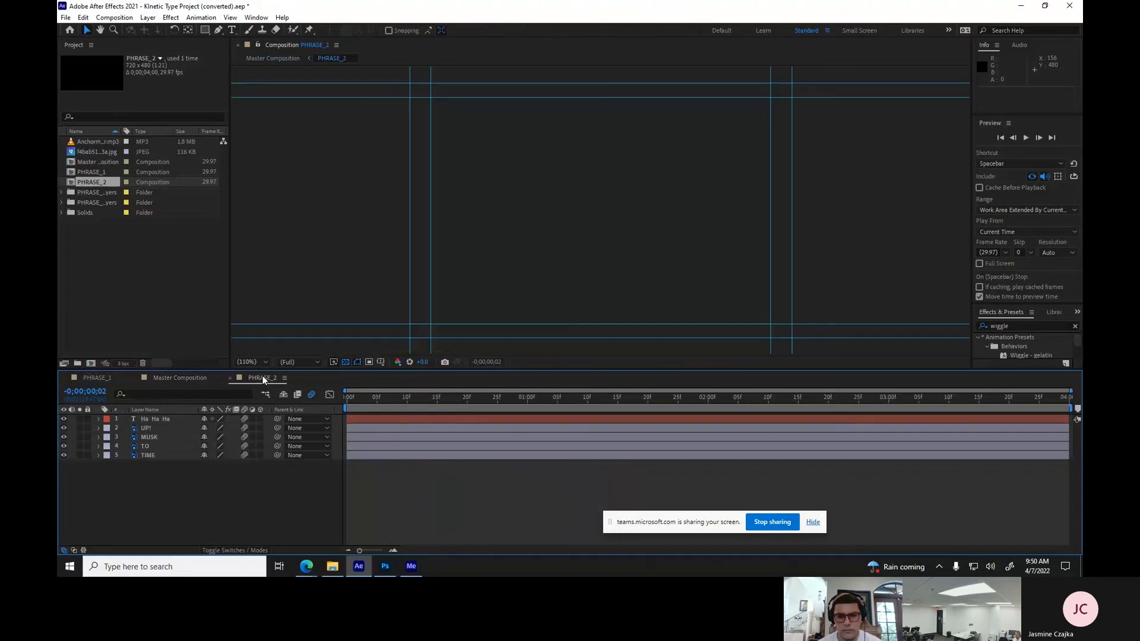
left_click_drag(461, 398, 636, 396)
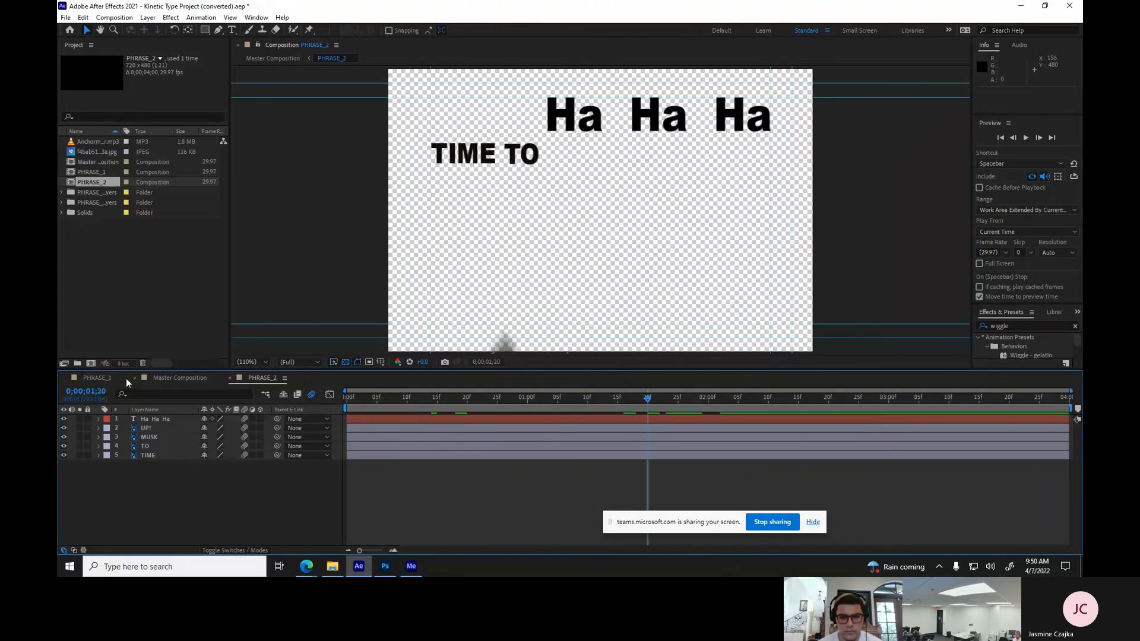
left_click(98, 377)
left_click_drag(385, 396, 684, 398)
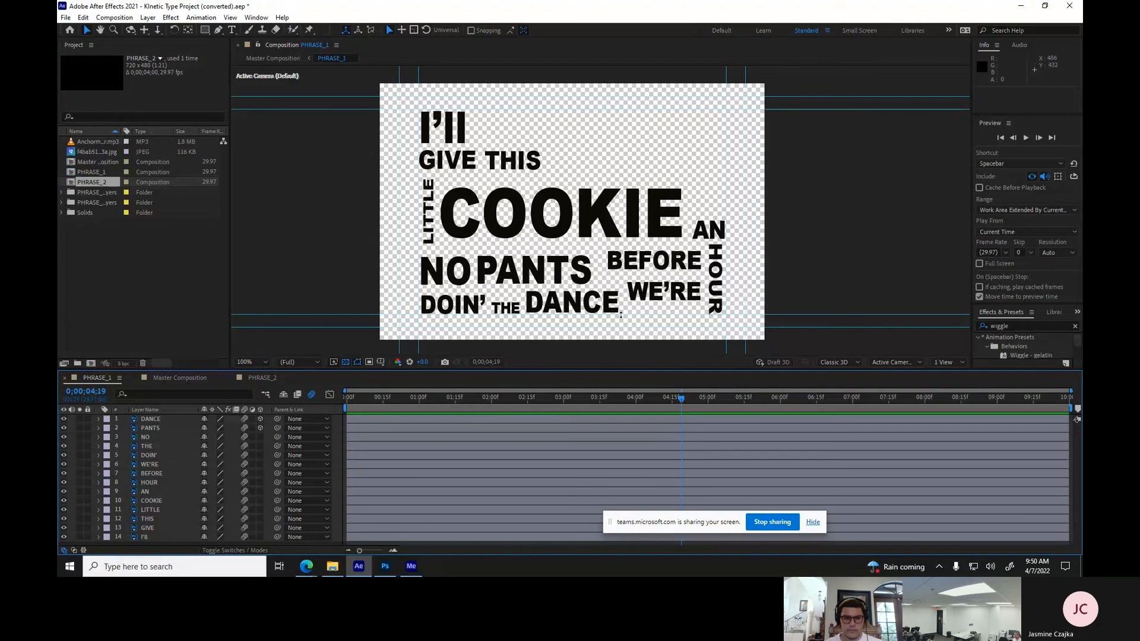
left_click(208, 378)
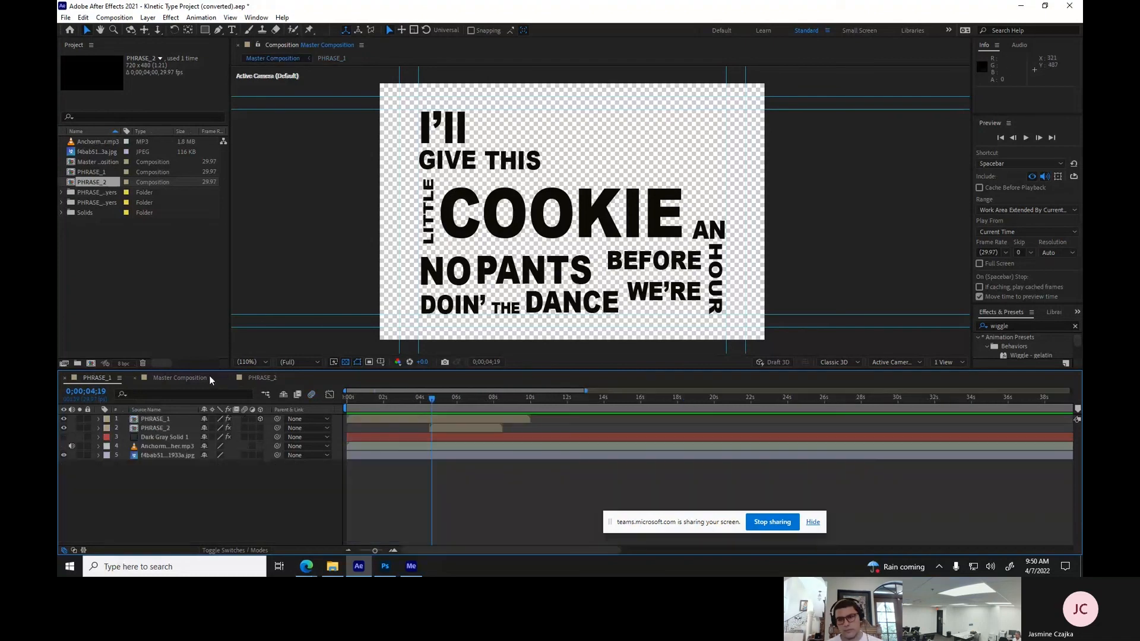
left_click_drag(430, 397, 483, 401)
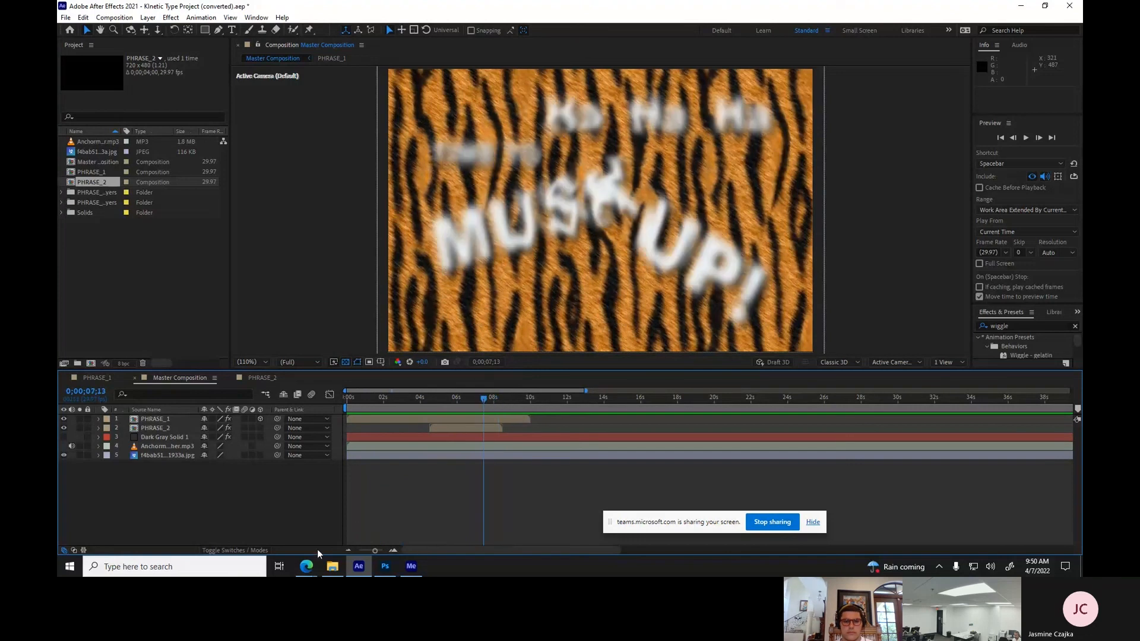
Start a new empty project without saving the changes to the converted Kinetic Type Project.
left_click(65, 17)
mouse_move(77, 32)
left_click(248, 30)
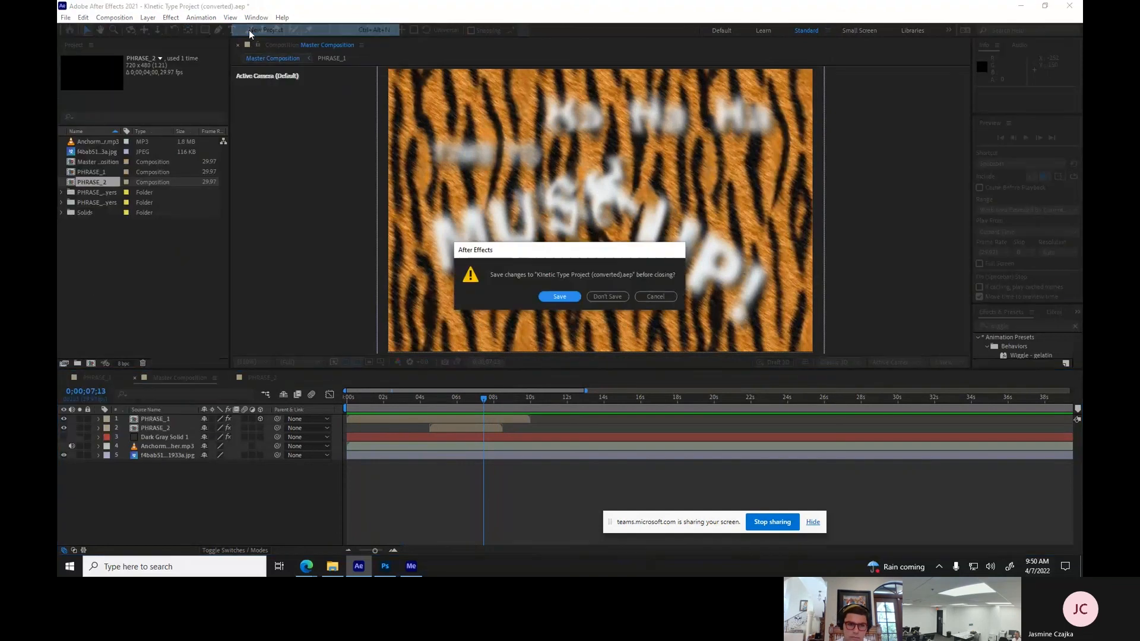
left_click(607, 296)
Purge all memory and disk cache and accept the confirmation.
left_click(83, 18)
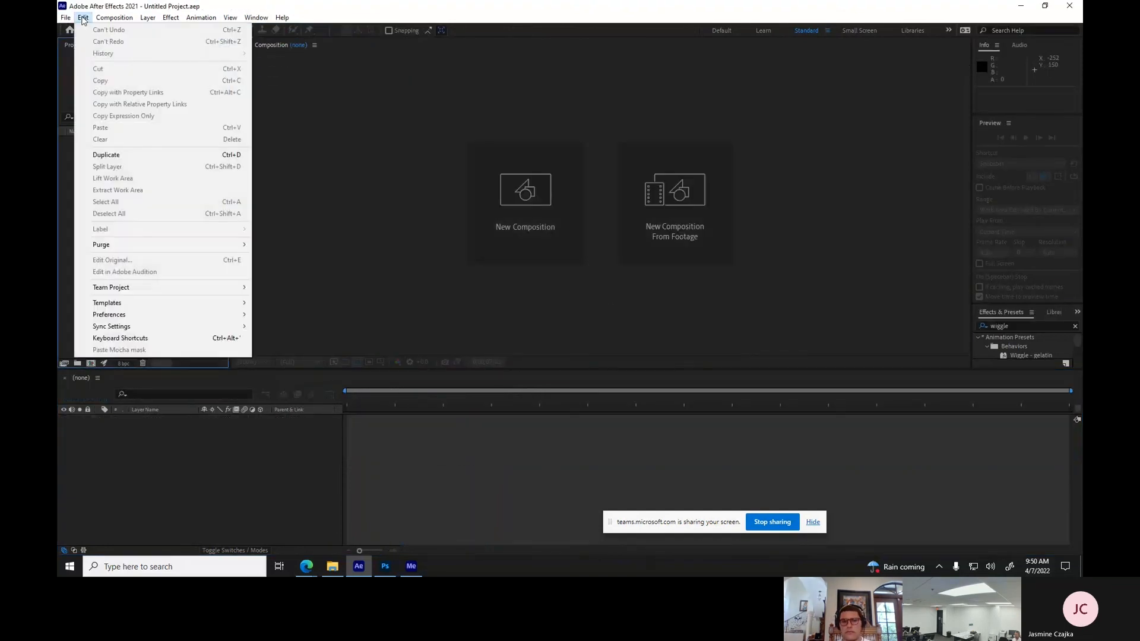
mouse_move(186, 248)
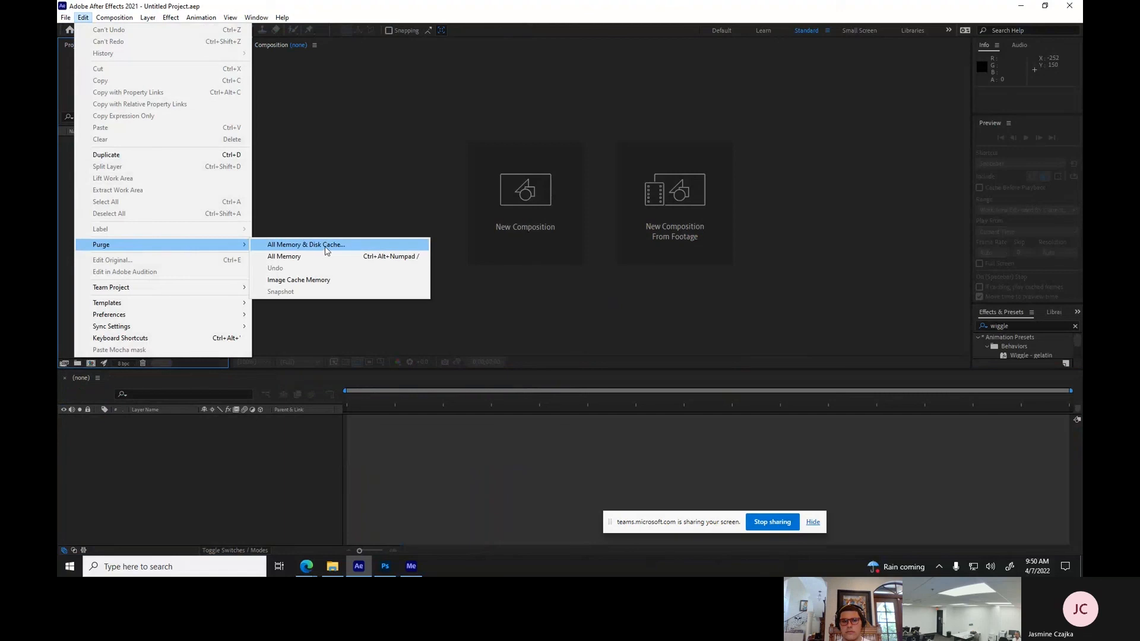
left_click(306, 245)
left_click(597, 306)
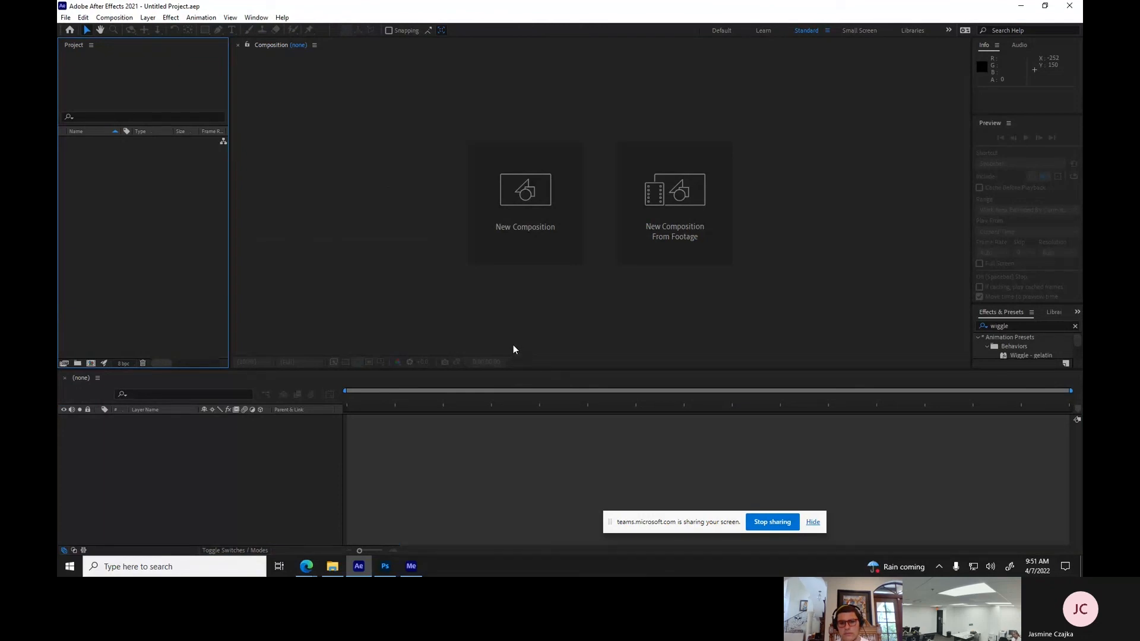
Bring up the export options for the empty project.
left_click(65, 17)
mouse_move(108, 189)
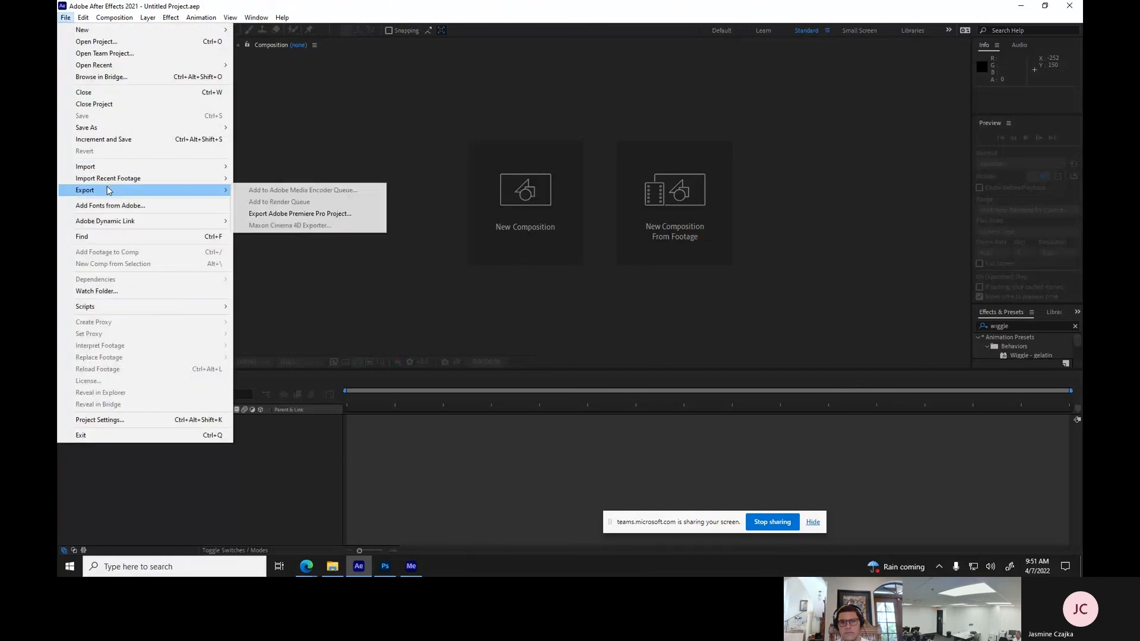